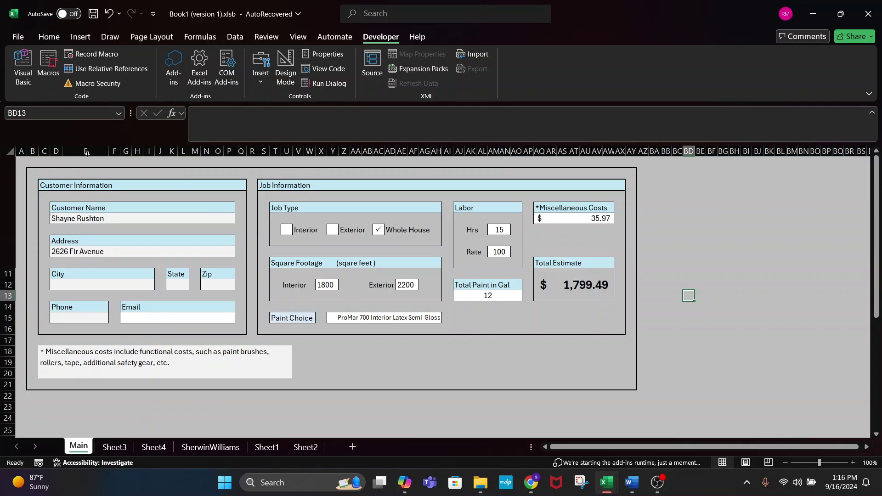
- Insert two blank rows above the painting form on the Main sheet
{"action": "left_click_drag", "start_coordinate": [9, 161], "coordinate": [11, 173]}
{"action": "right_click", "coordinate": [11, 173]}
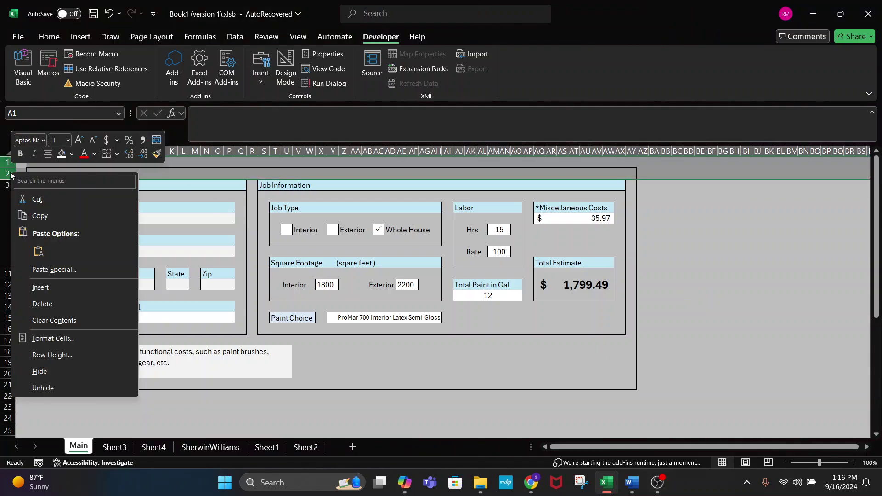
{"action": "left_click", "coordinate": [57, 286]}
- Merge and centre B1:AY3 across the form's width and enlarge its font size
{"action": "left_click", "coordinate": [74, 174]}
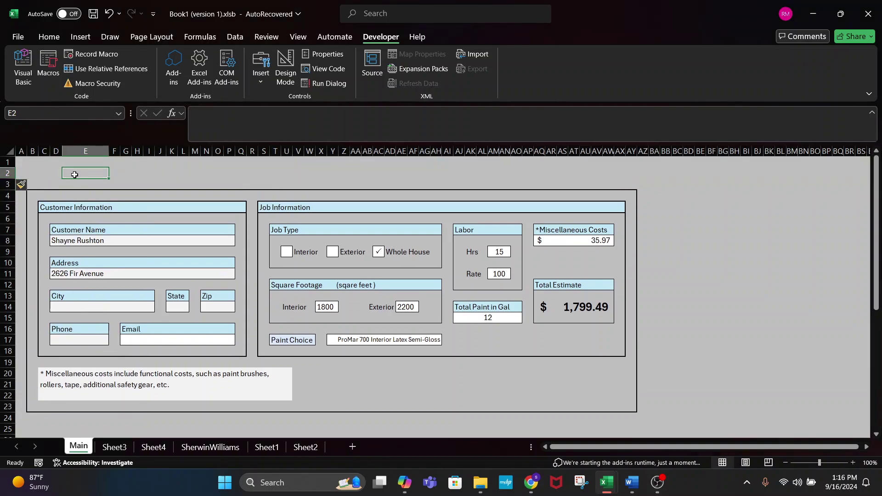
{"action": "left_click_drag", "start_coordinate": [41, 173], "coordinate": [220, 165]}
{"action": "left_click_drag", "start_coordinate": [33, 163], "coordinate": [630, 187]}
{"action": "left_click", "coordinate": [49, 36]}
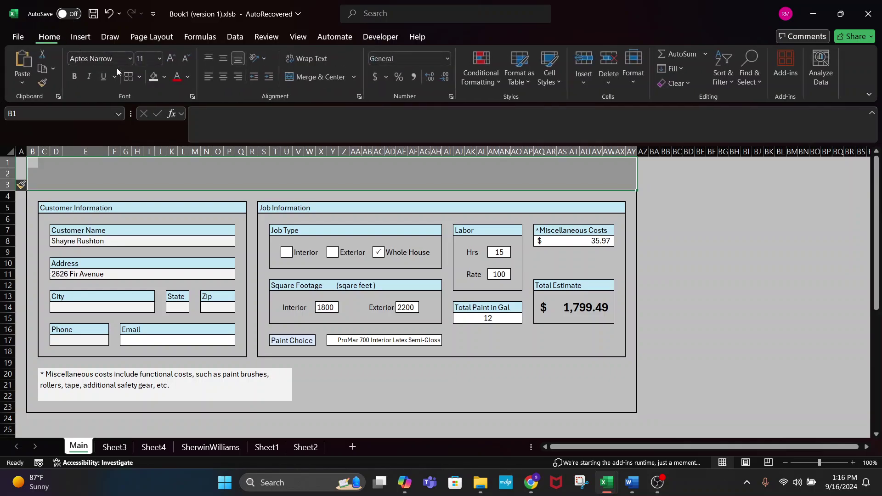
{"action": "left_click", "coordinate": [321, 79]}
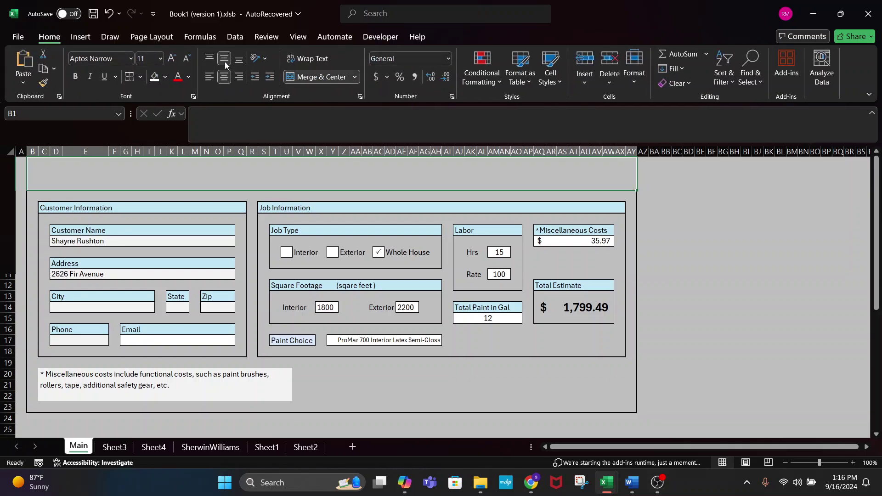
{"action": "left_click", "coordinate": [172, 57]}
{"action": "left_click", "coordinate": [172, 58]}
{"action": "left_click", "coordinate": [171, 58]}
{"action": "left_click", "coordinate": [172, 57]}
{"action": "left_click", "coordinate": [172, 58]}
{"action": "left_click", "coordinate": [171, 57]}
- Enter the title 'Painting Estimator' in the merged cell
{"action": "type", "text": "pAIN"}
{"action": "key", "text": "BackSpace"}
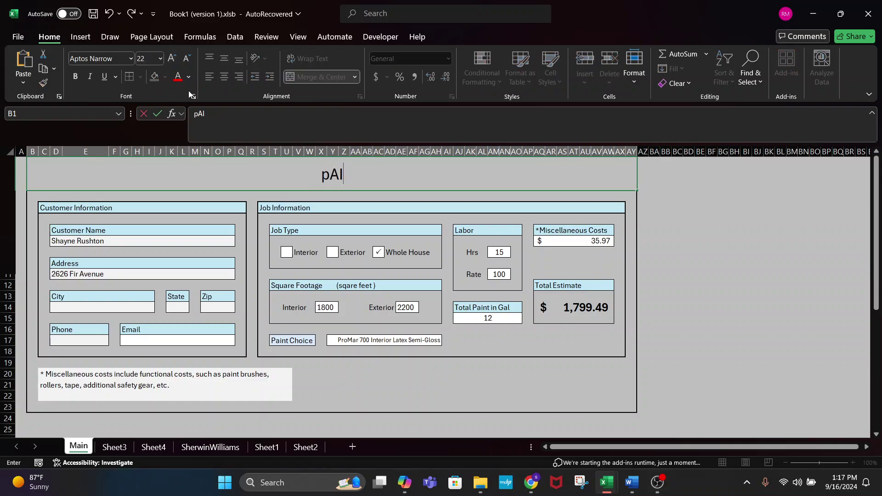
{"action": "key", "text": "BackSpace"}
{"action": "key", "text": "BackSpace"}
{"action": "key", "text": "BackSpace"}
{"action": "type", "text": "Painting"}
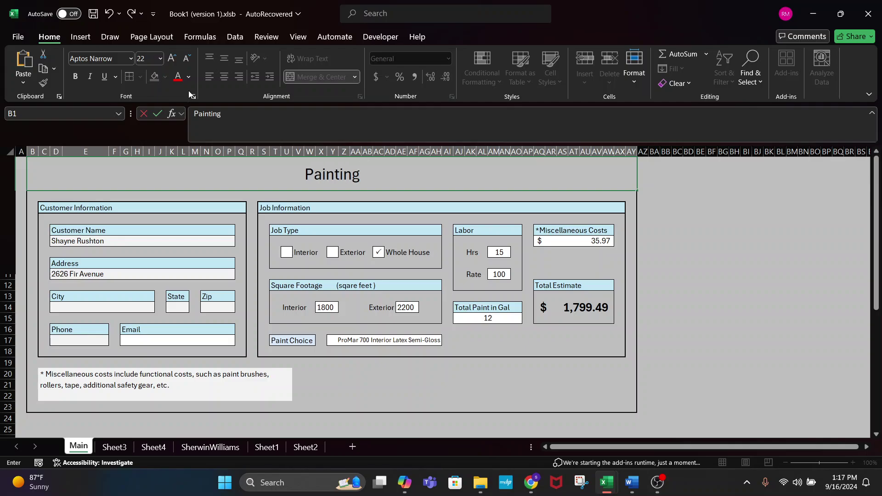
{"action": "type", "text": " Est"}
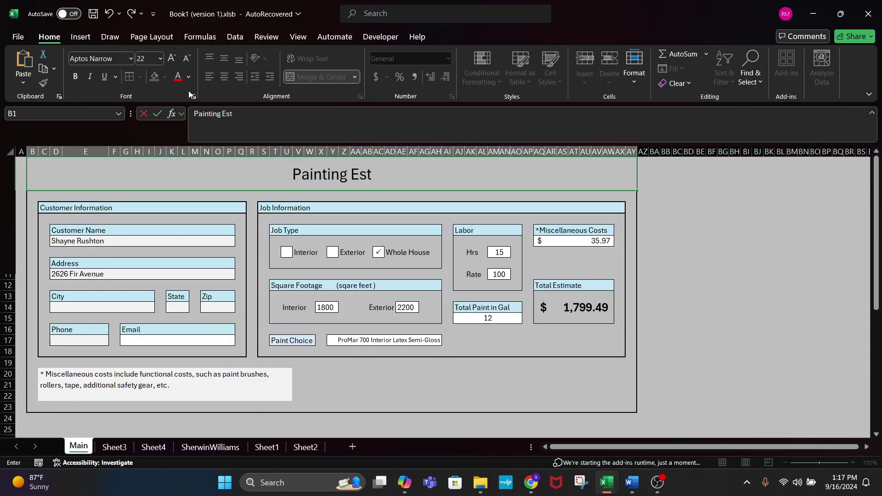
{"action": "type", "text": "imator"}
{"action": "key", "text": "Return"}
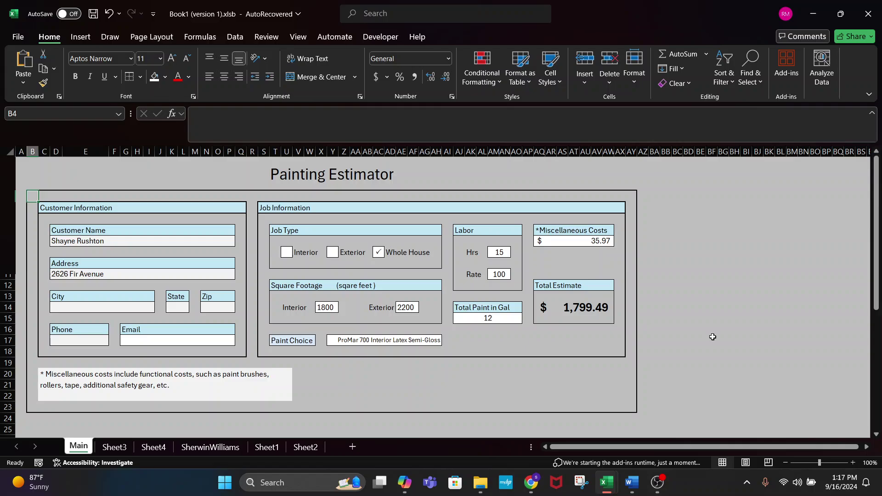
- Run the printme macro on Sheet2's estimate summary from Developer > Macros
{"action": "mouse_move", "coordinate": [811, 482]}
{"action": "left_click", "coordinate": [304, 446]}
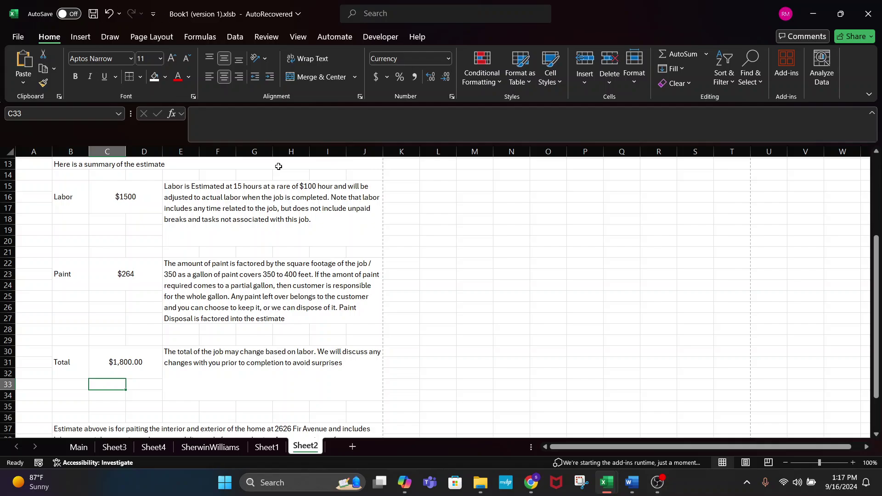
{"action": "left_click", "coordinate": [380, 36]}
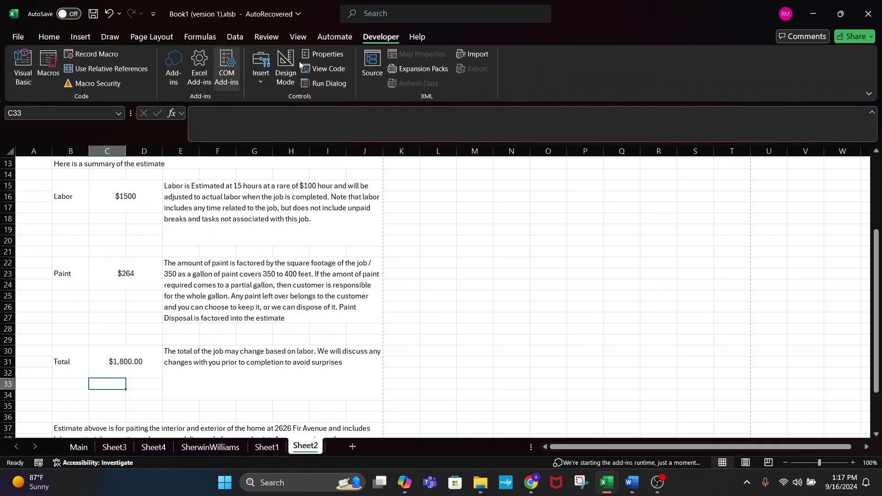
{"action": "left_click", "coordinate": [48, 67]}
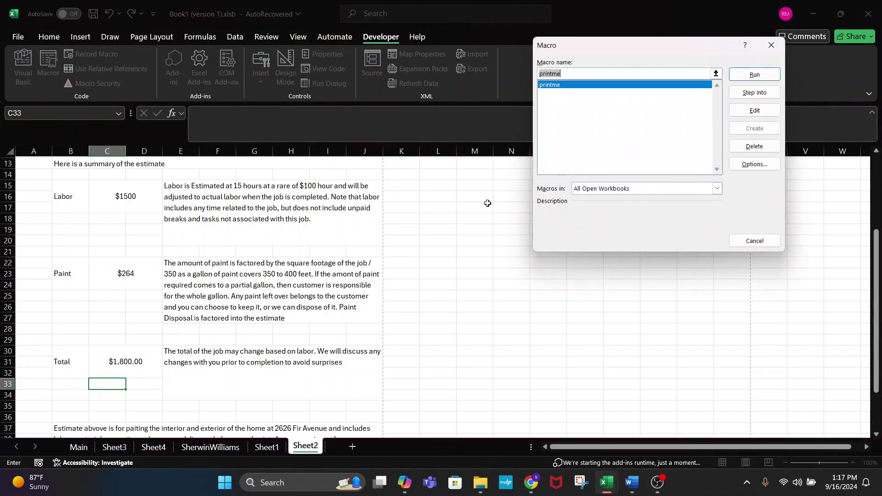
{"action": "left_click", "coordinate": [741, 77]}
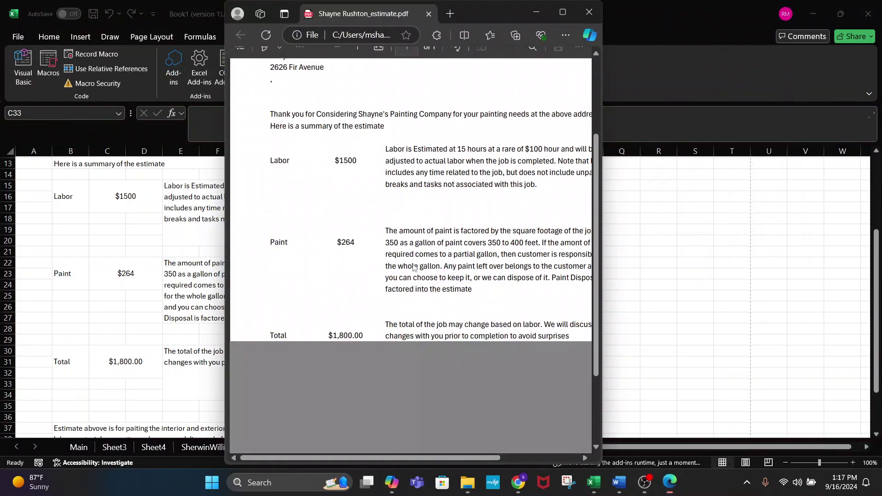
- Maximize the estimate PDF, read through its Labor, Paint and Total summary, then return to Excel
{"action": "left_click", "coordinate": [562, 12]}
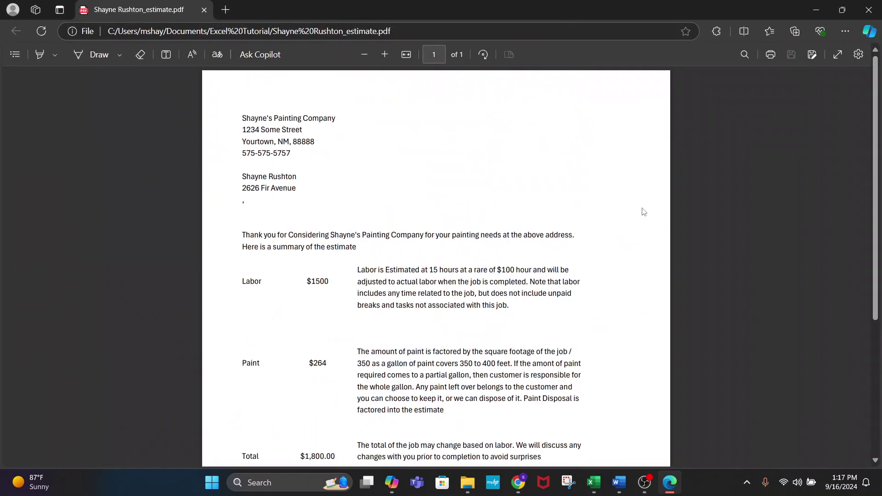
{"action": "scroll", "coordinate": [629, 288], "scroll_direction": "down", "scroll_amount": 1}
{"action": "scroll", "coordinate": [629, 288], "scroll_direction": "down", "scroll_amount": 3}
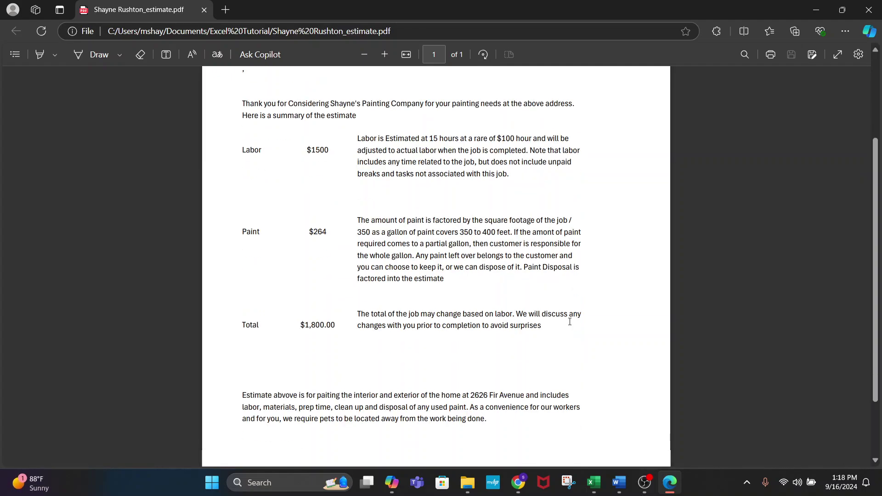
{"action": "scroll", "coordinate": [616, 259], "scroll_direction": "up", "scroll_amount": 2}
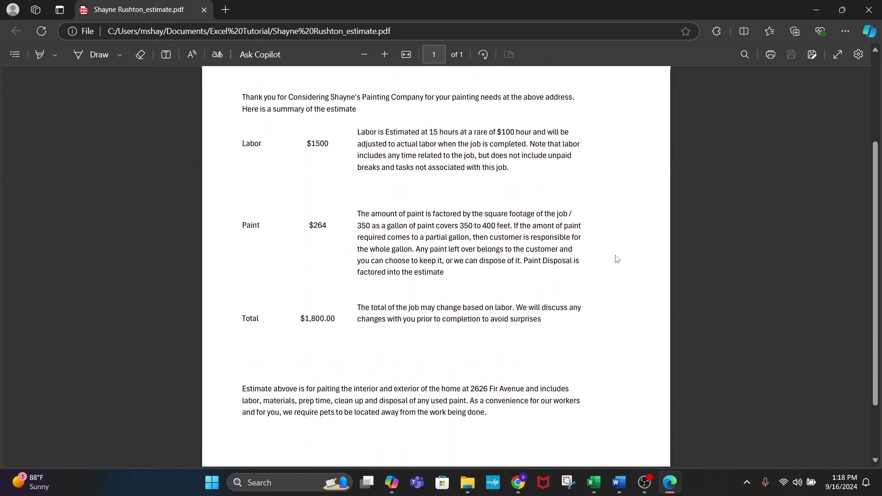
{"action": "scroll", "coordinate": [616, 259], "scroll_direction": "up", "scroll_amount": 2}
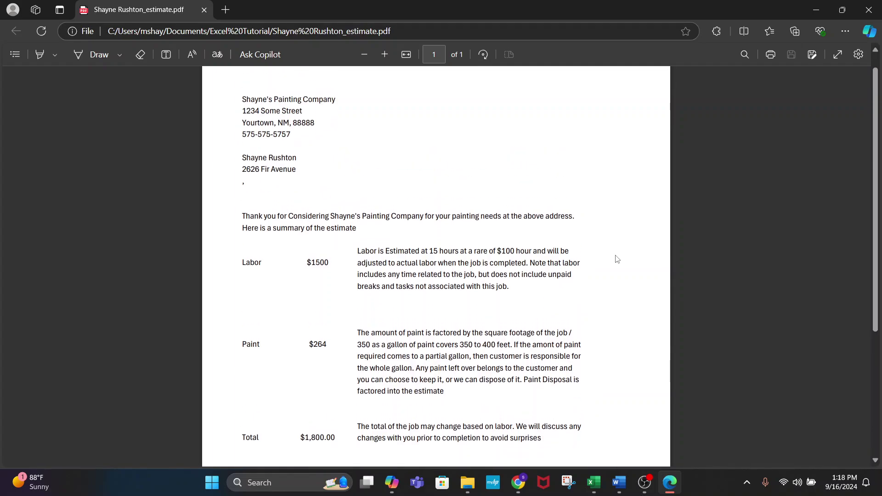
{"action": "scroll", "coordinate": [616, 259], "scroll_direction": "up", "scroll_amount": 1}
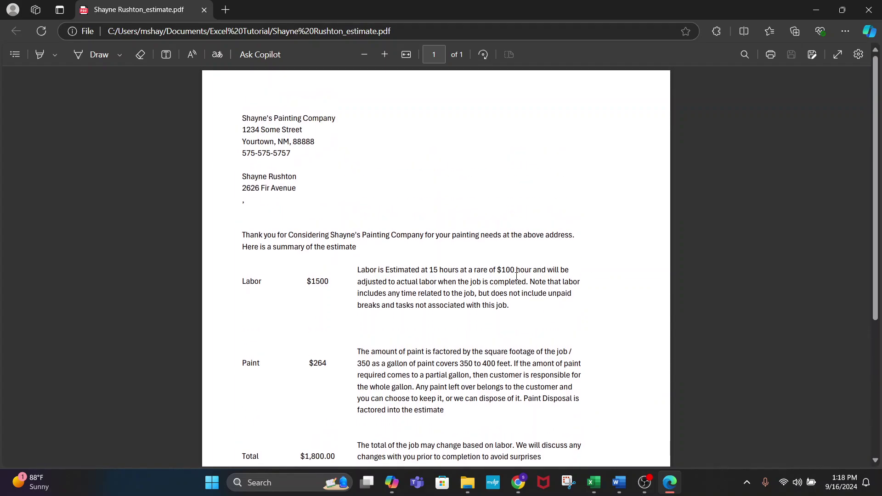
{"action": "key", "text": "alt+Tab"}
- Top-align the Labor ($1500), Paint ($264) and Total ($1,800.00) labels with their amounts
{"action": "left_click_drag", "start_coordinate": [62, 193], "coordinate": [107, 192]}
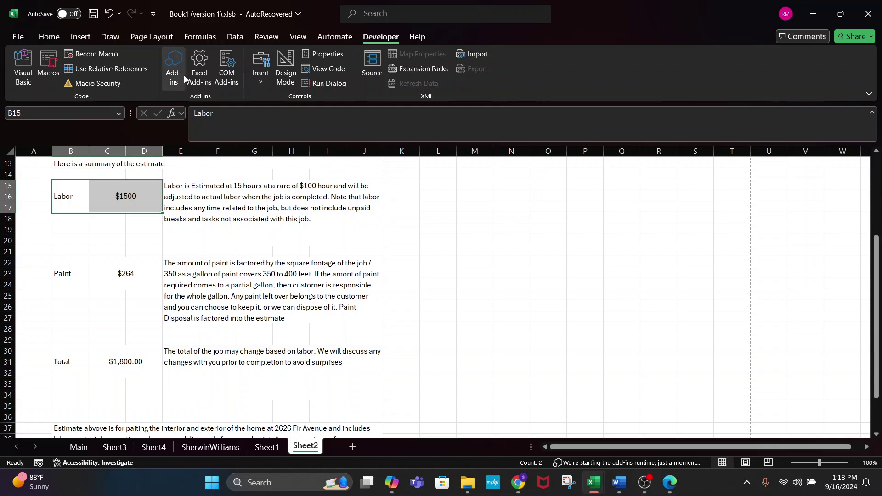
{"action": "left_click", "coordinate": [49, 37]}
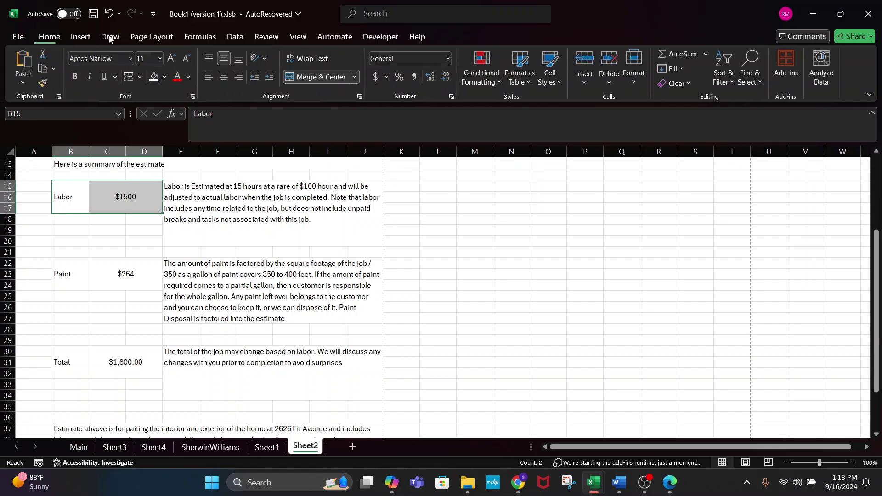
{"action": "left_click", "coordinate": [211, 58]}
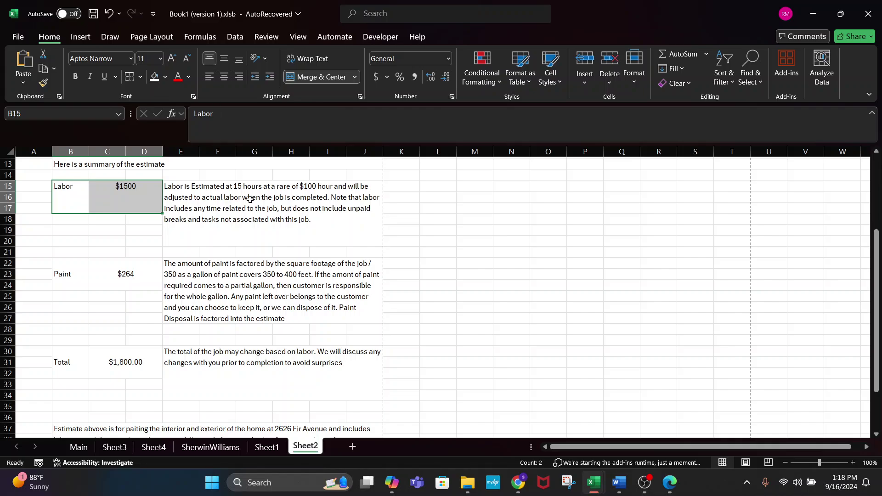
{"action": "left_click", "coordinate": [49, 276]}
{"action": "left_click", "coordinate": [55, 279]}
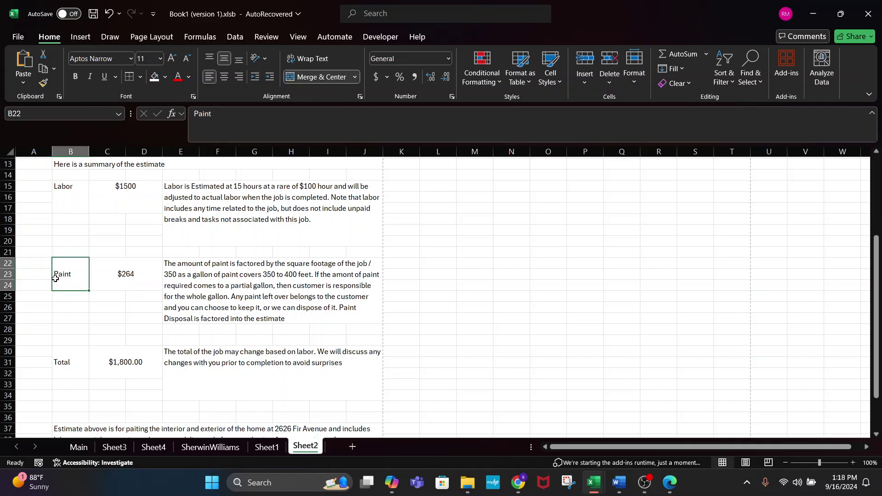
{"action": "left_click_drag", "start_coordinate": [64, 275], "coordinate": [118, 278]}
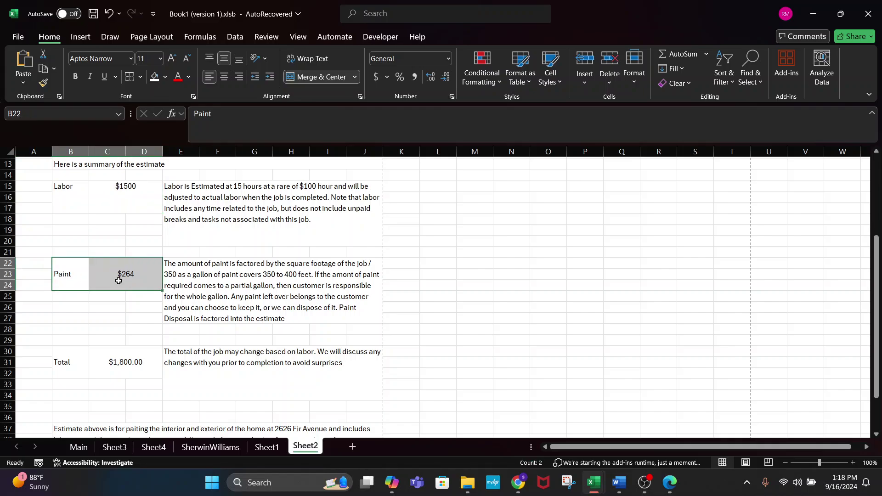
{"action": "left_click", "coordinate": [206, 56]}
{"action": "left_click_drag", "start_coordinate": [64, 370], "coordinate": [119, 367]}
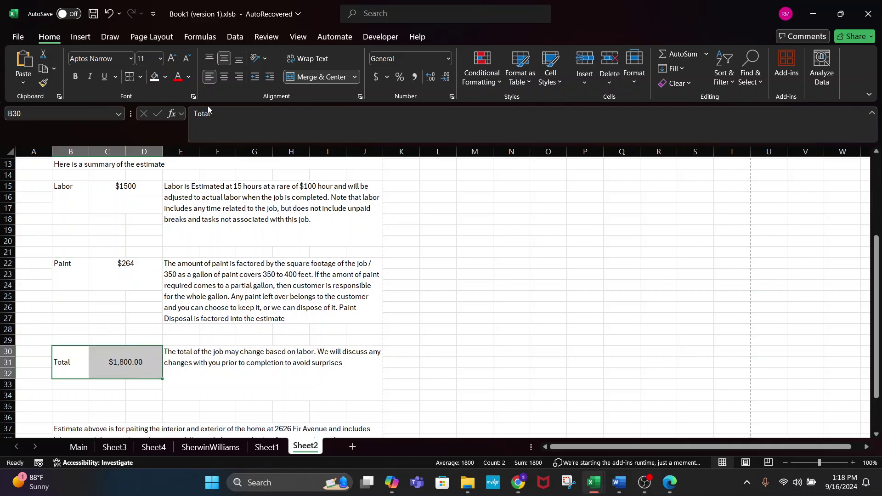
{"action": "left_click", "coordinate": [209, 57]}
{"action": "left_click", "coordinate": [451, 245]}
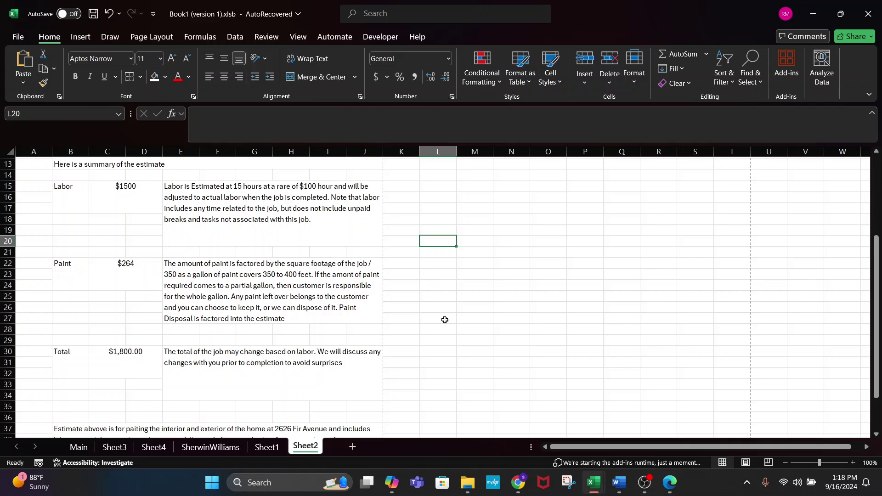
{"action": "left_click", "coordinate": [208, 450]}
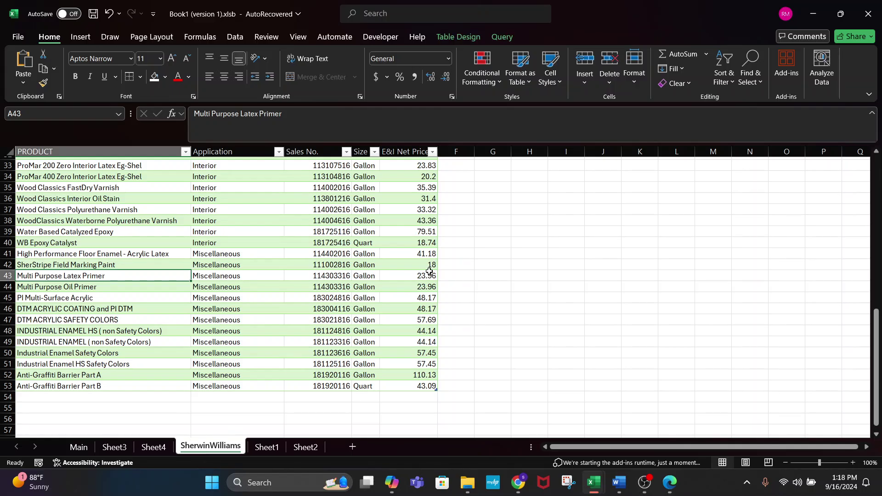
{"action": "scroll", "coordinate": [428, 271], "scroll_direction": "up", "scroll_amount": 11}
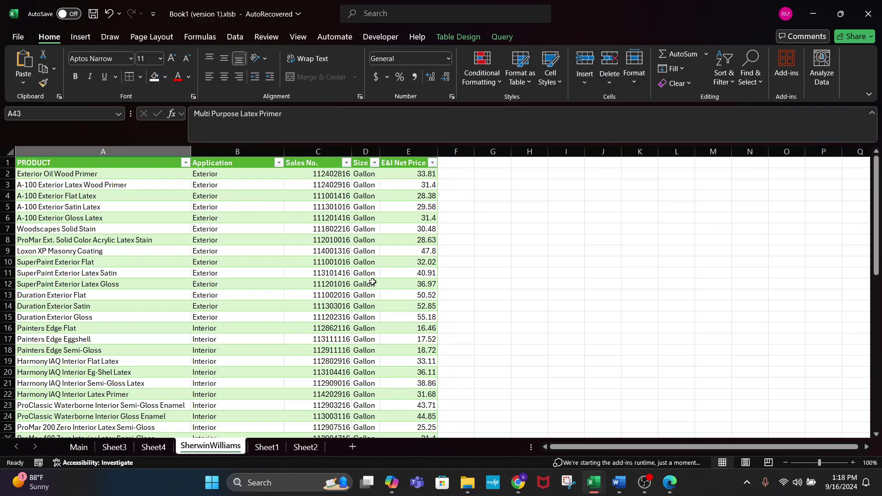
{"action": "scroll", "coordinate": [448, 322], "scroll_direction": "down", "scroll_amount": 11}
{"action": "left_click", "coordinate": [219, 296]}
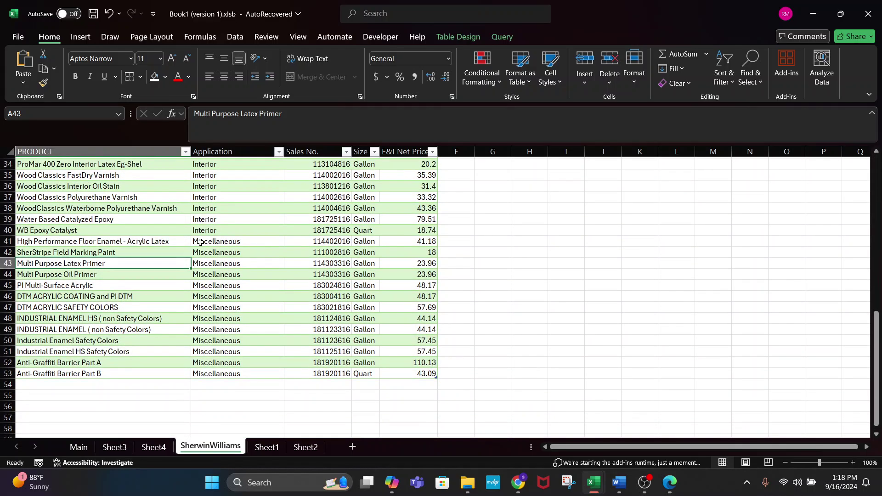
{"action": "scroll", "coordinate": [239, 283], "scroll_direction": "up", "scroll_amount": 11}
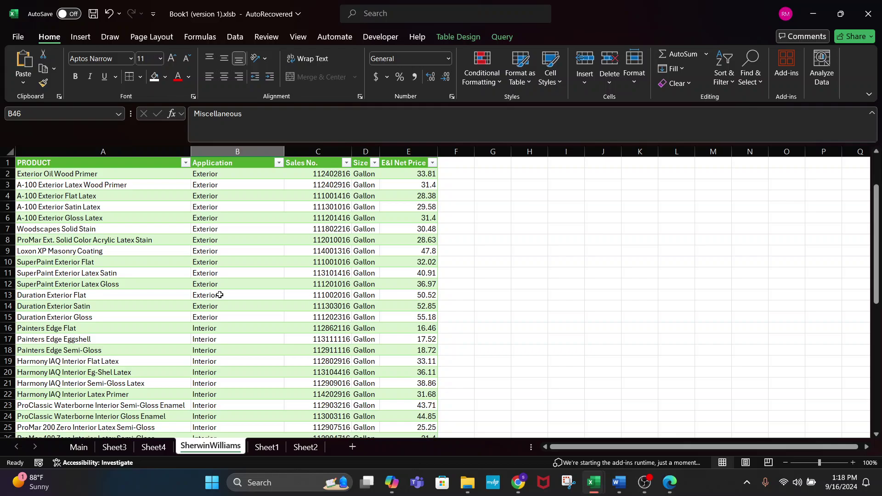
{"action": "left_click", "coordinate": [252, 302]}
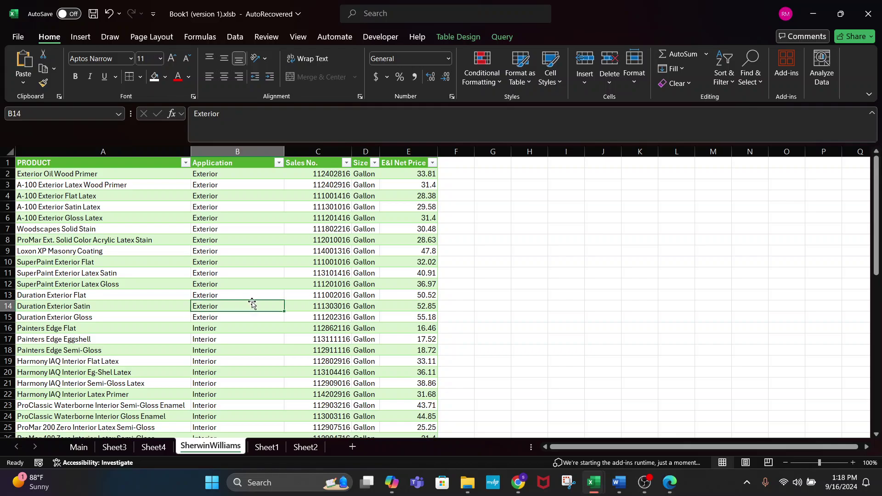
{"action": "scroll", "coordinate": [252, 302], "scroll_direction": "down", "scroll_amount": 8}
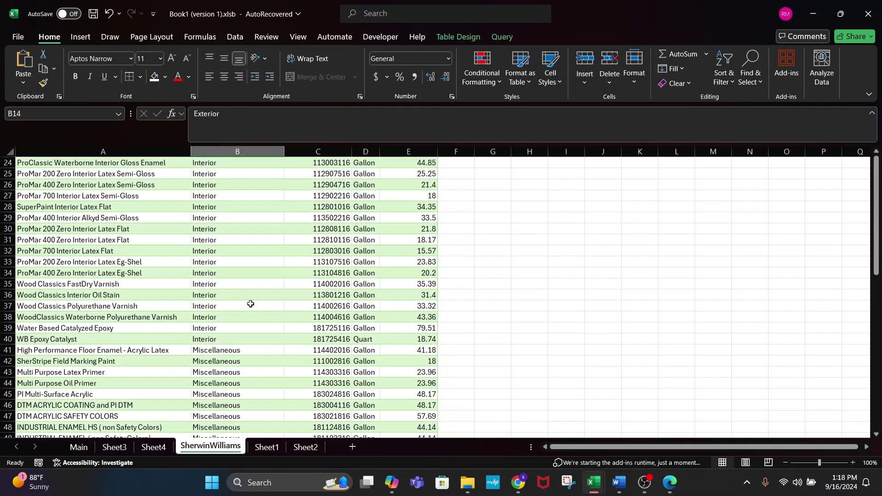
{"action": "left_click", "coordinate": [238, 370]}
{"action": "scroll", "coordinate": [238, 371], "scroll_direction": "down", "scroll_amount": 5}
{"action": "left_click_drag", "start_coordinate": [209, 197], "coordinate": [228, 312]}
{"action": "left_click", "coordinate": [502, 321]}
{"action": "scroll", "coordinate": [502, 321], "scroll_direction": "up", "scroll_amount": 12}
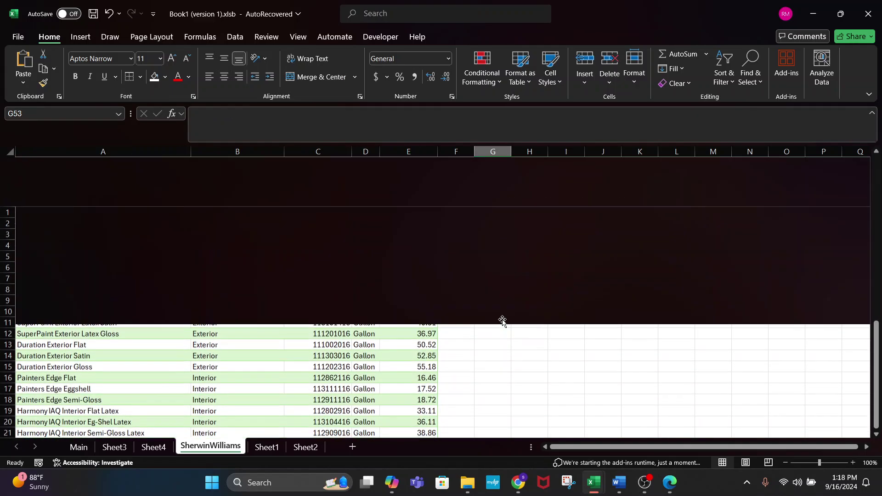
{"action": "scroll", "coordinate": [476, 295], "scroll_direction": "down", "scroll_amount": 5}
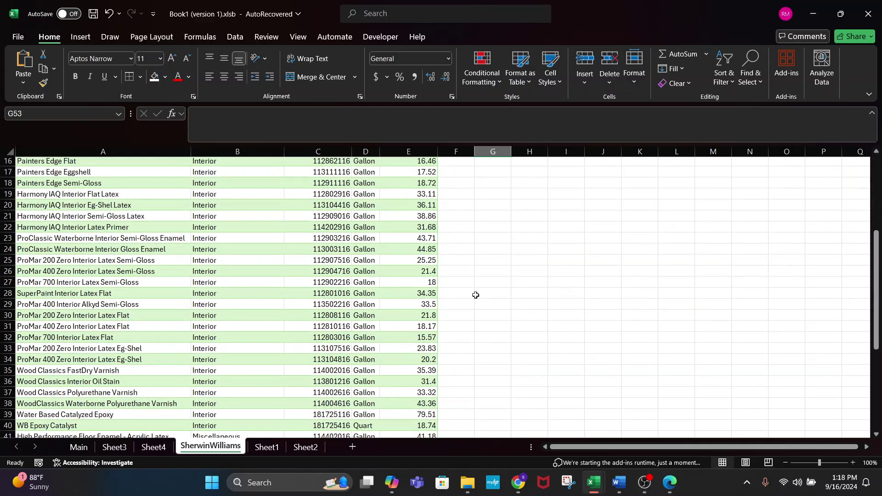
{"action": "scroll", "coordinate": [442, 286], "scroll_direction": "down", "scroll_amount": 3}
{"action": "scroll", "coordinate": [444, 287], "scroll_direction": "up", "scroll_amount": 10}
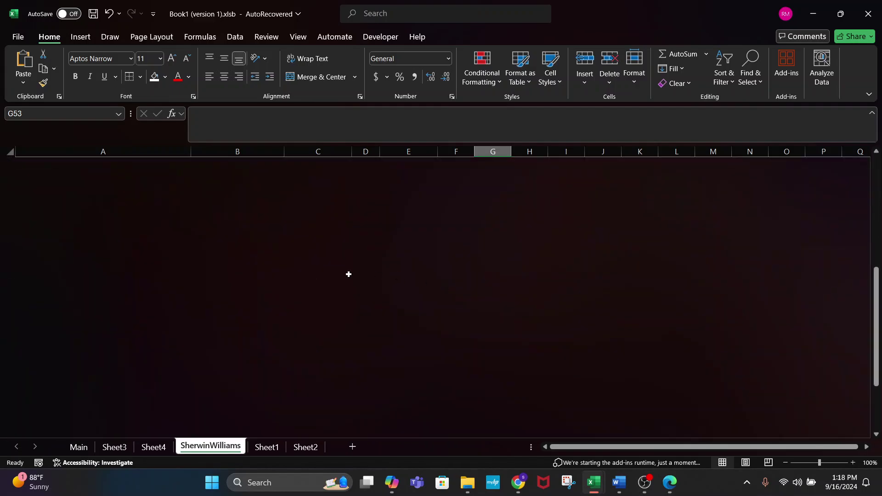
{"action": "scroll", "coordinate": [416, 340], "scroll_direction": "down", "scroll_amount": 4}
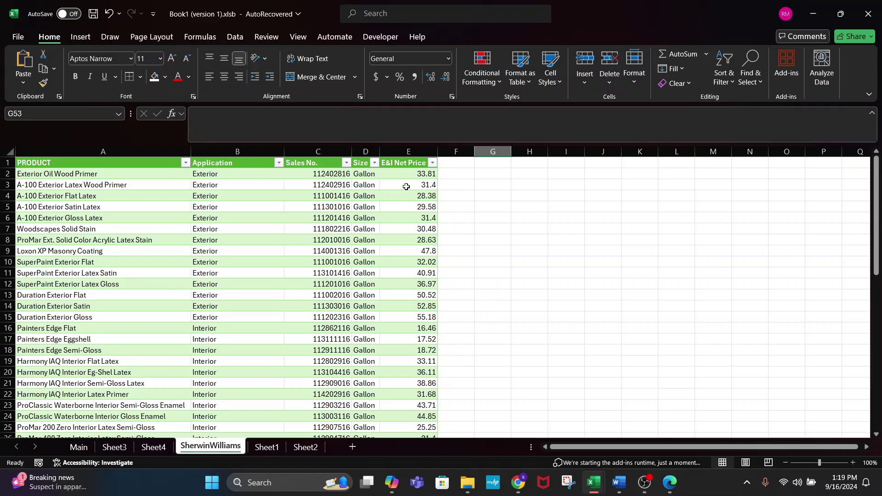
- Widen column D, the Size column of the paint price table
{"action": "left_click_drag", "start_coordinate": [381, 153], "coordinate": [385, 153]}
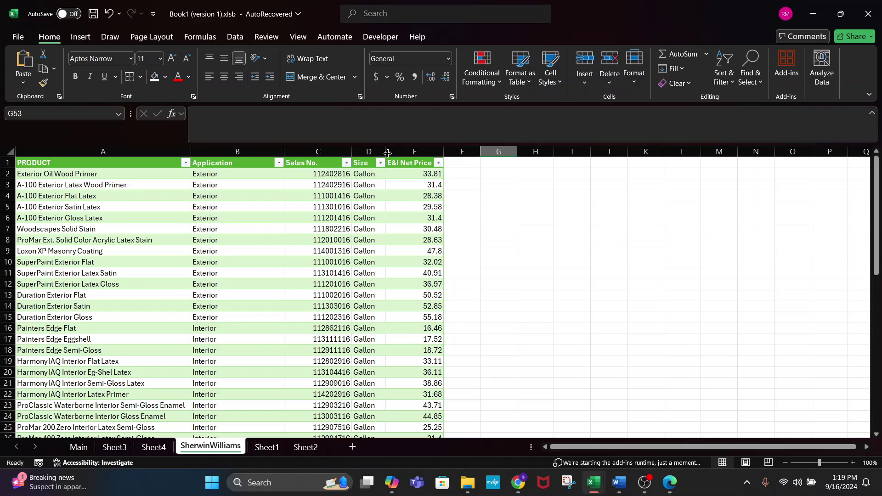
{"action": "left_click", "coordinate": [374, 185]}
{"action": "scroll", "coordinate": [475, 266], "scroll_direction": "down", "scroll_amount": 4}
{"action": "scroll", "coordinate": [476, 266], "scroll_direction": "down", "scroll_amount": 7}
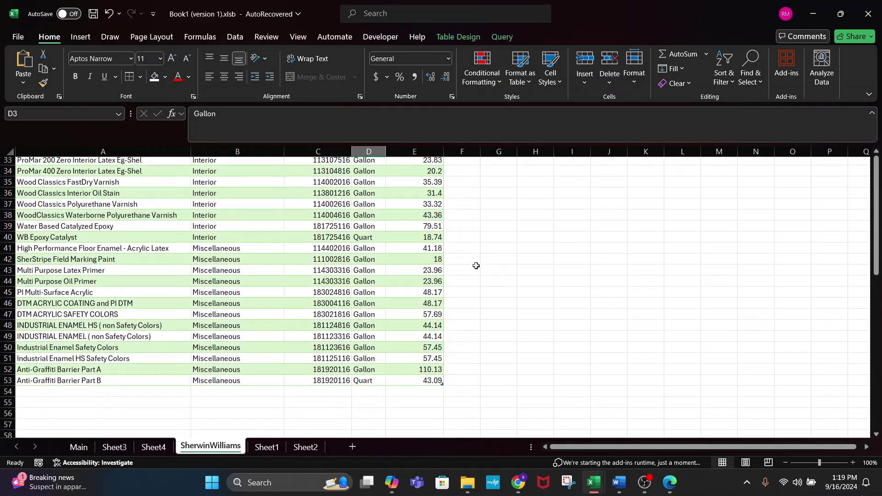
{"action": "scroll", "coordinate": [476, 266], "scroll_direction": "up", "scroll_amount": 3}
{"action": "scroll", "coordinate": [476, 265], "scroll_direction": "up", "scroll_amount": 9}
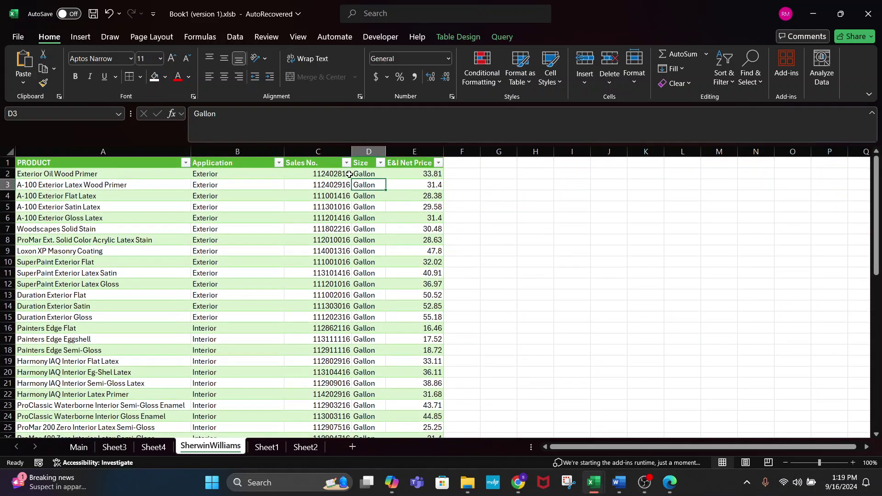
- Select the Quart product entry and the 33.81 and 40.91 net prices
{"action": "left_click", "coordinate": [364, 172]}
{"action": "scroll", "coordinate": [478, 217], "scroll_direction": "down", "scroll_amount": 8}
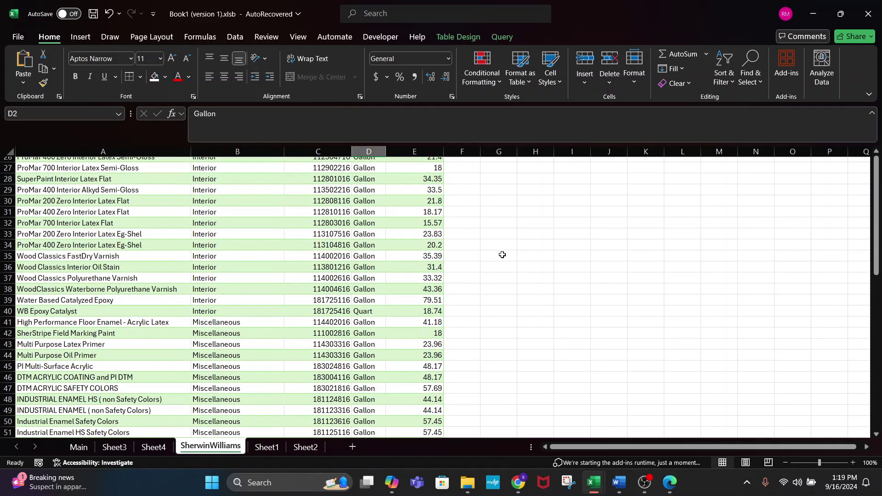
{"action": "left_click", "coordinate": [364, 311]}
{"action": "scroll", "coordinate": [502, 286], "scroll_direction": "up", "scroll_amount": 8}
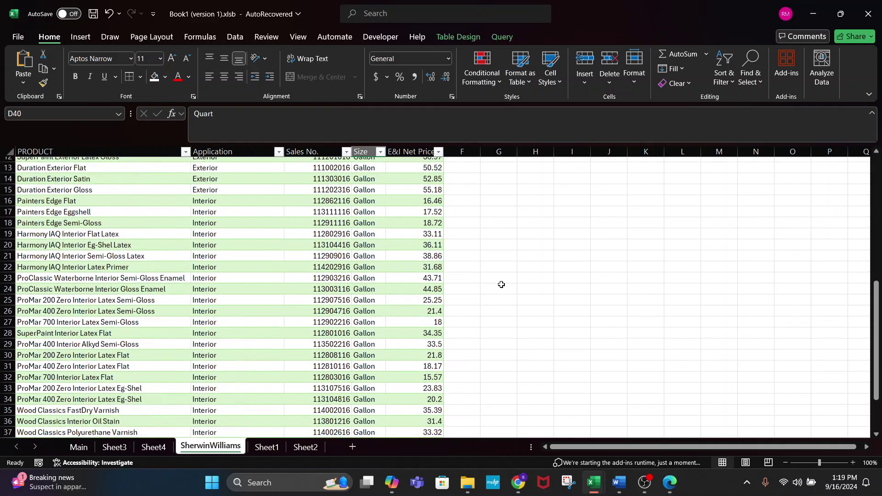
{"action": "left_click", "coordinate": [426, 173]}
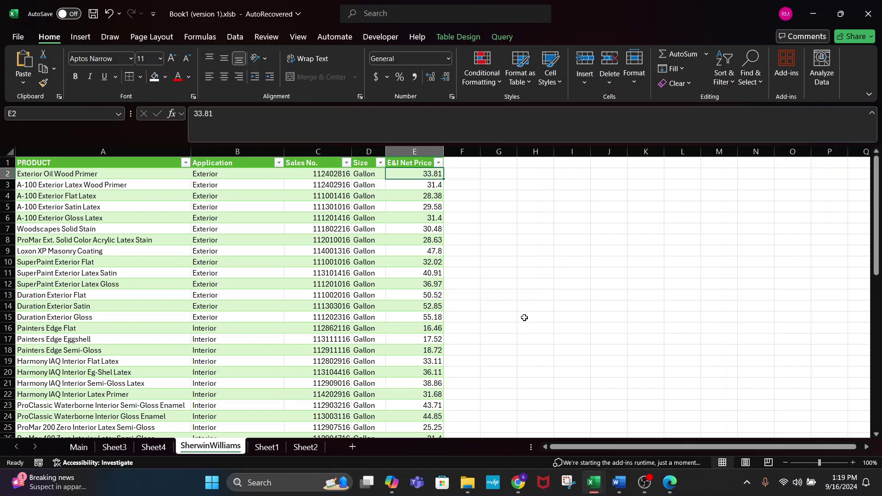
{"action": "left_click", "coordinate": [409, 273]}
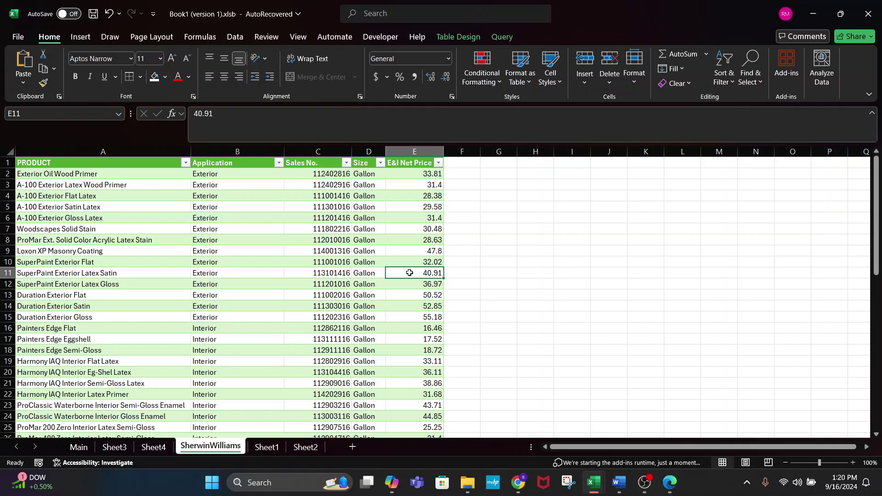
{"action": "left_click", "coordinate": [409, 272]}
{"action": "left_click", "coordinate": [78, 446]}
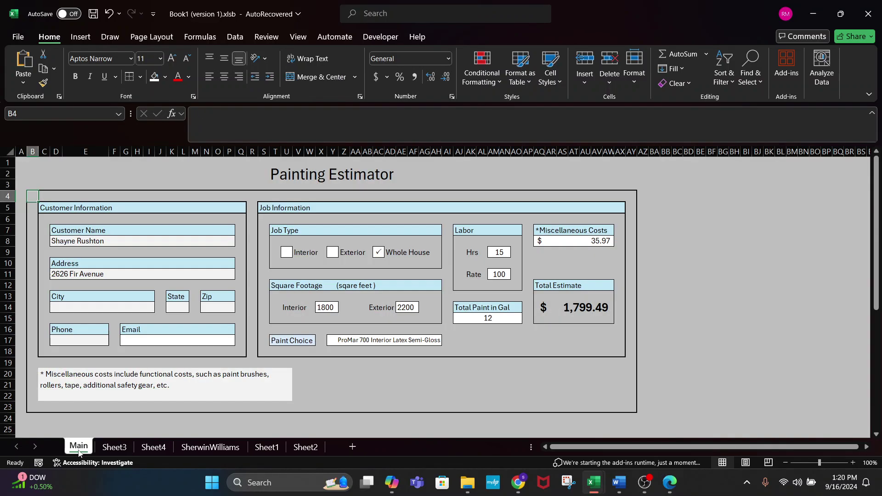
{"action": "left_click", "coordinate": [210, 446]}
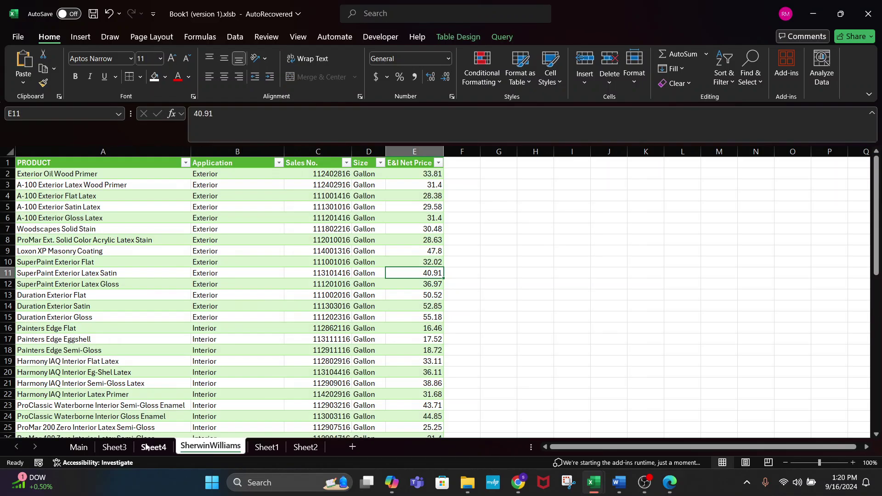
{"action": "left_click", "coordinate": [78, 446]}
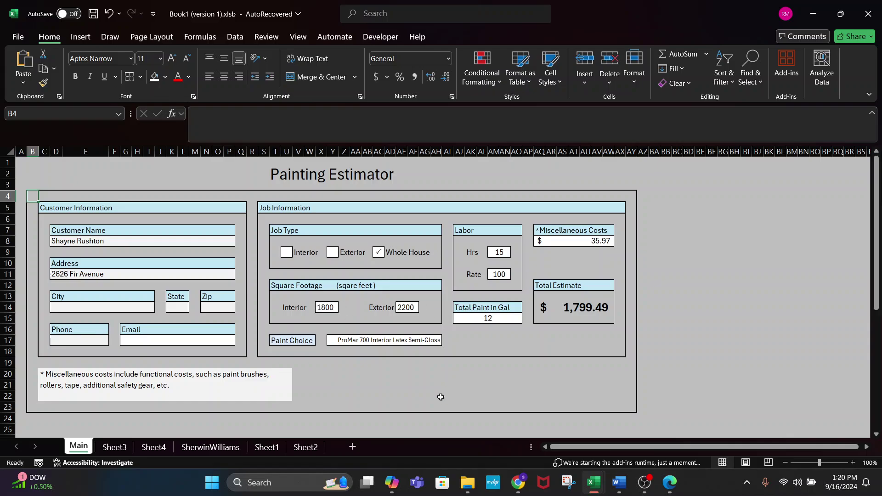
{"action": "left_click", "coordinate": [329, 307]}
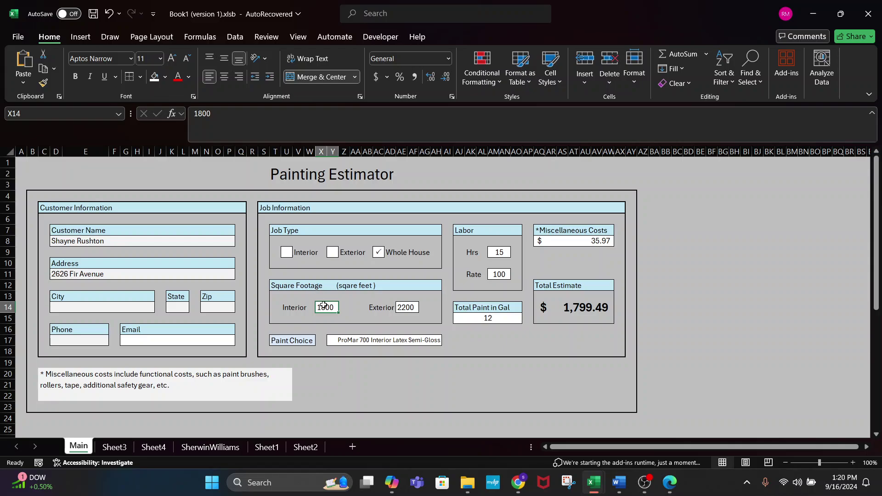
{"action": "left_click", "coordinate": [412, 308]}
{"action": "left_click", "coordinate": [320, 309]}
{"action": "left_click", "coordinate": [355, 374]}
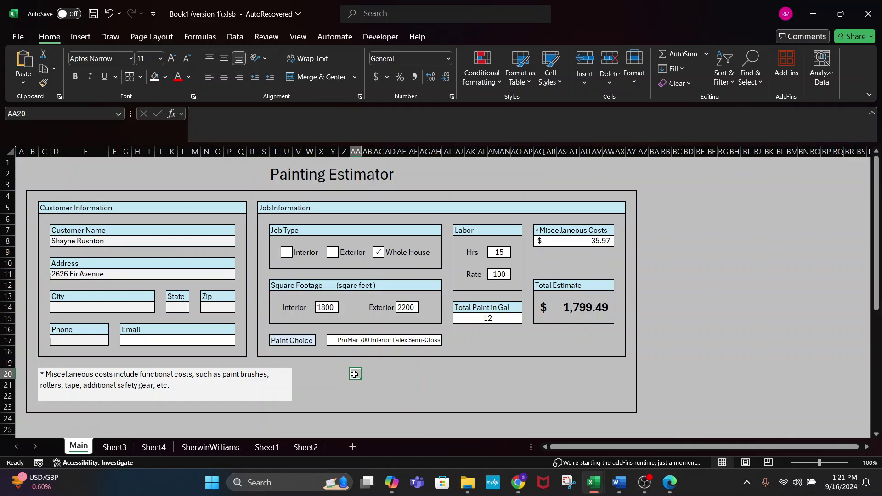
{"action": "left_click", "coordinate": [69, 307]}
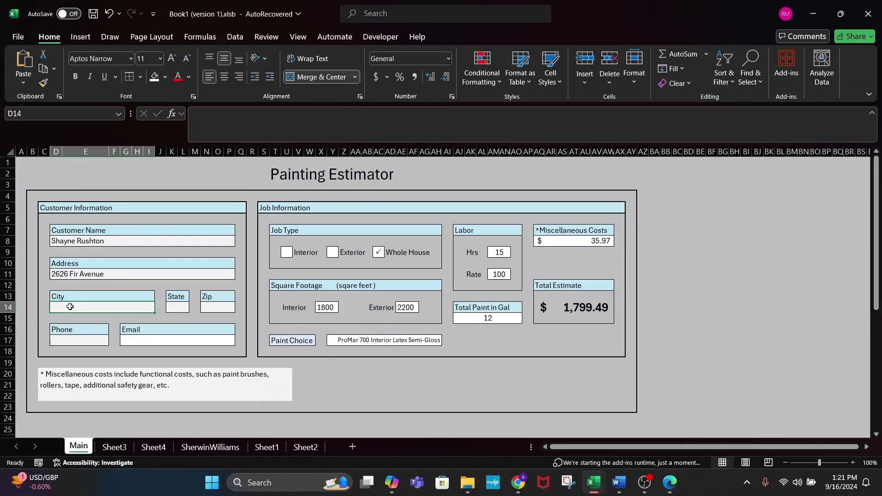
- Enter the customer's city, state and zip code starting in D14
{"action": "type", "text": "Fall"}
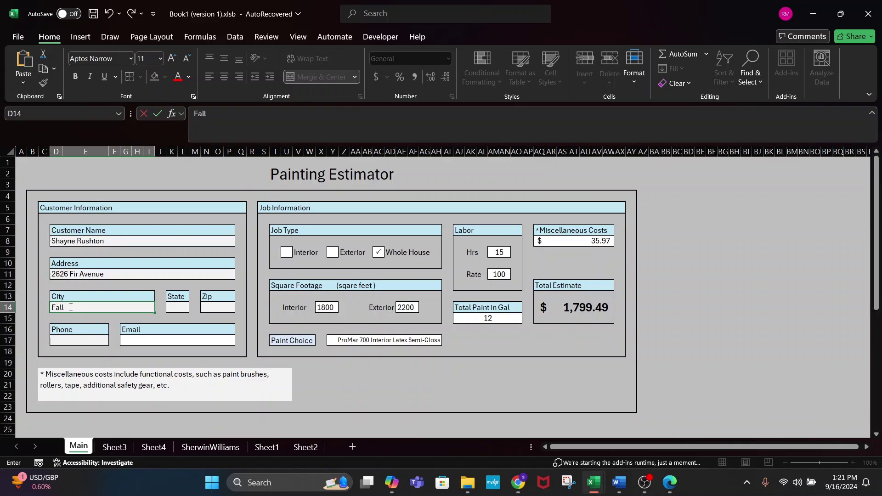
{"action": "type", "text": " City"}
{"action": "key", "text": "Tab"}
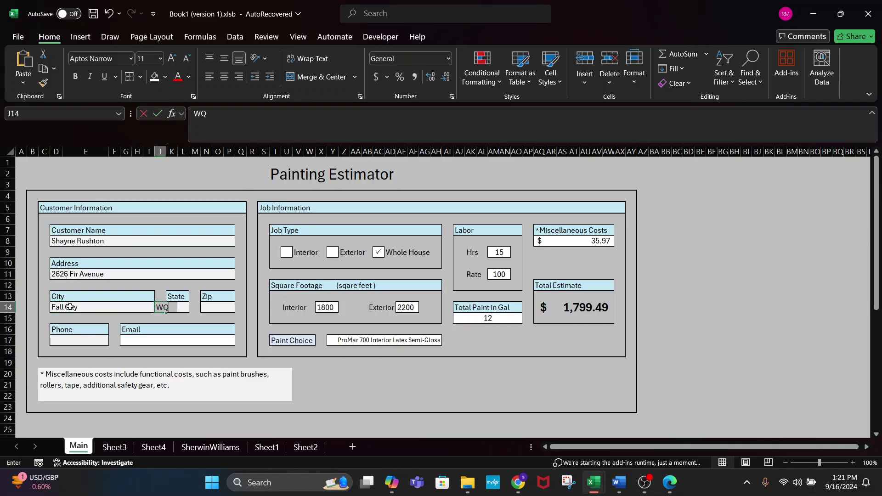
{"action": "type", "text": "WA"}
{"action": "key", "text": "Tab"}
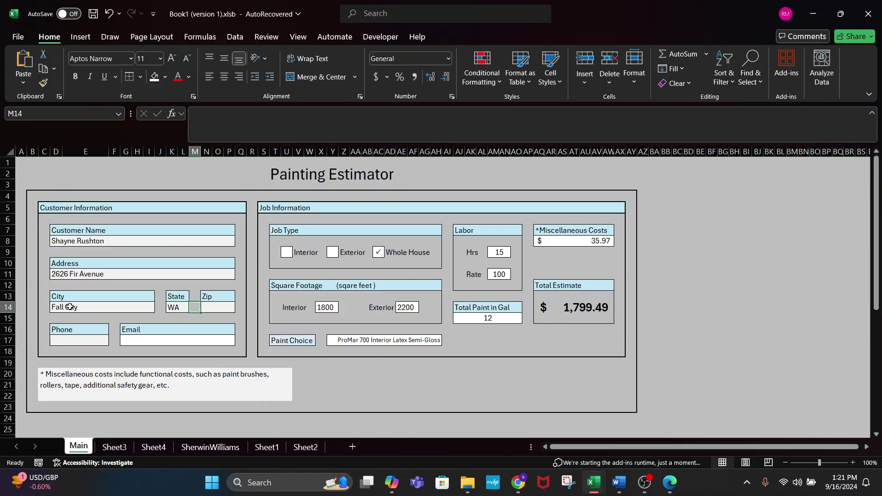
{"action": "type", "text": "97752"}
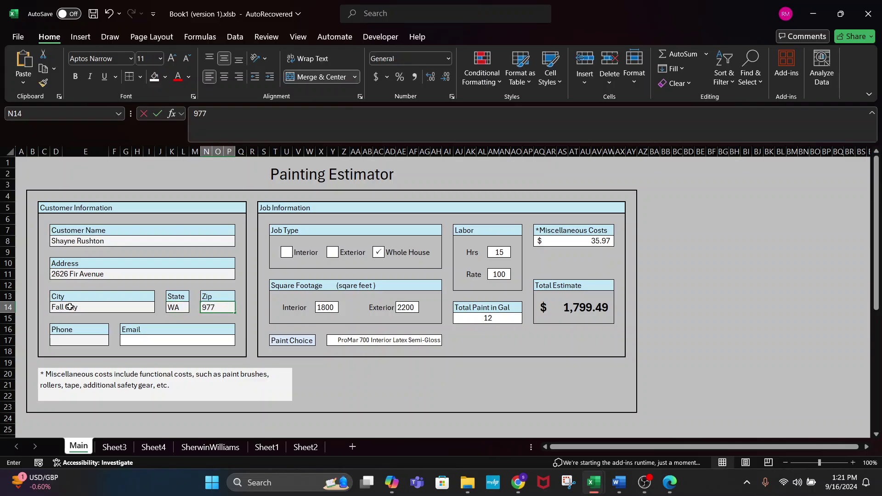
{"action": "key", "text": "Return"}
- Enter the customer's phone number in D17 and their e-mail address in G17
{"action": "key", "text": "Down"}
{"action": "key", "text": "Down"}
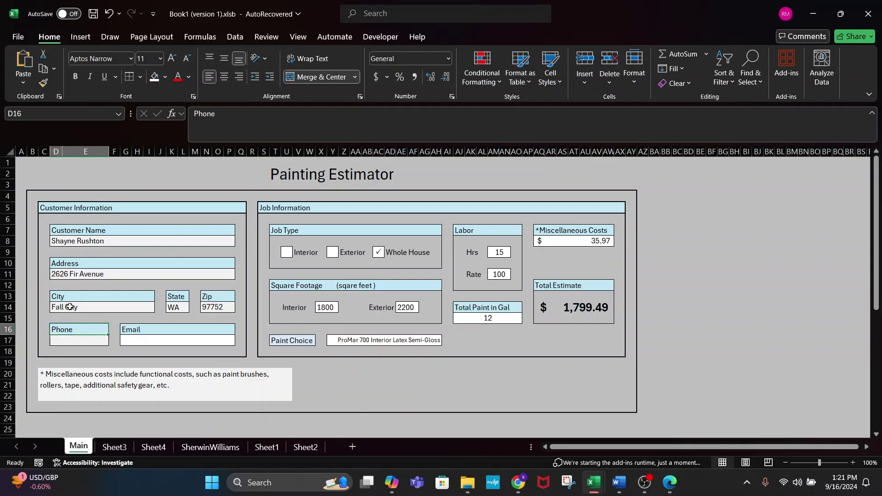
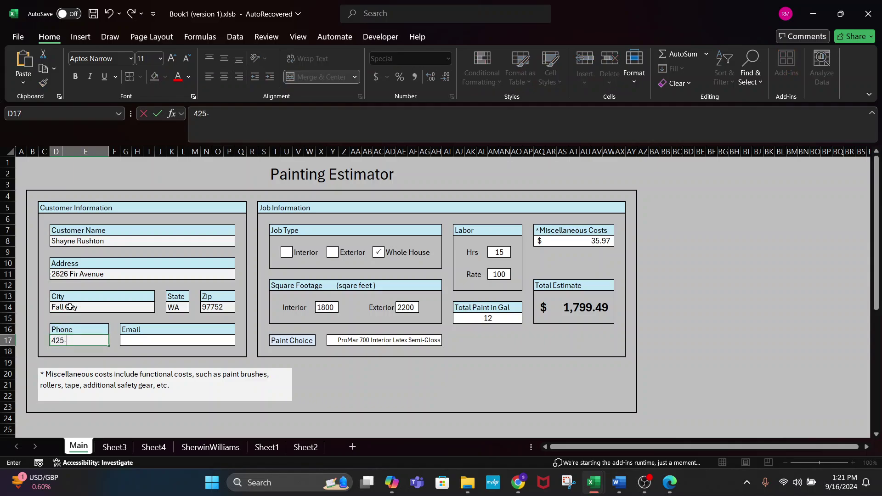
{"action": "key", "text": "Tab"}
{"action": "type", "text": "email"}
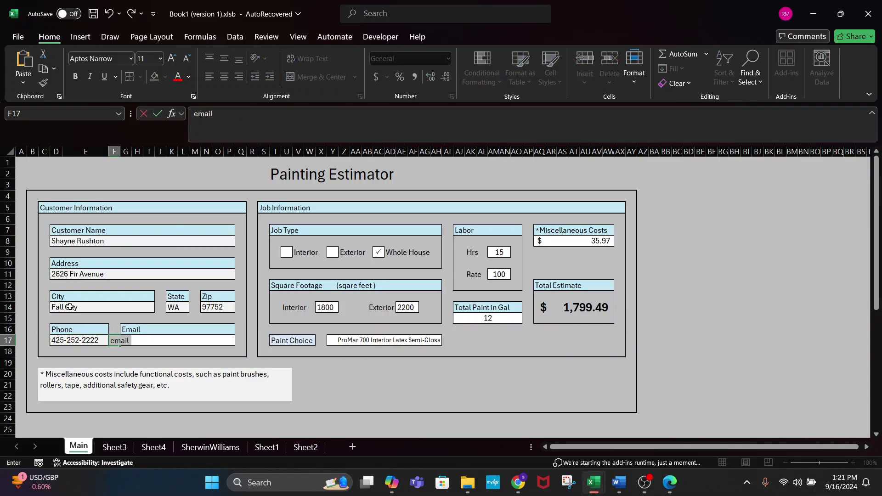
{"action": "key", "text": "Tab"}
{"action": "key", "text": "shift+Tab"}
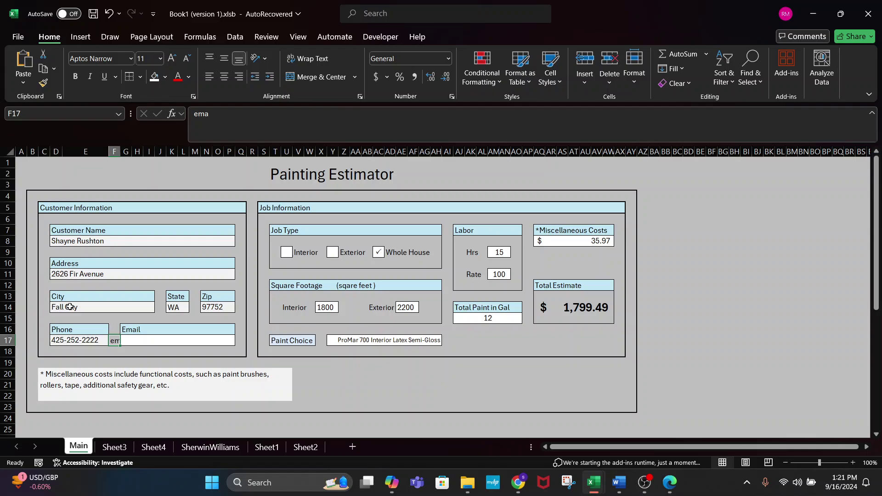
{"action": "key", "text": "Delete"}
{"action": "key", "text": "Tab"}
{"action": "type", "text": "email"}
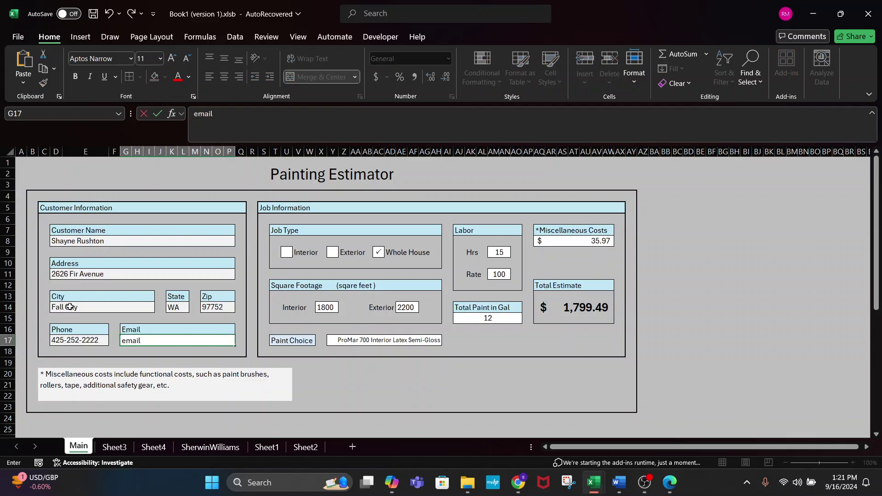
{"action": "type", "text": "@email.com"}
- Commit the e-mail entry and check the customer address on Sheet2's estimate letter
{"action": "left_click", "coordinate": [187, 376]}
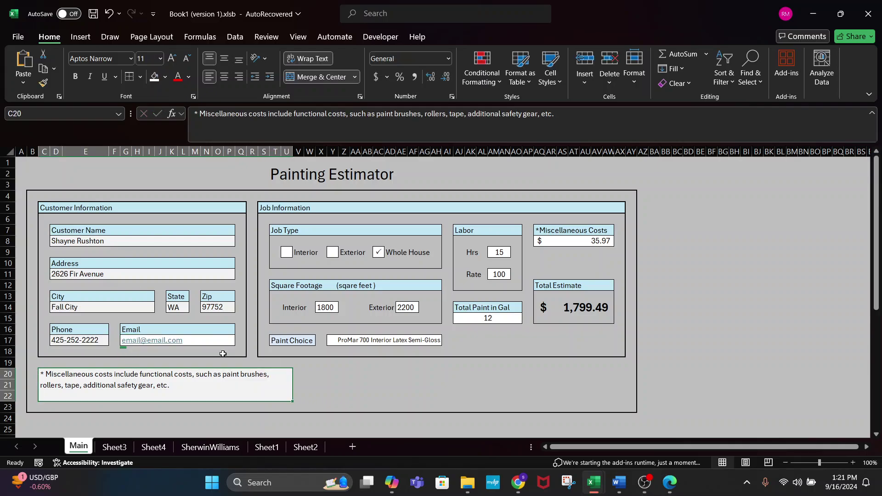
{"action": "left_click", "coordinate": [320, 447]}
{"action": "scroll", "coordinate": [155, 230], "scroll_direction": "up", "scroll_amount": 4}
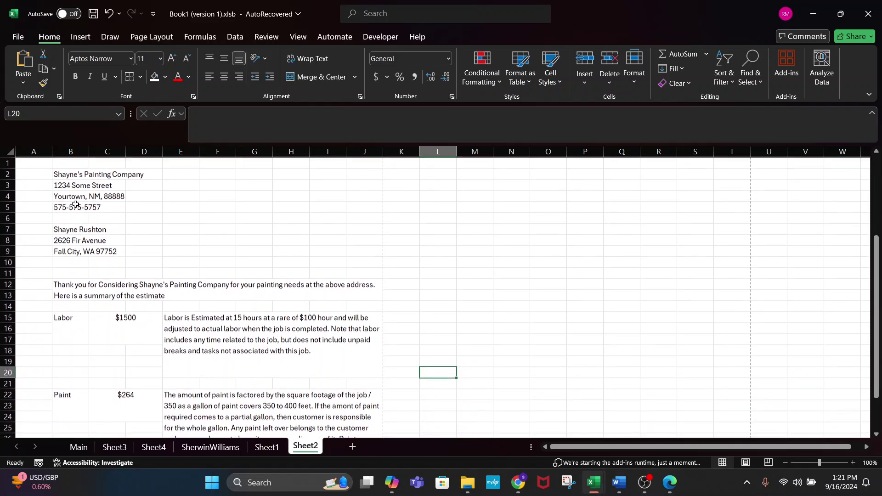
{"action": "left_click_drag", "start_coordinate": [69, 173], "coordinate": [72, 263]}
{"action": "left_click", "coordinate": [180, 261]}
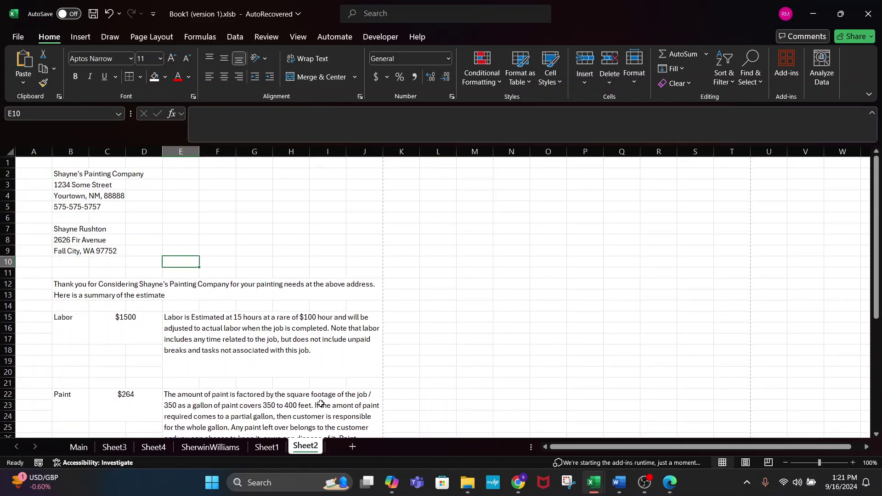
- Close the old estimate PDF and rerun the printme macro
{"action": "key", "text": "alt+Tab"}
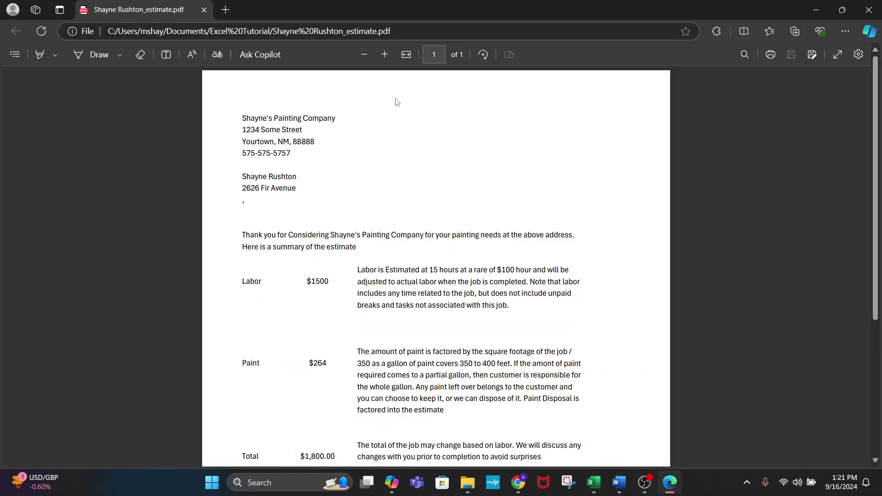
{"action": "left_click", "coordinate": [868, 10]}
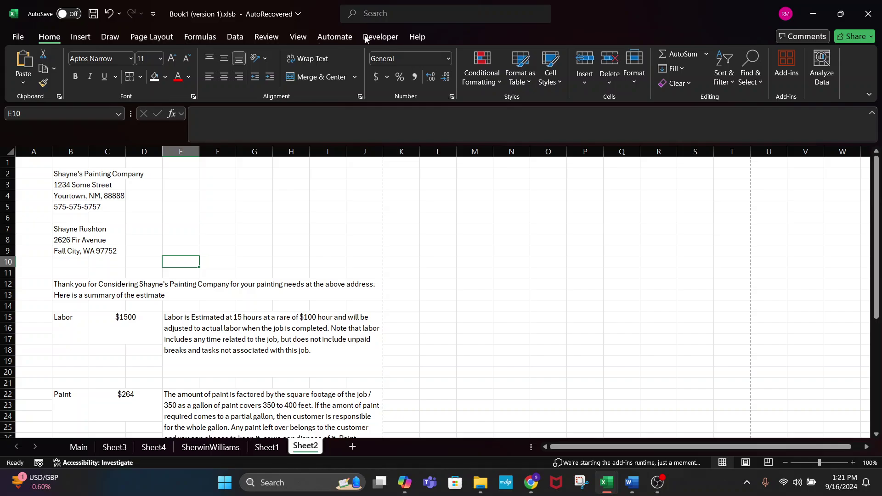
{"action": "left_click", "coordinate": [380, 37]}
{"action": "left_click", "coordinate": [48, 64]}
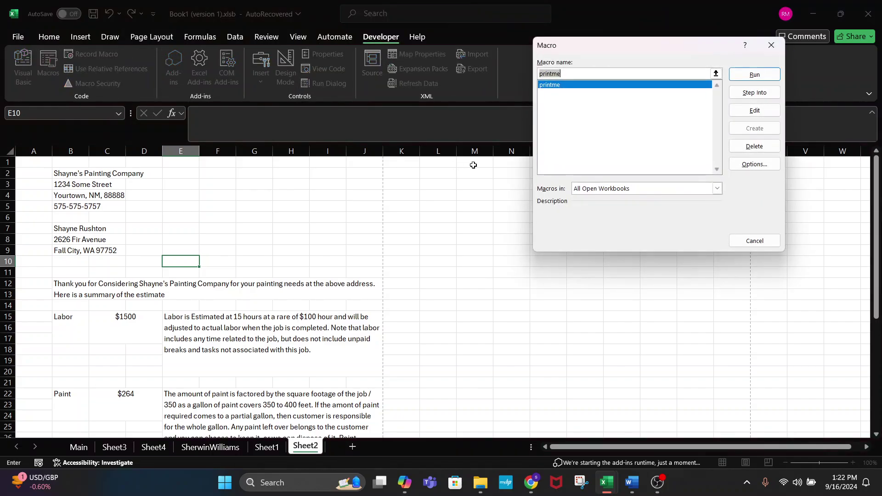
{"action": "left_click", "coordinate": [756, 77]}
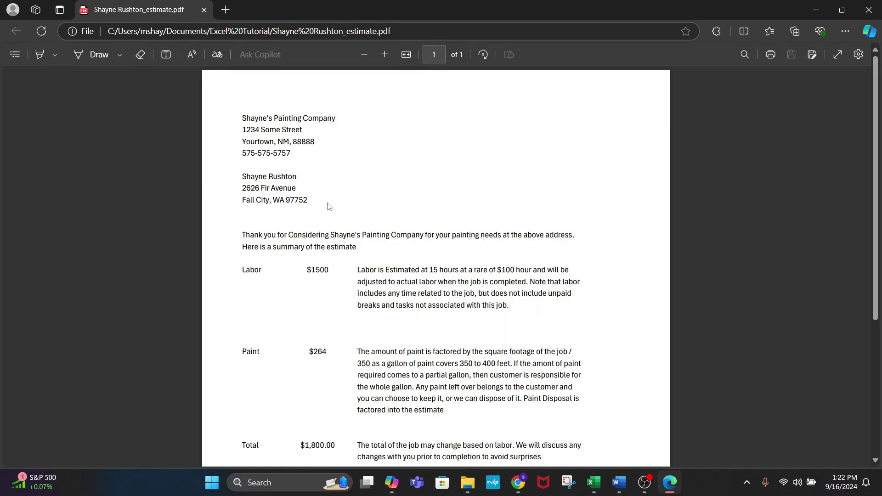
- Check the customer address lines and totals in the regenerated PDF, then close Edge
{"action": "left_click_drag", "start_coordinate": [243, 179], "coordinate": [350, 213]}
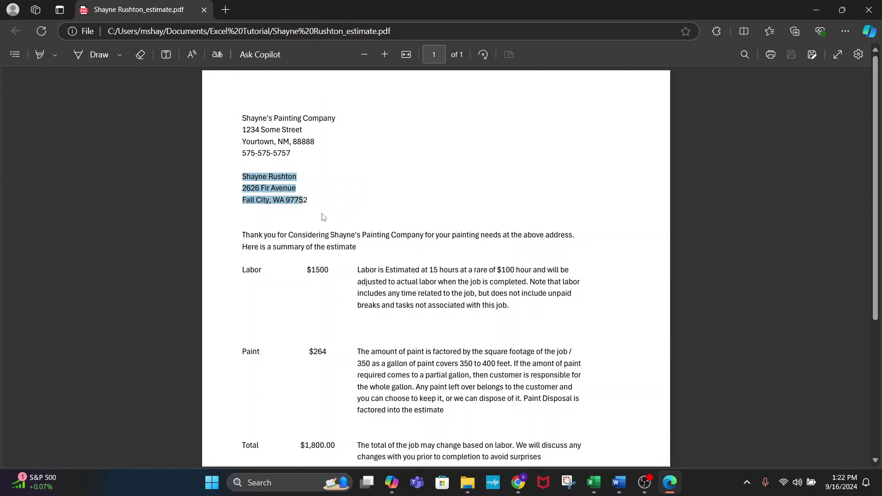
{"action": "left_click", "coordinate": [424, 286]}
{"action": "scroll", "coordinate": [445, 360], "scroll_direction": "down", "scroll_amount": 4}
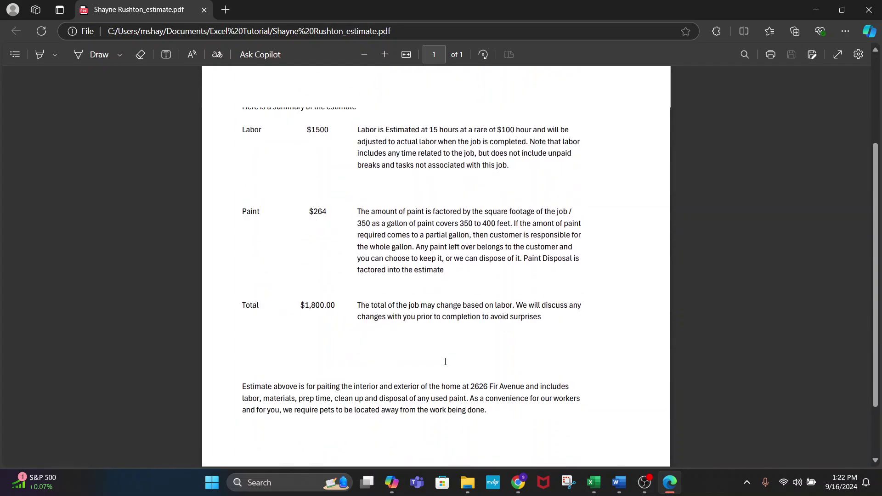
{"action": "scroll", "coordinate": [445, 361], "scroll_direction": "up", "scroll_amount": 4}
{"action": "scroll", "coordinate": [445, 362], "scroll_direction": "down", "scroll_amount": 4}
{"action": "scroll", "coordinate": [445, 361], "scroll_direction": "up", "scroll_amount": 4}
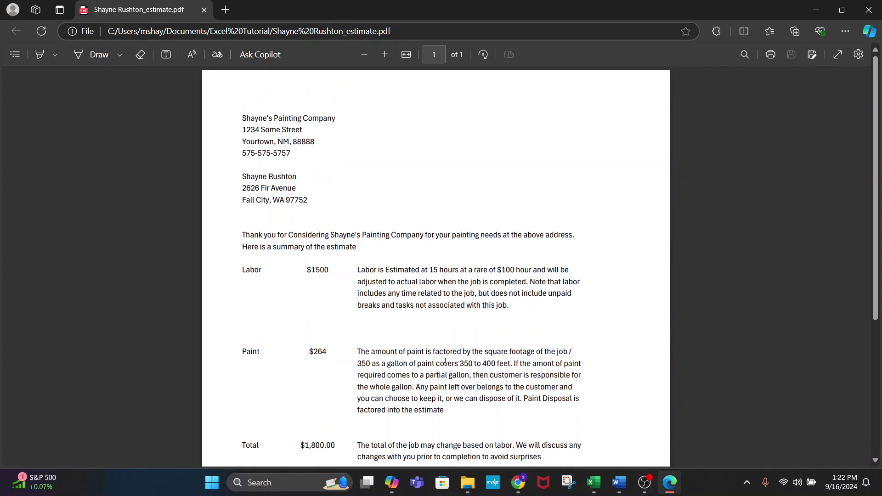
{"action": "scroll", "coordinate": [454, 238], "scroll_direction": "down", "scroll_amount": 1}
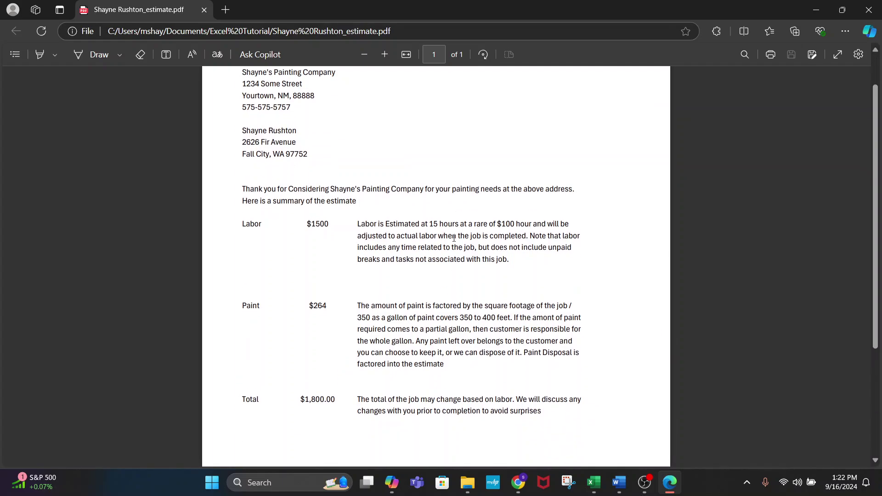
{"action": "scroll", "coordinate": [454, 238], "scroll_direction": "down", "scroll_amount": 3}
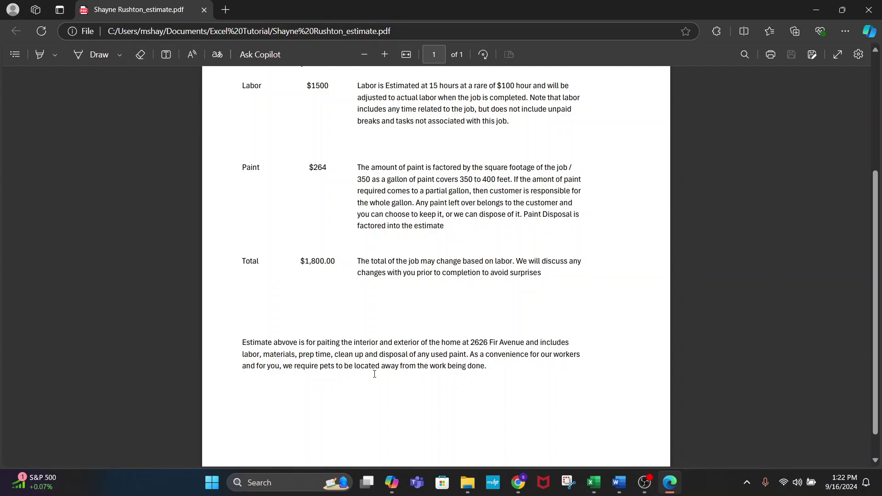
{"action": "scroll", "coordinate": [374, 372], "scroll_direction": "down", "scroll_amount": 1}
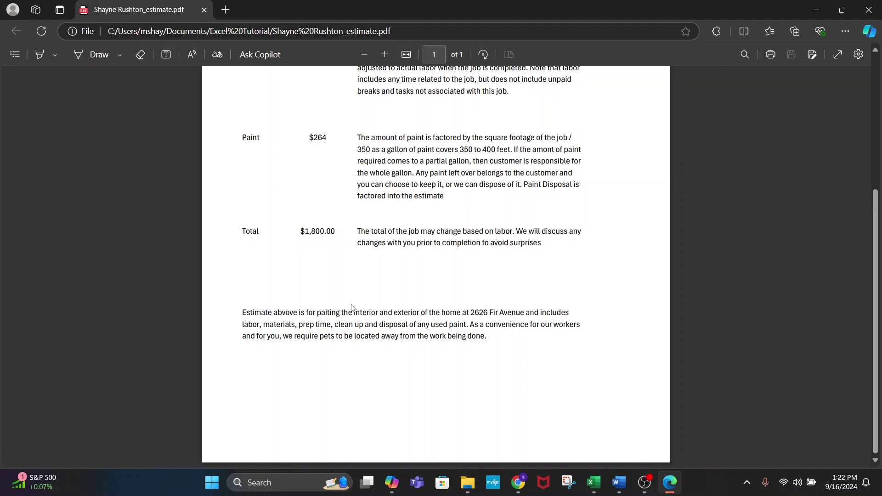
{"action": "scroll", "coordinate": [354, 308], "scroll_direction": "up", "scroll_amount": 5}
{"action": "scroll", "coordinate": [357, 289], "scroll_direction": "down", "scroll_amount": 5}
{"action": "scroll", "coordinate": [359, 271], "scroll_direction": "up", "scroll_amount": 5}
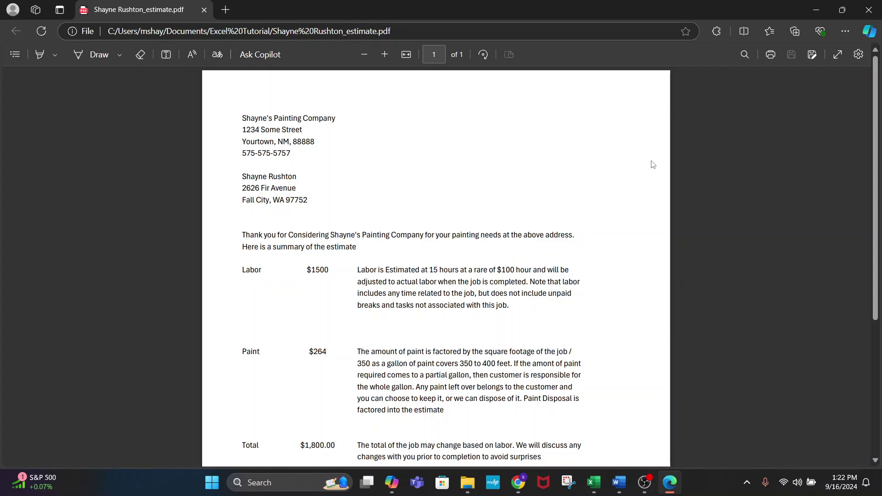
{"action": "left_click", "coordinate": [869, 9]}
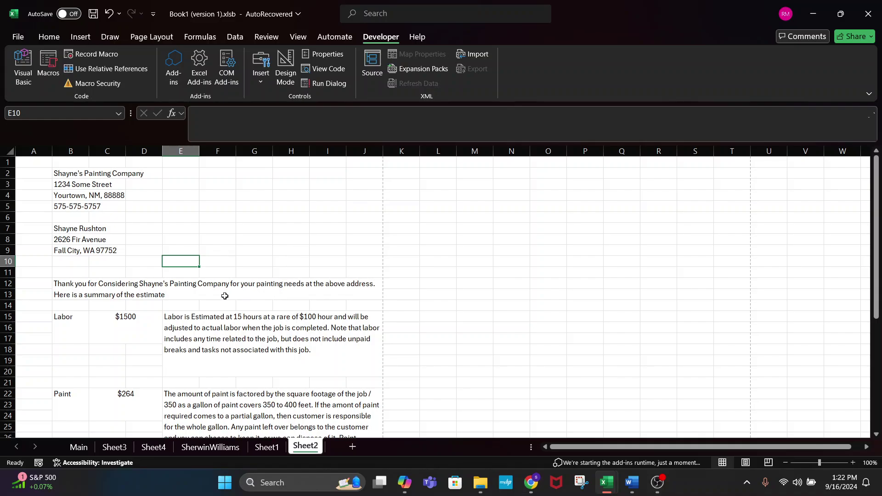
- Append 'and this estimate is good for 90 days.' to the summary sentence in B12
{"action": "double_click", "coordinate": [224, 296]}
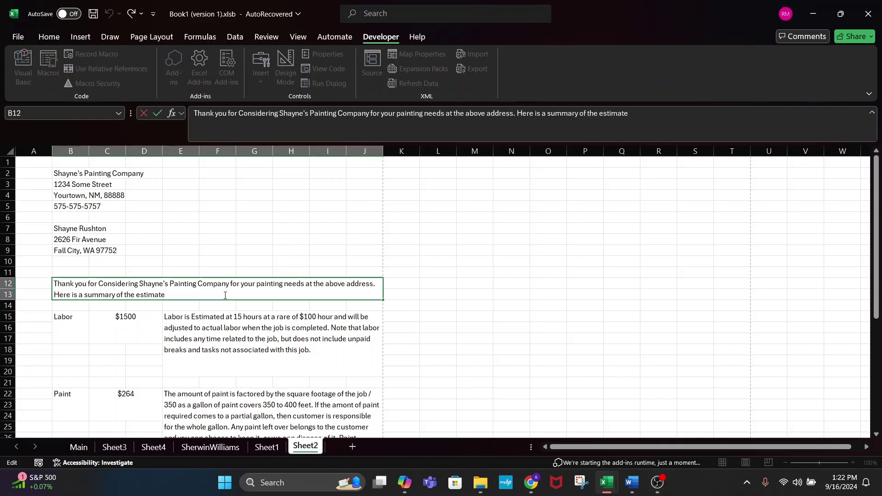
{"action": "type", "text": "and this estimate is good"}
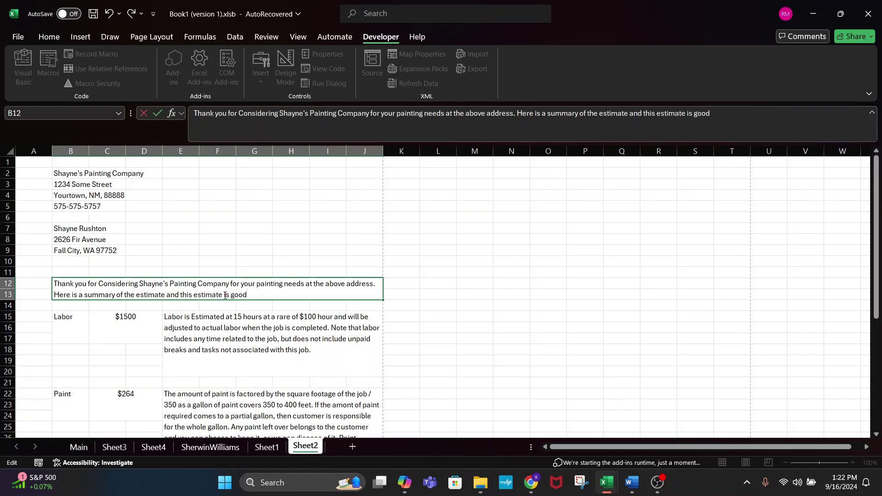
{"action": "type", "text": " for 90 days."}
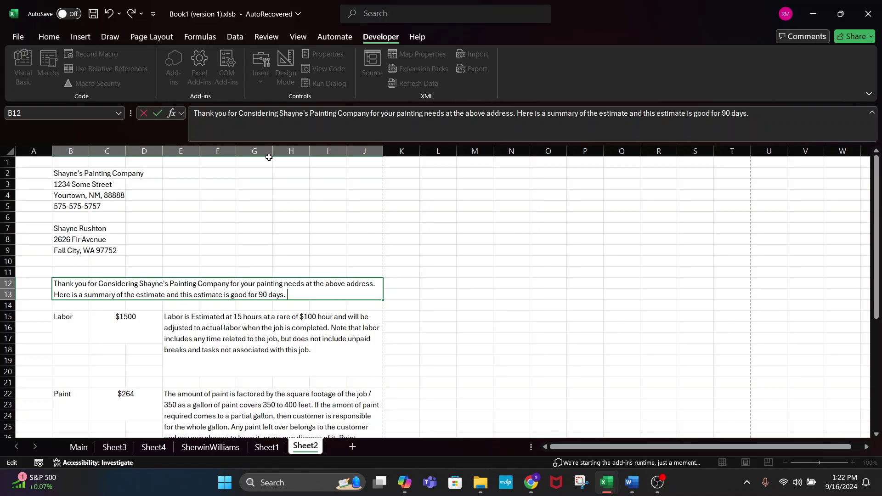
{"action": "left_click_drag", "start_coordinate": [205, 193], "coordinate": [328, 229]}
{"action": "left_click", "coordinate": [455, 261]}
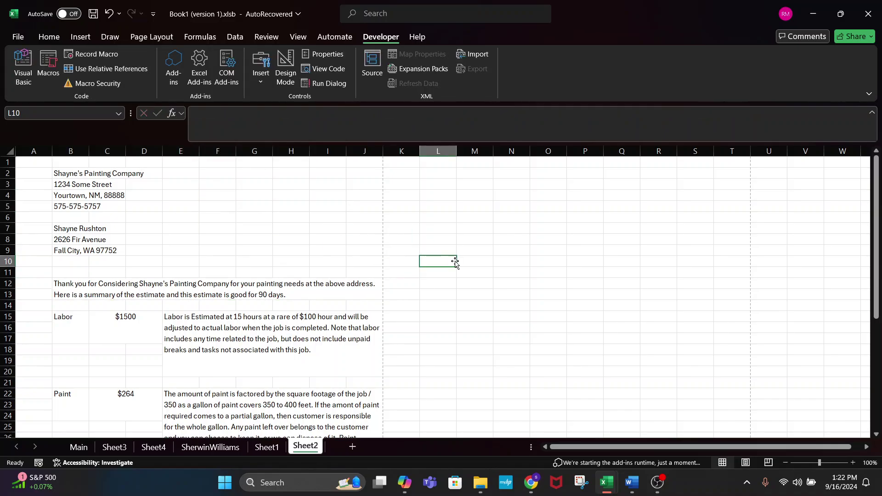
- Return to the Main sheet and select the Customer Name field
{"action": "left_click", "coordinate": [210, 204]}
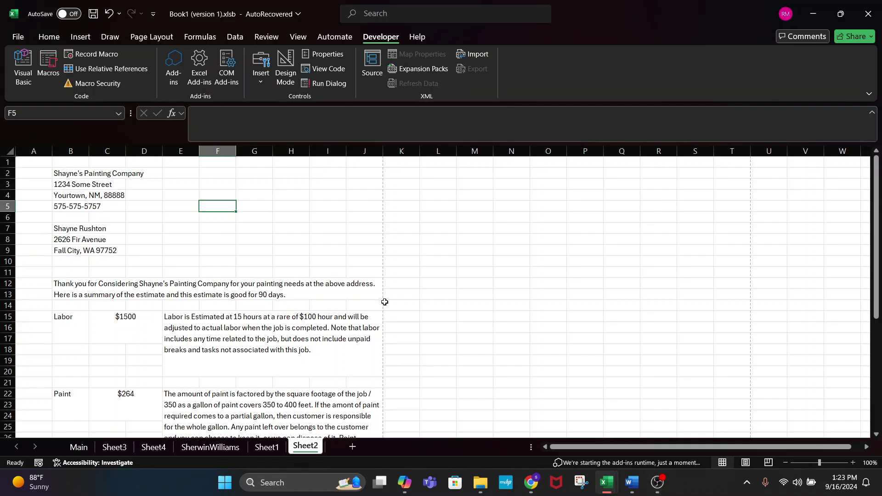
{"action": "left_click", "coordinate": [79, 447]}
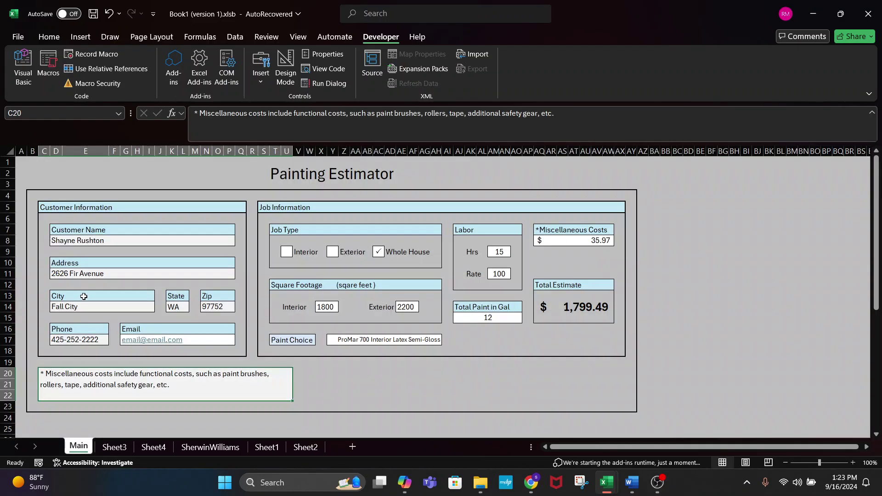
{"action": "left_click", "coordinate": [106, 241]}
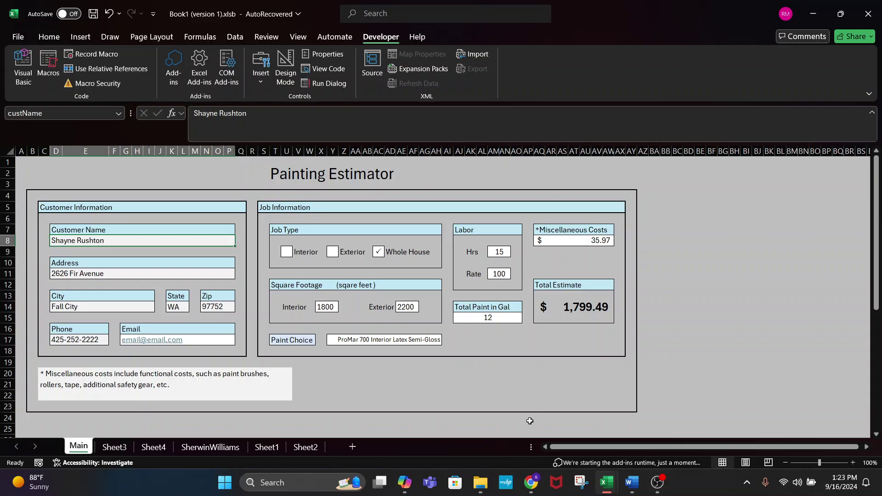
{"action": "left_click", "coordinate": [480, 482]}
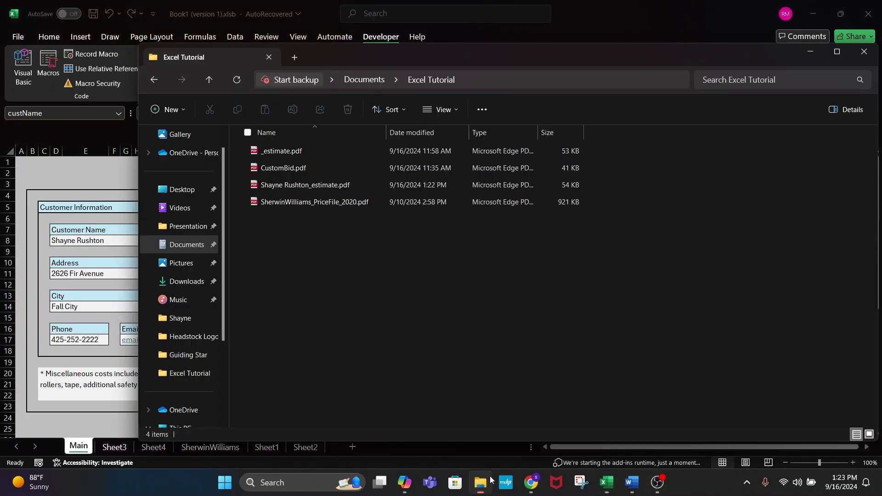
{"action": "left_click", "coordinate": [307, 187]}
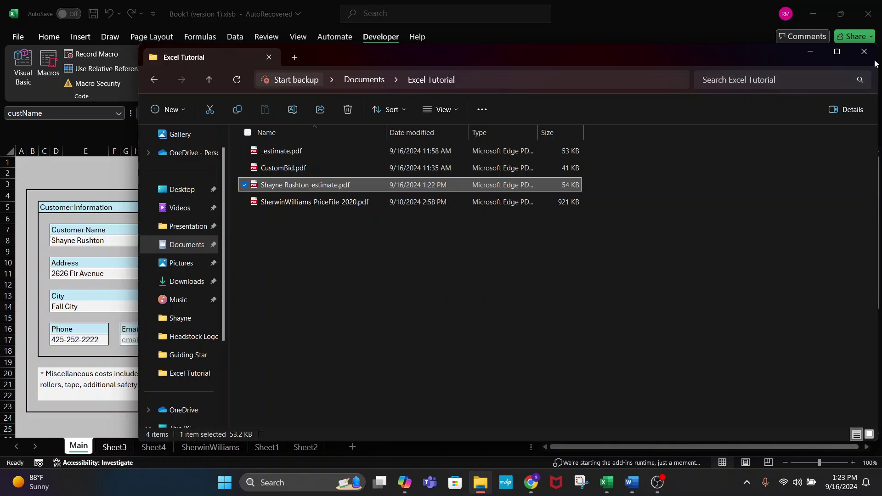
{"action": "left_click", "coordinate": [317, 235]}
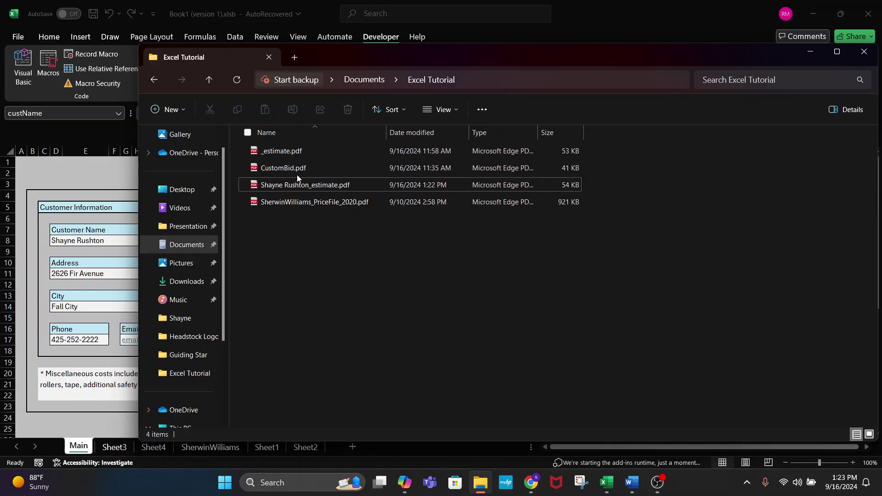
{"action": "left_click", "coordinate": [291, 186]}
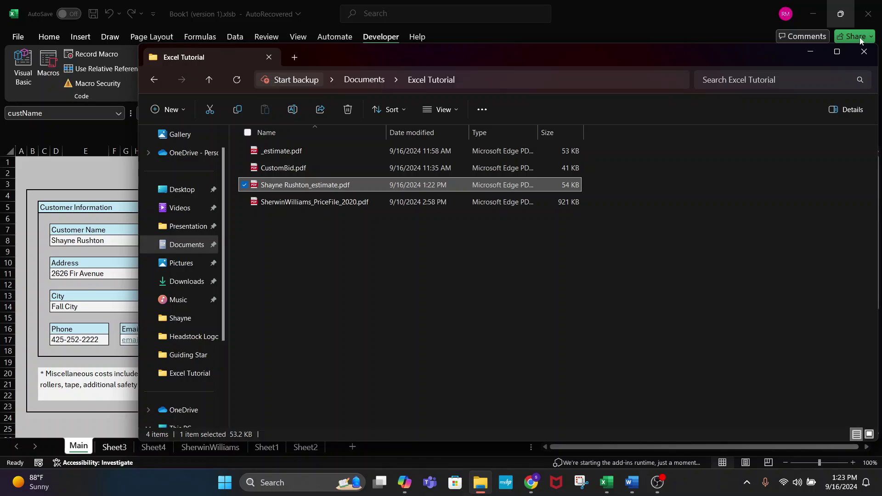
{"action": "left_click", "coordinate": [815, 14]}
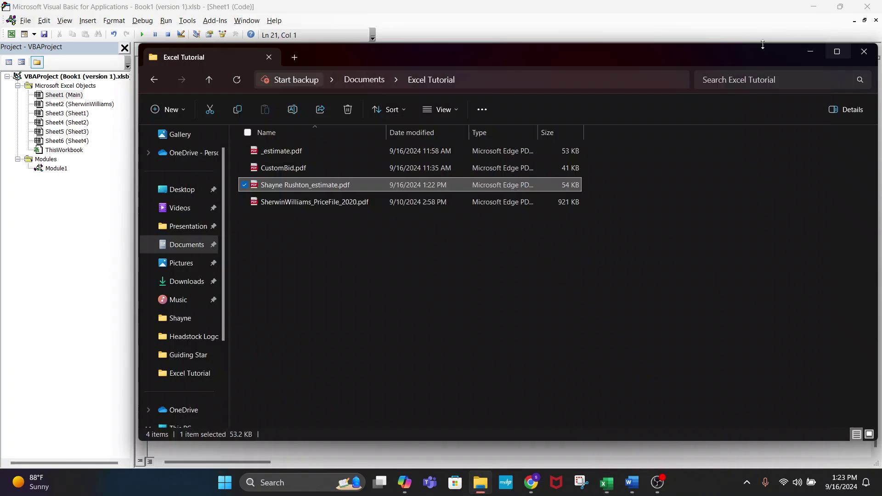
{"action": "left_click", "coordinate": [606, 482]}
{"action": "left_click", "coordinate": [544, 409]}
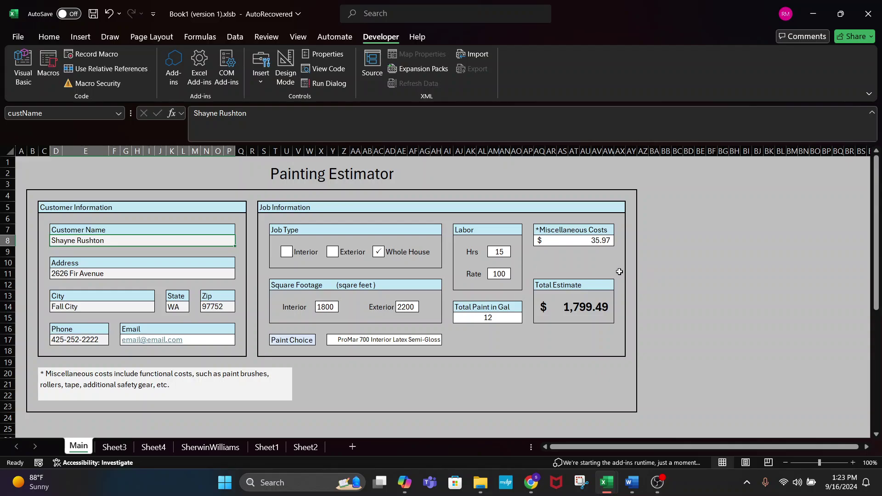
- Replace the Miscellaneous Costs amount 35.97 with 22.22
{"action": "left_click", "coordinate": [232, 383]}
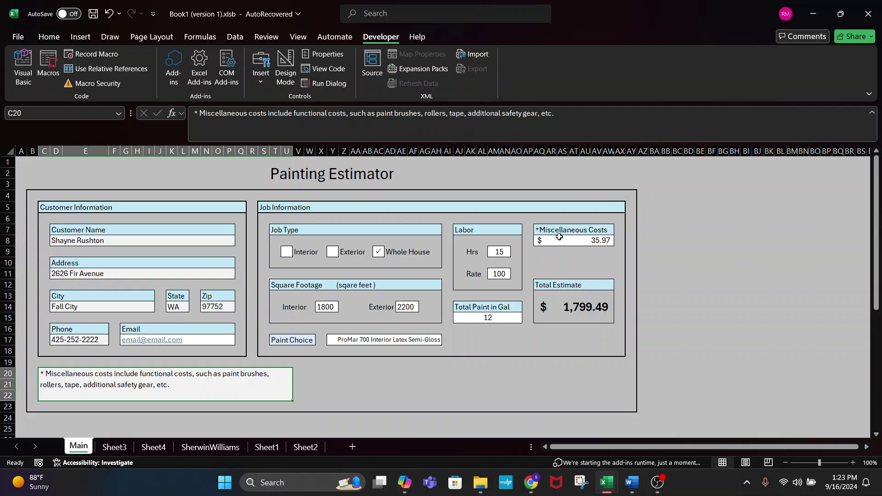
{"action": "left_click", "coordinate": [545, 229]}
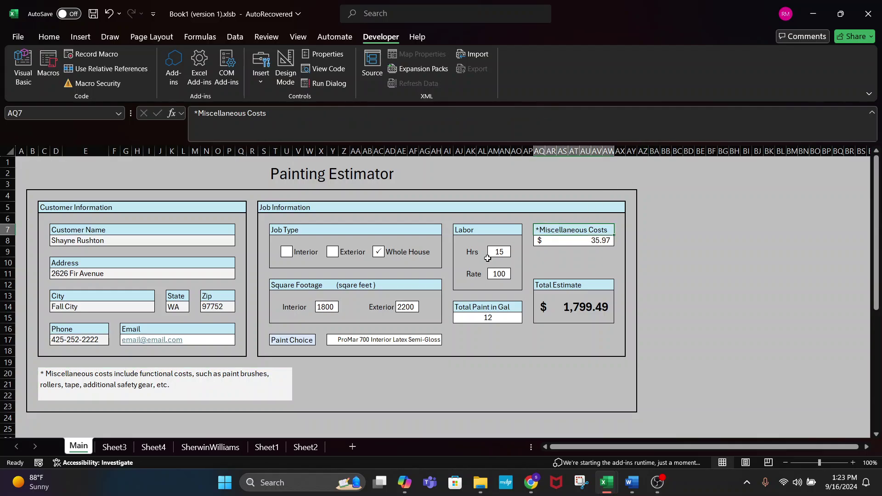
{"action": "left_click", "coordinate": [179, 397]}
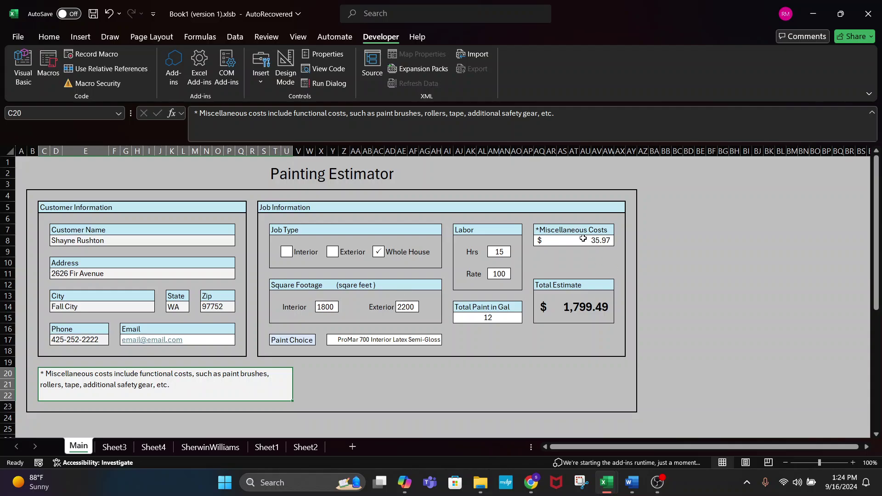
{"action": "left_click", "coordinate": [583, 241]}
{"action": "type", "text": "22.22"}
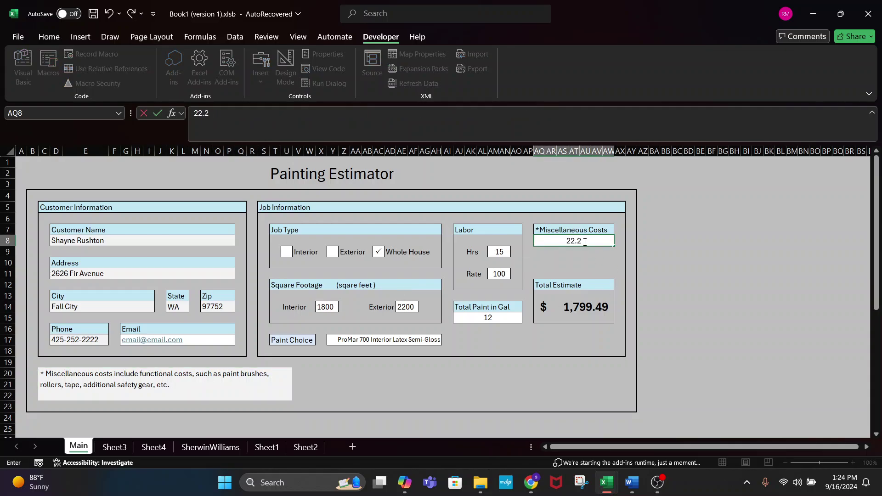
{"action": "key", "text": "Return"}
{"action": "left_click", "coordinate": [583, 241]}
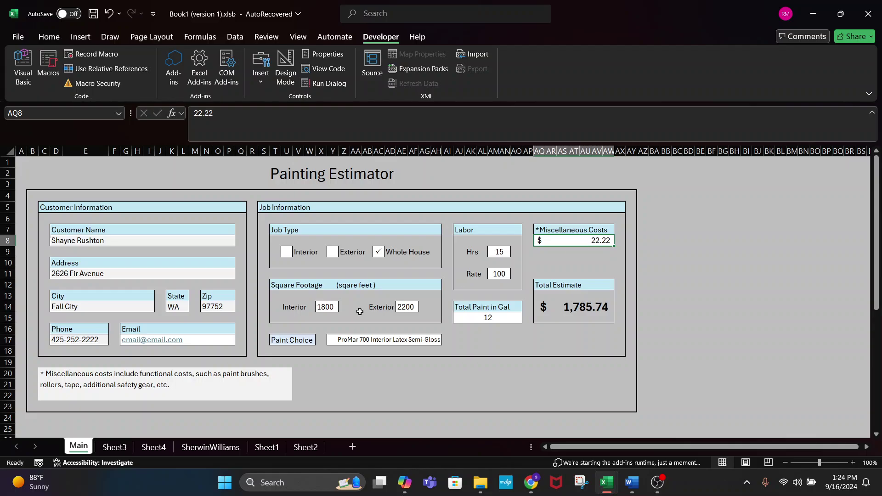
- Test the Job Type checkboxes: Interior only, Exterior only, then Whole House
{"action": "left_click", "coordinate": [150, 383]}
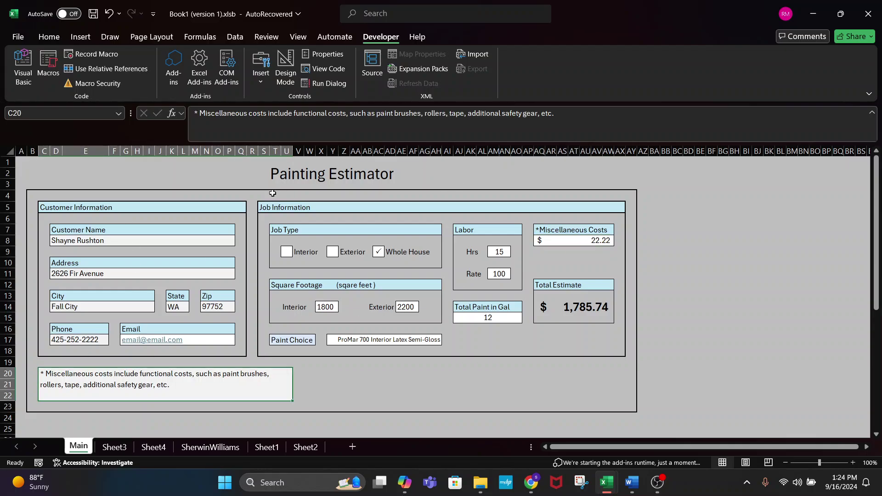
{"action": "left_click", "coordinate": [280, 237]}
{"action": "left_click", "coordinate": [286, 252]}
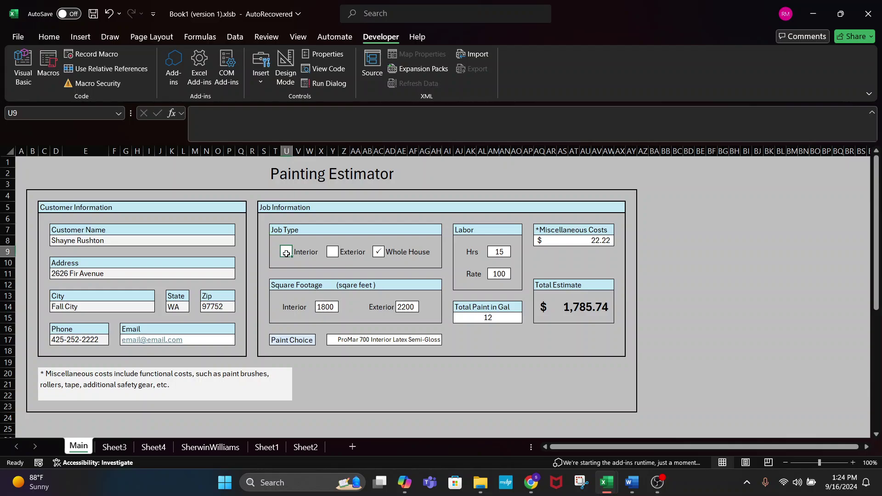
{"action": "left_click", "coordinate": [331, 251]}
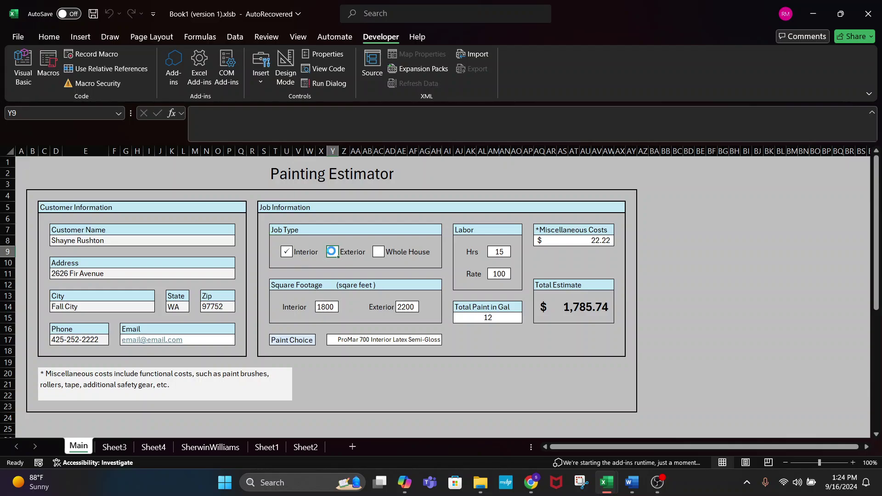
{"action": "left_click", "coordinate": [379, 253]}
- Toggle the job type between whole house and interior, checking Sheet2's B37 estimate description
{"action": "left_click", "coordinate": [377, 251]}
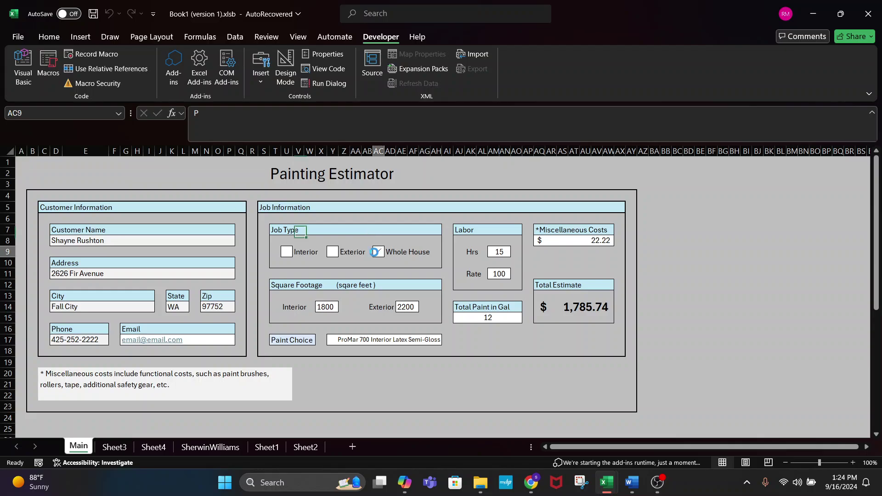
{"action": "left_click", "coordinate": [378, 251]}
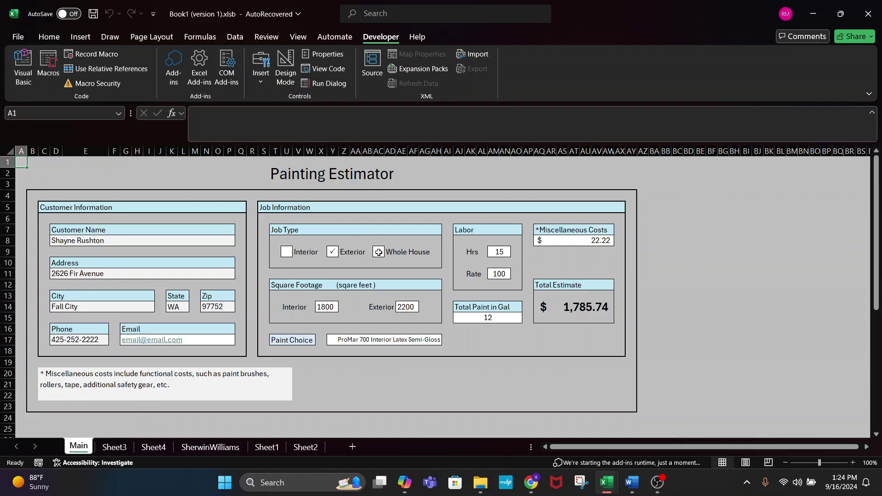
{"action": "left_click", "coordinate": [286, 251]}
{"action": "left_click", "coordinate": [379, 251]}
{"action": "left_click", "coordinate": [309, 447]}
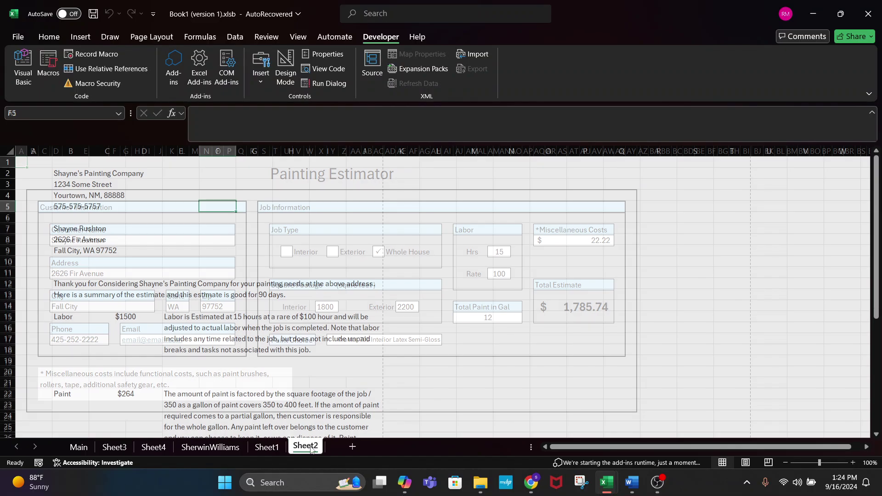
{"action": "scroll", "coordinate": [273, 356], "scroll_direction": "down", "scroll_amount": 8}
{"action": "left_click", "coordinate": [211, 326]}
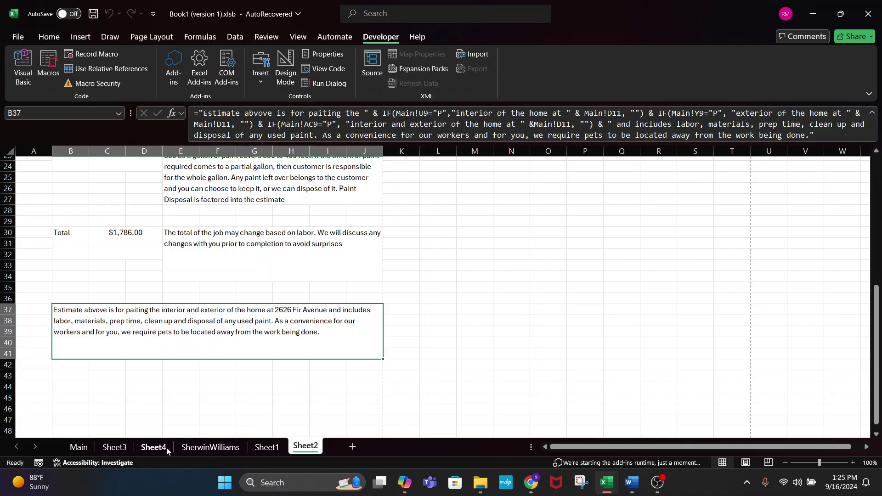
{"action": "left_click", "coordinate": [79, 447]}
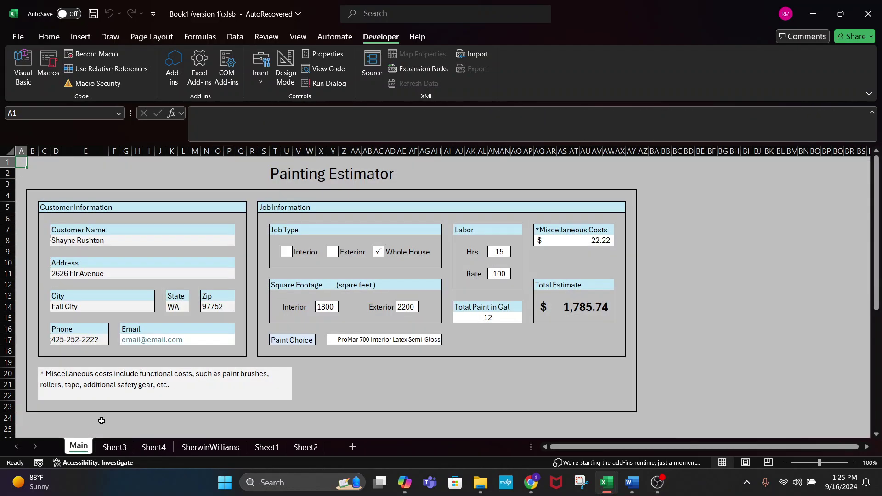
- Set the job type to Exterior and confirm Sheet2's B37 text now describes exterior-only painting
{"action": "left_click", "coordinate": [332, 252]}
{"action": "left_click", "coordinate": [307, 447]}
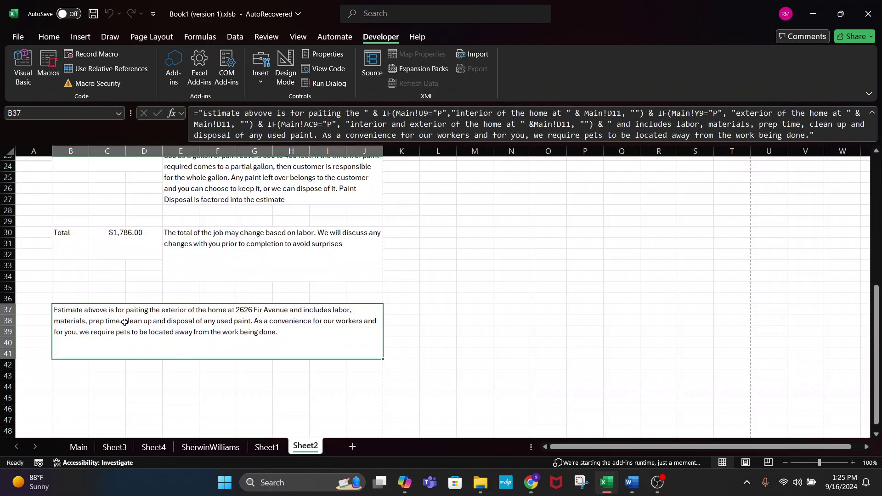
{"action": "double_click", "coordinate": [164, 313]}
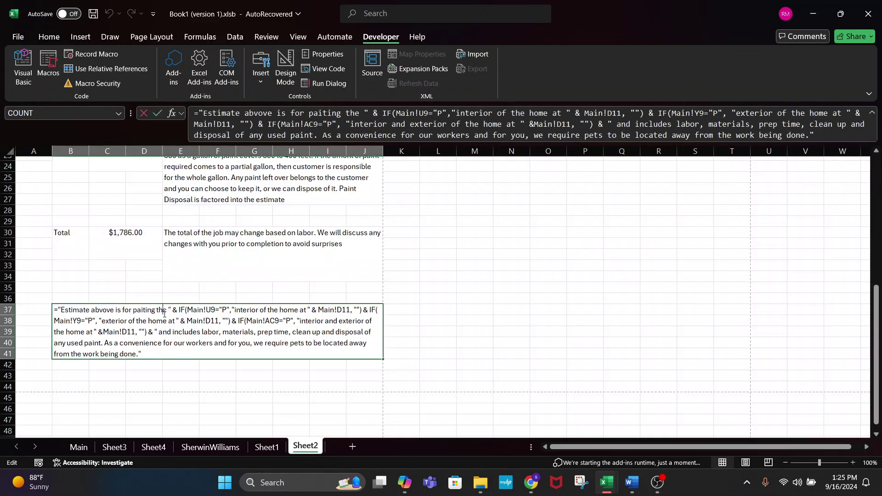
{"action": "key", "text": "Escape"}
{"action": "left_click", "coordinate": [397, 357]}
{"action": "left_click", "coordinate": [321, 333]}
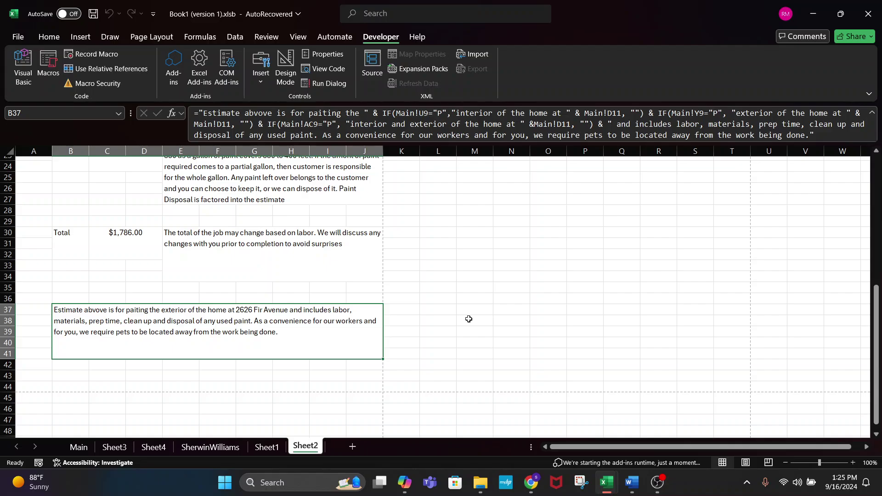
{"action": "left_click", "coordinate": [79, 447]}
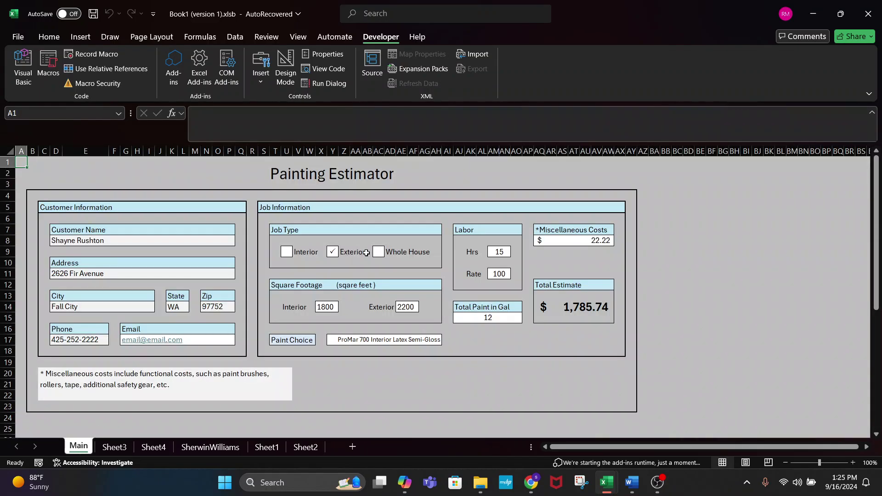
{"action": "left_click", "coordinate": [326, 306]}
{"action": "left_click", "coordinate": [418, 309]}
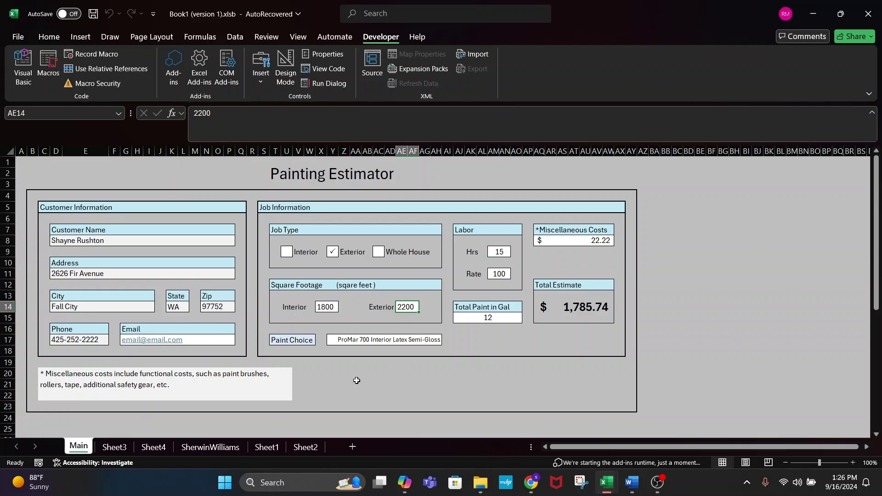
- After checking the SherwinWilliams price list, choose ProMar 700 Interior Latex Flat as Paint Choice
{"action": "left_click", "coordinate": [353, 338]}
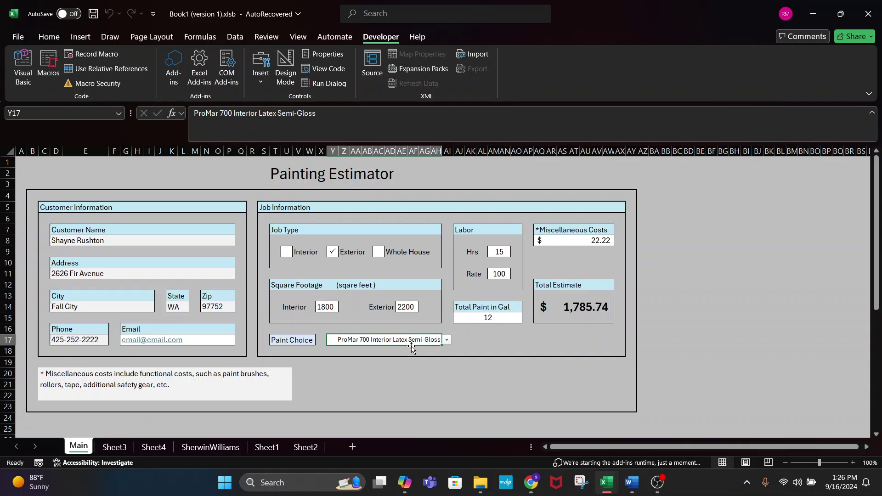
{"action": "left_click", "coordinate": [447, 339]}
{"action": "left_click", "coordinate": [447, 339]}
{"action": "left_click", "coordinate": [204, 447]}
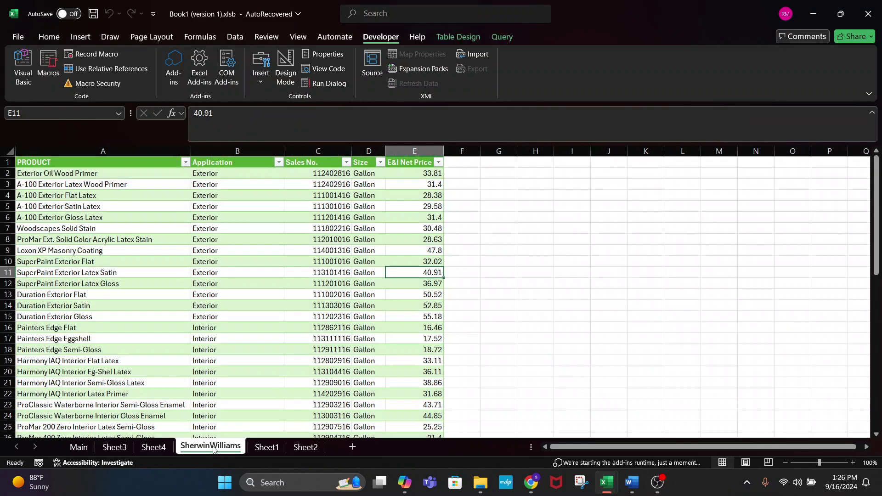
{"action": "left_click", "coordinate": [81, 447]}
{"action": "left_click", "coordinate": [447, 341]}
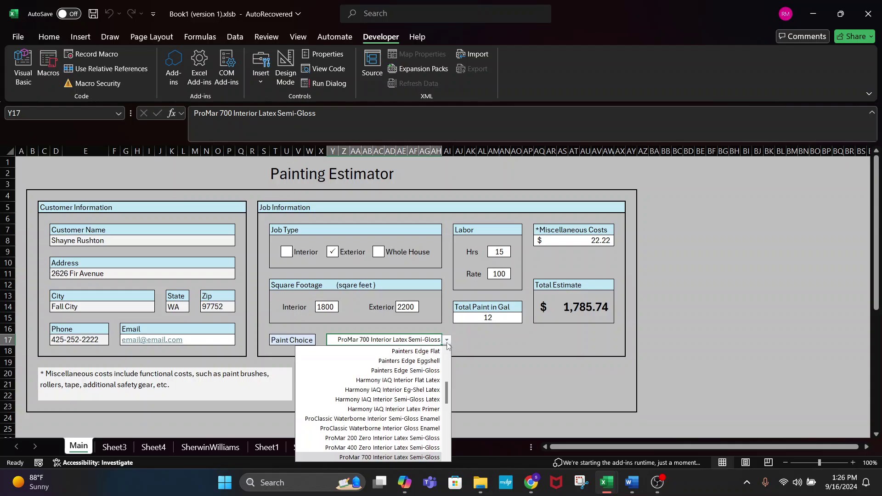
{"action": "scroll", "coordinate": [400, 404], "scroll_direction": "down", "scroll_amount": 4}
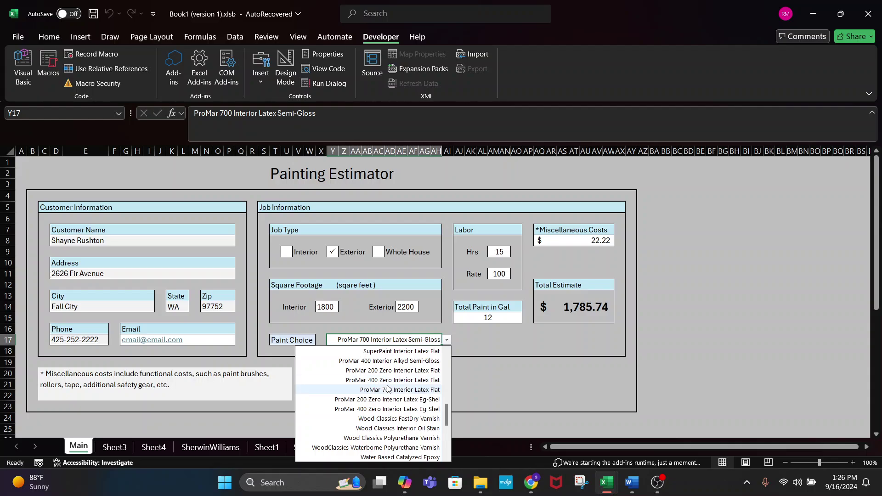
{"action": "left_click", "coordinate": [390, 389]}
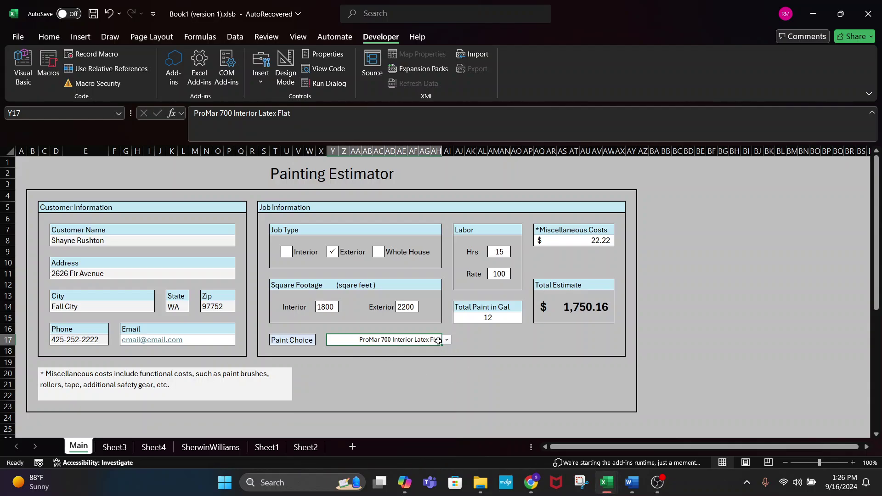
- Review the paint cost formula in Sheet2's C22 and the paint description, then return to Main
{"action": "left_click", "coordinate": [306, 446]}
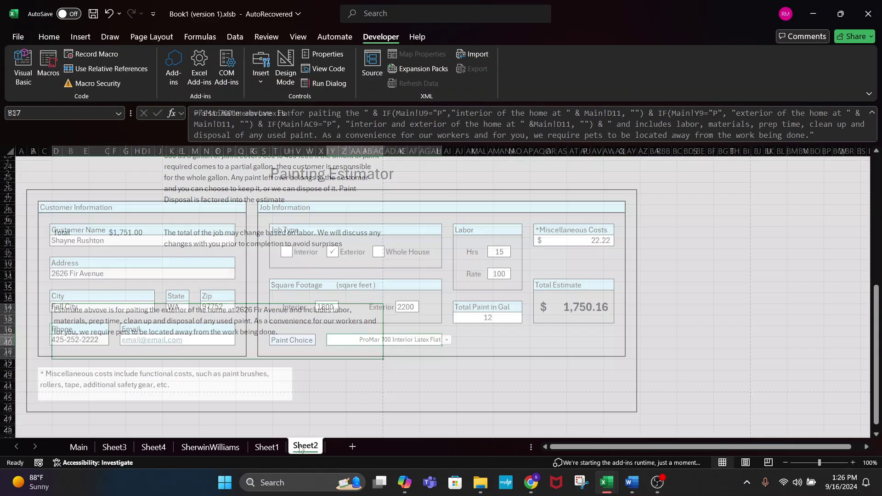
{"action": "scroll", "coordinate": [174, 303], "scroll_direction": "up", "scroll_amount": 4}
{"action": "scroll", "coordinate": [171, 300], "scroll_direction": "up", "scroll_amount": 1}
{"action": "left_click", "coordinate": [124, 305]}
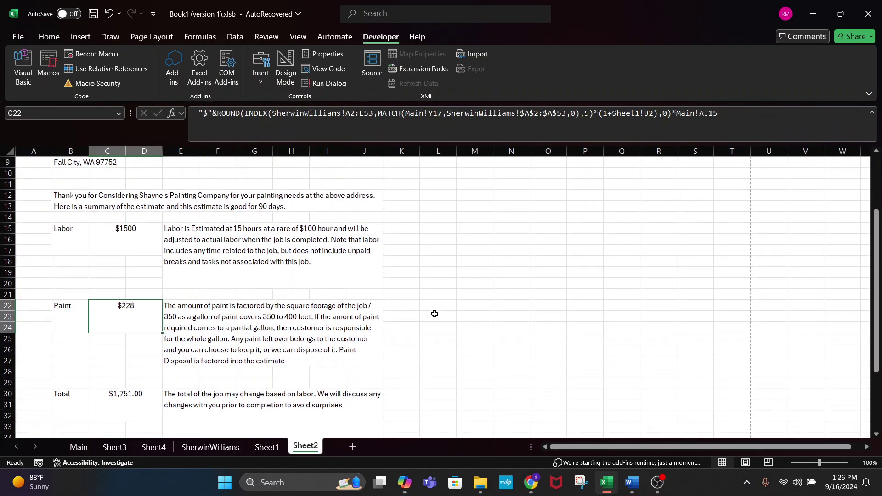
{"action": "scroll", "coordinate": [470, 321], "scroll_direction": "down", "scroll_amount": 3}
{"action": "scroll", "coordinate": [149, 284], "scroll_direction": "up", "scroll_amount": 3}
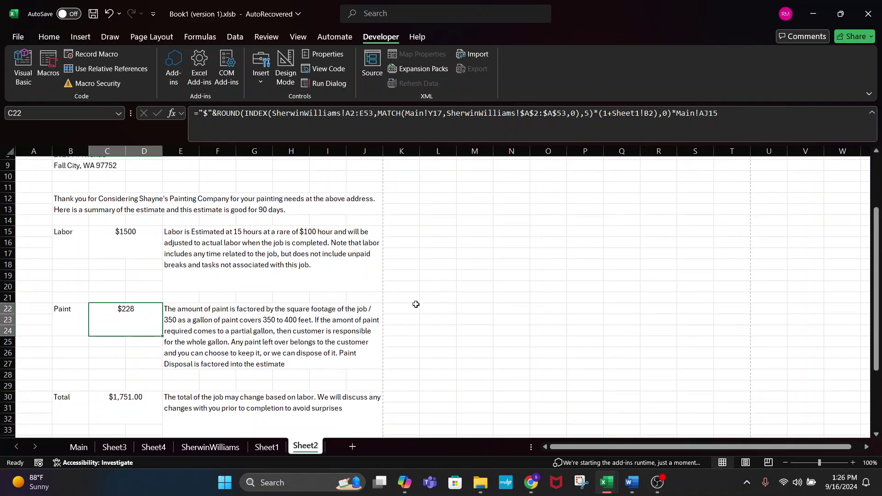
{"action": "scroll", "coordinate": [416, 304], "scroll_direction": "down", "scroll_amount": 1}
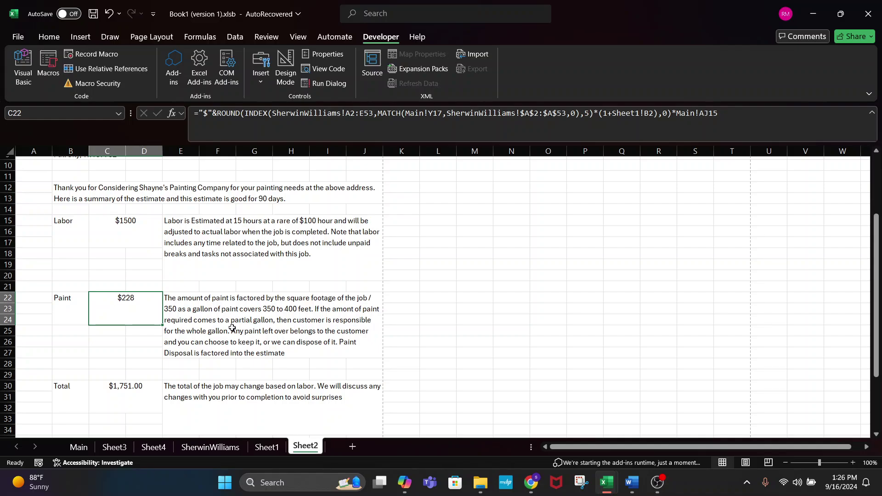
{"action": "left_click", "coordinate": [248, 319]}
{"action": "left_click", "coordinate": [150, 318]}
{"action": "left_click", "coordinate": [78, 447]}
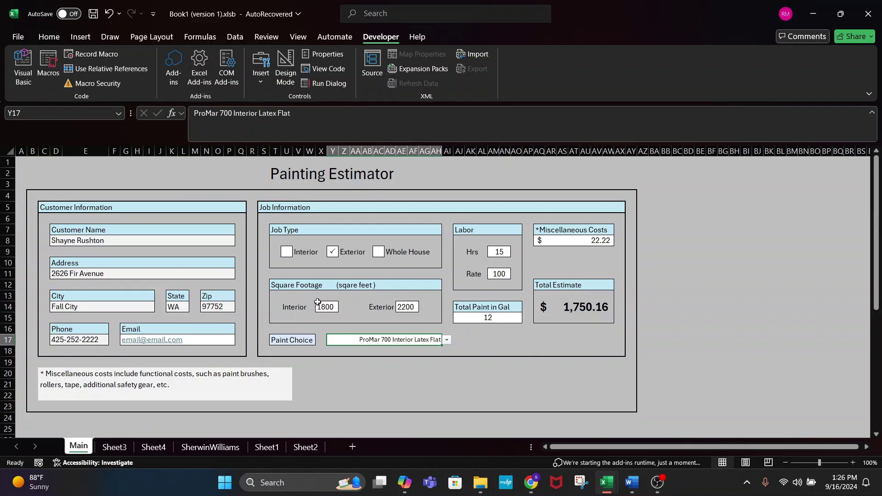
- Open the Total Paint in Gal formula =ROUNDUP(SUM(X14,AE14)/350,0) and highlight its X14 and AE14 references
{"action": "left_click", "coordinate": [505, 323]}
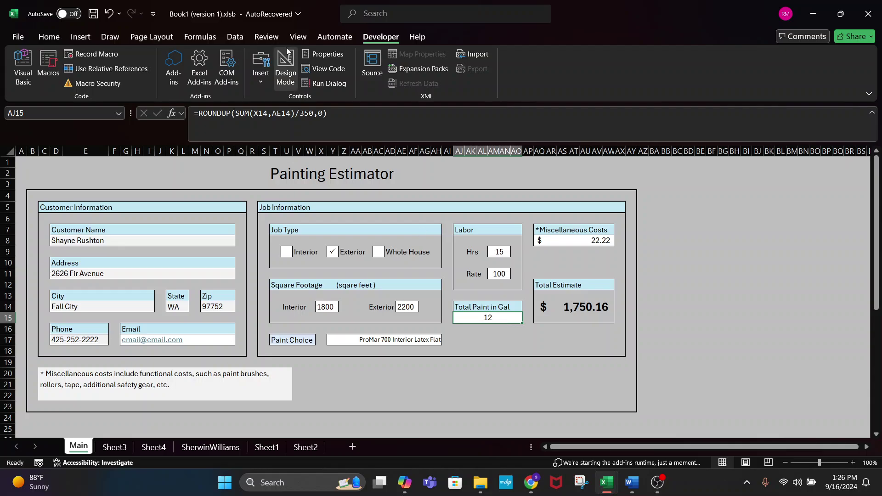
{"action": "left_click", "coordinate": [340, 107]}
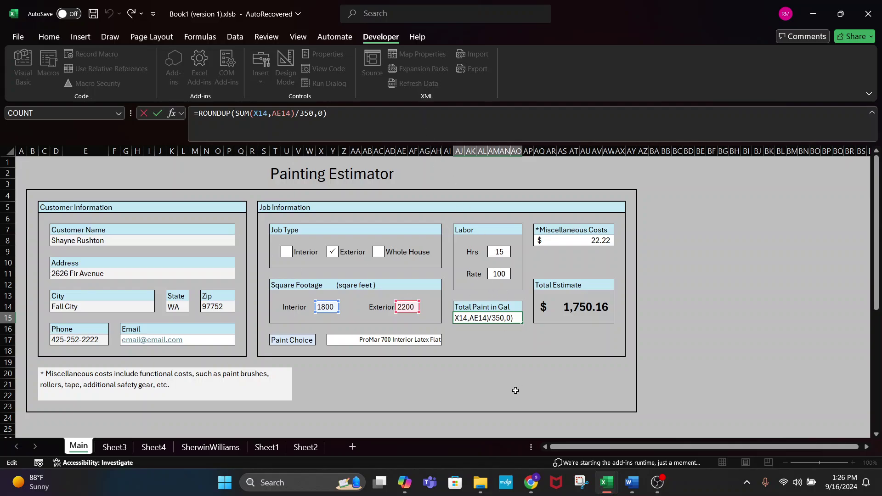
{"action": "key", "text": "Escape"}
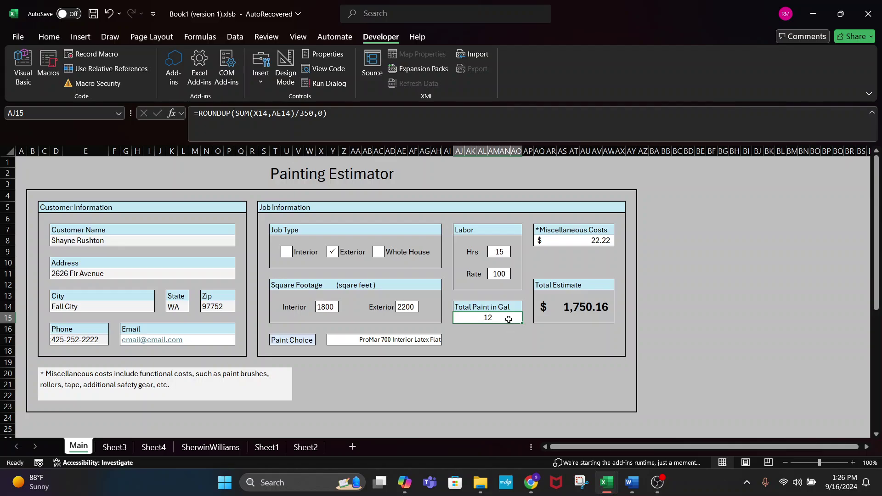
{"action": "double_click", "coordinate": [484, 319]}
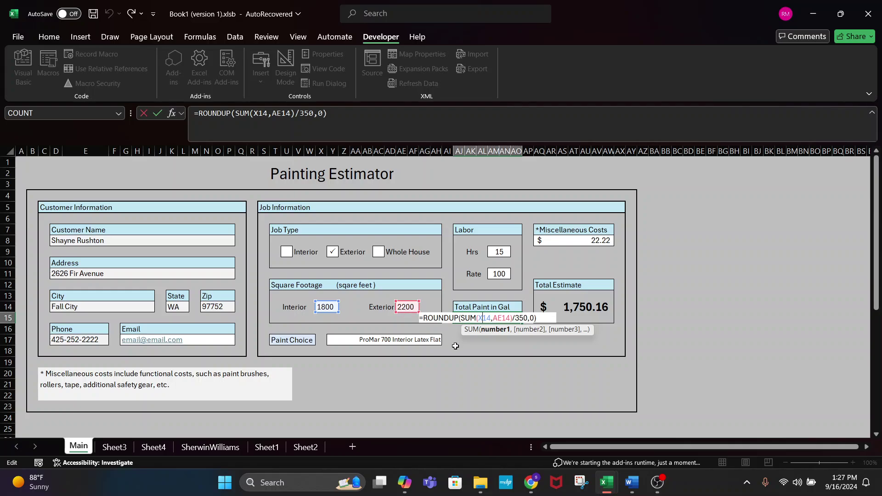
{"action": "left_click_drag", "start_coordinate": [490, 318], "coordinate": [510, 318]}
{"action": "double_click", "coordinate": [502, 313]}
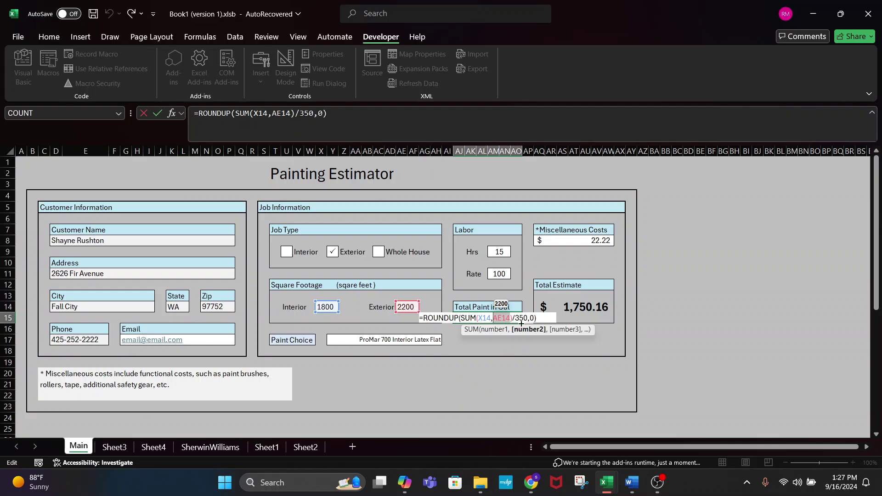
{"action": "left_click_drag", "start_coordinate": [477, 318], "coordinate": [491, 317]}
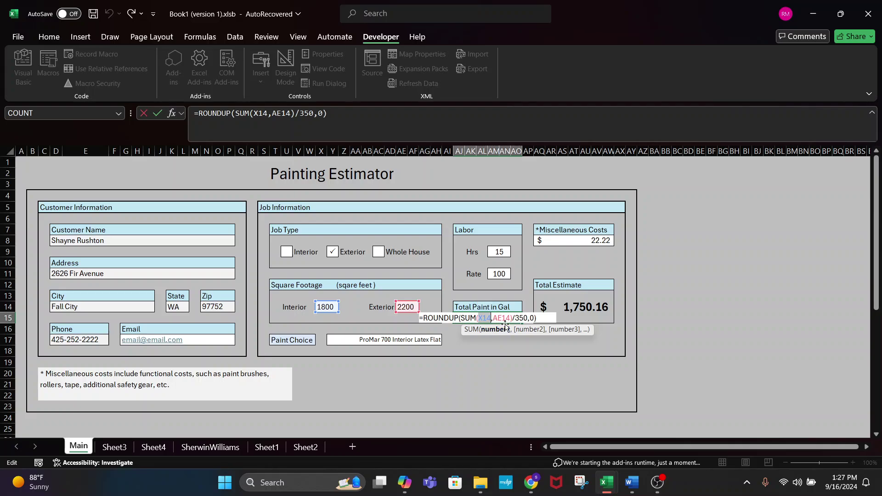
- Leave the Total Paint in Gal formula unchanged so it still shows 12 gallons
{"action": "left_click", "coordinate": [506, 320]}
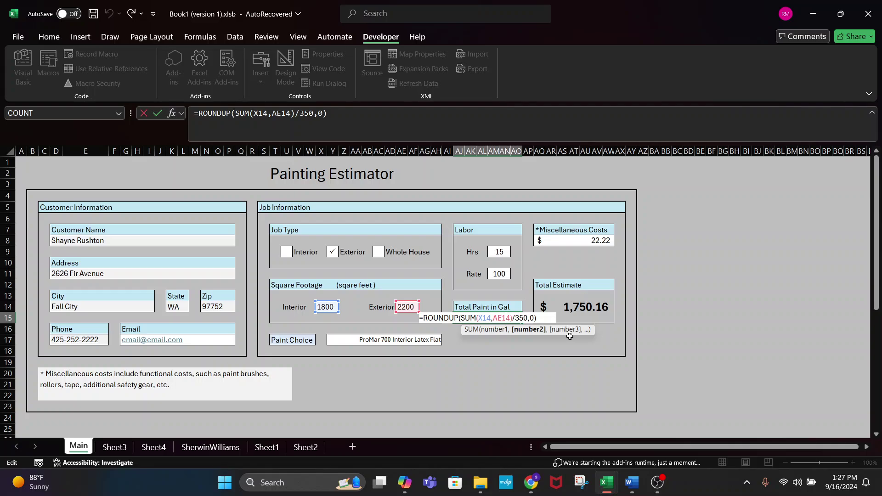
{"action": "key", "text": "Escape"}
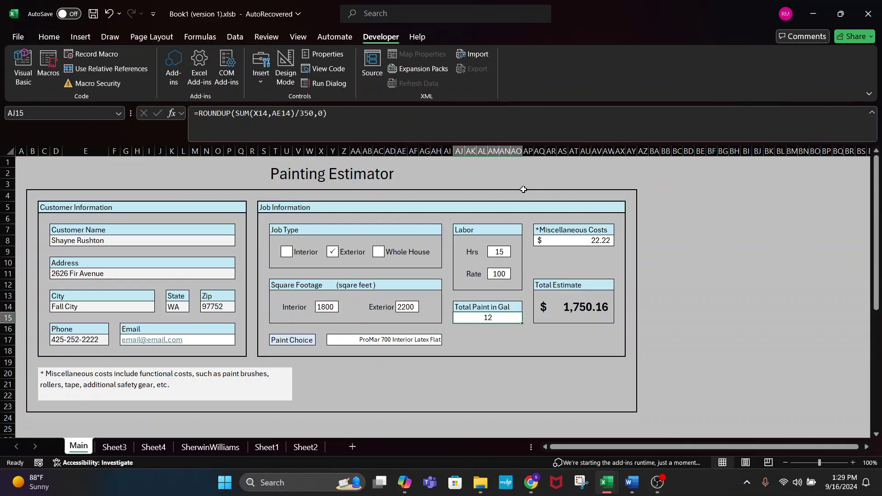
- Change labor hours from 15 to 16, raising the total estimate to $1,850.16
{"action": "left_click", "coordinate": [502, 254]}
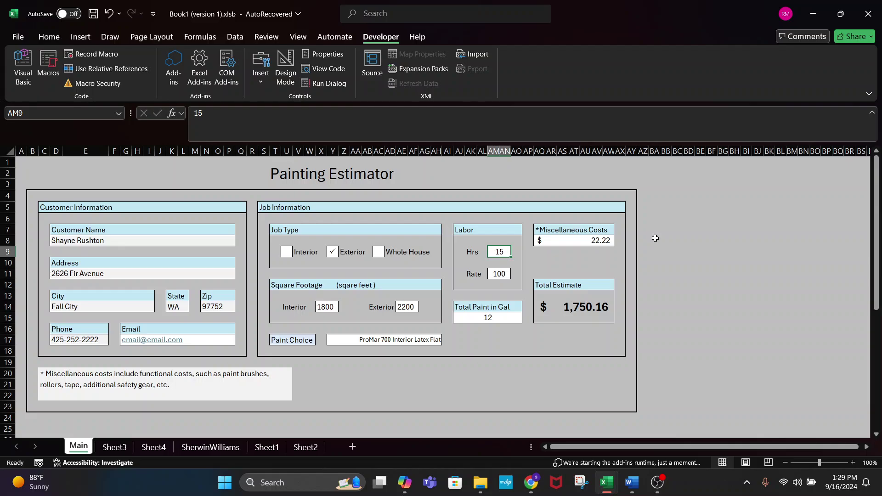
{"action": "type", "text": "16"}
{"action": "key", "text": "Return"}
{"action": "left_click", "coordinate": [504, 251]}
{"action": "left_click", "coordinate": [504, 263]}
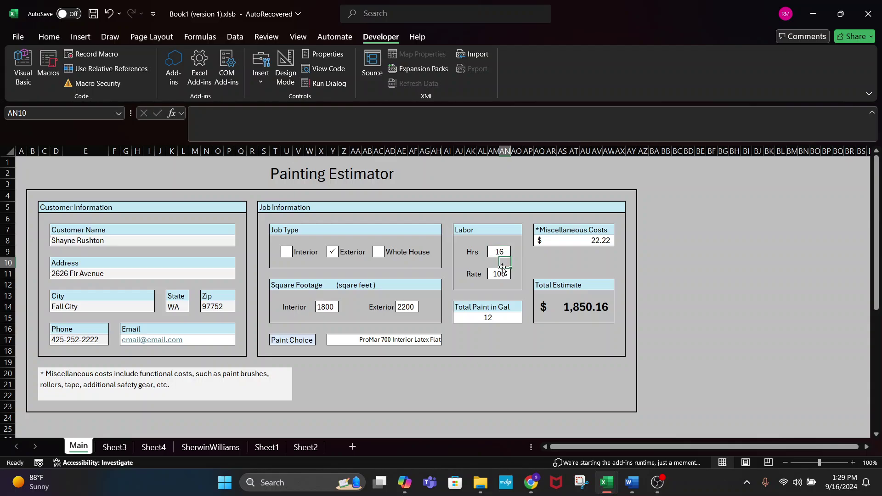
- Confirm Rate links to Sheet1's Labor Rate of 100, then review the Total Estimate formula
{"action": "left_click", "coordinate": [498, 275]}
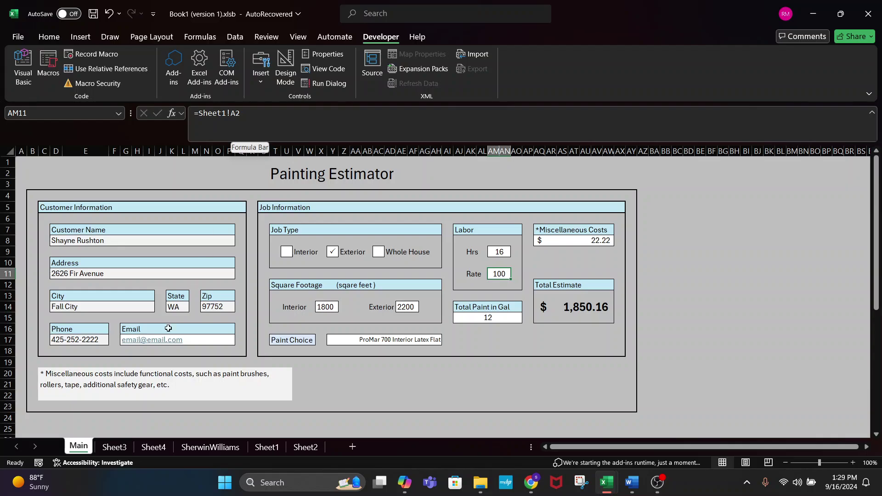
{"action": "left_click", "coordinate": [267, 447]}
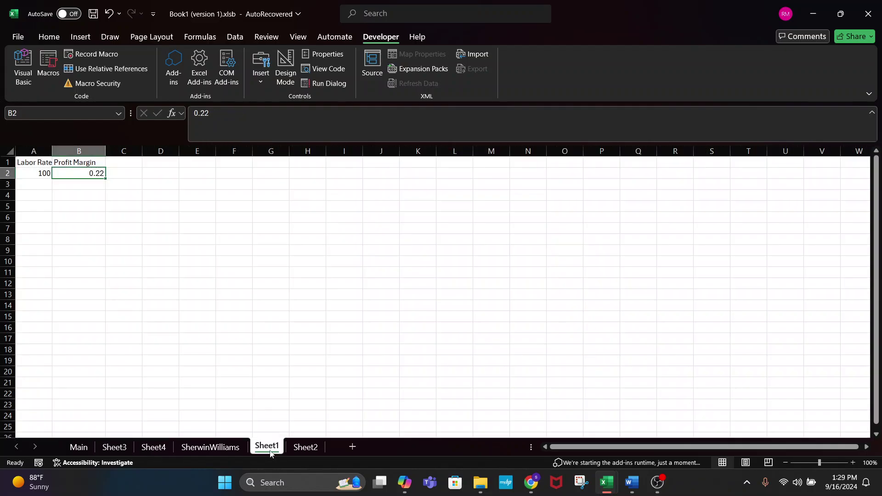
{"action": "left_click", "coordinate": [42, 174]}
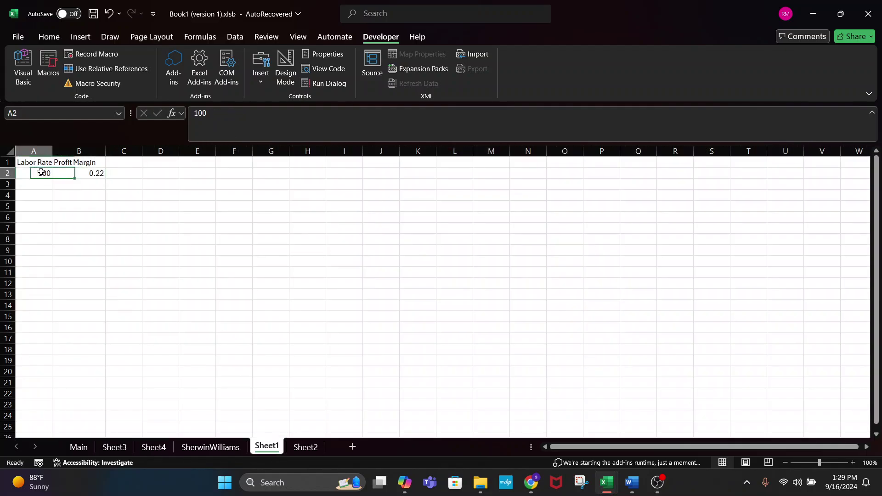
{"action": "left_click", "coordinate": [83, 173]}
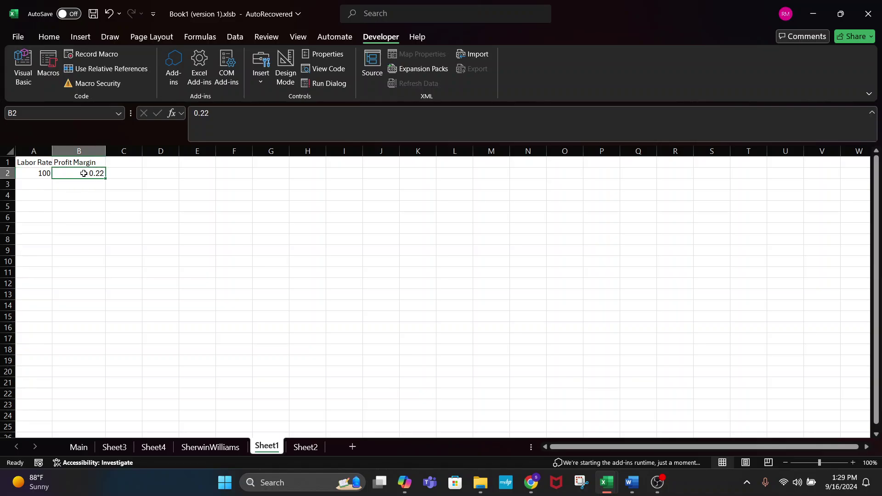
{"action": "left_click", "coordinate": [79, 448]}
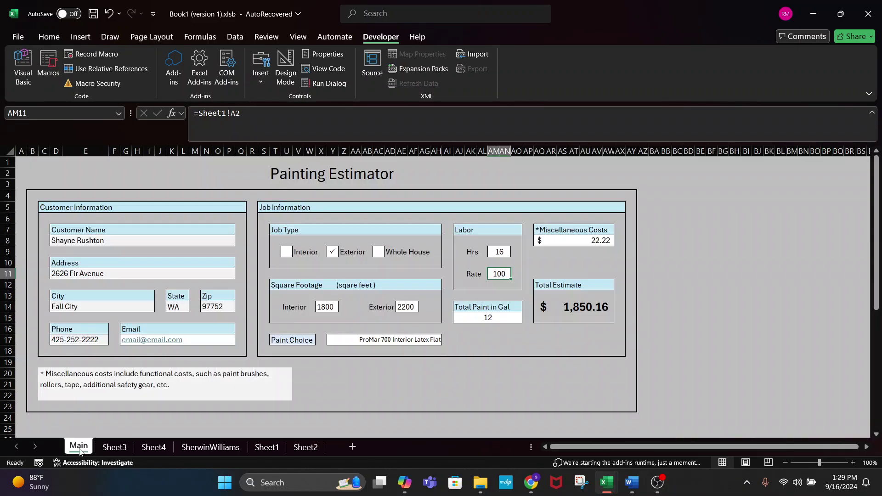
{"action": "left_click", "coordinate": [600, 311]}
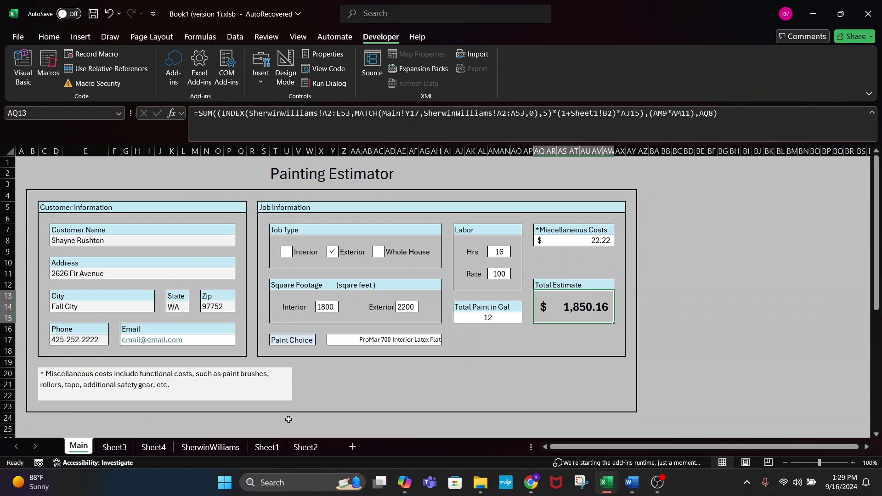
- On Sheet2, start editing B12's thank-you paragraph, inserting 'This estimate is for' after the address sentence
{"action": "left_click", "coordinate": [314, 449]}
{"action": "scroll", "coordinate": [221, 321], "scroll_direction": "down", "scroll_amount": 2}
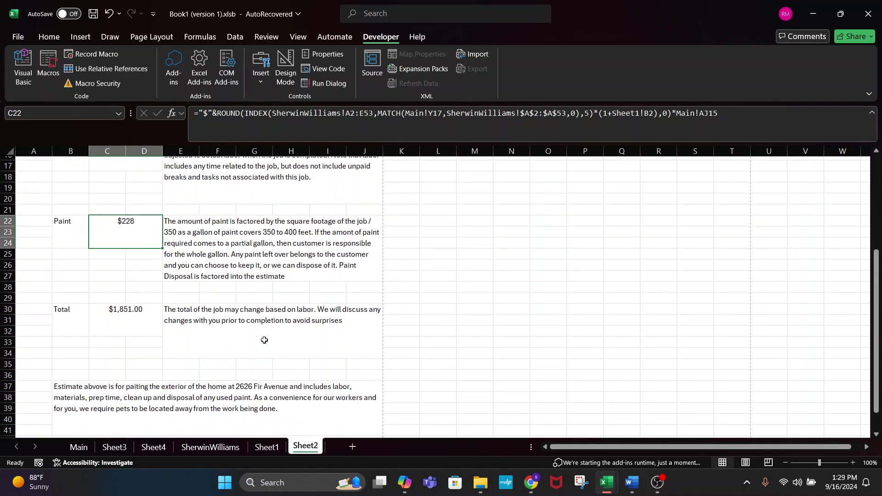
{"action": "left_click", "coordinate": [221, 328]}
{"action": "scroll", "coordinate": [223, 330], "scroll_direction": "down", "scroll_amount": 6}
{"action": "scroll", "coordinate": [222, 331], "scroll_direction": "up", "scroll_amount": 11}
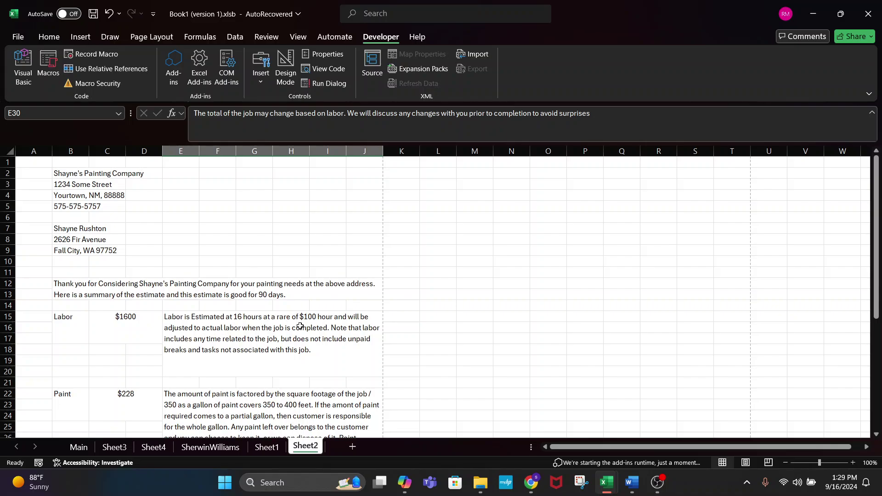
{"action": "left_click", "coordinate": [297, 296]}
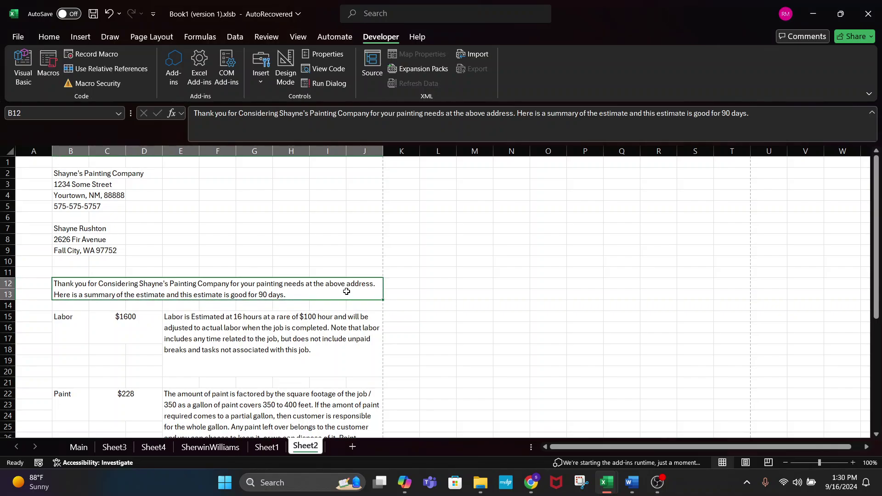
{"action": "double_click", "coordinate": [380, 284]}
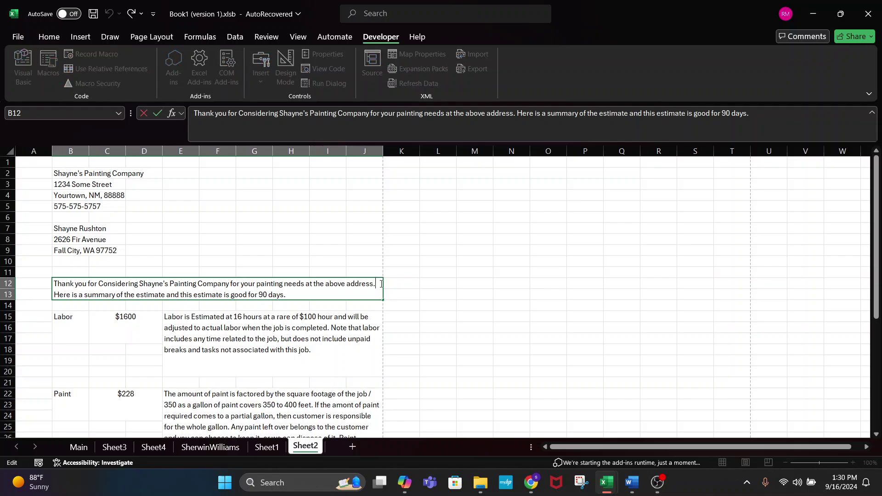
{"action": "type", "text": "This"}
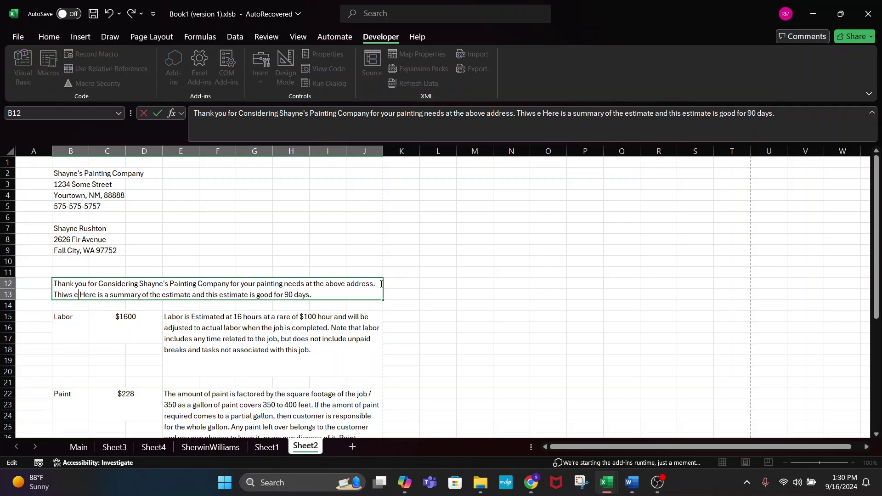
{"action": "type", "text": " estimate is for "}
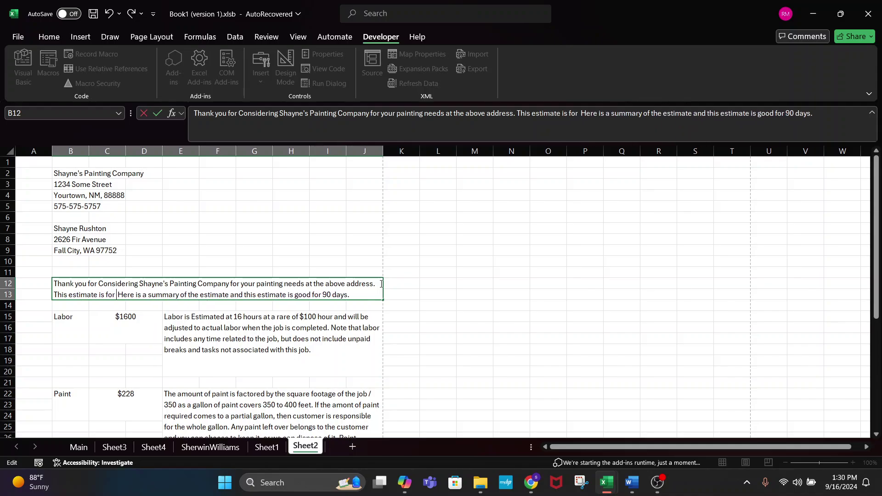
{"action": "type", "text": "&"}
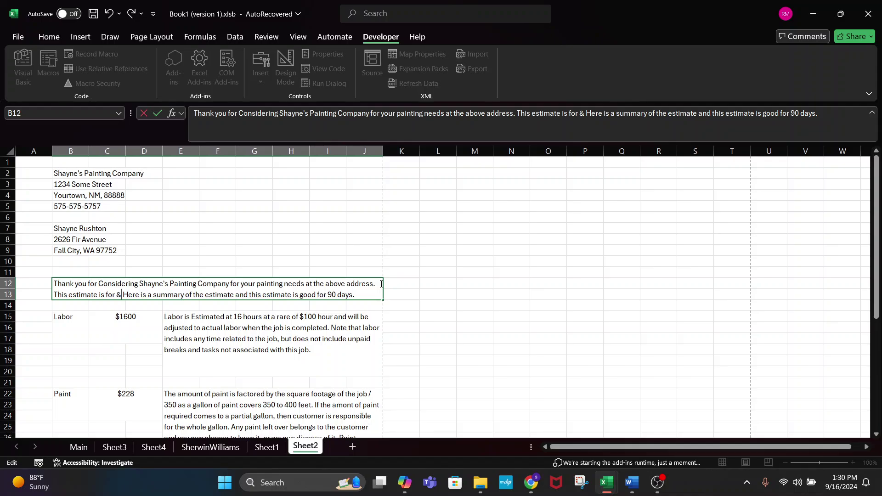
{"action": "key", "text": "BackSpace"}
{"action": "key", "text": "BackSpace"}
{"action": "type", "text": "\""}
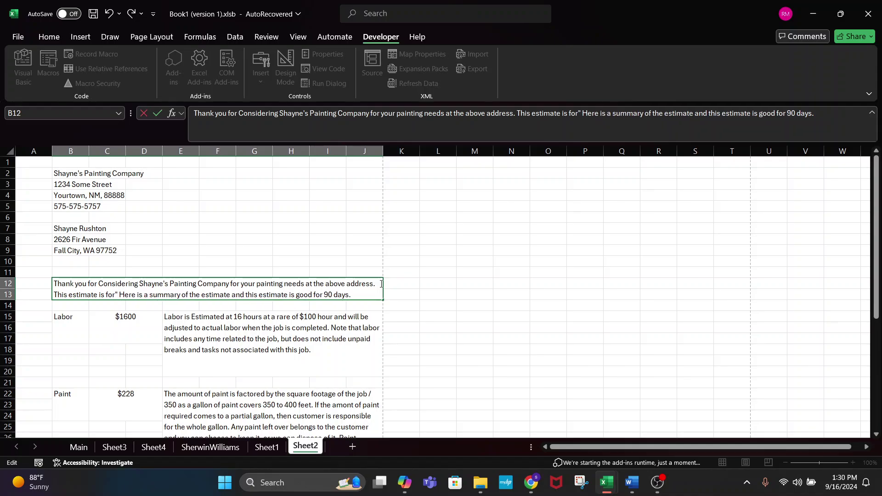
{"action": "key", "text": "BackSpace"}
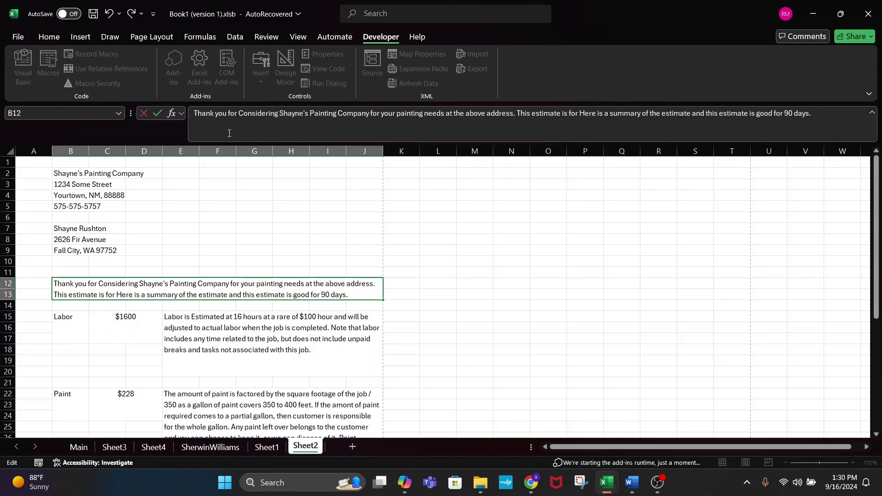
- Wrap B12's text in =" and closing quotes, and add " & after 'This estimate is for '
{"action": "left_click_drag", "start_coordinate": [451, 142], "coordinate": [478, 259]}
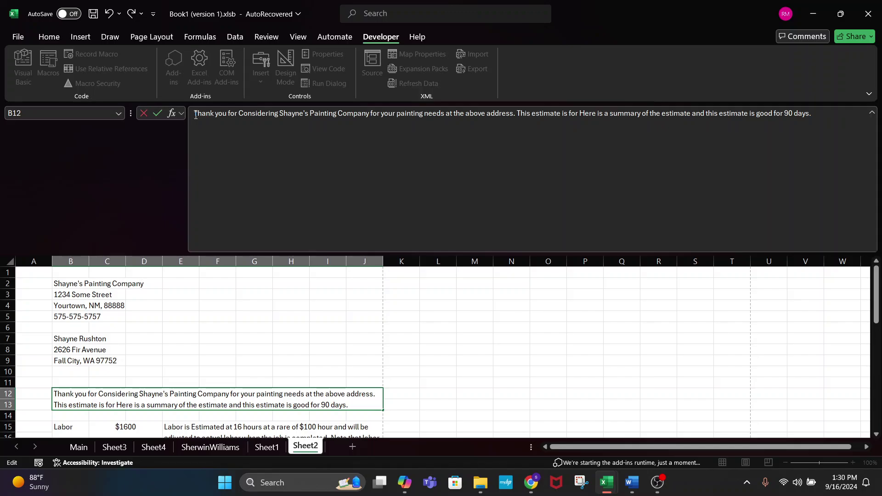
{"action": "left_click", "coordinate": [196, 115]}
{"action": "type", "text": "="}
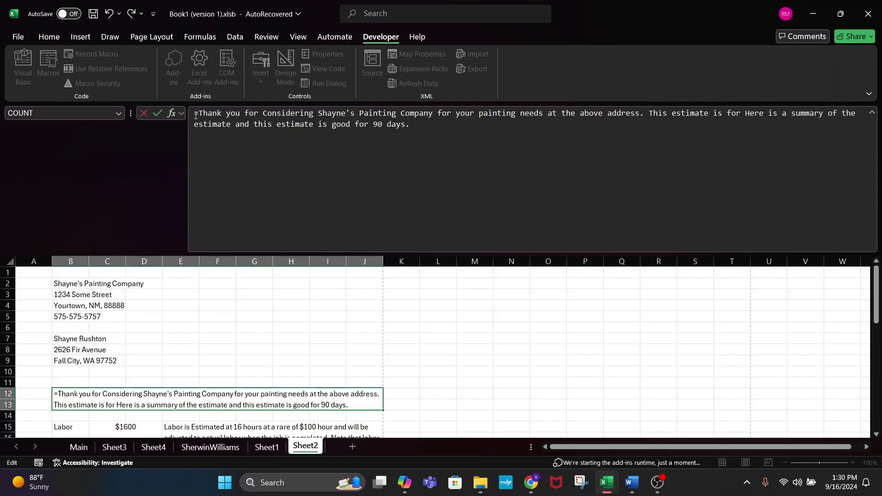
{"action": "type", "text": "\""}
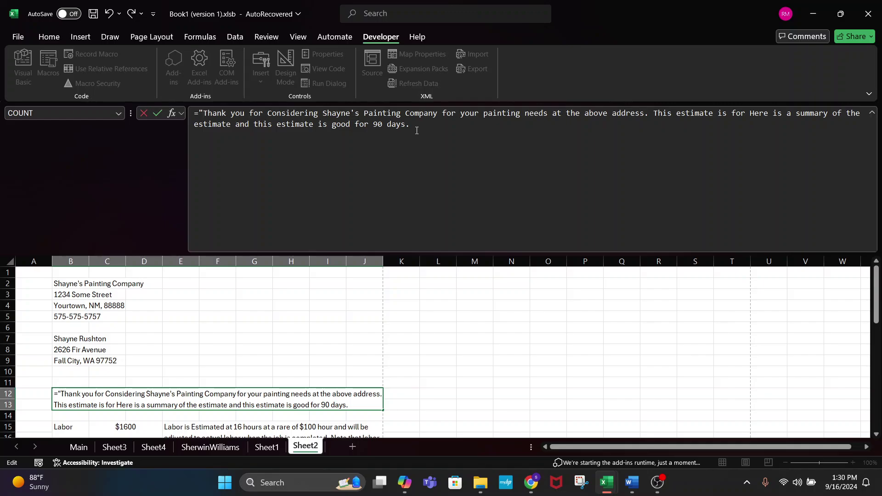
{"action": "left_click", "coordinate": [416, 129]}
{"action": "type", "text": "\""}
{"action": "left_click", "coordinate": [744, 117]}
{"action": "type", "text": "\""}
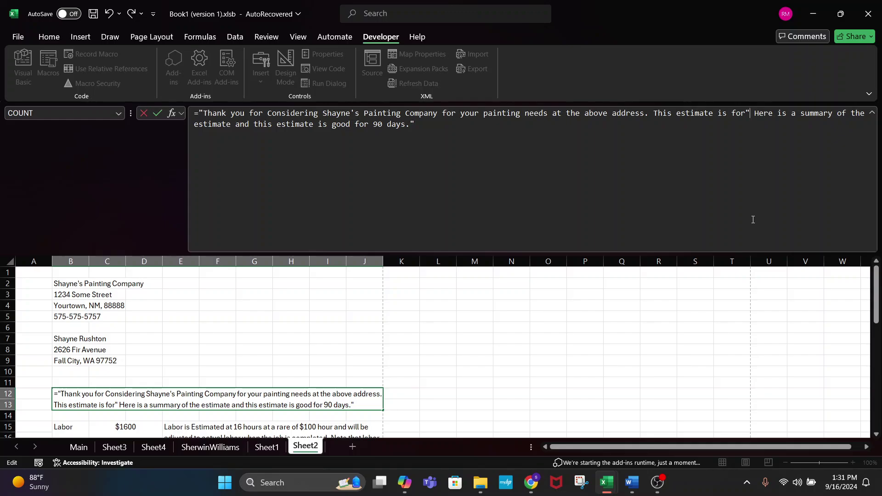
{"action": "key", "text": "Left"}
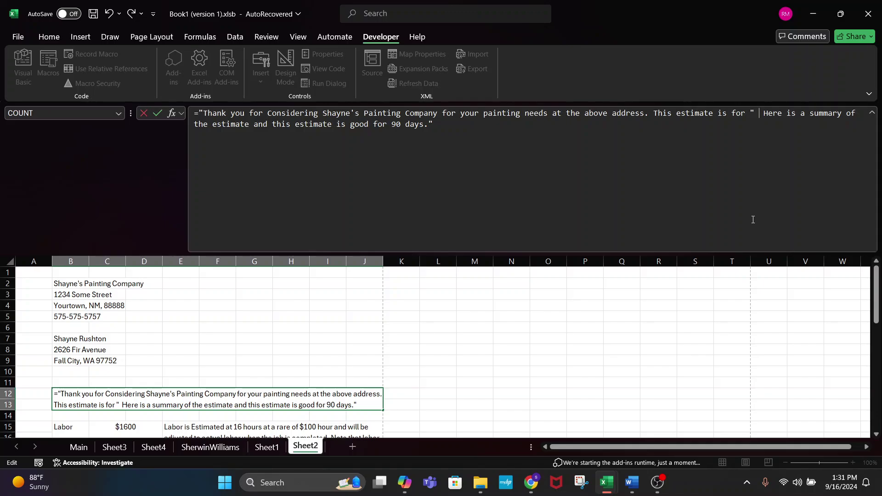
{"action": "type", "text": "&"}
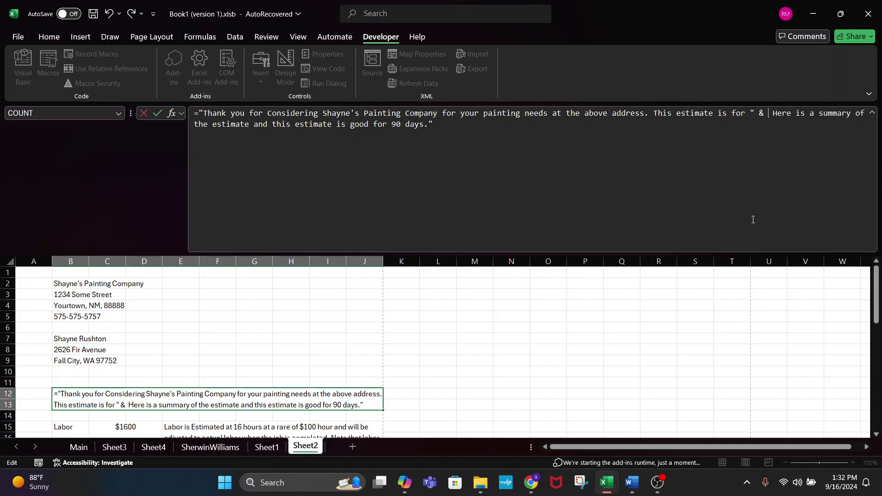
- Append SUM() & " to the B12 formula, leaving the caret inside the empty SUM()
{"action": "type", "text": "s"}
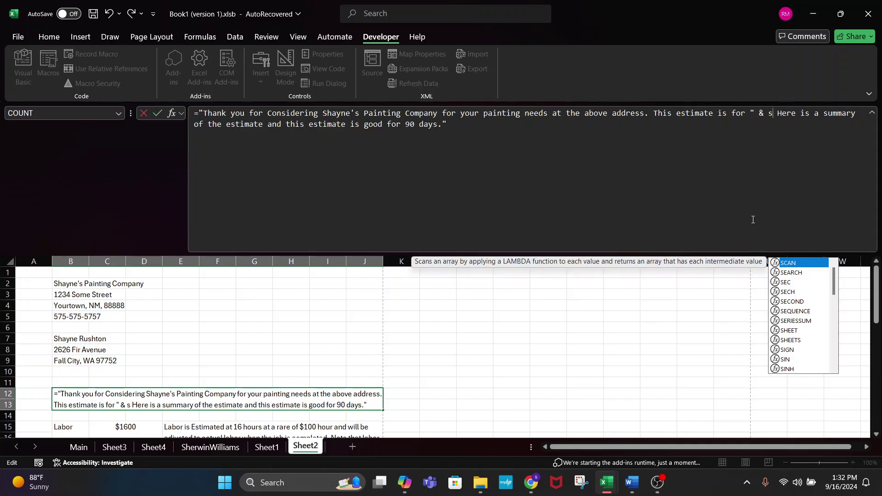
{"action": "key", "text": "BackSpace"}
{"action": "type", "text": "SUM"}
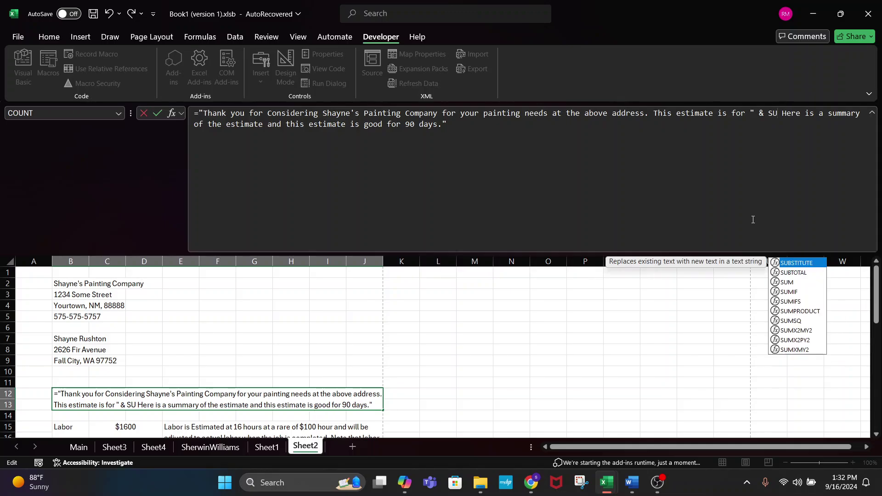
{"action": "type", "text": "("}
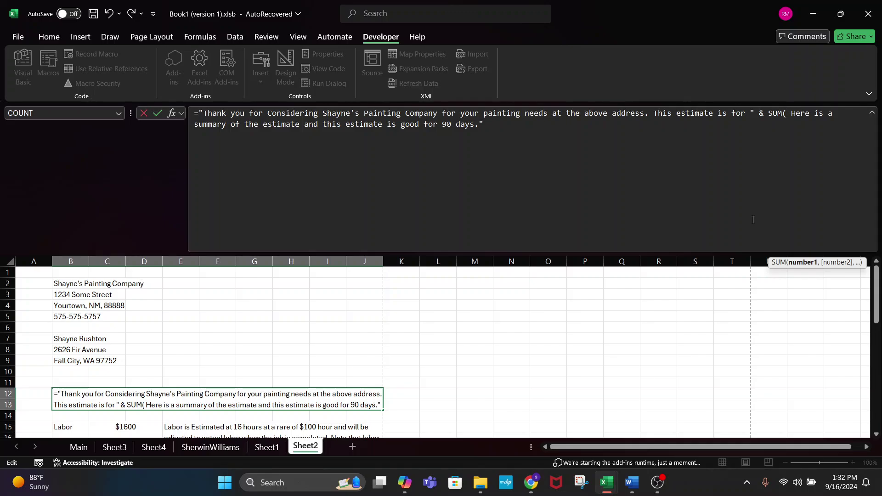
{"action": "type", "text": ")"}
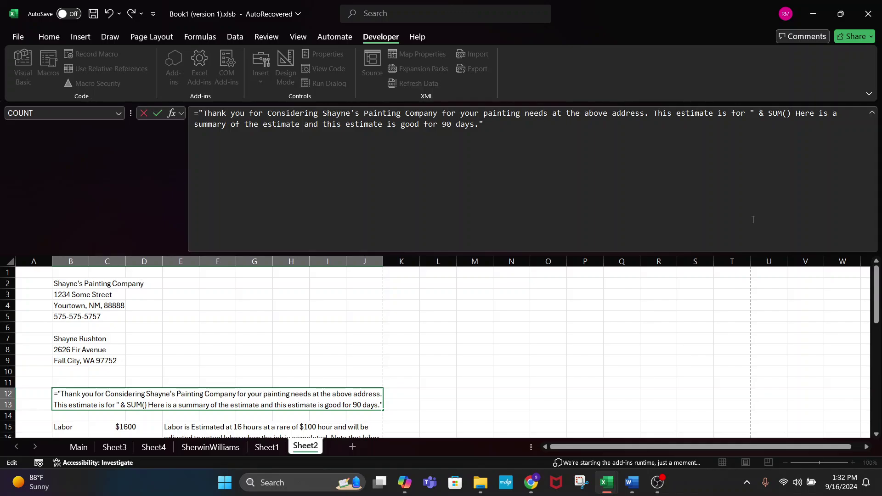
{"action": "type", "text": " & "}
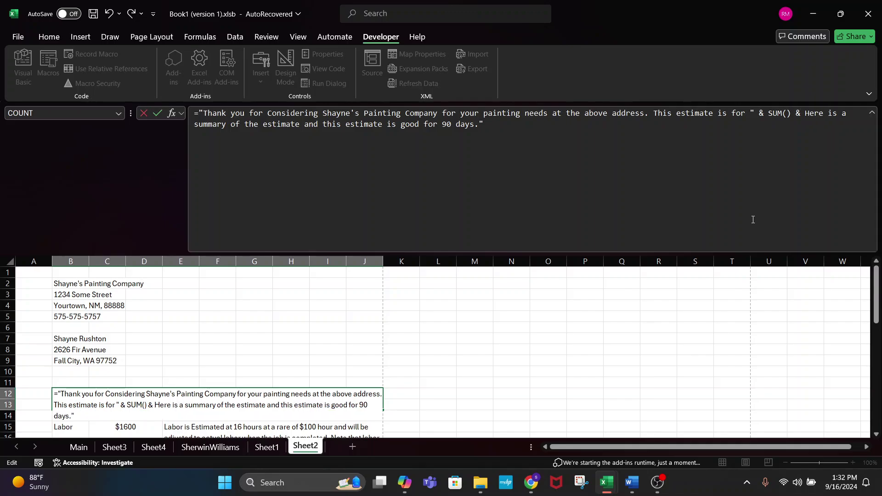
{"action": "type", "text": "\""}
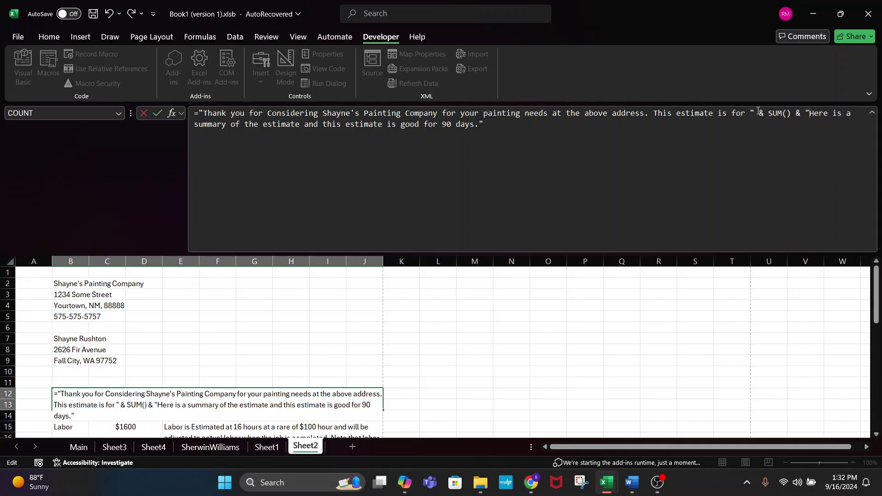
{"action": "left_click", "coordinate": [787, 113]}
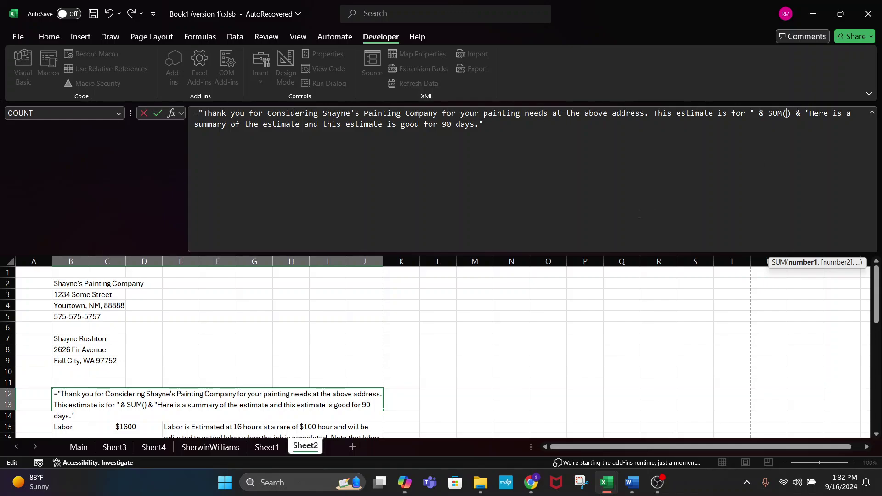
- Fill SUM with Main!X14 and Main!AE14 and commit, so B12 reads 'This estimate is for 4000'
{"action": "left_click", "coordinate": [77, 447]}
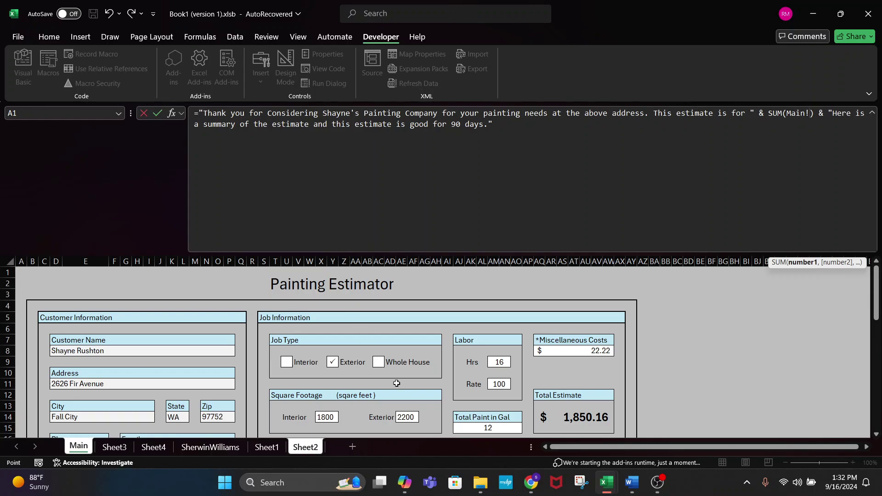
{"action": "scroll", "coordinate": [396, 383], "scroll_direction": "down", "scroll_amount": 3}
{"action": "left_click", "coordinate": [328, 339]}
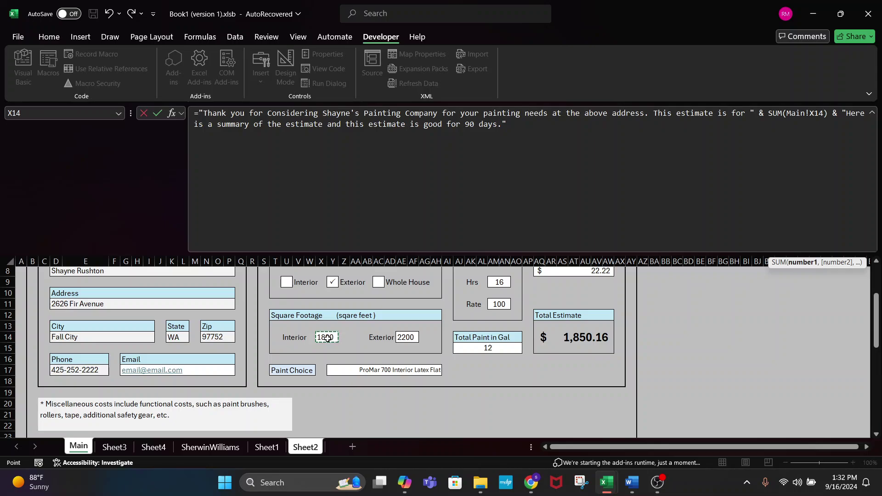
{"action": "type", "text": ","}
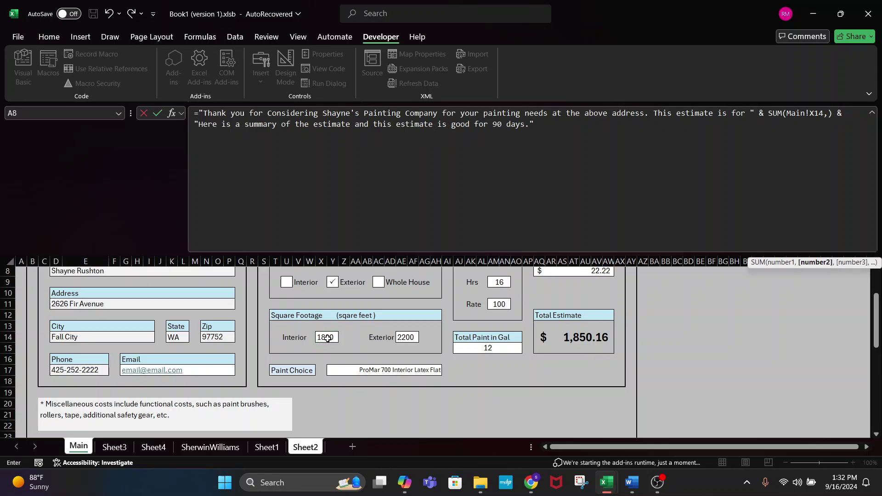
{"action": "left_click", "coordinate": [410, 337]}
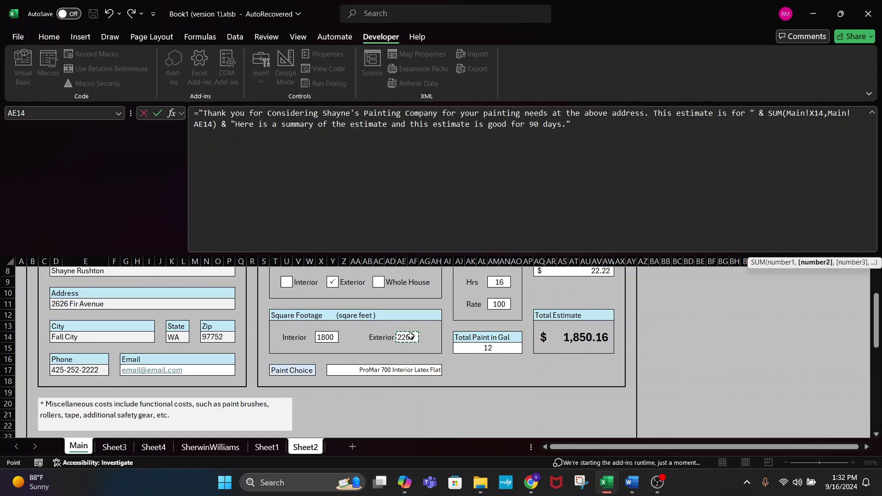
{"action": "type", "text": ")"}
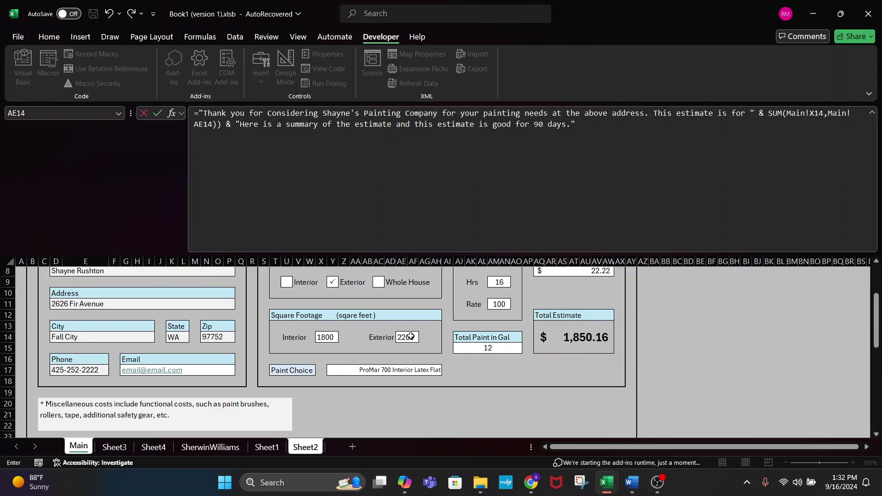
{"action": "key", "text": "BackSpace"}
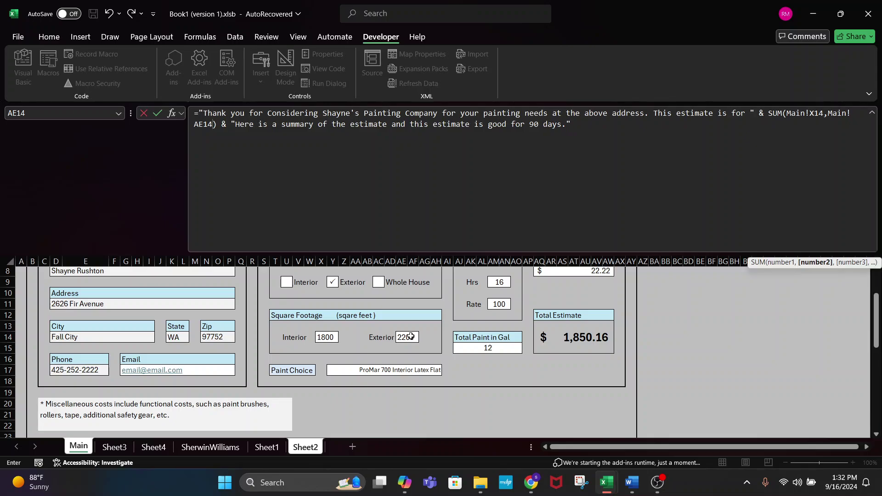
{"action": "key", "text": "Return"}
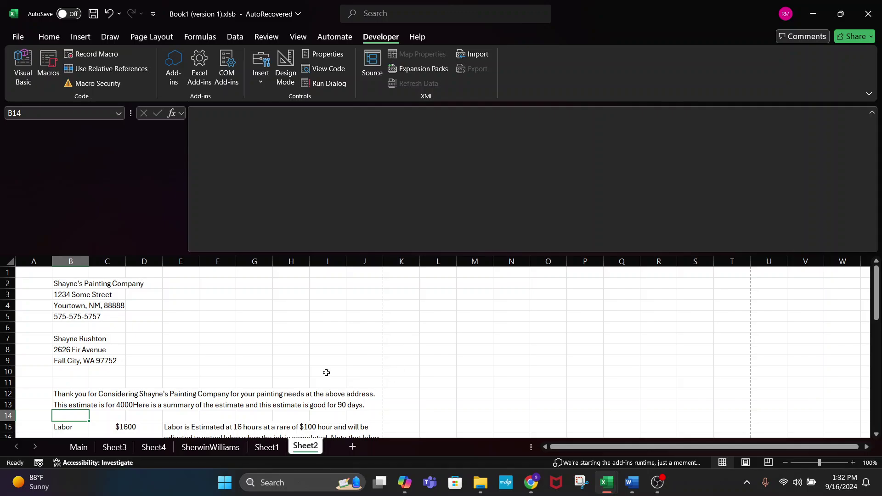
- Insert 'SQFT.' after the total in B12's formula, giving 'This estimate is for 4000 SQFT.'
{"action": "scroll", "coordinate": [327, 373], "scroll_direction": "down", "scroll_amount": 1}
{"action": "left_click", "coordinate": [220, 310]}
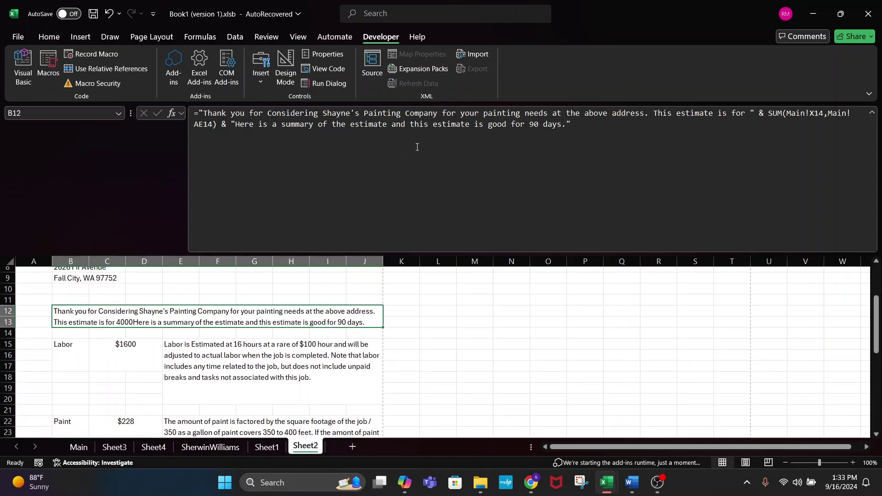
{"action": "left_click", "coordinate": [235, 125]}
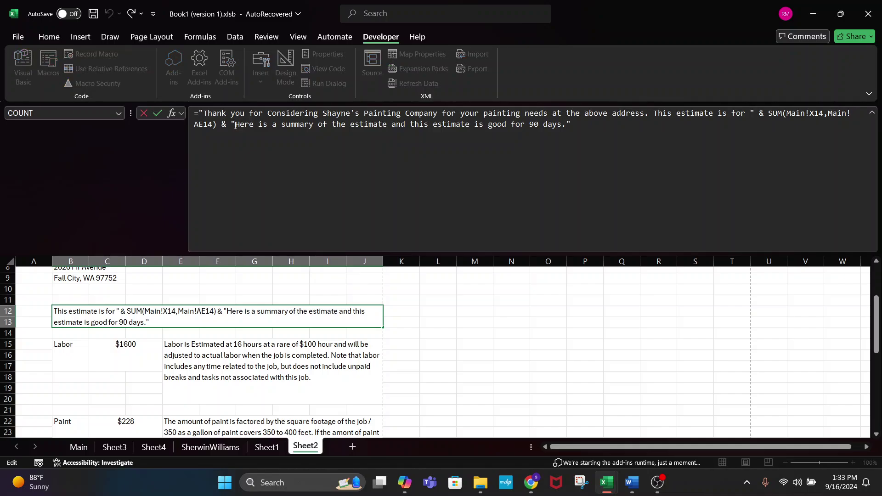
{"action": "type", "text": "SQ"}
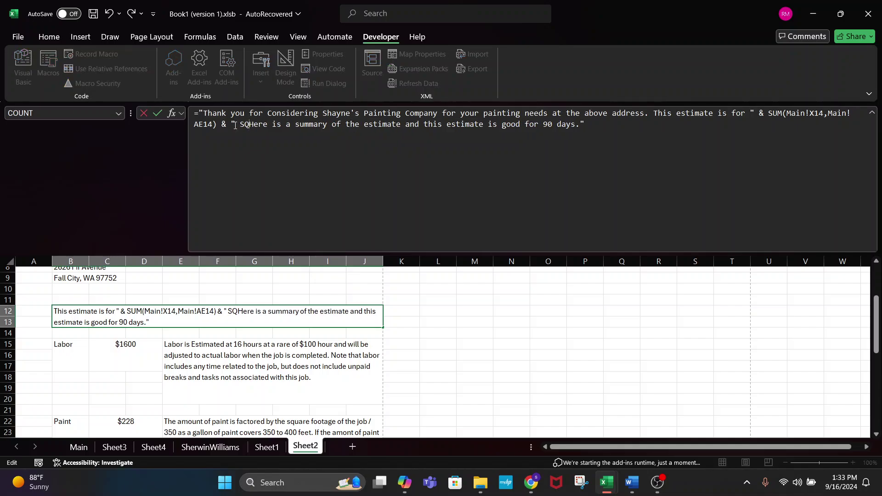
{"action": "type", "text": "FT="}
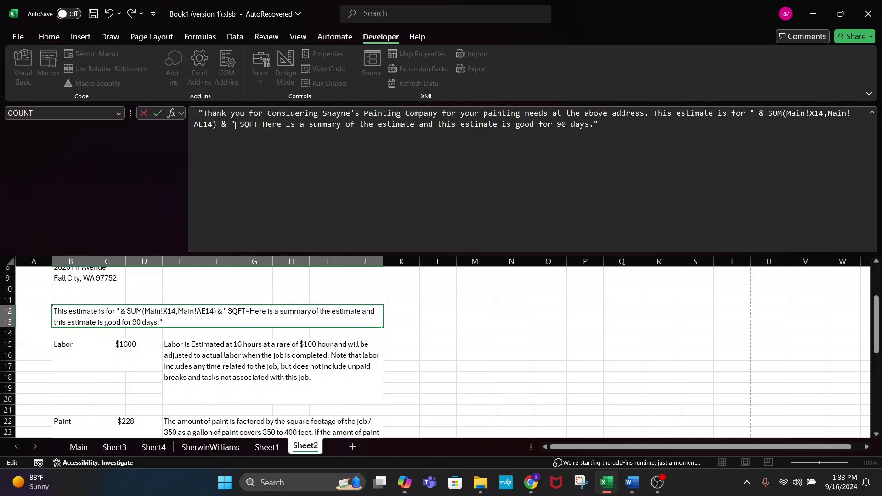
{"action": "key", "text": "BackSpace"}
{"action": "type", "text": "."}
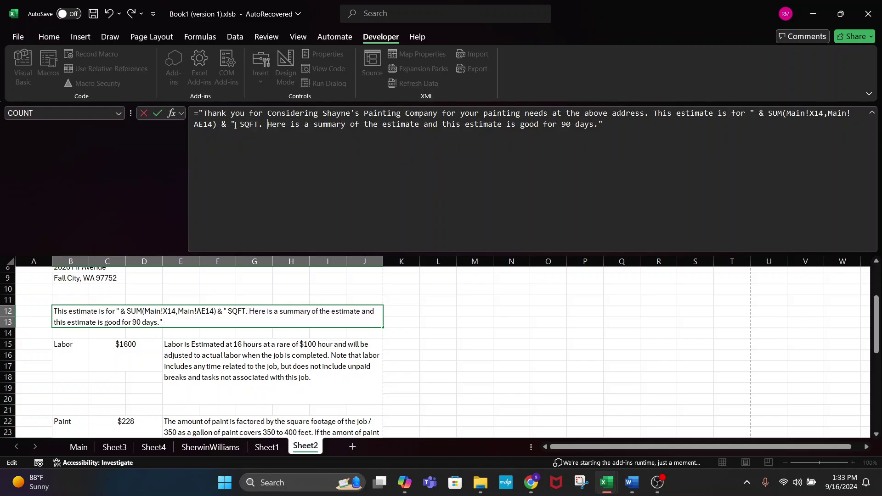
{"action": "key", "text": "Return"}
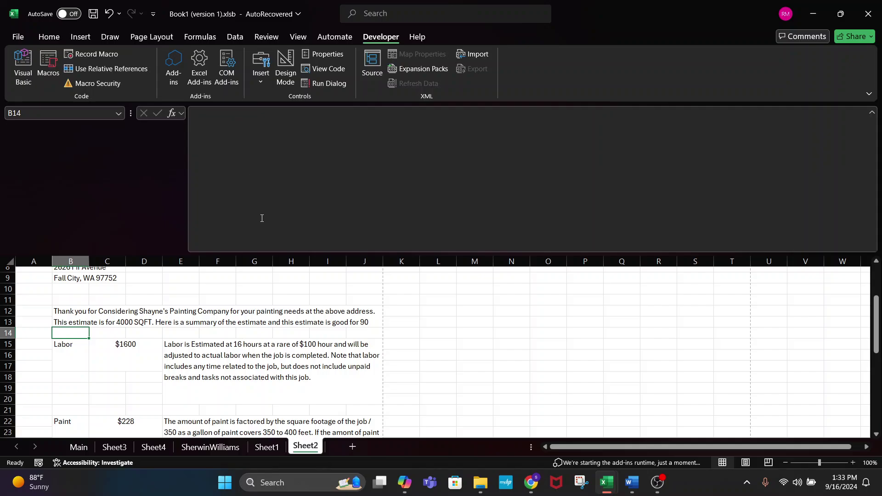
{"action": "left_click", "coordinate": [281, 321]}
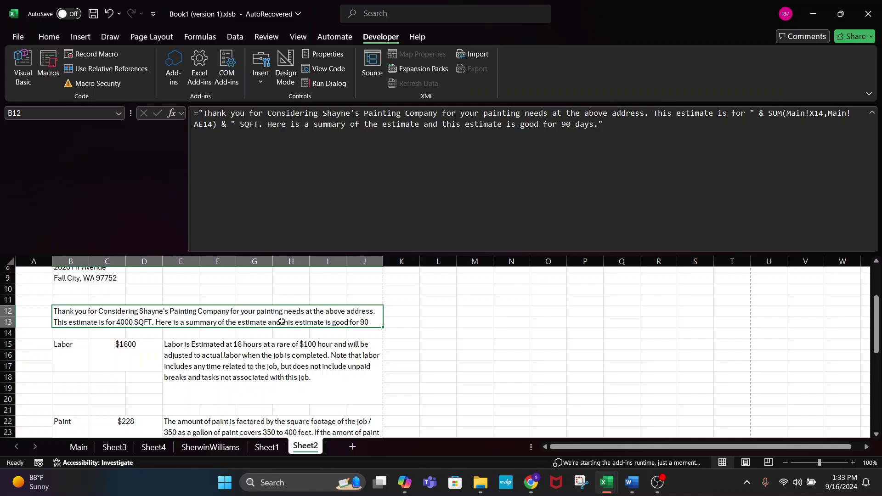
{"action": "left_click", "coordinate": [76, 449]}
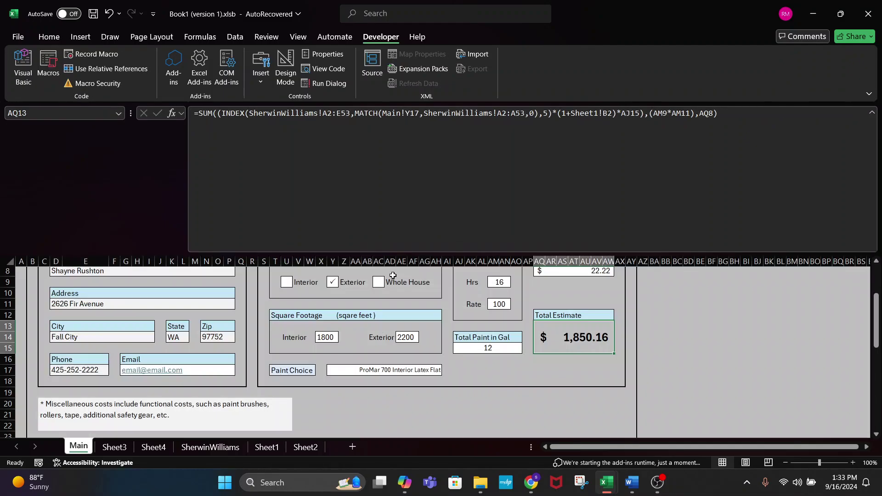
- Enter 2200 as interior square footage, then verify 13 gallons and Sheet2's 4400 SQFT sentence
{"action": "left_click", "coordinate": [332, 336]}
{"action": "type", "text": "2200"}
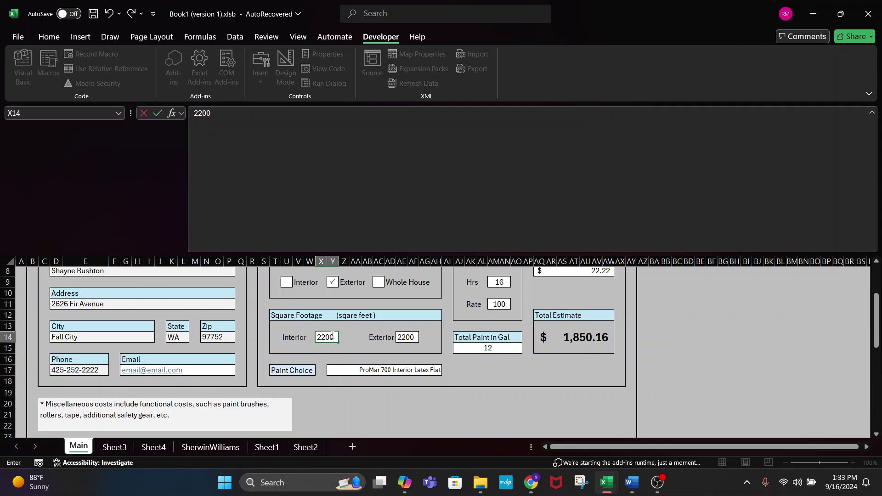
{"action": "key", "text": "Return"}
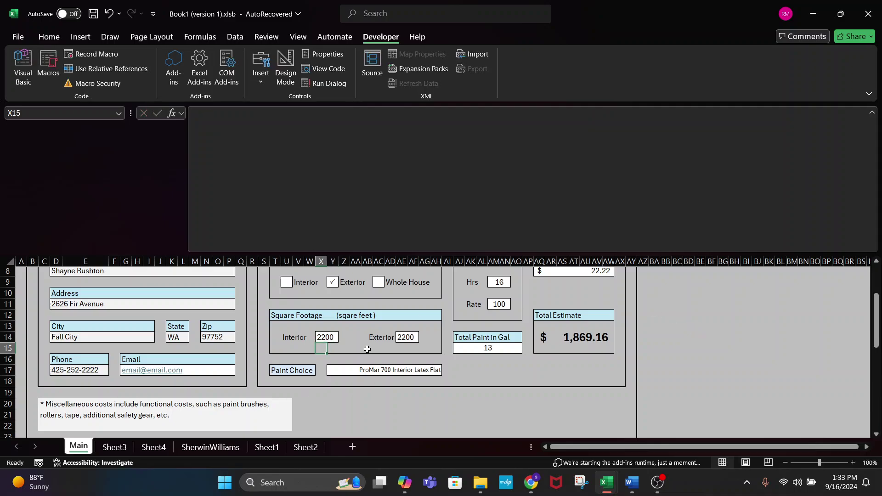
{"action": "left_click", "coordinate": [493, 350]}
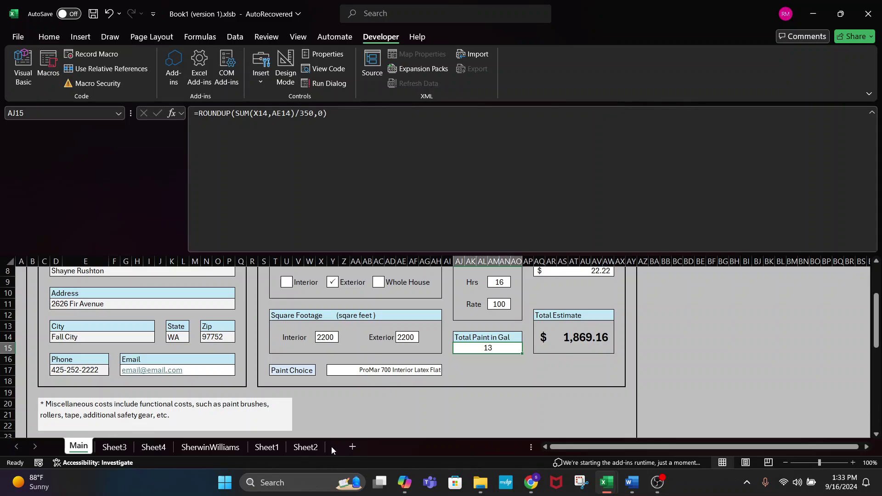
{"action": "left_click", "coordinate": [316, 447]}
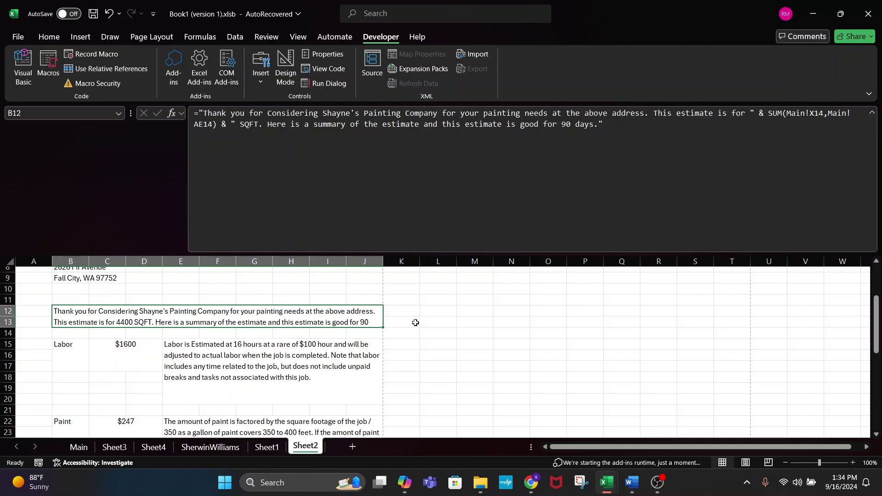
{"action": "left_click", "coordinate": [435, 322]}
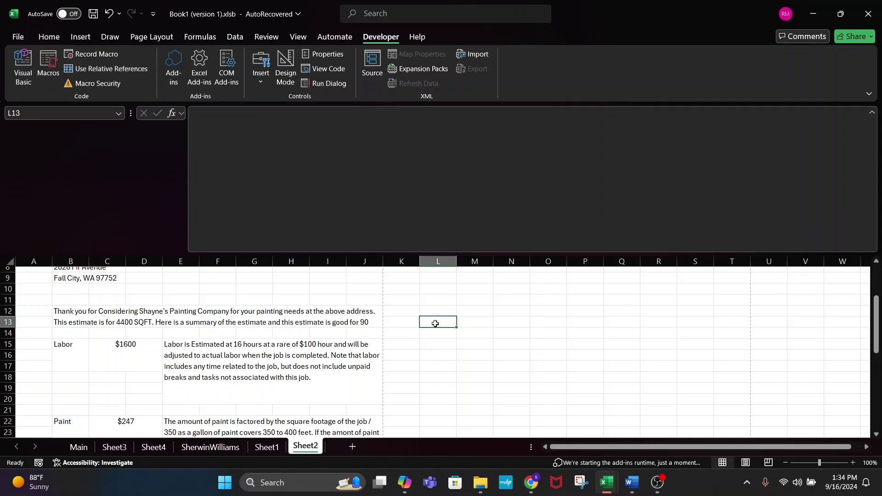
{"action": "left_click", "coordinate": [437, 346]}
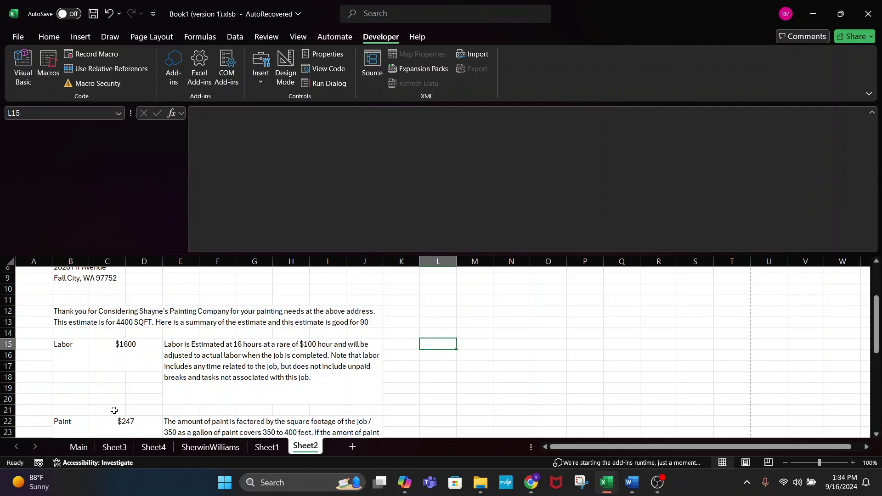
{"action": "left_click", "coordinate": [89, 446]}
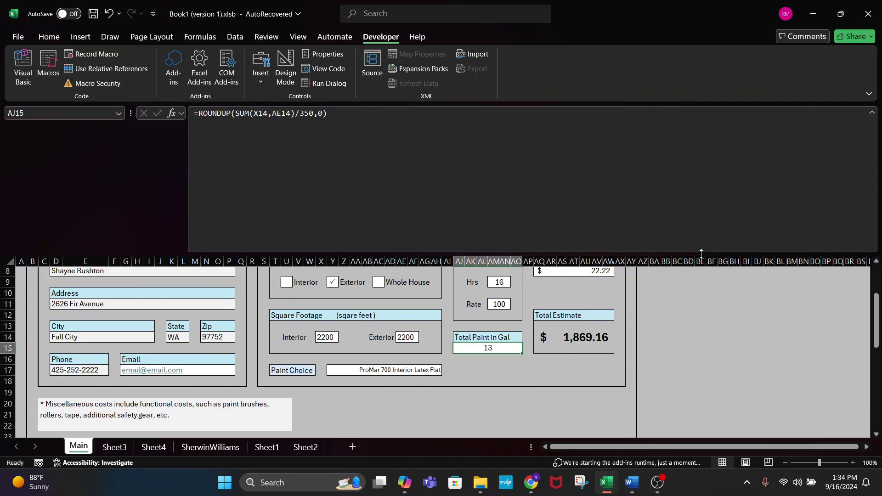
- Switch the job type to Whole House and recheck the 13-gallon Total Paint cell
{"action": "left_click_drag", "start_coordinate": [700, 254], "coordinate": [689, 87]}
{"action": "left_click", "coordinate": [444, 394]}
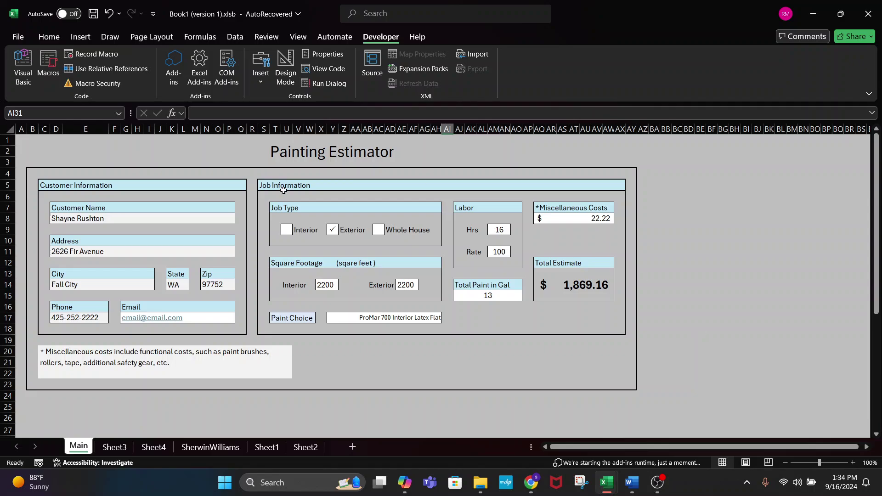
{"action": "left_click", "coordinate": [290, 230]}
{"action": "left_click", "coordinate": [381, 230]}
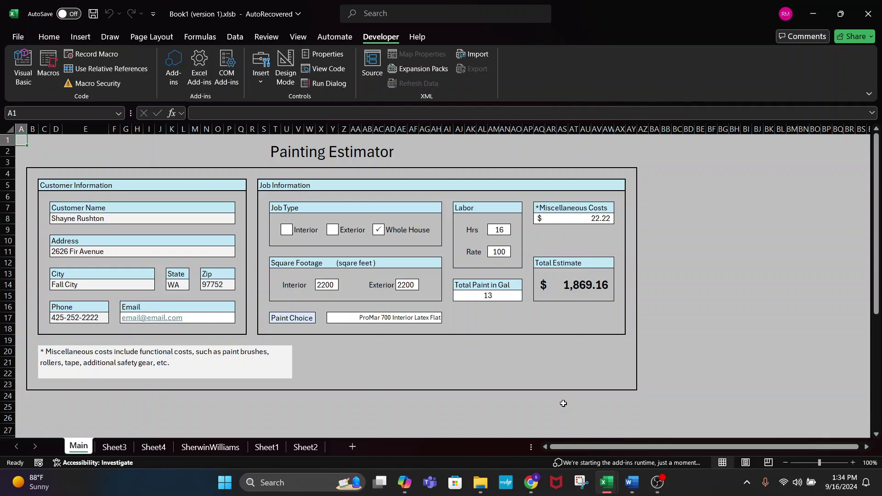
{"action": "left_click", "coordinate": [474, 295]}
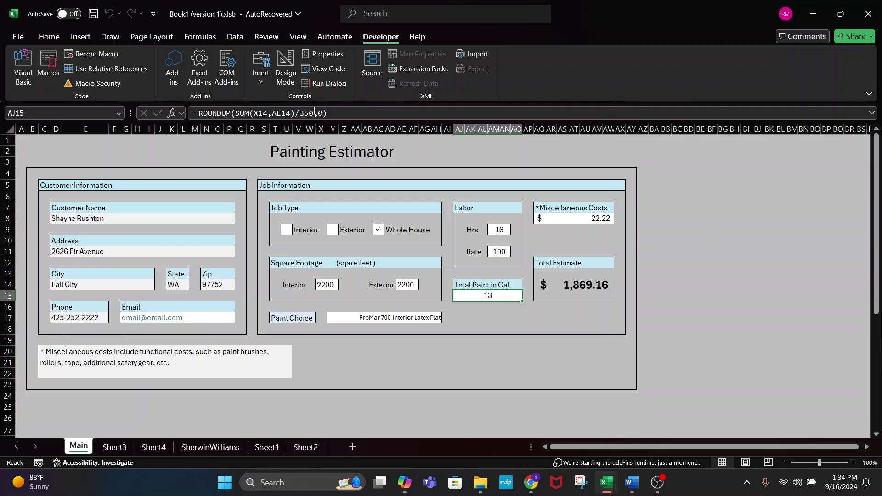
{"action": "left_click", "coordinate": [329, 113]}
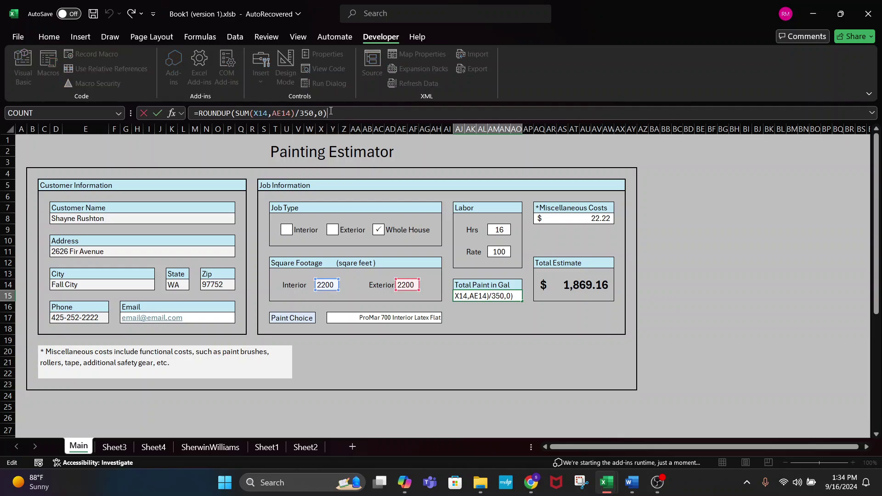
{"action": "key", "text": "Return"}
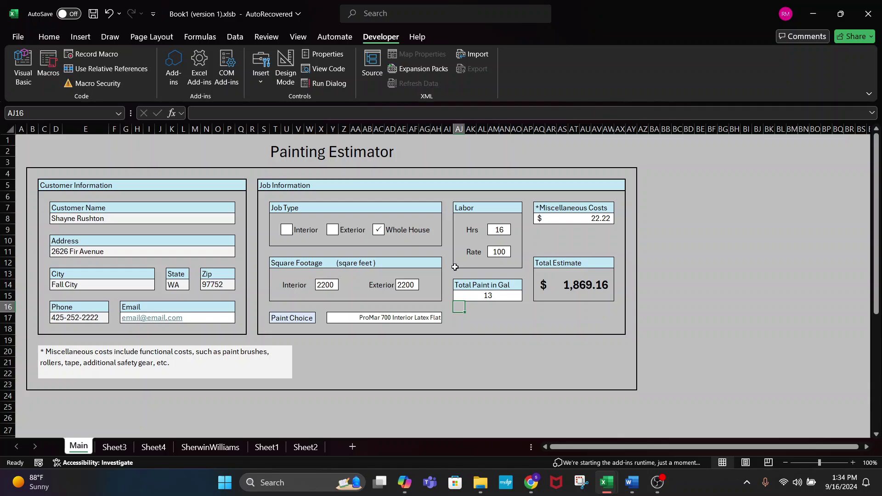
{"action": "left_click", "coordinate": [486, 294]}
{"action": "left_click", "coordinate": [320, 112]}
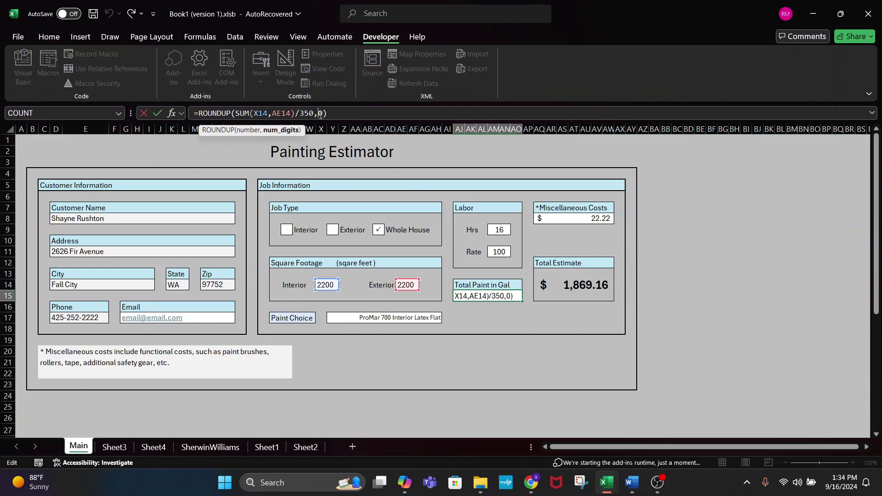
{"action": "key", "text": "BackSpace"}
{"action": "type", "text": "1"}
{"action": "key", "text": "Return"}
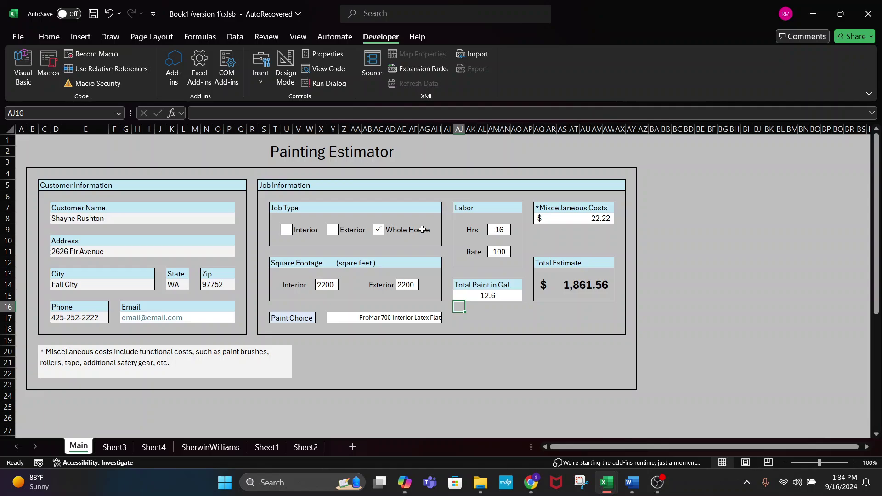
{"action": "left_click", "coordinate": [503, 299]}
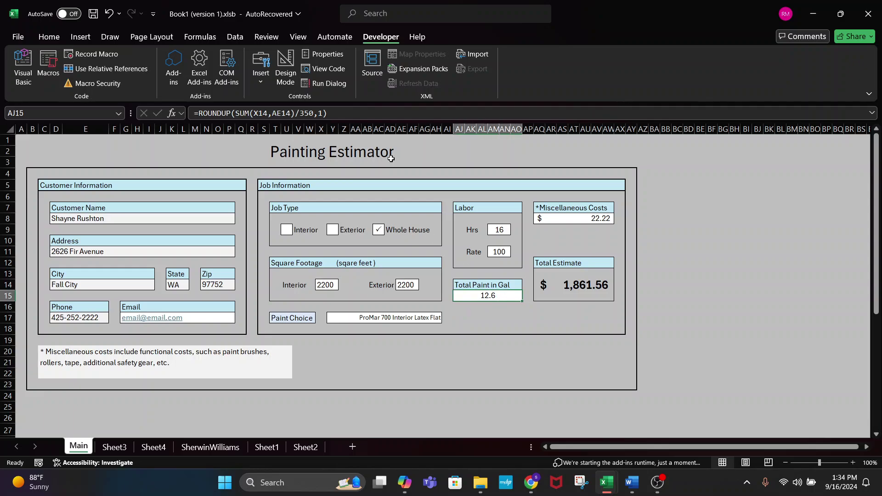
{"action": "left_click", "coordinate": [324, 113]}
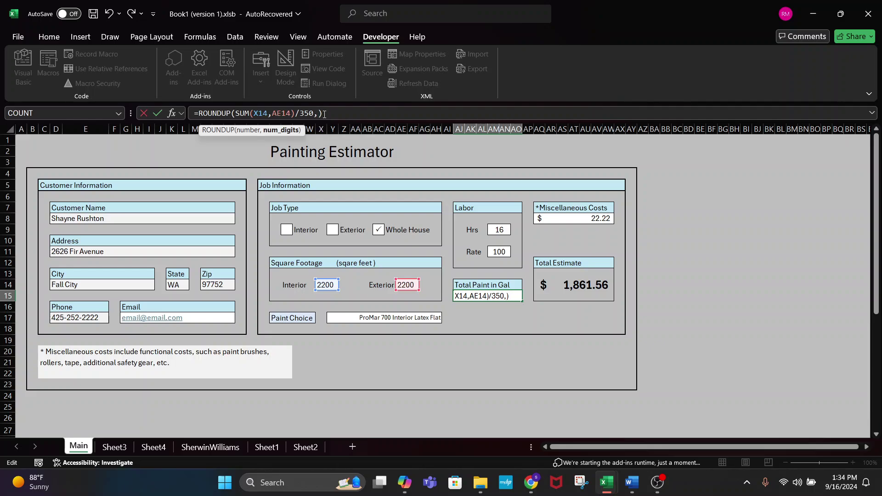
{"action": "key", "text": "BackSpace"}
{"action": "type", "text": "5"}
{"action": "key", "text": "Return"}
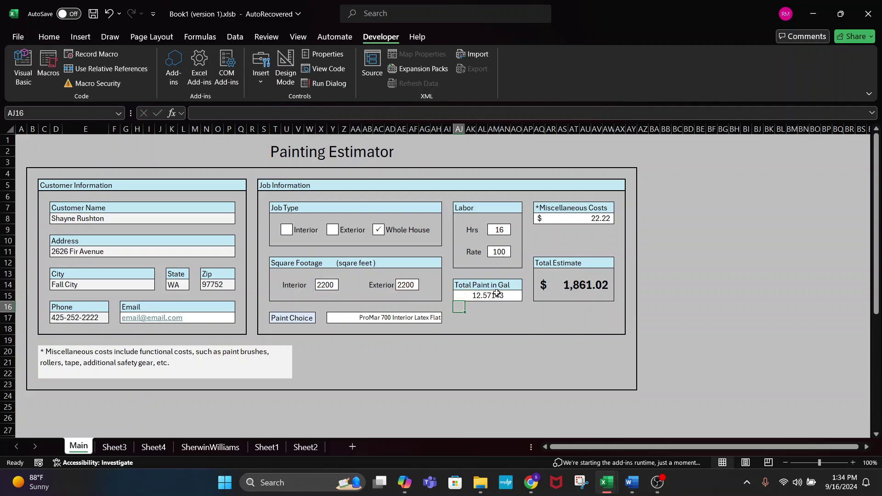
{"action": "left_click", "coordinate": [496, 293]}
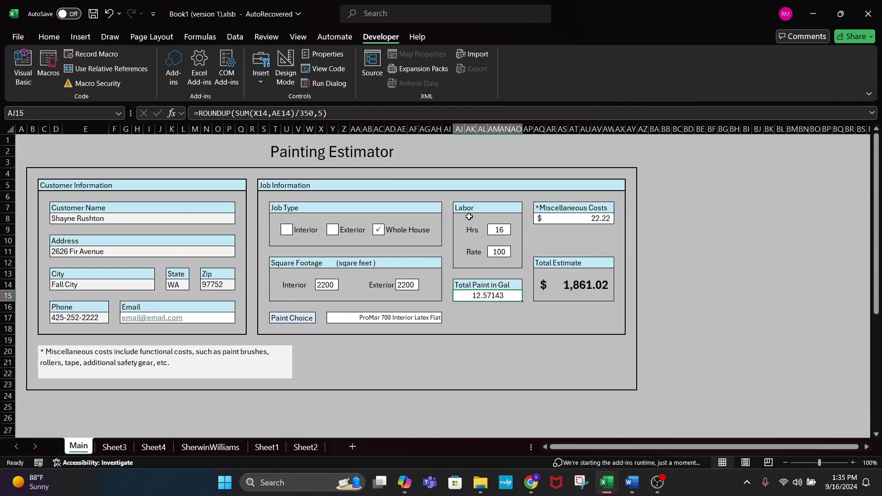
{"action": "left_click", "coordinate": [323, 112]}
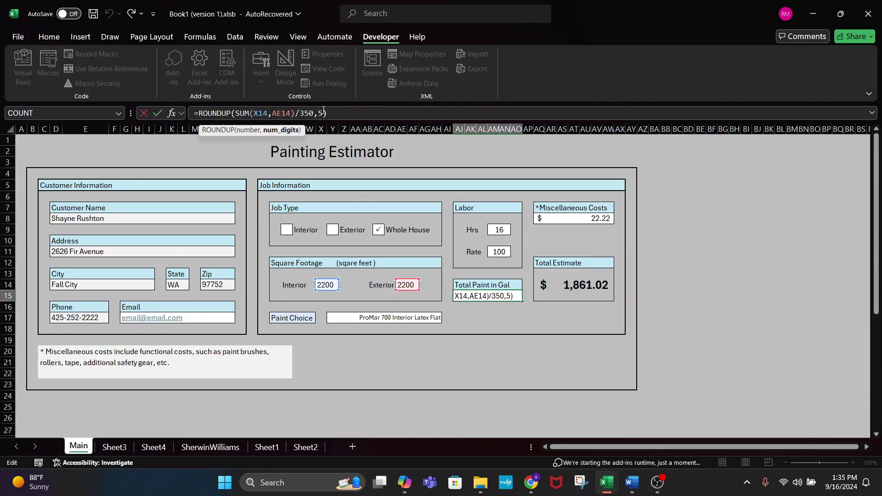
{"action": "key", "text": "BackSpace"}
{"action": "type", "text": "0"}
{"action": "key", "text": "Return"}
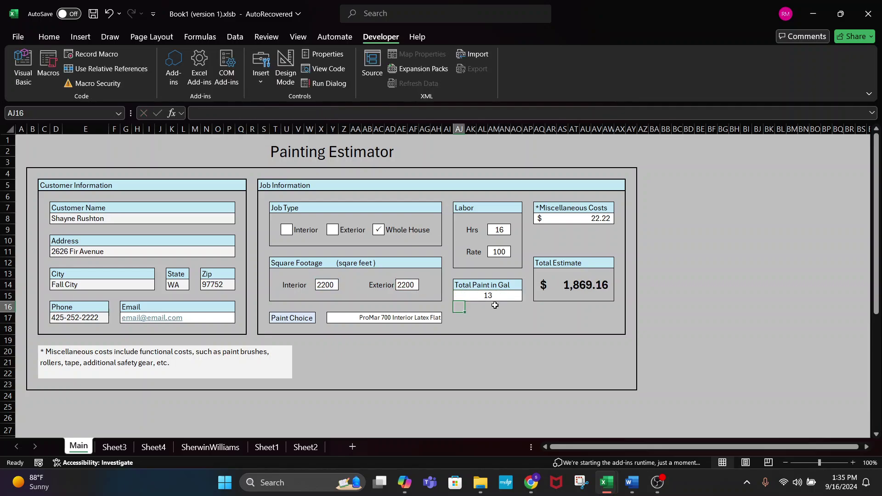
- Inspect the Total Paint, Hrs (16) and Rate (100) cells' formulas on the estimator form
{"action": "left_click", "coordinate": [494, 296]}
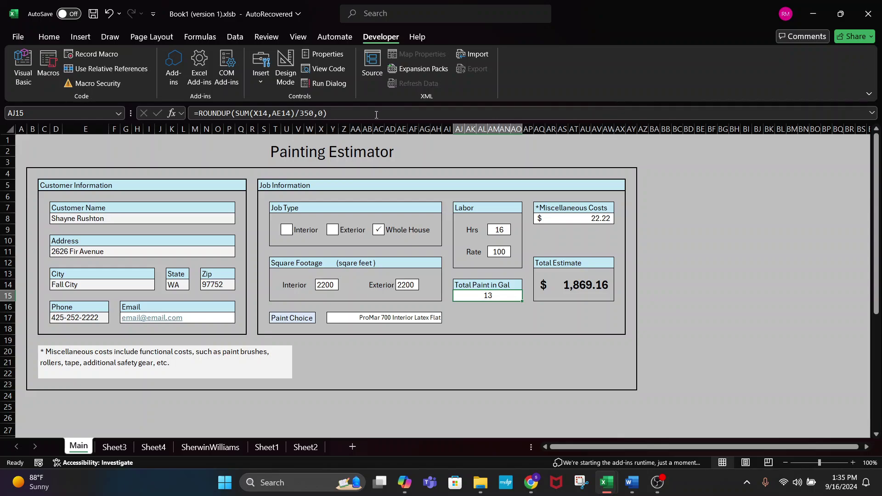
{"action": "left_click", "coordinate": [513, 232]}
{"action": "left_click", "coordinate": [491, 230]}
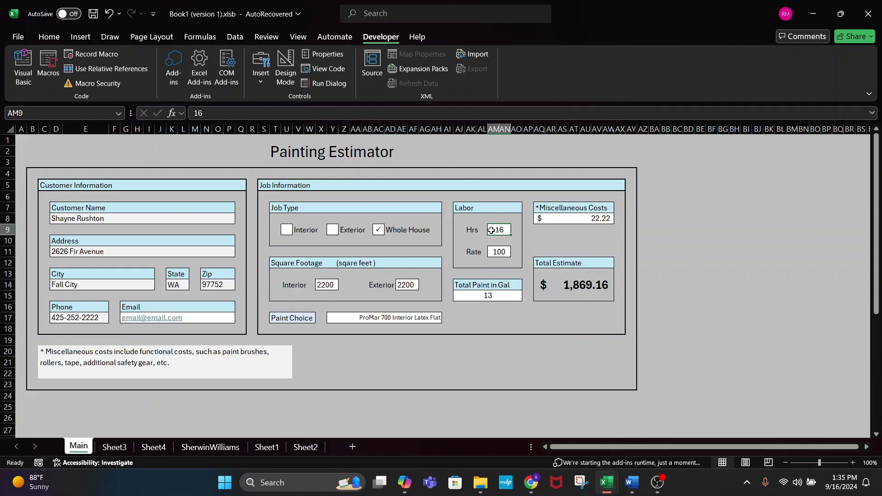
{"action": "left_click", "coordinate": [500, 251]}
{"action": "left_click", "coordinate": [497, 221]}
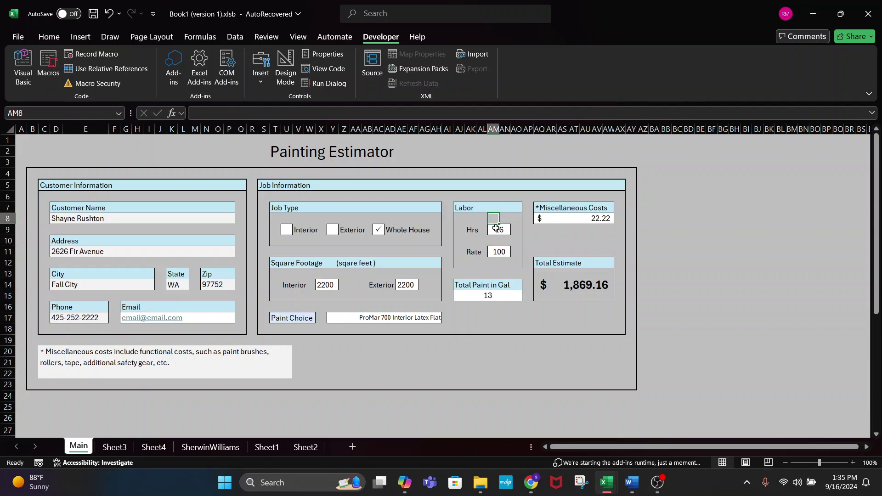
{"action": "left_click", "coordinate": [496, 229]}
{"action": "left_click", "coordinate": [495, 254]}
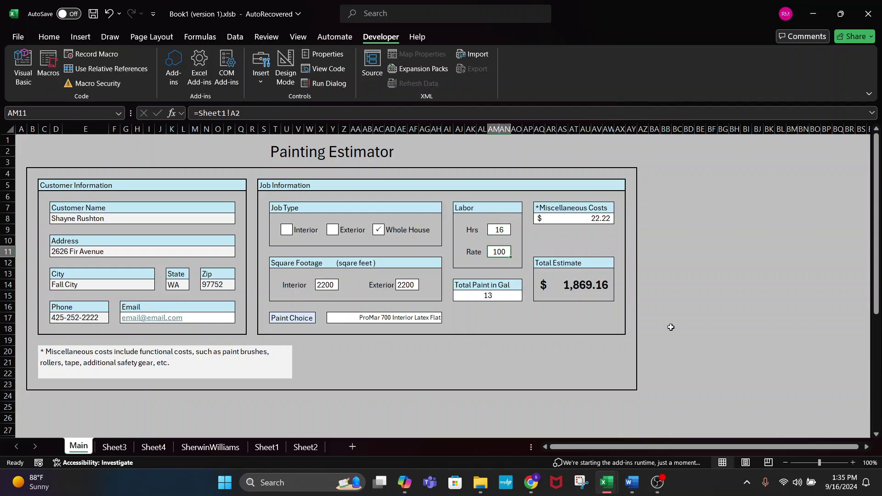
- Rename the Sheet1 tab holding Labor Rate and Profit Margin to Cost_Profit_Data
{"action": "left_click", "coordinate": [268, 447]}
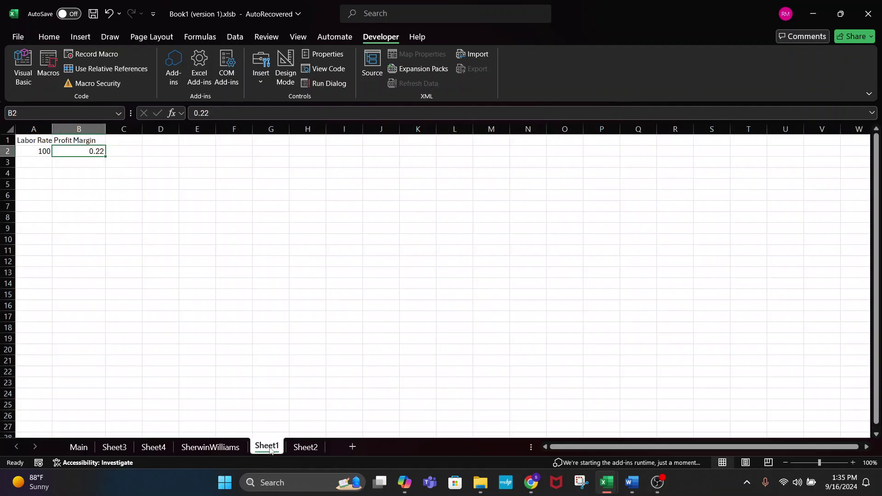
{"action": "double_click", "coordinate": [265, 447]}
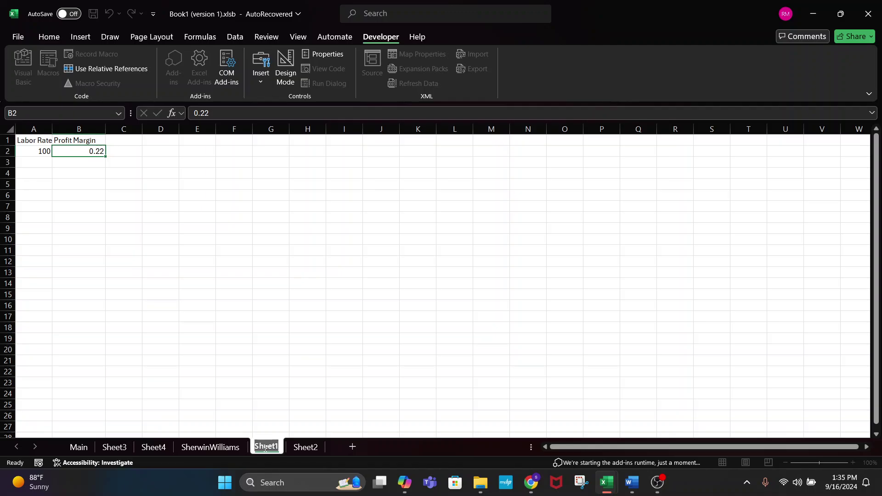
{"action": "left_click", "coordinate": [265, 447]}
{"action": "key", "text": "BackSpace"}
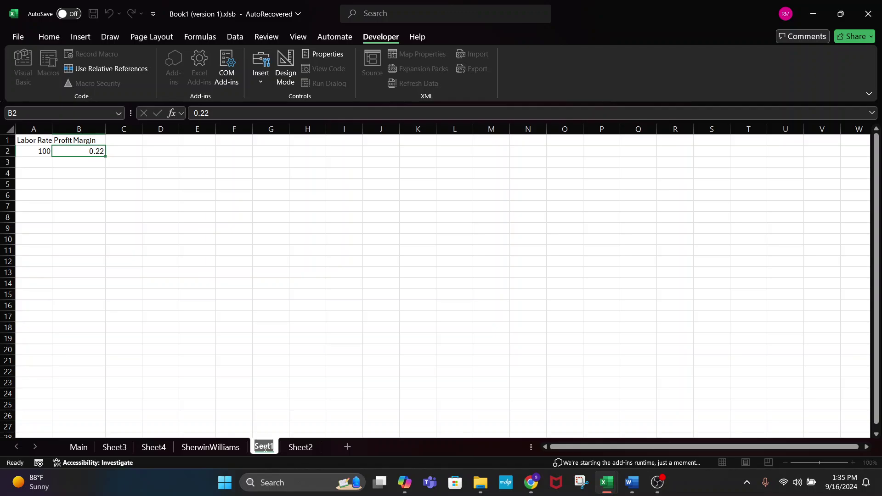
{"action": "type", "text": "p"}
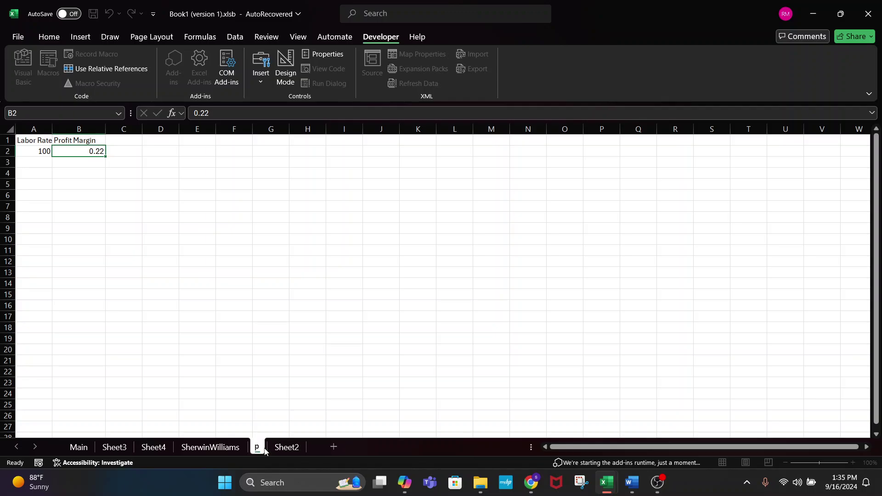
{"action": "type", "text": "N"}
{"action": "key", "text": "BackSpace"}
{"action": "key", "text": "BackSpace"}
{"action": "key", "text": "BackSpace"}
{"action": "key", "text": "BackSpace"}
{"action": "key", "text": "BackSpace"}
{"action": "key", "text": "BackSpace"}
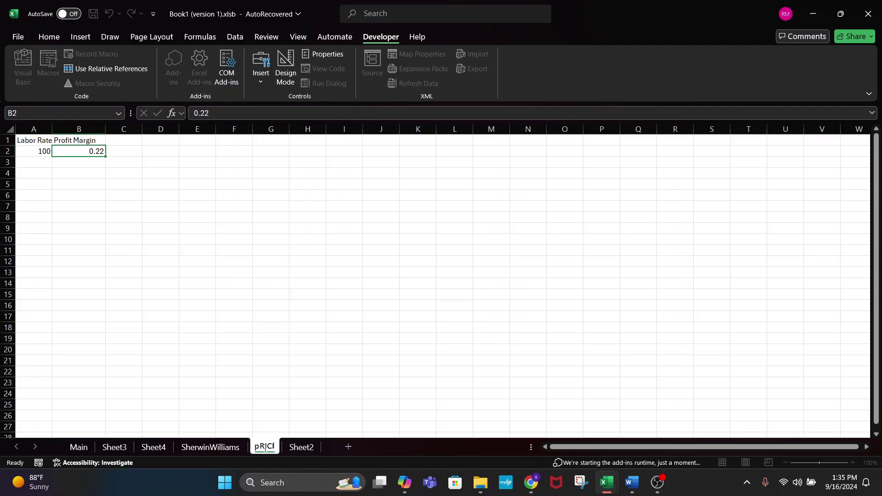
{"action": "type", "text": "pRIC"}
{"action": "key", "text": "BackSpace"}
{"action": "key", "text": "BackSpace"}
{"action": "key", "text": "BackSpace"}
{"action": "key", "text": "BackSpace"}
{"action": "type", "text": "CostEst"}
{"action": "key", "text": "BackSpace"}
{"action": "key", "text": "BackSpace"}
{"action": "key", "text": "BackSpace"}
{"action": "key", "text": "BackSpace"}
{"action": "key", "text": "BackSpace"}
{"action": "key", "text": "BackSpace"}
{"action": "key", "text": "BackSpace"}
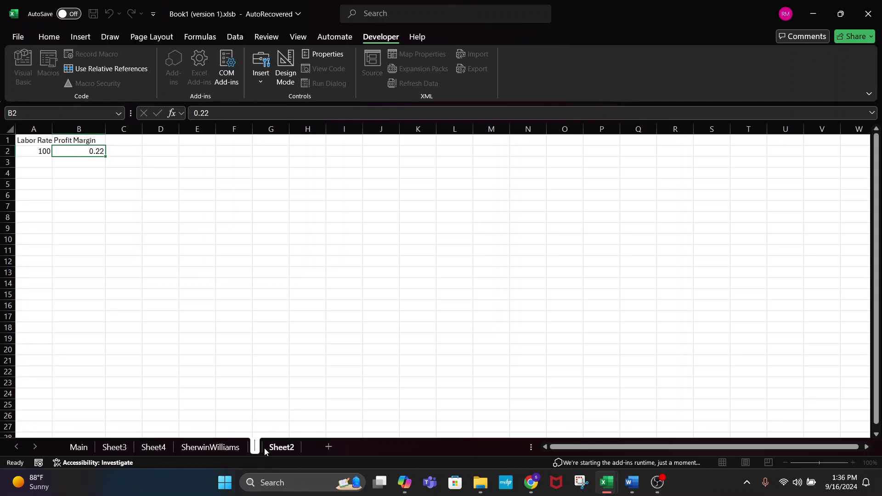
{"action": "type", "text": "Cost"}
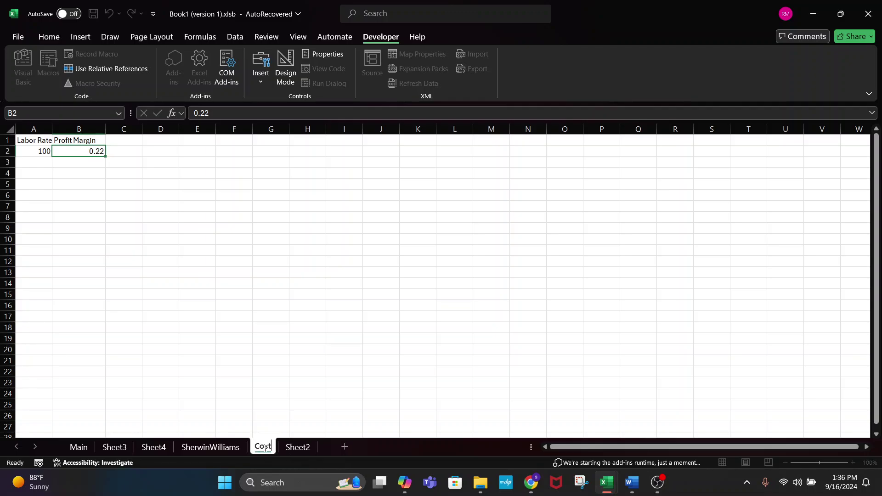
{"action": "type", "text": "_Profi"}
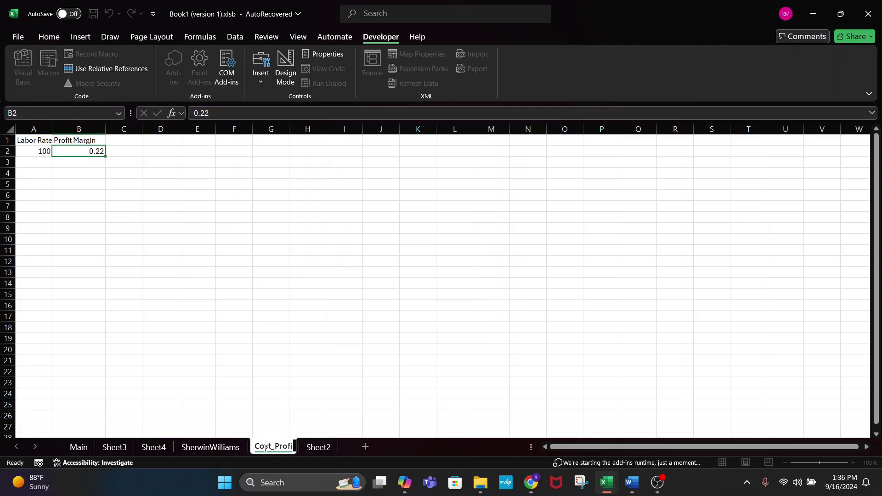
{"action": "type", "text": "t_Data"}
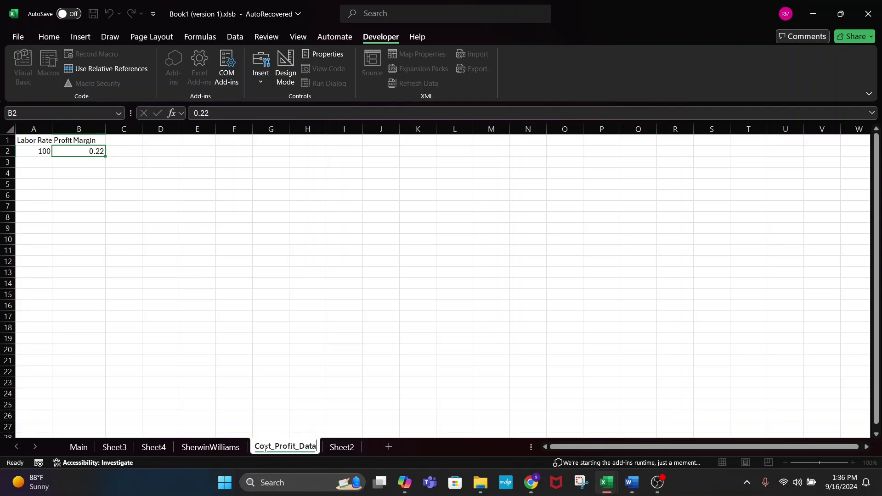
{"action": "key", "text": "Return"}
- Name cell A2 (Labor Rate 100) on Cost_Profit_Data as laborRate using the Name Box
{"action": "left_click", "coordinate": [78, 447]}
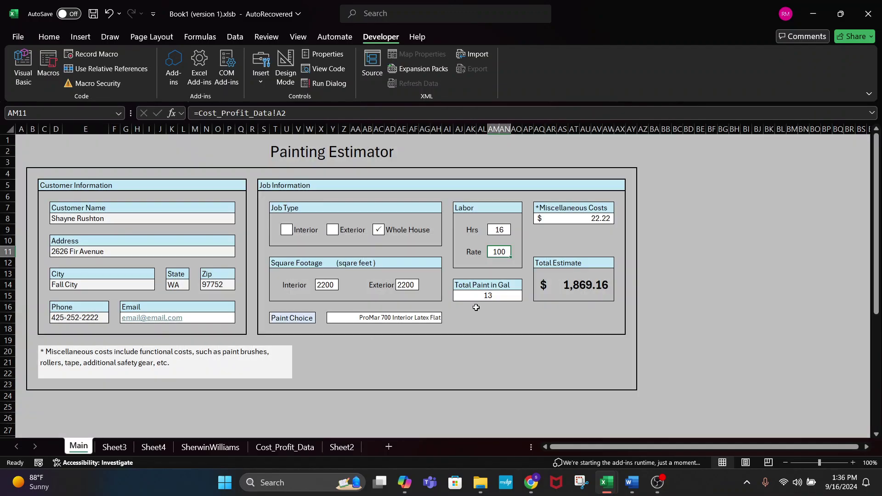
{"action": "left_click", "coordinate": [290, 112]}
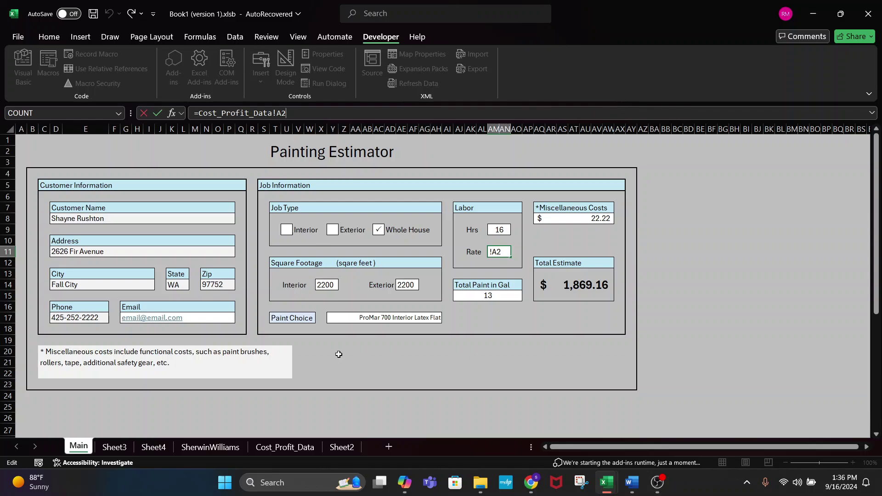
{"action": "left_click", "coordinate": [280, 445]}
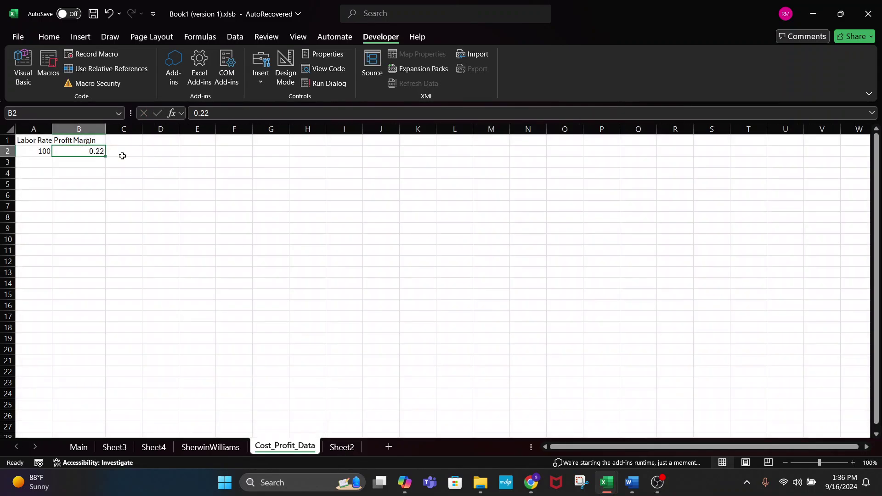
{"action": "left_click", "coordinate": [34, 151]}
{"action": "left_click", "coordinate": [14, 112]}
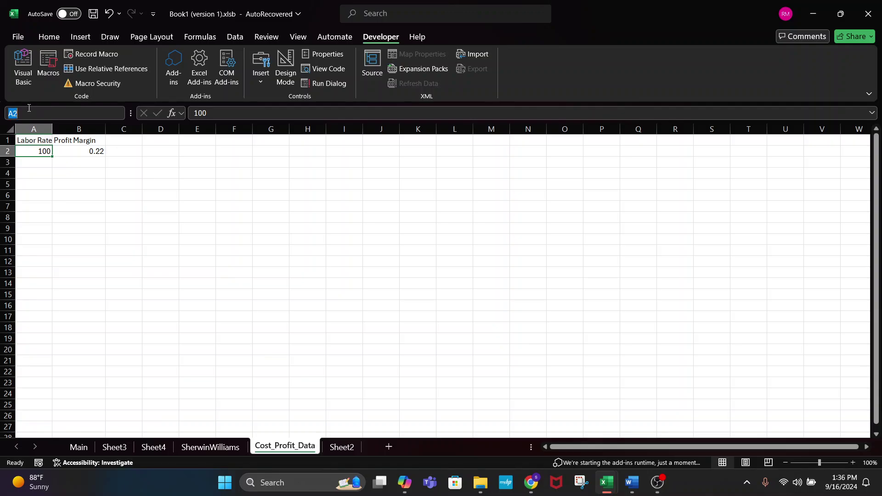
{"action": "type", "text": "laborRate"}
{"action": "key", "text": "Return"}
{"action": "left_click", "coordinate": [89, 447]}
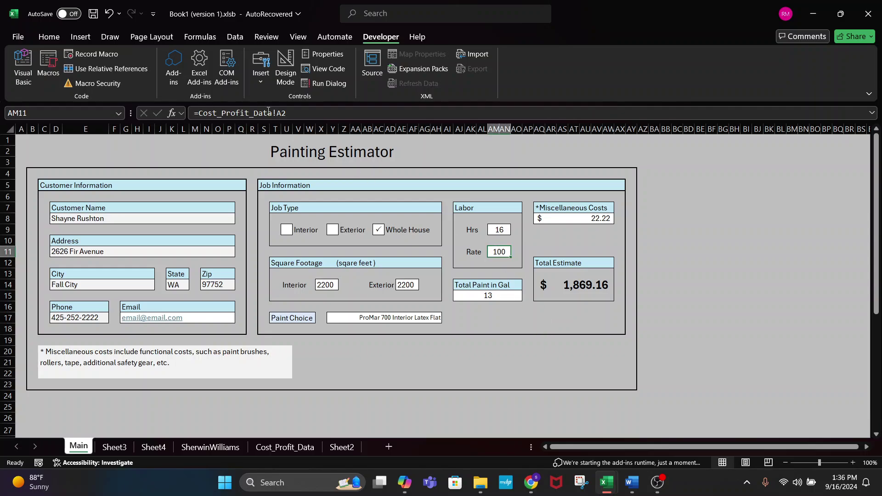
- Replace Cost_Profit_Data!A2 in the Rate formula with =laborRate and verify it still shows 100
{"action": "left_click_drag", "start_coordinate": [288, 114], "coordinate": [201, 113]}
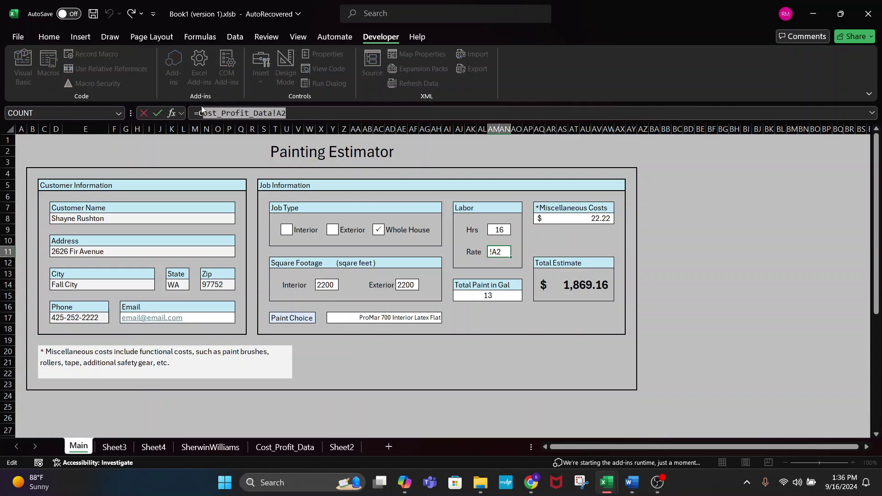
{"action": "key", "text": "BackSpace"}
{"action": "type", "text": "L"}
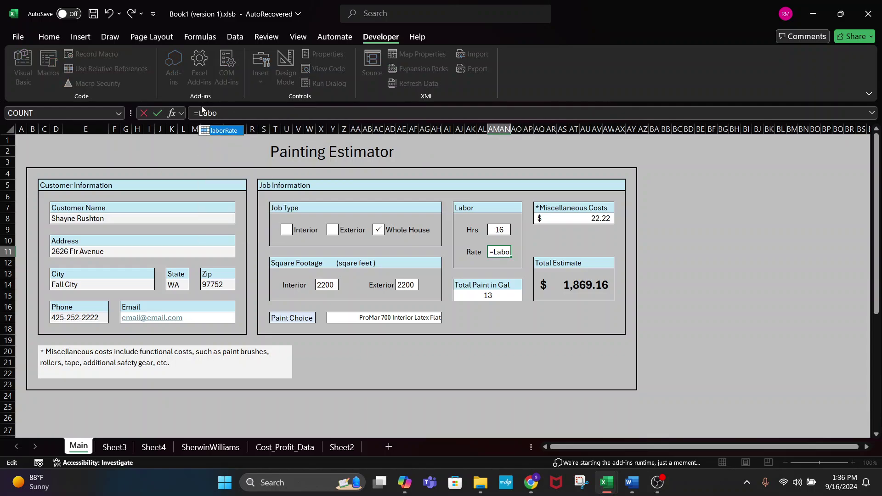
{"action": "key", "text": "BackSpace"}
{"action": "type", "text": "l"}
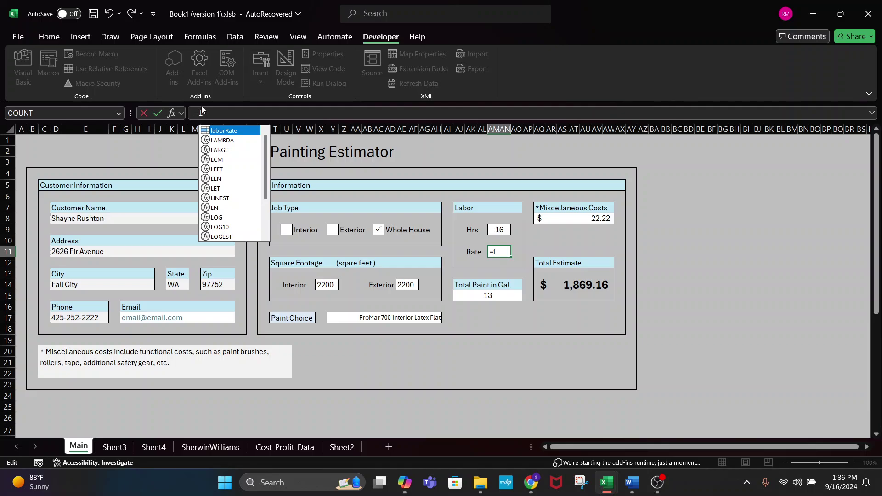
{"action": "double_click", "coordinate": [222, 132]}
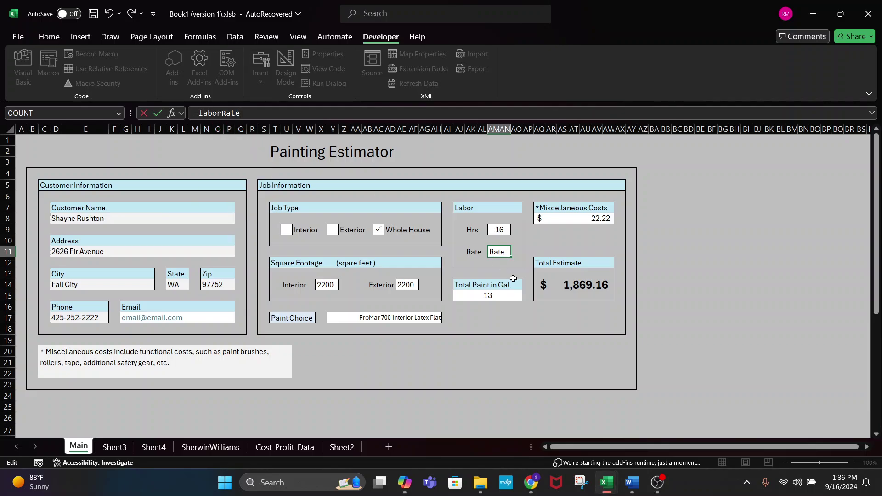
{"action": "key", "text": "Tab"}
{"action": "left_click", "coordinate": [497, 250]}
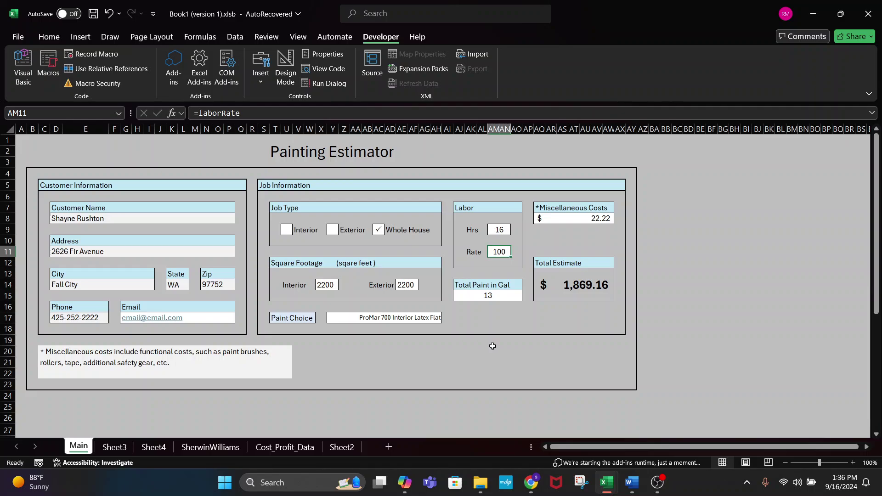
{"action": "left_click", "coordinate": [495, 391]}
{"action": "left_click", "coordinate": [497, 252]}
{"action": "left_click", "coordinate": [283, 447]}
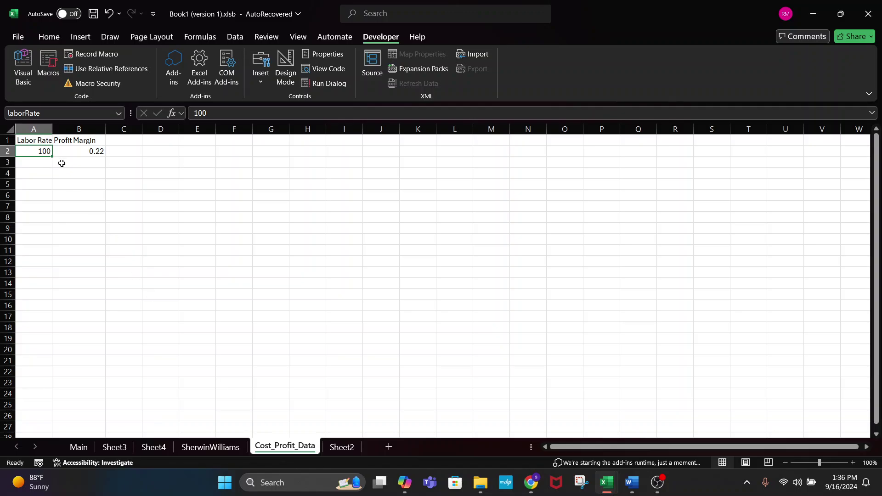
- Set the laborRate cell to 105 and confirm the Main form's total becomes $1,949.16
{"action": "type", "text": "105"}
{"action": "key", "text": "Return"}
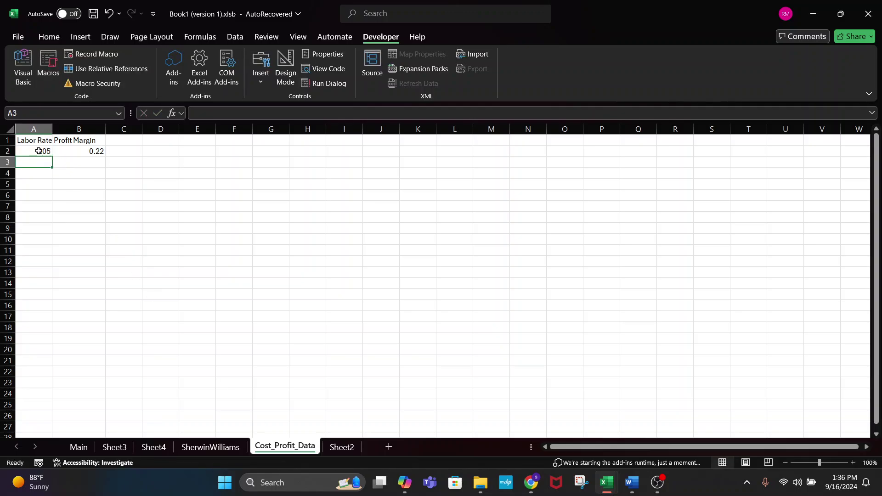
{"action": "left_click", "coordinate": [77, 446]}
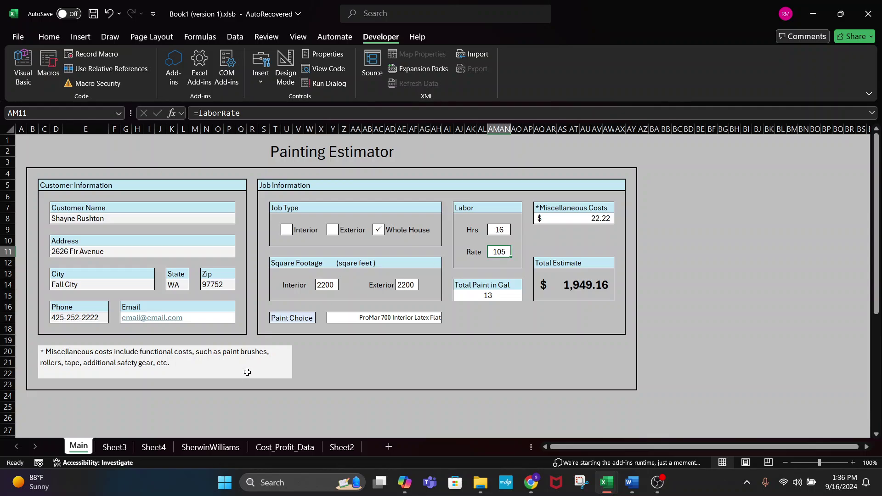
{"action": "left_click", "coordinate": [285, 447]}
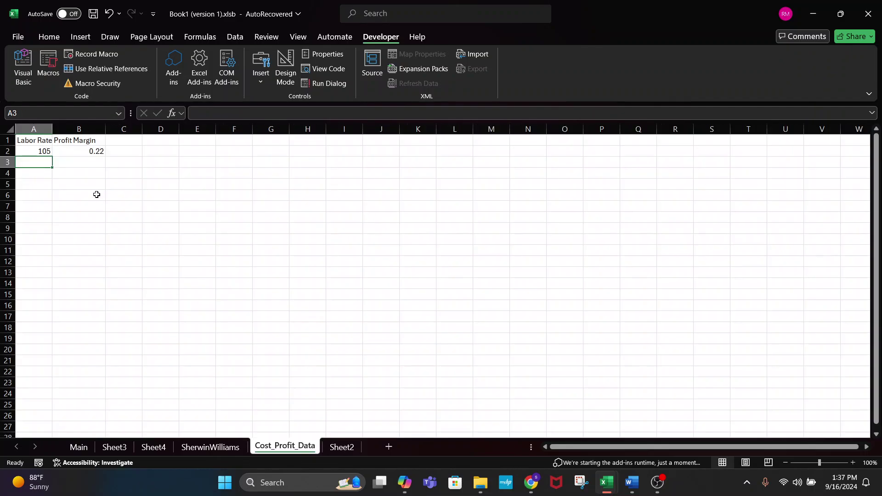
{"action": "left_click", "coordinate": [78, 446]}
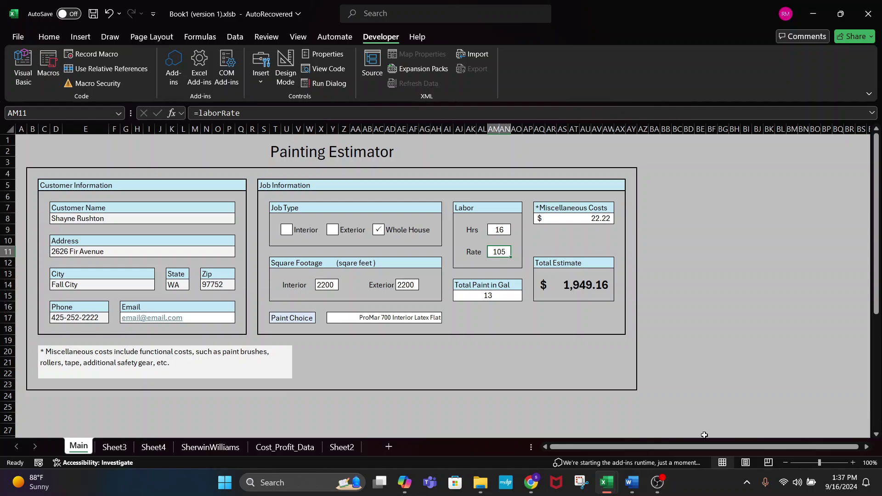
{"action": "type", "text": "55"}
{"action": "key", "text": "Return"}
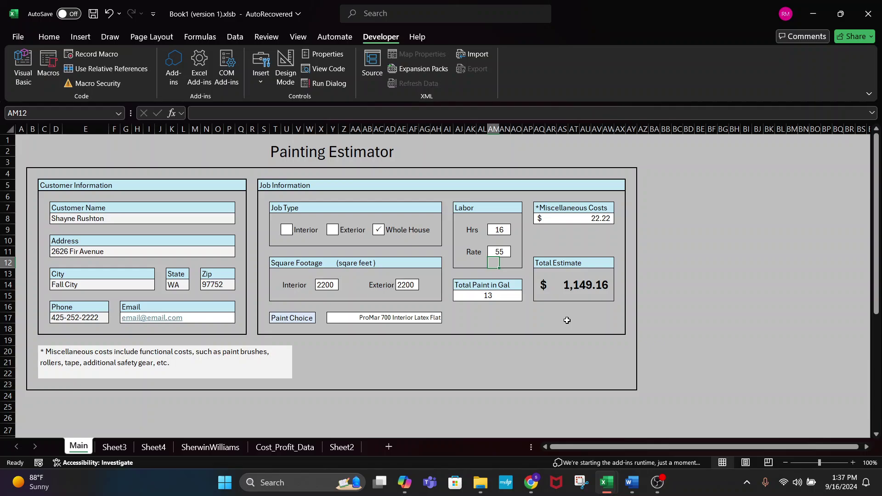
{"action": "left_click", "coordinate": [494, 253]}
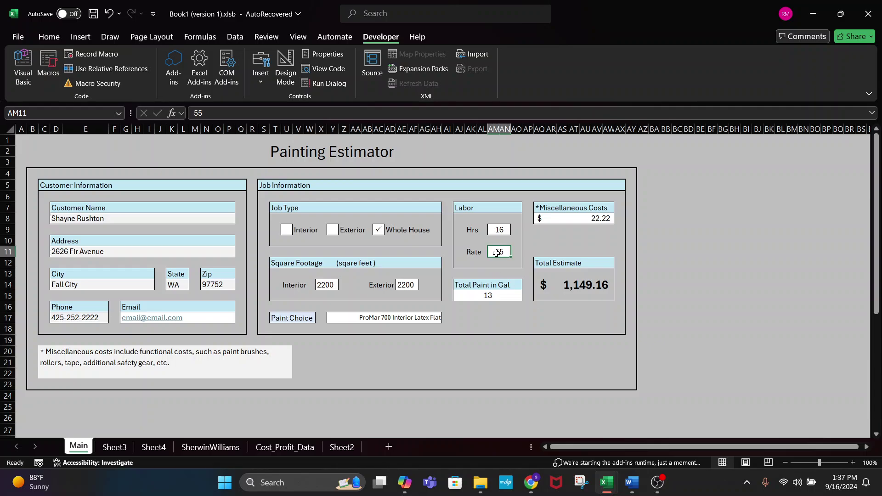
{"action": "double_click", "coordinate": [211, 116]}
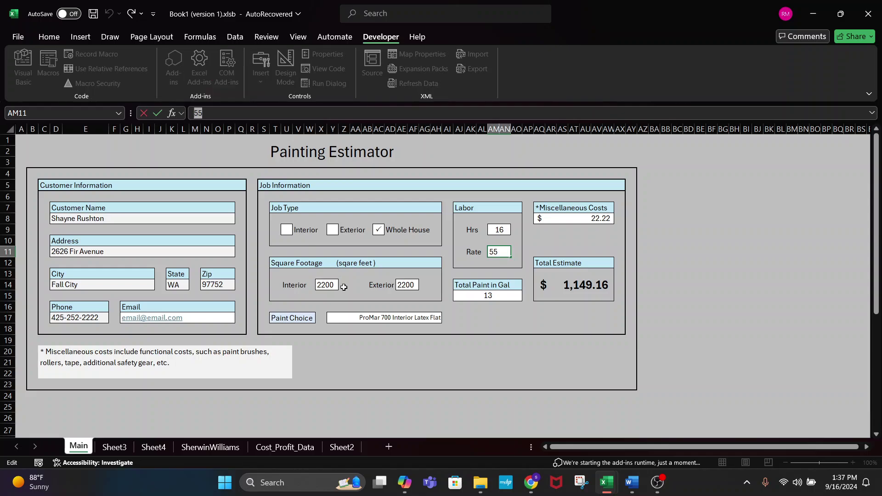
{"action": "type", "text": "=lab"}
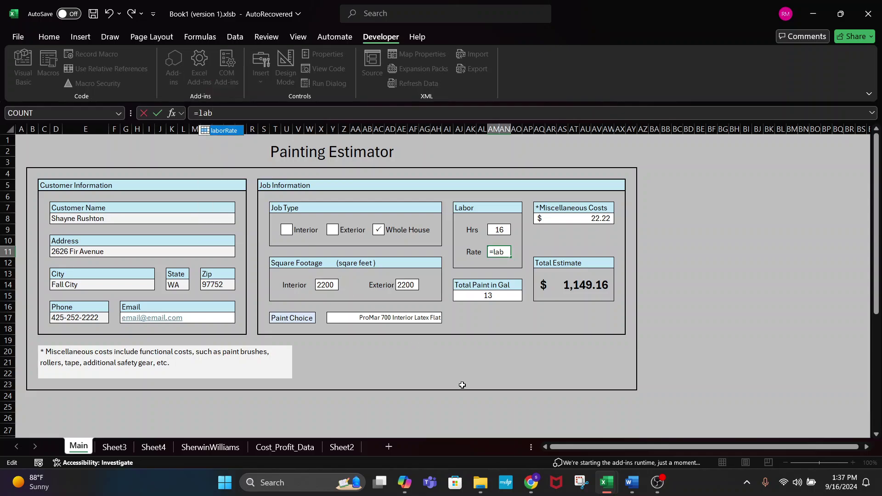
{"action": "key", "text": "Return"}
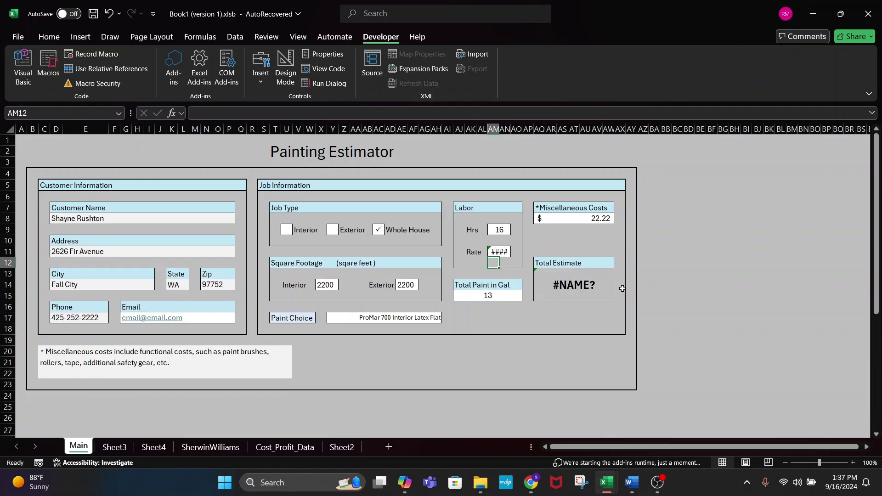
{"action": "left_click", "coordinate": [494, 251]}
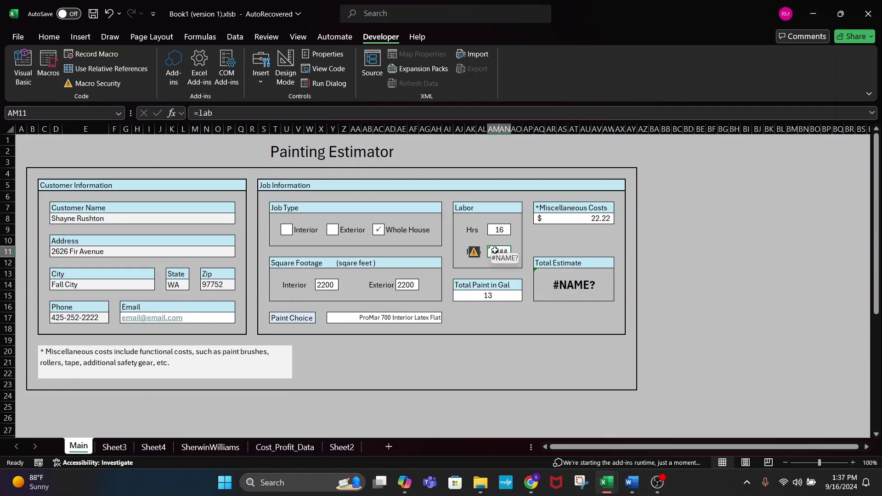
{"action": "left_click", "coordinate": [228, 115]}
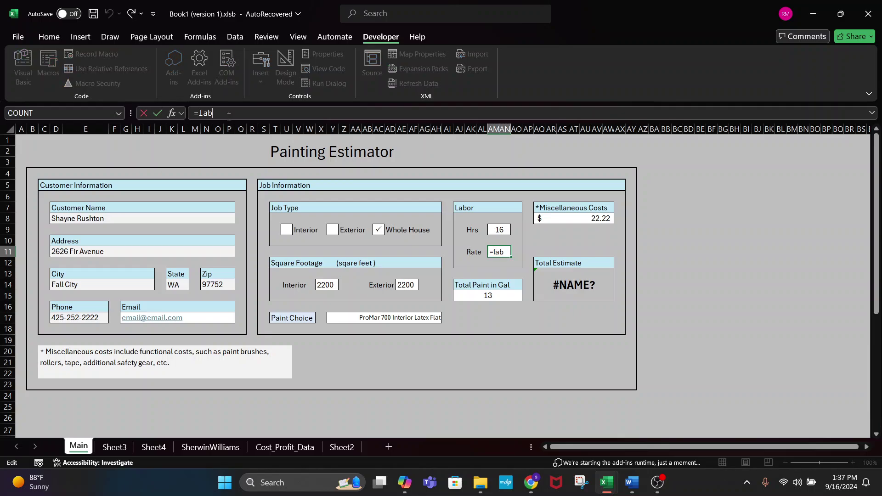
{"action": "type", "text": "o"}
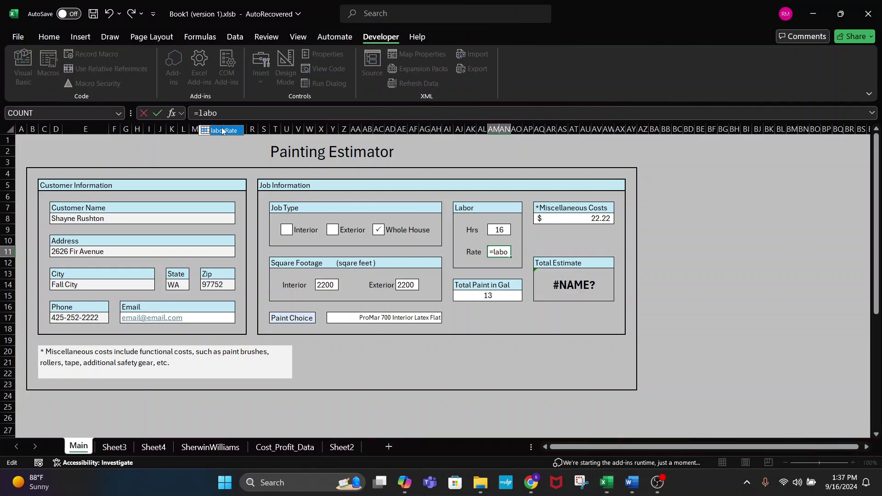
{"action": "double_click", "coordinate": [225, 128]}
{"action": "key", "text": "Return"}
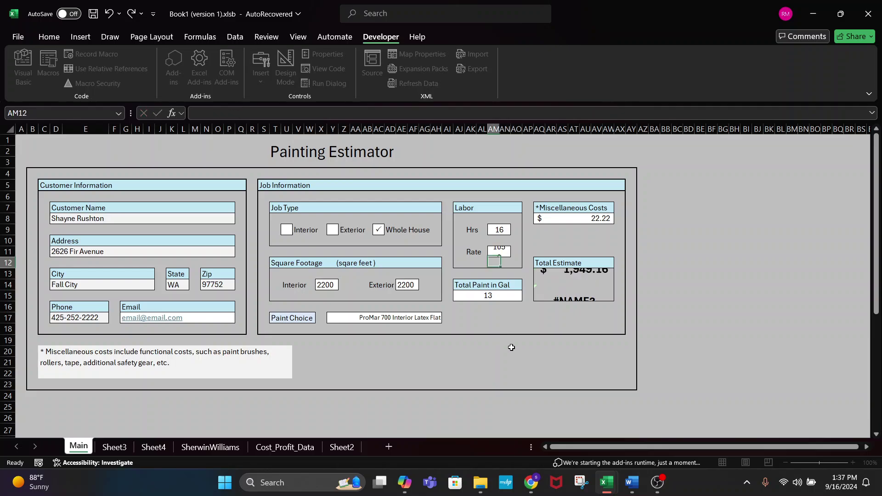
{"action": "left_click", "coordinate": [501, 253]}
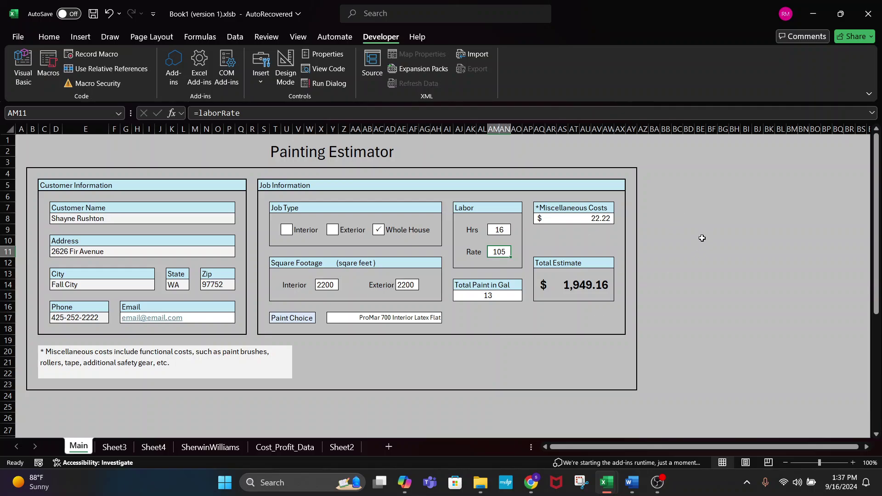
{"action": "left_click", "coordinate": [285, 446]}
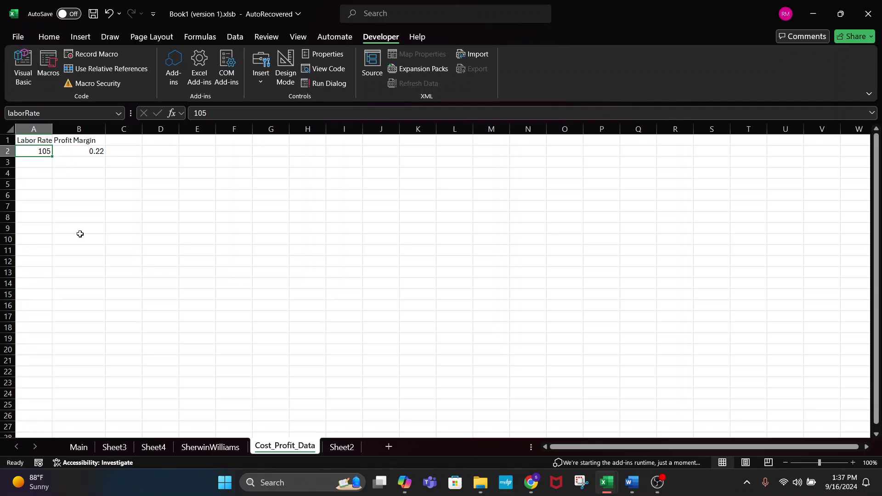
- Check the 0.22 Profit Margin in B2 next to the 105 labor rate on Cost_Profit_Data
{"action": "left_click", "coordinate": [74, 148]}
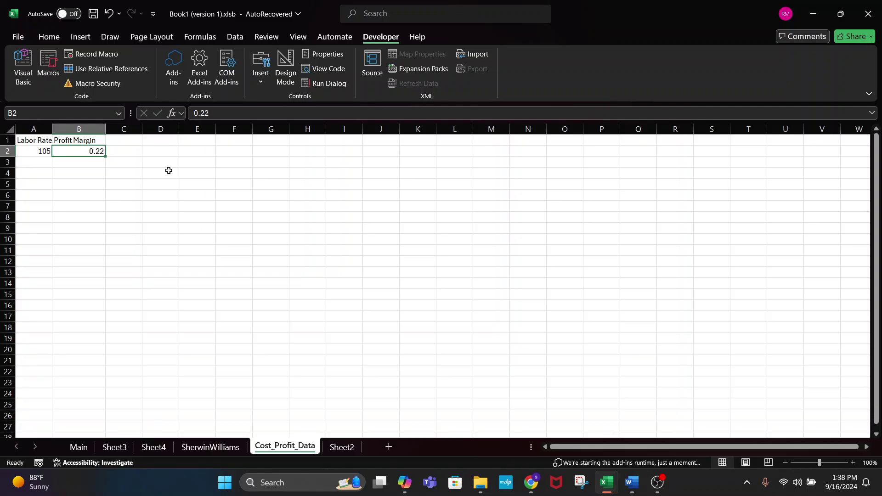
{"action": "left_click", "coordinate": [77, 448]}
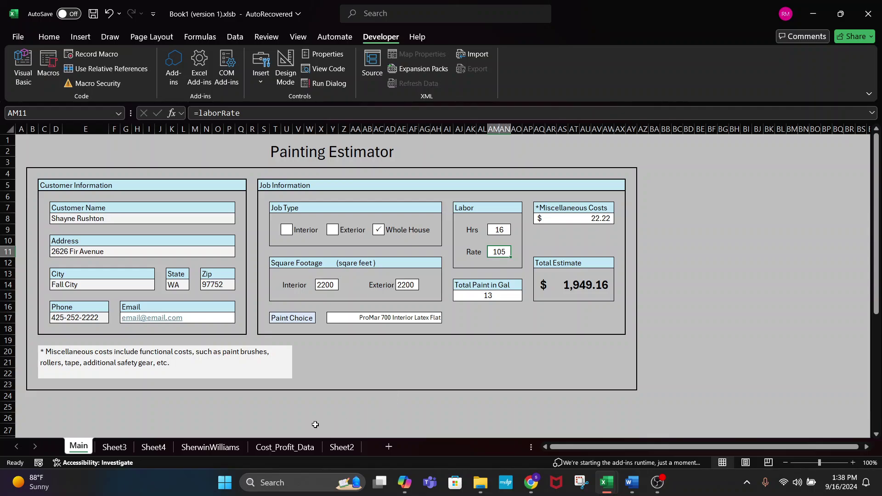
{"action": "left_click", "coordinate": [295, 446]}
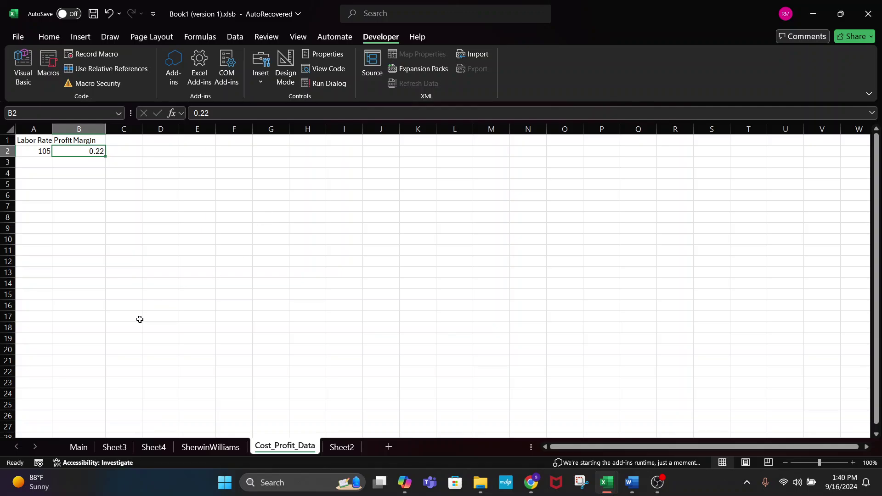
- Look over the Main estimator, then select the paint price cell C22 on Sheet2
{"action": "left_click", "coordinate": [78, 446]}
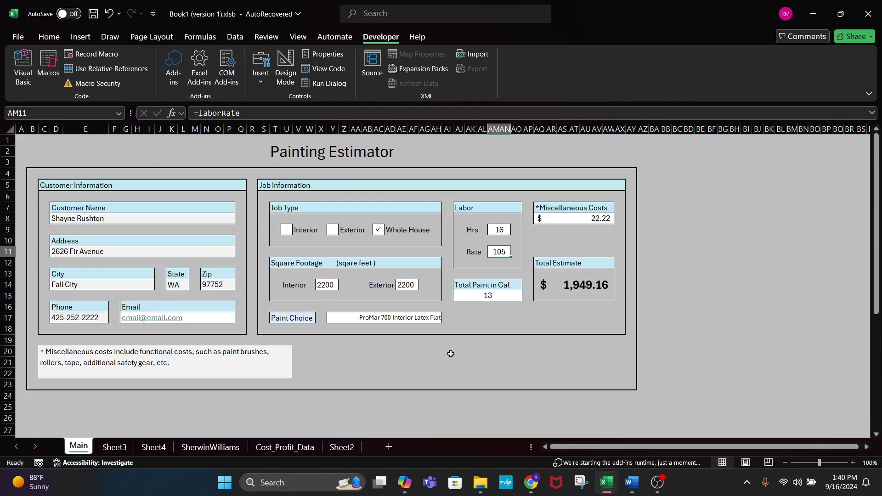
{"action": "left_click", "coordinate": [342, 447]}
{"action": "left_click", "coordinate": [120, 311]}
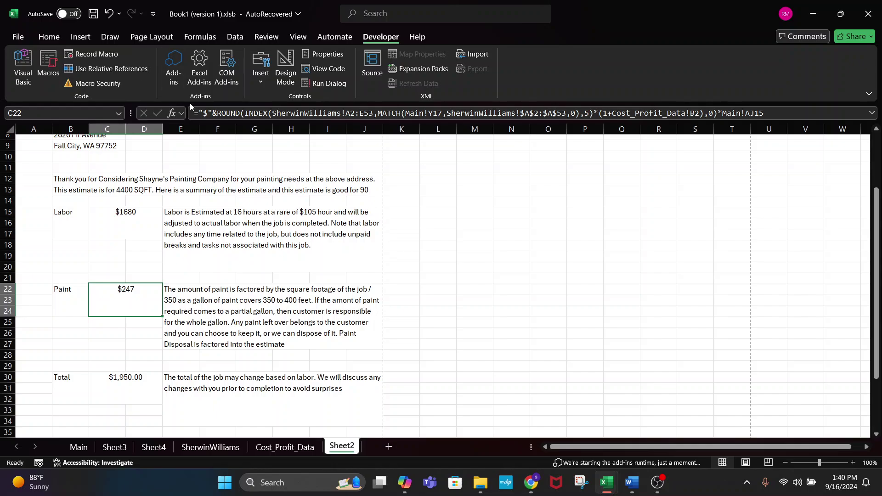
- Inspect the ROUND, INDEX and MATCH parts of C22's formula, then cancel the edit
{"action": "left_click", "coordinate": [208, 113]}
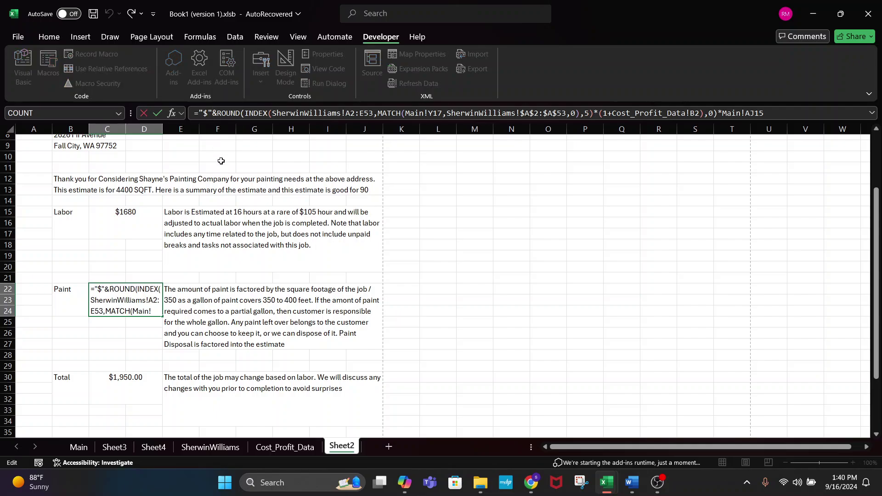
{"action": "key", "text": "BackSpace"}
{"action": "key", "text": "BackSpace"}
{"action": "key", "text": "Delete"}
{"action": "key", "text": "Delete"}
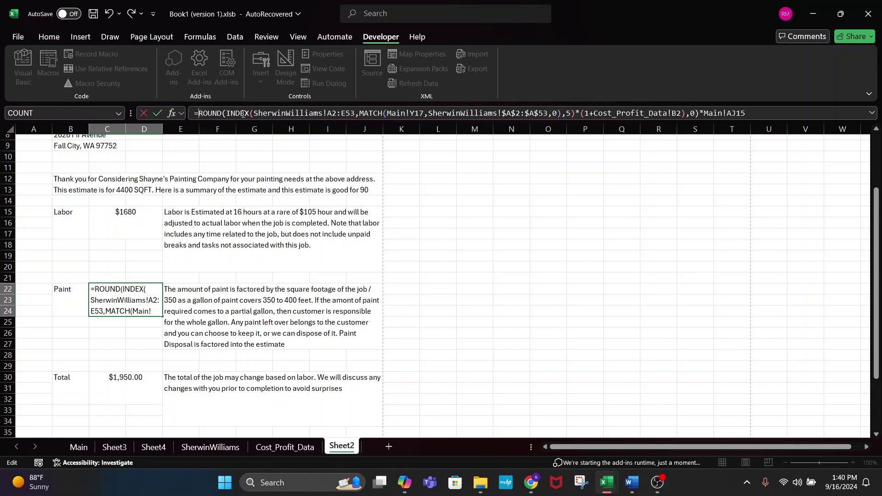
{"action": "left_click", "coordinate": [327, 113]}
{"action": "left_click", "coordinate": [452, 113]}
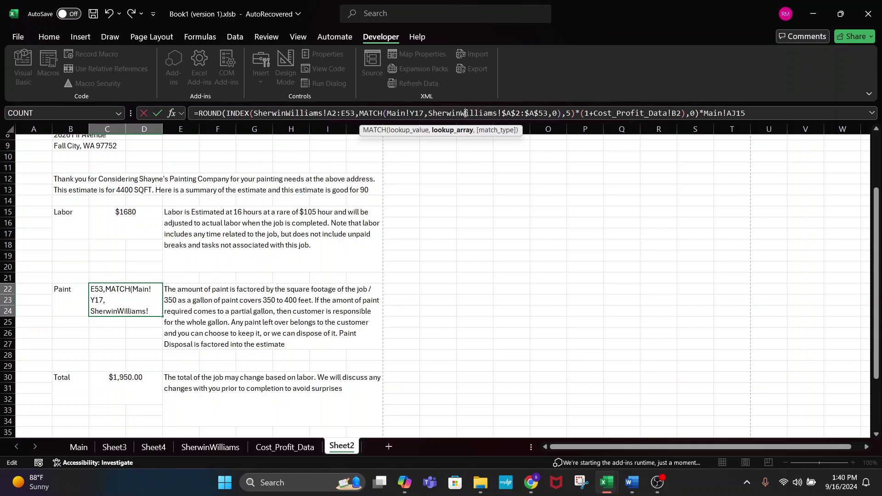
{"action": "left_click", "coordinate": [782, 114]}
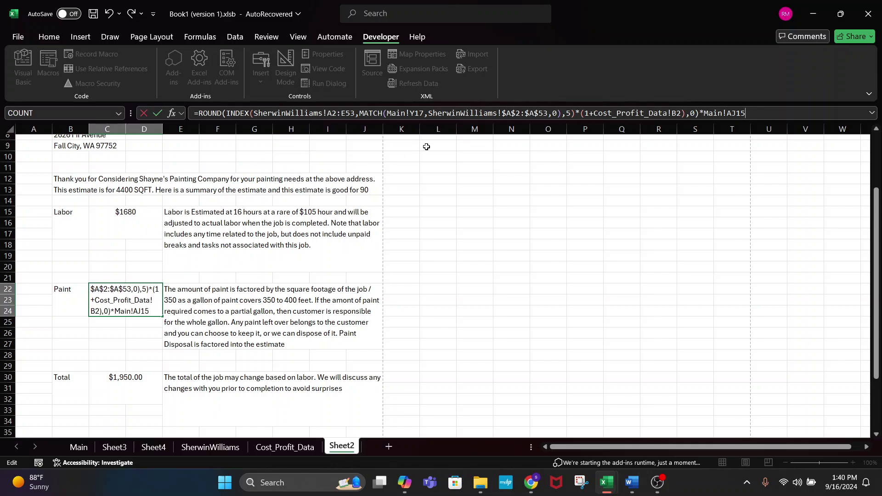
{"action": "left_click", "coordinate": [234, 114]}
{"action": "double_click", "coordinate": [366, 113]}
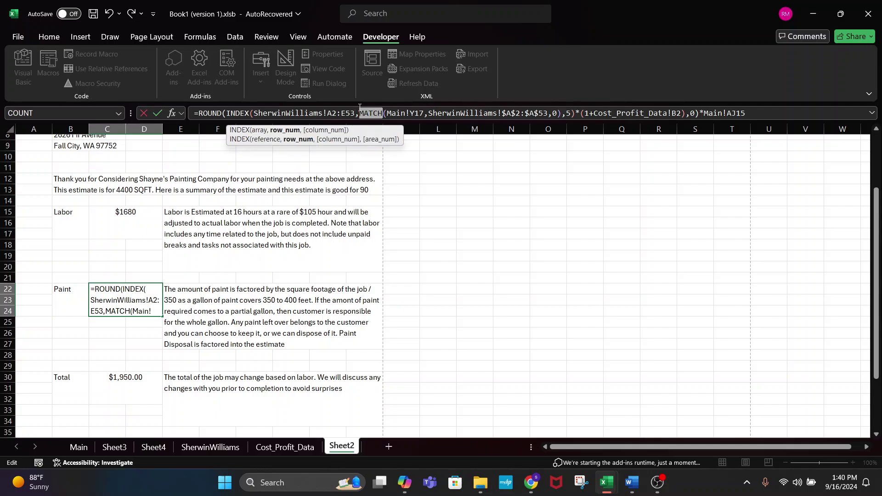
{"action": "double_click", "coordinate": [238, 113]}
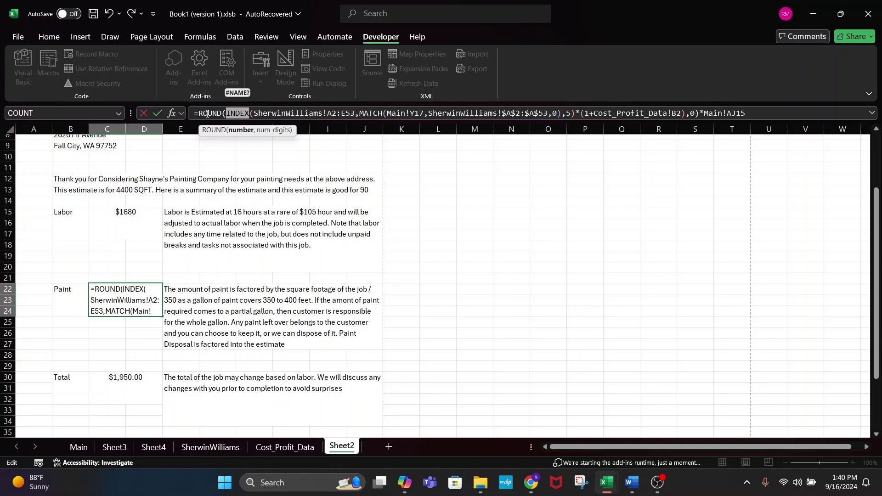
{"action": "double_click", "coordinate": [209, 113]}
{"action": "left_click", "coordinate": [211, 213]}
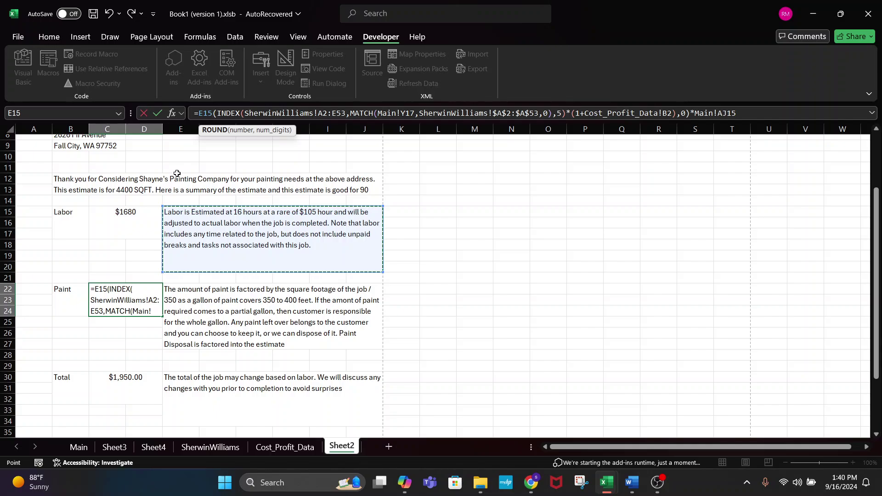
{"action": "key", "text": "Escape"}
- Look at the estimate intro sentence formula in B12 without changing it
{"action": "left_click", "coordinate": [177, 174]}
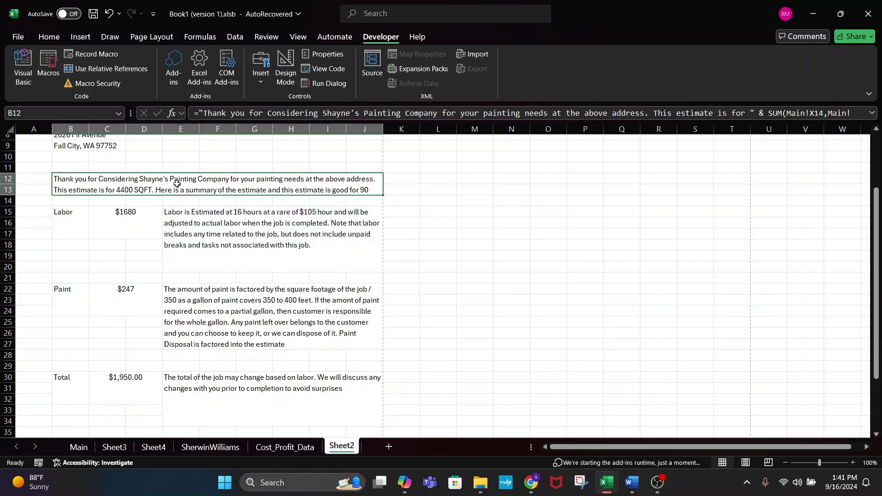
{"action": "left_click", "coordinate": [563, 118]}
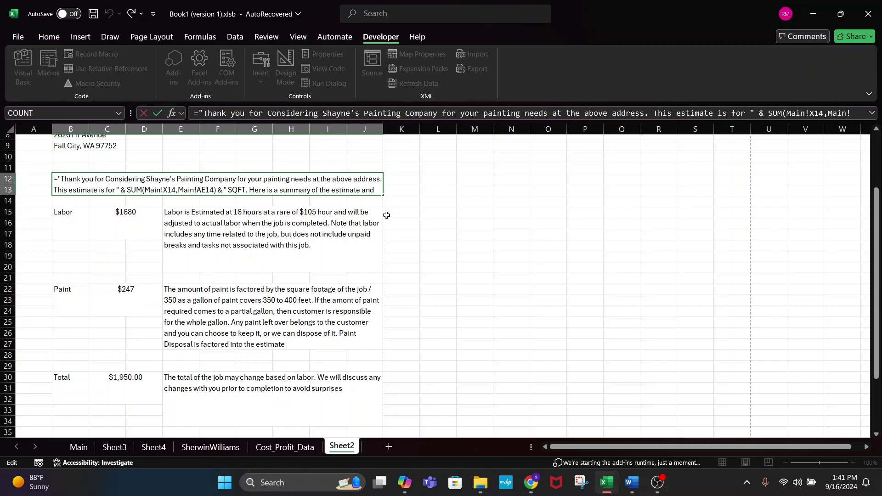
{"action": "key", "text": "Escape"}
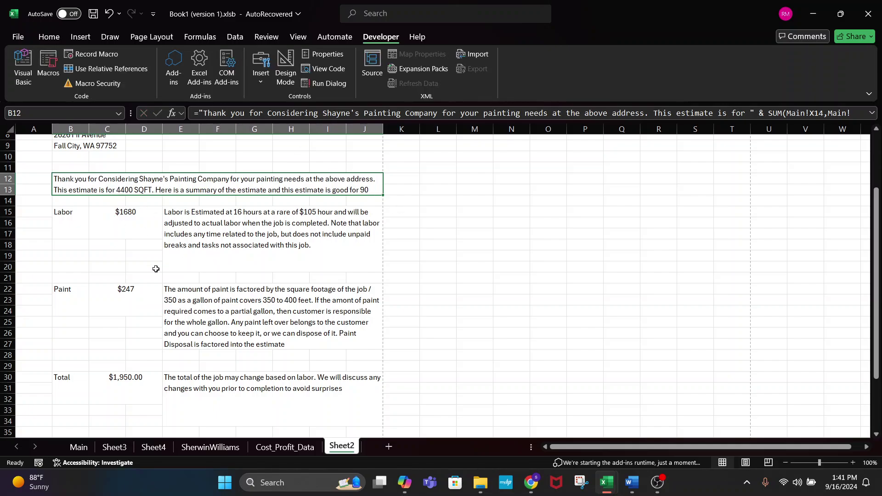
- Remove the "$"& prefix from C22's formula and accept Excel's suggested correction
{"action": "left_click", "coordinate": [126, 300]}
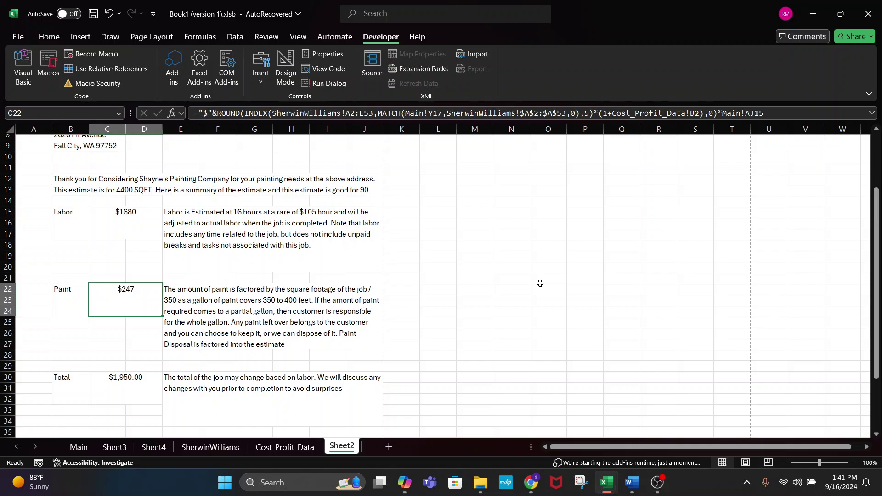
{"action": "left_click", "coordinate": [212, 116]}
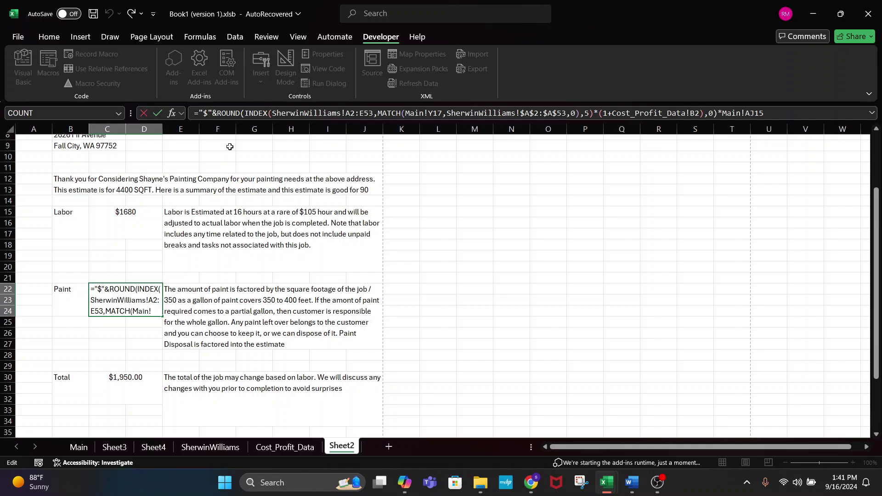
{"action": "key", "text": "BackSpace"}
{"action": "key", "text": "BackSpace"}
{"action": "key", "text": "BackSpace"}
{"action": "key", "text": "Return"}
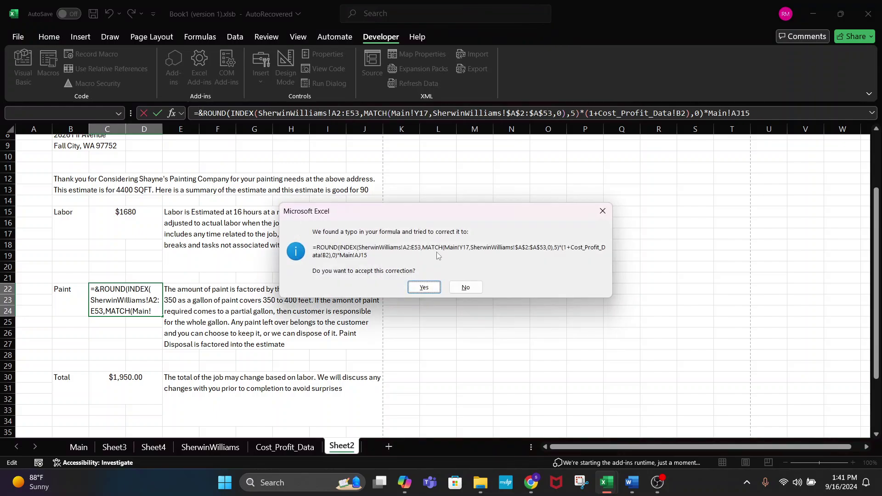
{"action": "left_click", "coordinate": [425, 287]}
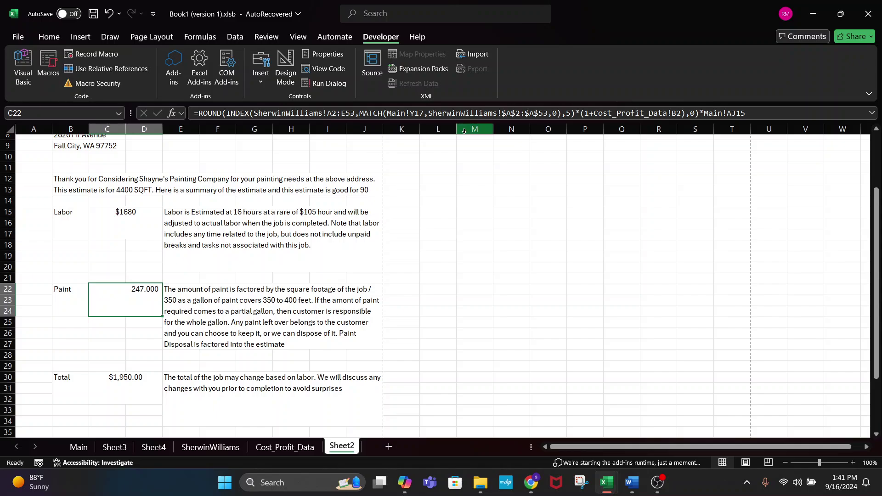
- Reopen C22's formula and select the SherwinWilliams sheet name inside INDEX
{"action": "left_click", "coordinate": [756, 113]}
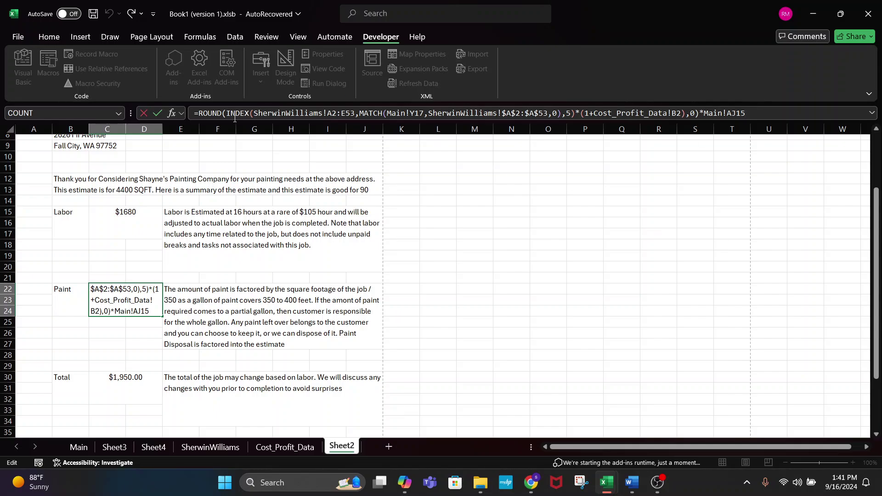
{"action": "left_click", "coordinate": [234, 118]}
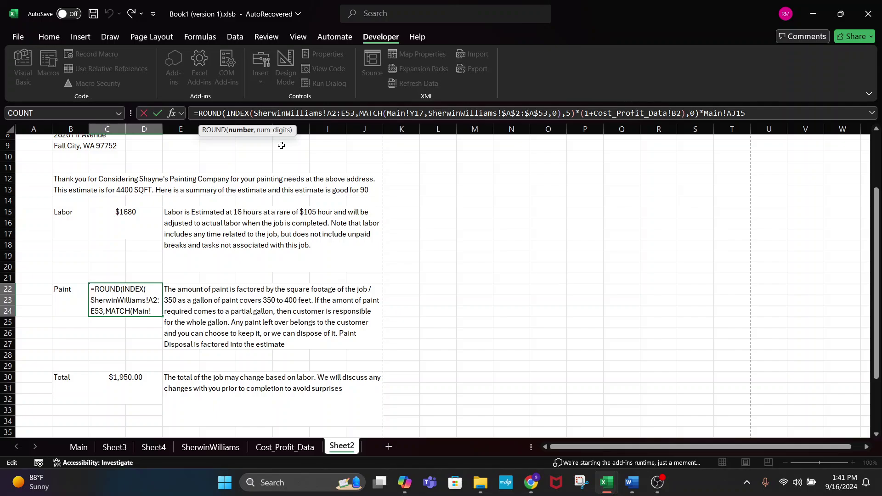
{"action": "triple_click", "coordinate": [235, 113]}
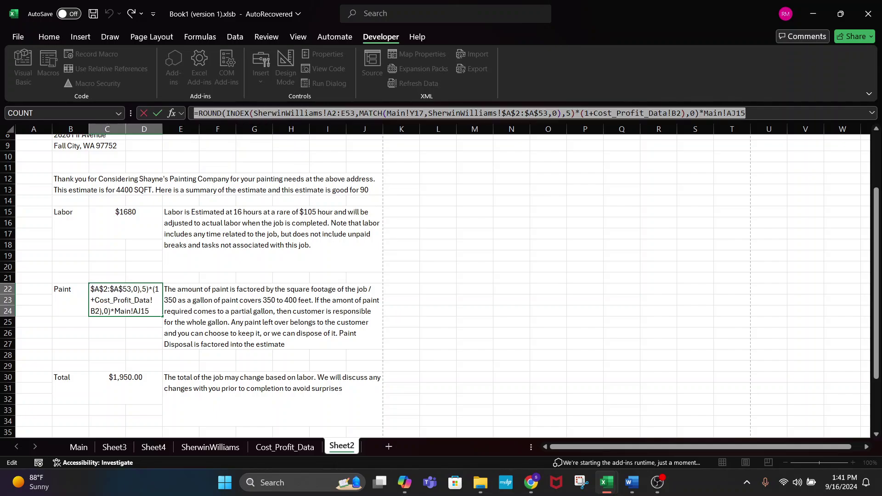
{"action": "left_click", "coordinate": [269, 113]}
{"action": "double_click", "coordinate": [268, 113]}
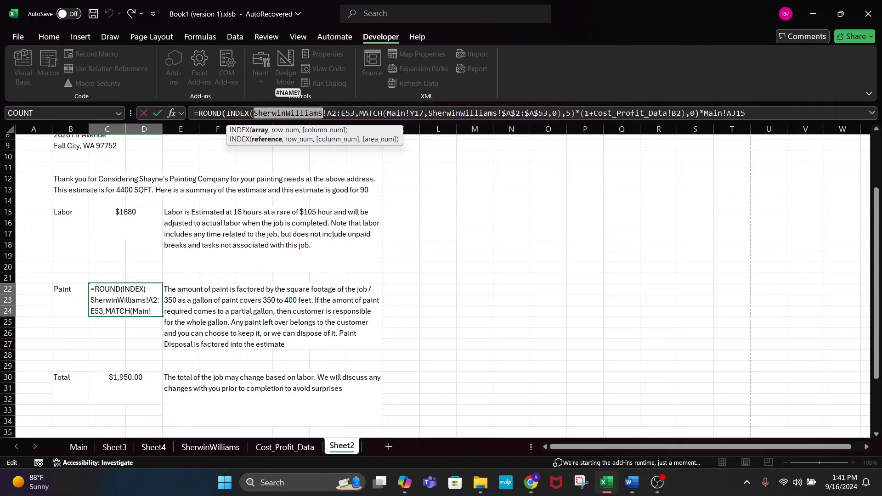
{"action": "key", "text": "Left"}
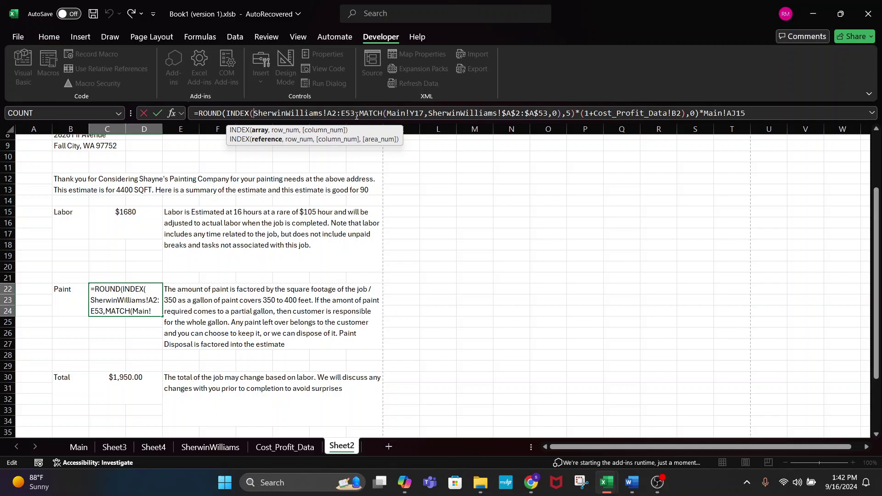
- Select the A2:E53 range inside INDEX to re-pick it on the SherwinWilliams sheet
{"action": "left_click_drag", "start_coordinate": [354, 113], "coordinate": [318, 113]}
{"action": "left_click", "coordinate": [323, 113]}
{"action": "left_click_drag", "start_coordinate": [323, 113], "coordinate": [258, 113]}
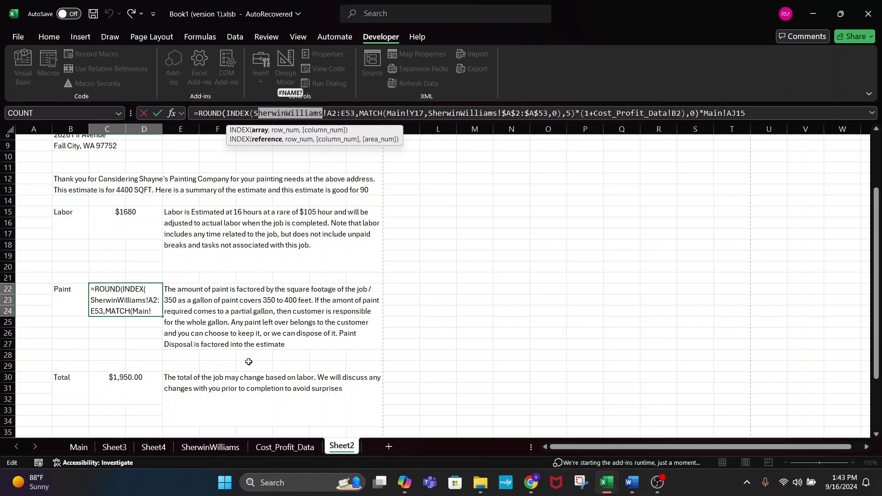
{"action": "left_click", "coordinate": [355, 115]}
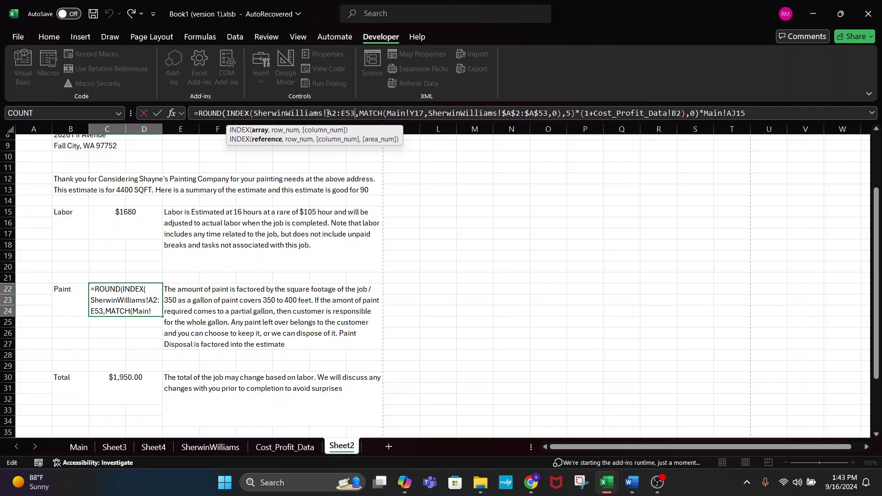
{"action": "left_click_drag", "start_coordinate": [327, 113], "coordinate": [356, 114]}
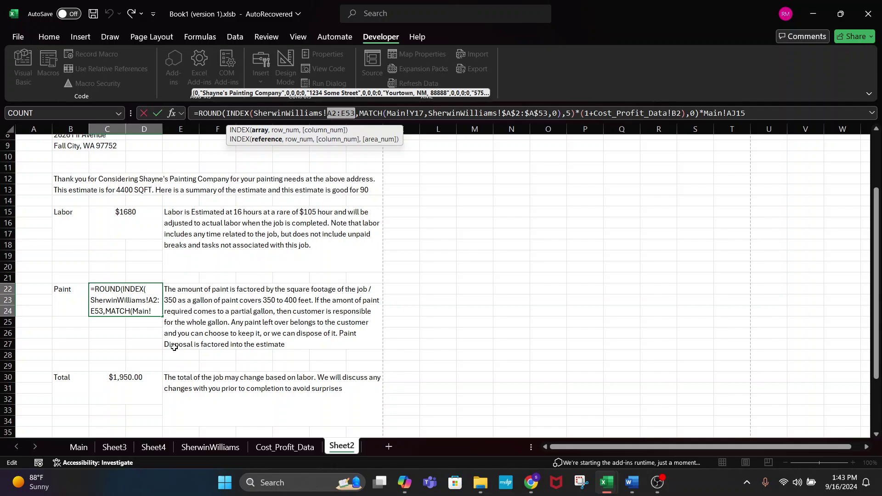
{"action": "left_click", "coordinate": [209, 449]}
{"action": "scroll", "coordinate": [184, 221], "scroll_direction": "up", "scroll_amount": 3}
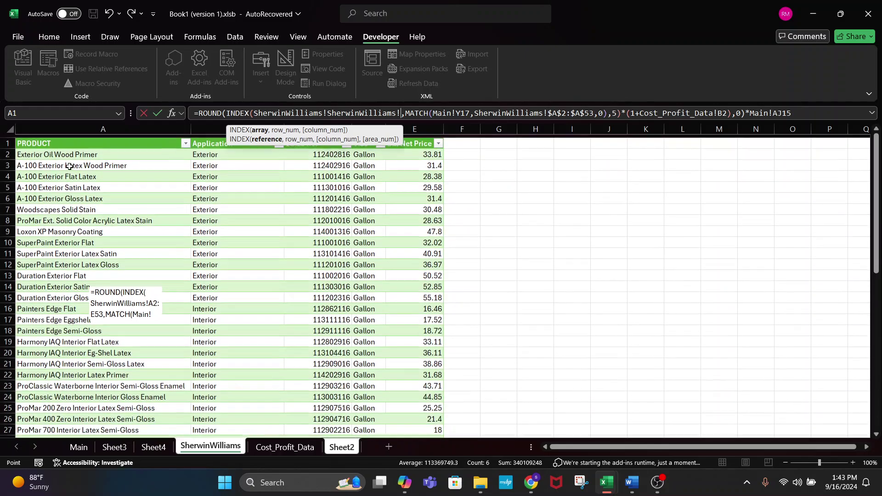
- Commit the INDEX reference to A2, then select the whole SherwinWilliams price table
{"action": "left_click", "coordinate": [38, 151]}
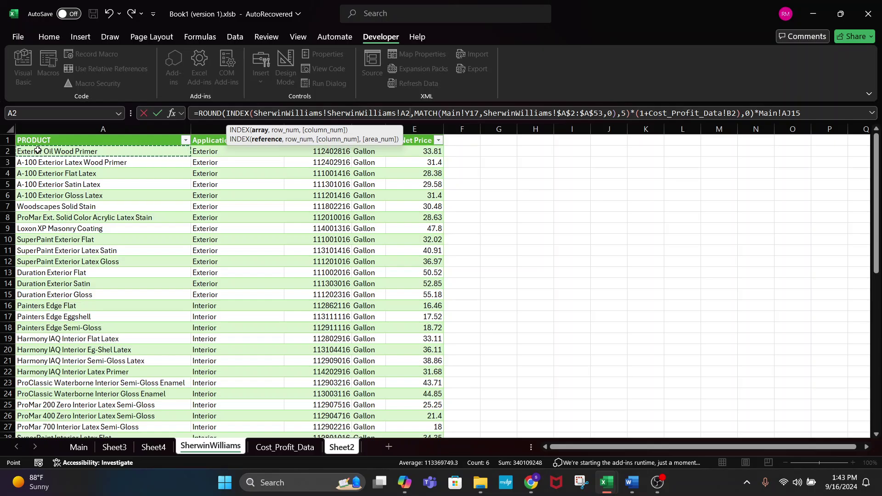
{"action": "key", "text": "Return"}
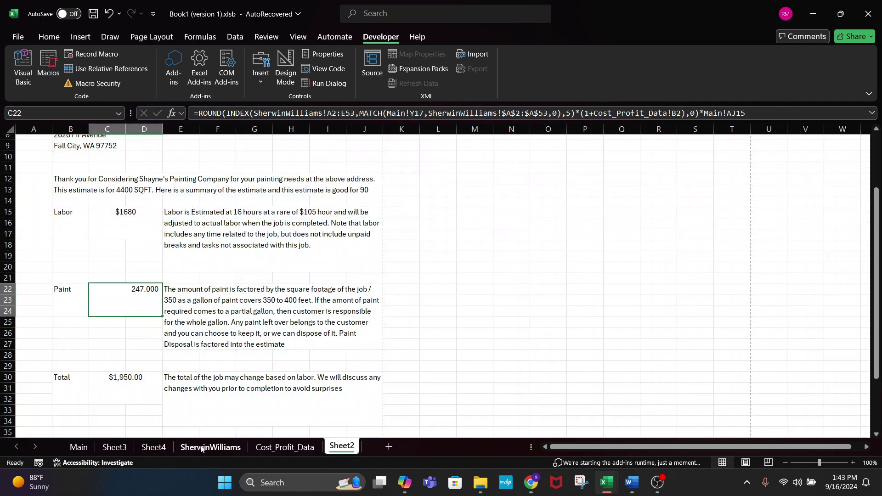
{"action": "left_click", "coordinate": [202, 448]}
{"action": "left_click", "coordinate": [82, 150]}
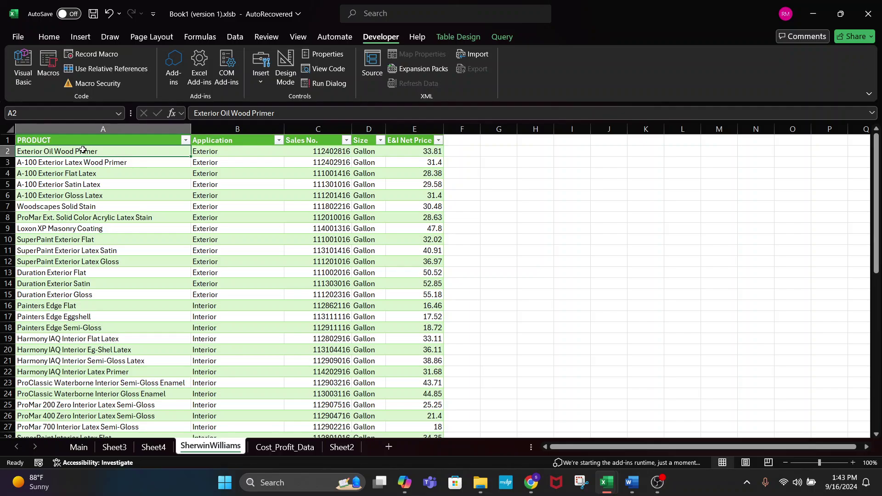
{"action": "key", "text": "ctrl+shift+Right"}
{"action": "key", "text": "ctrl+shift+Down"}
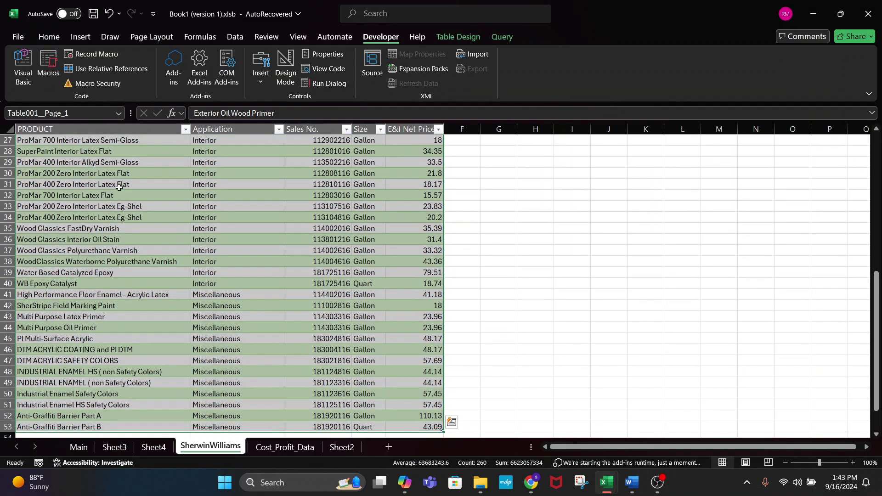
- Browse the price table, selecting E8, A2:E11, then the full table from A2
{"action": "scroll", "coordinate": [159, 228], "scroll_direction": "up", "scroll_amount": 9}
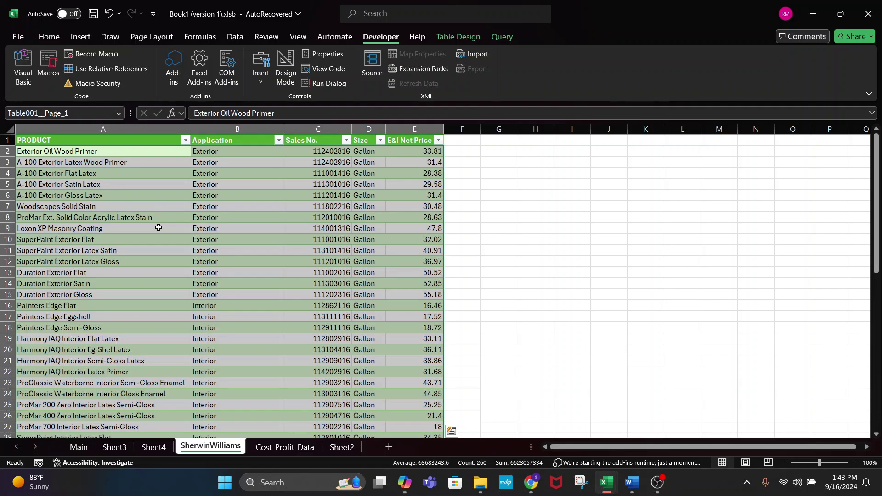
{"action": "scroll", "coordinate": [158, 228], "scroll_direction": "down", "scroll_amount": 15}
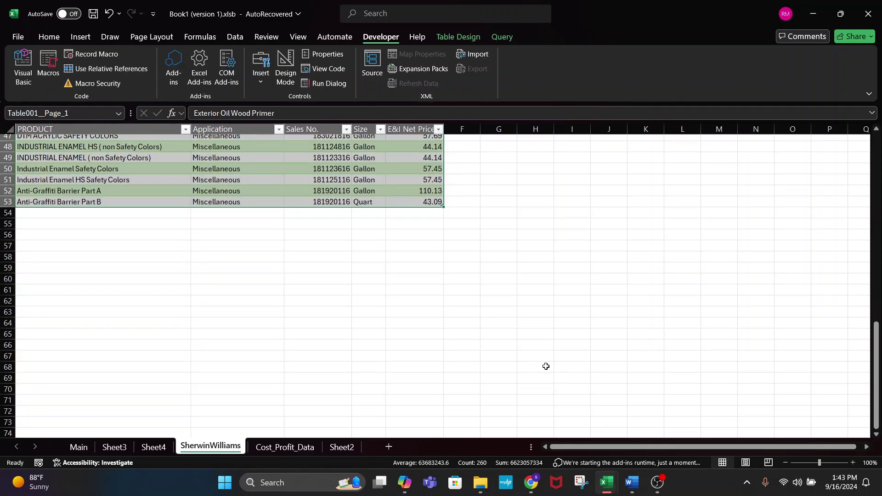
{"action": "scroll", "coordinate": [478, 262], "scroll_direction": "up", "scroll_amount": 15}
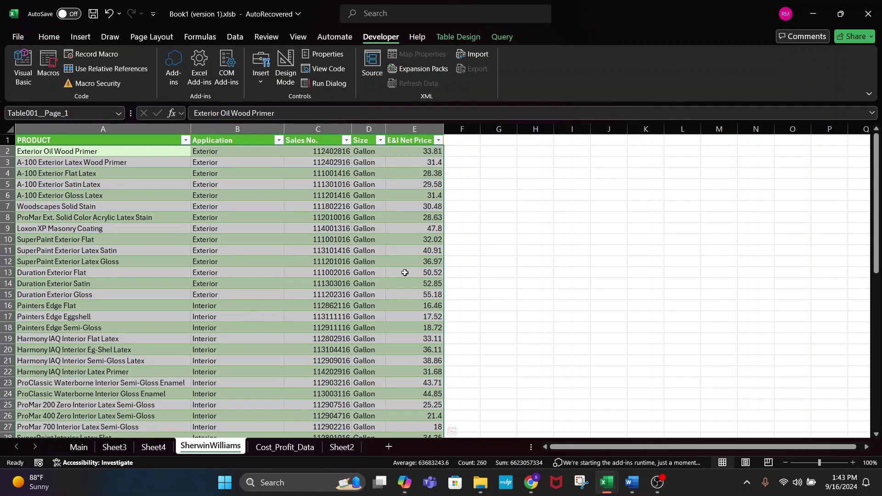
{"action": "left_click", "coordinate": [390, 213]}
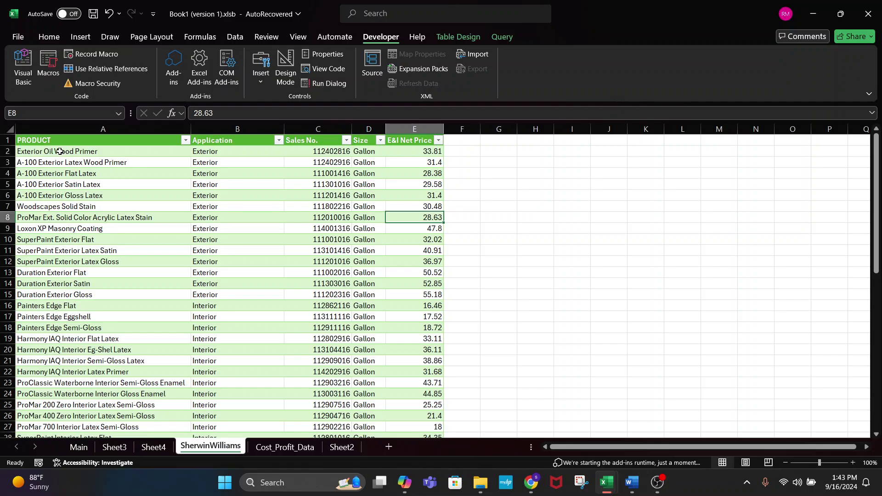
{"action": "left_click_drag", "start_coordinate": [59, 152], "coordinate": [395, 248]}
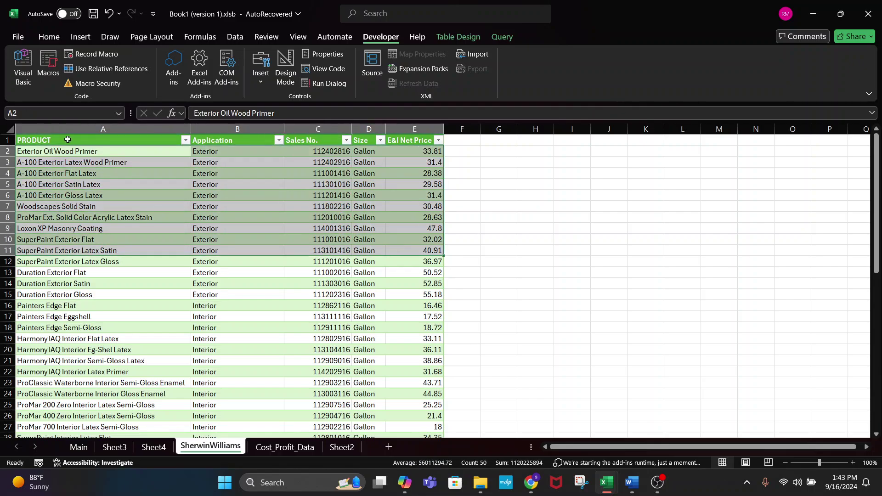
{"action": "left_click", "coordinate": [62, 151]}
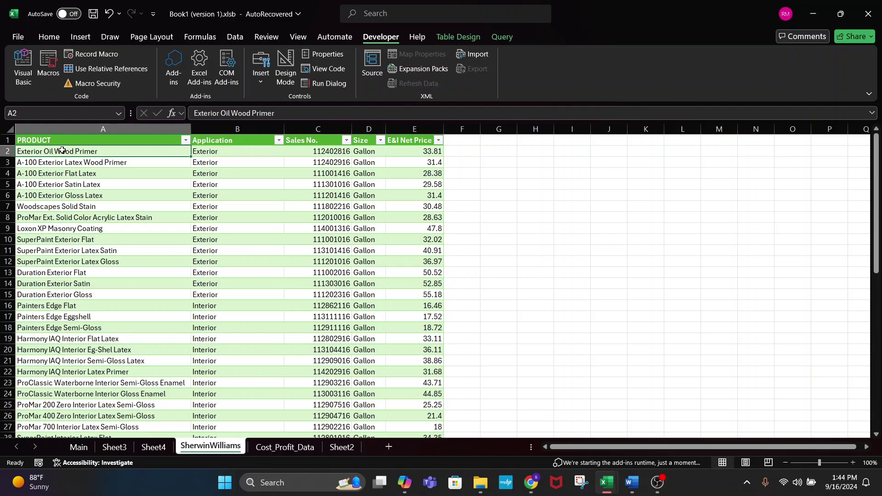
{"action": "key", "text": "ctrl+Right"}
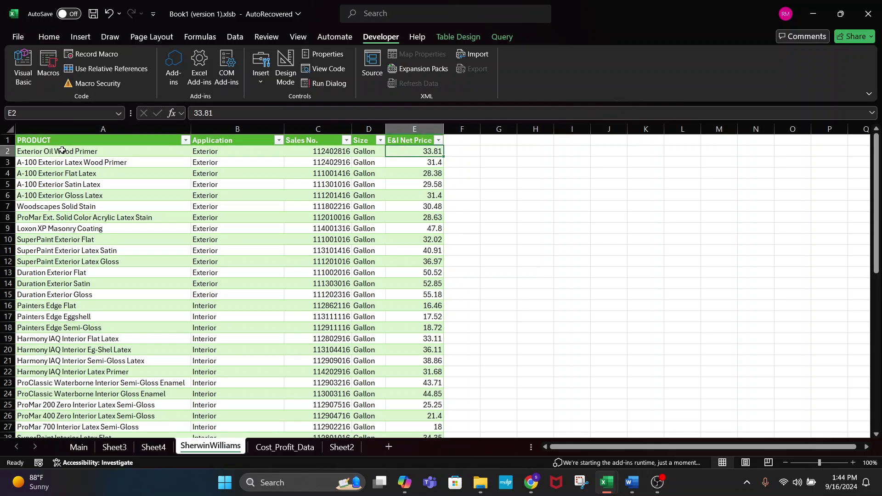
{"action": "key", "text": "ctrl+Left"}
{"action": "key", "text": "ctrl+shift+Right"}
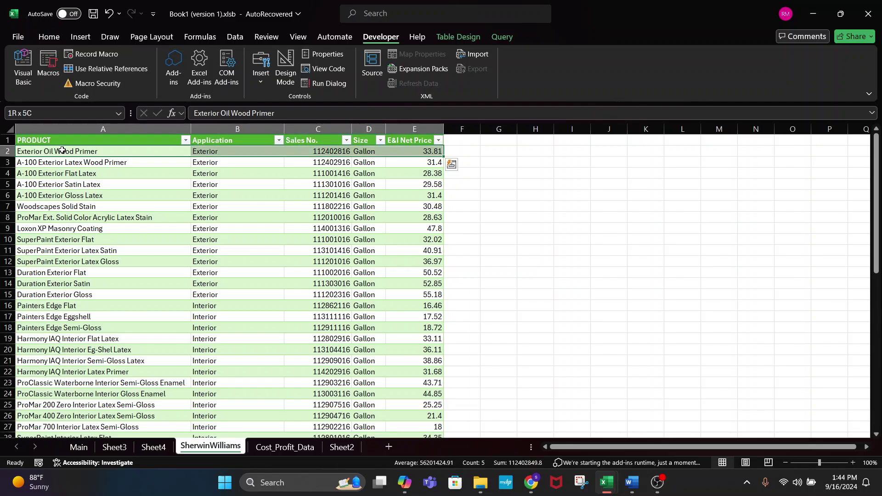
{"action": "key", "text": "ctrl+shift+Down"}
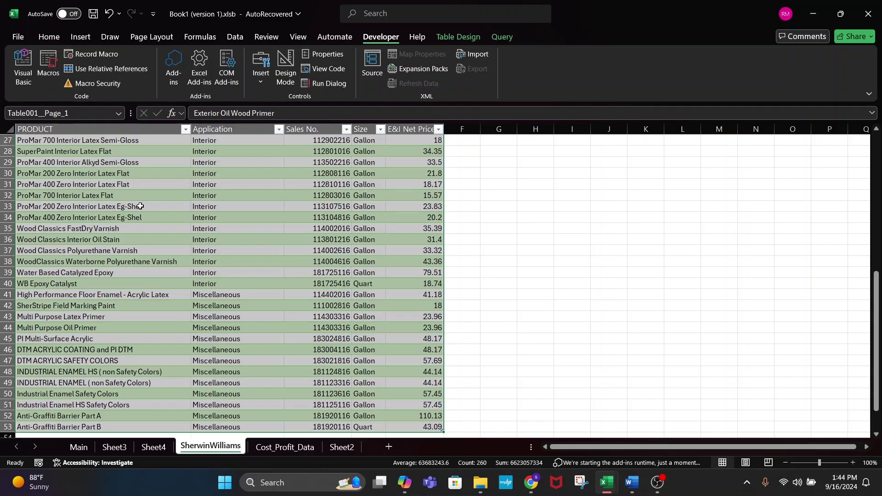
{"action": "scroll", "coordinate": [169, 230], "scroll_direction": "up", "scroll_amount": 9}
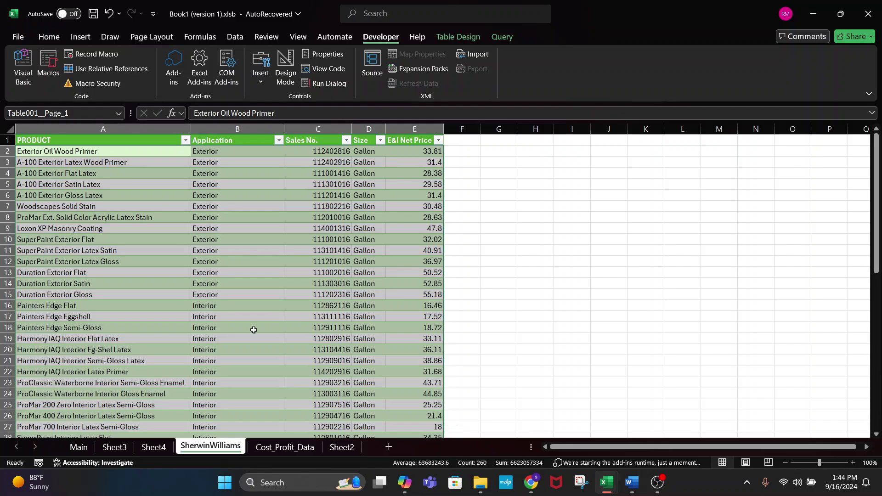
- Open the Accessibility Assistant, then view the Main sheet's Total Estimate formula
{"action": "left_click", "coordinate": [87, 463]}
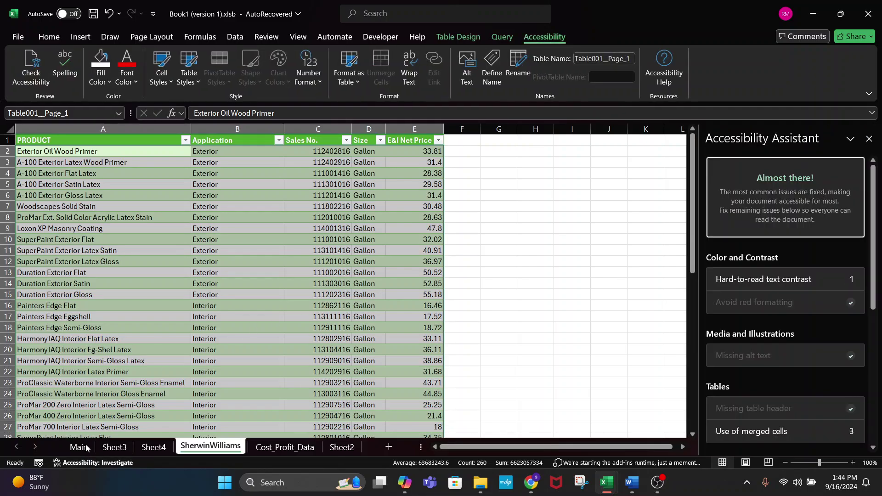
{"action": "left_click", "coordinate": [78, 447]}
{"action": "left_click", "coordinate": [567, 275]}
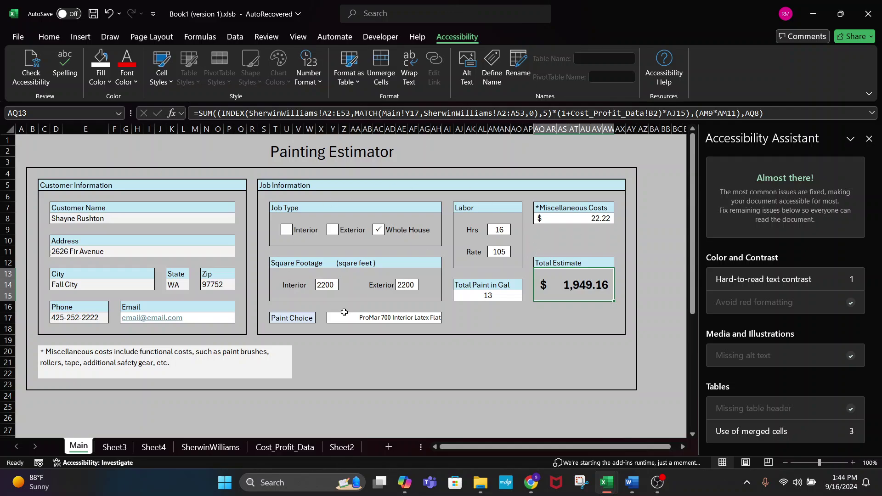
- On Sheet2, open C22's formula and highlight its INDEX range and MATCH function
{"action": "left_click", "coordinate": [338, 449]}
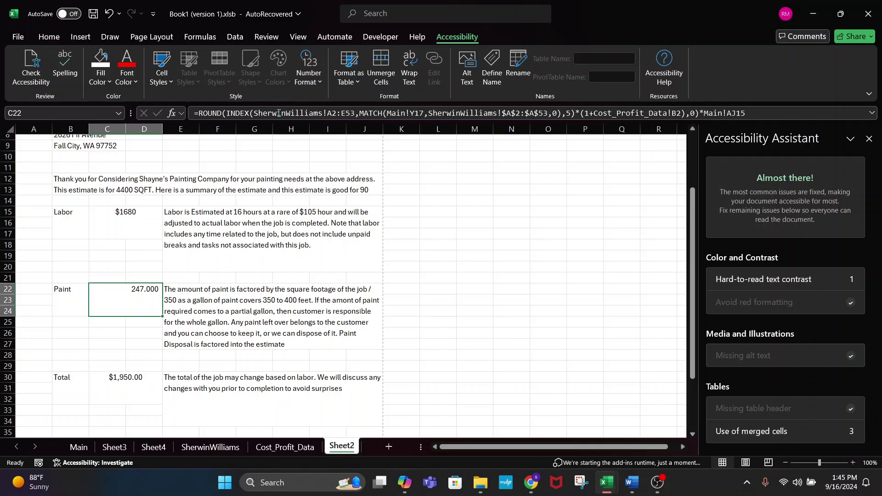
{"action": "double_click", "coordinate": [237, 113]}
{"action": "left_click", "coordinate": [350, 113]}
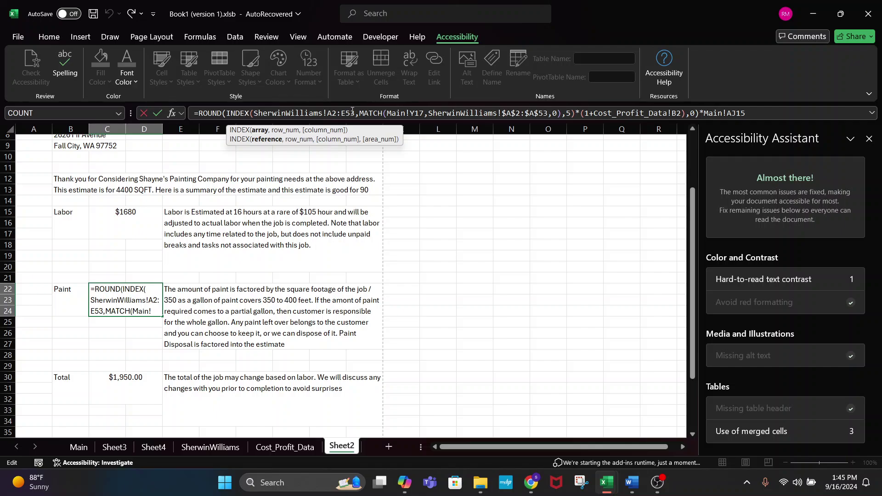
{"action": "left_click_drag", "start_coordinate": [350, 113], "coordinate": [294, 113]}
{"action": "double_click", "coordinate": [371, 113]}
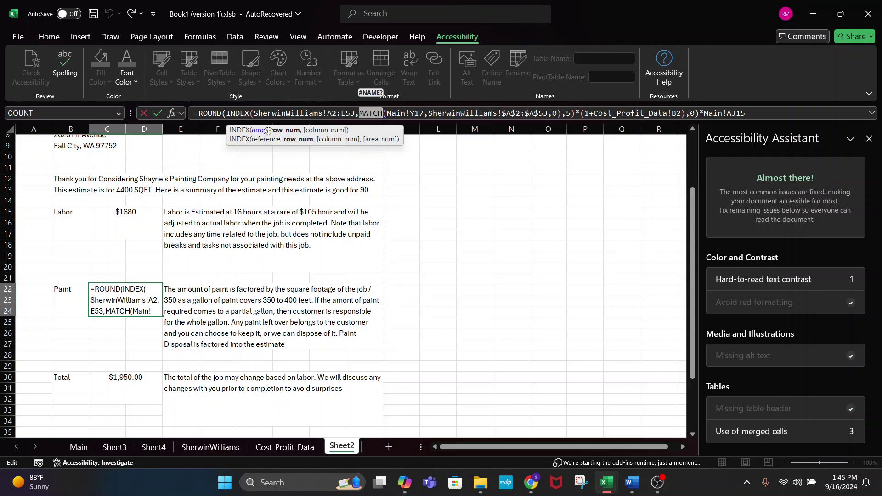
{"action": "left_click", "coordinate": [368, 113]}
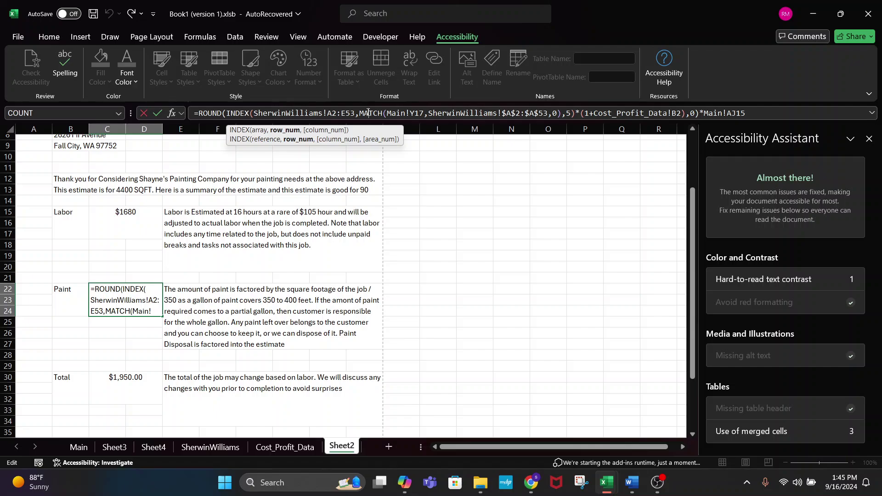
- Check Loxon XP Masonry Coating, then highlight C22's MATCH part and confirm it at 247.000
{"action": "left_click", "coordinate": [210, 447]}
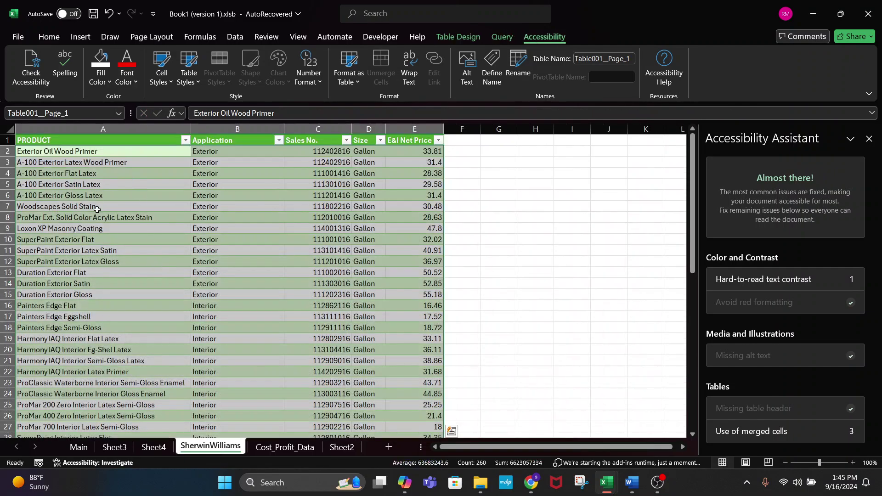
{"action": "left_click", "coordinate": [32, 228]}
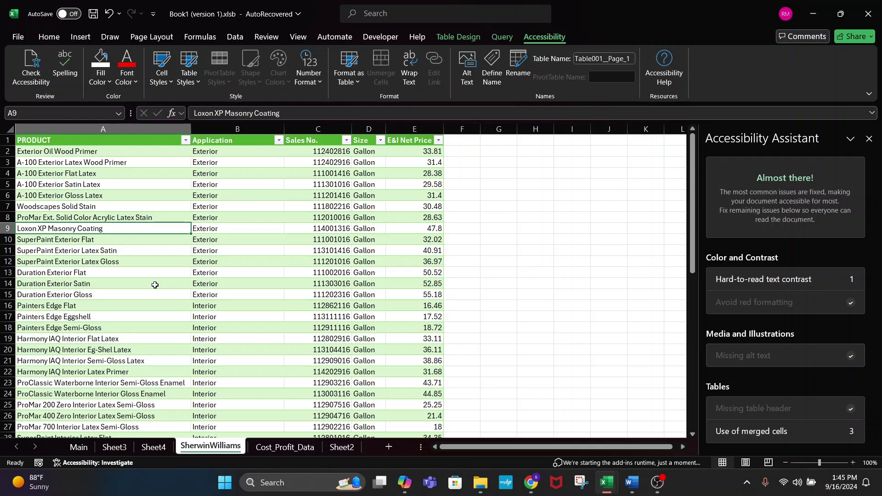
{"action": "left_click", "coordinate": [342, 452]}
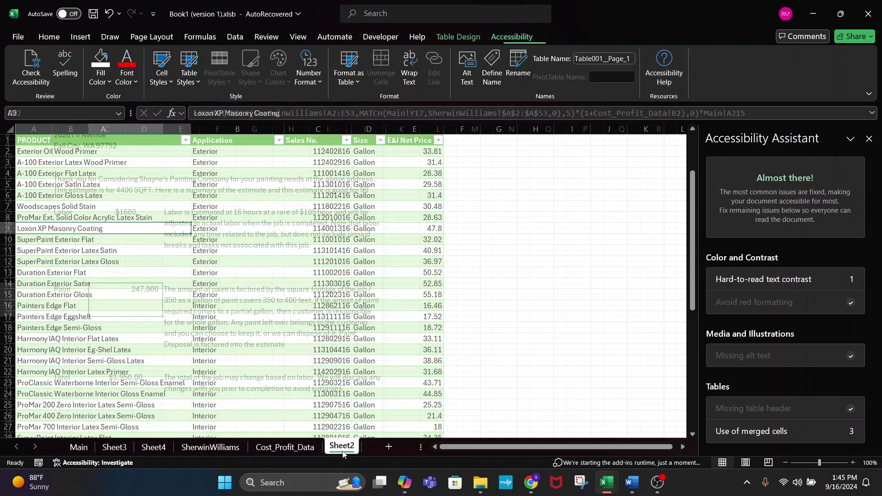
{"action": "left_click", "coordinate": [378, 113]}
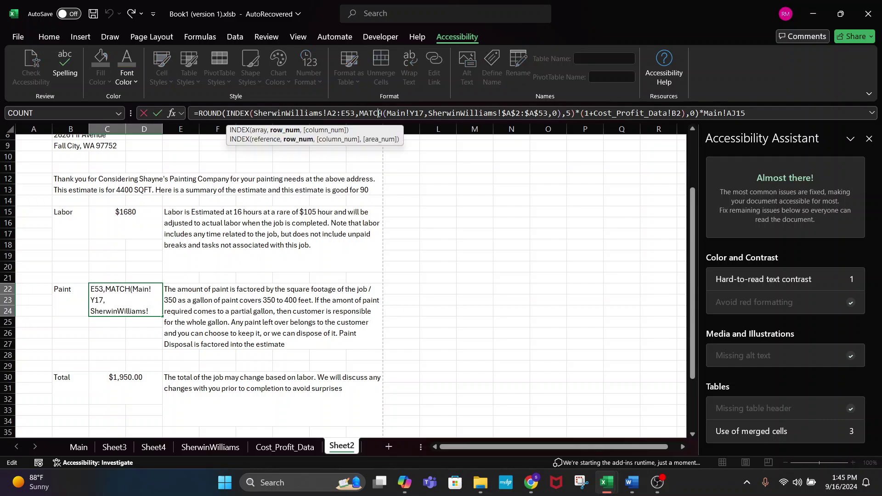
{"action": "left_click_drag", "start_coordinate": [378, 113], "coordinate": [561, 113]}
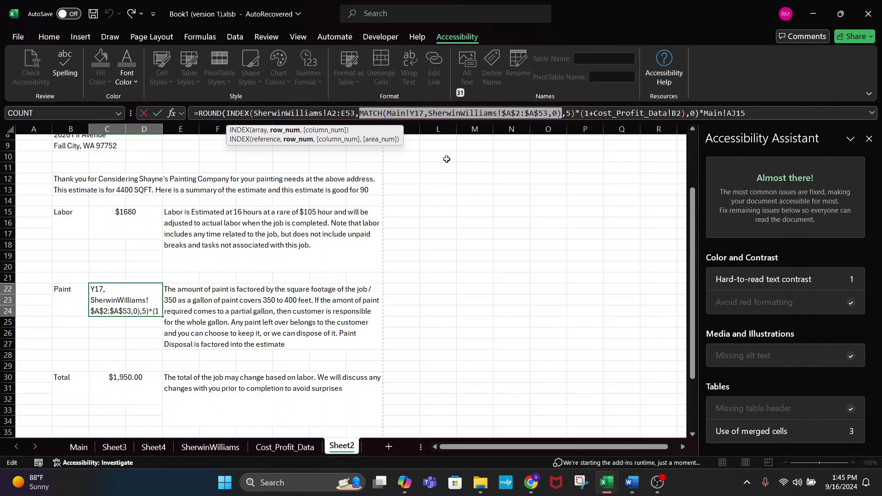
{"action": "key", "text": "ctrl+Return"}
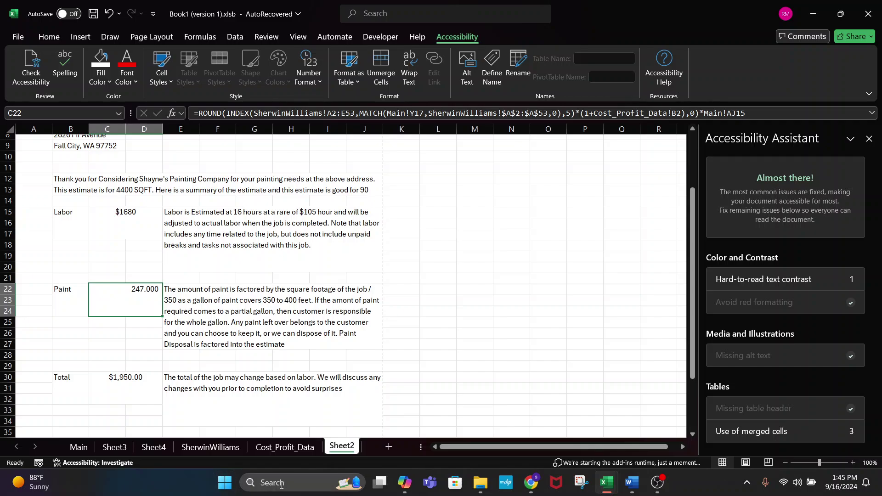
{"action": "left_click", "coordinate": [232, 449]}
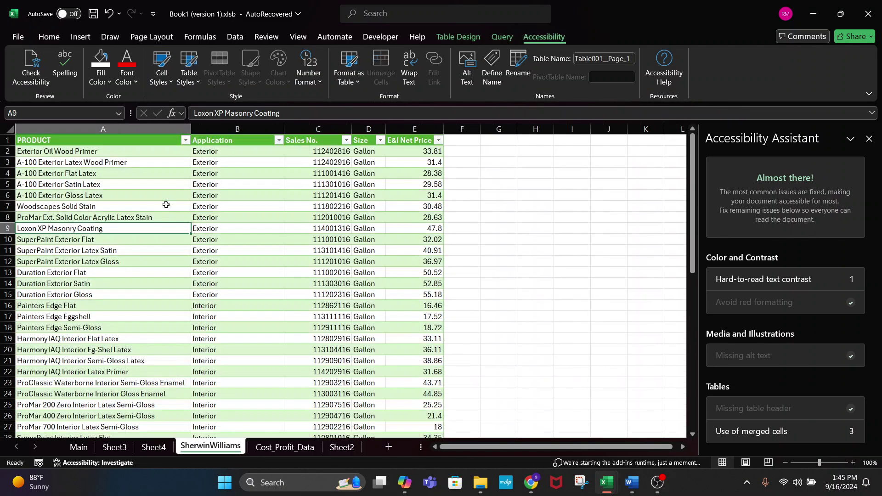
- Select the SherwinWilliams product table from A2 down to row 53 and scroll through it
{"action": "left_click", "coordinate": [100, 152]}
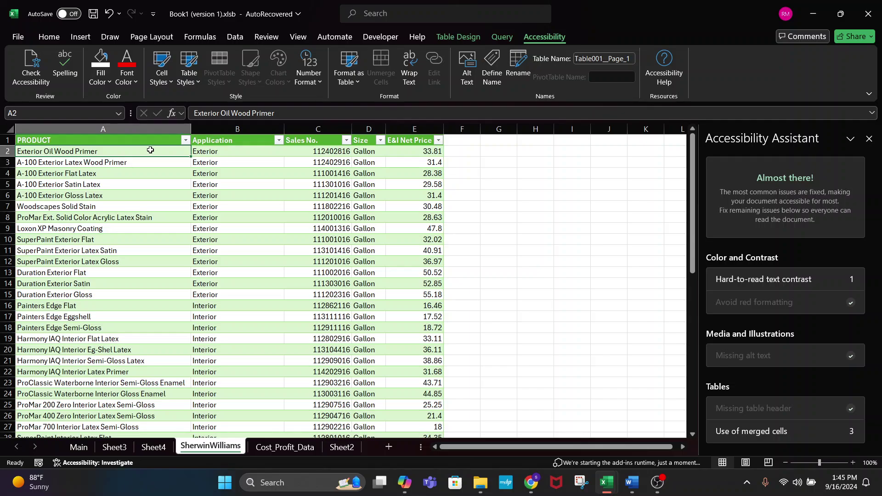
{"action": "key", "text": "Down"}
{"action": "left_click", "coordinate": [150, 150]}
{"action": "key", "text": "ctrl+shift+Right"}
{"action": "key", "text": "ctrl+shift+Down"}
{"action": "scroll", "coordinate": [205, 216], "scroll_direction": "up", "scroll_amount": 9}
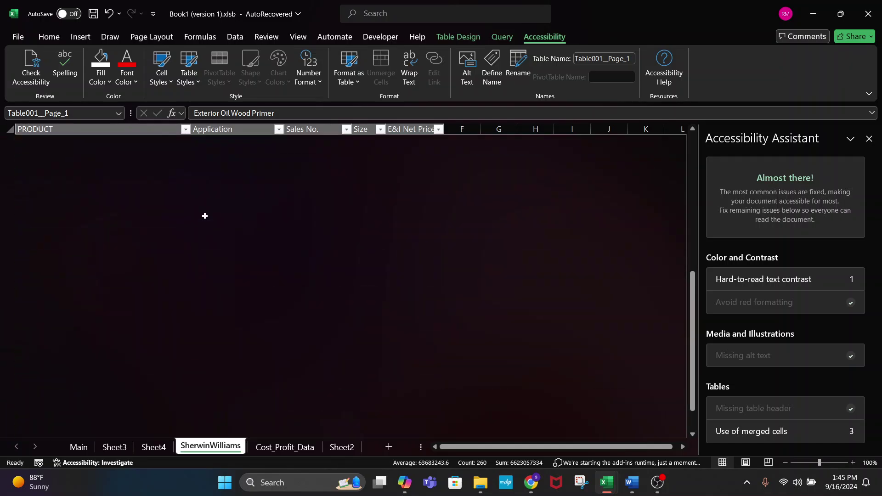
{"action": "scroll", "coordinate": [210, 235], "scroll_direction": "down", "scroll_amount": 4}
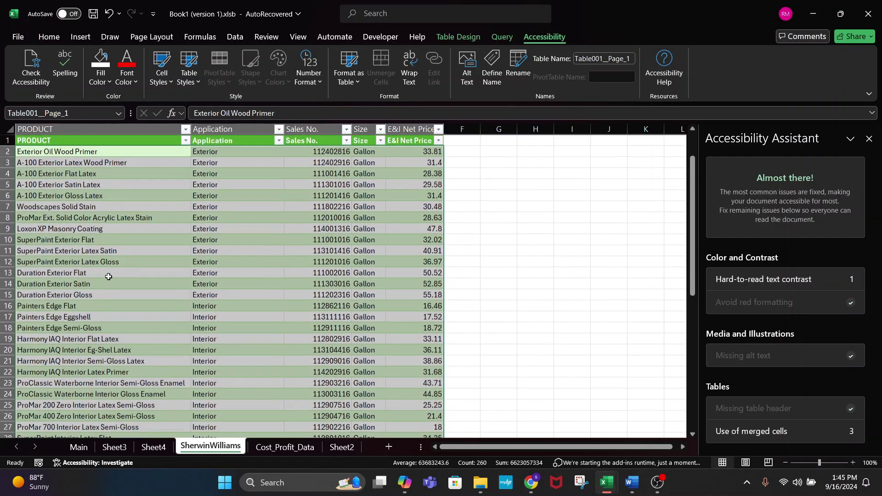
{"action": "scroll", "coordinate": [123, 363], "scroll_direction": "down", "scroll_amount": 3}
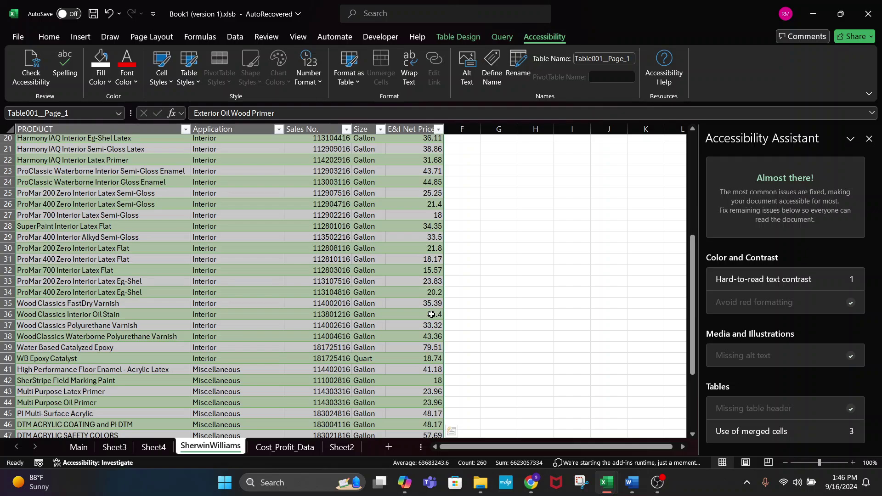
- Check interior products in A33, A39 and Harmony IAQ Interior Flat Latex in A19, unchanged
{"action": "left_click", "coordinate": [139, 282]}
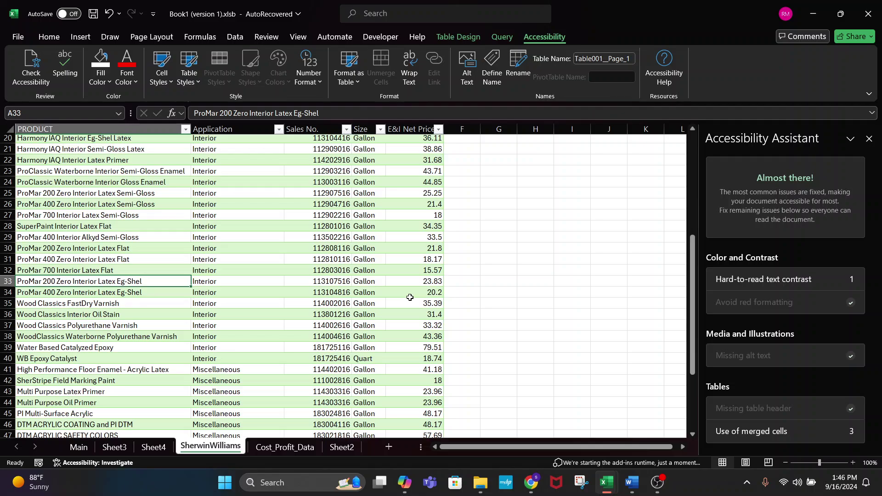
{"action": "left_click", "coordinate": [160, 350]}
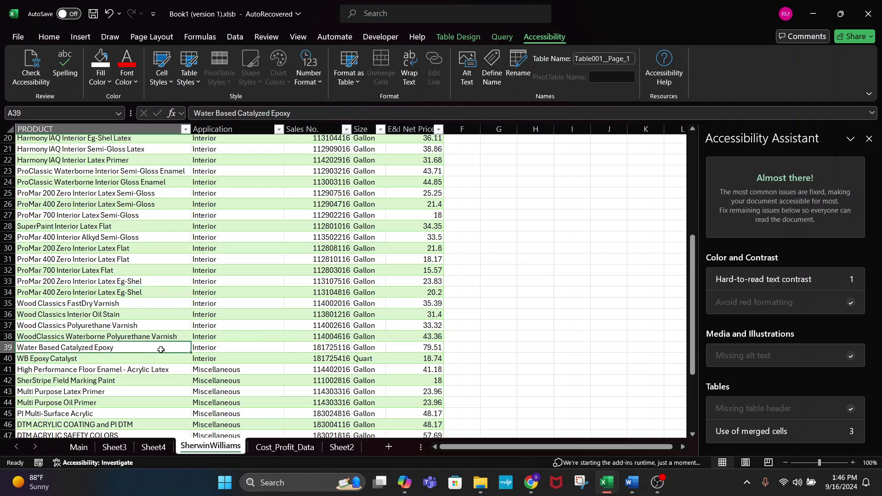
{"action": "scroll", "coordinate": [160, 350], "scroll_direction": "up", "scroll_amount": 2}
{"action": "left_click", "coordinate": [80, 188]}
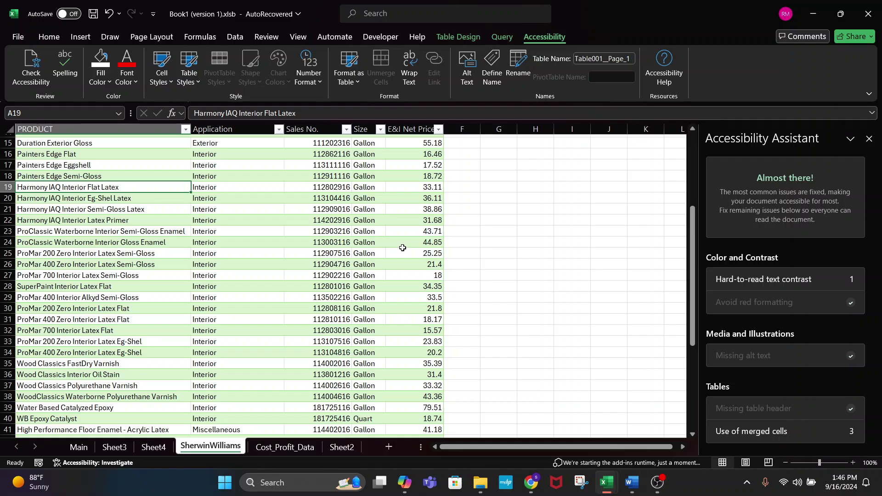
{"action": "double_click", "coordinate": [124, 187]}
{"action": "left_click_drag", "start_coordinate": [124, 187], "coordinate": [17, 187]}
{"action": "key", "text": "ctrl+c"}
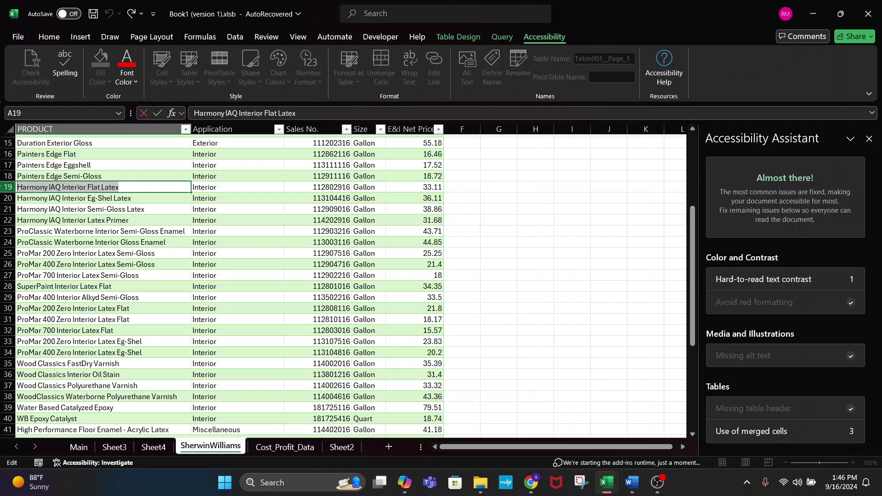
{"action": "key", "text": "Escape"}
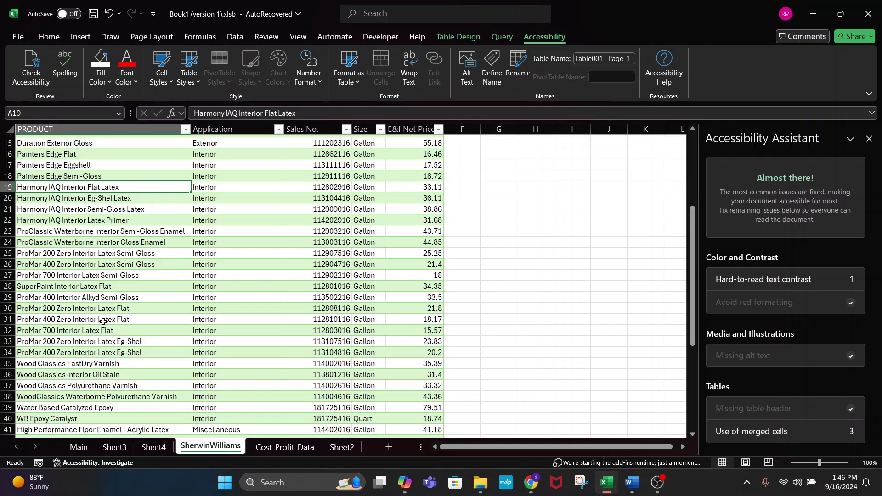
{"action": "left_click", "coordinate": [341, 448]}
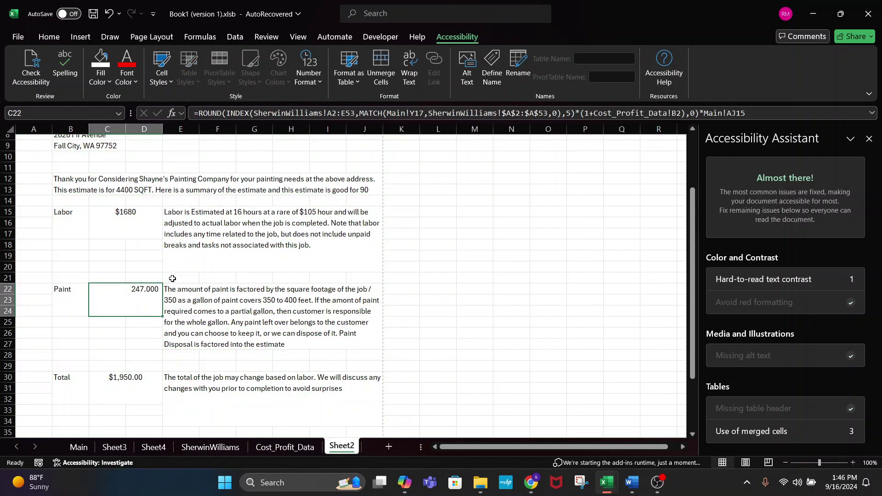
- Replace C22's MATCH row argument with the quoted text "Harmony IAQ Interior Flat Latex"
{"action": "left_click", "coordinate": [564, 113]}
{"action": "key", "text": "BackSpace"}
{"action": "key", "text": "BackSpace"}
{"action": "key", "text": "BackSpace"}
{"action": "key", "text": "BackSpace"}
{"action": "key", "text": "BackSpace"}
{"action": "key", "text": "BackSpace"}
{"action": "key", "text": "BackSpace"}
{"action": "key", "text": "BackSpace"}
{"action": "key", "text": "BackSpace"}
{"action": "key", "text": "BackSpace"}
{"action": "key", "text": "BackSpace"}
{"action": "key", "text": "BackSpace"}
{"action": "key", "text": "BackSpace"}
{"action": "key", "text": "BackSpace"}
{"action": "key", "text": "BackSpace"}
{"action": "key", "text": "BackSpace"}
{"action": "key", "text": "BackSpace"}
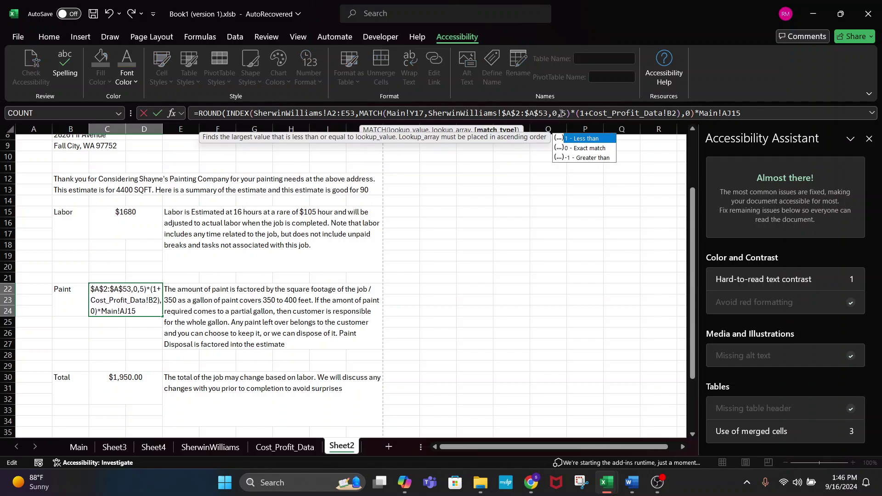
{"action": "key", "text": "BackSpace"}
{"action": "key", "text": "BackSpace"}
{"action": "key", "text": "BackSpace"}
{"action": "key", "text": "BackSpace"}
{"action": "key", "text": "BackSpace"}
{"action": "key", "text": "BackSpace"}
{"action": "key", "text": "BackSpace"}
{"action": "key", "text": "BackSpace"}
{"action": "key", "text": "BackSpace"}
{"action": "key", "text": "BackSpace"}
{"action": "key", "text": "BackSpace"}
{"action": "key", "text": "BackSpace"}
{"action": "key", "text": "BackSpace"}
{"action": "key", "text": "BackSpace"}
{"action": "key", "text": "BackSpace"}
{"action": "key", "text": "BackSpace"}
{"action": "key", "text": "BackSpace"}
{"action": "key", "text": "BackSpace"}
{"action": "key", "text": "BackSpace"}
{"action": "key", "text": "BackSpace"}
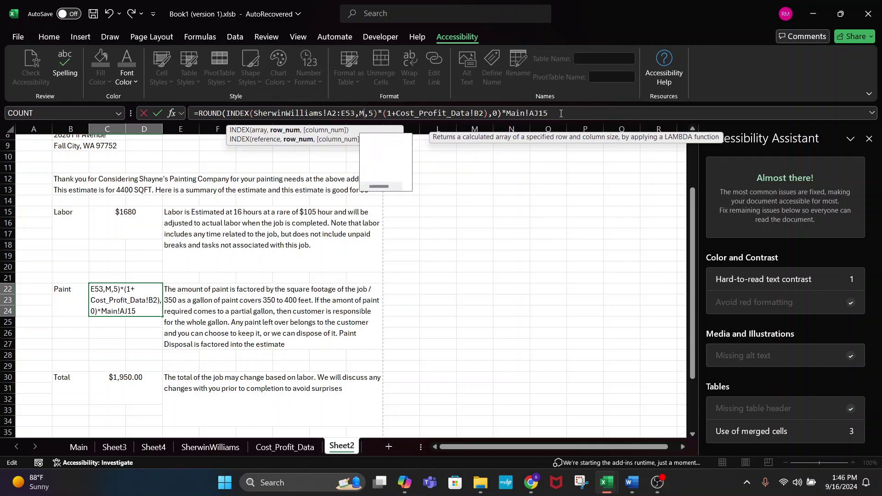
{"action": "type", "text": "\""}
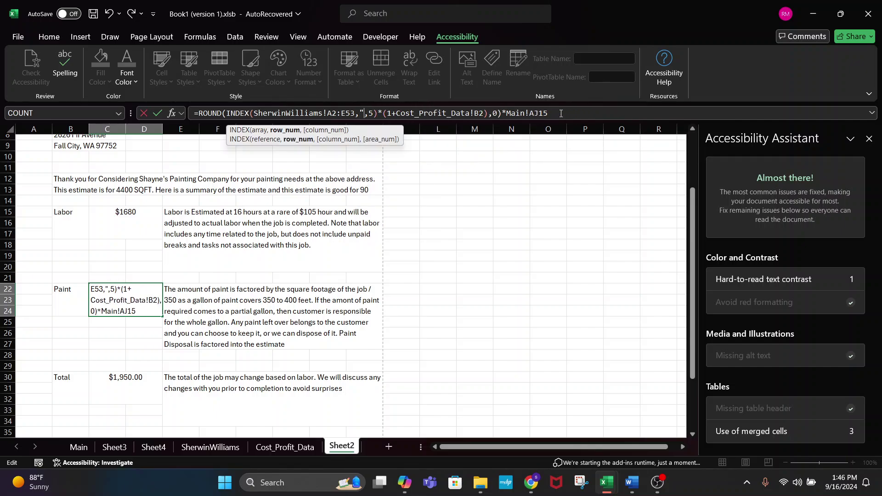
{"action": "key", "text": "ctrl+v"}
{"action": "type", "text": "\""}
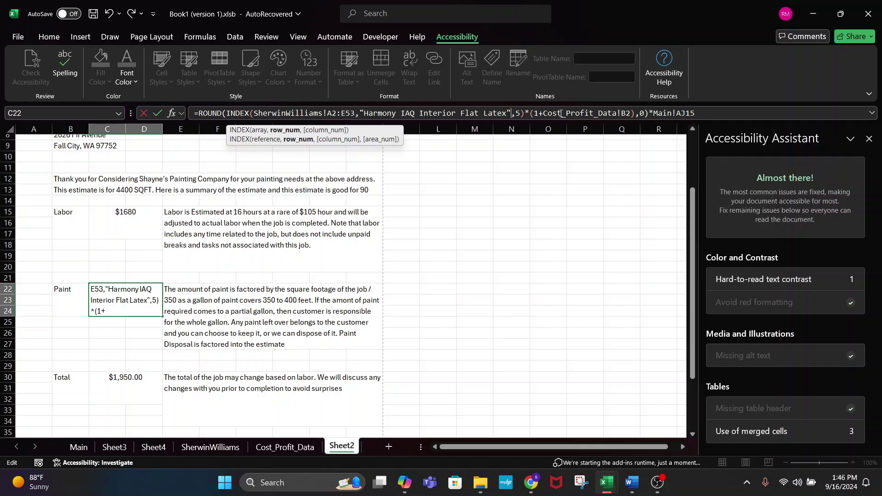
{"action": "key", "text": "Return"}
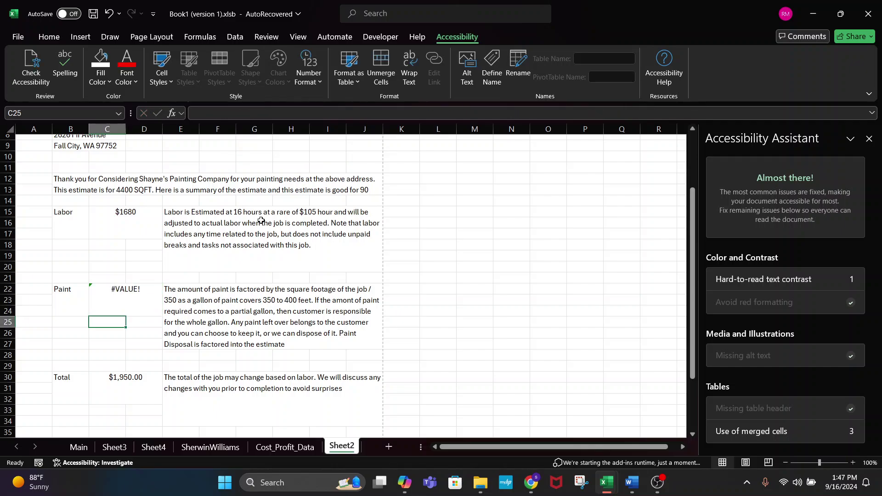
- Recheck C22's formula, now showing #VALUE!, and recommit it unchanged
{"action": "left_click", "coordinate": [132, 289]}
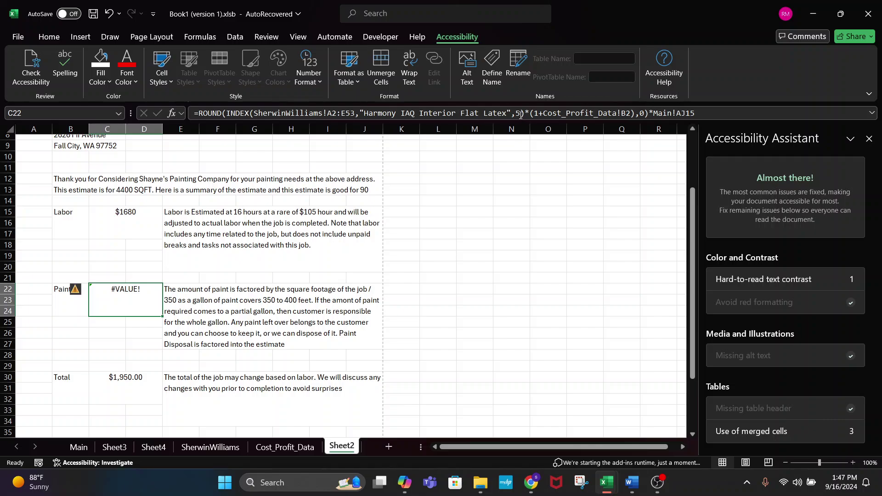
{"action": "left_click", "coordinate": [520, 114]}
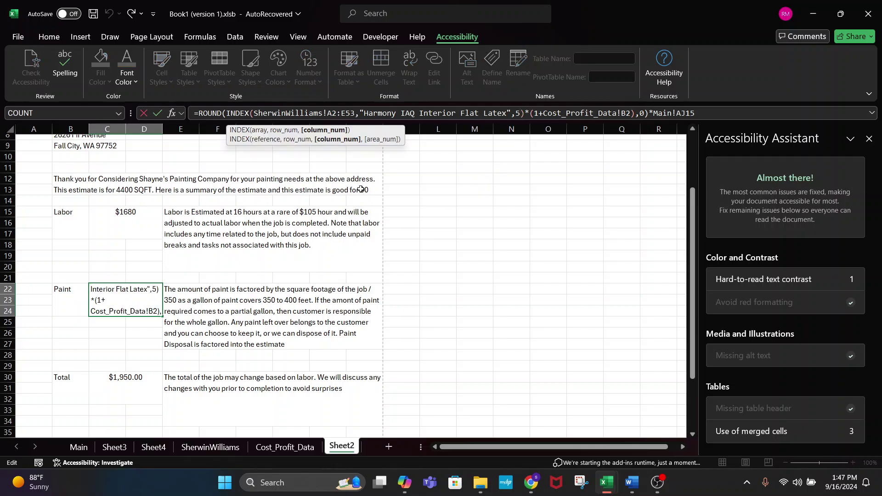
{"action": "key", "text": "Return"}
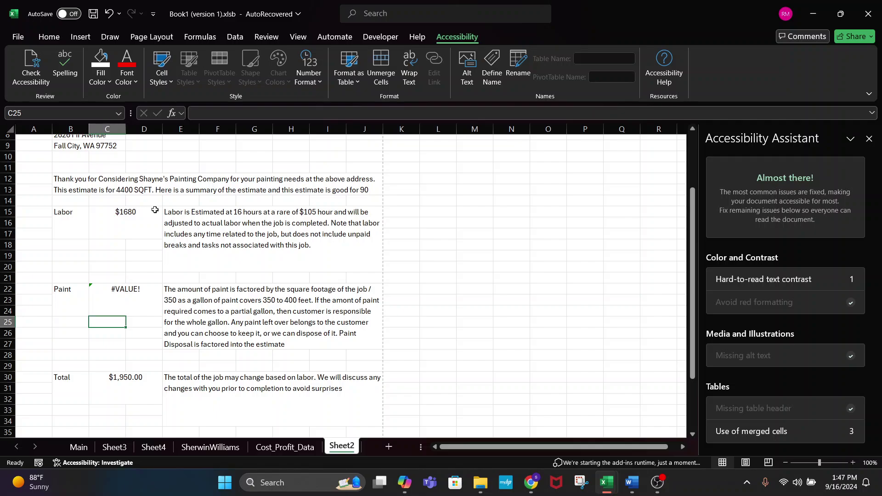
{"action": "left_click", "coordinate": [133, 297]}
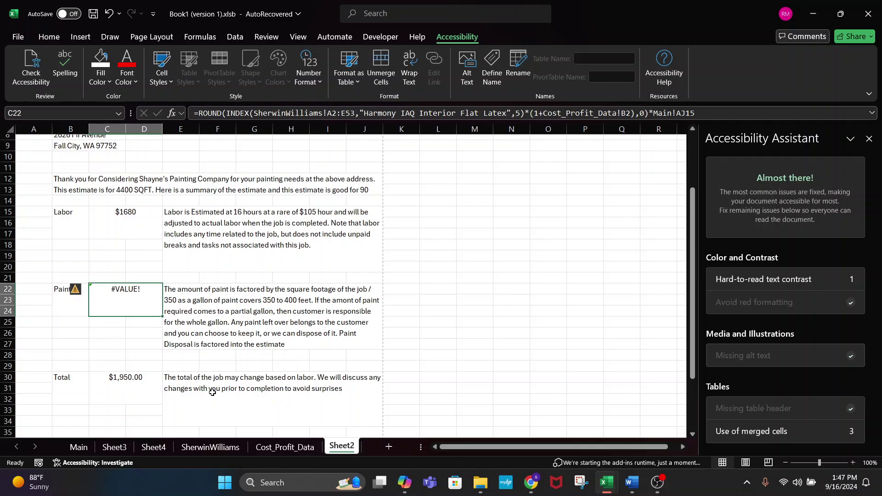
{"action": "left_click", "coordinate": [219, 447]}
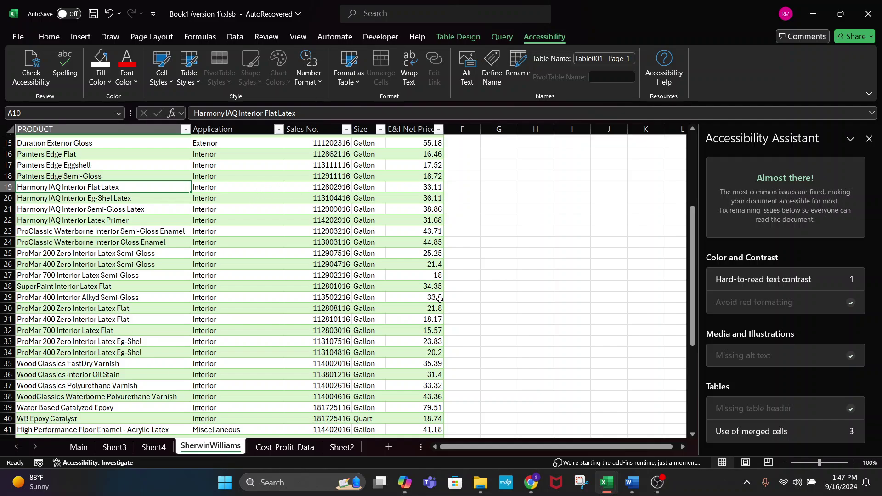
- Back on Sheet2, change C22's INDEX column argument from 5 to 4
{"action": "key", "text": "alt+Tab"}
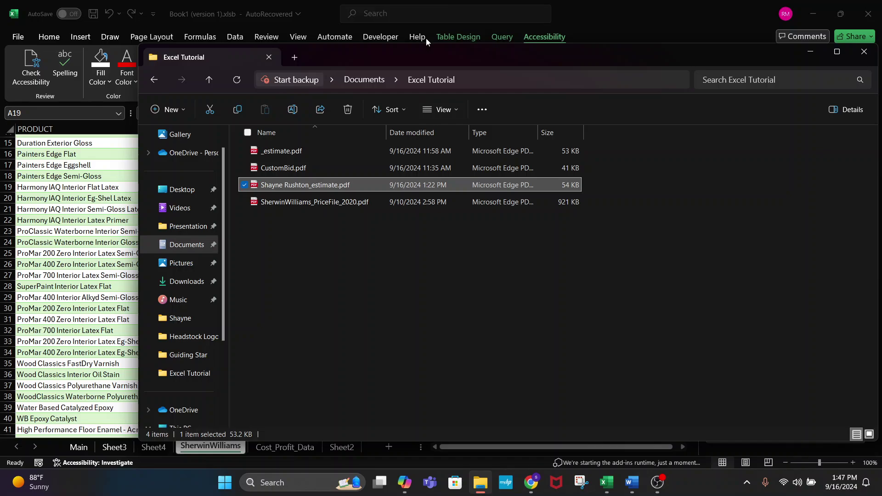
{"action": "left_click", "coordinate": [425, 39]}
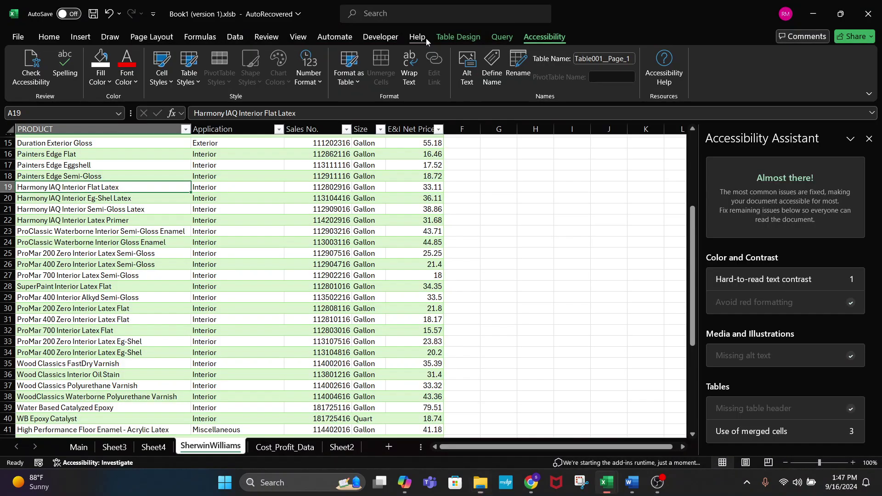
{"action": "left_click", "coordinate": [337, 448]}
{"action": "left_click", "coordinate": [521, 113]}
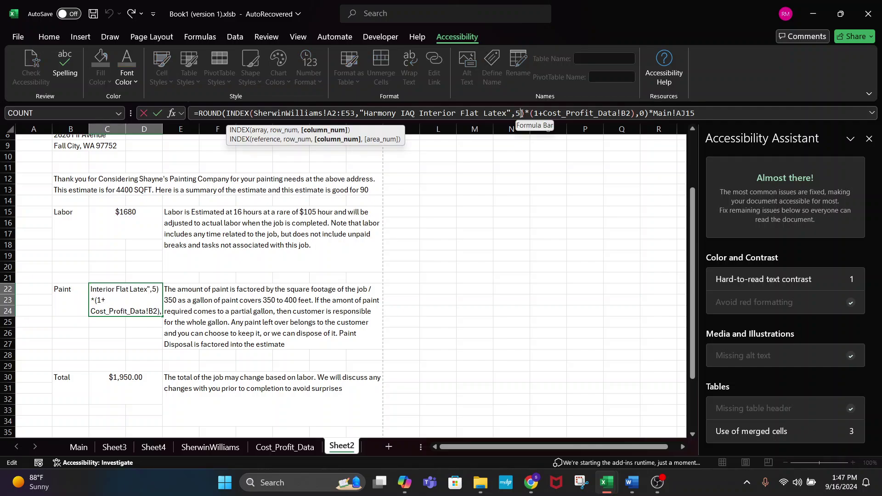
{"action": "key", "text": "Return"}
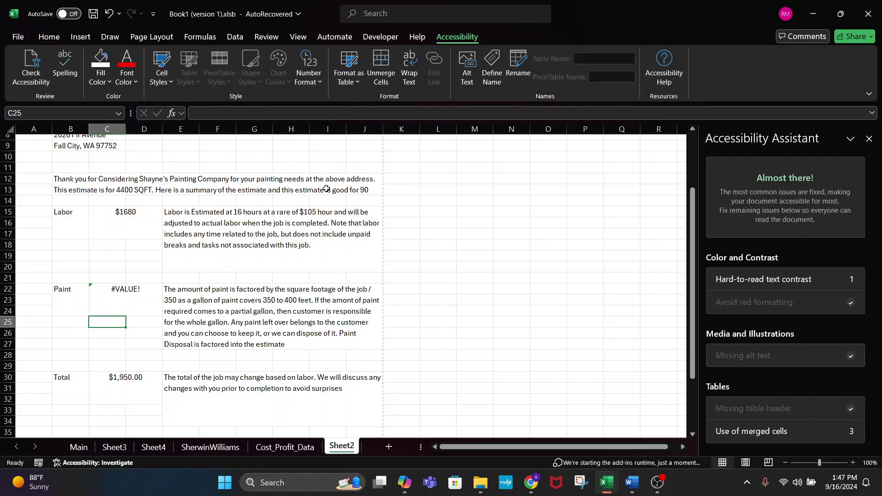
{"action": "left_click", "coordinate": [153, 296]}
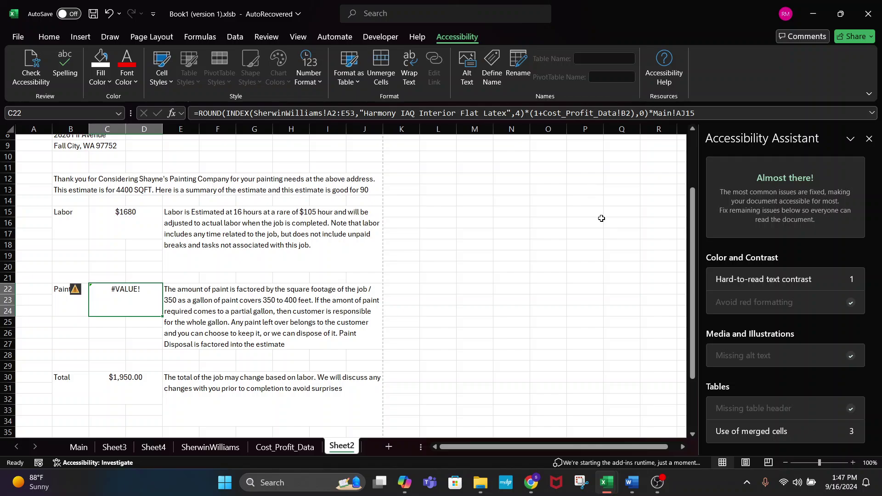
- Replace the quoted product name in C22's INDEX with row number 33
{"action": "left_click", "coordinate": [326, 113]}
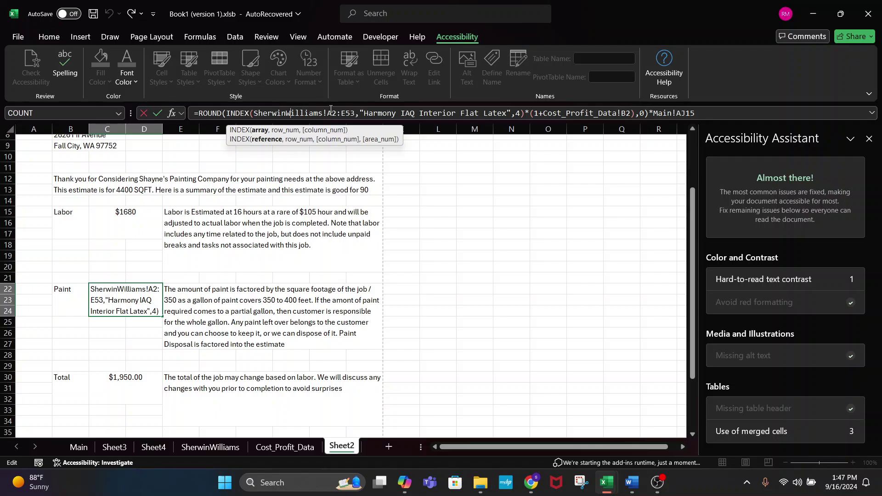
{"action": "left_click", "coordinate": [392, 114]}
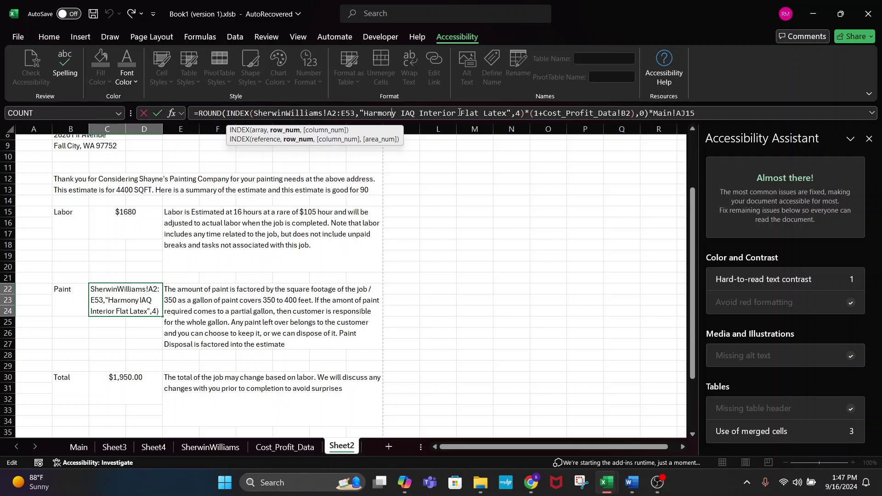
{"action": "left_click", "coordinate": [519, 114]}
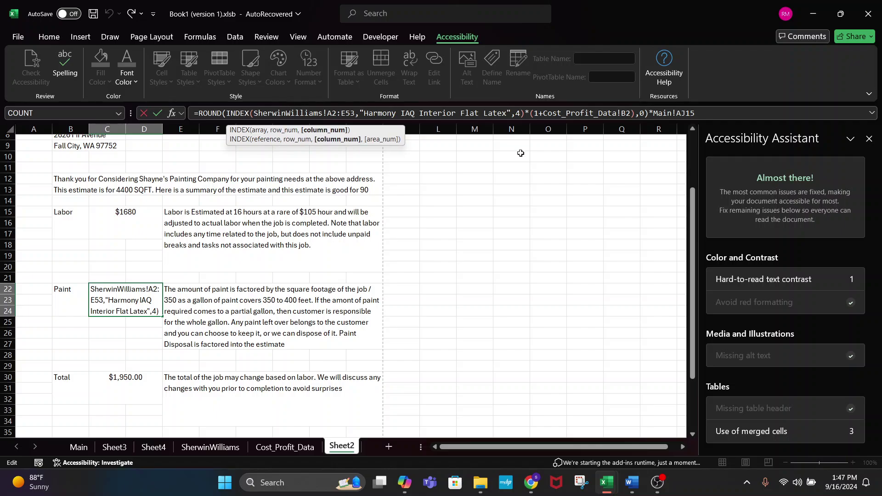
{"action": "left_click", "coordinate": [511, 113]}
{"action": "key", "text": "BackSpace"}
{"action": "key", "text": "BackSpace"}
{"action": "key", "text": "BackSpace"}
{"action": "key", "text": "BackSpace"}
{"action": "key", "text": "BackSpace"}
{"action": "key", "text": "BackSpace"}
{"action": "key", "text": "BackSpace"}
{"action": "key", "text": "BackSpace"}
{"action": "key", "text": "BackSpace"}
{"action": "key", "text": "BackSpace"}
{"action": "key", "text": "BackSpace"}
{"action": "key", "text": "BackSpace"}
{"action": "key", "text": "BackSpace"}
{"action": "key", "text": "BackSpace"}
{"action": "key", "text": "BackSpace"}
{"action": "key", "text": "BackSpace"}
{"action": "key", "text": "BackSpace"}
{"action": "key", "text": "BackSpace"}
{"action": "key", "text": "BackSpace"}
{"action": "key", "text": "BackSpace"}
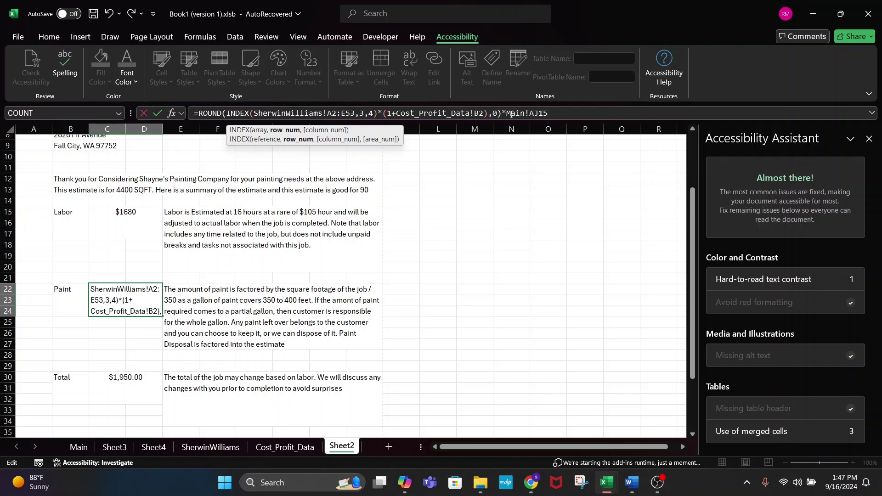
{"action": "key", "text": "Return"}
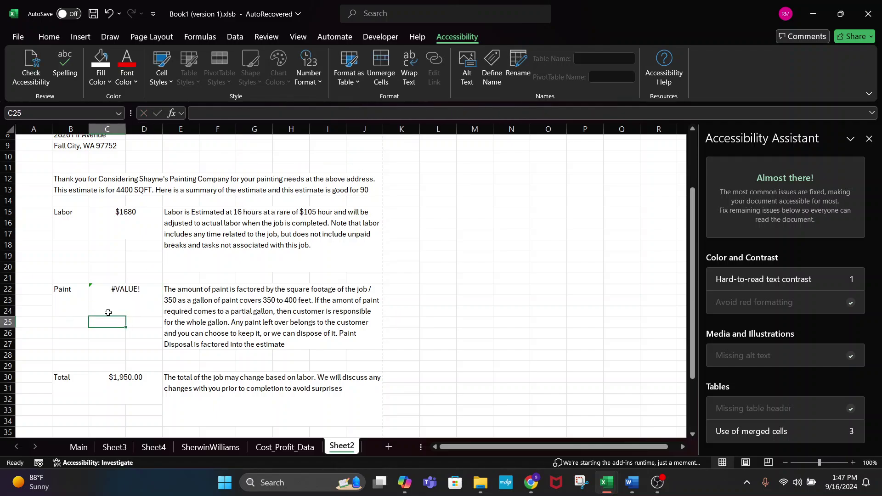
{"action": "left_click", "coordinate": [108, 312]}
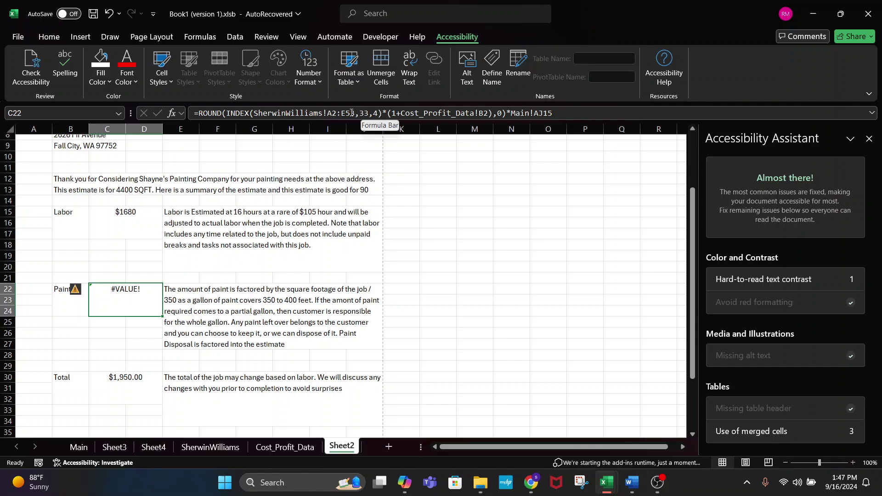
- Point C22's INDEX row argument at cell SherwinWilliams!A22
{"action": "left_click", "coordinate": [367, 110]}
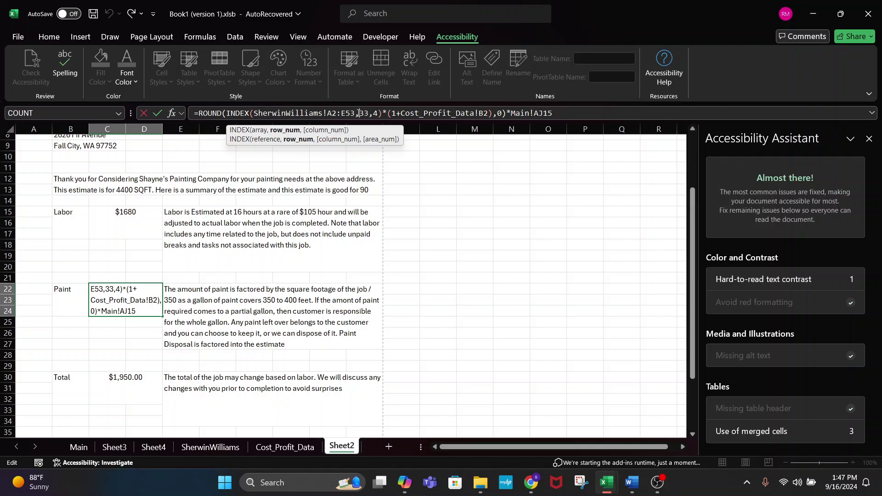
{"action": "type", "text": "A"}
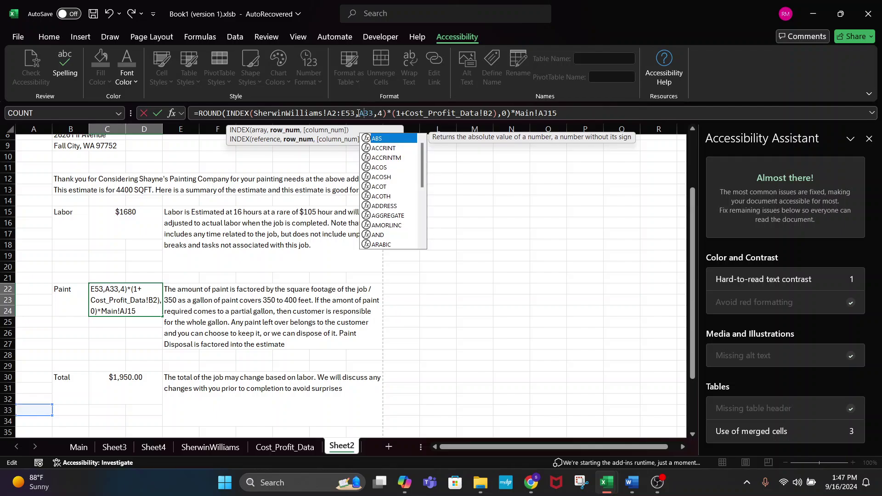
{"action": "double_click", "coordinate": [362, 113]}
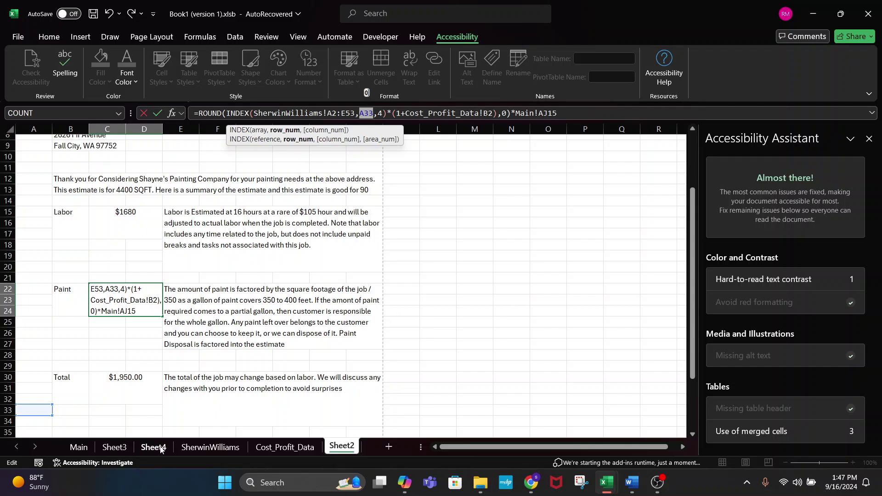
{"action": "left_click", "coordinate": [205, 447]}
{"action": "left_click", "coordinate": [79, 228]}
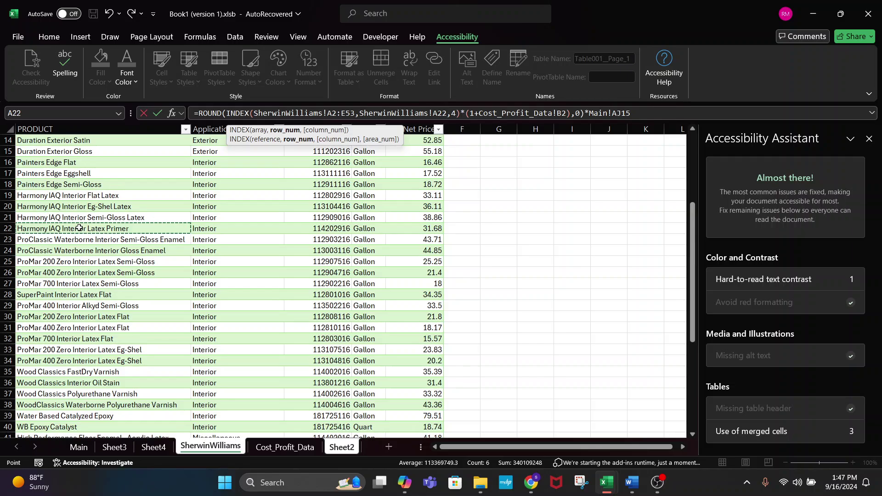
{"action": "key", "text": "Return"}
{"action": "left_click", "coordinate": [119, 299]}
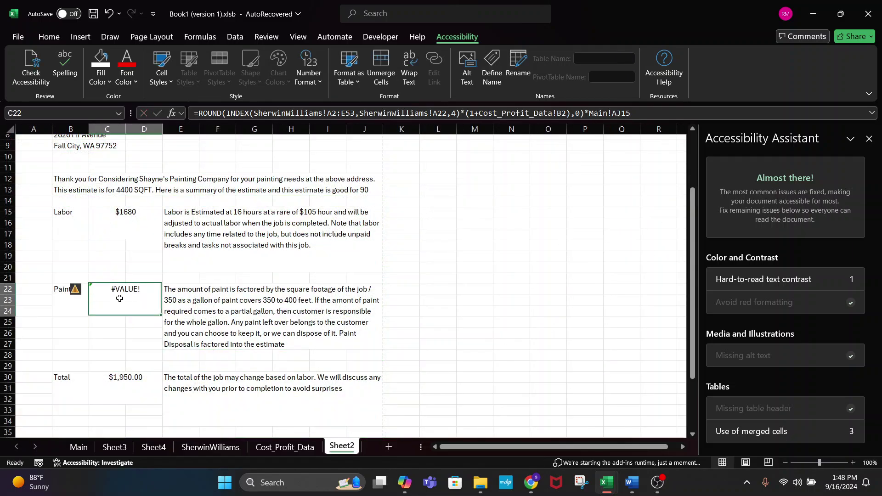
- Change the INDEX column argument to 1 and review the INDEX part, still #VALUE!
{"action": "left_click", "coordinate": [459, 115]}
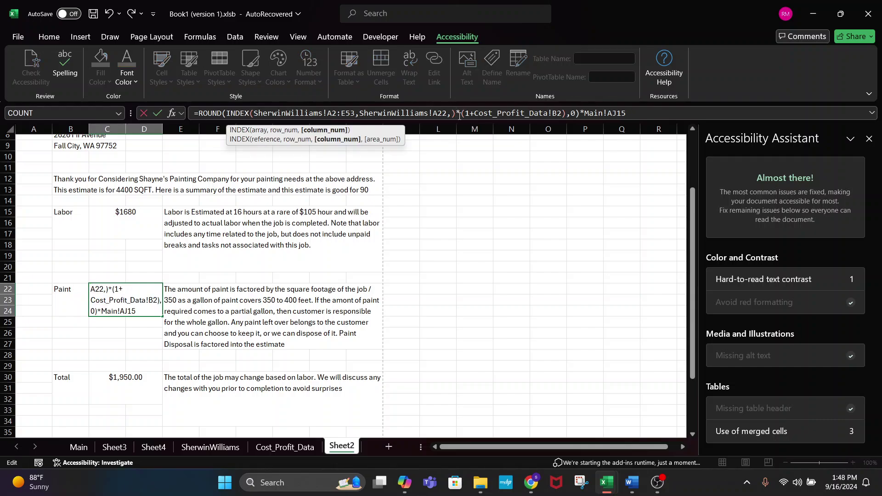
{"action": "key", "text": "Return"}
{"action": "left_click", "coordinate": [119, 297]}
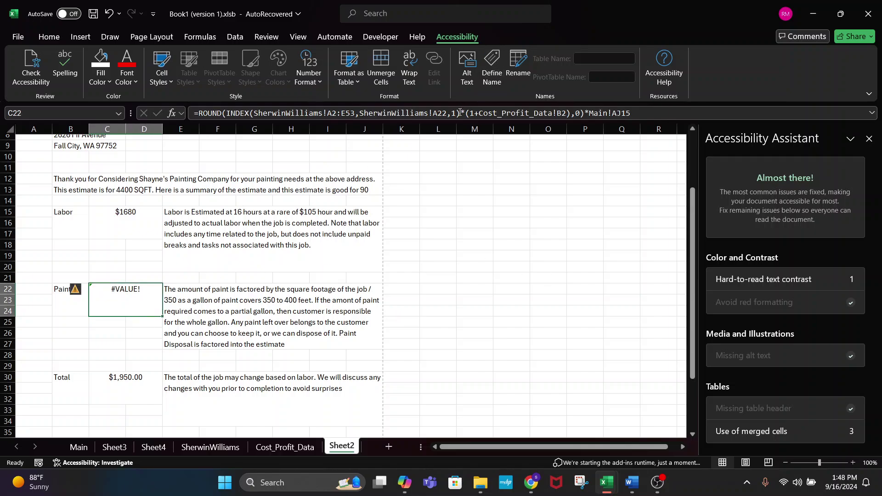
{"action": "left_click_drag", "start_coordinate": [459, 113], "coordinate": [221, 113]}
{"action": "key", "text": "ctrl+c"}
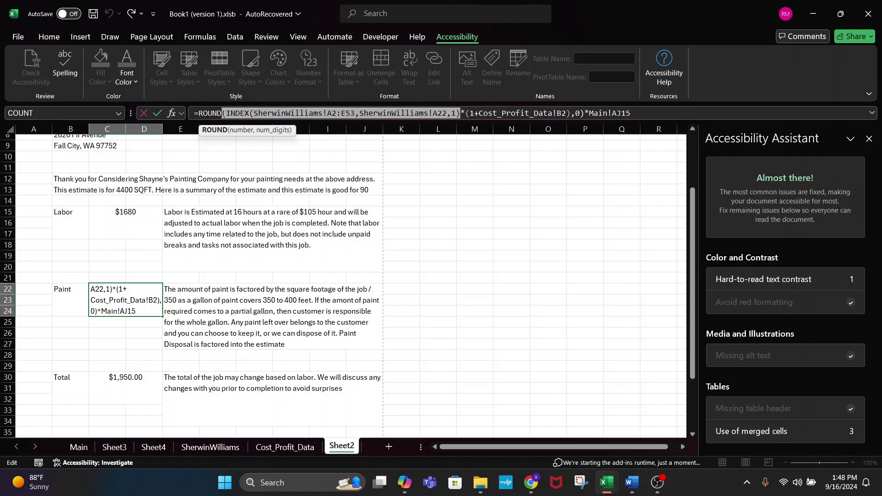
{"action": "left_click", "coordinate": [470, 286]}
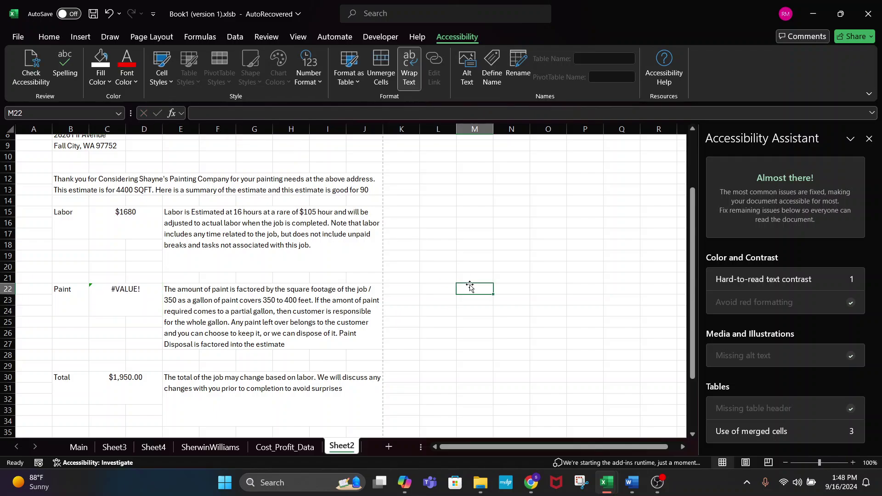
- Paste the INDEX lookup into M22 and set its row argument to 33
{"action": "type", "text": "="}
{"action": "key", "text": "ctrl+v"}
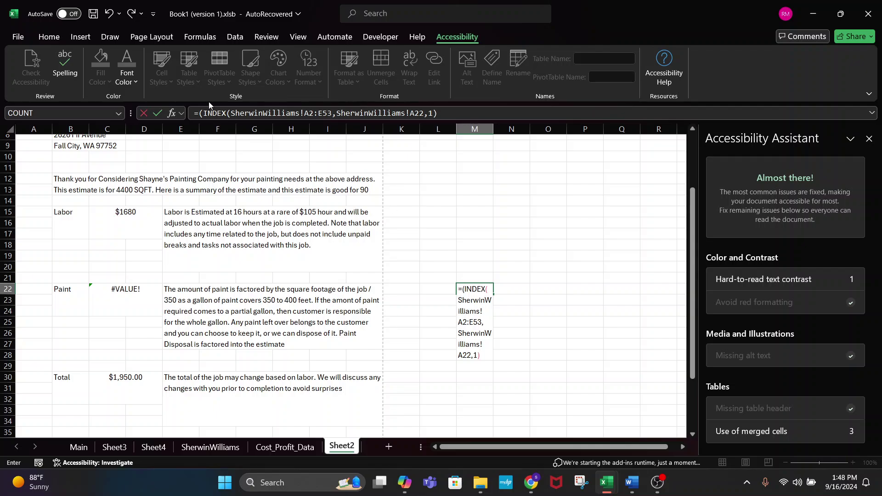
{"action": "key", "text": "Return"}
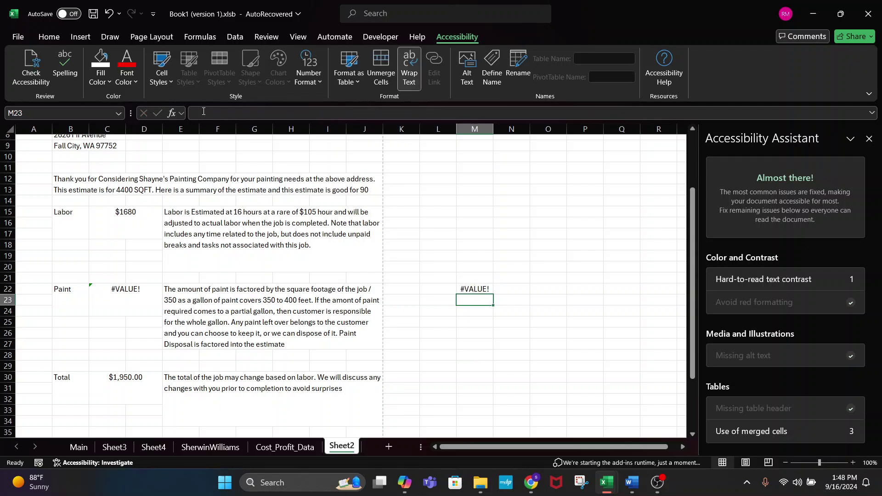
{"action": "left_click", "coordinate": [473, 290]}
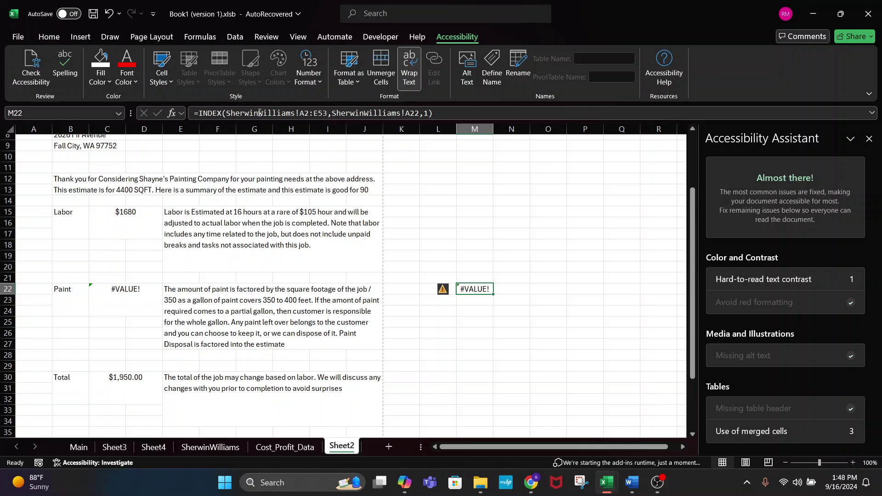
{"action": "left_click", "coordinate": [415, 112]}
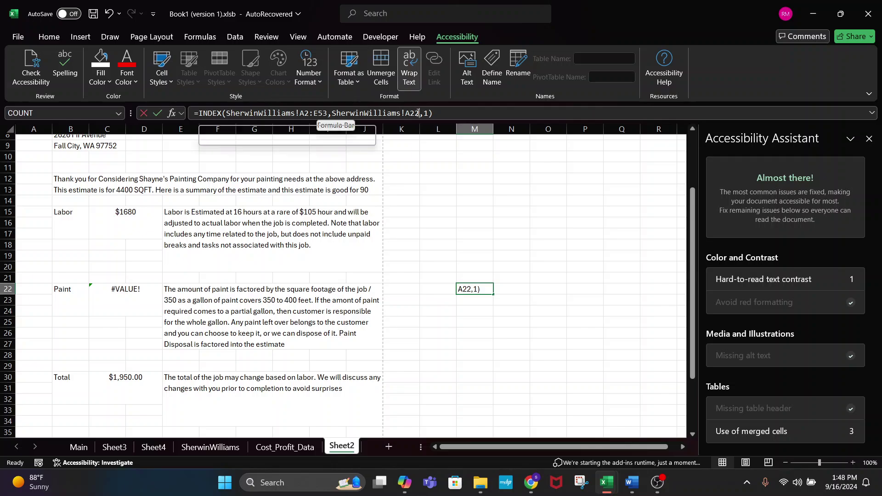
{"action": "key", "text": "BackSpace"}
{"action": "key", "text": "BackSpace"}
{"action": "key", "text": "BackSpace"}
{"action": "key", "text": "BackSpace"}
{"action": "key", "text": "BackSpace"}
{"action": "key", "text": "BackSpace"}
{"action": "key", "text": "BackSpace"}
{"action": "key", "text": "BackSpace"}
{"action": "key", "text": "BackSpace"}
{"action": "key", "text": "BackSpace"}
{"action": "key", "text": "BackSpace"}
{"action": "key", "text": "BackSpace"}
{"action": "key", "text": "BackSpace"}
{"action": "key", "text": "BackSpace"}
{"action": "key", "text": "BackSpace"}
{"action": "key", "text": "BackSpace"}
{"action": "key", "text": "BackSpace"}
{"action": "key", "text": "BackSpace"}
{"action": "key", "text": "BackSpace"}
{"action": "key", "text": "BackSpace"}
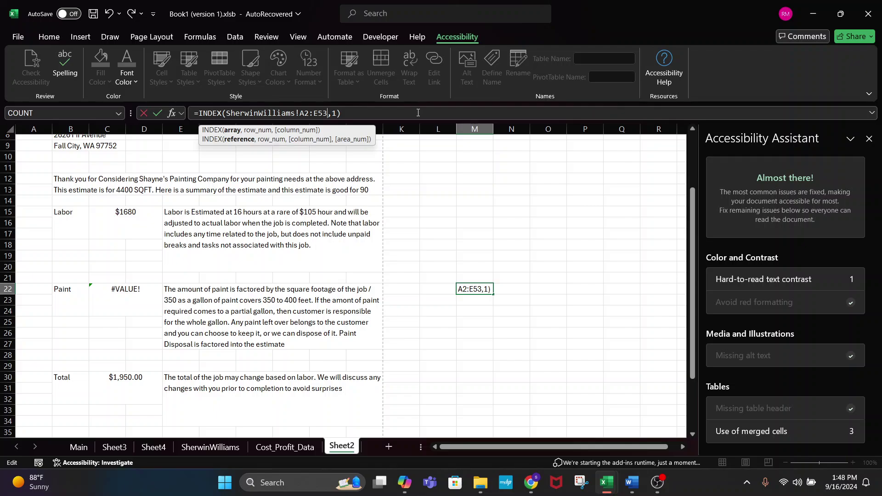
{"action": "type", "text": ","}
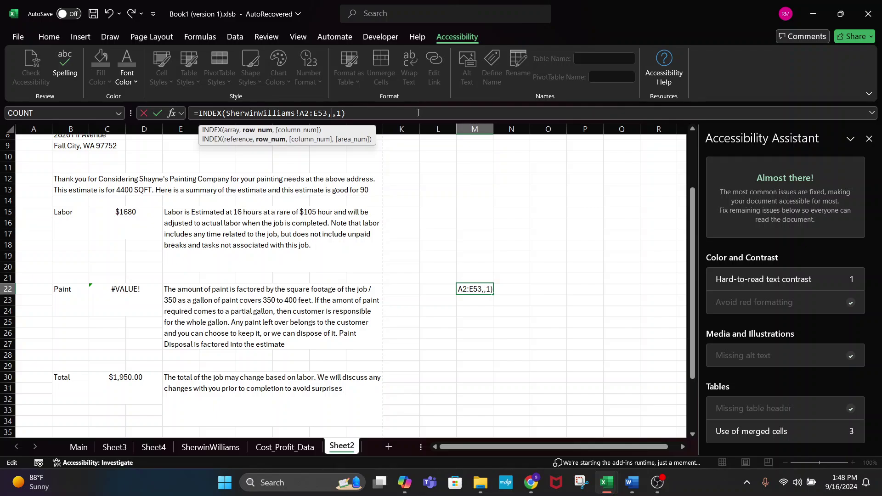
{"action": "type", "text": " 33"}
{"action": "key", "text": "Return"}
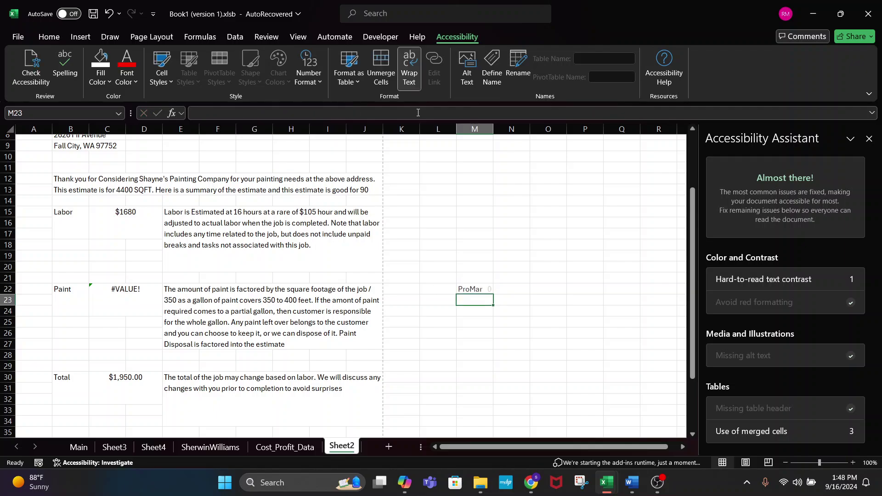
- Change M22's INDEX column argument so it returns the price 20.2, then recheck it
{"action": "left_click", "coordinate": [475, 289]}
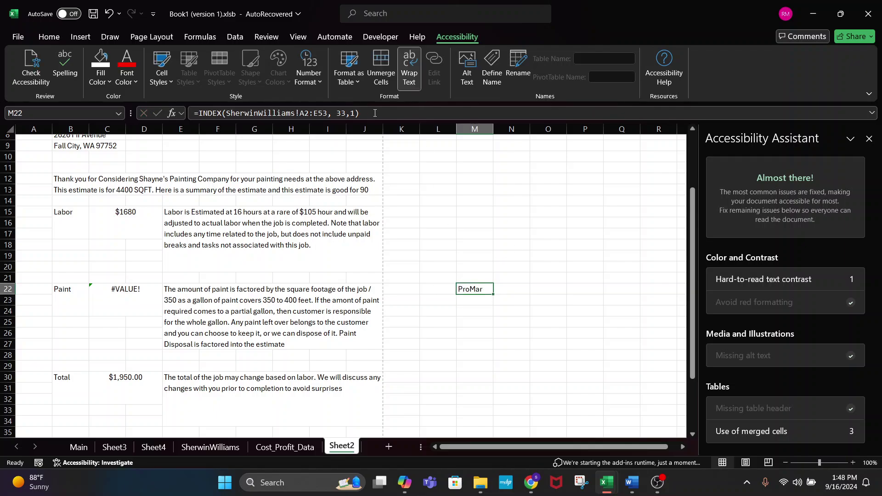
{"action": "left_click", "coordinate": [354, 113]}
{"action": "key", "text": "BackSpace"}
{"action": "type", "text": "2"}
{"action": "key", "text": "Return"}
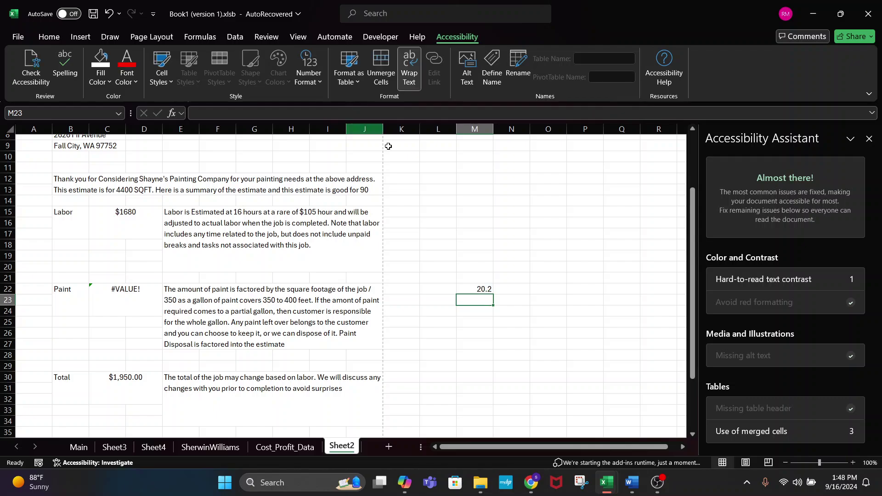
{"action": "left_click", "coordinate": [479, 288]}
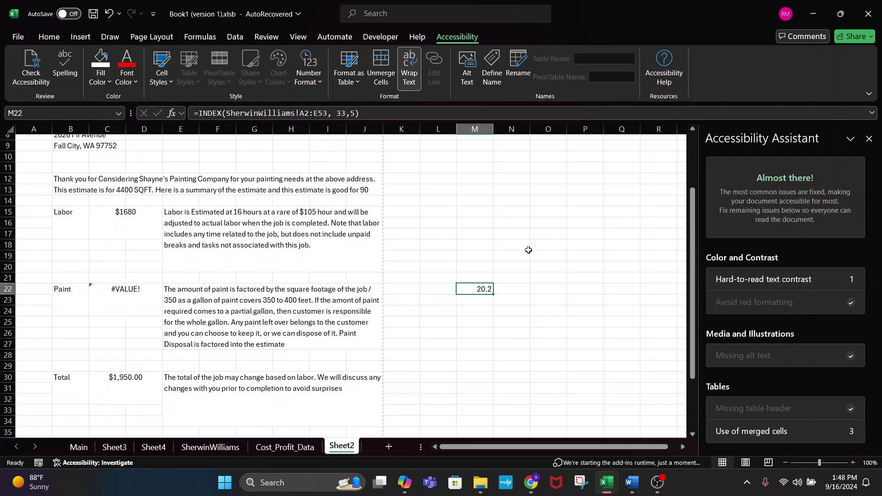
{"action": "left_click", "coordinate": [548, 234]}
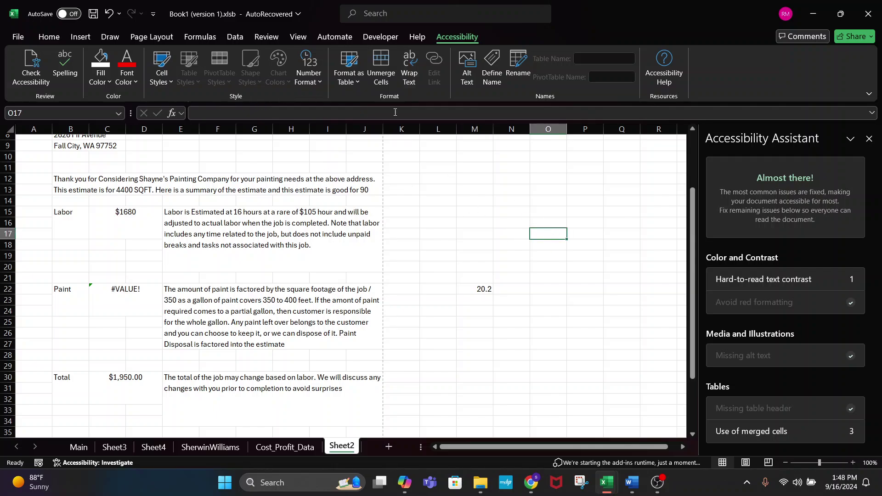
{"action": "left_click", "coordinate": [478, 288]}
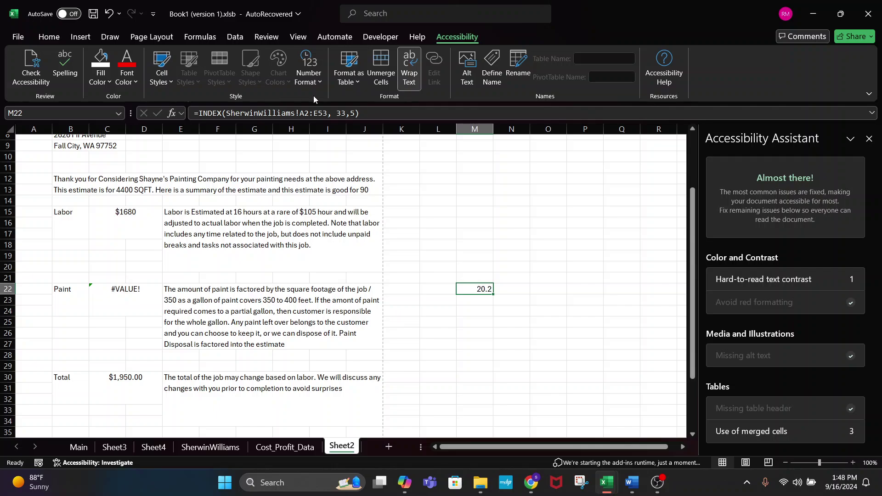
{"action": "left_click", "coordinate": [210, 446]}
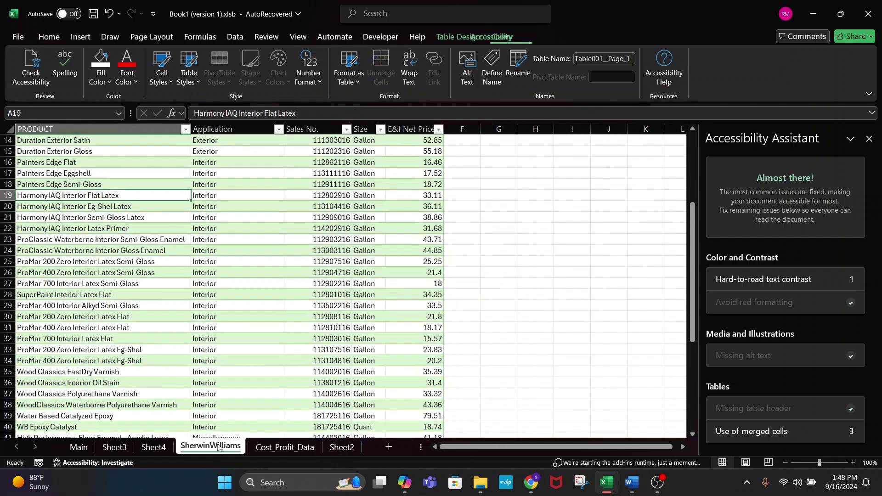
{"action": "left_click", "coordinate": [59, 348]}
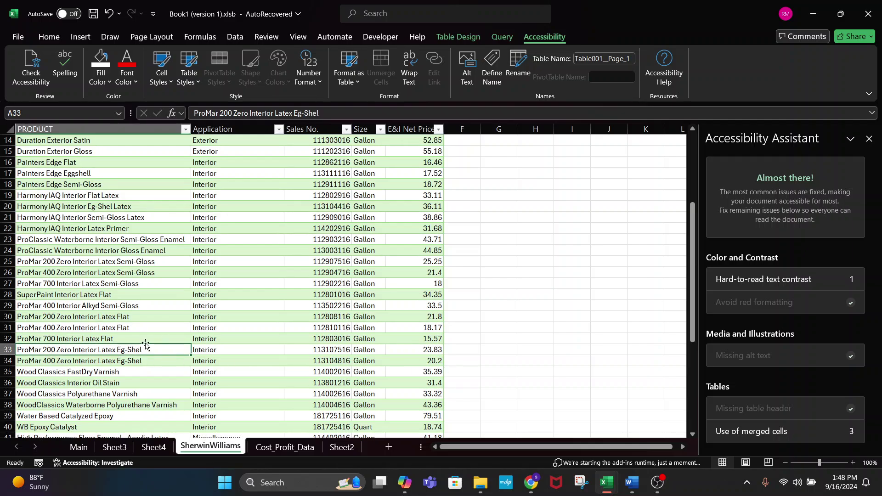
{"action": "left_click", "coordinate": [138, 363]}
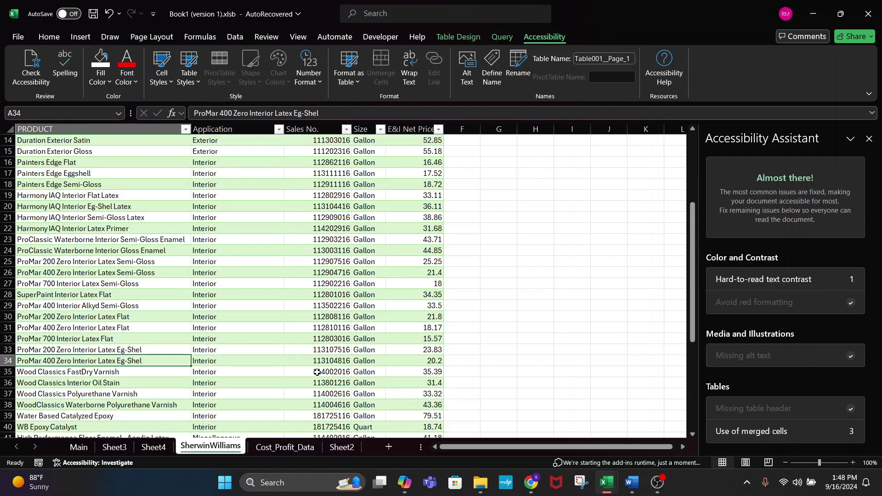
{"action": "key", "text": "alt+Tab"}
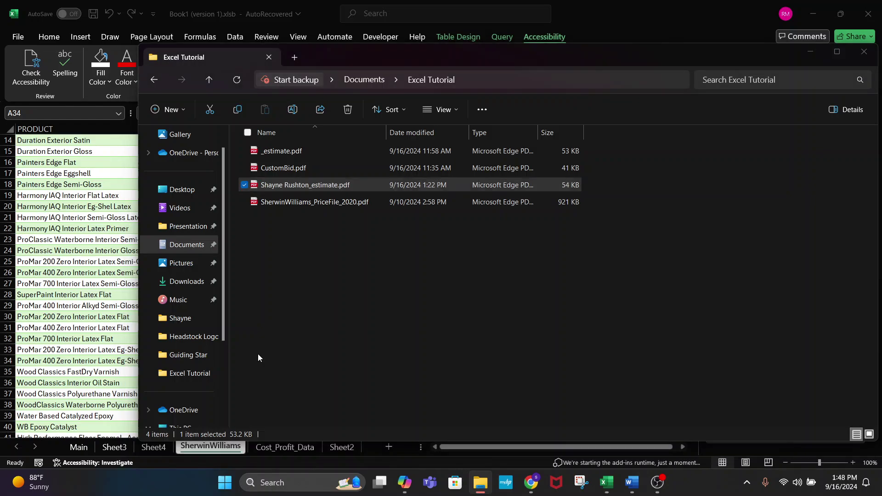
{"action": "key", "text": "alt+Tab"}
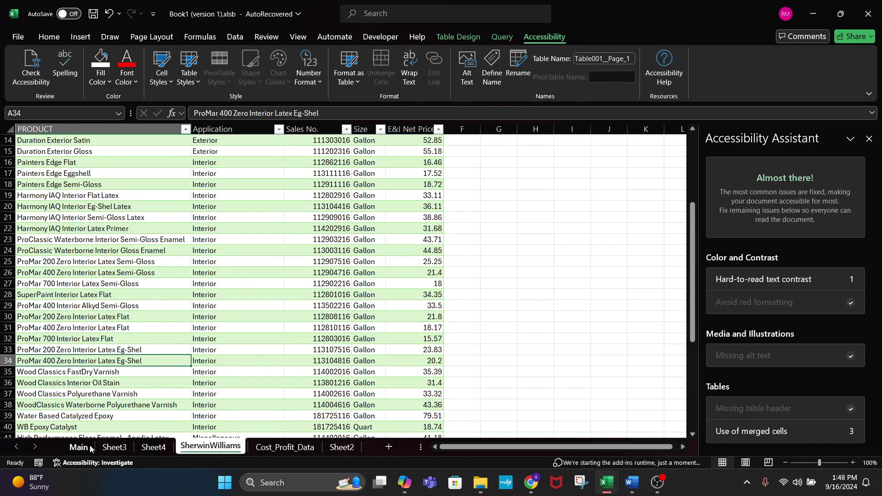
{"action": "left_click", "coordinate": [90, 448]}
{"action": "left_click", "coordinate": [342, 447]}
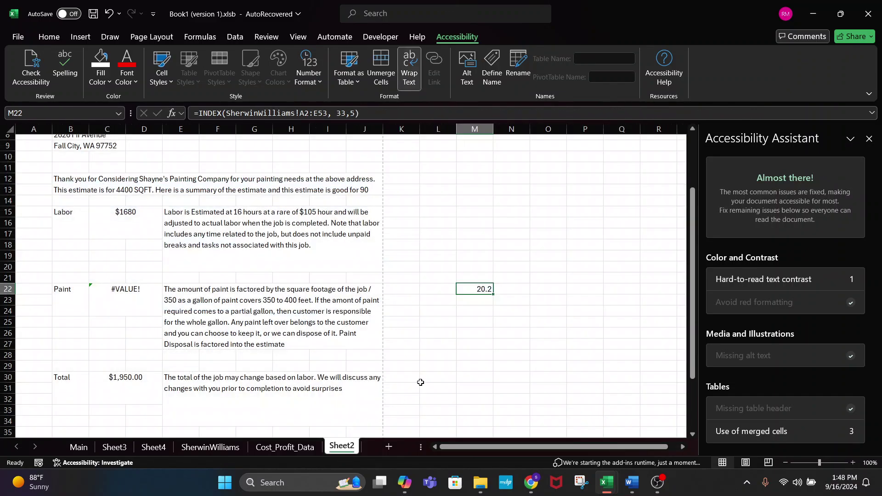
{"action": "left_click", "coordinate": [338, 113]}
{"action": "key", "text": "BackSpace"}
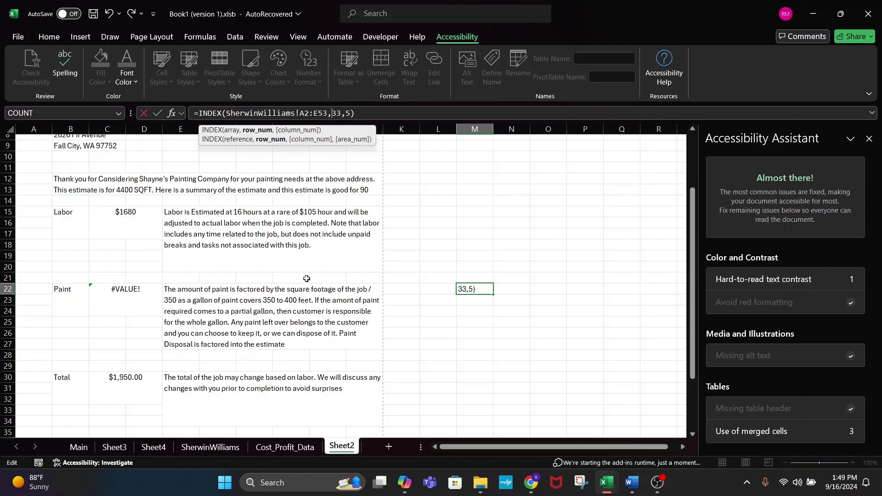
{"action": "left_click", "coordinate": [209, 447]}
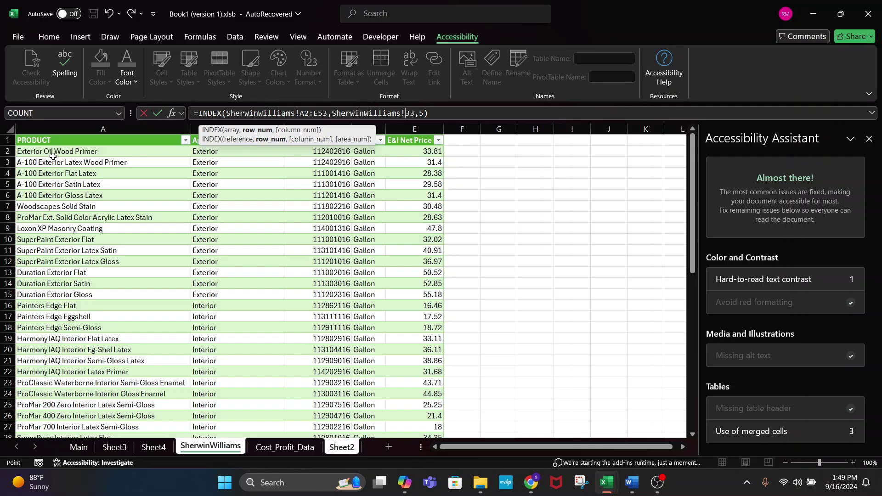
{"action": "scroll", "coordinate": [142, 284], "scroll_direction": "down", "scroll_amount": 8}
{"action": "scroll", "coordinate": [116, 316], "scroll_direction": "down", "scroll_amount": 1}
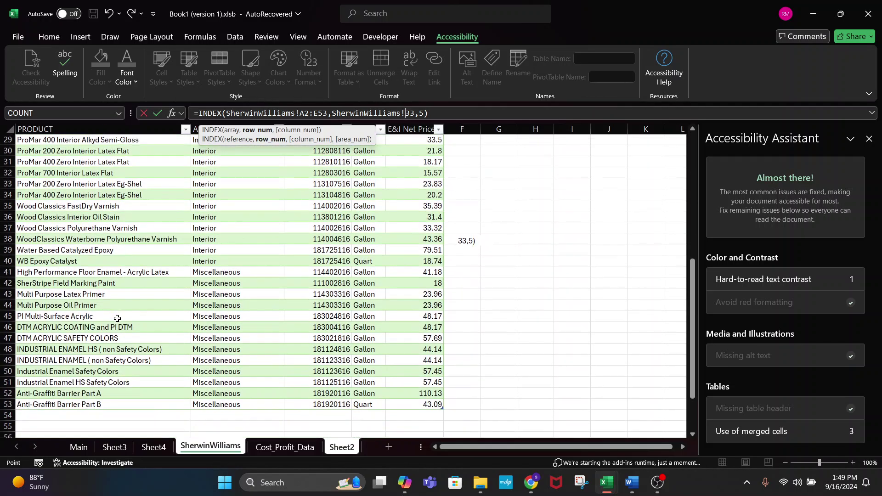
{"action": "scroll", "coordinate": [81, 242], "scroll_direction": "up", "scroll_amount": 3}
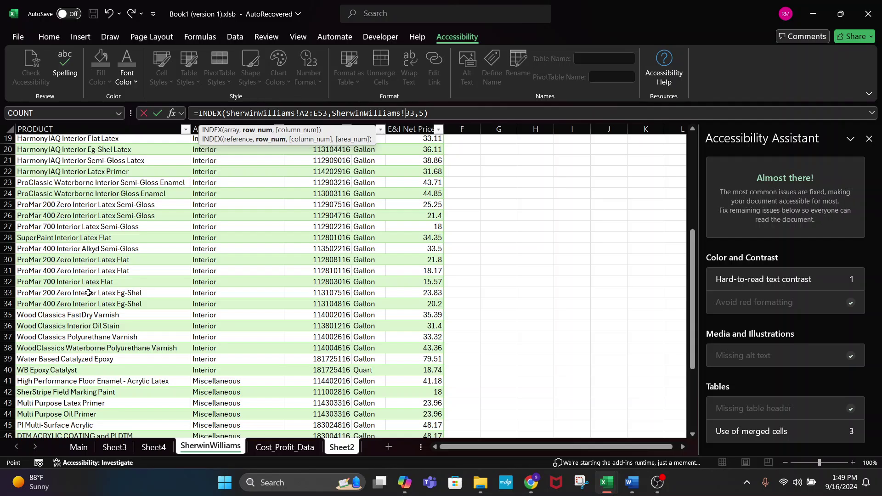
{"action": "scroll", "coordinate": [87, 292], "scroll_direction": "up", "scroll_amount": 6}
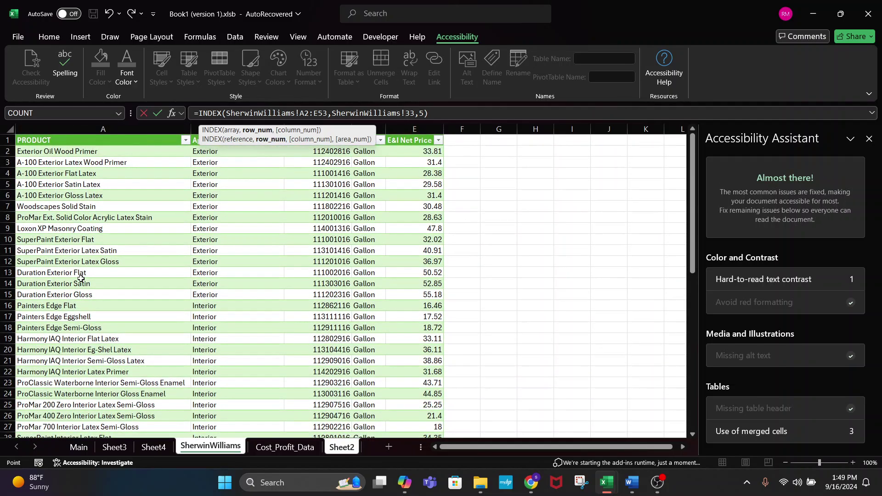
{"action": "scroll", "coordinate": [81, 279], "scroll_direction": "down", "scroll_amount": 3}
{"action": "scroll", "coordinate": [81, 279], "scroll_direction": "down", "scroll_amount": 1}
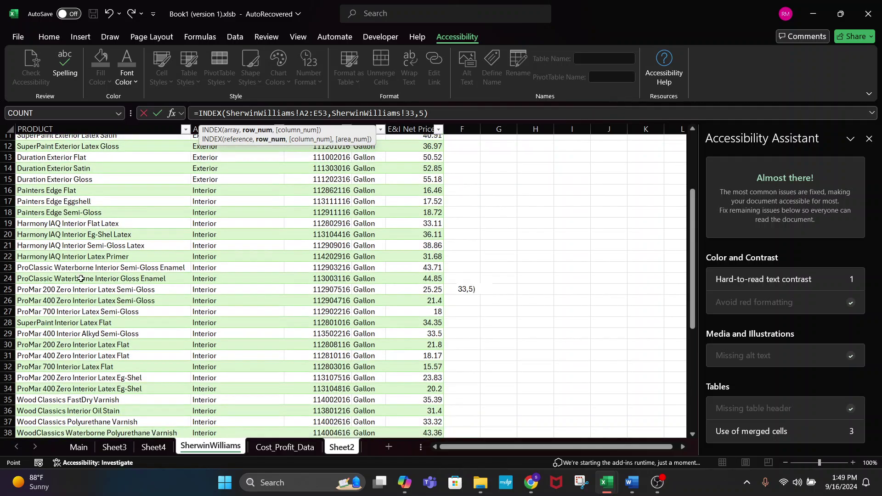
{"action": "scroll", "coordinate": [32, 337], "scroll_direction": "down", "scroll_amount": 2}
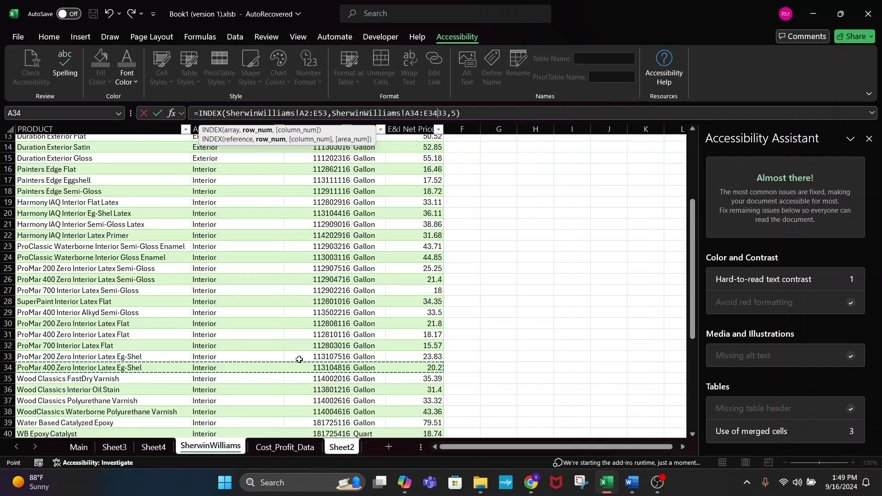
{"action": "left_click", "coordinate": [411, 363]}
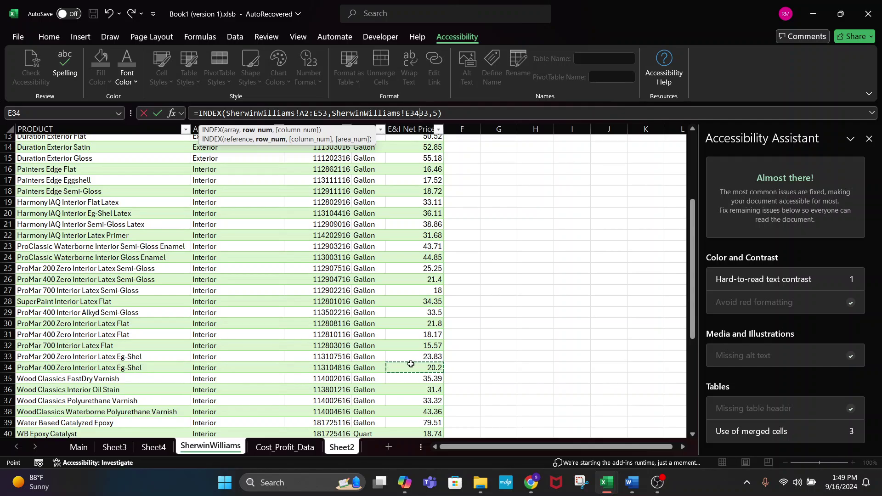
{"action": "key", "text": "Escape"}
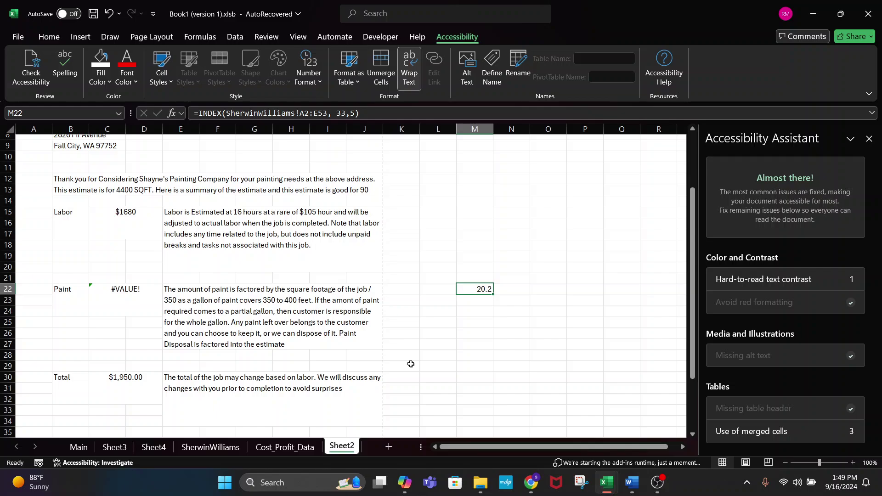
{"action": "left_click", "coordinate": [210, 446]}
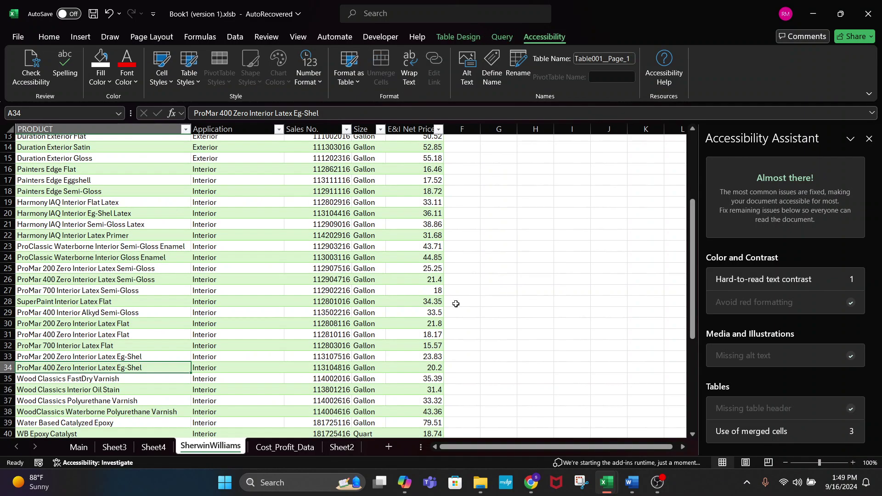
{"action": "left_click", "coordinate": [418, 373]}
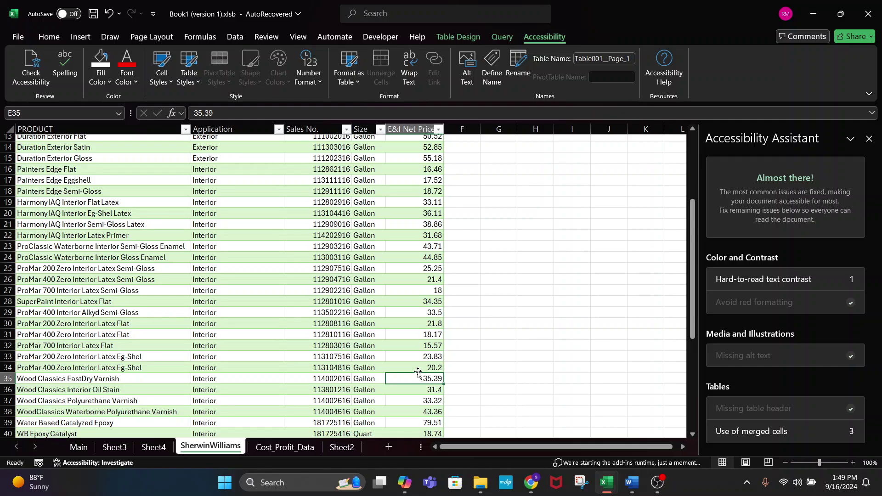
{"action": "left_click", "coordinate": [416, 369]}
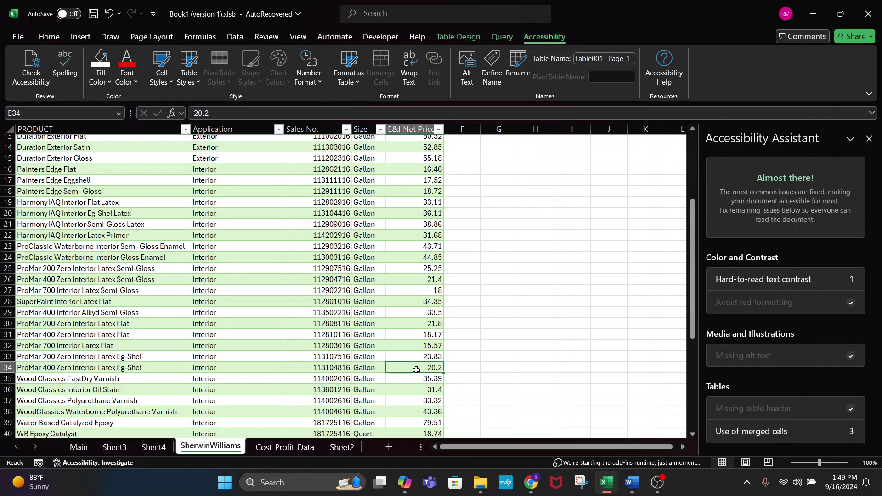
{"action": "left_click_drag", "start_coordinate": [148, 358], "coordinate": [348, 189]}
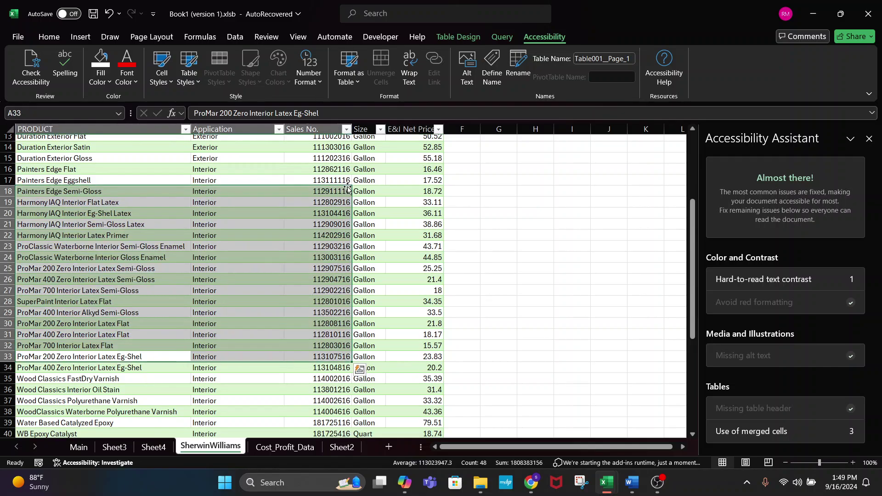
{"action": "left_click", "coordinate": [264, 353]}
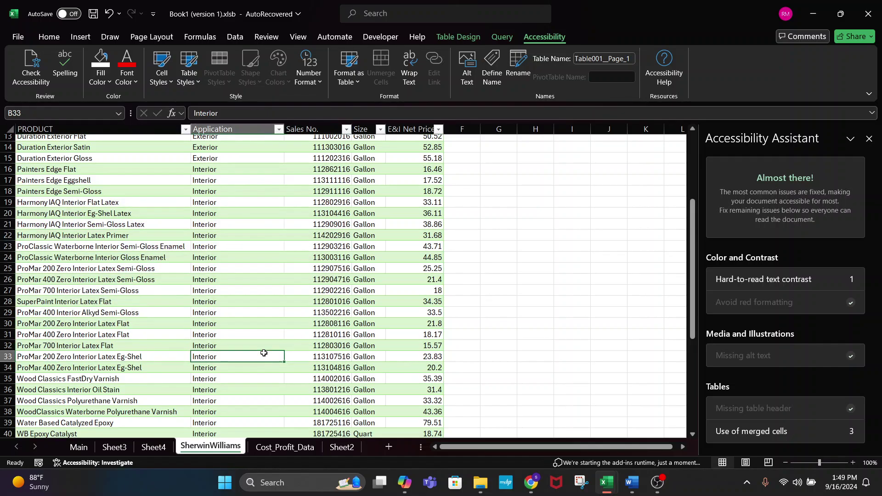
{"action": "left_click", "coordinate": [52, 368]}
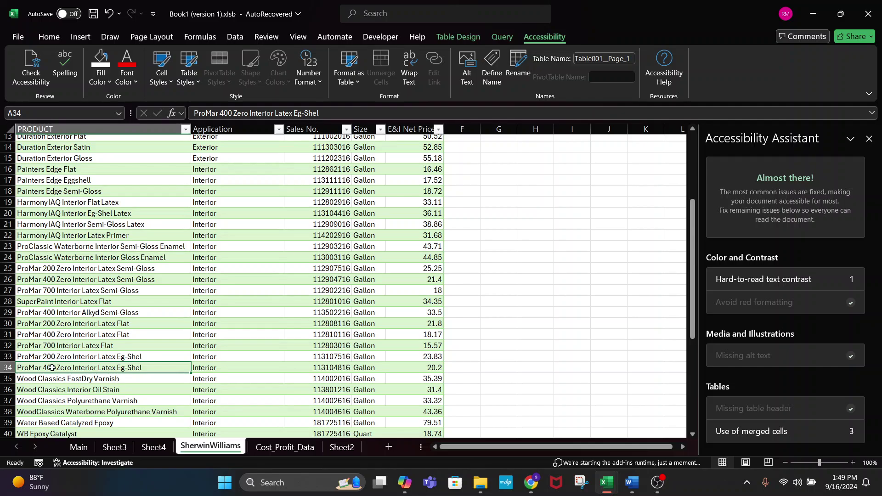
{"action": "left_click_drag", "start_coordinate": [211, 246], "coordinate": [399, 343]}
{"action": "left_click", "coordinate": [201, 243]}
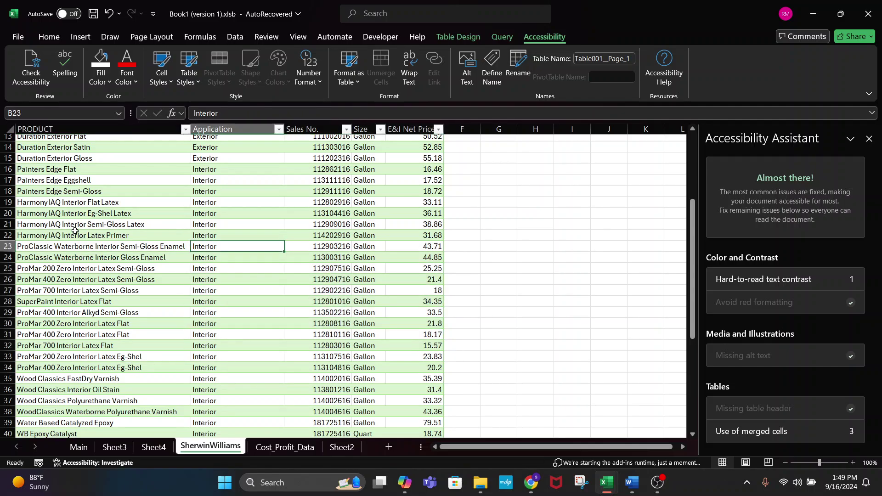
{"action": "left_click_drag", "start_coordinate": [60, 243], "coordinate": [433, 365]}
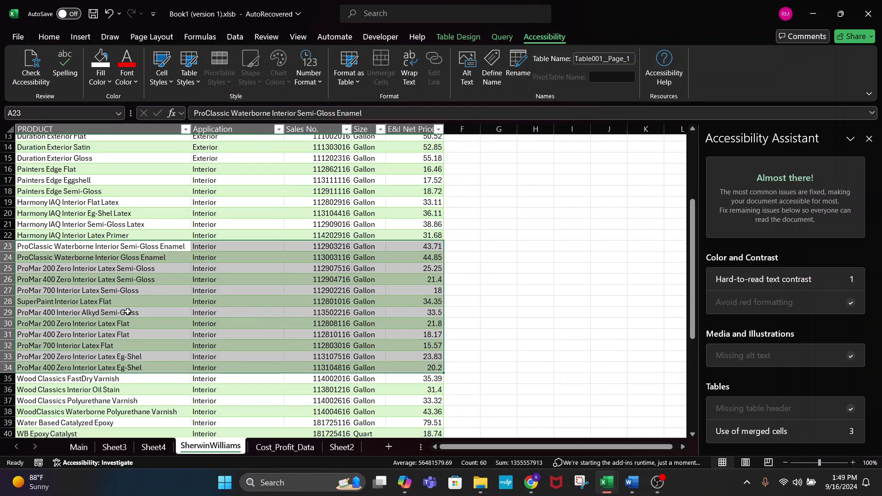
{"action": "left_click", "coordinate": [48, 279]}
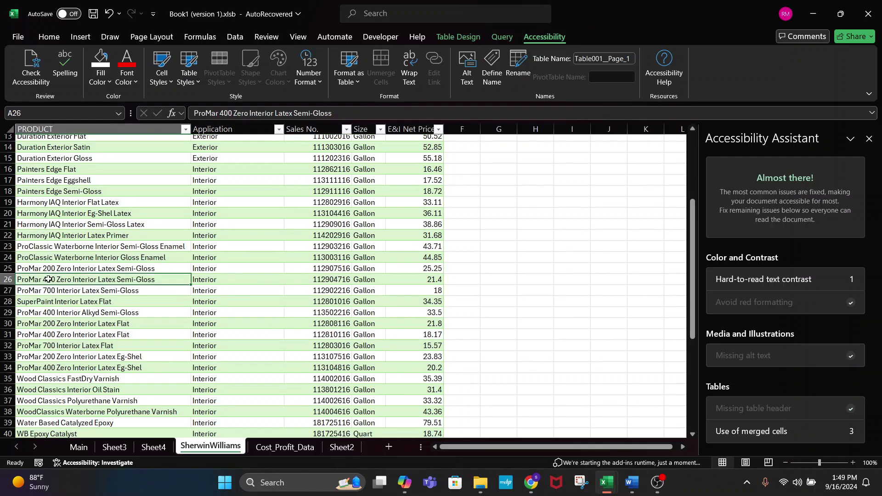
{"action": "left_click", "coordinate": [56, 356]}
{"action": "left_click", "coordinate": [55, 370]}
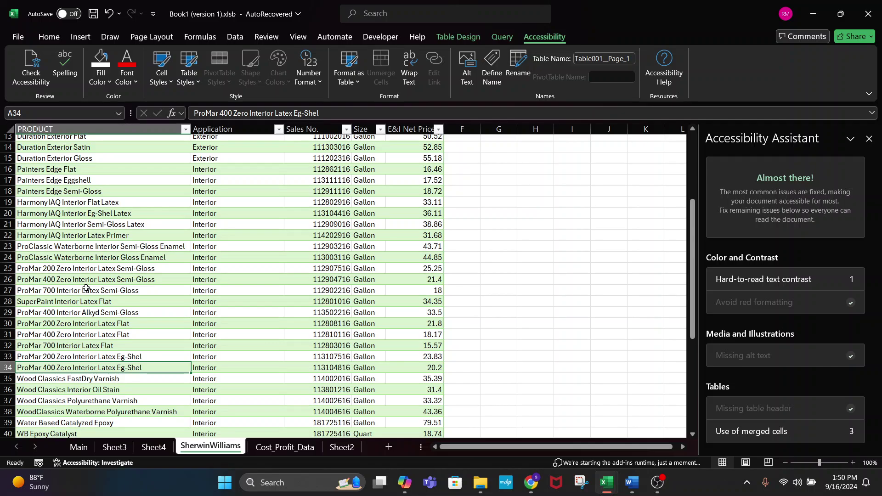
{"action": "key", "text": "alt+Tab"}
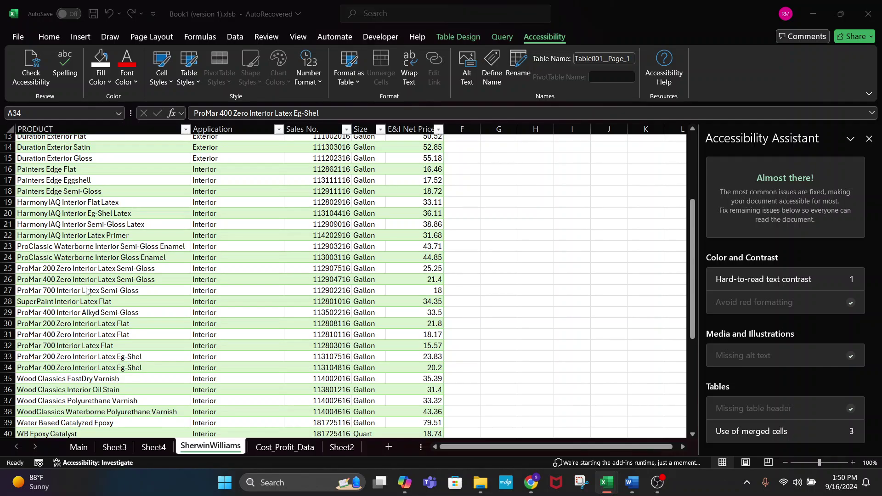
{"action": "left_click", "coordinate": [56, 221]}
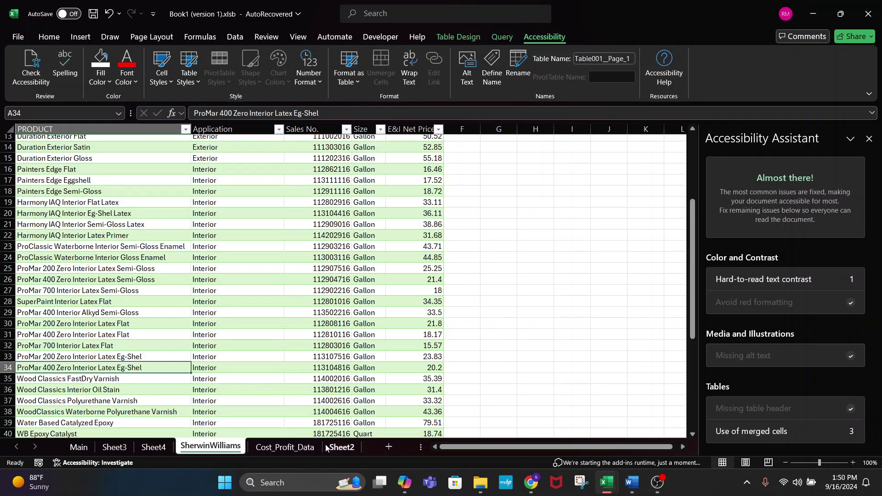
{"action": "left_click", "coordinate": [341, 447]}
{"action": "left_click", "coordinate": [352, 112]}
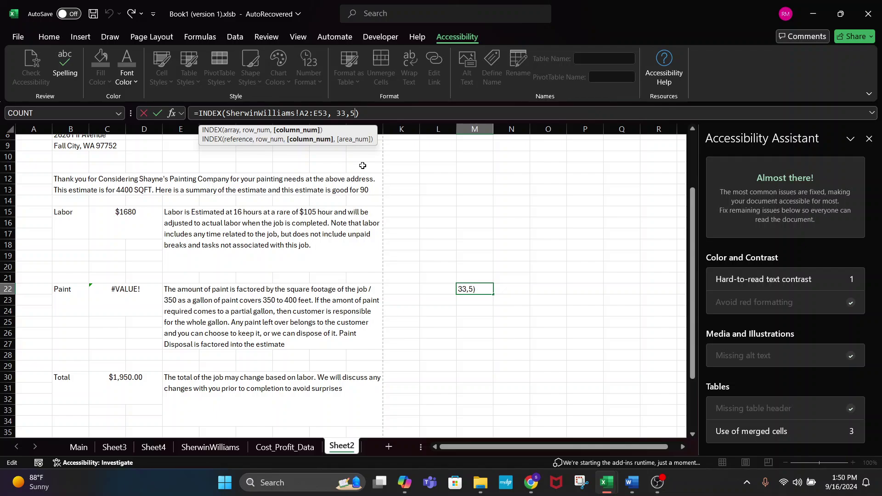
{"action": "left_click", "coordinate": [208, 447]}
{"action": "left_click", "coordinate": [157, 367]}
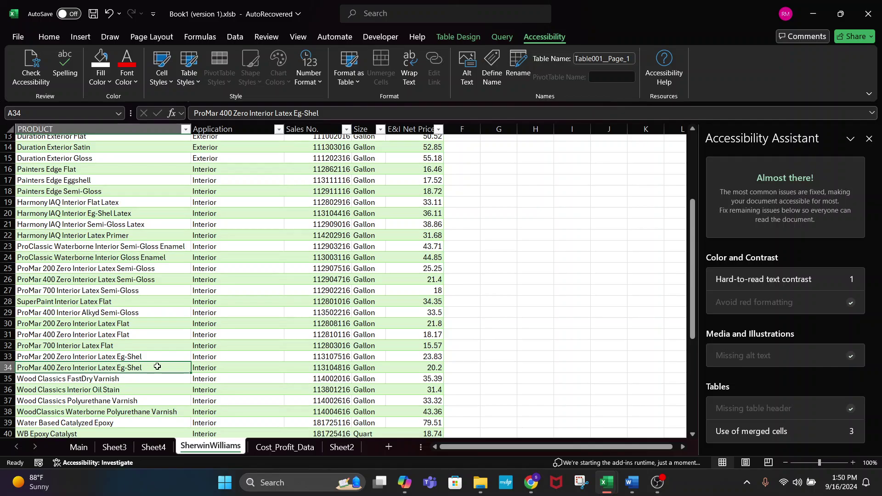
{"action": "key", "text": "Right"}
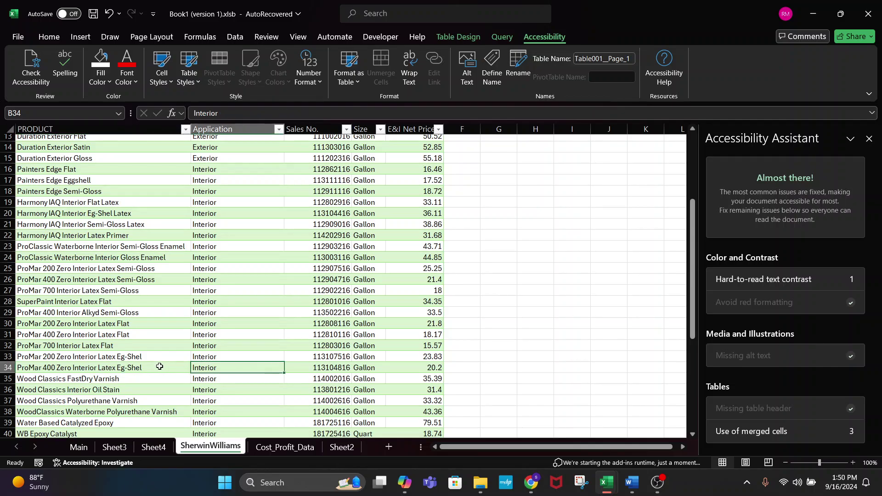
{"action": "left_click", "coordinate": [160, 367]}
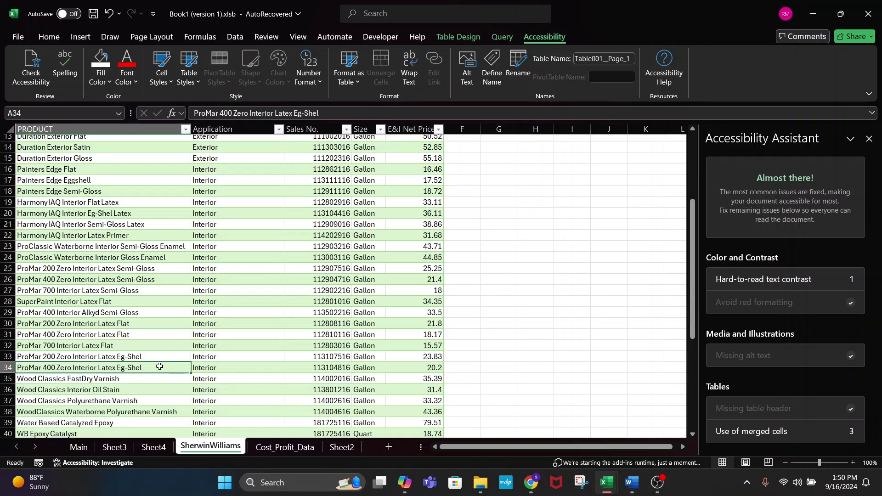
{"action": "key", "text": "Right"}
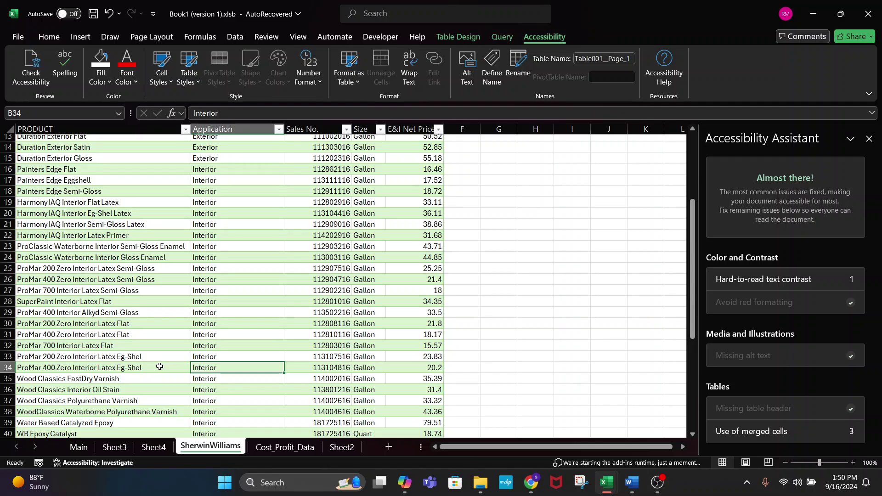
{"action": "key", "text": "Right"}
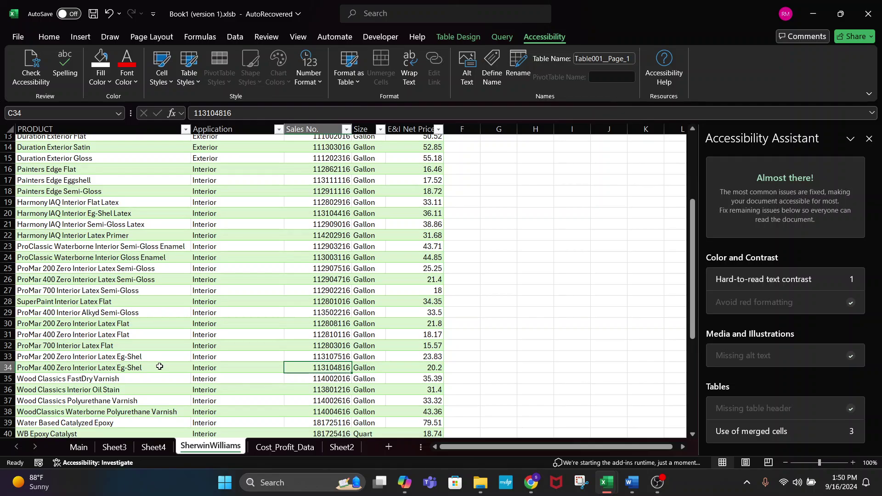
{"action": "key", "text": "Right"}
{"action": "key", "text": "Right"}
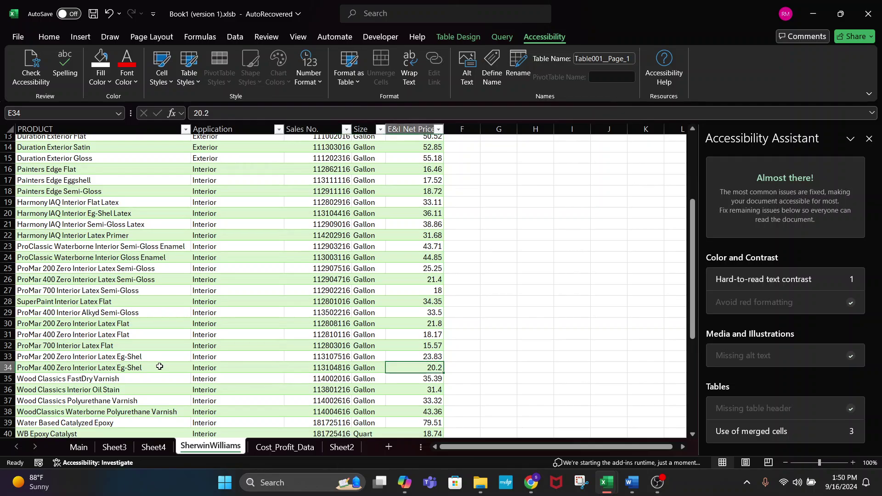
{"action": "left_click", "coordinate": [78, 447]}
- On Sheet2, change M22's INDEX column argument from 5 to 4 so it shows Gallon
{"action": "left_click", "coordinate": [341, 447]}
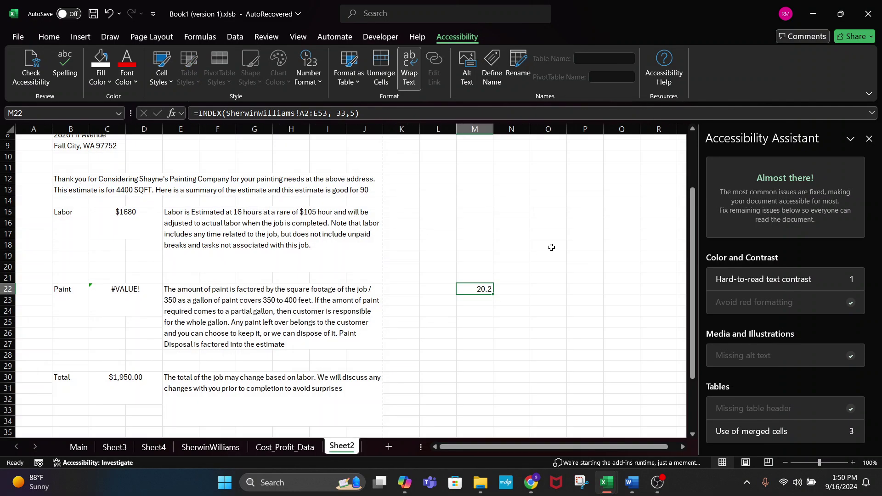
{"action": "left_click", "coordinate": [352, 113]}
{"action": "key", "text": "BackSpace"}
{"action": "type", "text": "4"}
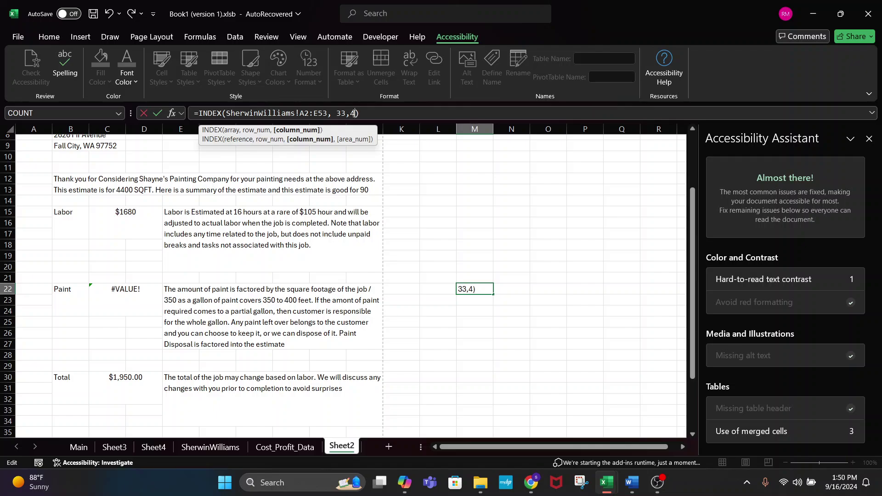
{"action": "key", "text": "Return"}
{"action": "left_click", "coordinate": [462, 289]}
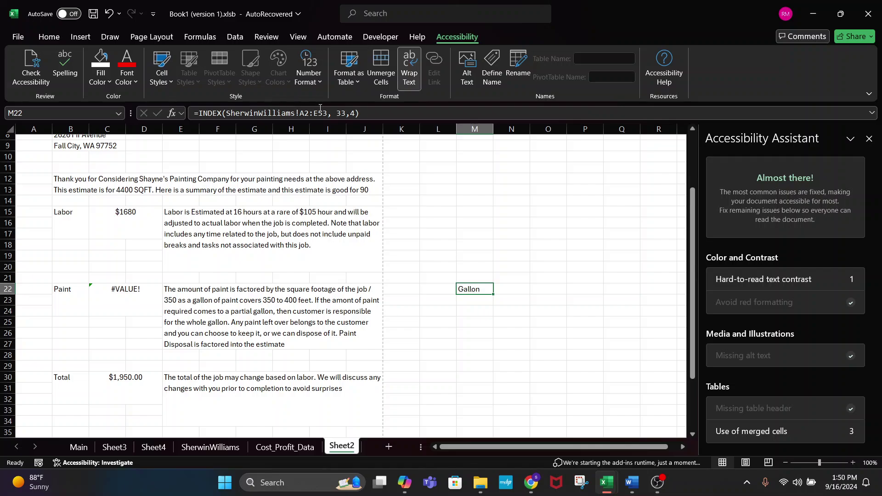
- Keep row 33 in M22's INDEX formula, then view the Main estimator sheet
{"action": "left_click", "coordinate": [342, 114]}
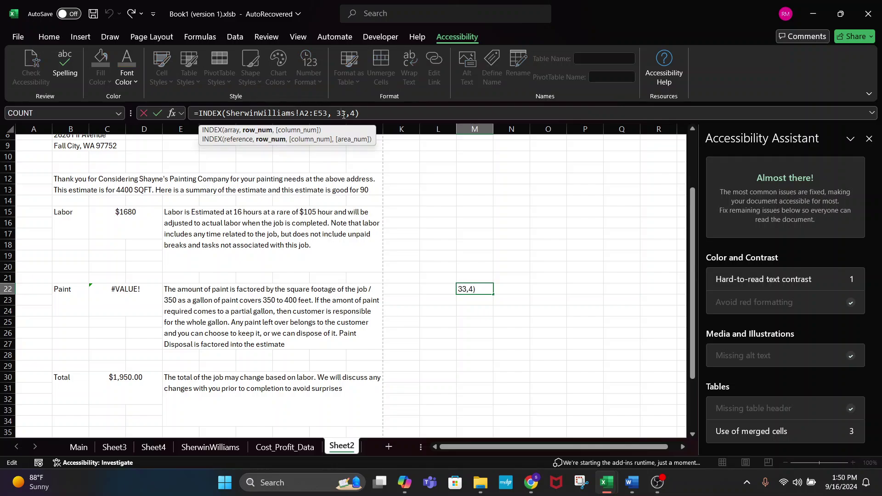
{"action": "key", "text": "BackSpace"}
{"action": "key", "text": "BackSpace"}
{"action": "key", "text": "BackSpace"}
{"action": "key", "text": "Left"}
{"action": "key", "text": "Left"}
{"action": "type", "text": "33"}
{"action": "key", "text": "ctrl+Return"}
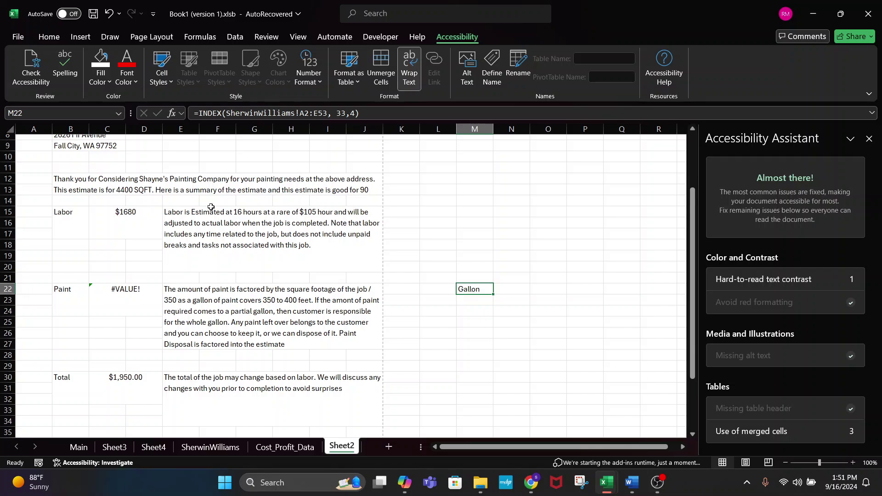
{"action": "left_click", "coordinate": [79, 452]}
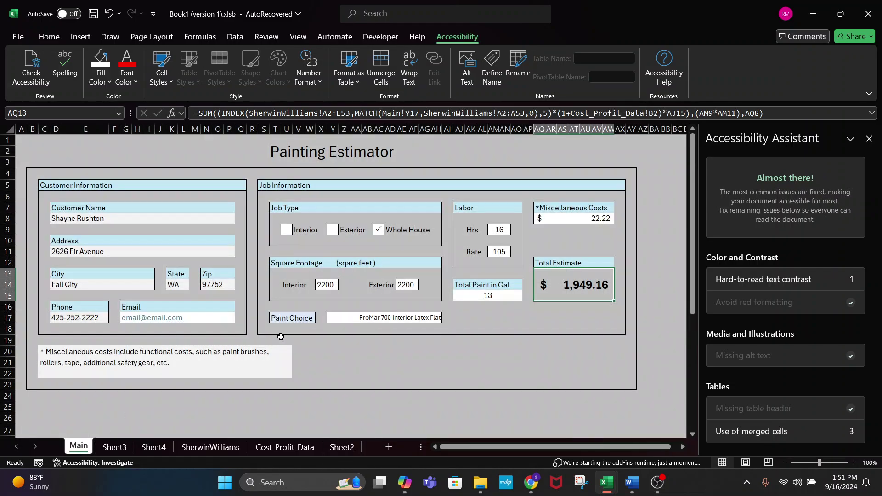
- Pick ProMar 400 Zero Interior Latex Flat in the Y17 Paint Choice list, then return to Sheet2
{"action": "left_click", "coordinate": [425, 317]}
{"action": "left_click", "coordinate": [446, 317]}
{"action": "scroll", "coordinate": [377, 358], "scroll_direction": "up", "scroll_amount": 8}
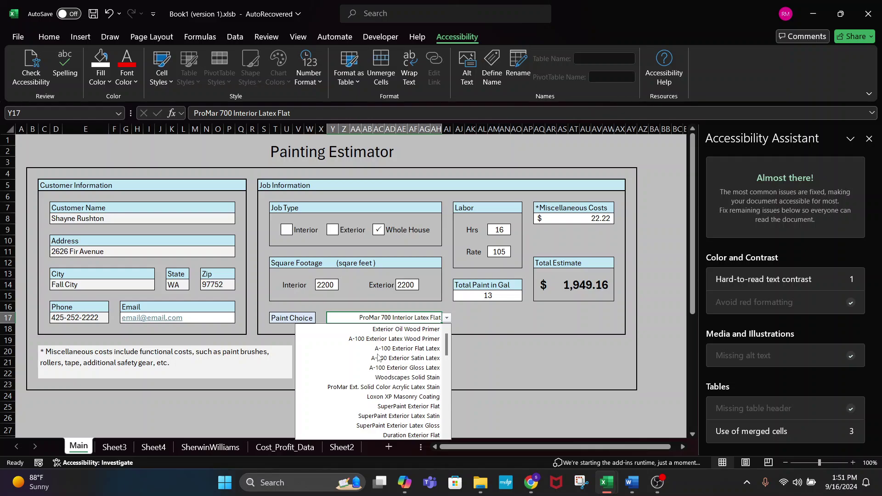
{"action": "scroll", "coordinate": [377, 358], "scroll_direction": "down", "scroll_amount": 10}
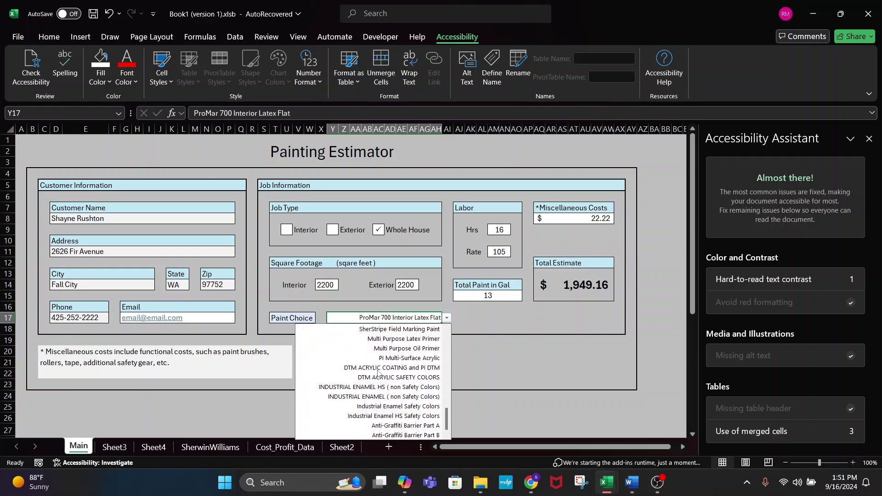
{"action": "scroll", "coordinate": [411, 377], "scroll_direction": "up", "scroll_amount": 5}
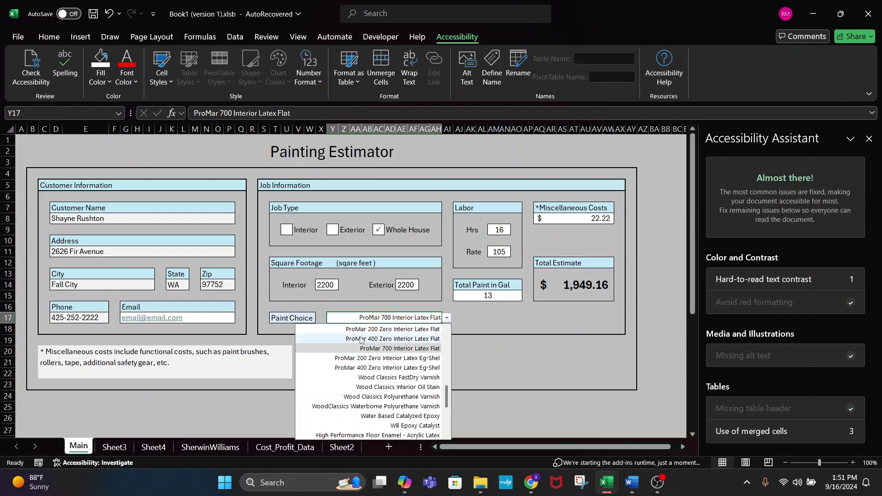
{"action": "left_click", "coordinate": [376, 339]}
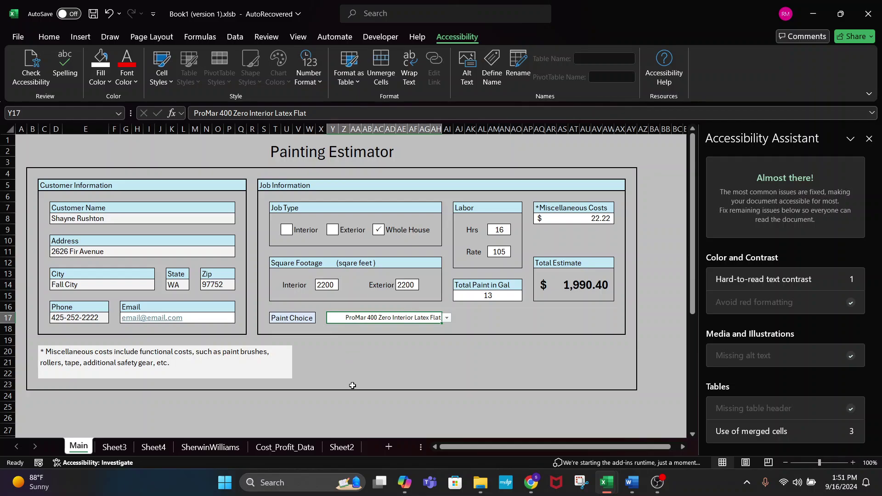
{"action": "left_click", "coordinate": [341, 447]}
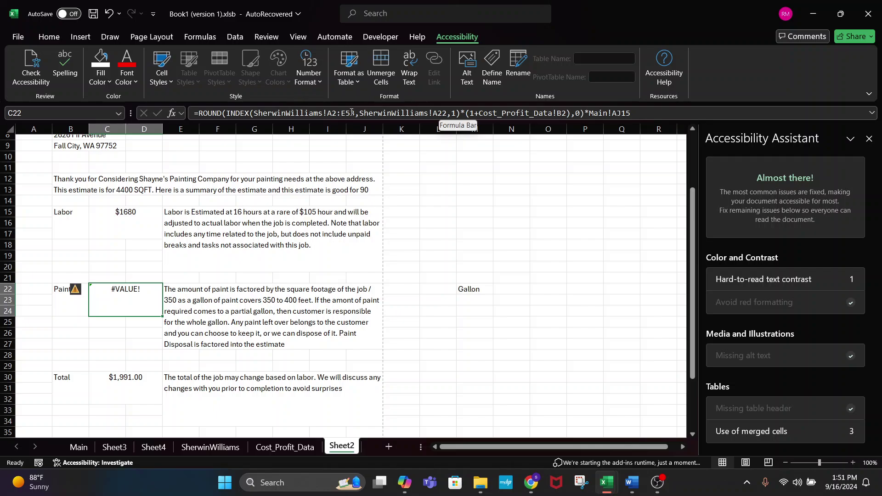
- In C22's formula, replace the SherwinWilliams!A22 row argument with MATCH()
{"action": "left_click", "coordinate": [445, 113]}
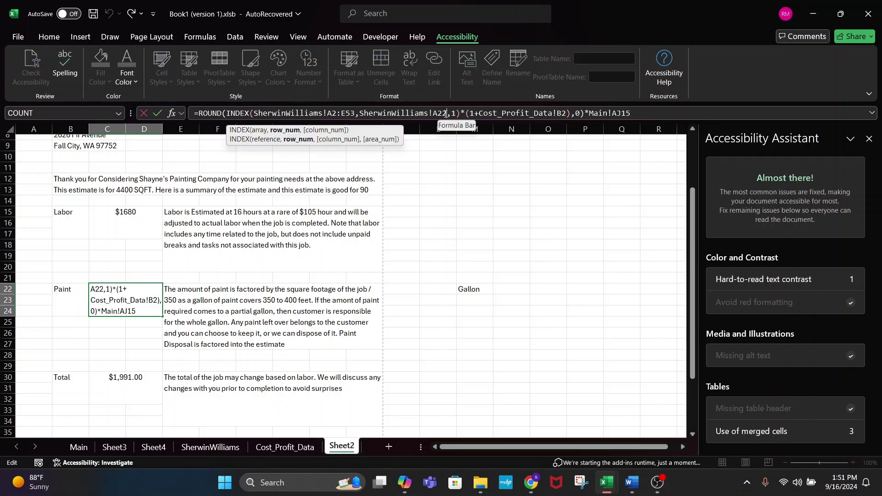
{"action": "key", "text": "BackSpace"}
{"action": "key", "text": "BackSpace"}
{"action": "key", "text": "BackSpace"}
{"action": "key", "text": "BackSpace"}
{"action": "key", "text": "BackSpace"}
{"action": "key", "text": "BackSpace"}
{"action": "key", "text": "BackSpace"}
{"action": "key", "text": "BackSpace"}
{"action": "key", "text": "BackSpace"}
{"action": "key", "text": "BackSpace"}
{"action": "key", "text": "BackSpace"}
{"action": "key", "text": "BackSpace"}
{"action": "key", "text": "BackSpace"}
{"action": "key", "text": "BackSpace"}
{"action": "key", "text": "BackSpace"}
{"action": "key", "text": "BackSpace"}
{"action": "key", "text": "BackSpace"}
{"action": "key", "text": "BackSpace"}
{"action": "key", "text": "BackSpace"}
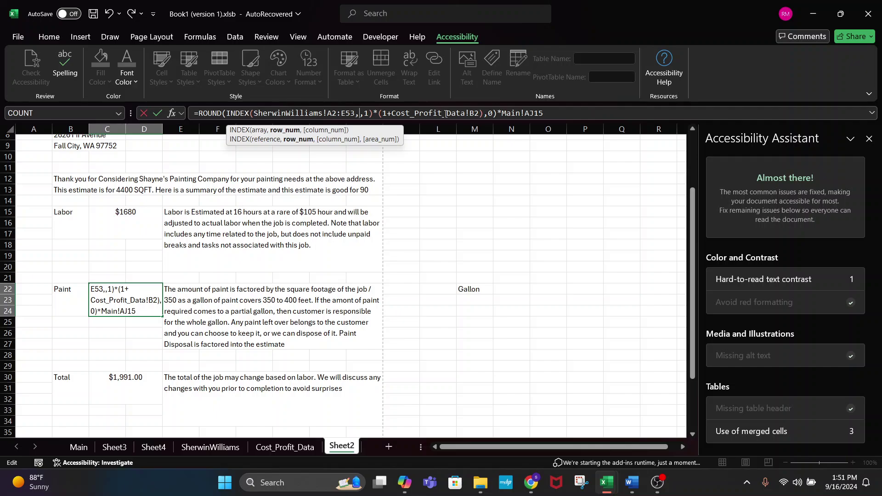
{"action": "type", "text": "MATC"}
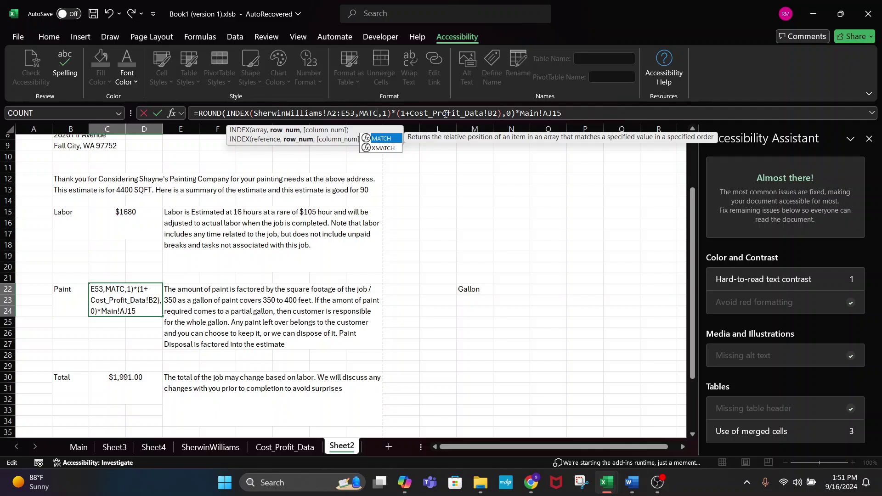
{"action": "type", "text": "H("}
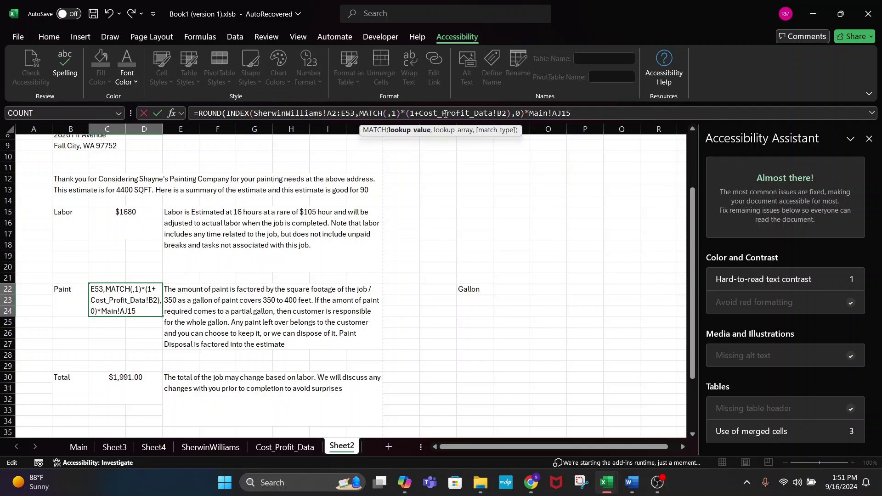
{"action": "type", "text": ")"}
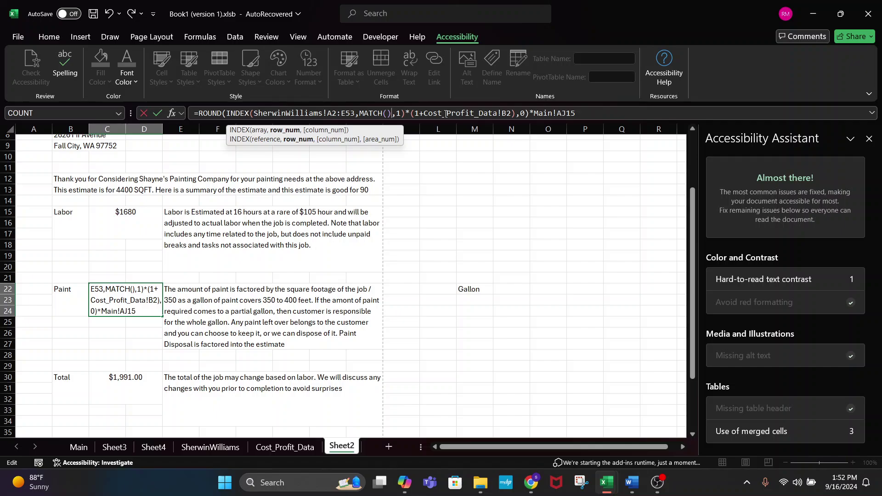
{"action": "key", "text": "Left"}
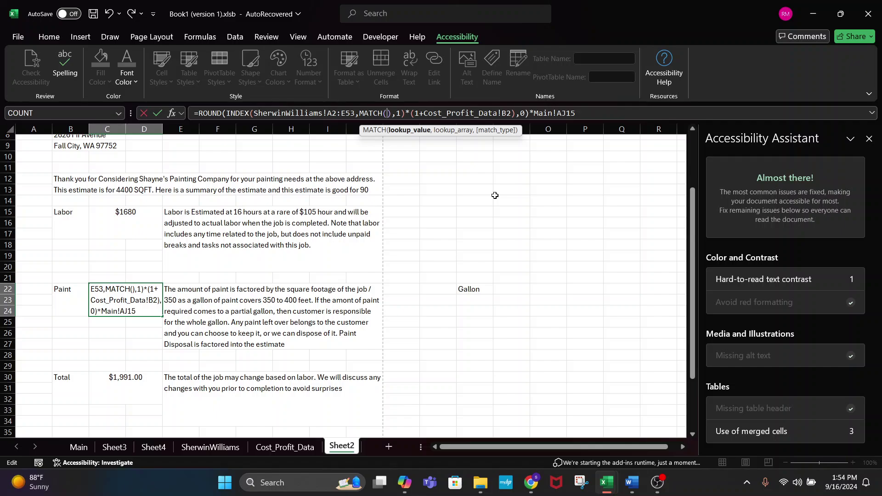
- Use Main!Y17, the Paint Choice cell, as MATCH's lookup value
{"action": "left_click", "coordinate": [76, 448]}
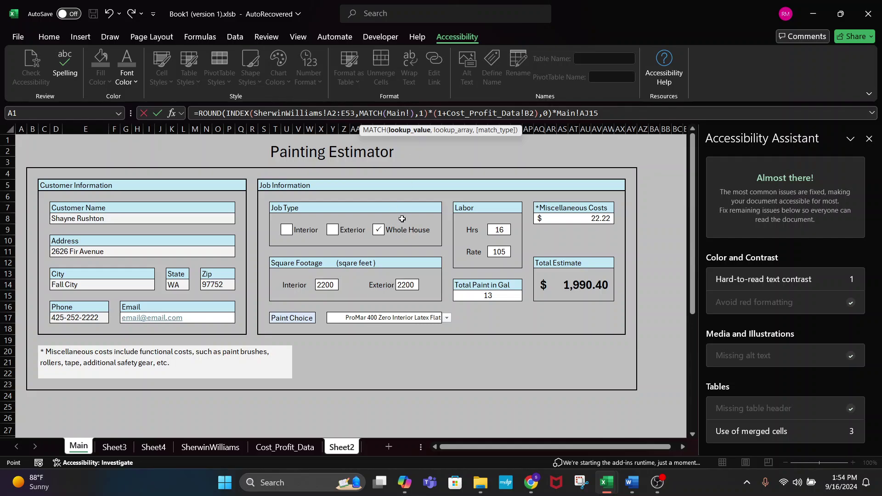
{"action": "left_click", "coordinate": [429, 326]}
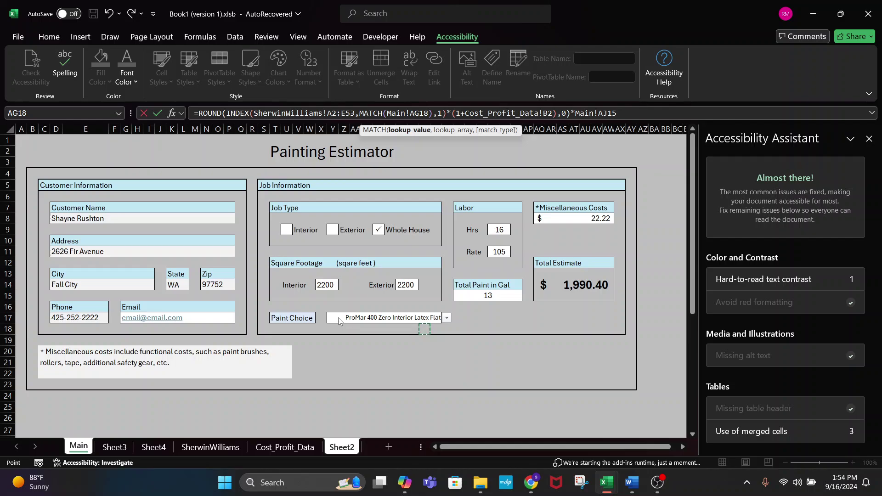
{"action": "left_click", "coordinate": [442, 318]}
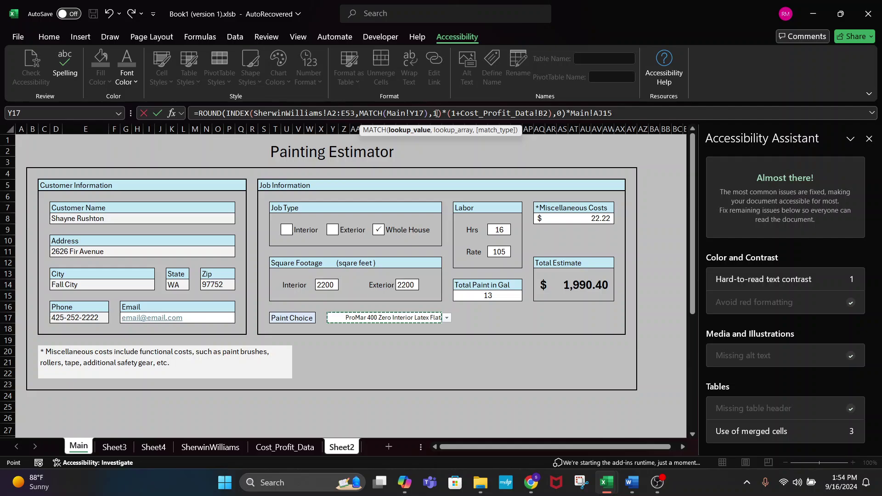
{"action": "type", "text": ","}
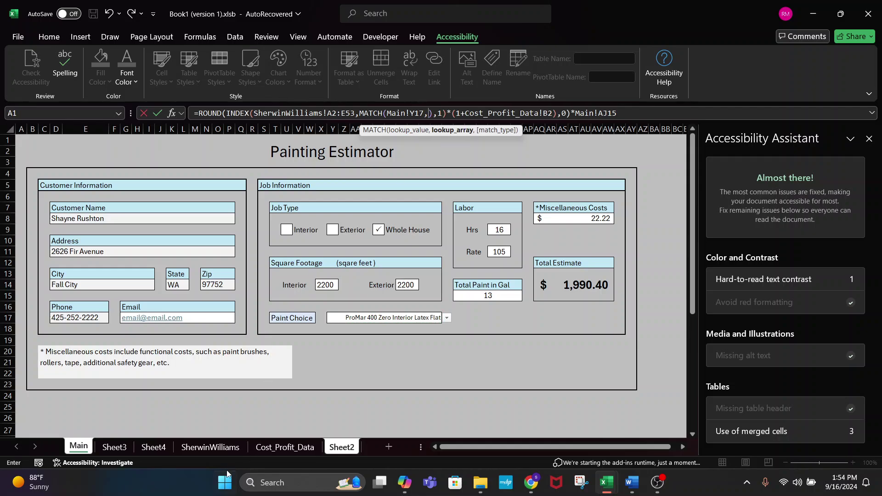
- Set MATCH's lookup range to SherwinWilliams!A2:A53 with exact match type 0
{"action": "left_click", "coordinate": [207, 447]}
{"action": "scroll", "coordinate": [127, 262], "scroll_direction": "up", "scroll_amount": 4}
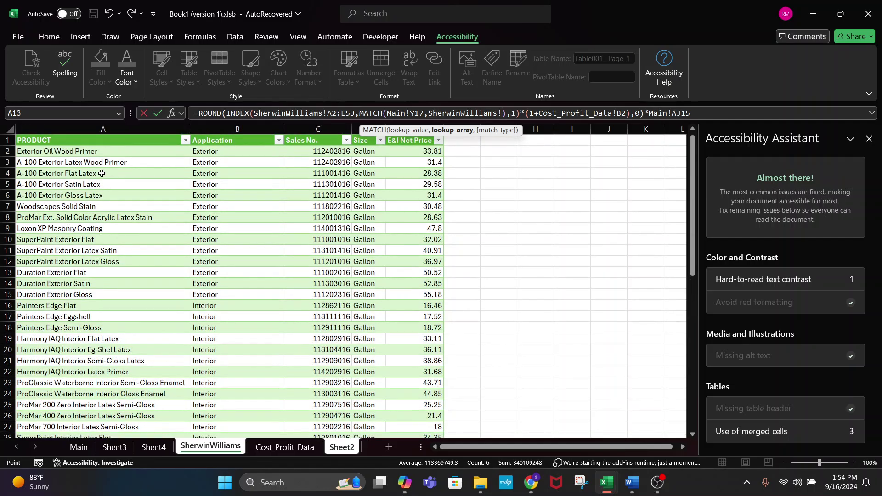
{"action": "left_click", "coordinate": [90, 154]}
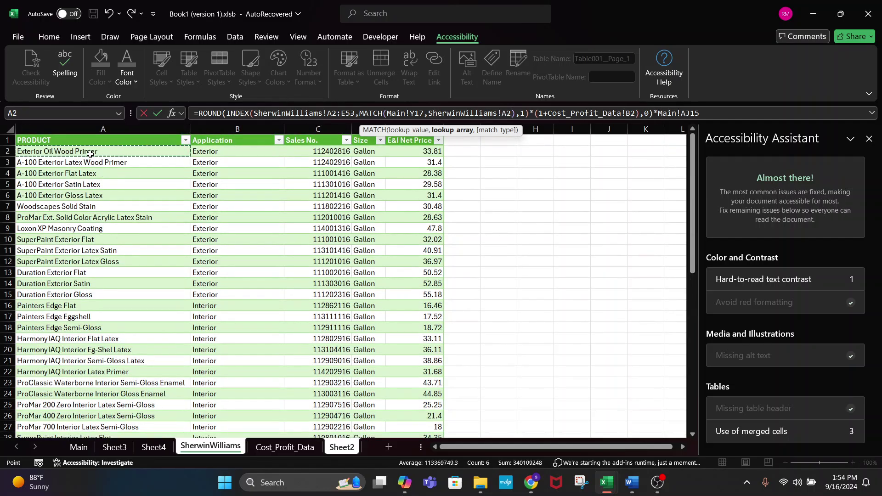
{"action": "key", "text": "ctrl+shift+Down"}
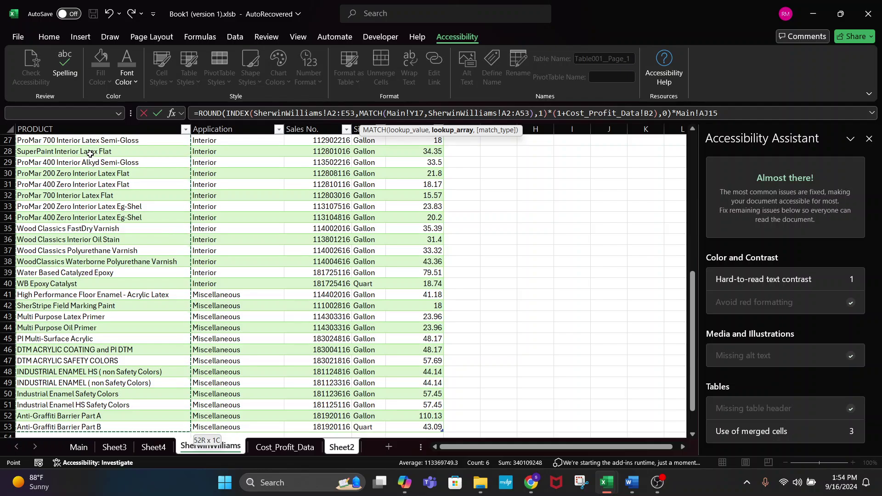
{"action": "type", "text": ","}
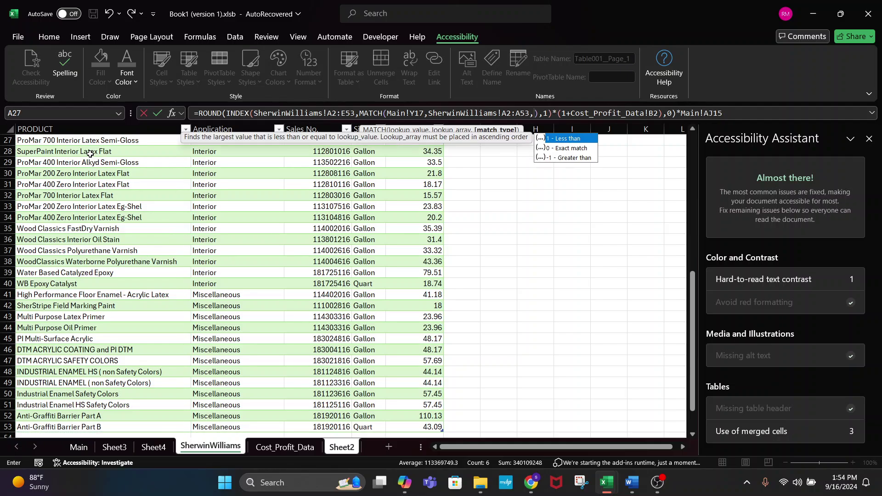
{"action": "type", "text": "0"}
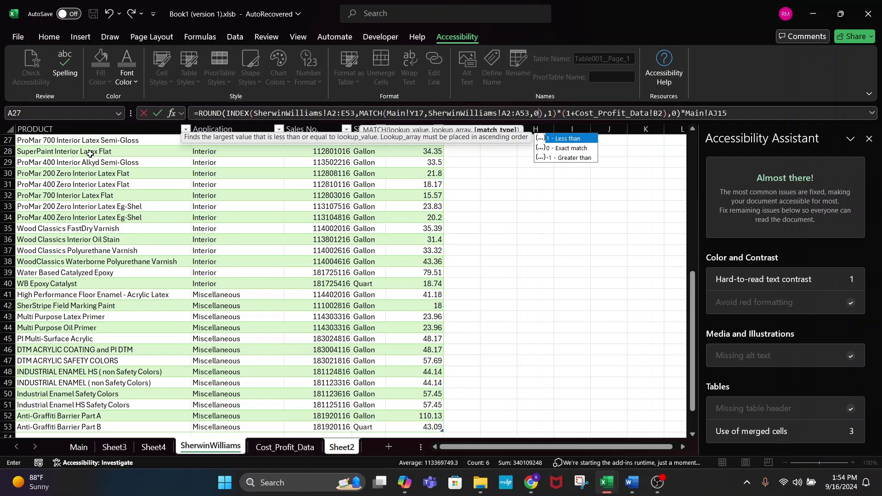
{"action": "key", "text": "Down"}
{"action": "key", "text": "Down"}
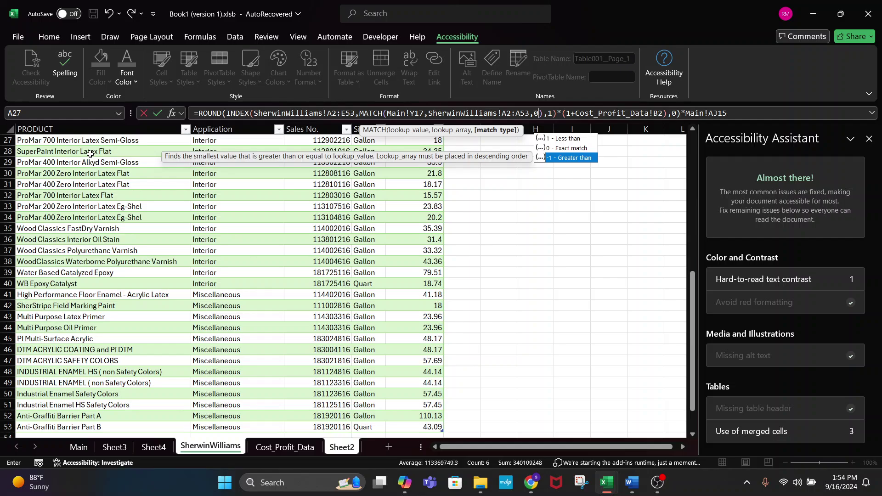
{"action": "key", "text": "Up"}
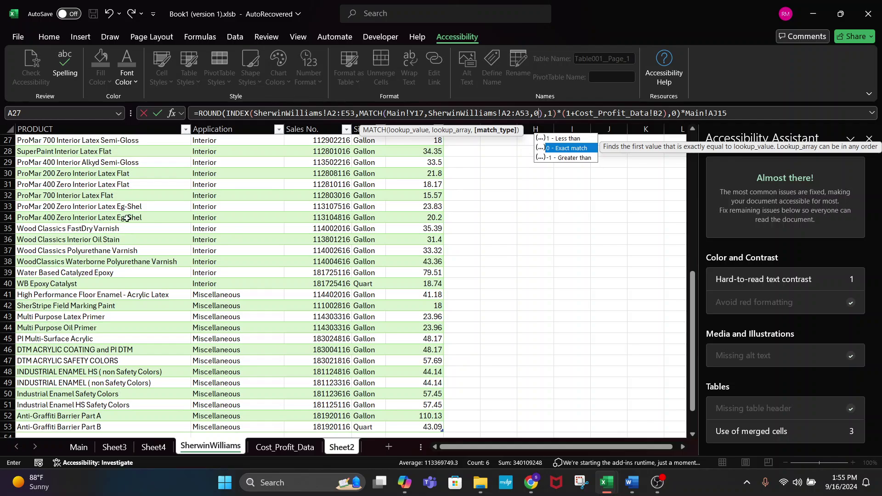
- Change the INDEX column argument in the paint formula from 1 to 5, the E&I Net Price
{"action": "left_click", "coordinate": [655, 483]}
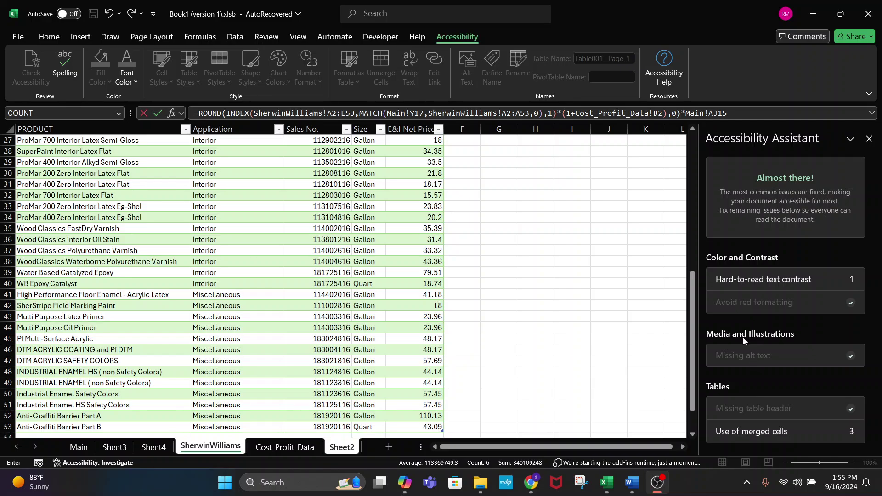
{"action": "left_click", "coordinate": [240, 259]}
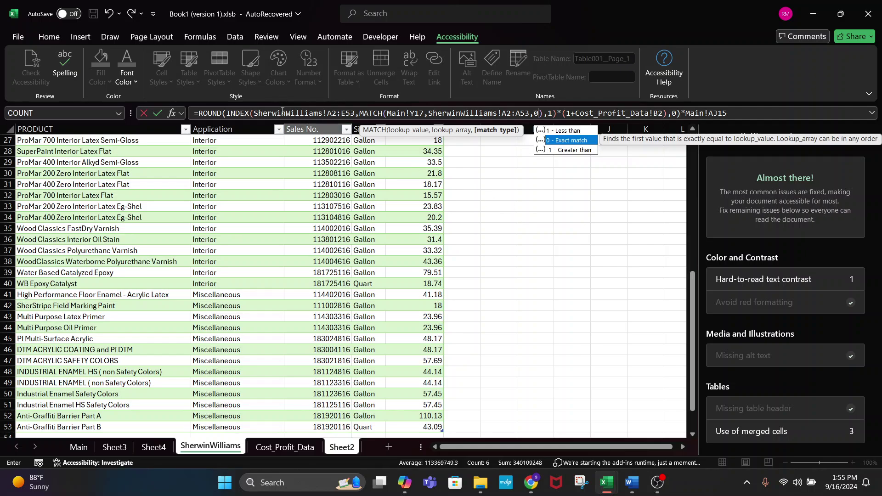
{"action": "left_click", "coordinate": [362, 112]}
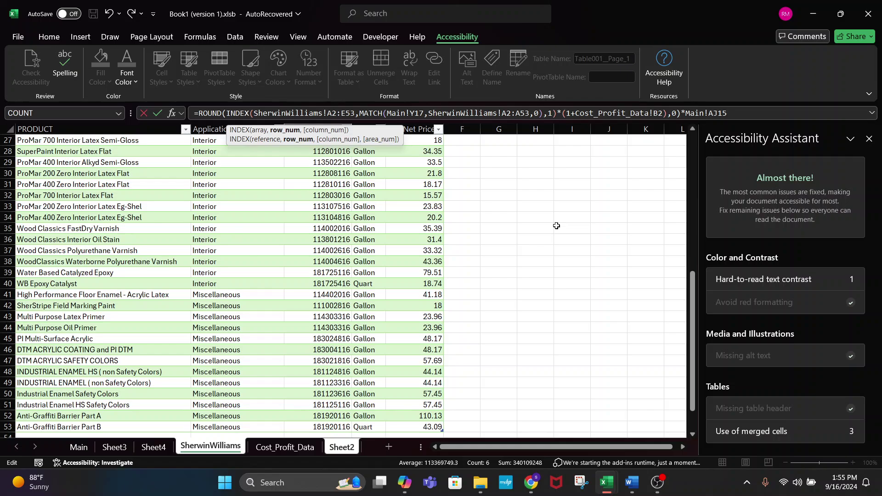
{"action": "key", "text": "Right"}
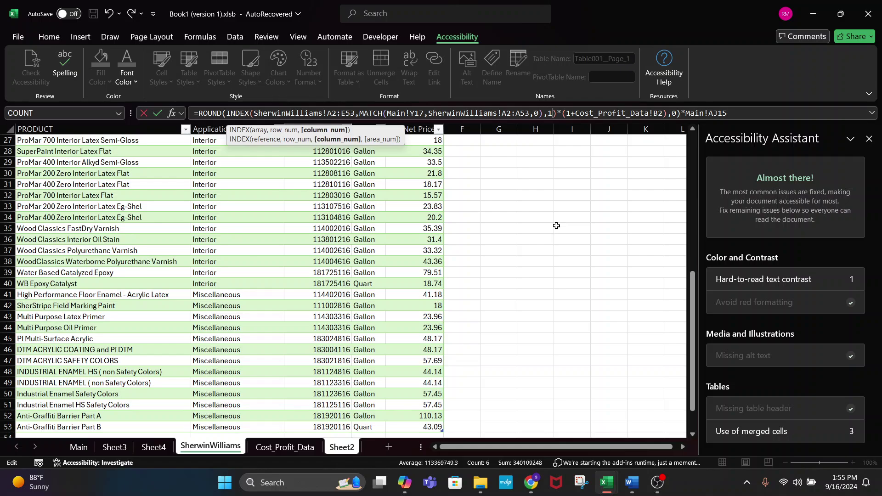
{"action": "key", "text": "BackSpace"}
{"action": "type", "text": "5"}
{"action": "left_click", "coordinate": [562, 115]}
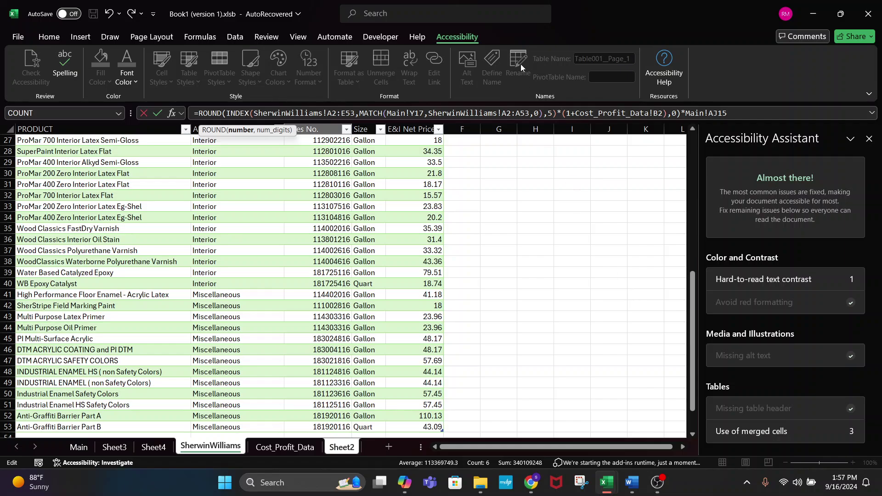
{"action": "left_click_drag", "start_coordinate": [557, 111], "coordinate": [436, 115]}
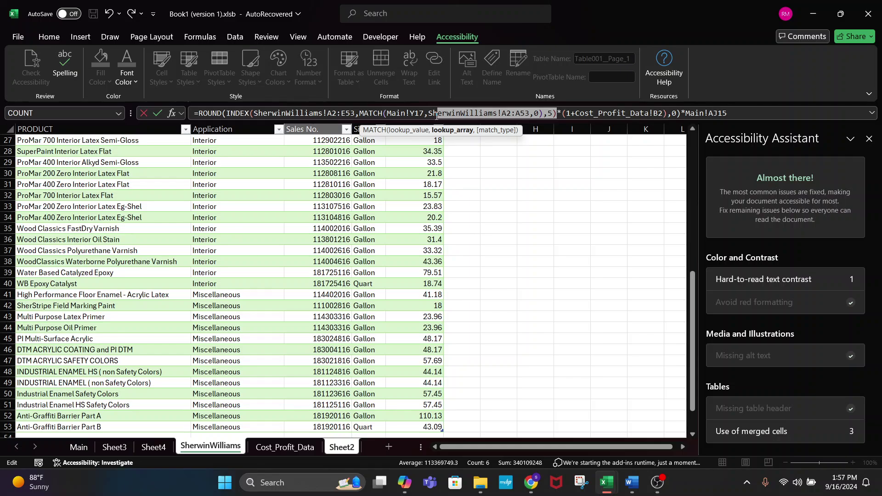
{"action": "left_click", "coordinate": [565, 113]}
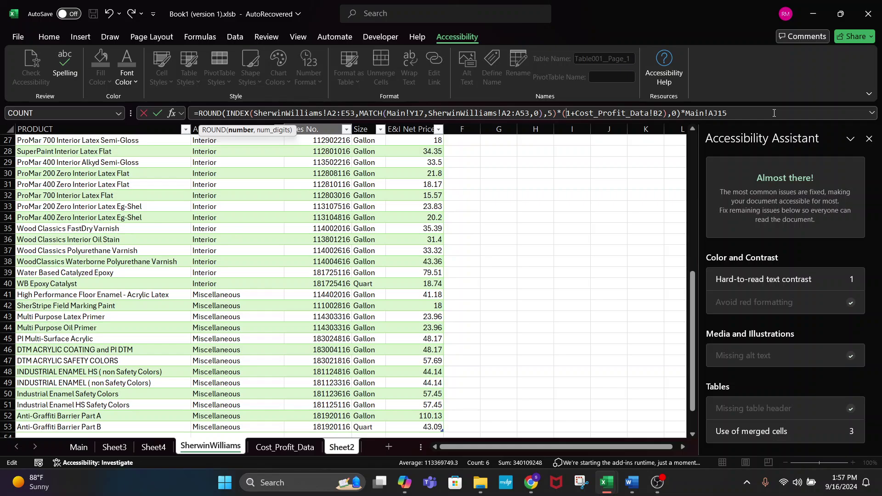
{"action": "left_click", "coordinate": [764, 113]}
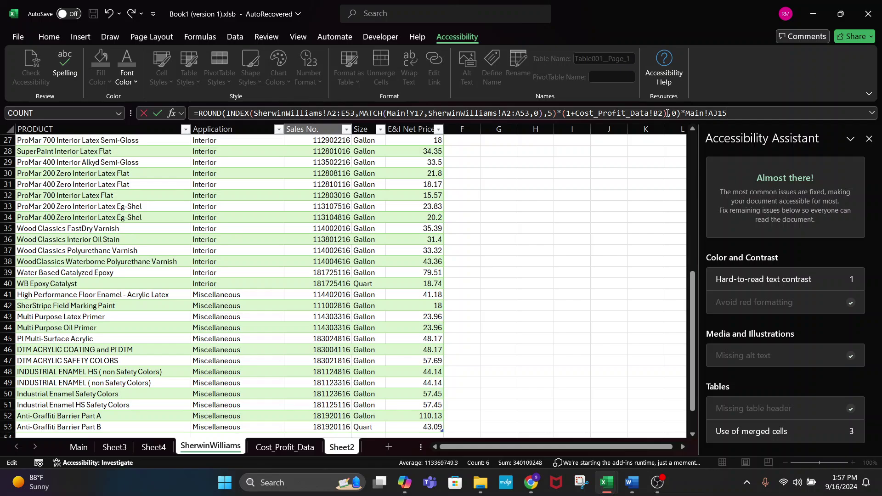
{"action": "mouse_move", "coordinate": [664, 113]}
{"action": "left_mouse_down"}
{"action": "mouse_move", "coordinate": [621, 114]}
{"action": "mouse_move", "coordinate": [662, 114]}
{"action": "left_mouse_up"}
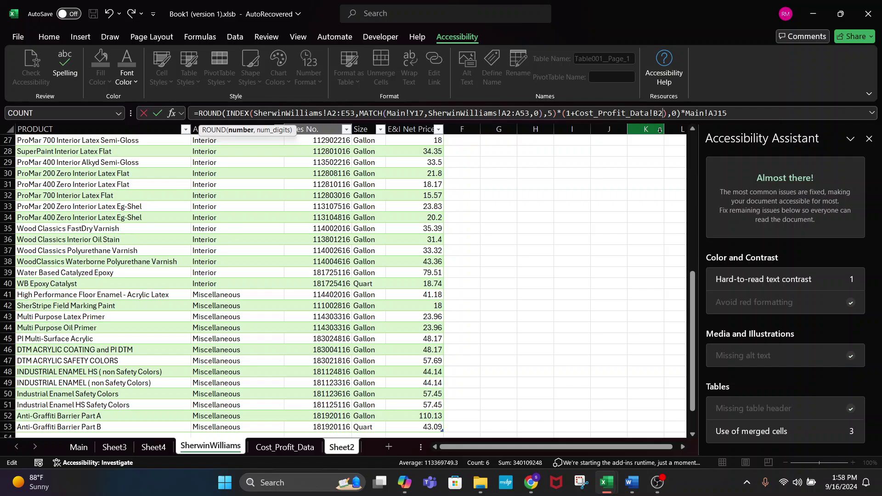
{"action": "left_click", "coordinate": [744, 116]}
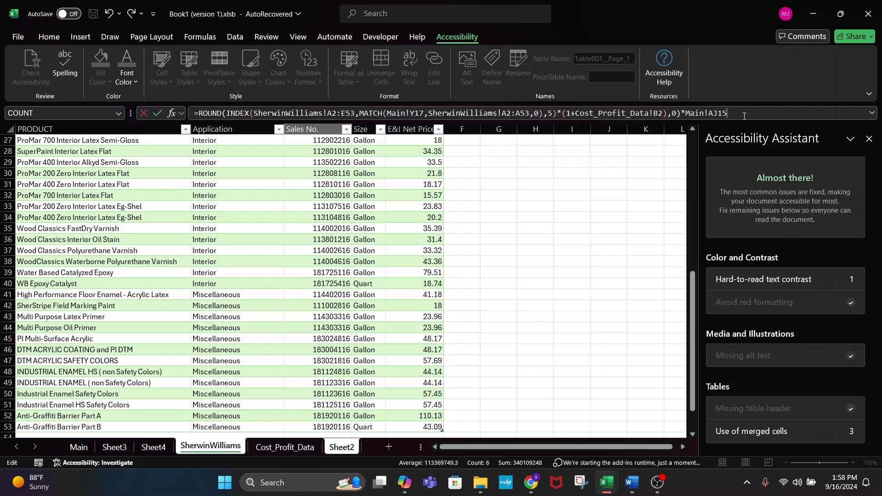
- Point the formula's Main!AJ15 reference at Main's Total Paint in Gal cell and enter it, giving 286.000
{"action": "left_click_drag", "start_coordinate": [743, 116], "coordinate": [685, 116]}
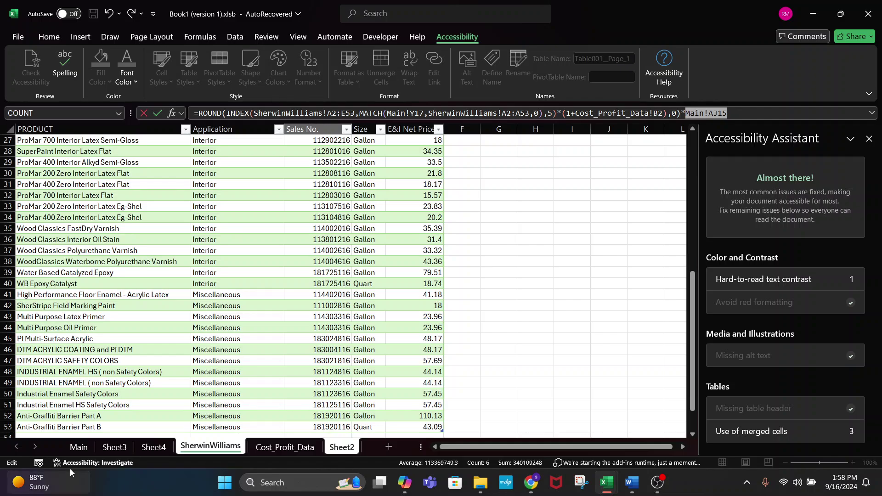
{"action": "left_click", "coordinate": [77, 447]}
{"action": "left_click", "coordinate": [486, 295]}
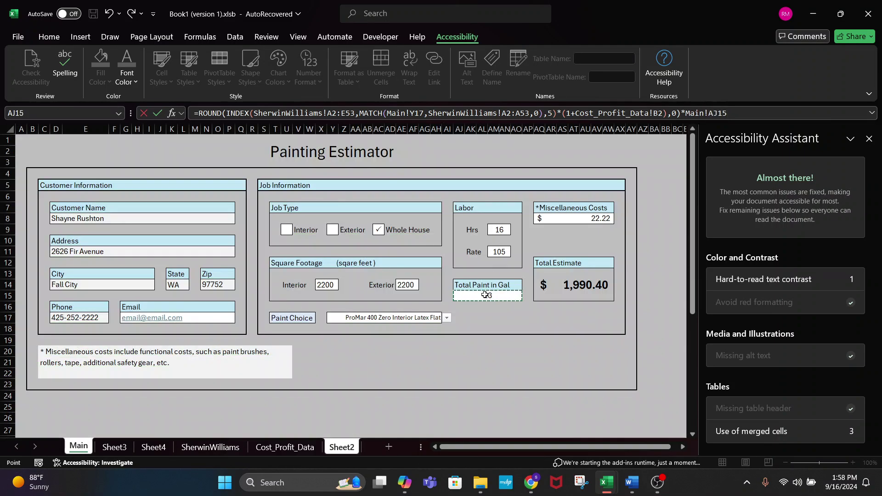
{"action": "key", "text": "Return"}
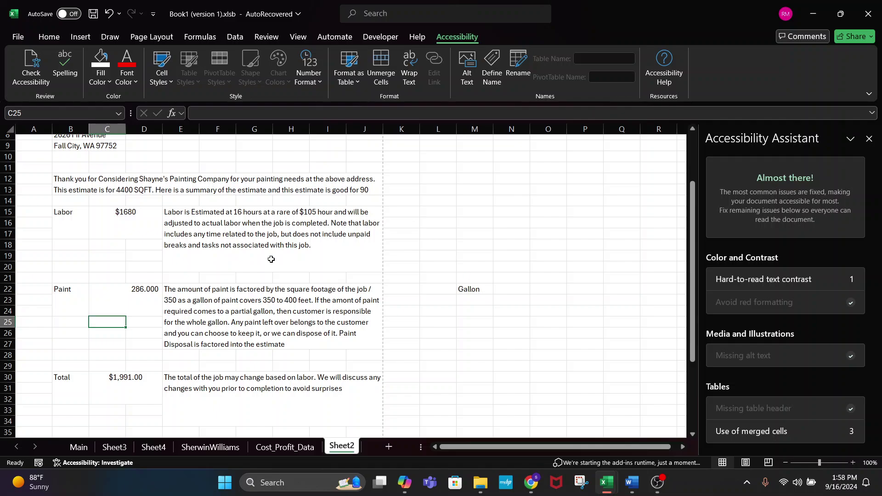
{"action": "left_click", "coordinate": [143, 303]}
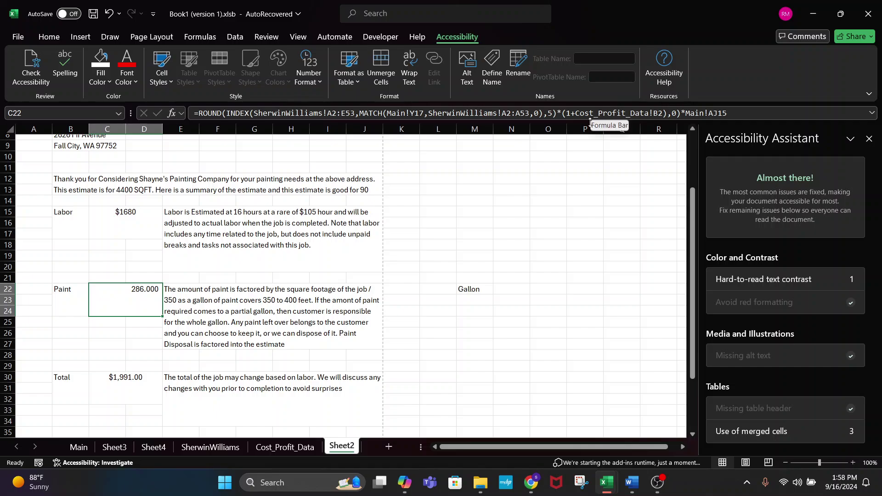
{"action": "left_click", "coordinate": [567, 114]}
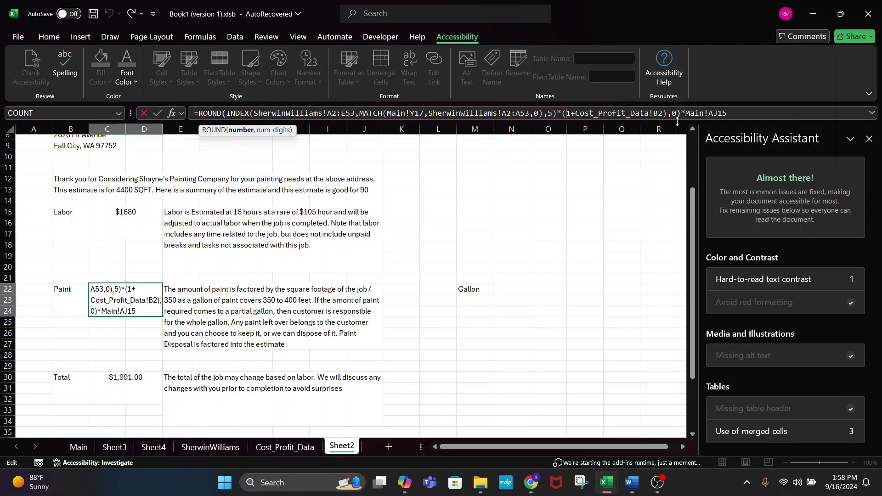
{"action": "left_click", "coordinate": [676, 114]}
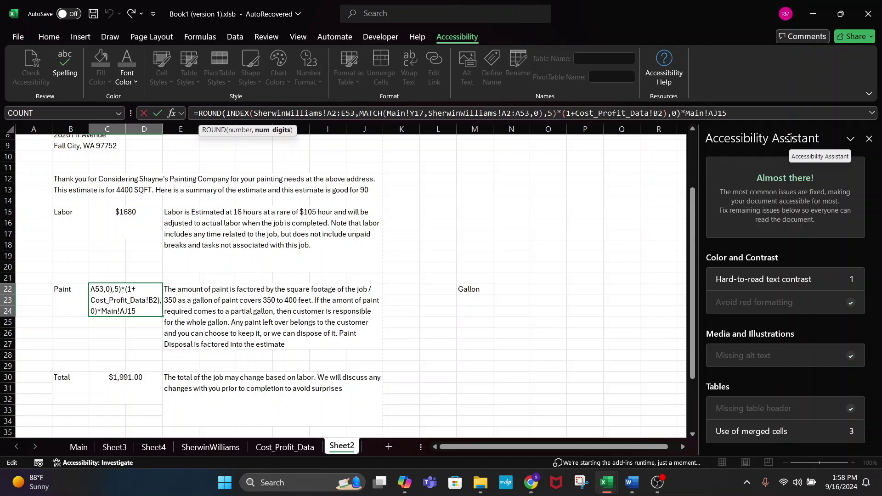
{"action": "left_click", "coordinate": [732, 106]}
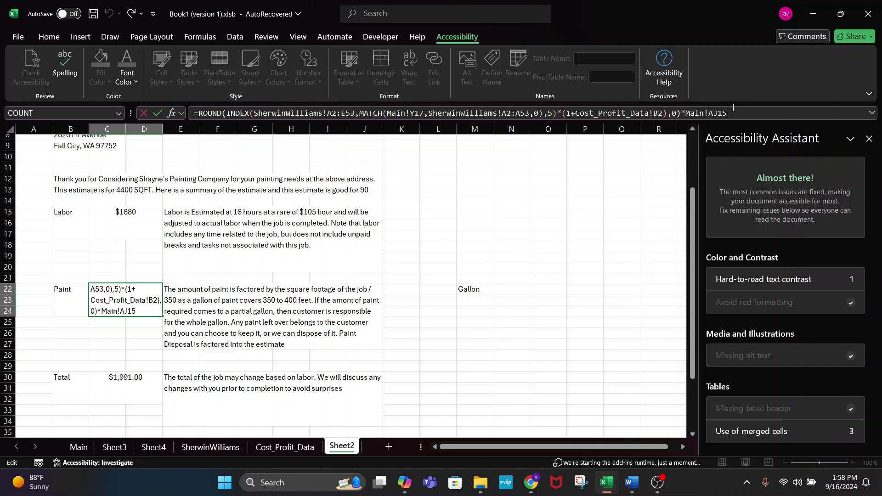
{"action": "key", "text": "Return"}
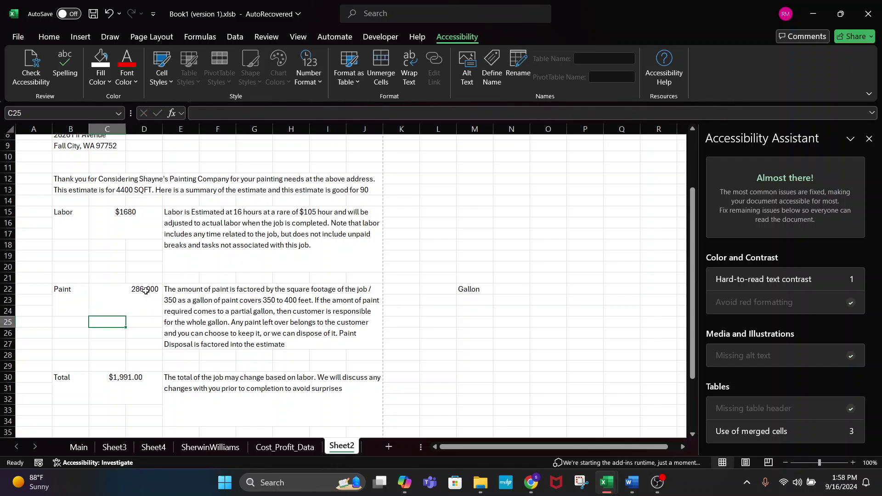
{"action": "left_click", "coordinate": [119, 306]}
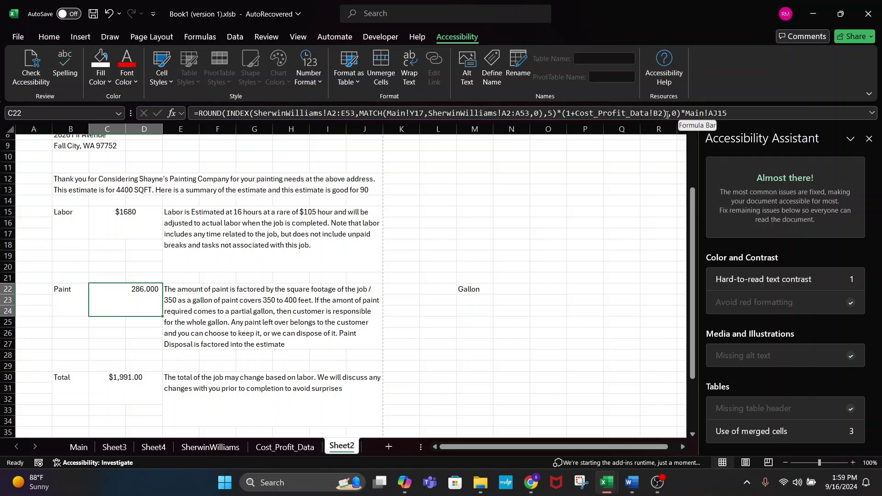
{"action": "left_click_drag", "start_coordinate": [668, 114], "coordinate": [227, 120]}
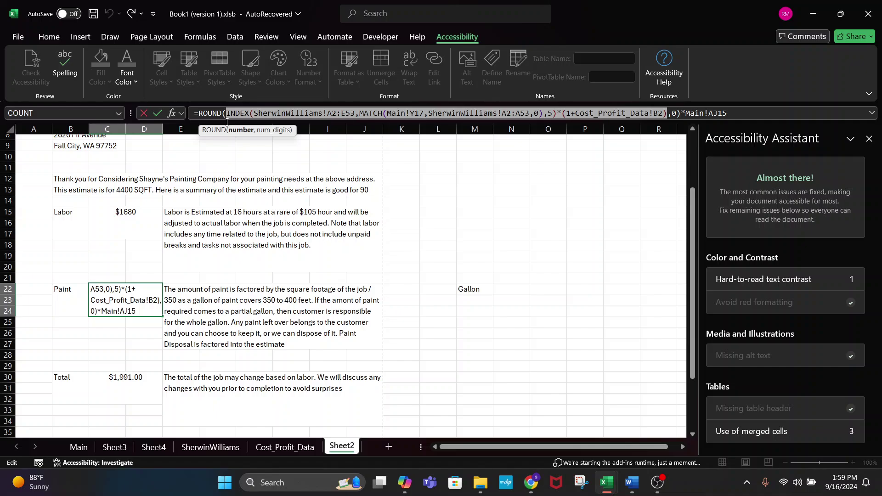
{"action": "key", "text": "ctrl+Return"}
- Replace M22's formula with the pasted price-lookup part, showing 22.1674
{"action": "left_click", "coordinate": [472, 297]}
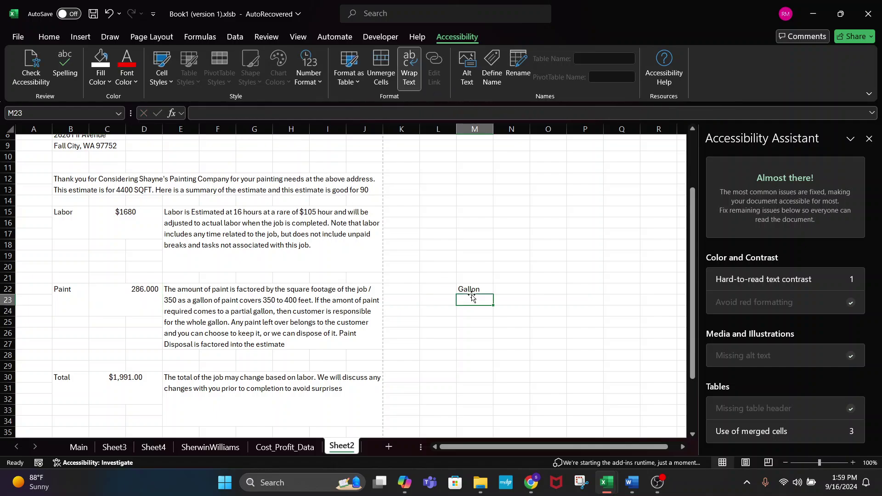
{"action": "left_click", "coordinate": [475, 291]}
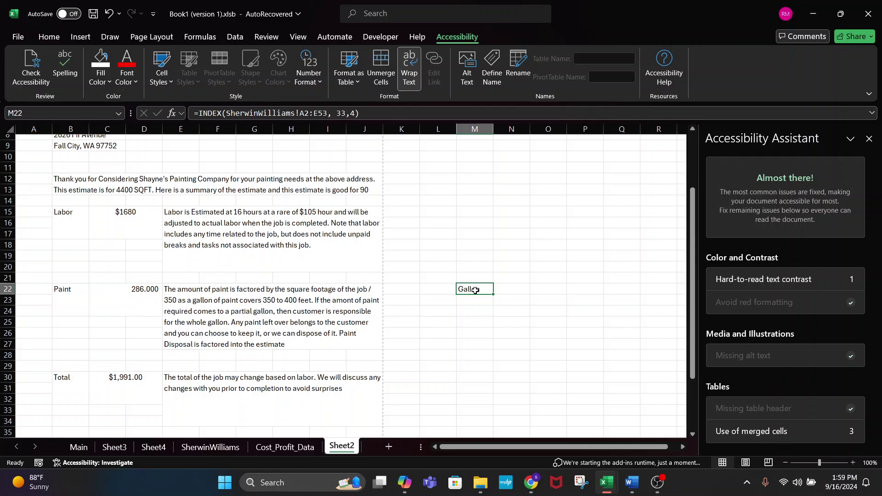
{"action": "left_click", "coordinate": [199, 114]}
{"action": "left_click_drag", "start_coordinate": [199, 113], "coordinate": [487, 126]}
{"action": "key", "text": "ctrl+v"}
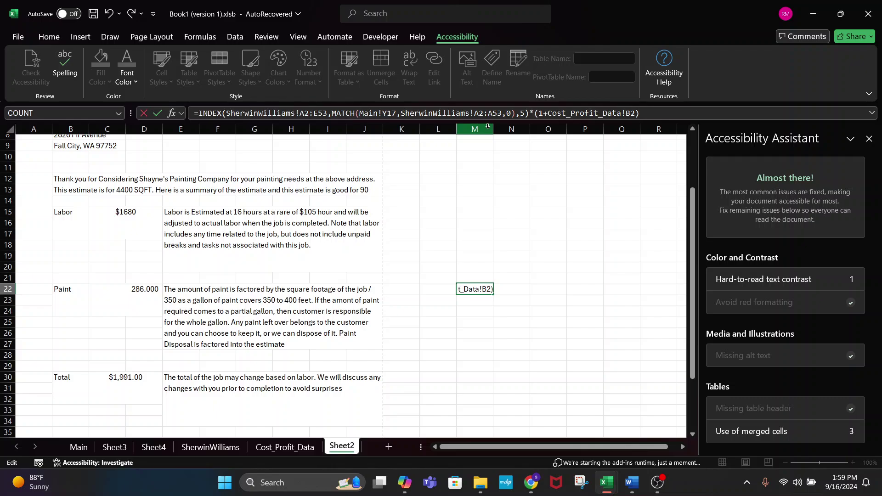
{"action": "key", "text": "Return"}
{"action": "left_click", "coordinate": [477, 287]}
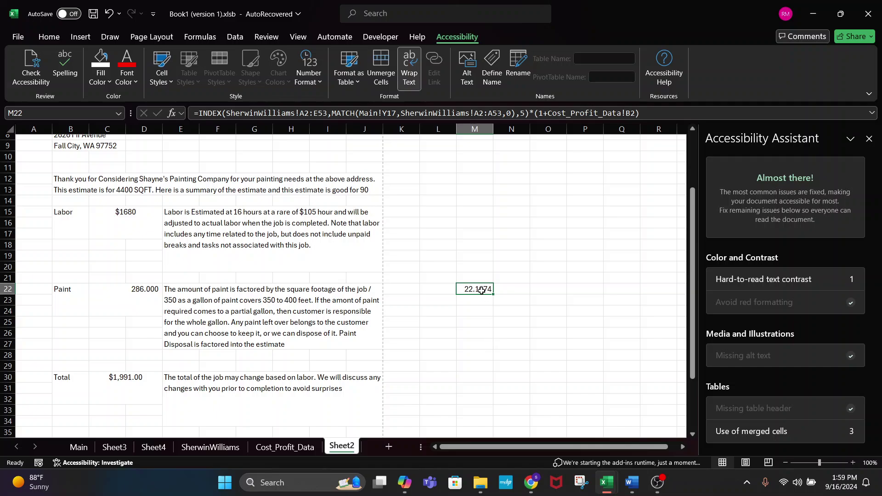
- Enter =M22*(1+Cost_Profit_Data!B2) in N22 to apply the profit margin, giving 27.04423
{"action": "left_click", "coordinate": [518, 288]}
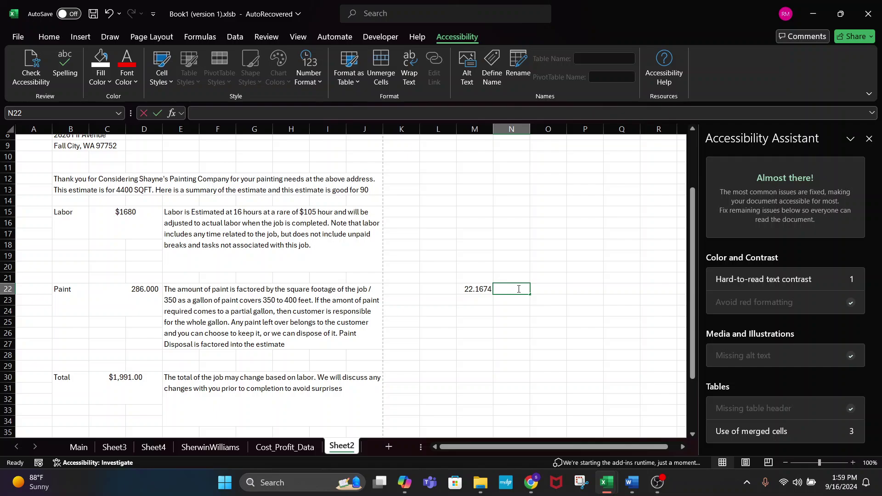
{"action": "type", "text": "="}
{"action": "left_click", "coordinate": [473, 289]}
{"action": "type", "text": "1+"}
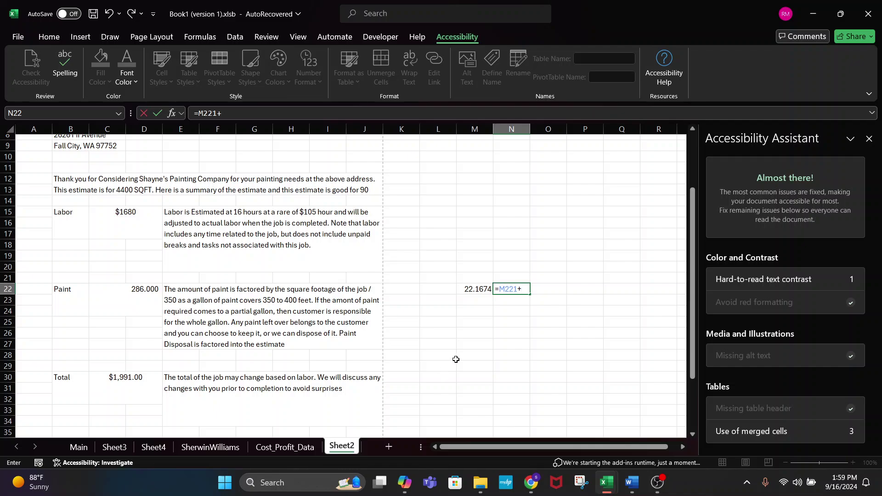
{"action": "key", "text": "BackSpace"}
{"action": "key", "text": "BackSpace"}
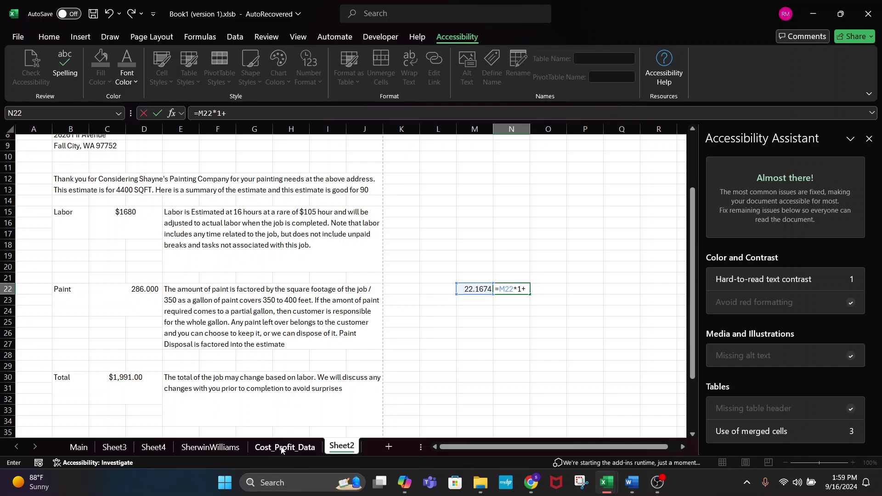
{"action": "left_click", "coordinate": [518, 290]}
{"action": "type", "text": "("}
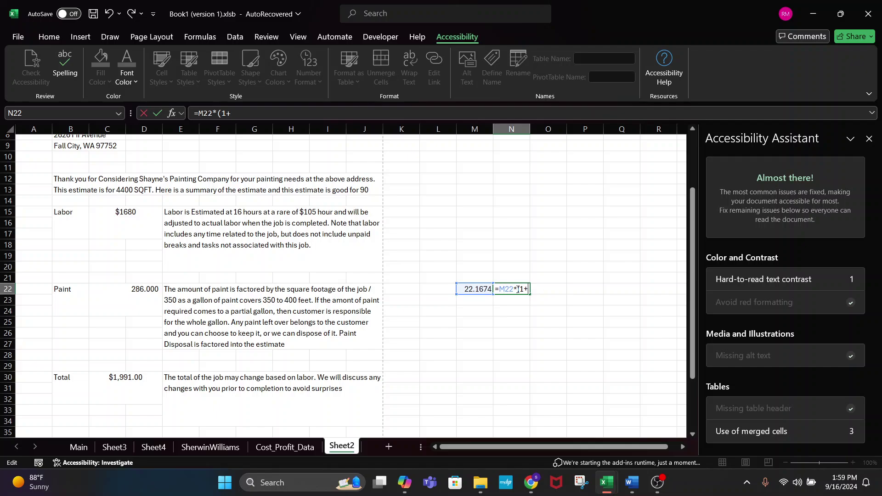
{"action": "left_click", "coordinate": [267, 445]}
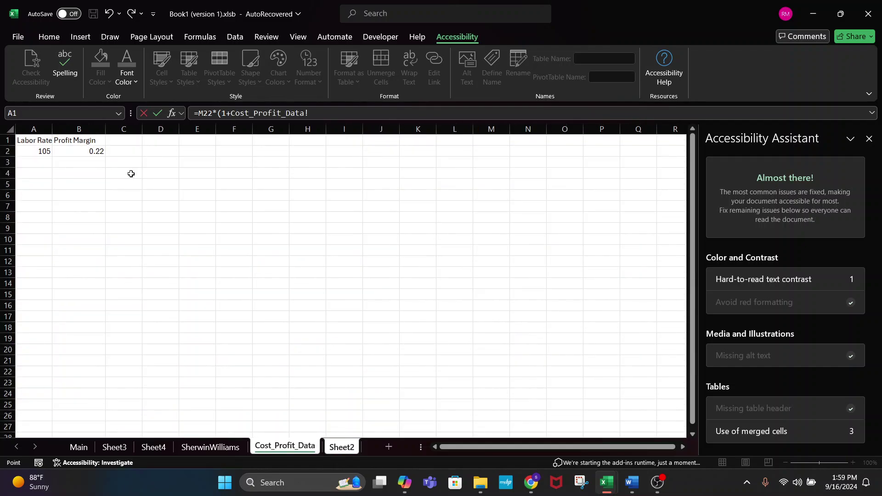
{"action": "left_click", "coordinate": [87, 155]}
{"action": "type", "text": ")"}
{"action": "key", "text": "Return"}
{"action": "left_click", "coordinate": [521, 290]}
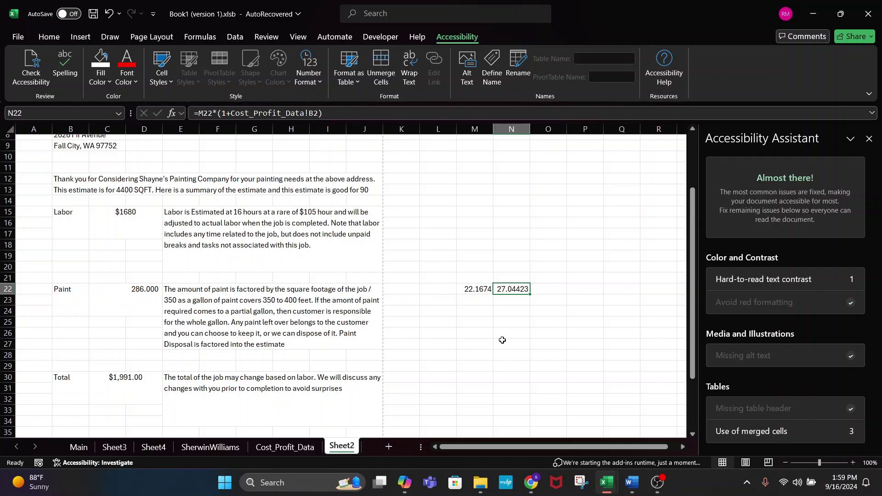
- Enter =N22*Main!AJ15 in O22 to multiply by total paint gallons, giving 351.575
{"action": "left_click", "coordinate": [539, 286]}
{"action": "type", "text": "="}
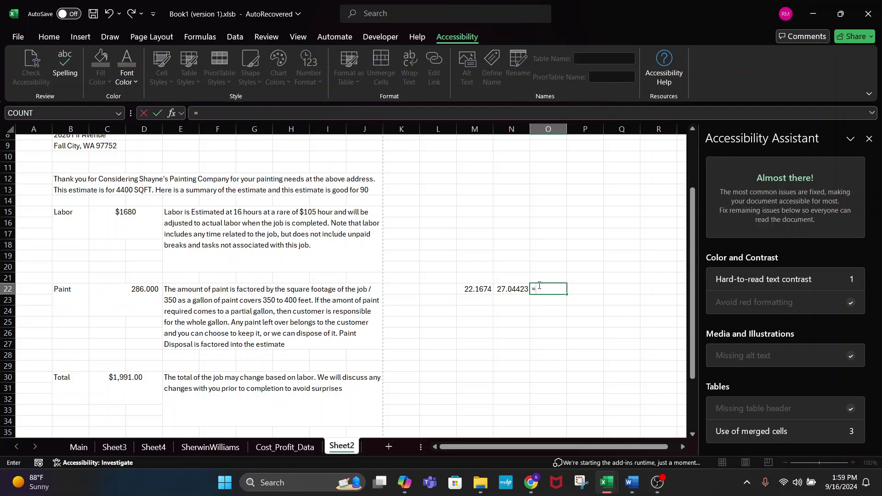
{"action": "left_click", "coordinate": [498, 291]}
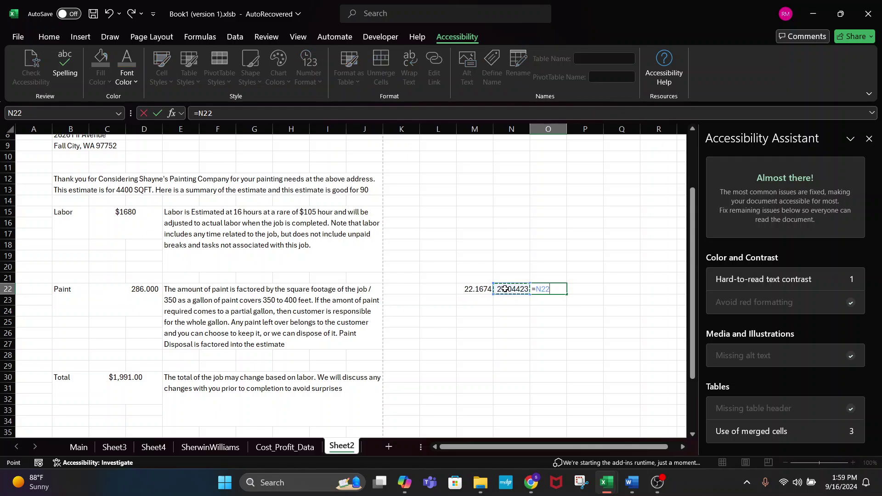
{"action": "type", "text": "*"}
{"action": "left_click", "coordinate": [79, 447]}
{"action": "left_click", "coordinate": [500, 295]}
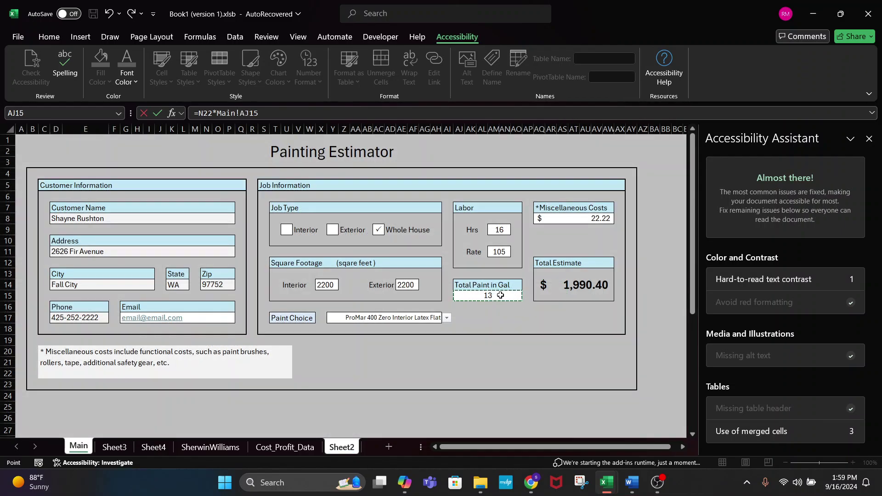
{"action": "key", "text": "Return"}
{"action": "left_click", "coordinate": [565, 285]}
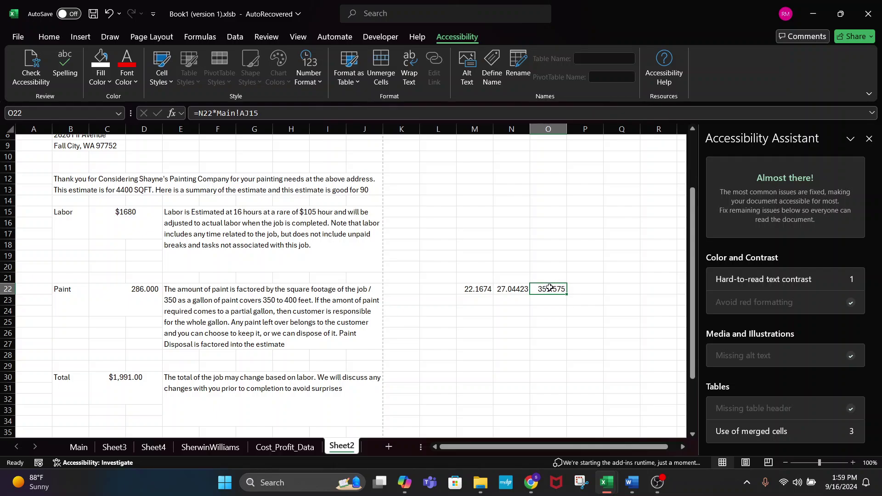
{"action": "left_click", "coordinate": [120, 289]}
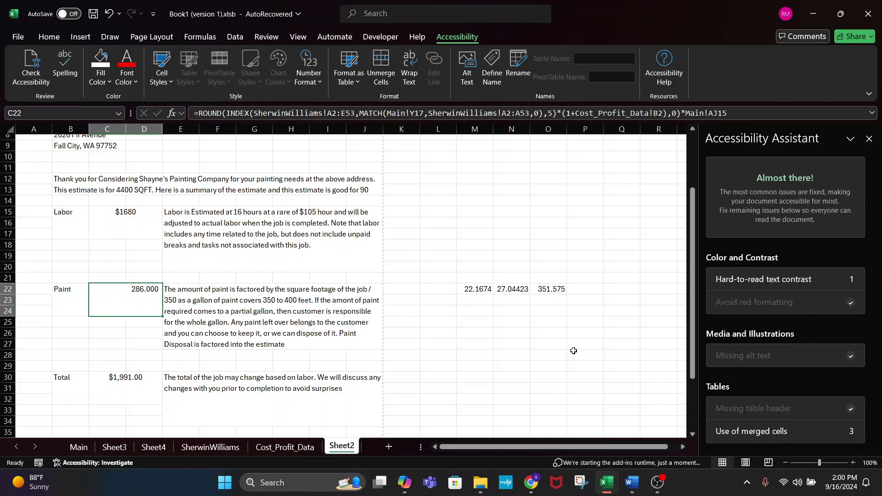
- Enter =M22*Main!AJ15 in helper cell P22, showing 288.1762
{"action": "left_click", "coordinate": [509, 288]}
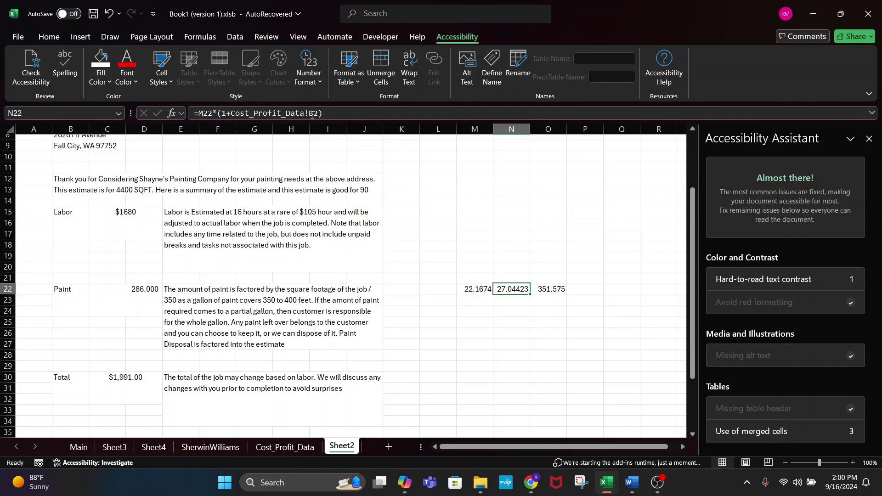
{"action": "left_click", "coordinate": [483, 288]}
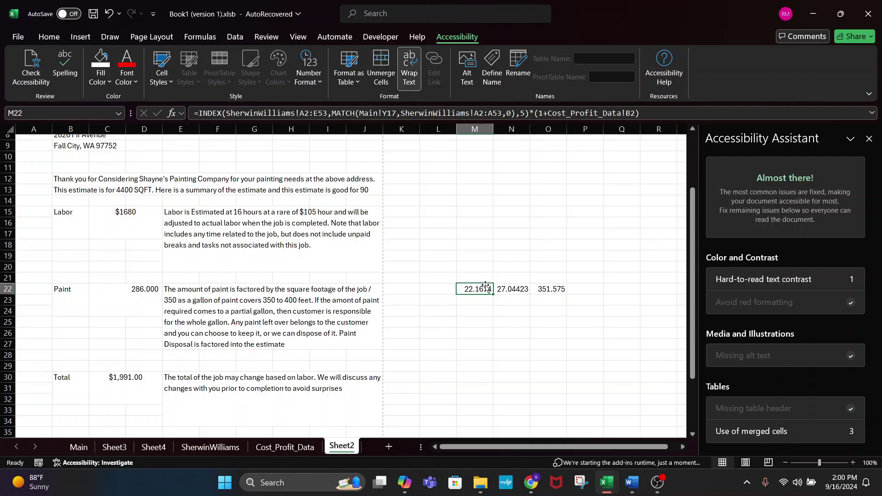
{"action": "left_click", "coordinate": [586, 286]}
{"action": "type", "text": "="}
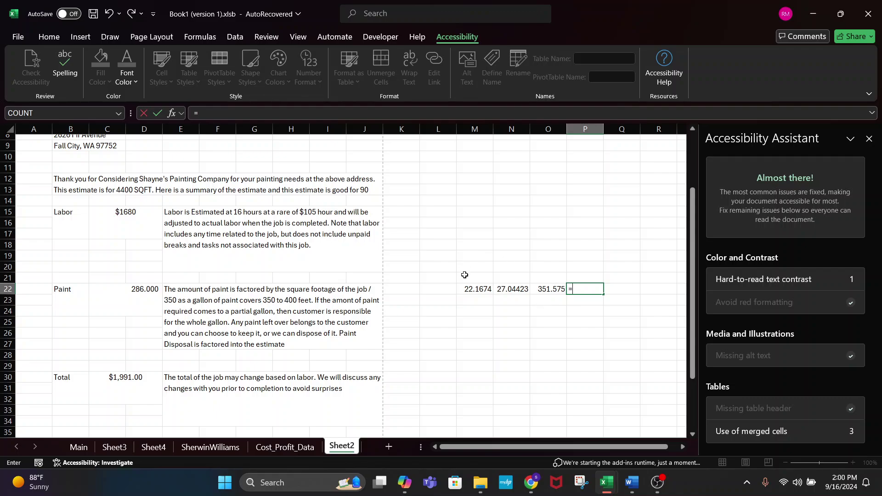
{"action": "left_click", "coordinate": [477, 287]}
{"action": "type", "text": "*"}
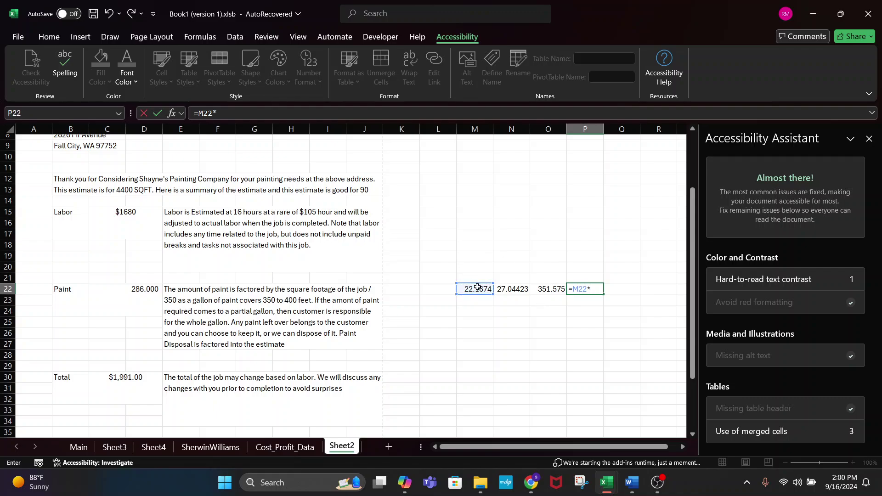
{"action": "left_click", "coordinate": [79, 446]}
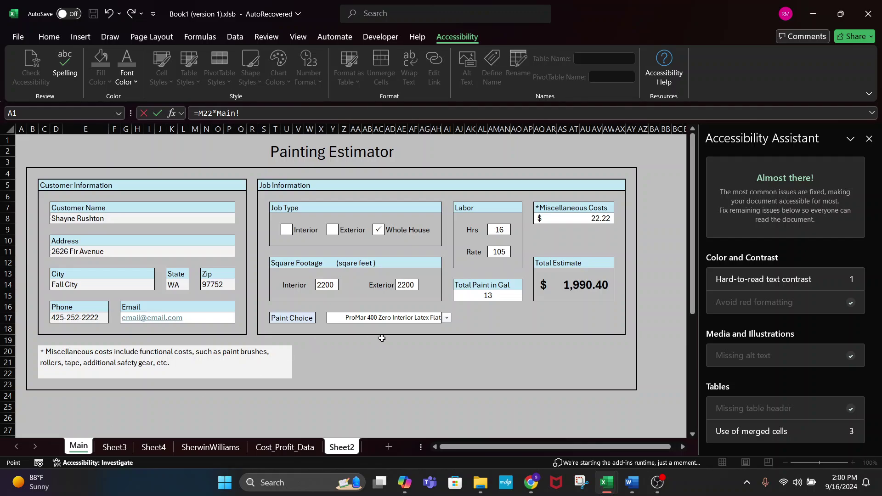
{"action": "left_click", "coordinate": [489, 296]}
{"action": "key", "text": "Return"}
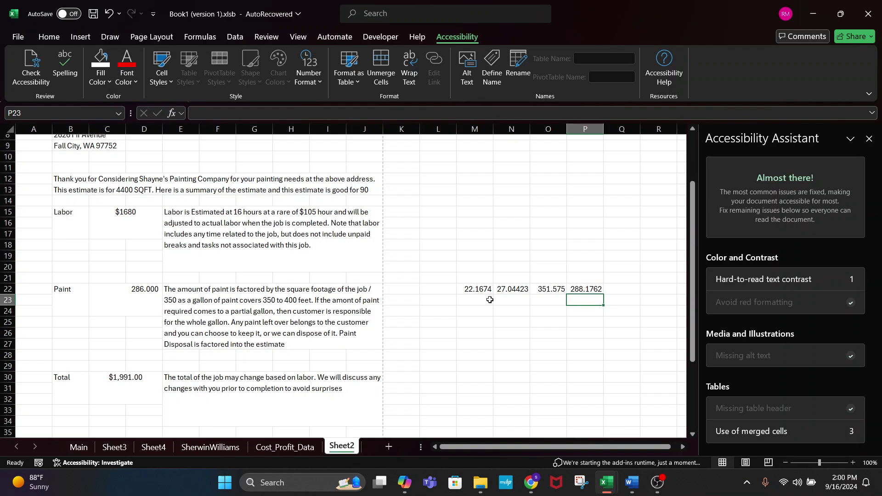
{"action": "left_click", "coordinate": [581, 290]}
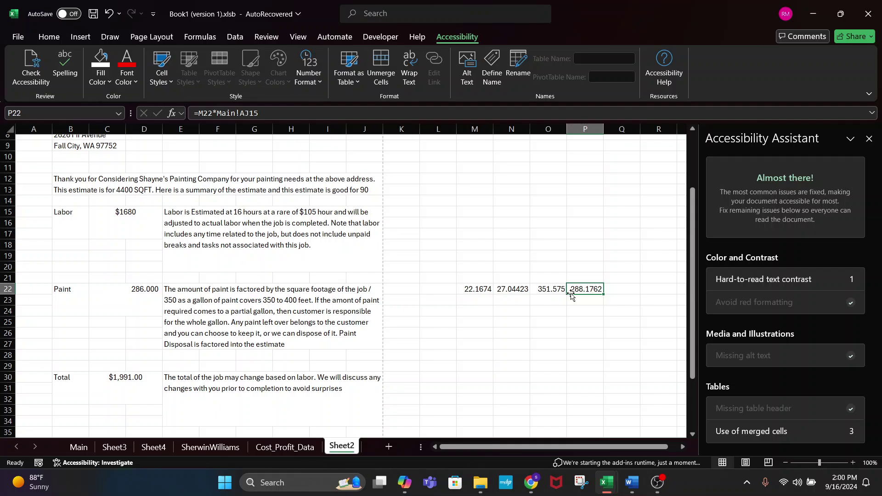
{"action": "left_click", "coordinate": [129, 303]}
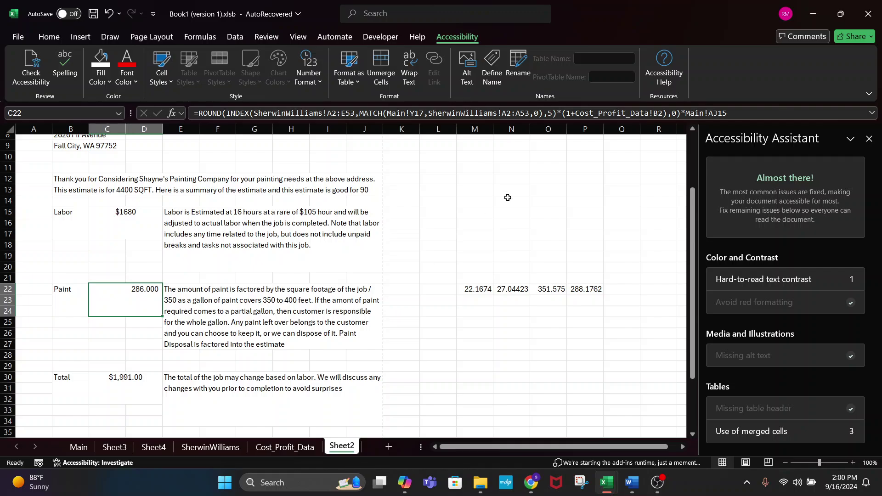
- Add $ signs to A2:E53, A2:A53 and AJ15 in C22's formula, keeping the result 286.000
{"action": "left_click", "coordinate": [503, 115]}
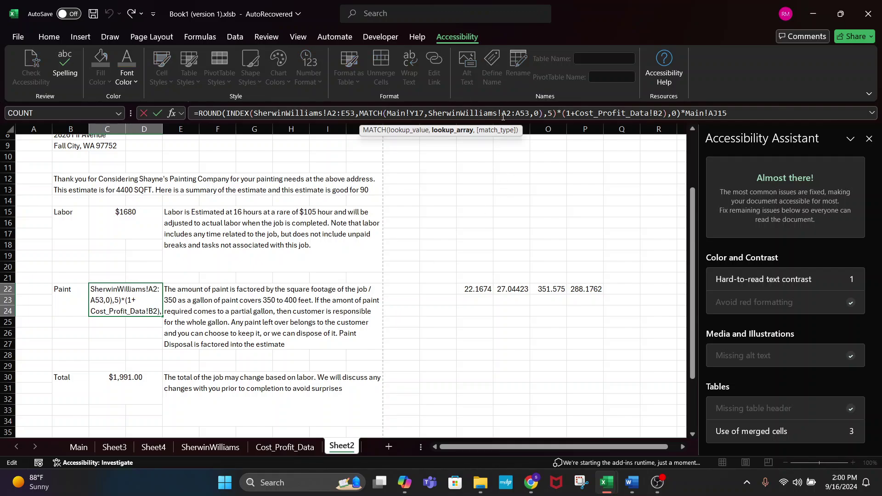
{"action": "left_click", "coordinate": [327, 113]}
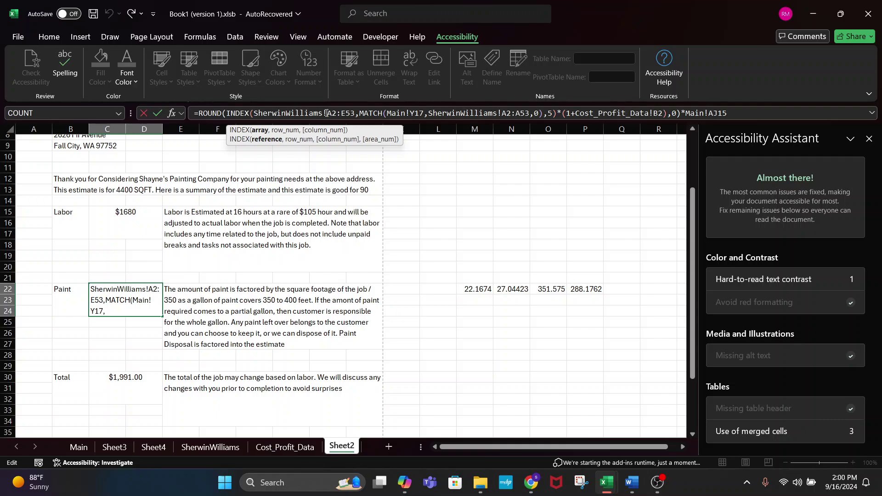
{"action": "type", "text": "$A"}
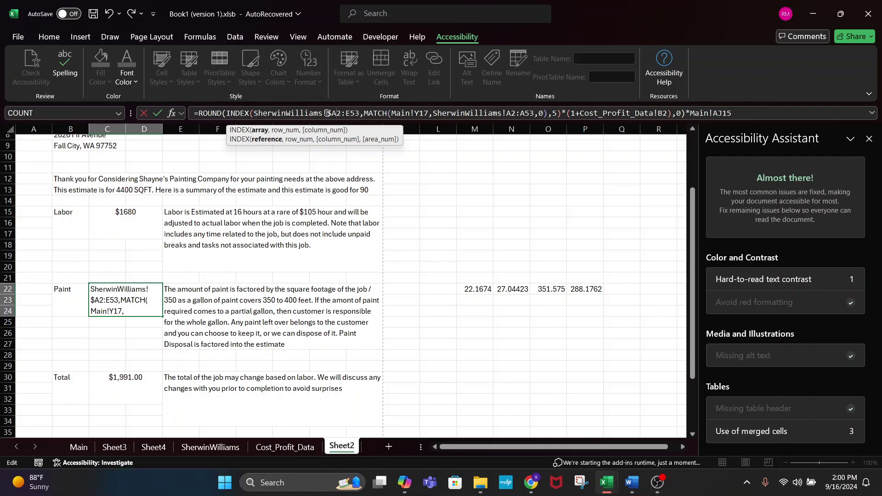
{"action": "type", "text": "$2:"}
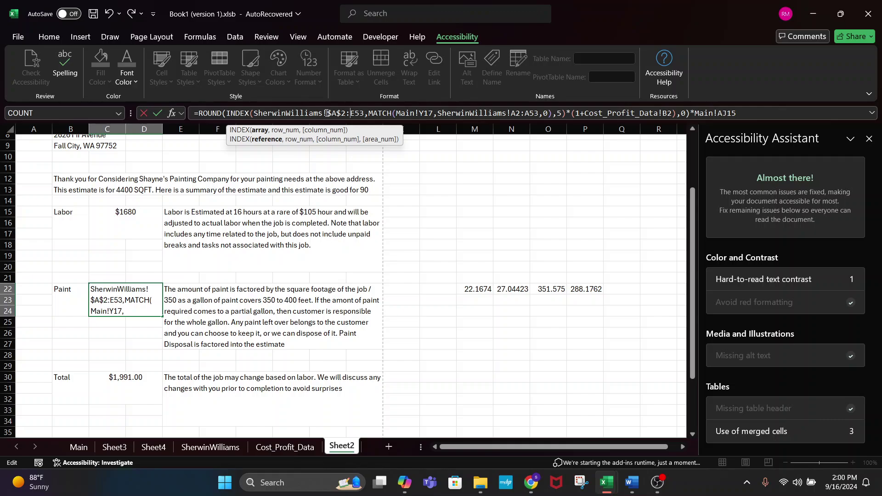
{"action": "type", "text": "$E"}
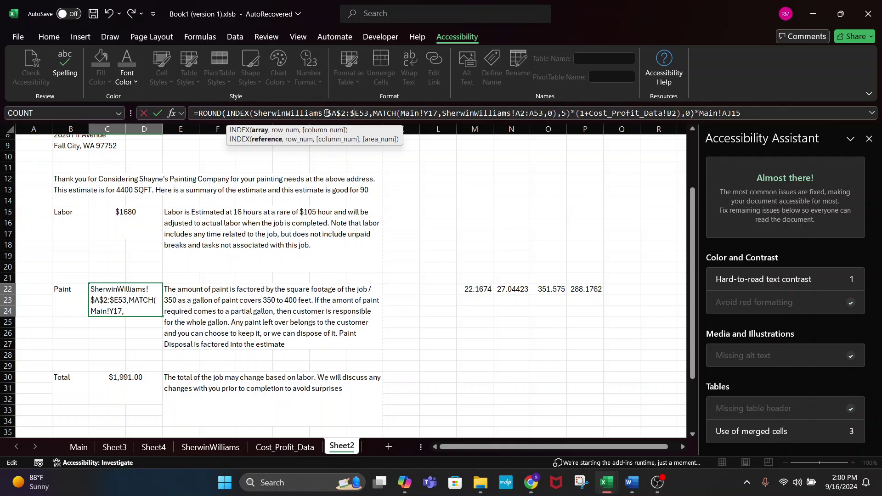
{"action": "type", "text": "$"}
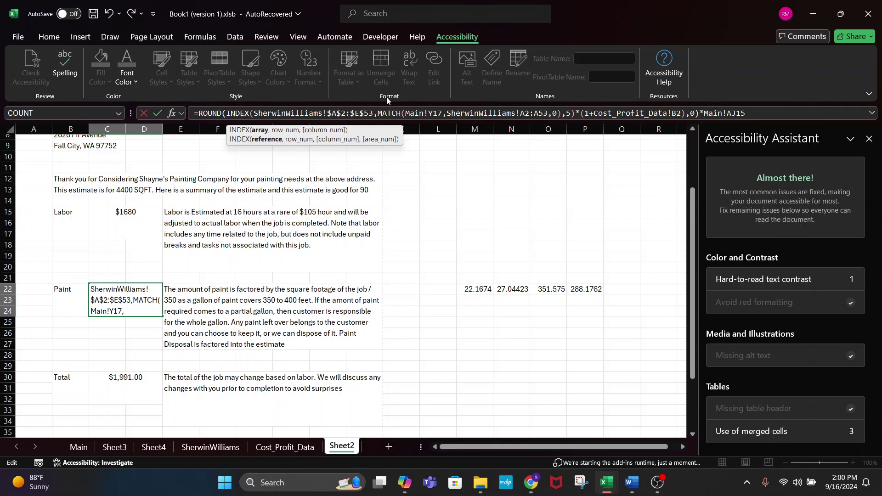
{"action": "left_click", "coordinate": [521, 114]}
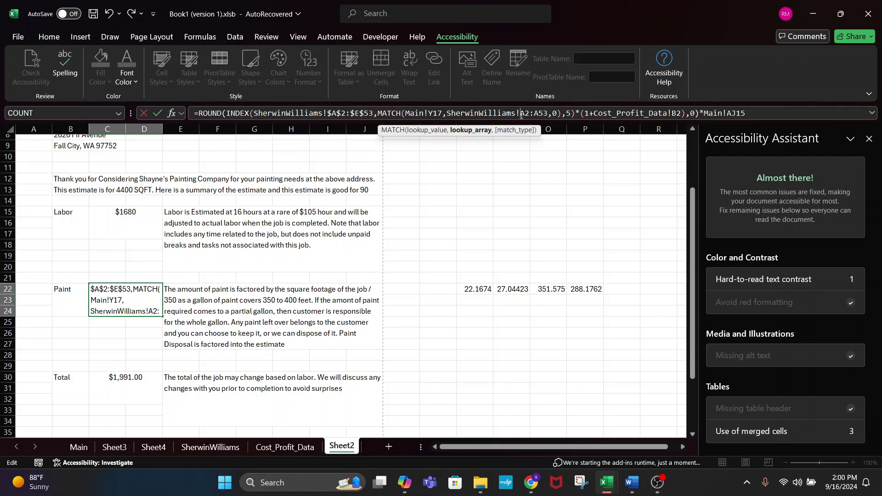
{"action": "type", "text": "$A"}
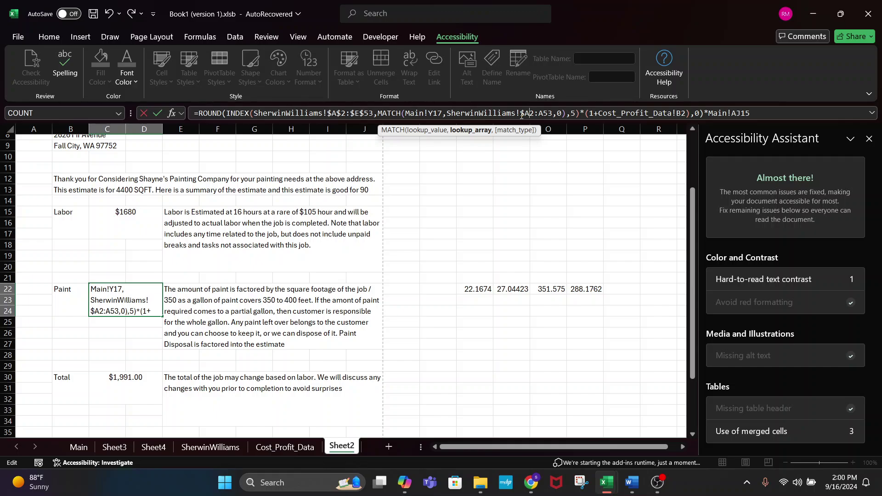
{"action": "type", "text": "$2:"}
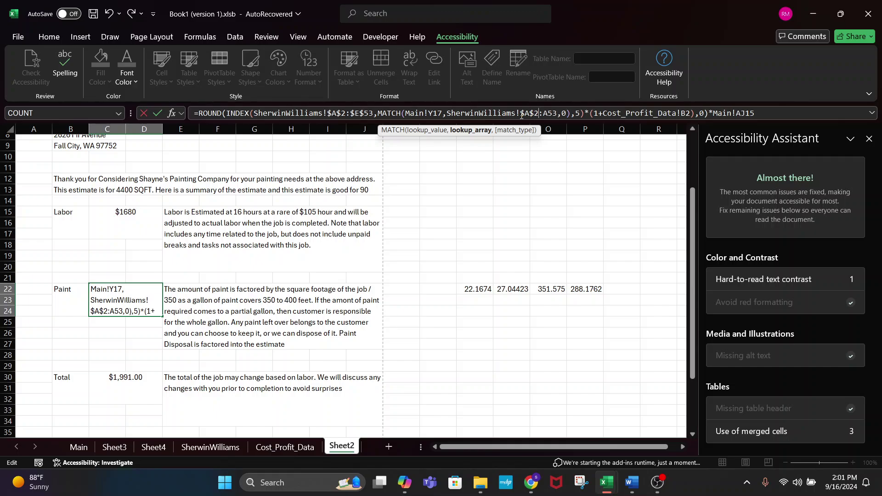
{"action": "type", "text": "$E"}
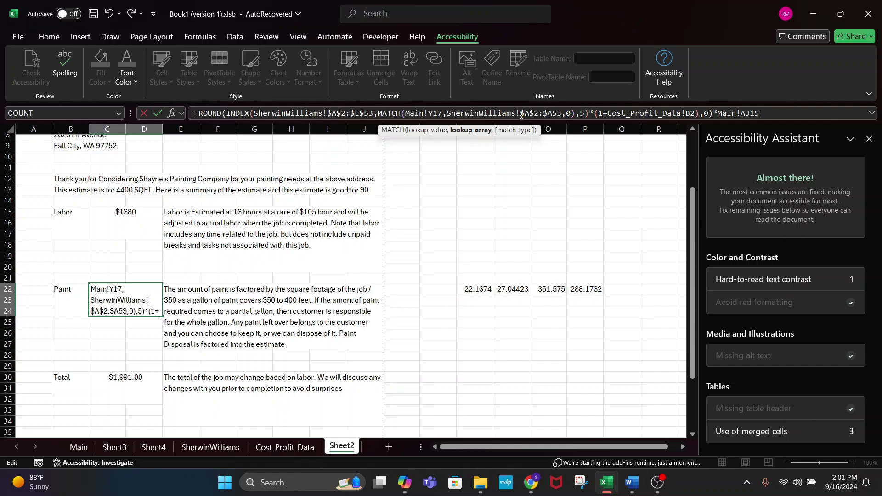
{"action": "type", "text": "$"}
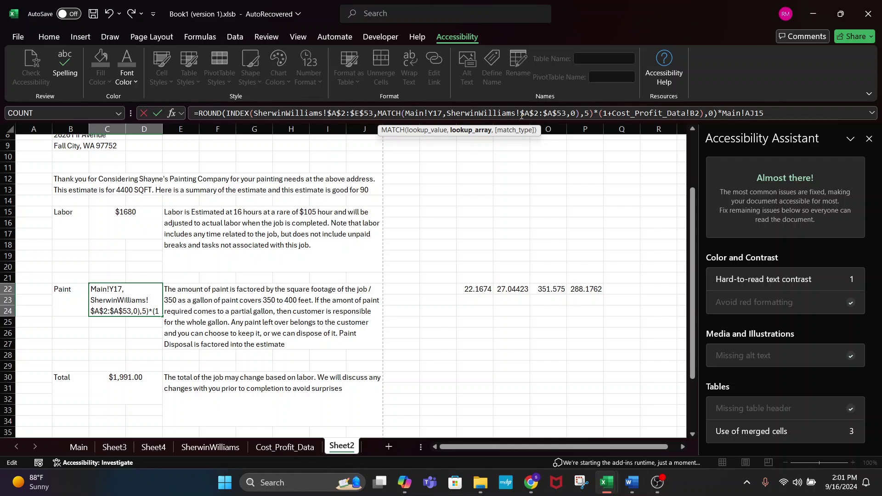
{"action": "left_click", "coordinate": [745, 112]}
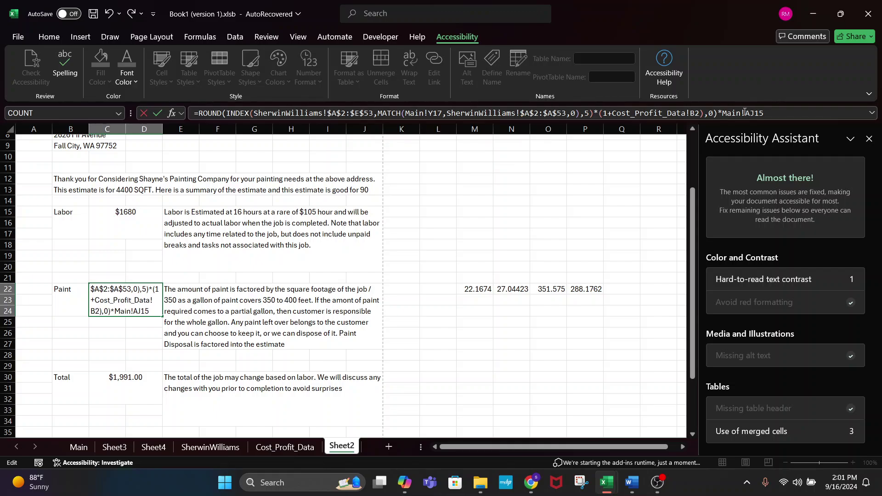
{"action": "type", "text": "$AJ$"}
{"action": "key", "text": "Return"}
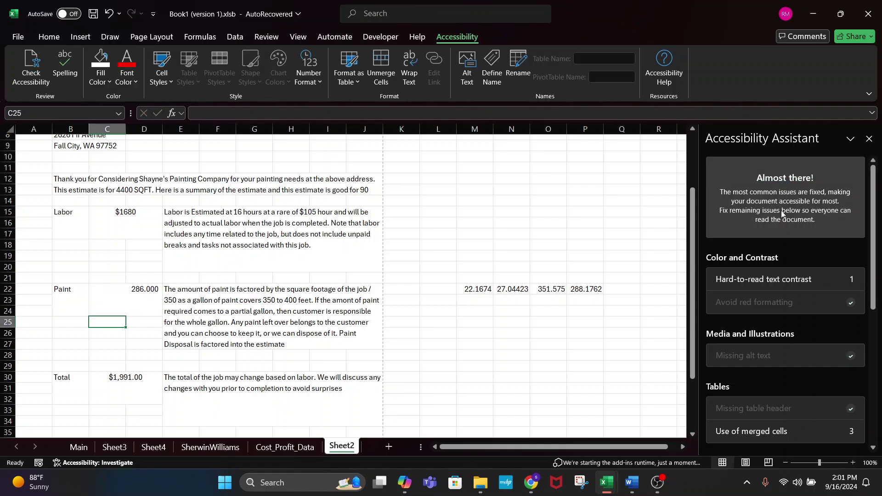
{"action": "left_click", "coordinate": [112, 290]}
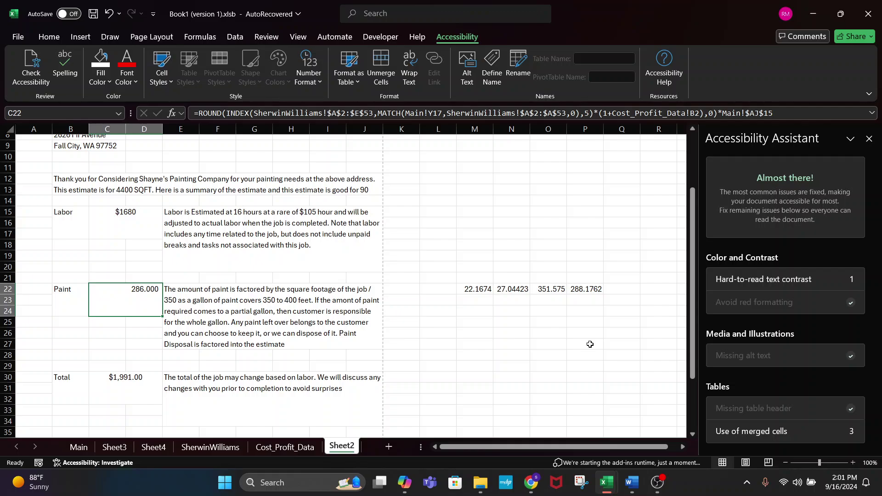
- Move C22's ROUND closing ',0)' to the end so the whole product including Main!$AJ$15 rounds to 288.000
{"action": "left_click", "coordinate": [790, 110]}
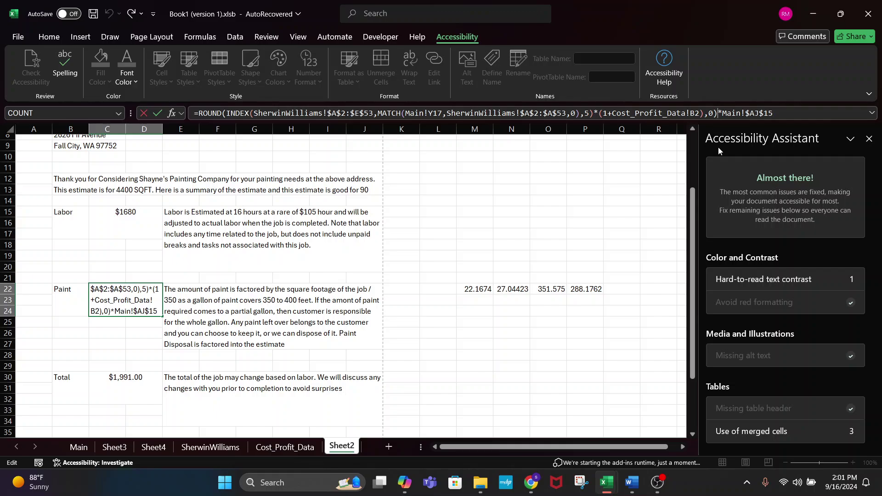
{"action": "key", "text": "BackSpace"}
{"action": "key", "text": "BackSpace"}
{"action": "key", "text": "BackSpace"}
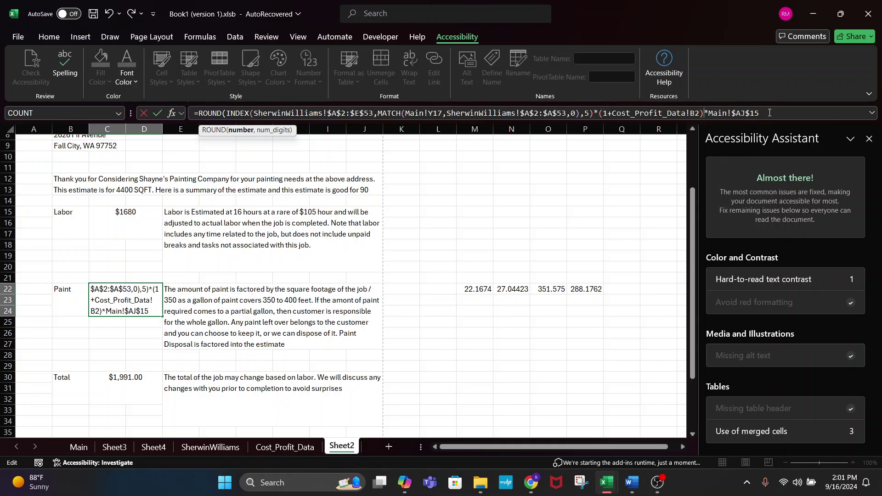
{"action": "type", "text": ","}
{"action": "type", "text": "3"}
{"action": "key", "text": "Return"}
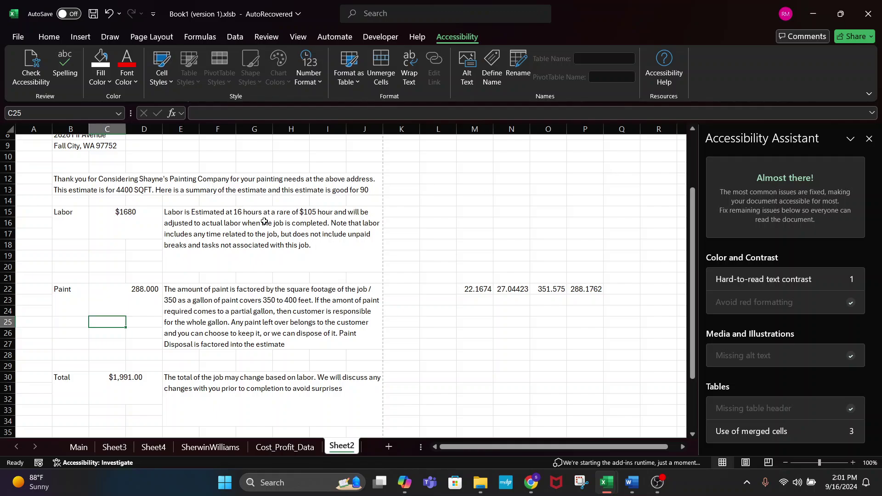
- Review the formulas in C22, helper cell P22 and markup cell N22
{"action": "left_click", "coordinate": [147, 289]}
{"action": "left_click", "coordinate": [573, 288]}
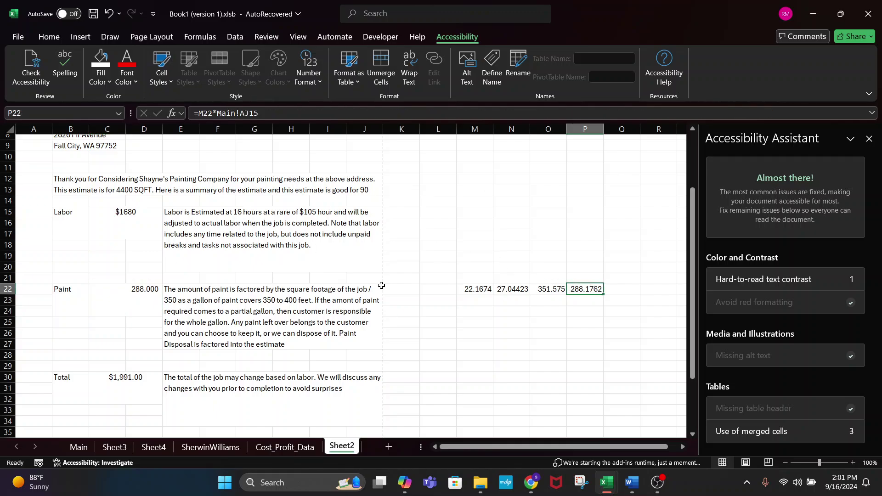
{"action": "left_click", "coordinate": [99, 310]}
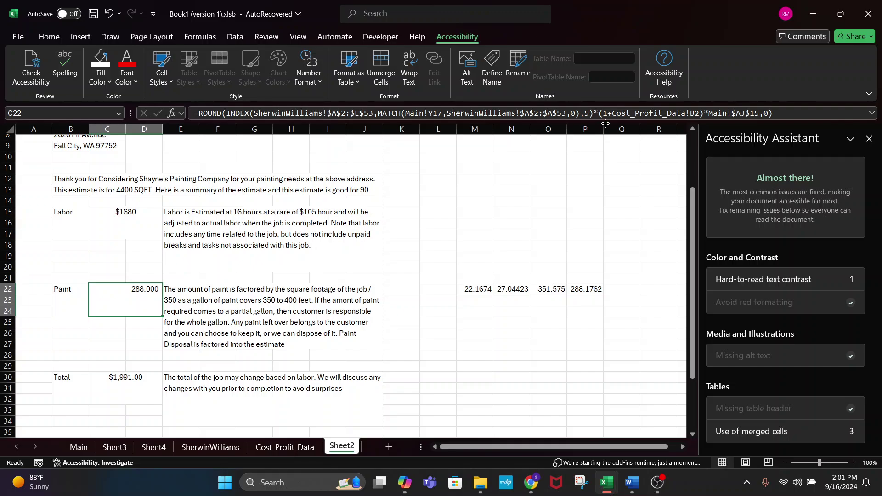
{"action": "left_click", "coordinate": [523, 291]}
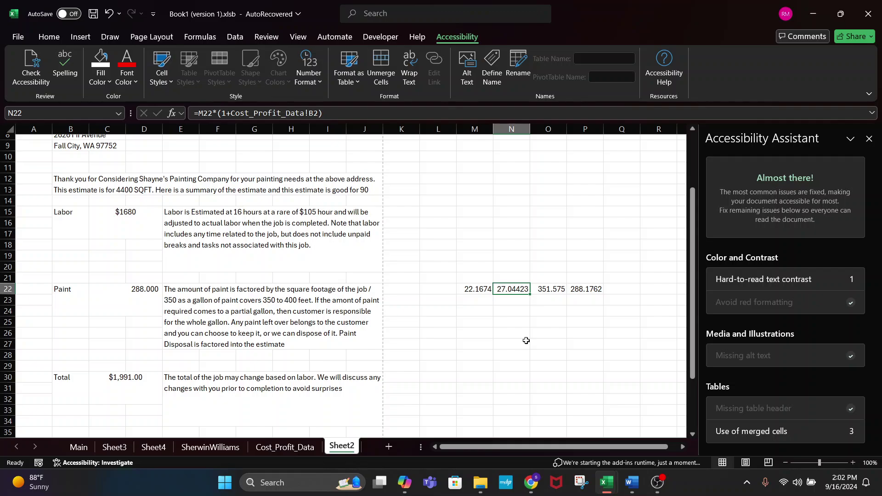
{"action": "left_click", "coordinate": [129, 296]}
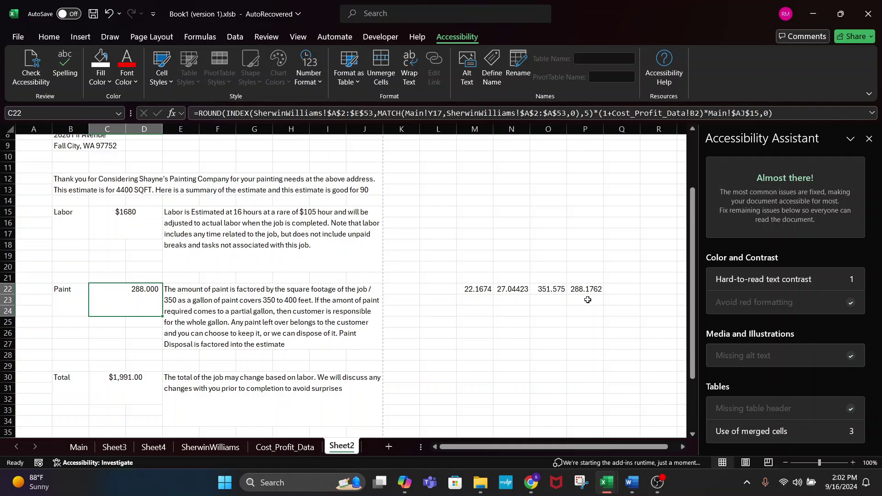
- Change C22's ROUND function to ROUNDUP
{"action": "left_click", "coordinate": [223, 114]}
{"action": "type", "text": "UP"}
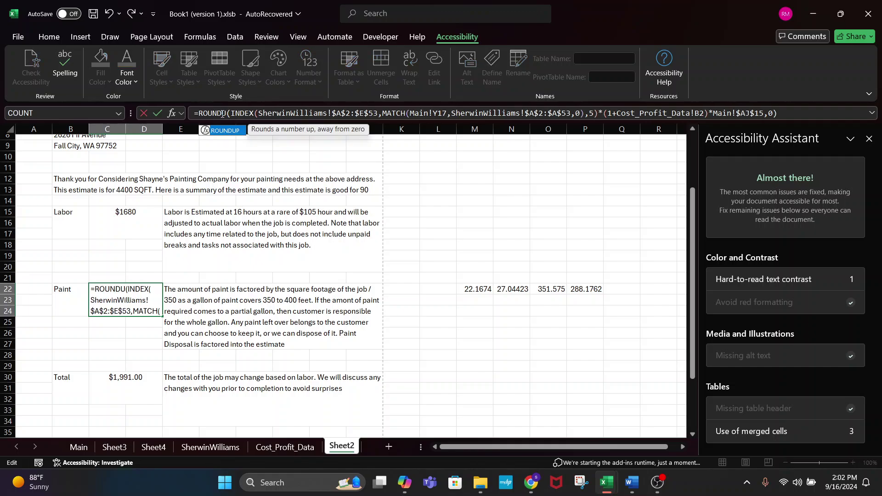
{"action": "key", "text": "Return"}
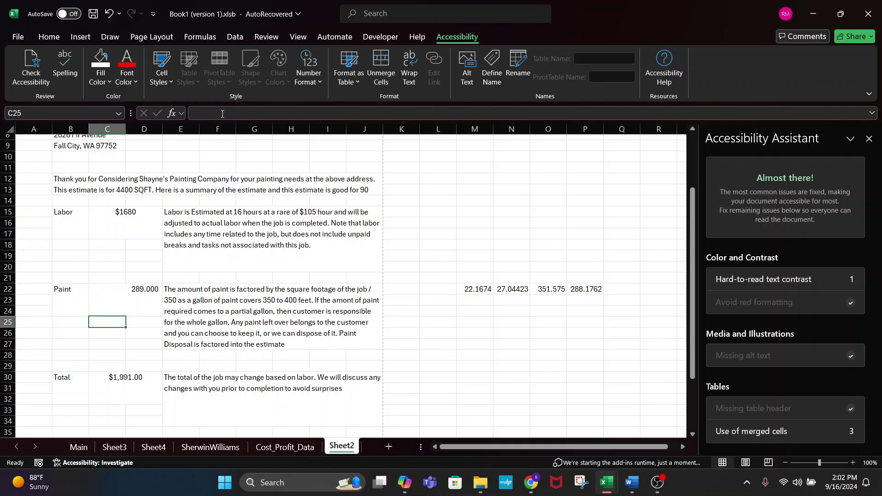
{"action": "left_click", "coordinate": [126, 299]}
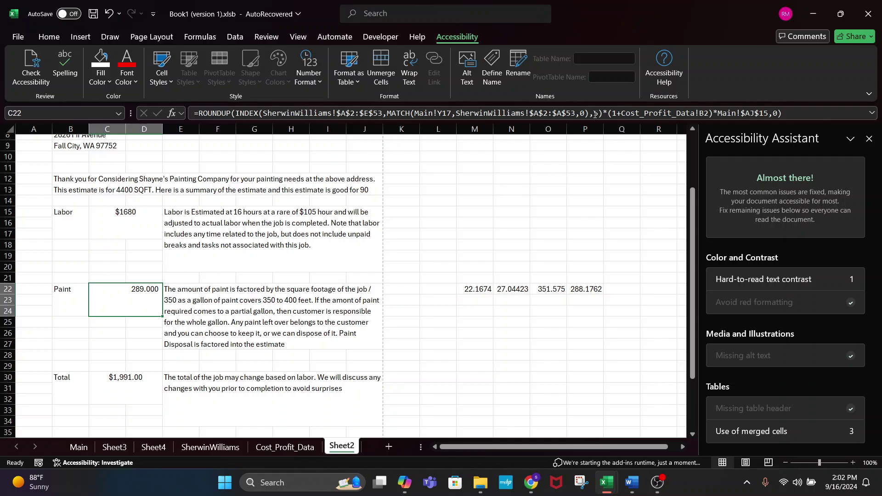
- Wrap the Cost_Profit_Data!B2 markup term in extra brackets, then review C22 and column P
{"action": "left_click", "coordinate": [235, 113]}
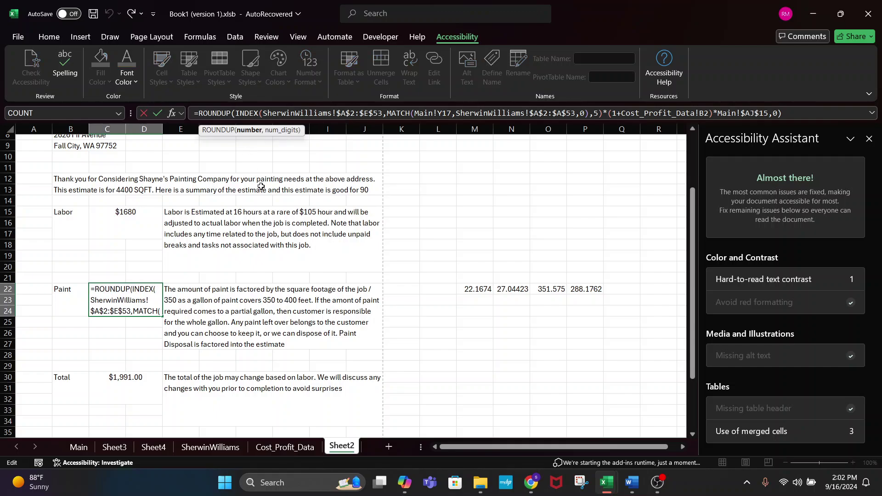
{"action": "type", "text": "("}
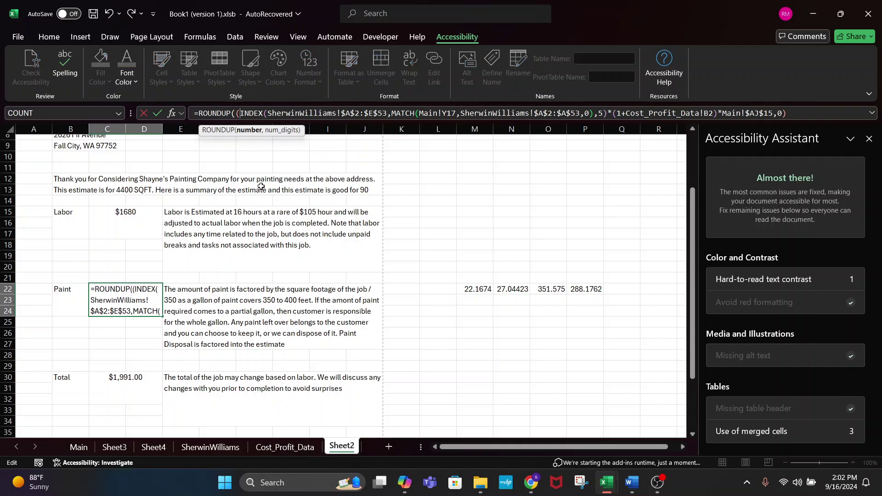
{"action": "left_click", "coordinate": [715, 113]}
{"action": "type", "text": ")"}
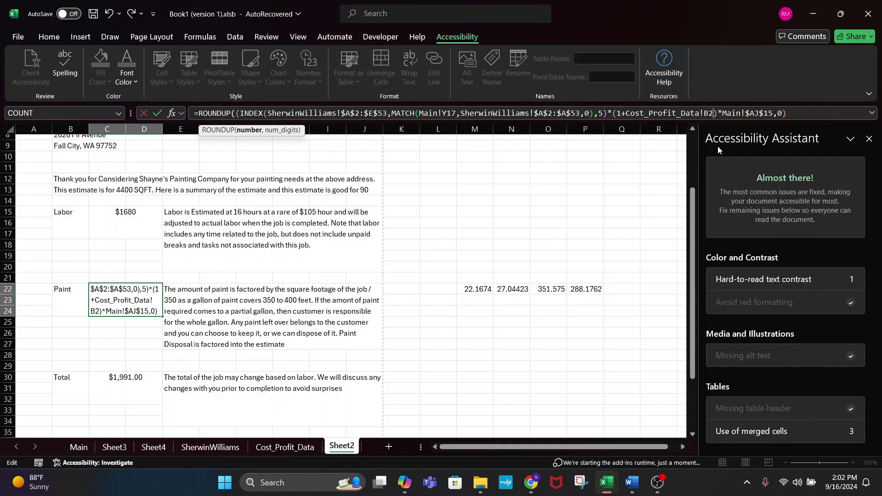
{"action": "type", "text": ")"}
{"action": "key", "text": "Return"}
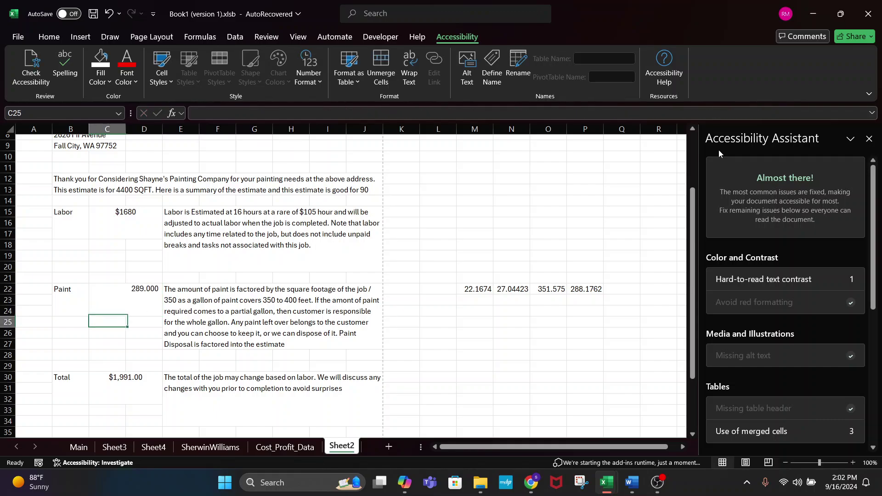
{"action": "left_click", "coordinate": [121, 301]}
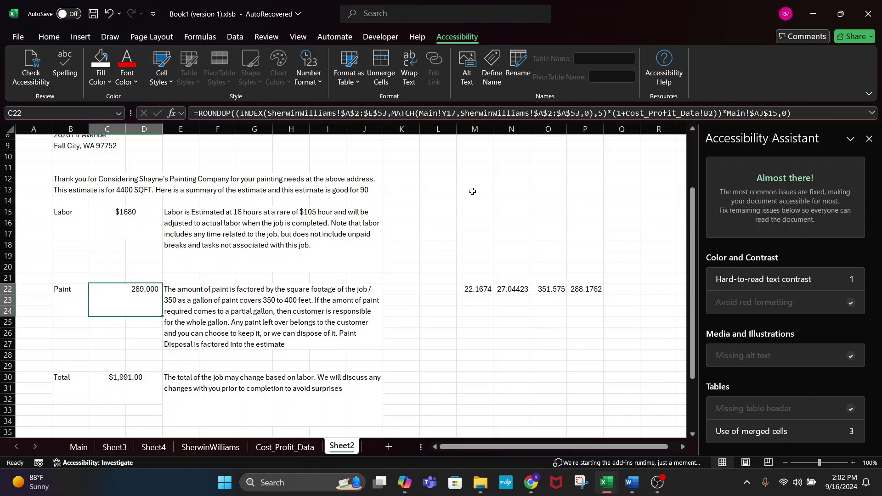
{"action": "left_click", "coordinate": [584, 129]}
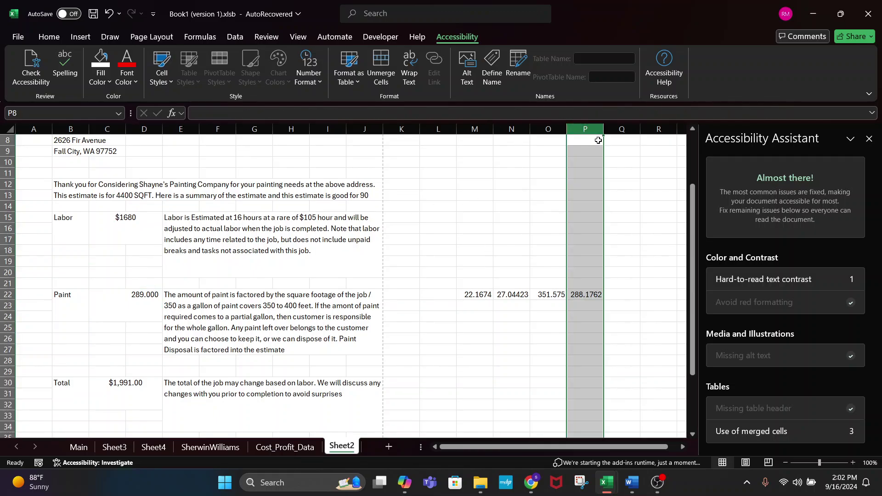
{"action": "left_click", "coordinate": [119, 305]}
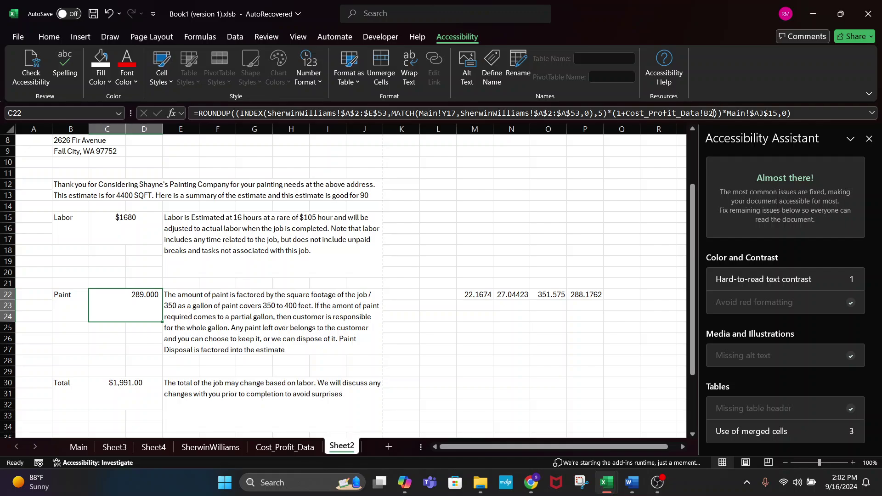
- Replace the (1+Cost_Profit_Data!B2) markup with a fixed 1.22, making Paint 289.000
{"action": "left_click", "coordinate": [709, 114]}
{"action": "key", "text": "BackSpace"}
{"action": "key", "text": "BackSpace"}
{"action": "key", "text": "BackSpace"}
{"action": "key", "text": "BackSpace"}
{"action": "key", "text": "BackSpace"}
{"action": "key", "text": "BackSpace"}
{"action": "key", "text": "BackSpace"}
{"action": "key", "text": "BackSpace"}
{"action": "key", "text": "BackSpace"}
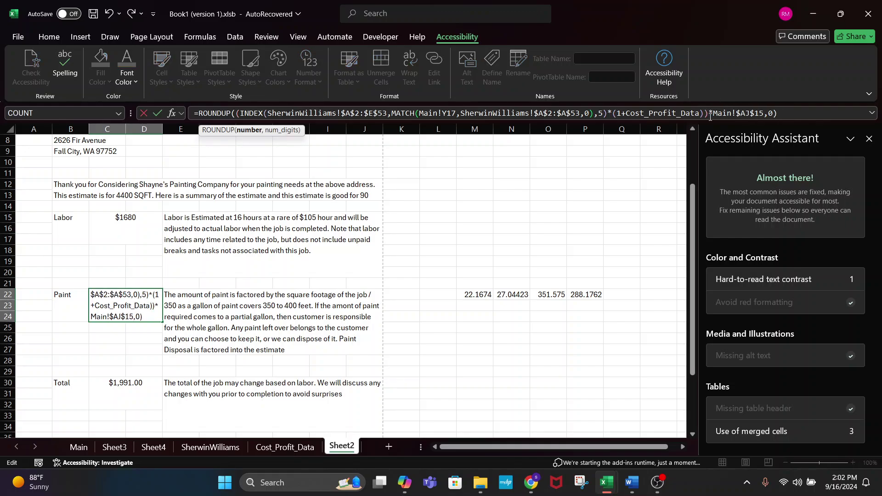
{"action": "key", "text": "BackSpace"}
{"action": "key", "text": "BackSpace"}
{"action": "key", "text": "BackSpace"}
{"action": "key", "text": "BackSpace"}
{"action": "key", "text": "BackSpace"}
{"action": "key", "text": "BackSpace"}
{"action": "key", "text": "BackSpace"}
{"action": "key", "text": "BackSpace"}
{"action": "key", "text": "BackSpace"}
{"action": "key", "text": "BackSpace"}
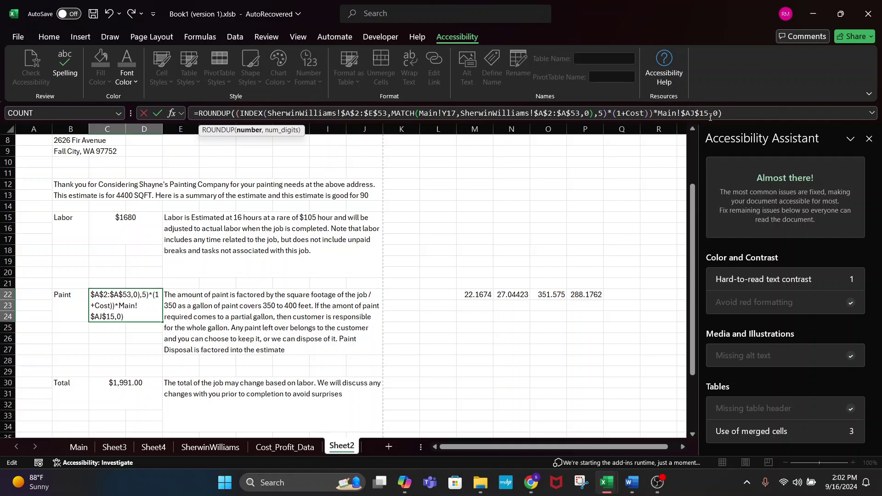
{"action": "key", "text": "BackSpace"}
{"action": "type", "text": ".22"}
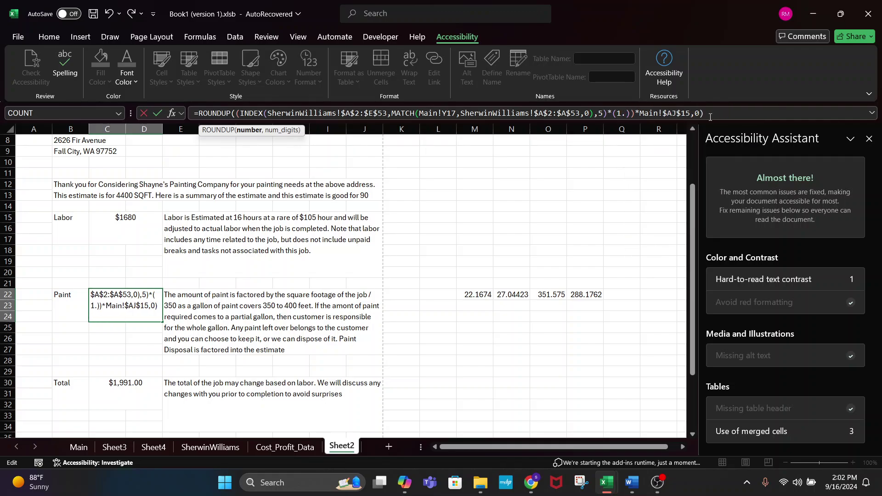
{"action": "key", "text": "Return"}
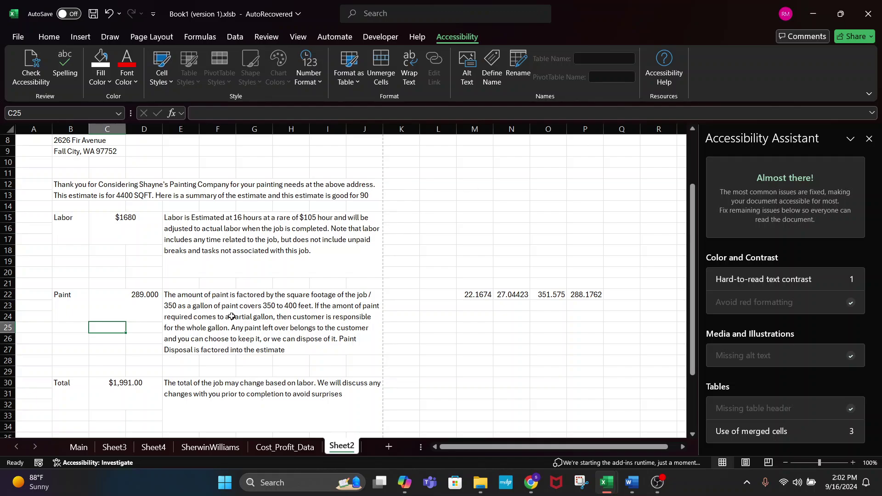
- Delete the extra '(' after ROUNDUP, turn the stray ')' before Main! into '*', then check M22
{"action": "left_click", "coordinate": [120, 305]}
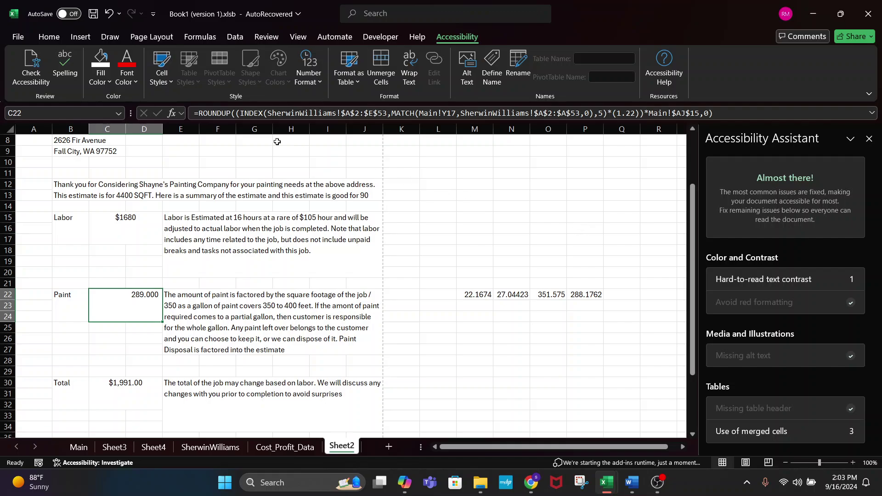
{"action": "left_click", "coordinate": [241, 116]}
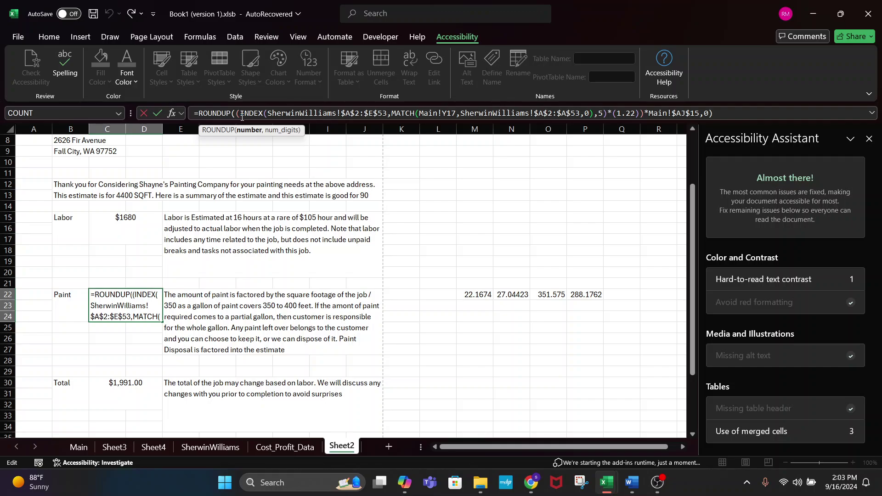
{"action": "key", "text": "BackSpace"}
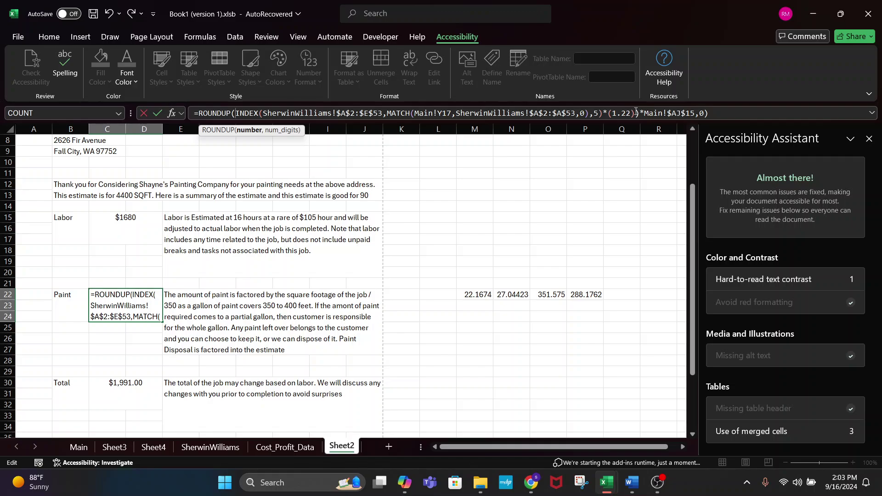
{"action": "key", "text": "BackSpace"}
{"action": "type", "text": "*"}
{"action": "key", "text": "Return"}
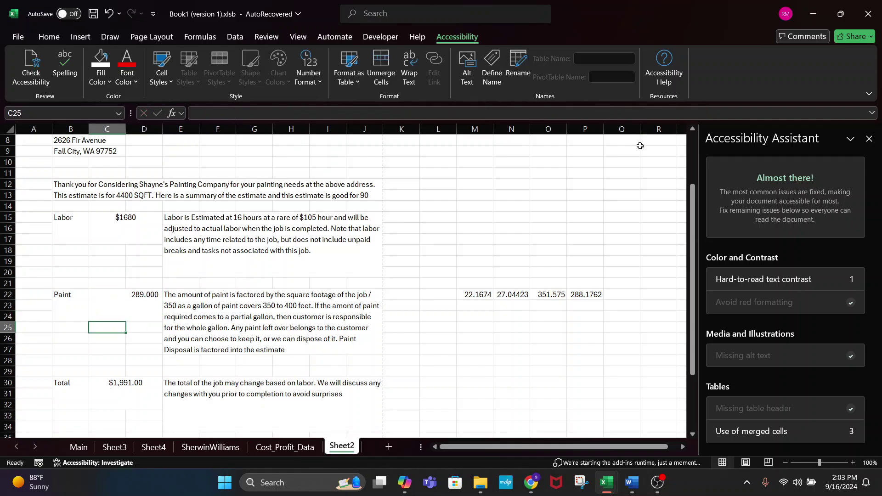
{"action": "left_click", "coordinate": [117, 304]}
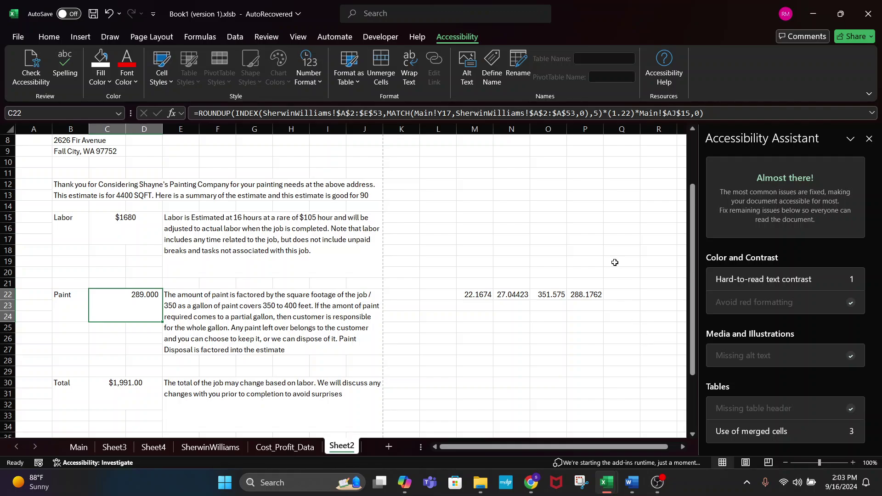
{"action": "left_click", "coordinate": [480, 303]}
{"action": "left_click", "coordinate": [479, 294]}
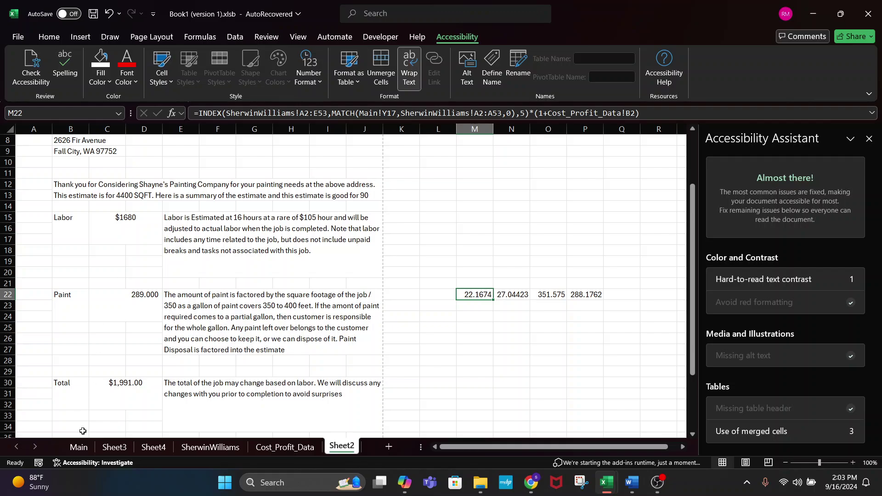
- Browse the ProMar 400 products listed on the SherwinWilliams price sheet
{"action": "left_click", "coordinate": [85, 448]}
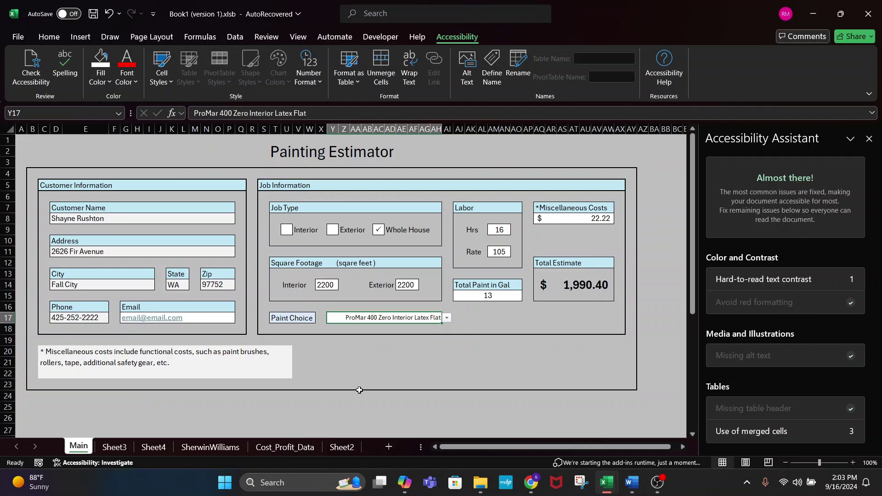
{"action": "left_click", "coordinate": [209, 447]}
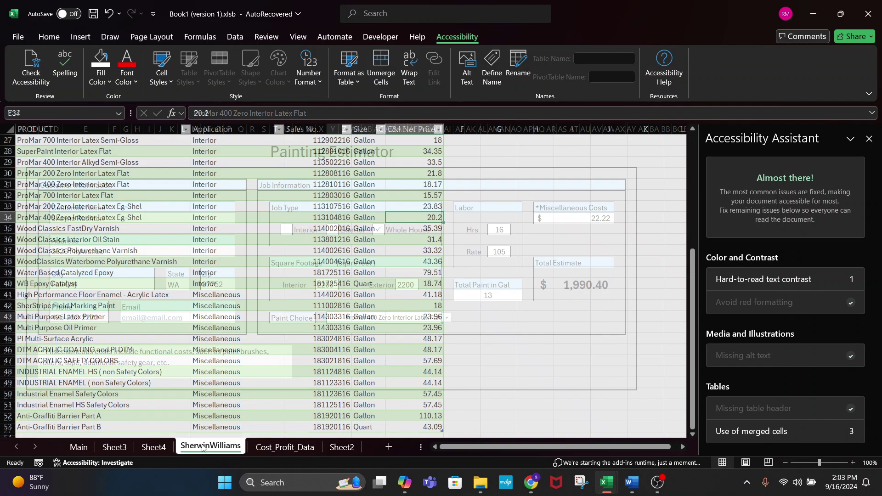
{"action": "scroll", "coordinate": [123, 348], "scroll_direction": "down", "scroll_amount": 5}
{"action": "scroll", "coordinate": [123, 348], "scroll_direction": "up", "scroll_amount": 9}
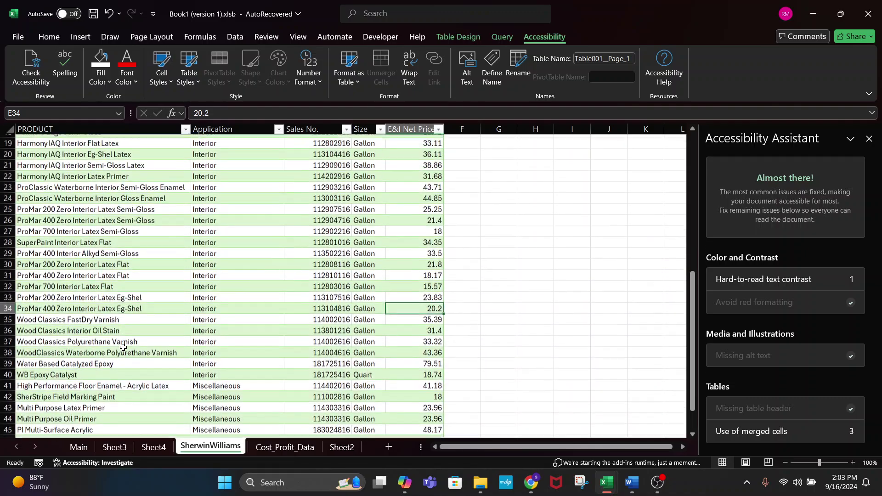
{"action": "left_click", "coordinate": [79, 280]}
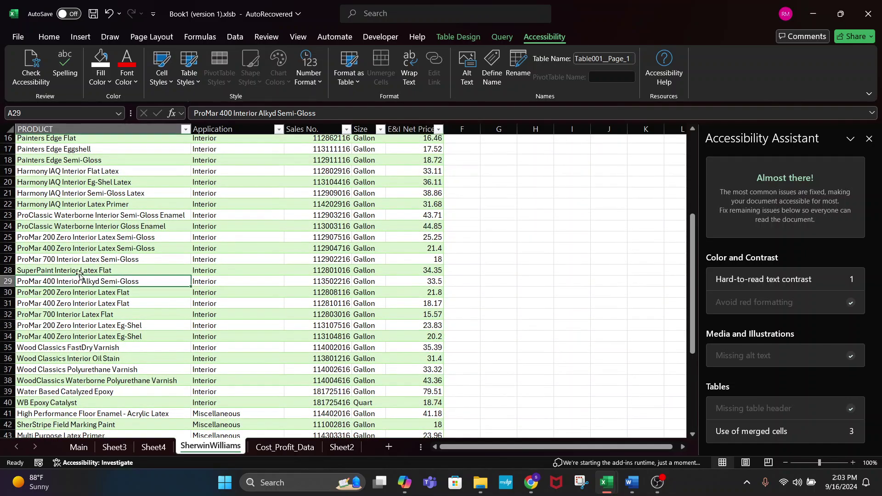
{"action": "left_click", "coordinate": [68, 334]}
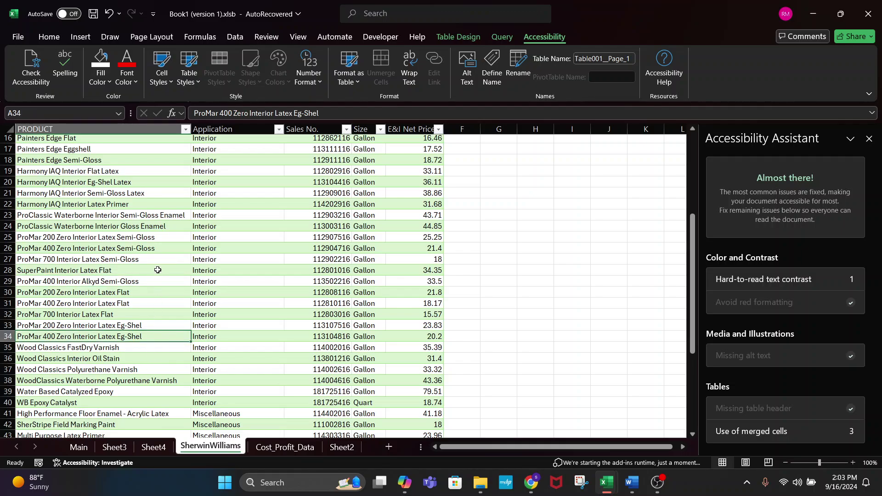
{"action": "left_click", "coordinate": [61, 248]}
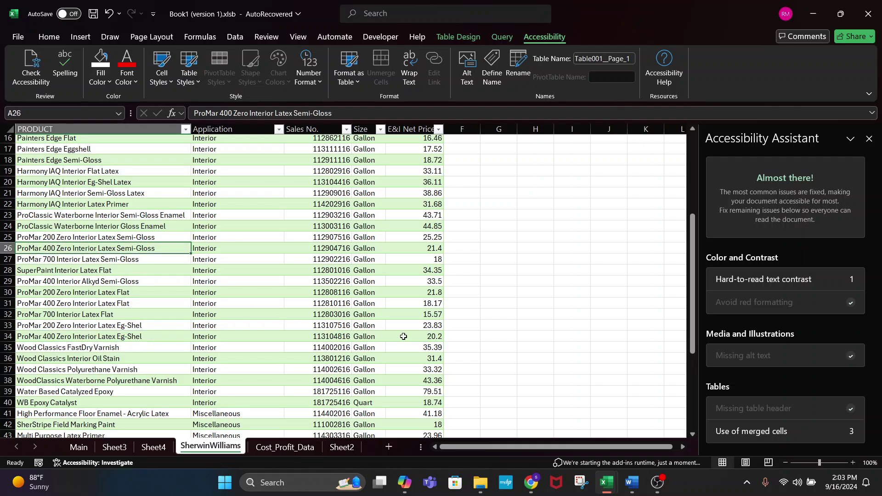
- Read ProMar 400 Zero Interior Latex Flat's 18.17 net price in E31, then return to Main
{"action": "key", "text": "Down"}
{"action": "key", "text": "Down"}
{"action": "key", "text": "Down"}
{"action": "key", "text": "Down"}
{"action": "key", "text": "Down"}
{"action": "key", "text": "Right"}
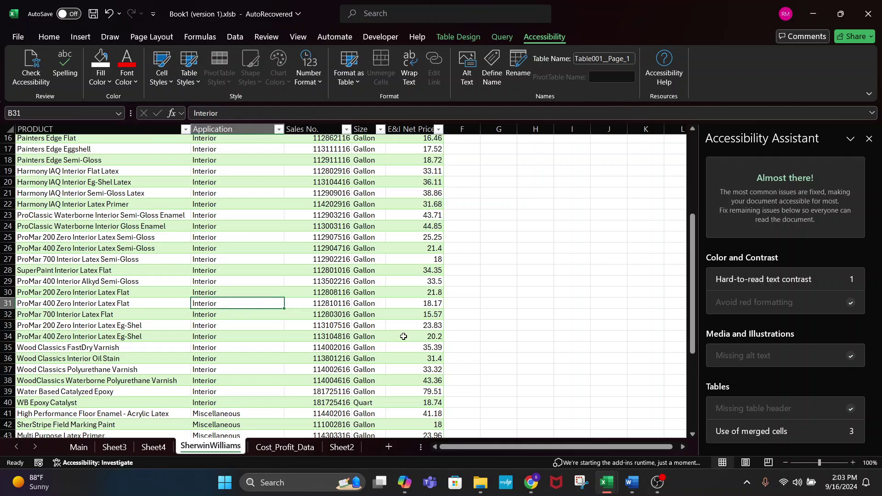
{"action": "key", "text": "Right"}
{"action": "key", "text": "Right"}
{"action": "key", "text": "Right"}
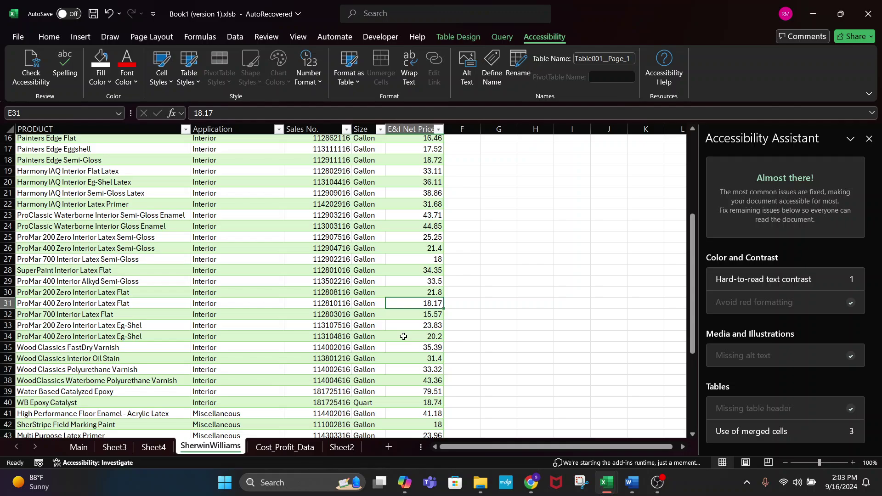
{"action": "scroll", "coordinate": [282, 307], "scroll_direction": "up", "scroll_amount": 5}
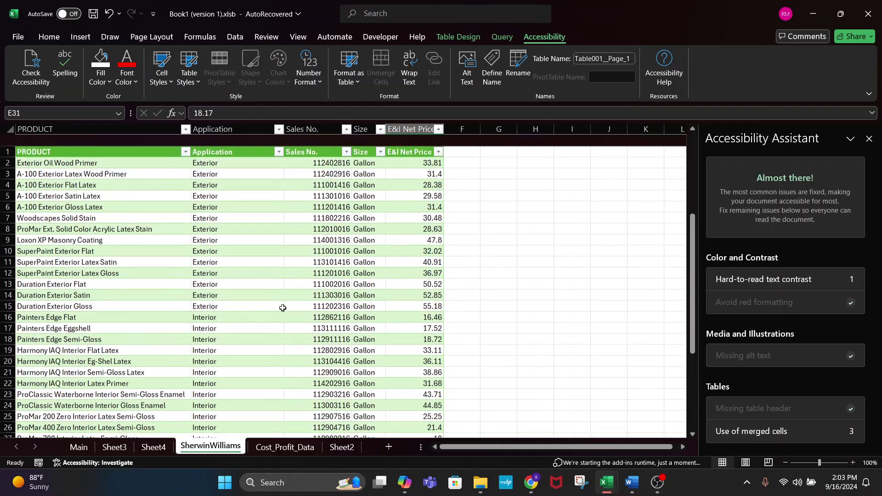
{"action": "scroll", "coordinate": [283, 308], "scroll_direction": "down", "scroll_amount": 4}
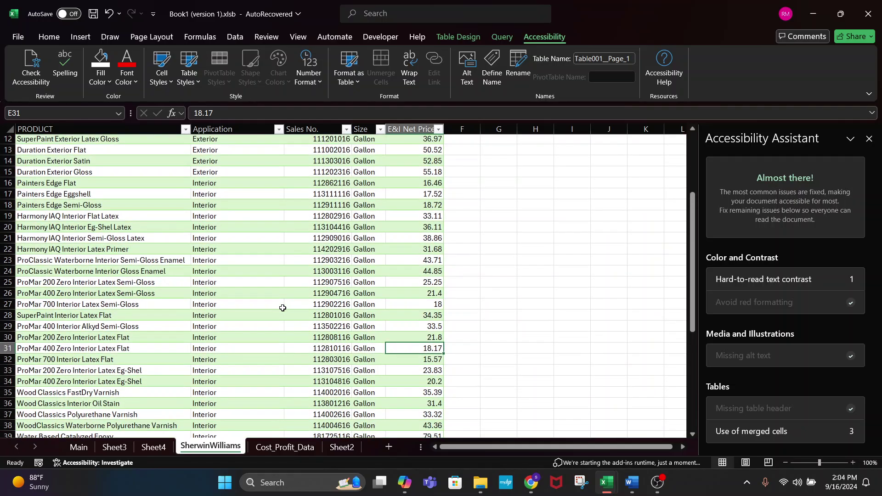
{"action": "scroll", "coordinate": [282, 307], "scroll_direction": "down", "scroll_amount": 3}
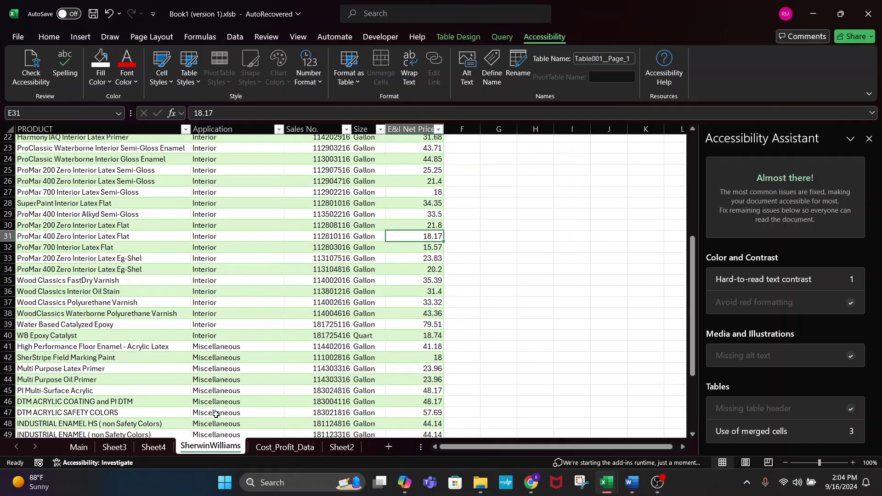
{"action": "left_click", "coordinate": [78, 447]}
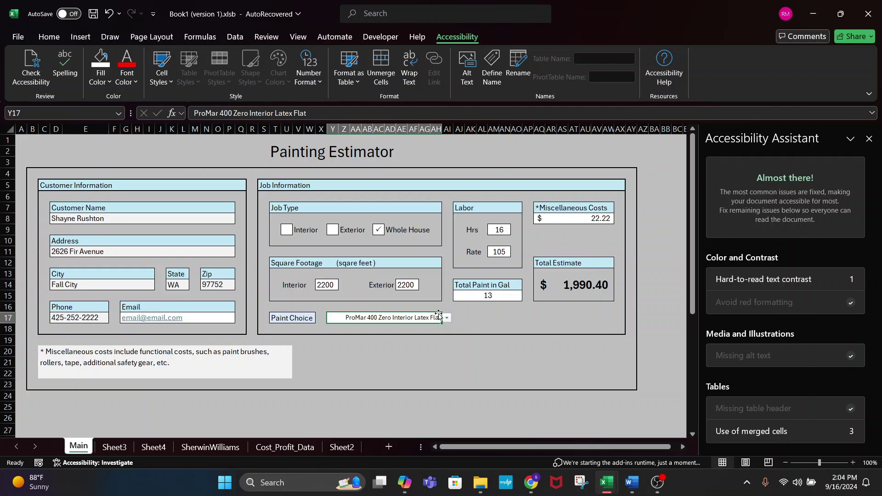
- Step through the SherwinWilliams product names from ProMar 400 Zero Interior Latex Flat, then go to Sheet2
{"action": "left_click", "coordinate": [210, 449]}
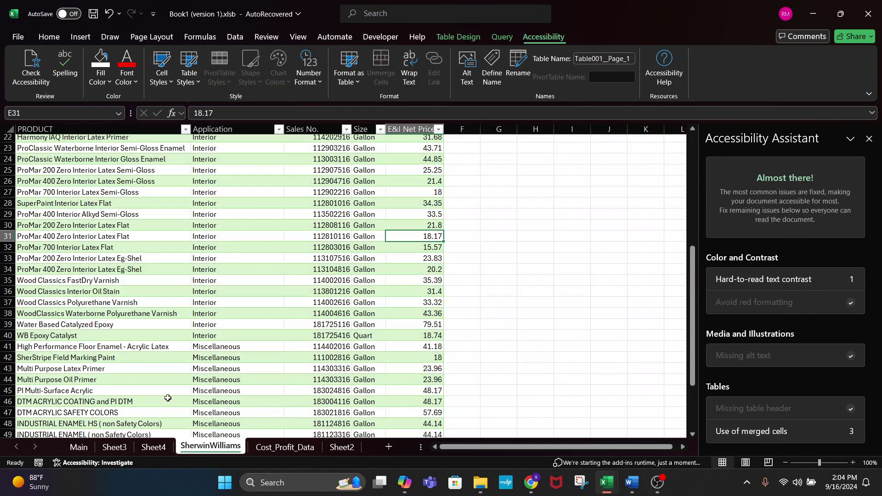
{"action": "left_click", "coordinate": [80, 241]}
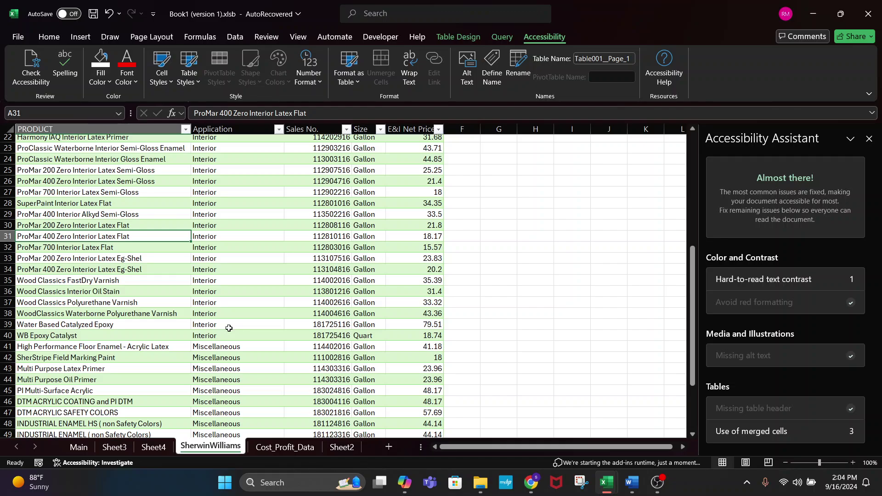
{"action": "key", "text": "Down"}
{"action": "key", "text": "Down"}
{"action": "key", "text": "Down"}
{"action": "key", "text": "Down"}
{"action": "key", "text": "Down"}
{"action": "key", "text": "Down"}
{"action": "key", "text": "Down"}
{"action": "key", "text": "Down"}
{"action": "key", "text": "Down"}
{"action": "key", "text": "Down"}
{"action": "key", "text": "Down"}
{"action": "key", "text": "Down"}
{"action": "key", "text": "Down"}
{"action": "key", "text": "Down"}
{"action": "key", "text": "Down"}
{"action": "key", "text": "Down"}
{"action": "key", "text": "Down"}
{"action": "key", "text": "Down"}
{"action": "key", "text": "Down"}
{"action": "key", "text": "Down"}
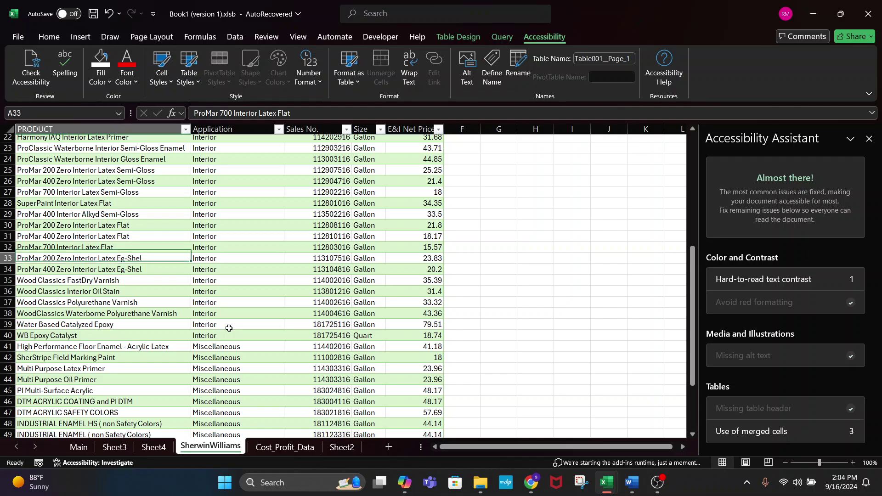
{"action": "key", "text": "Up"}
{"action": "key", "text": "Up"}
{"action": "key", "text": "Up"}
{"action": "key", "text": "Up"}
{"action": "key", "text": "Up"}
{"action": "key", "text": "Up"}
{"action": "key", "text": "Up"}
{"action": "key", "text": "Up"}
{"action": "key", "text": "Up"}
{"action": "key", "text": "Up"}
{"action": "key", "text": "Up"}
{"action": "key", "text": "Up"}
{"action": "key", "text": "Up"}
{"action": "key", "text": "Up"}
{"action": "key", "text": "Up"}
{"action": "key", "text": "Up"}
{"action": "key", "text": "Up"}
{"action": "key", "text": "Up"}
{"action": "key", "text": "Up"}
{"action": "key", "text": "Up"}
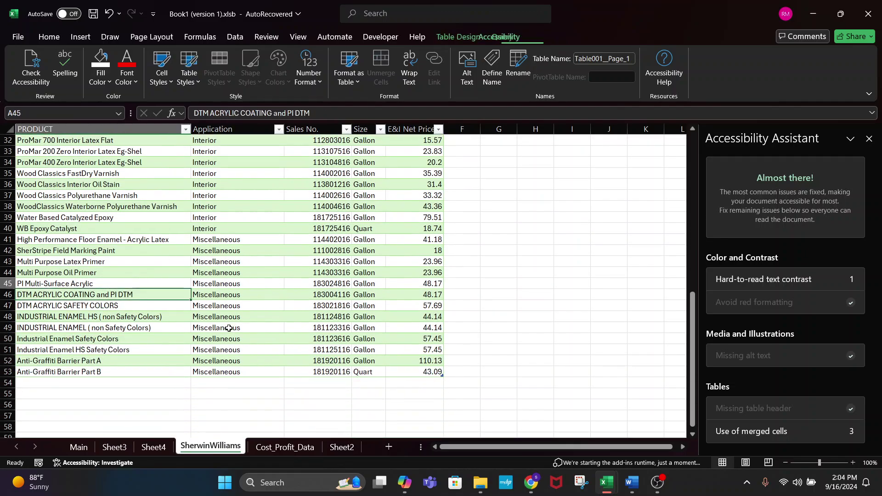
{"action": "key", "text": "Up"}
{"action": "key", "text": "Up"}
{"action": "key", "text": "Up"}
{"action": "key", "text": "Up"}
{"action": "key", "text": "Up"}
{"action": "key", "text": "Up"}
{"action": "key", "text": "Up"}
{"action": "key", "text": "Up"}
{"action": "key", "text": "Up"}
{"action": "key", "text": "Up"}
{"action": "key", "text": "Up"}
{"action": "key", "text": "Up"}
{"action": "key", "text": "Up"}
{"action": "key", "text": "Down"}
{"action": "key", "text": "Down"}
{"action": "key", "text": "Down"}
{"action": "key", "text": "Down"}
{"action": "key", "text": "Down"}
{"action": "key", "text": "Down"}
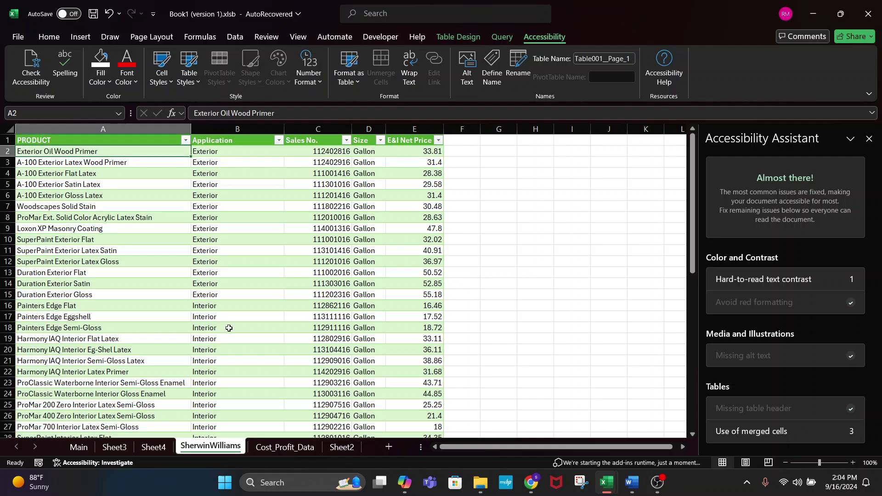
{"action": "key", "text": "Down"}
{"action": "key", "text": "Down"}
{"action": "key", "text": "Down"}
{"action": "key", "text": "Down"}
{"action": "key", "text": "Down"}
{"action": "key", "text": "Down"}
{"action": "key", "text": "Down"}
{"action": "key", "text": "Down"}
{"action": "key", "text": "Down"}
{"action": "key", "text": "Down"}
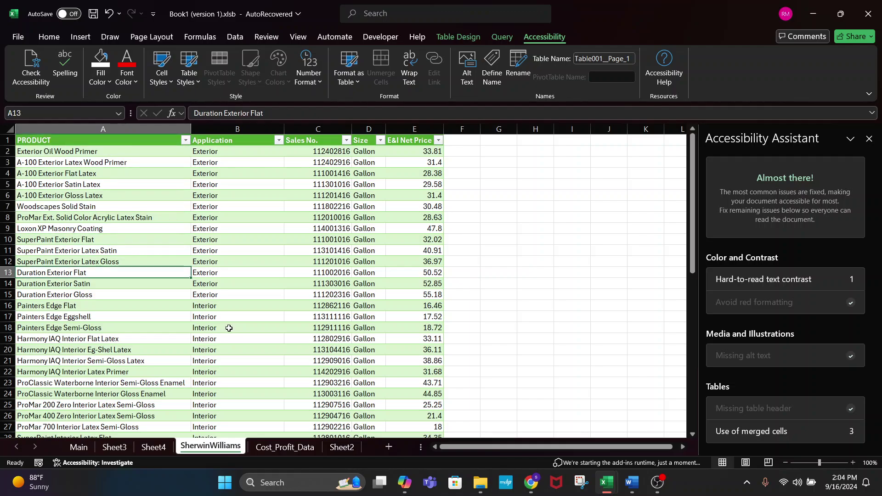
{"action": "key", "text": "Down"}
{"action": "key", "text": "Down"}
{"action": "key", "text": "Down"}
{"action": "key", "text": "Down"}
{"action": "key", "text": "Down"}
{"action": "key", "text": "Down"}
{"action": "key", "text": "Down"}
{"action": "key", "text": "Down"}
{"action": "key", "text": "Down"}
{"action": "key", "text": "Down"}
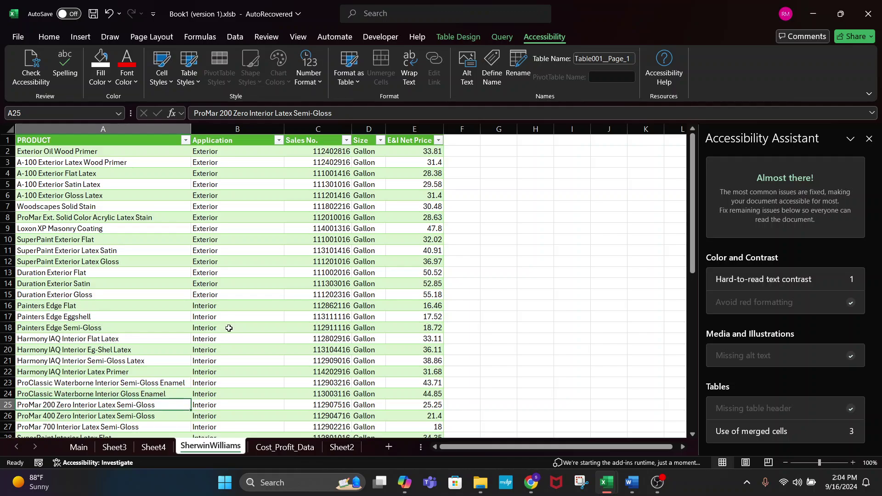
{"action": "key", "text": "Up"}
{"action": "key", "text": "Down"}
{"action": "key", "text": "Down"}
{"action": "key", "text": "Down"}
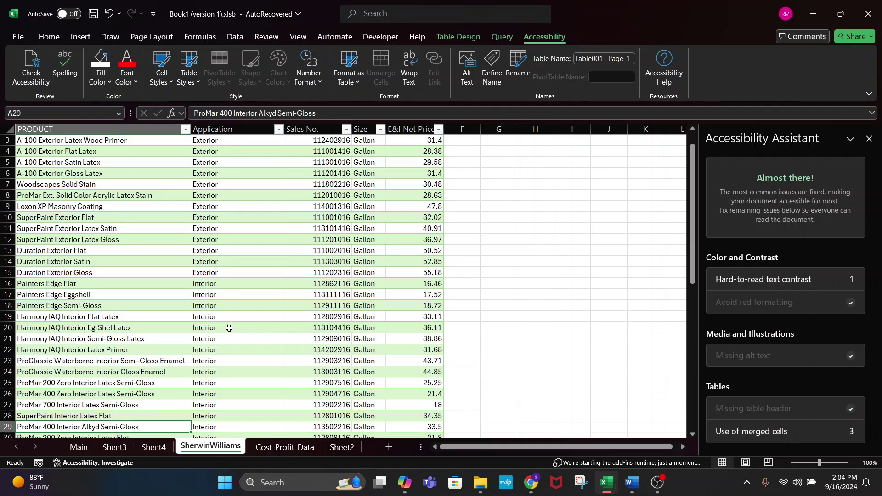
{"action": "key", "text": "Up"}
{"action": "key", "text": "Up"}
{"action": "key", "text": "Up"}
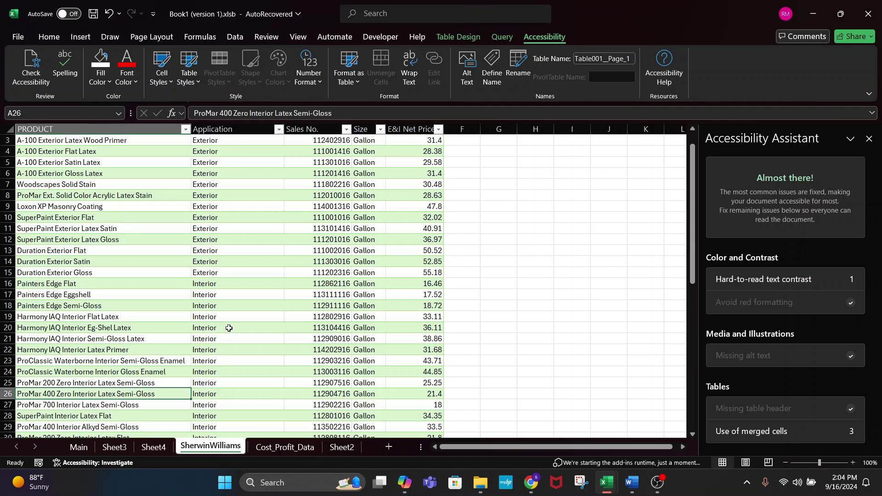
{"action": "left_click", "coordinate": [342, 447]}
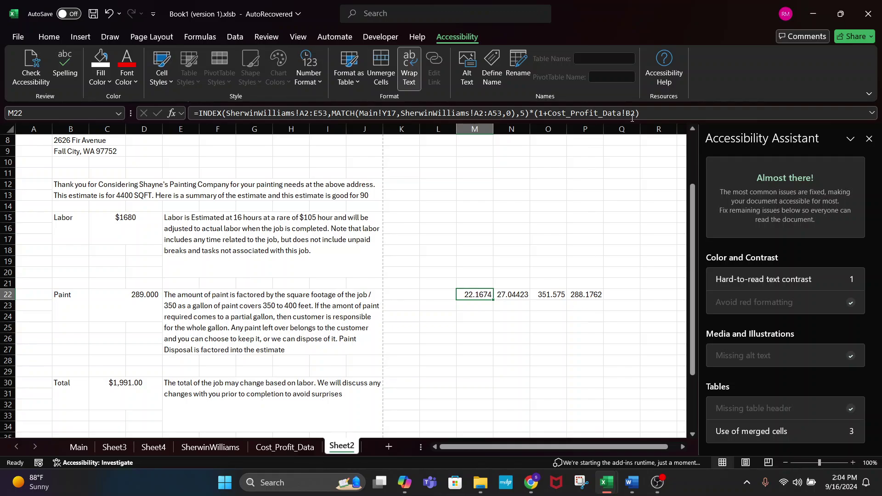
- Drop the profit markup from M22's formula and review the N22 and P22 formulas
{"action": "left_click", "coordinate": [647, 112]}
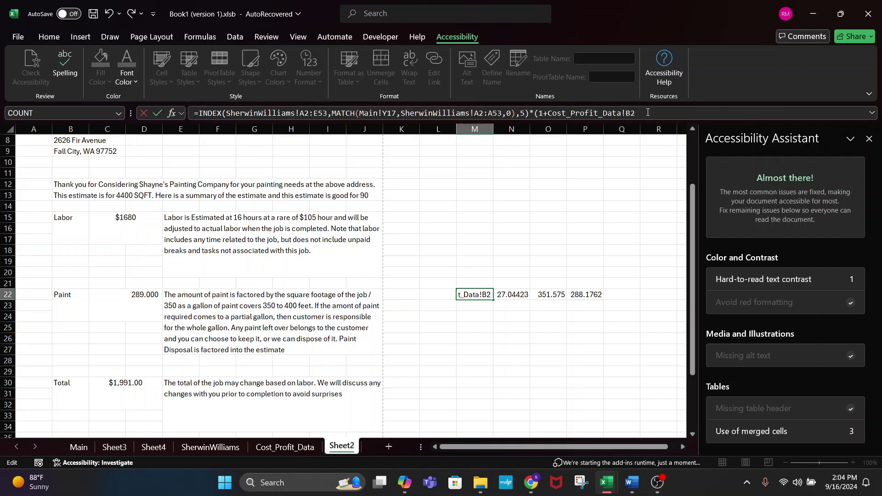
{"action": "key", "text": "BackSpace"}
{"action": "key", "text": "BackSpace"}
{"action": "key", "text": "BackSpace"}
{"action": "key", "text": "BackSpace"}
{"action": "key", "text": "BackSpace"}
{"action": "key", "text": "BackSpace"}
{"action": "key", "text": "BackSpace"}
{"action": "key", "text": "BackSpace"}
{"action": "key", "text": "BackSpace"}
{"action": "key", "text": "BackSpace"}
{"action": "key", "text": "BackSpace"}
{"action": "key", "text": "BackSpace"}
{"action": "key", "text": "BackSpace"}
{"action": "key", "text": "BackSpace"}
{"action": "key", "text": "BackSpace"}
{"action": "key", "text": "BackSpace"}
{"action": "key", "text": "BackSpace"}
{"action": "key", "text": "BackSpace"}
{"action": "key", "text": "BackSpace"}
{"action": "key", "text": "BackSpace"}
{"action": "key", "text": "BackSpace"}
{"action": "key", "text": "BackSpace"}
{"action": "key", "text": "Return"}
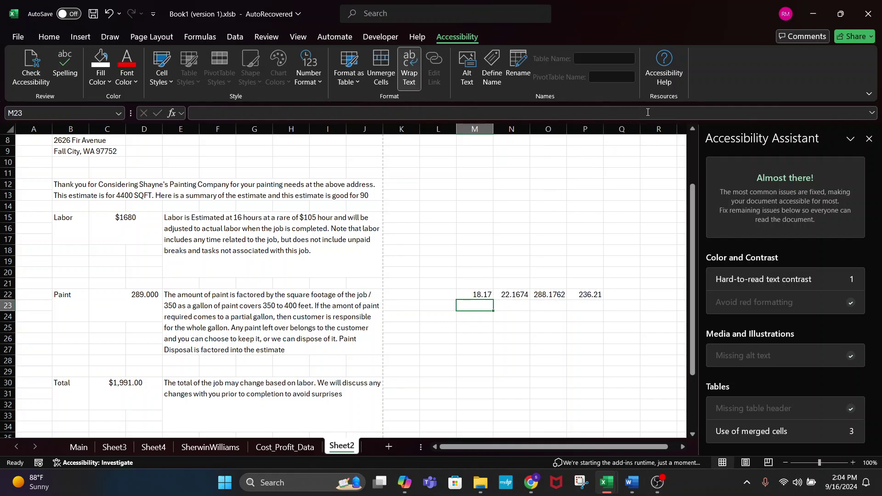
{"action": "left_click", "coordinate": [478, 294]}
{"action": "left_click", "coordinate": [516, 292]}
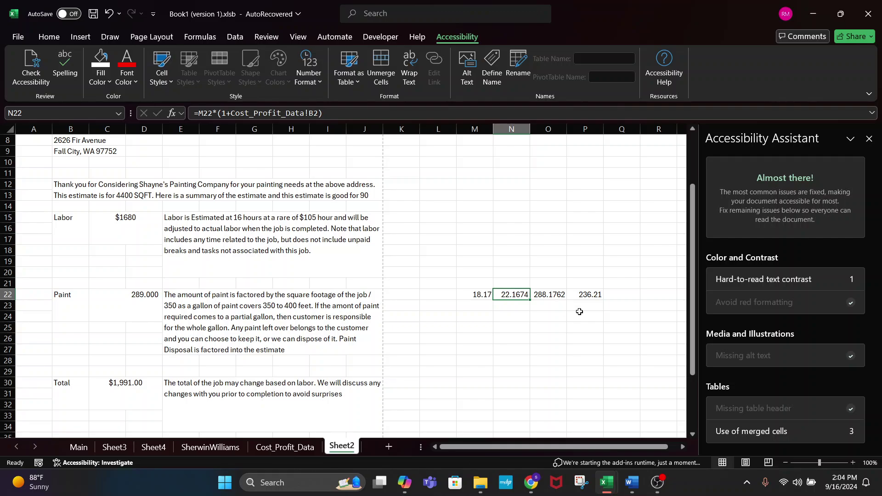
{"action": "left_click", "coordinate": [586, 293]}
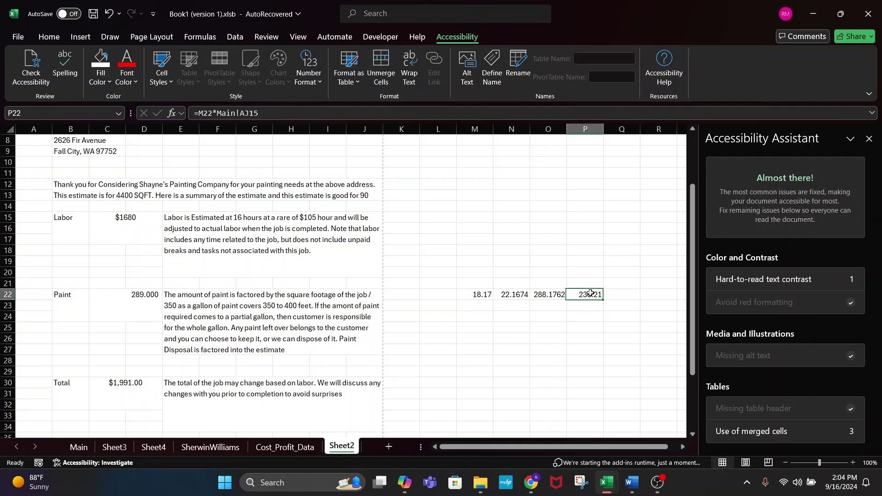
- Clear the helper values in M22:P22, leaving Paint at 289.000
{"action": "left_click_drag", "start_coordinate": [467, 294], "coordinate": [643, 293]}
{"action": "key", "text": "BackSpace"}
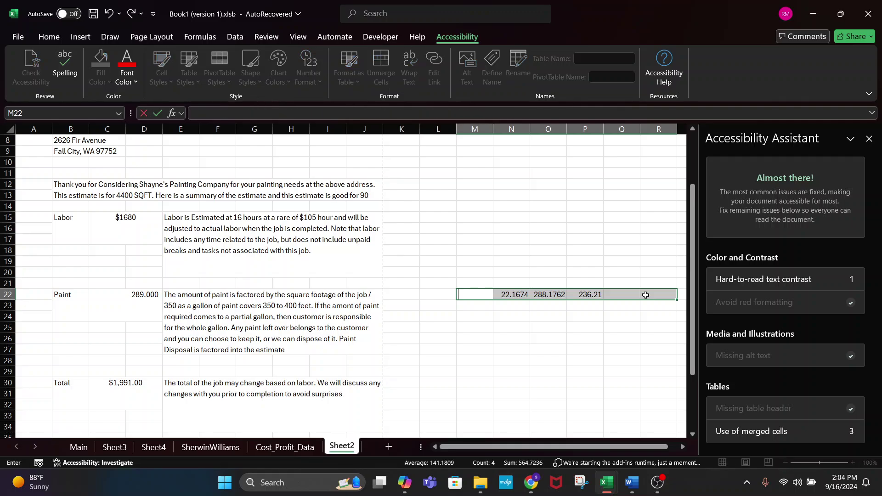
{"action": "left_click_drag", "start_coordinate": [508, 294], "coordinate": [588, 295]}
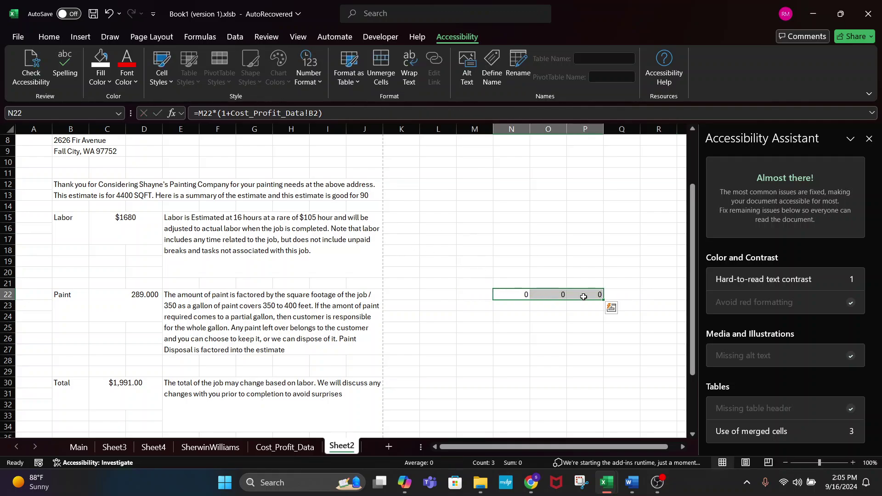
{"action": "key", "text": "Delete"}
{"action": "left_click", "coordinate": [583, 297]}
{"action": "left_click", "coordinate": [100, 294]}
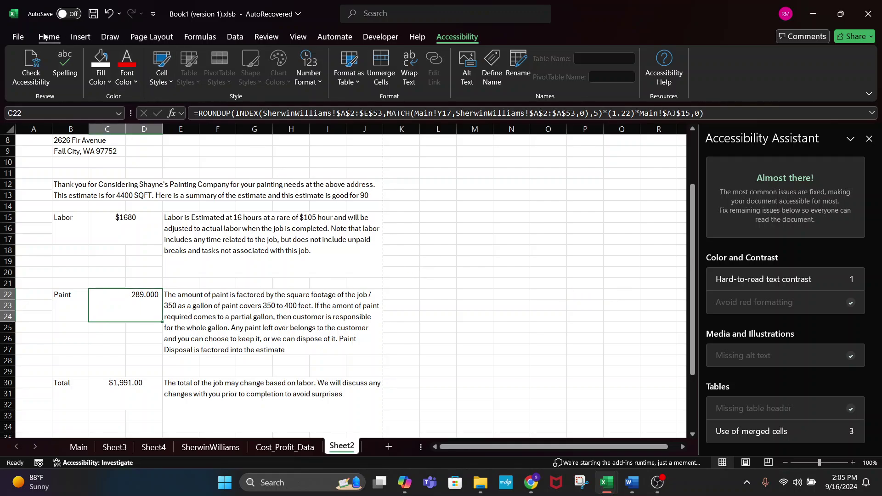
- Format the Paint amount in C22 as Accounting, then as Currency
{"action": "left_click", "coordinate": [49, 37]}
{"action": "left_click", "coordinate": [379, 78]}
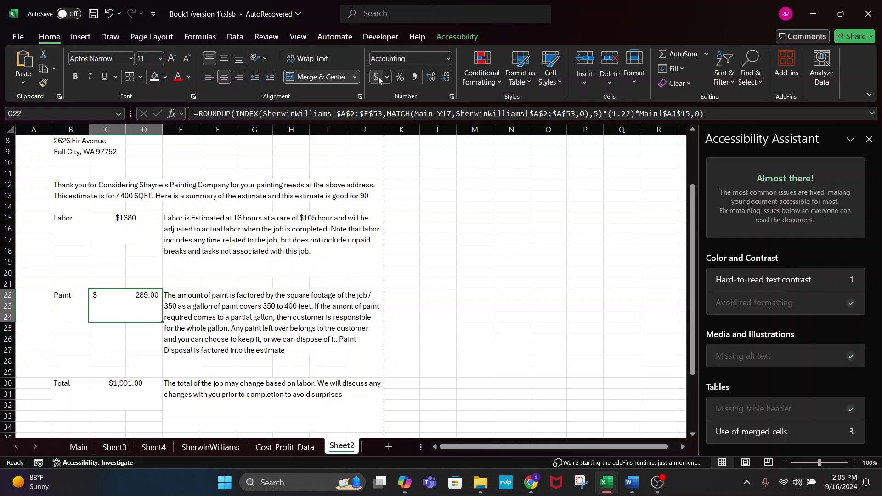
{"action": "left_click", "coordinate": [440, 65]}
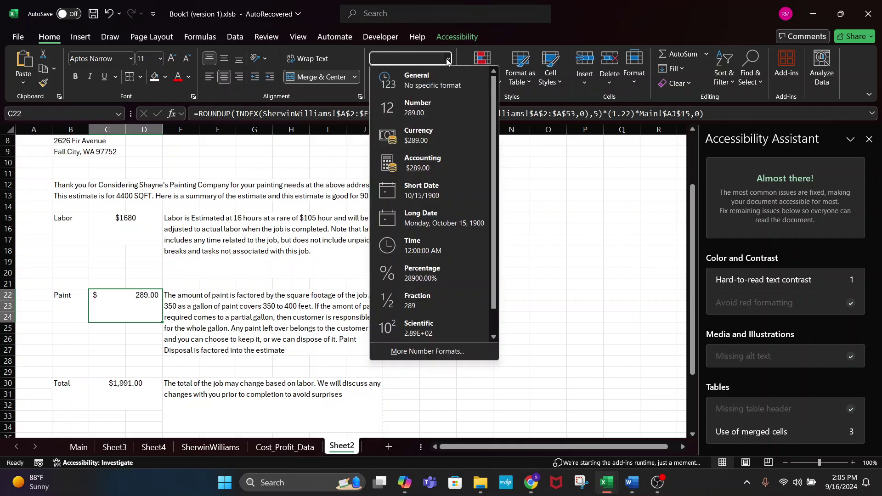
{"action": "left_click", "coordinate": [401, 131]}
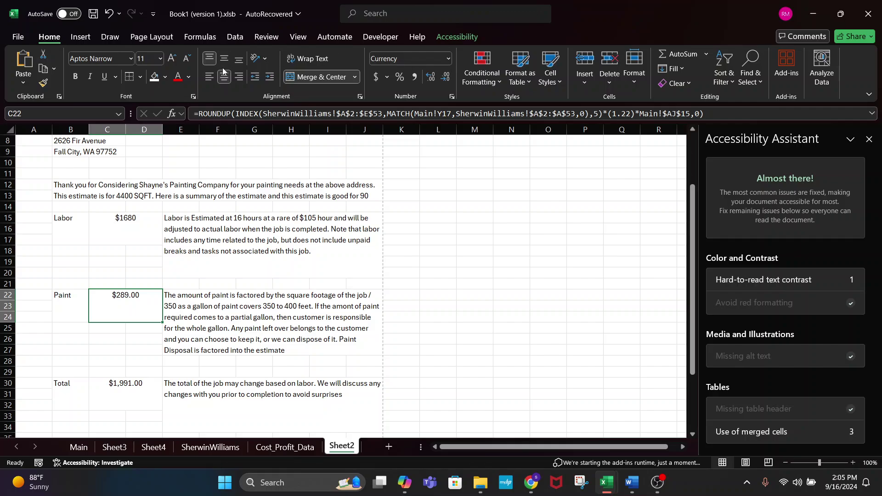
{"action": "left_click", "coordinate": [488, 317]}
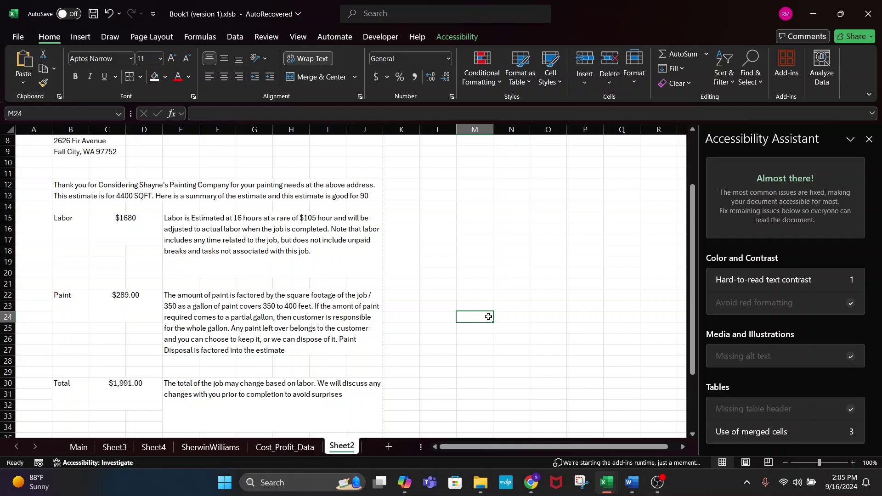
- Calculate =13*22 in M24 to get 286, clear it, and go back to Main
{"action": "type", "text": "13*"}
{"action": "key", "text": "BackSpace"}
{"action": "key", "text": "BackSpace"}
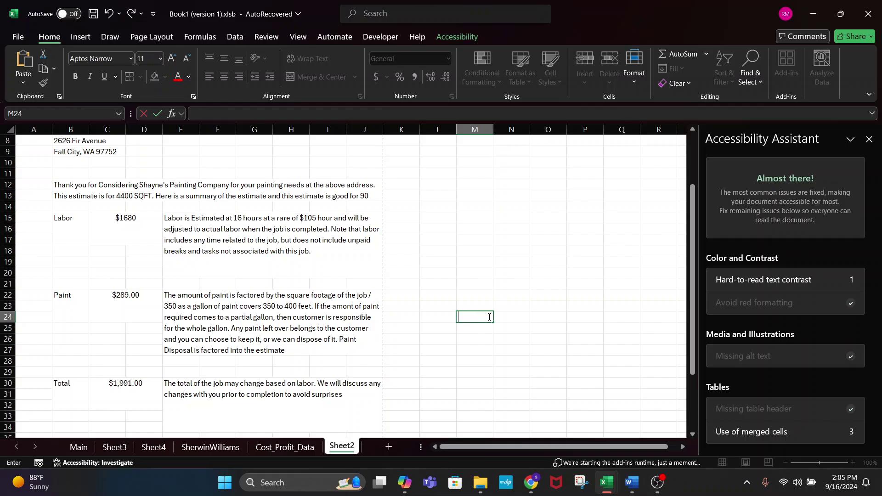
{"action": "type", "text": "=13*2"}
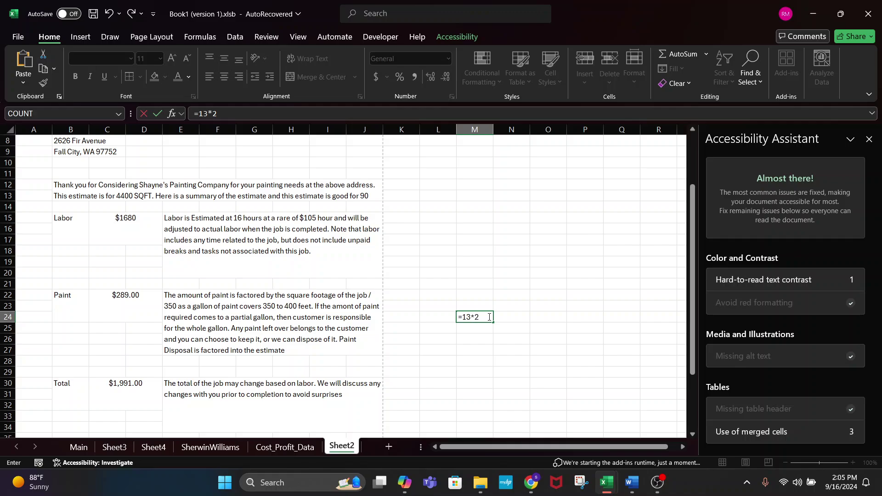
{"action": "key", "text": "Return"}
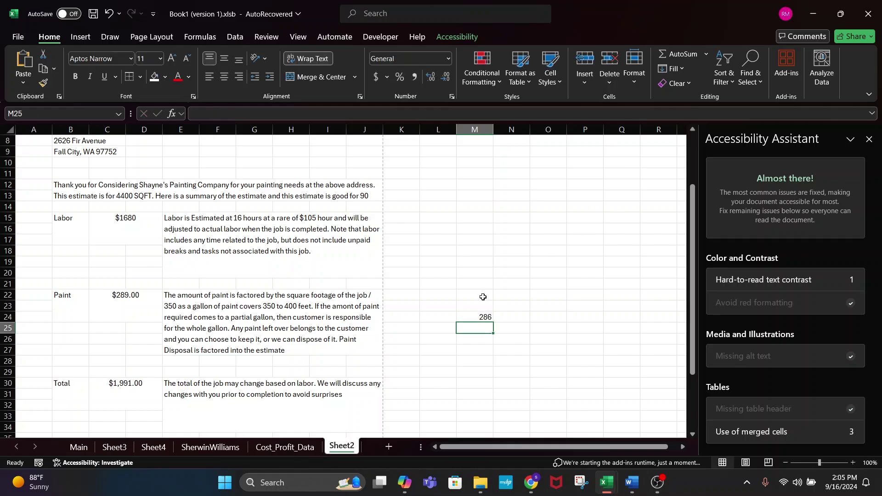
{"action": "left_click", "coordinate": [478, 315]}
{"action": "key", "text": "Delete"}
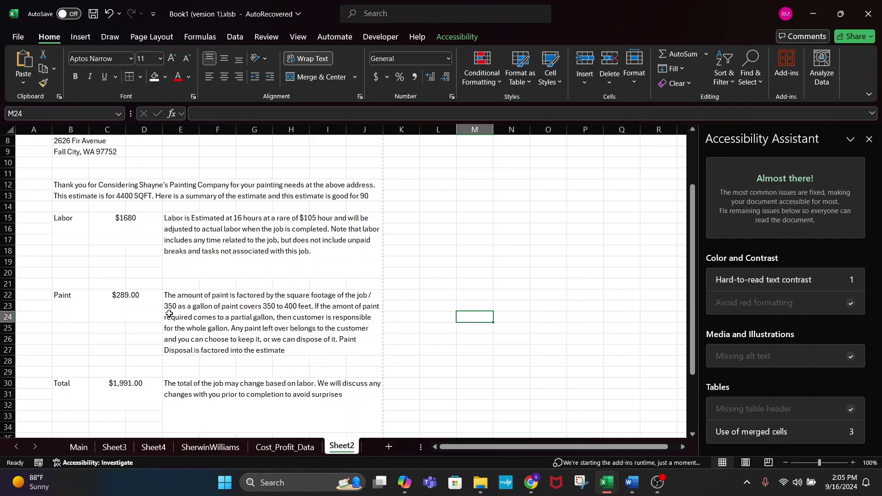
{"action": "left_click", "coordinate": [468, 297]}
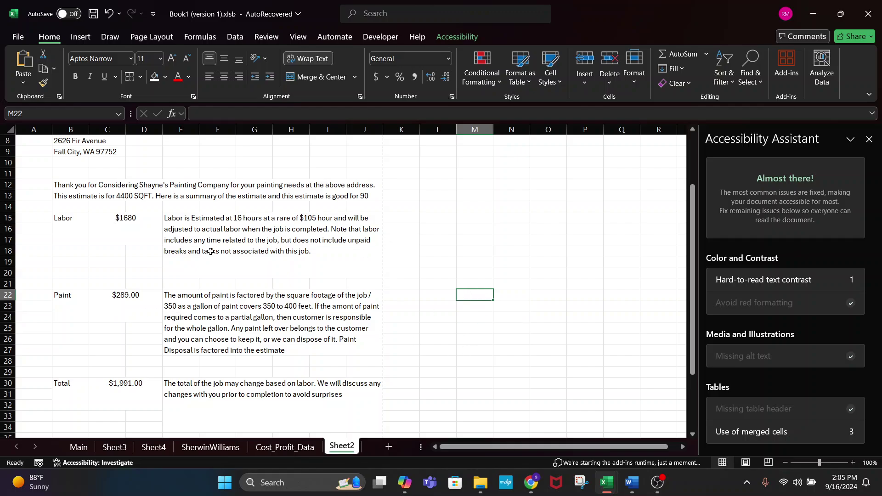
{"action": "left_click", "coordinate": [77, 448]}
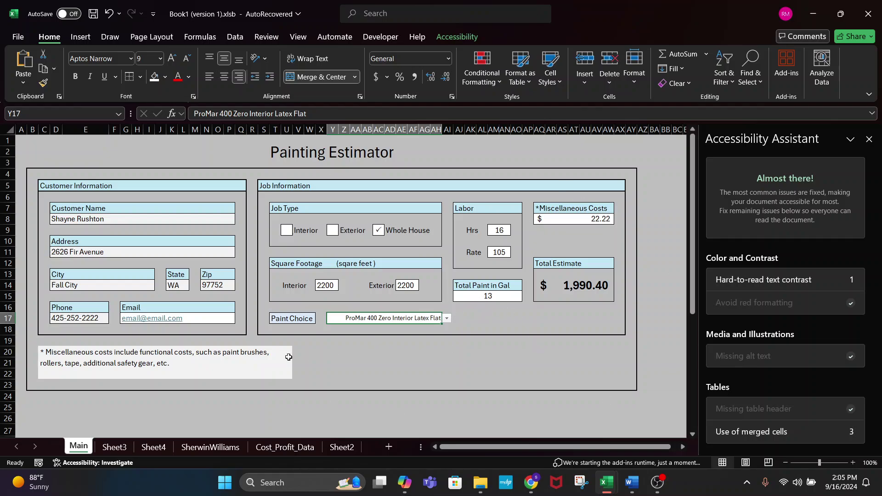
{"action": "left_click", "coordinate": [339, 379]}
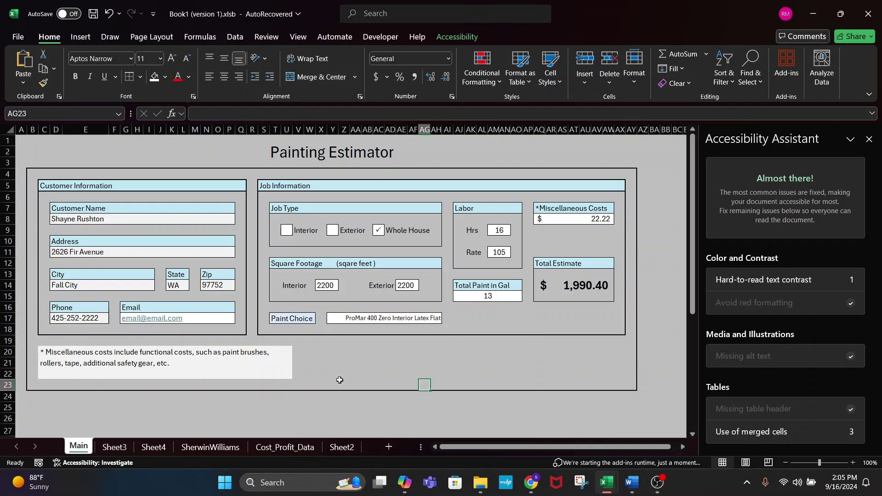
{"action": "left_click", "coordinate": [298, 407]}
{"action": "left_click", "coordinate": [334, 444]}
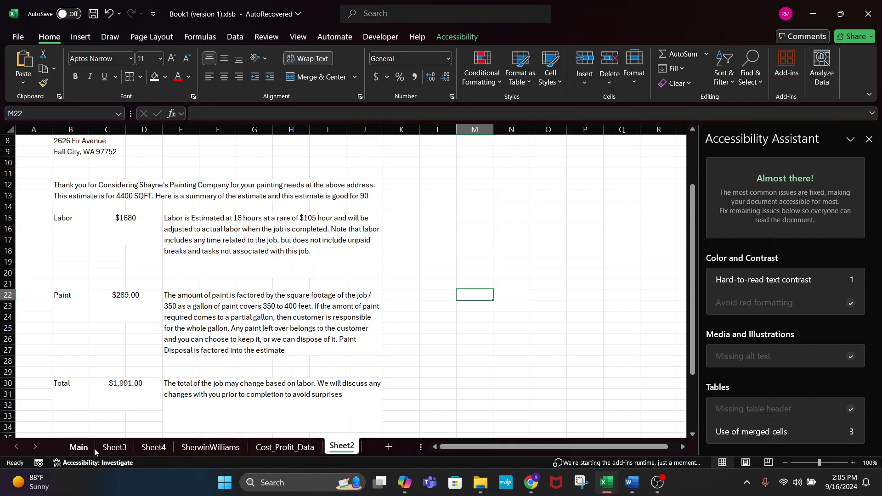
{"action": "scroll", "coordinate": [246, 327], "scroll_direction": "down", "scroll_amount": 6}
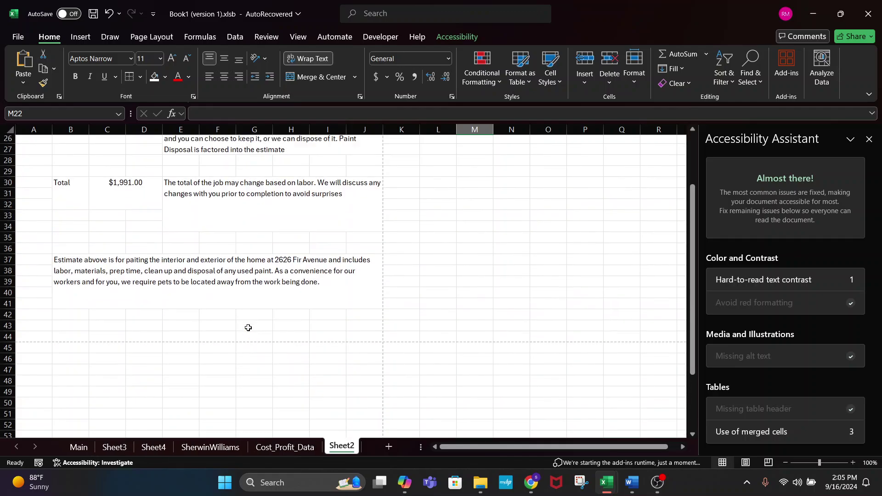
{"action": "scroll", "coordinate": [118, 376], "scroll_direction": "up", "scroll_amount": 8}
{"action": "scroll", "coordinate": [289, 307], "scroll_direction": "down", "scroll_amount": 7}
{"action": "scroll", "coordinate": [229, 202], "scroll_direction": "up", "scroll_amount": 6}
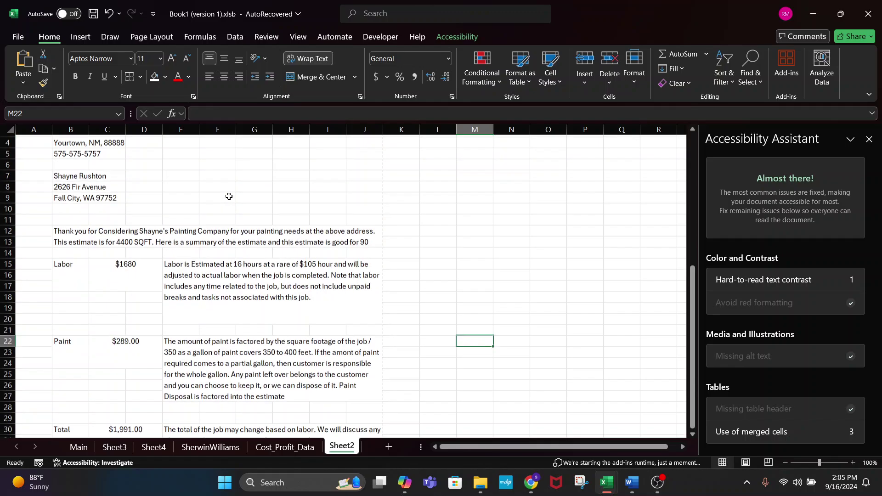
{"action": "left_click", "coordinate": [120, 285]}
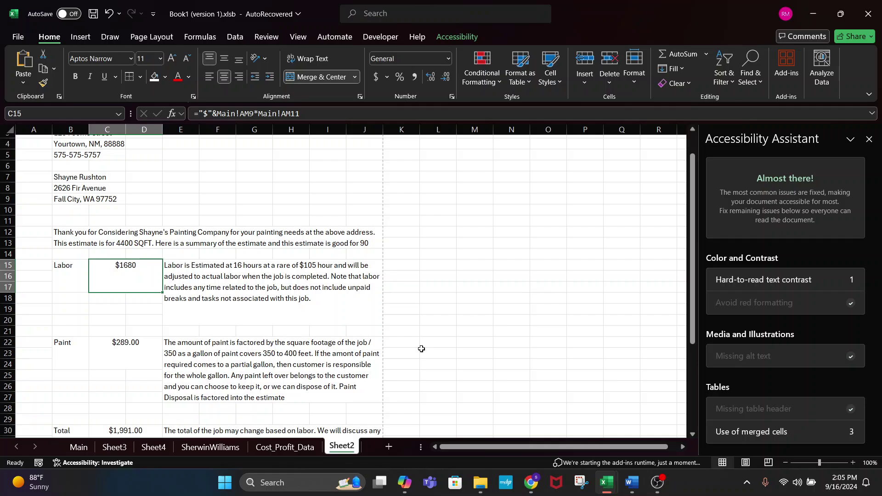
{"action": "left_click", "coordinate": [79, 446]}
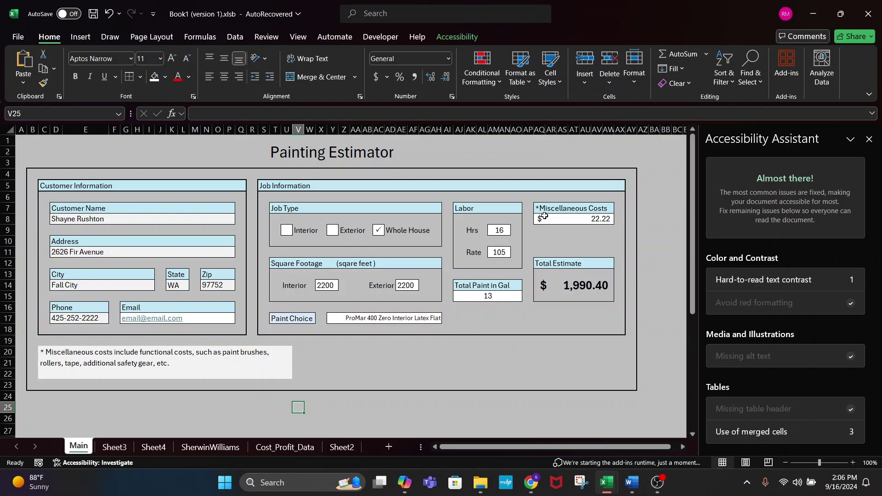
- Enter 50.00 as Miscellaneous Costs in AQ8 and confirm the Total Estimate reads $2,018.18
{"action": "left_click", "coordinate": [575, 225]}
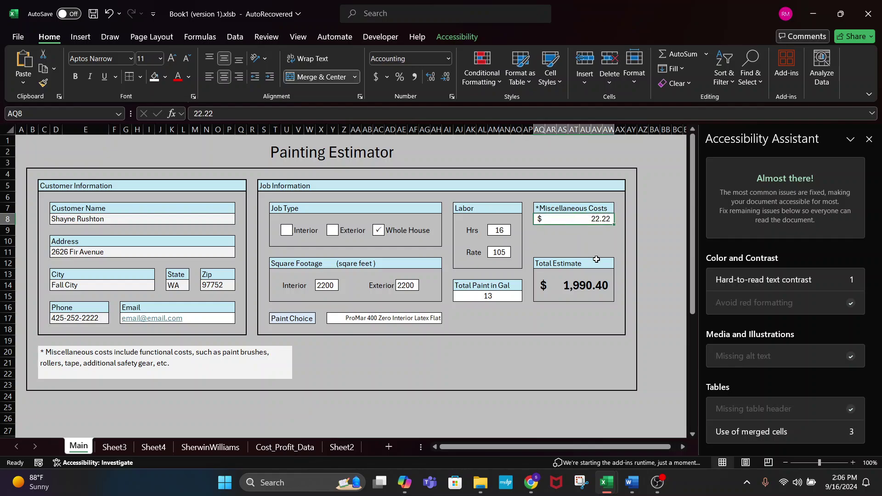
{"action": "type", "text": "50"}
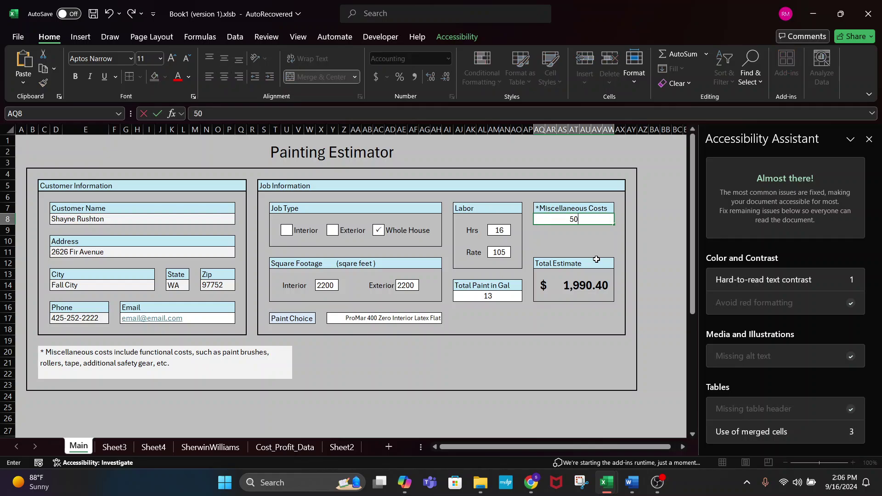
{"action": "type", "text": ".00"}
{"action": "key", "text": "Return"}
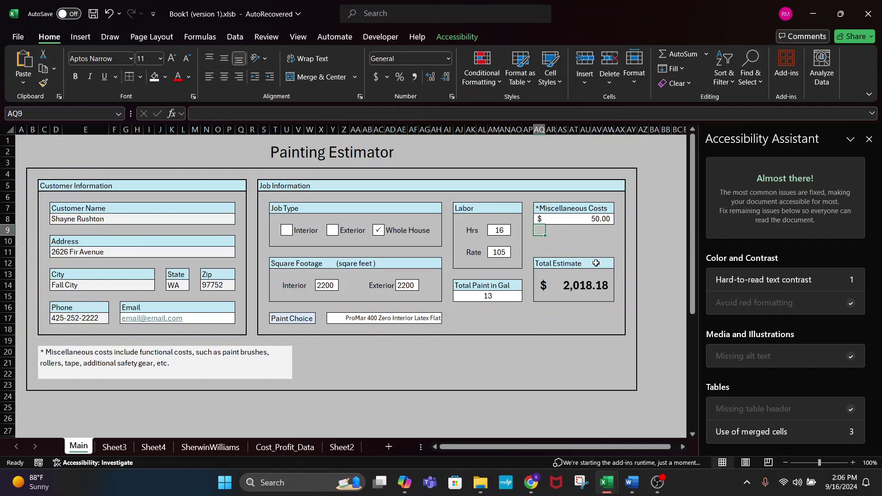
{"action": "left_click", "coordinate": [569, 296]}
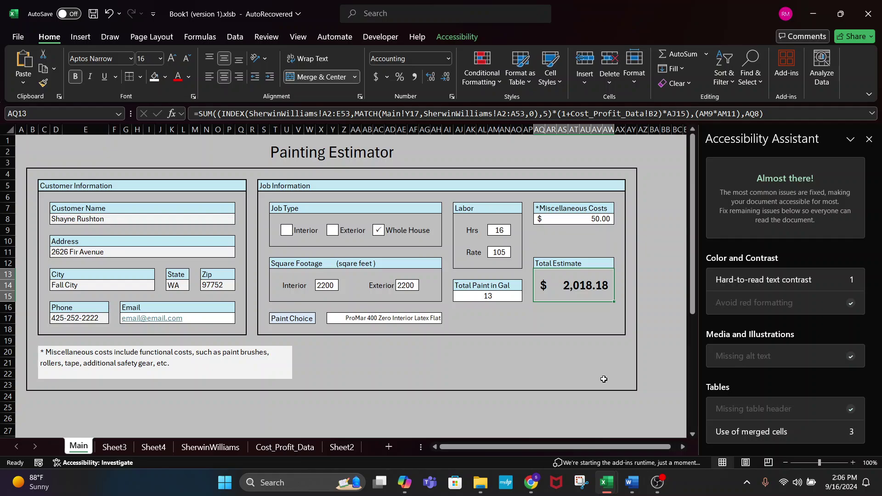
{"action": "left_click", "coordinate": [326, 276]}
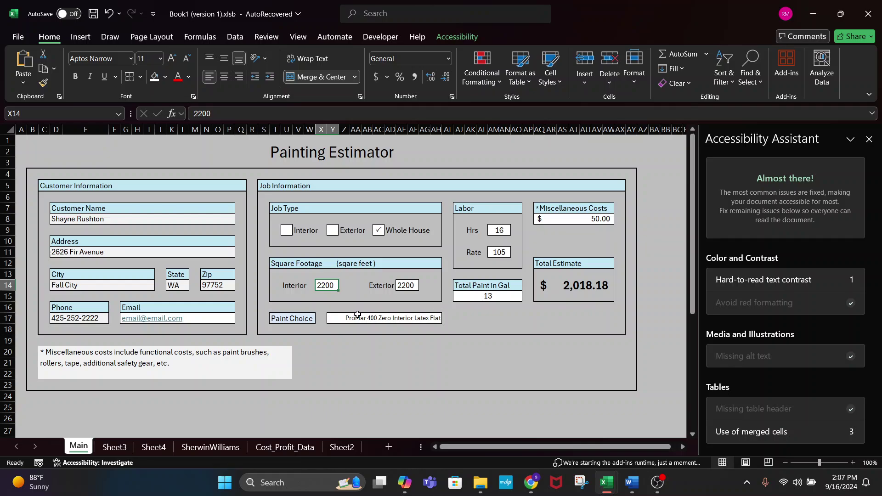
- Merge and centre T17:W17 around the Paint Choice label, then check the Total Estimate formula
{"action": "left_click", "coordinate": [276, 321]}
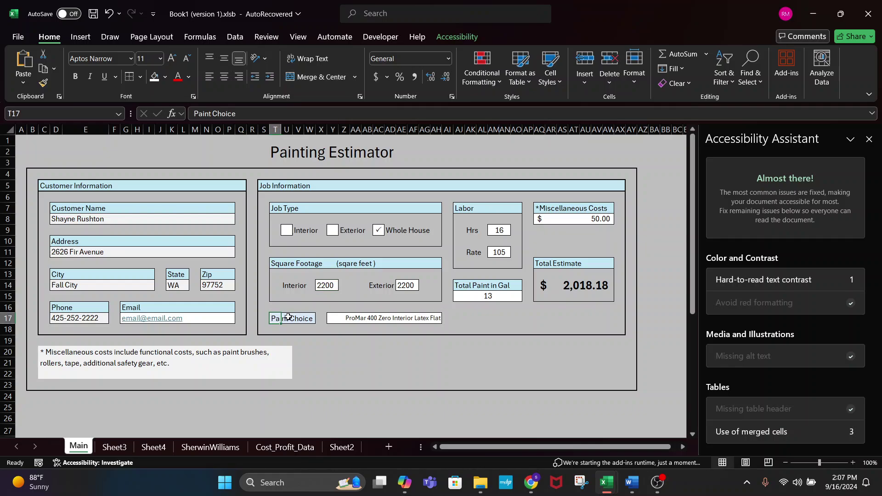
{"action": "left_click_drag", "start_coordinate": [275, 318], "coordinate": [313, 319]}
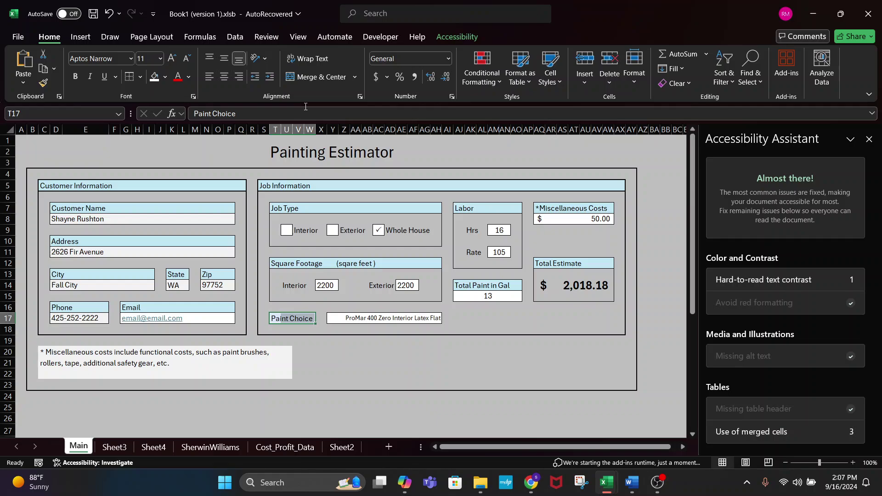
{"action": "left_click", "coordinate": [315, 80]}
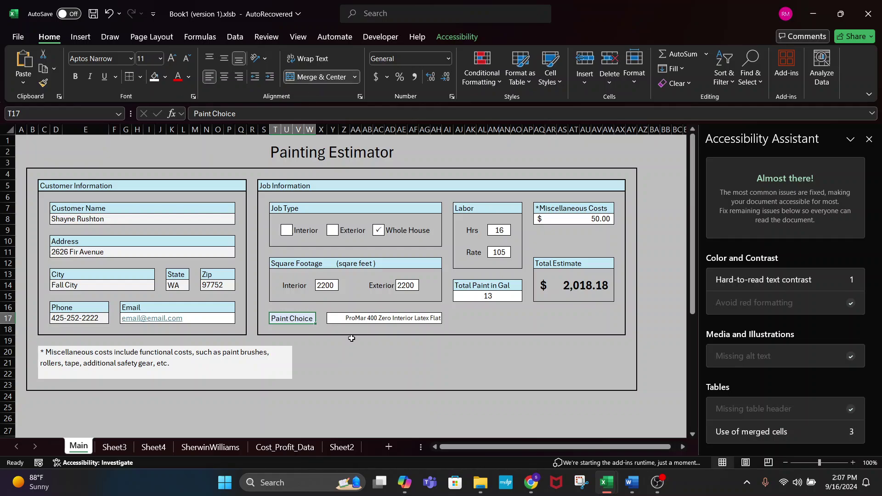
{"action": "left_click", "coordinate": [356, 363]}
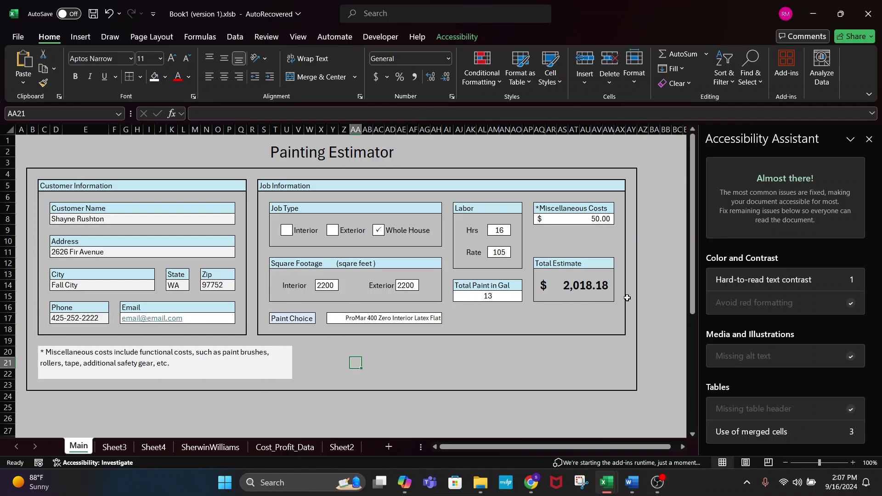
{"action": "left_click", "coordinate": [599, 286]}
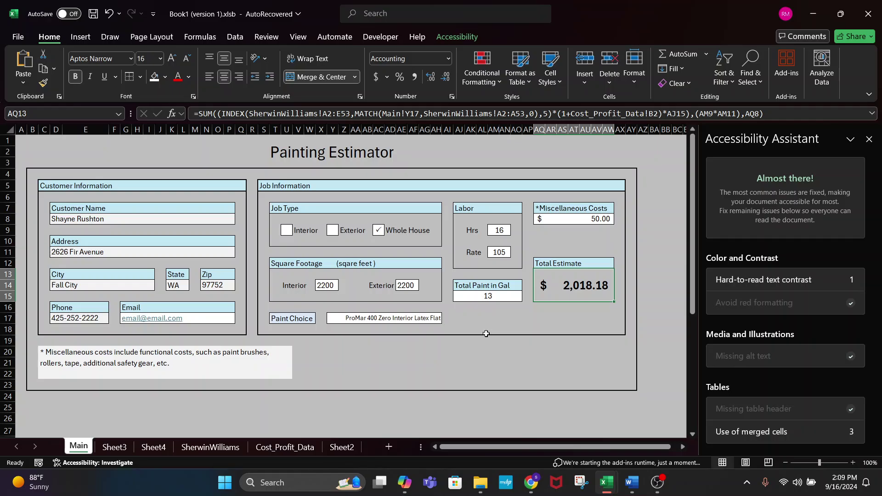
{"action": "left_click", "coordinate": [342, 447]}
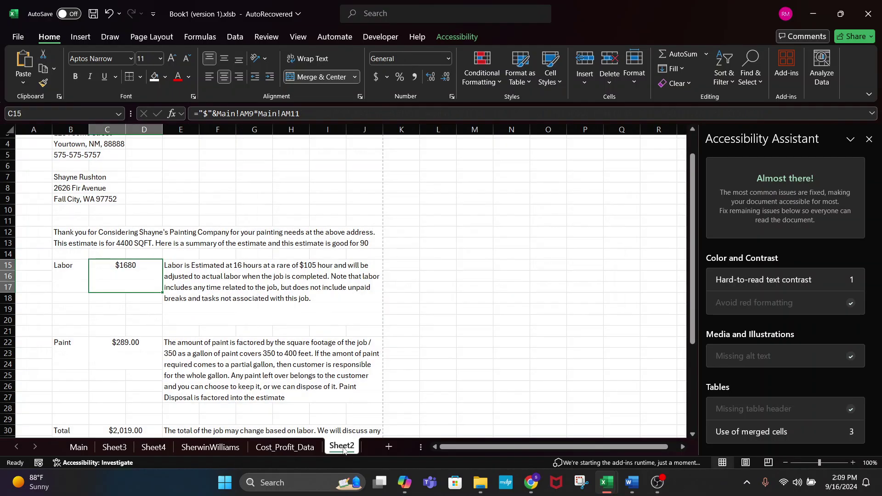
{"action": "scroll", "coordinate": [260, 257], "scroll_direction": "down", "scroll_amount": 4}
{"action": "scroll", "coordinate": [267, 250], "scroll_direction": "up", "scroll_amount": 5}
{"action": "scroll", "coordinate": [291, 262], "scroll_direction": "down", "scroll_amount": 7}
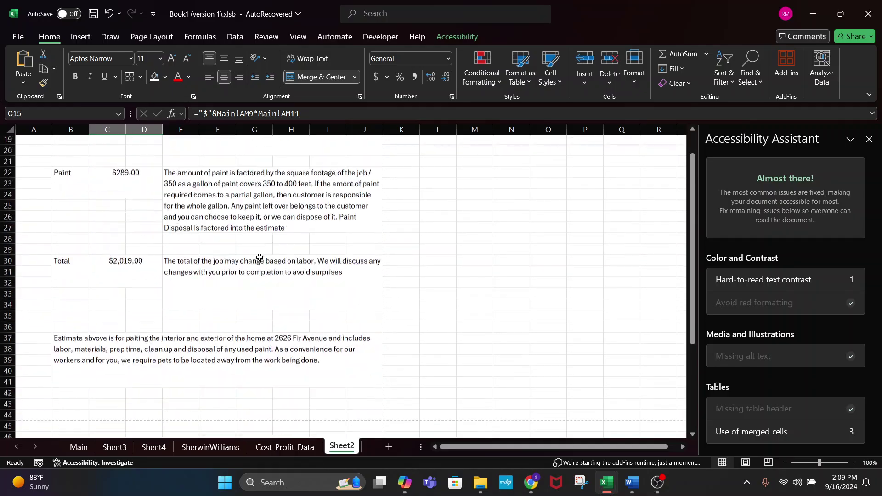
{"action": "scroll", "coordinate": [532, 294], "scroll_direction": "up", "scroll_amount": 6}
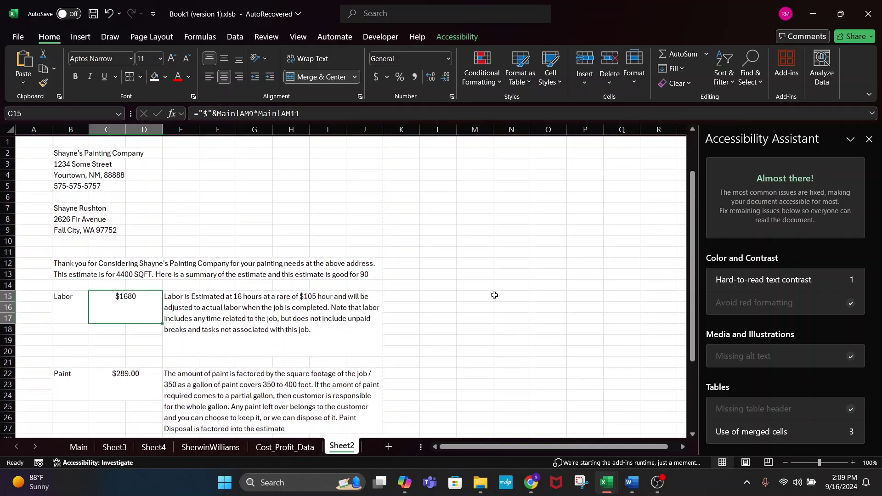
{"action": "scroll", "coordinate": [356, 244], "scroll_direction": "down", "scroll_amount": 2}
{"action": "scroll", "coordinate": [498, 285], "scroll_direction": "up", "scroll_amount": 2}
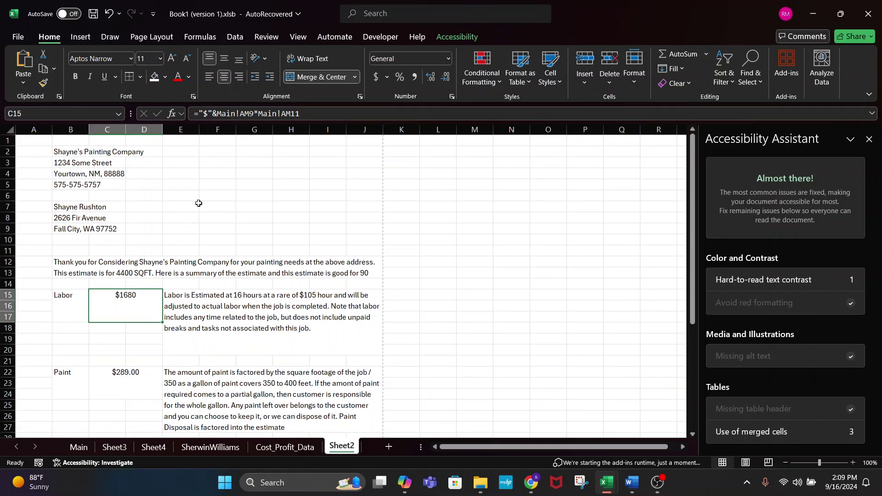
{"action": "scroll", "coordinate": [467, 279], "scroll_direction": "down", "scroll_amount": 6}
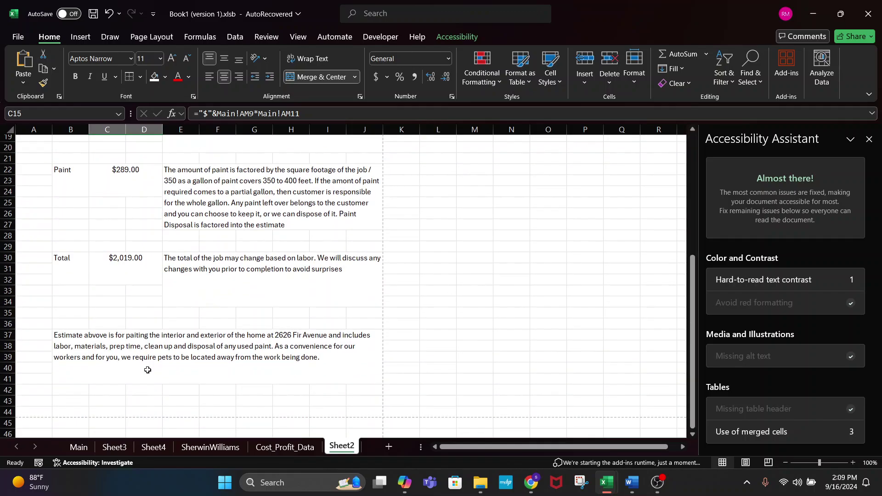
{"action": "left_click", "coordinate": [78, 448]}
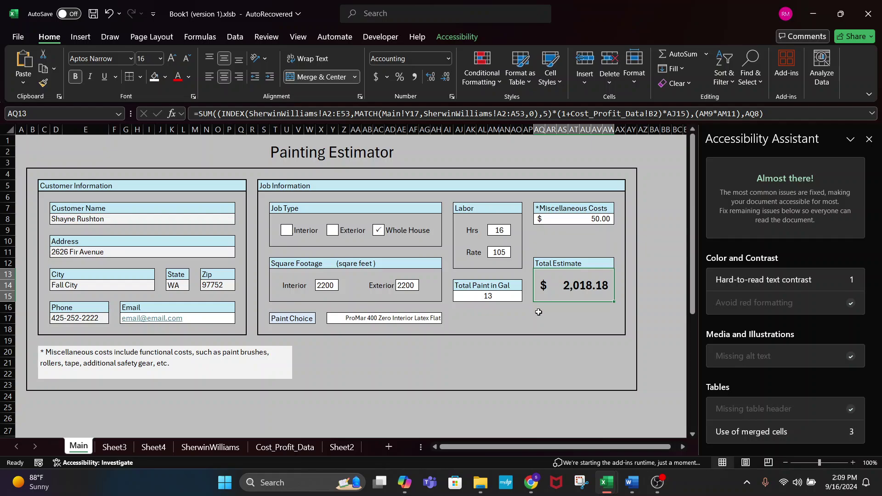
{"action": "left_click", "coordinate": [342, 447]}
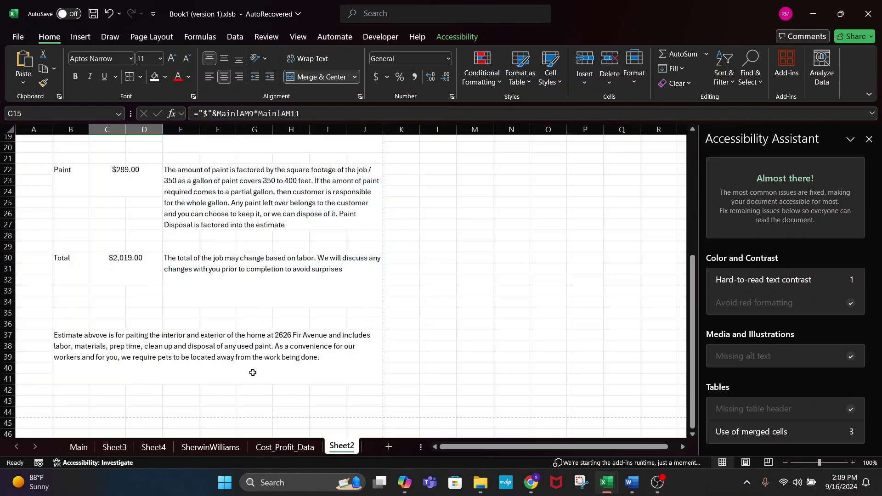
{"action": "scroll", "coordinate": [253, 372], "scroll_direction": "down", "scroll_amount": 2}
{"action": "left_click", "coordinate": [92, 228]}
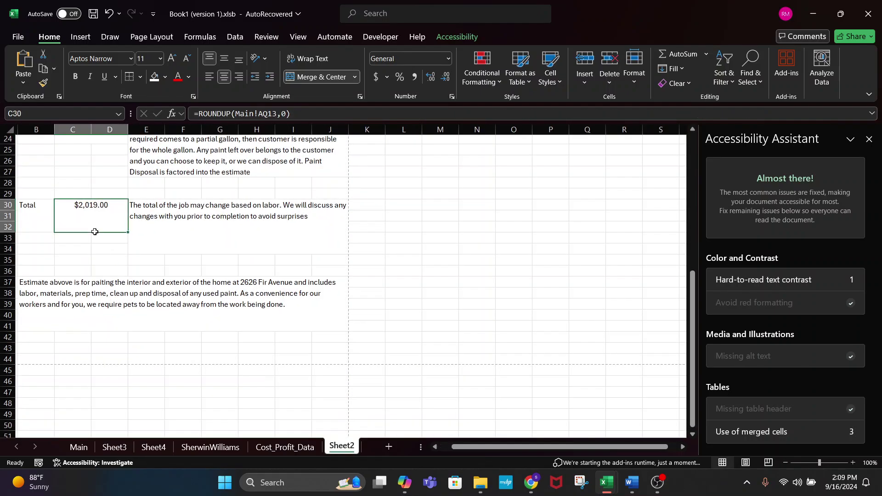
{"action": "left_click", "coordinate": [79, 447]}
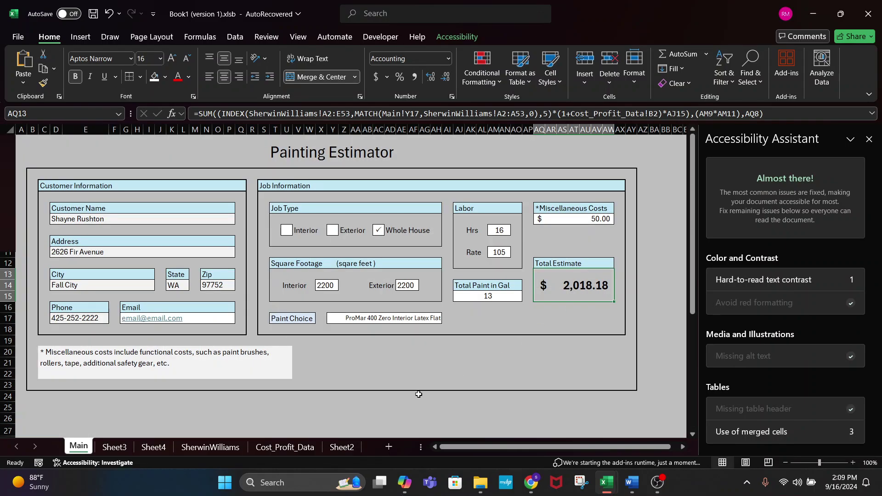
{"action": "left_click", "coordinate": [341, 447]}
{"action": "scroll", "coordinate": [222, 285], "scroll_direction": "up", "scroll_amount": 6}
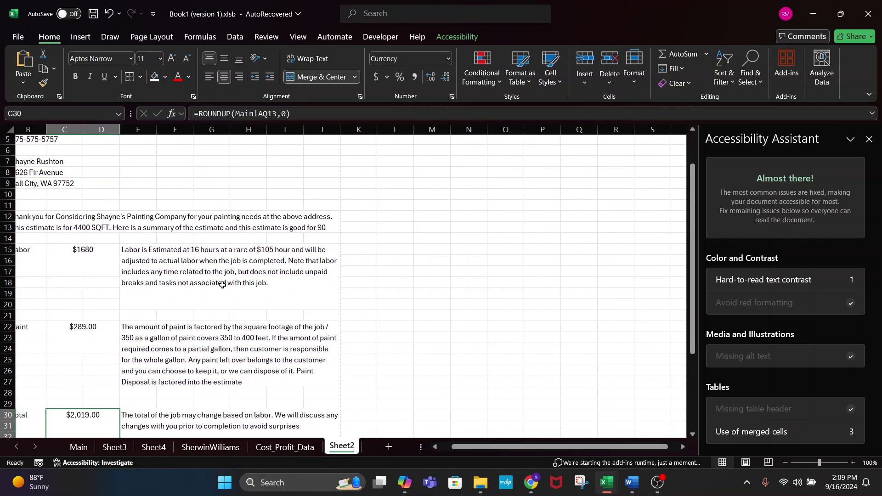
{"action": "scroll", "coordinate": [222, 285], "scroll_direction": "up", "scroll_amount": 1}
{"action": "scroll", "coordinate": [355, 259], "scroll_direction": "down", "scroll_amount": 7}
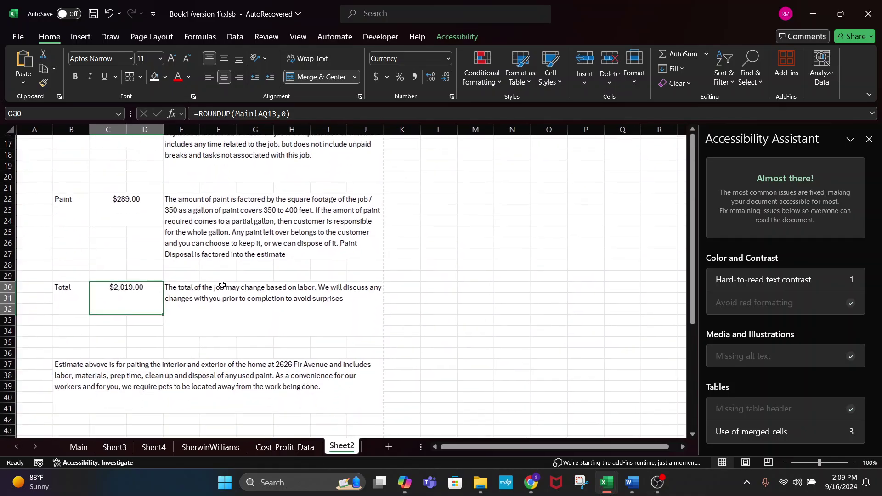
{"action": "scroll", "coordinate": [355, 259], "scroll_direction": "up", "scroll_amount": 7}
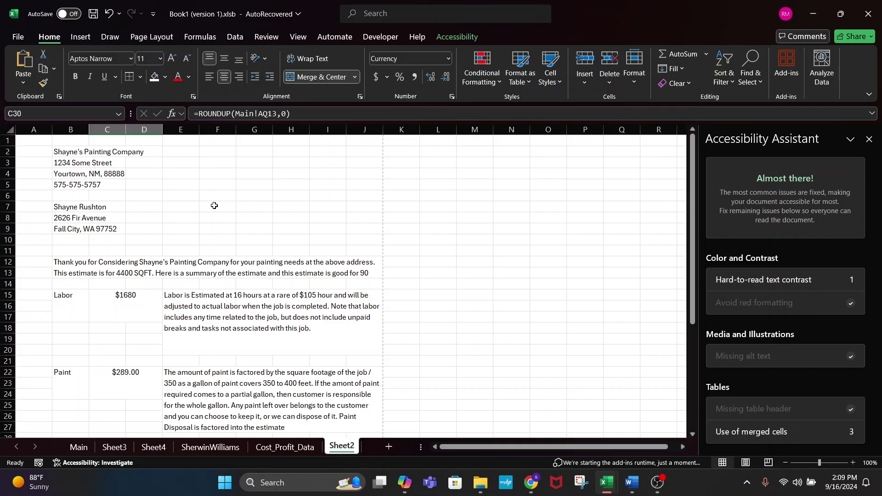
{"action": "scroll", "coordinate": [214, 205], "scroll_direction": "down", "scroll_amount": 4}
{"action": "scroll", "coordinate": [214, 205], "scroll_direction": "up", "scroll_amount": 4}
{"action": "scroll", "coordinate": [214, 206], "scroll_direction": "down", "scroll_amount": 4}
{"action": "left_click", "coordinate": [365, 298]}
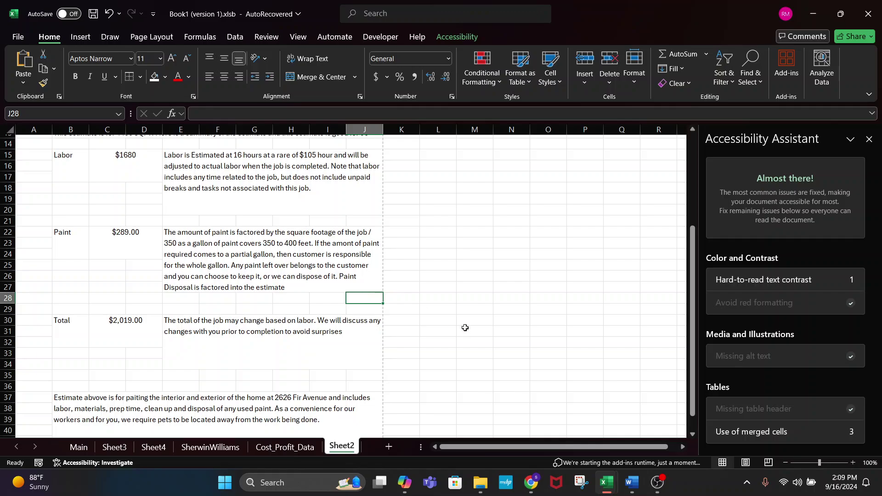
{"action": "left_click", "coordinate": [79, 446]}
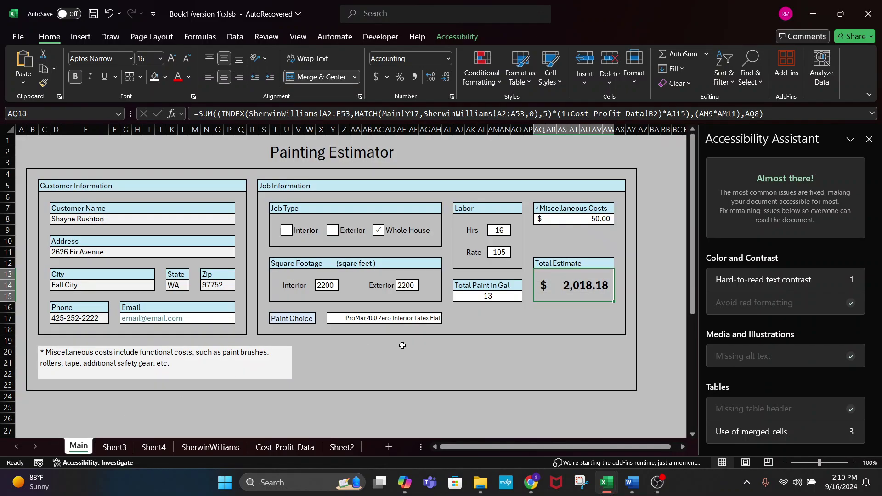
{"action": "left_click", "coordinate": [114, 218]}
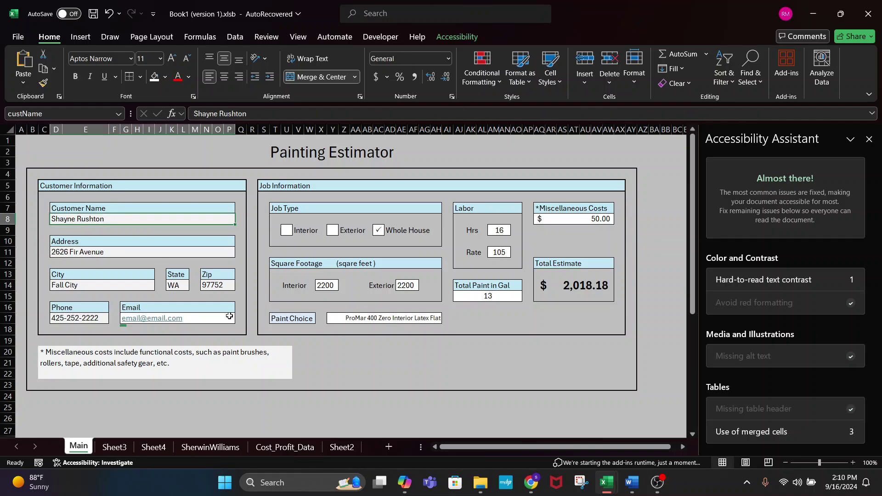
{"action": "left_click", "coordinate": [125, 250]}
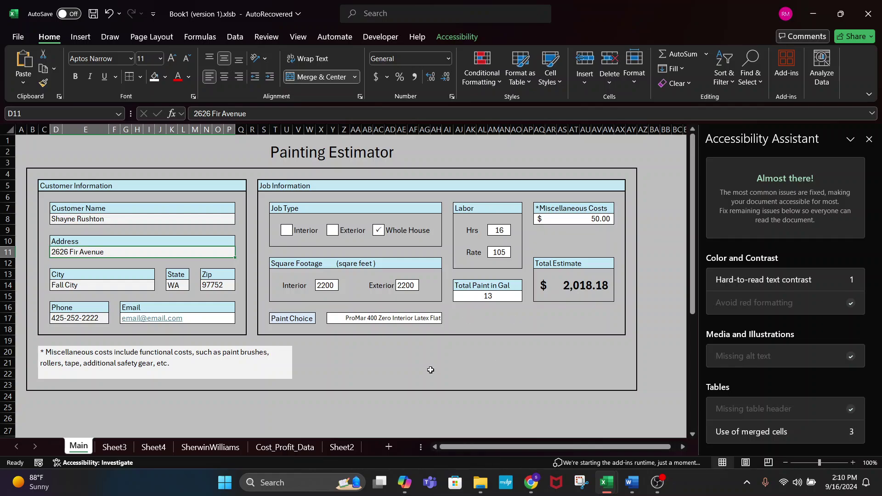
{"action": "left_click", "coordinate": [340, 446]}
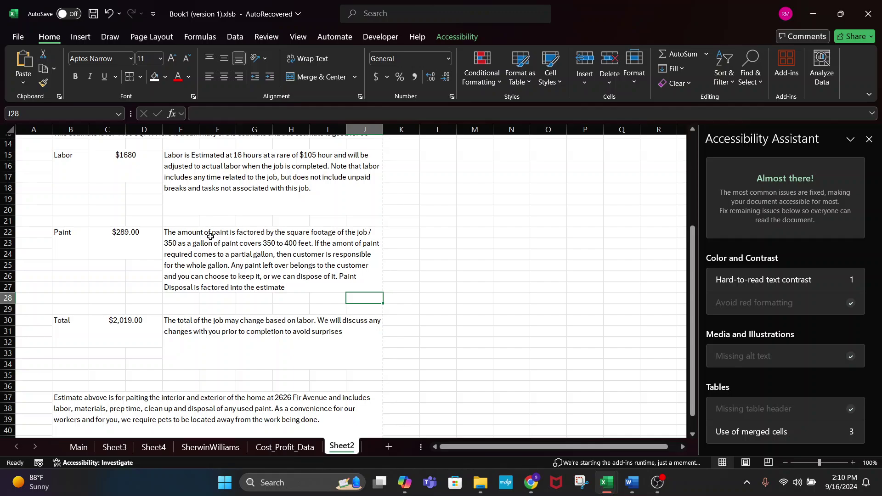
{"action": "left_click", "coordinate": [292, 257]}
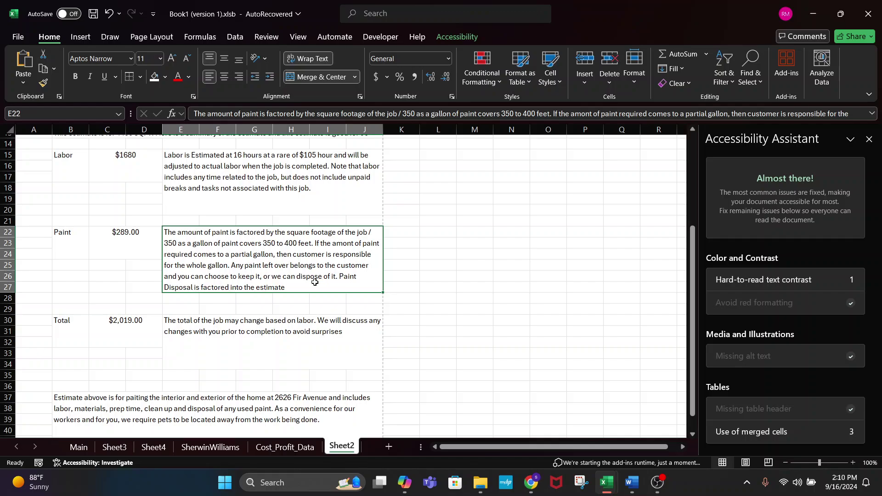
{"action": "left_click", "coordinate": [305, 298]}
{"action": "scroll", "coordinate": [305, 299], "scroll_direction": "up", "scroll_amount": 5}
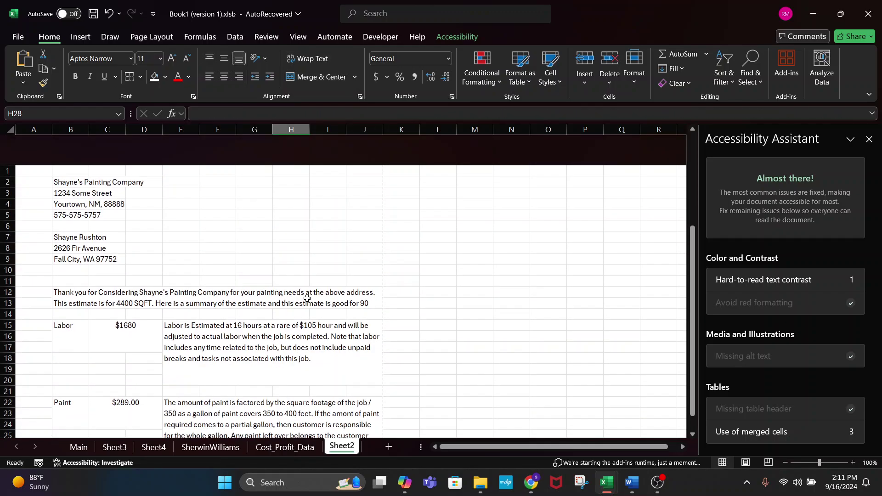
{"action": "scroll", "coordinate": [306, 299], "scroll_direction": "down", "scroll_amount": 2}
{"action": "scroll", "coordinate": [306, 299], "scroll_direction": "down", "scroll_amount": 6}
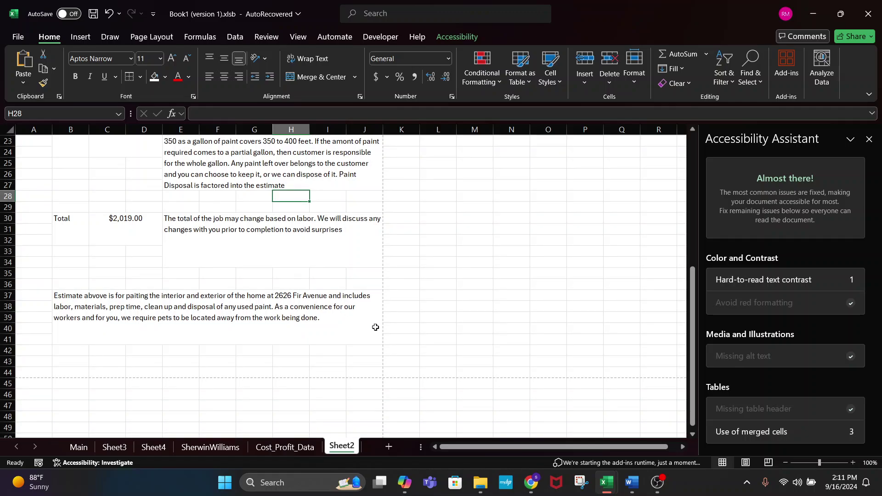
{"action": "scroll", "coordinate": [361, 242], "scroll_direction": "up", "scroll_amount": 2}
{"action": "scroll", "coordinate": [362, 243], "scroll_direction": "up", "scroll_amount": 1}
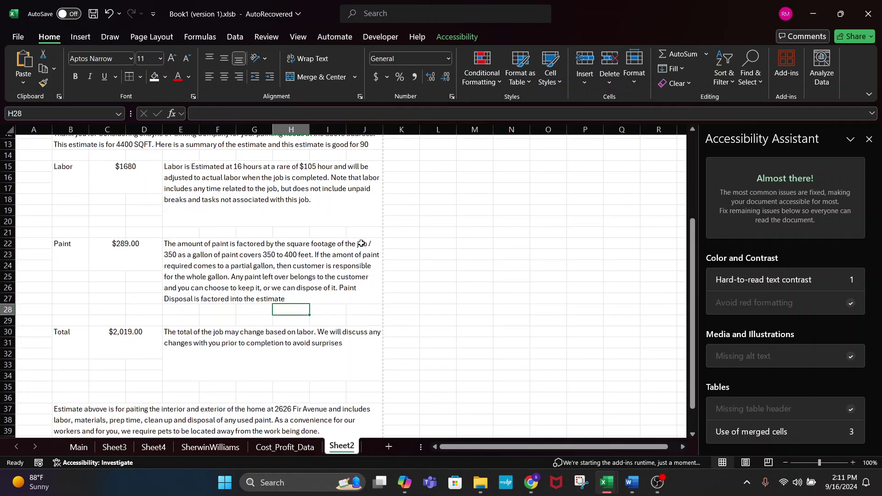
{"action": "scroll", "coordinate": [390, 271], "scroll_direction": "down", "scroll_amount": 3}
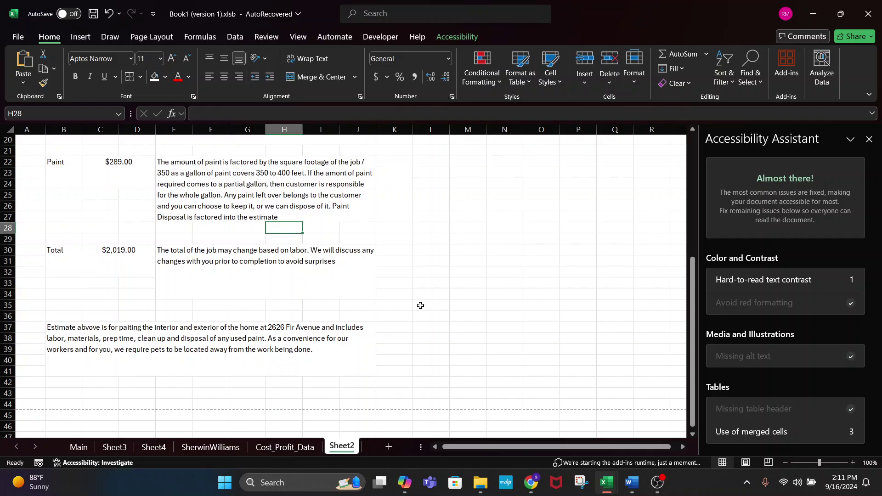
- Merge AT21:AX22 into one centred, middle-aligned cell with a white fill
{"action": "left_click", "coordinate": [89, 446]}
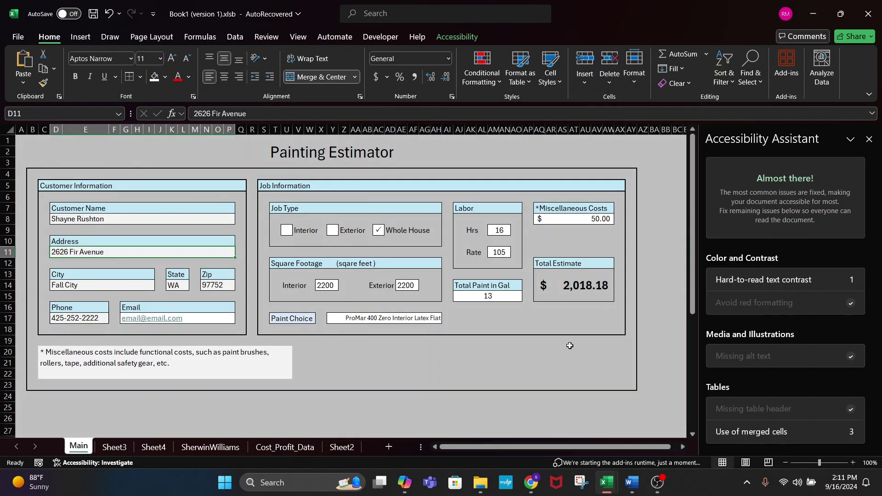
{"action": "left_click_drag", "start_coordinate": [550, 363], "coordinate": [610, 363]}
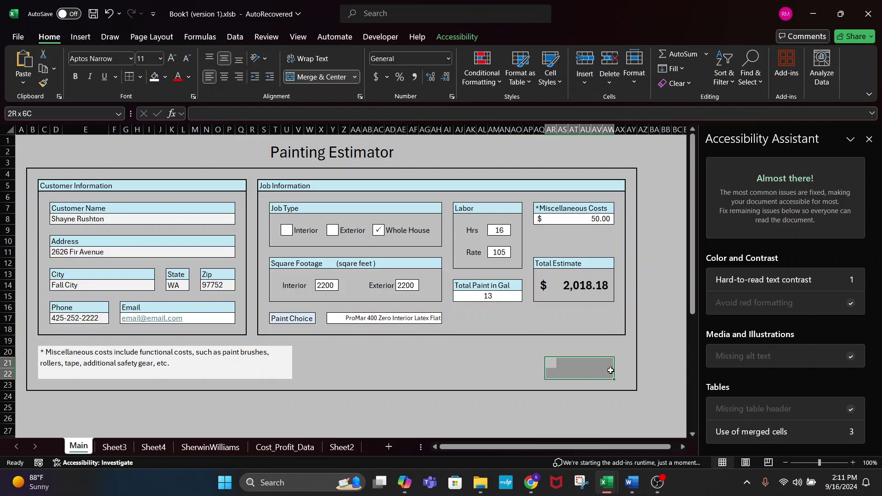
{"action": "left_click", "coordinate": [570, 351]}
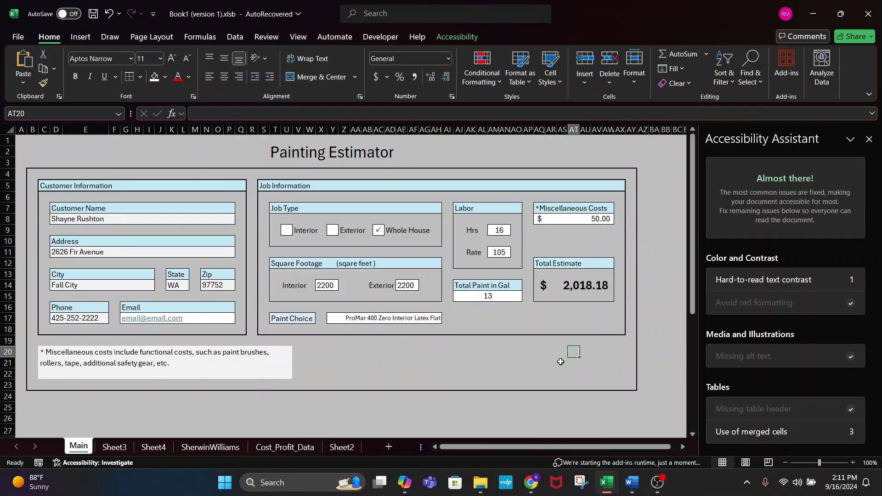
{"action": "left_click_drag", "start_coordinate": [569, 362], "coordinate": [624, 373]}
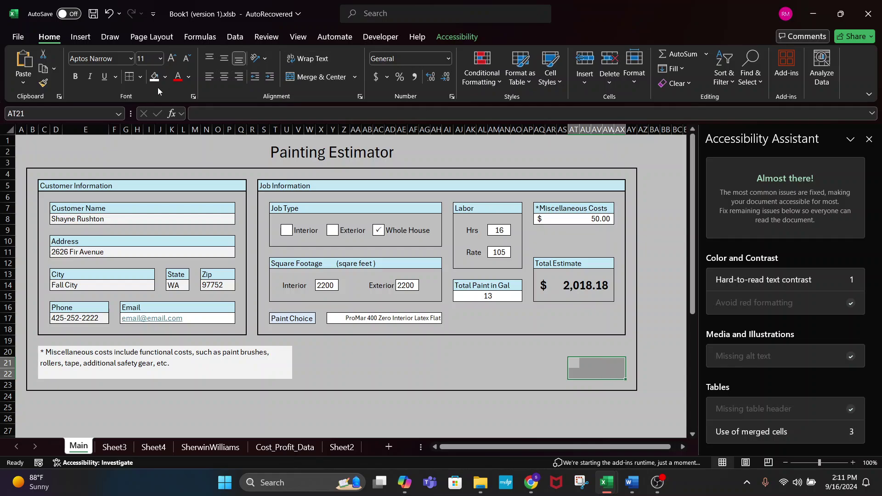
{"action": "left_click", "coordinate": [168, 79]}
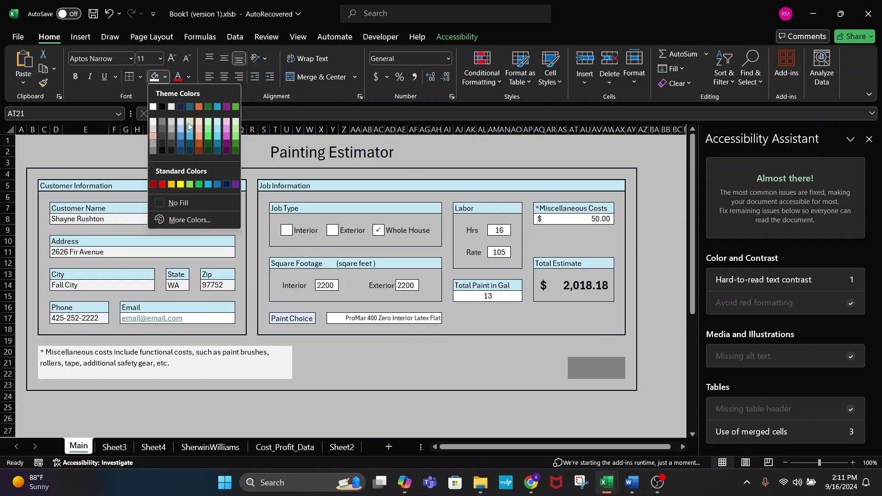
{"action": "left_click", "coordinate": [305, 80]}
{"action": "left_click", "coordinate": [224, 60]}
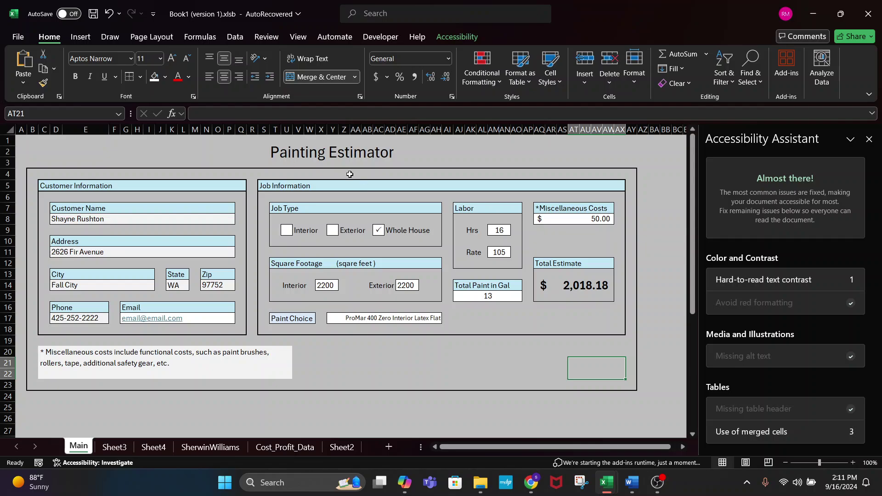
{"action": "left_click", "coordinate": [154, 77]}
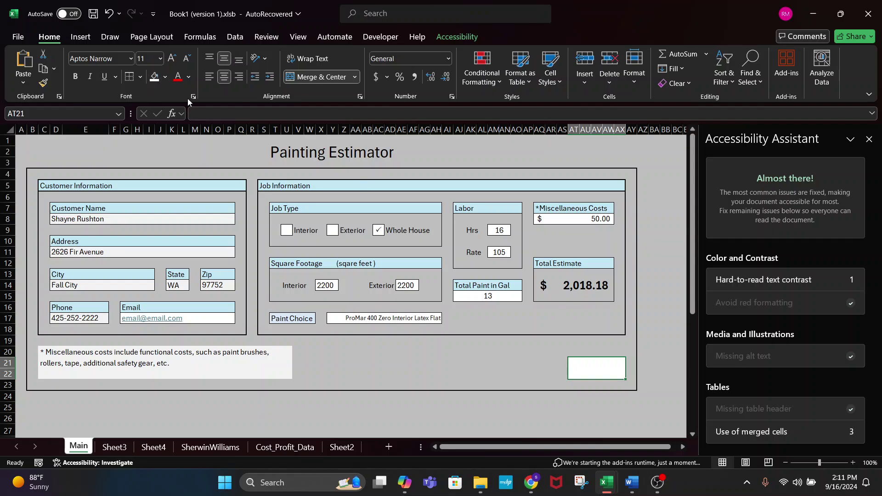
- Draw a grey border around the merged white box
{"action": "left_click", "coordinate": [140, 78]}
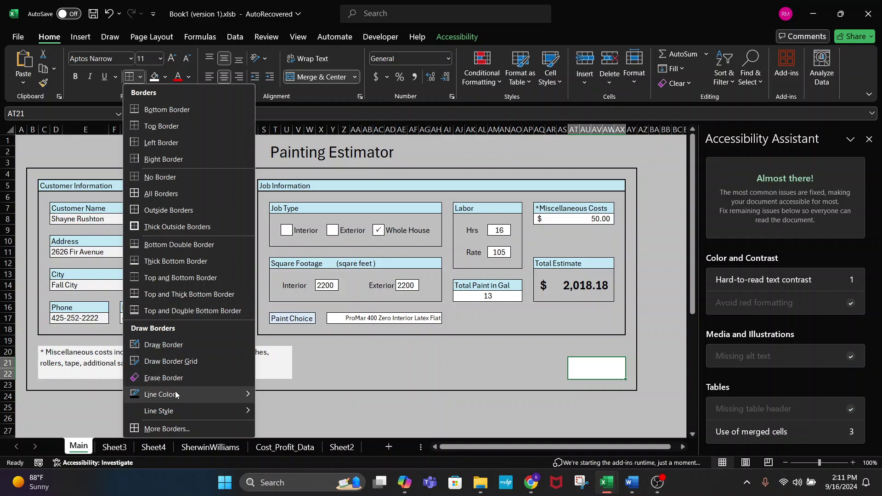
{"action": "mouse_move", "coordinate": [175, 394]}
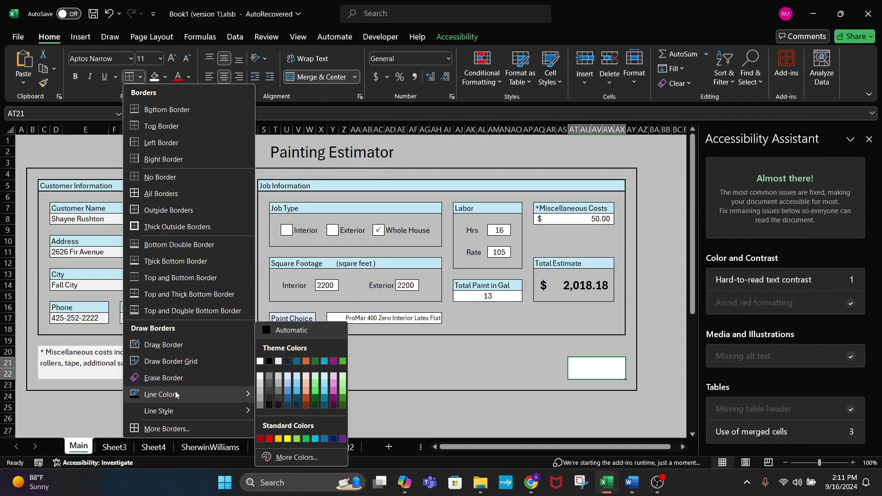
{"action": "left_click", "coordinate": [269, 377]}
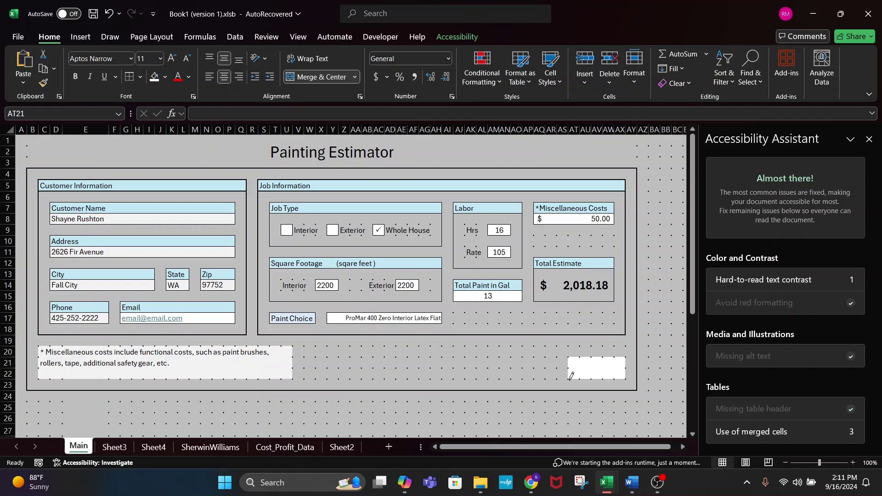
{"action": "mouse_move", "coordinate": [569, 379]}
{"action": "left_mouse_down"}
{"action": "mouse_move", "coordinate": [622, 378]}
{"action": "mouse_move", "coordinate": [628, 369]}
{"action": "left_mouse_up"}
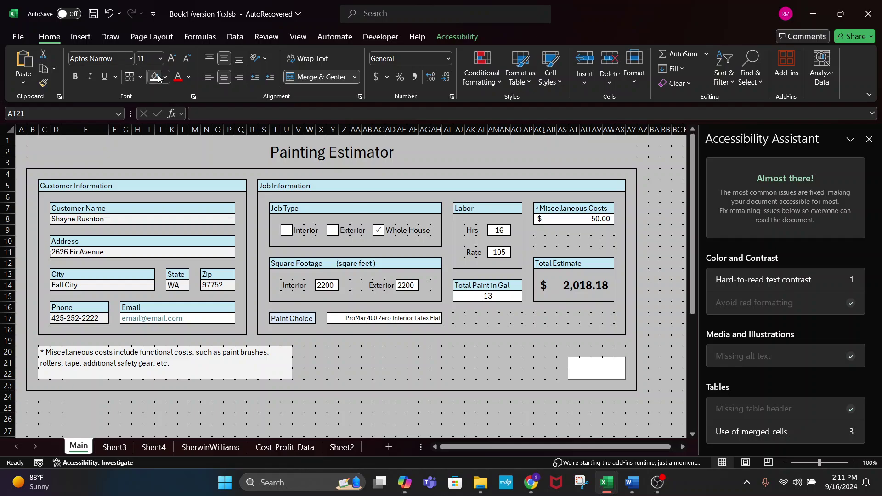
{"action": "left_click", "coordinate": [140, 77]}
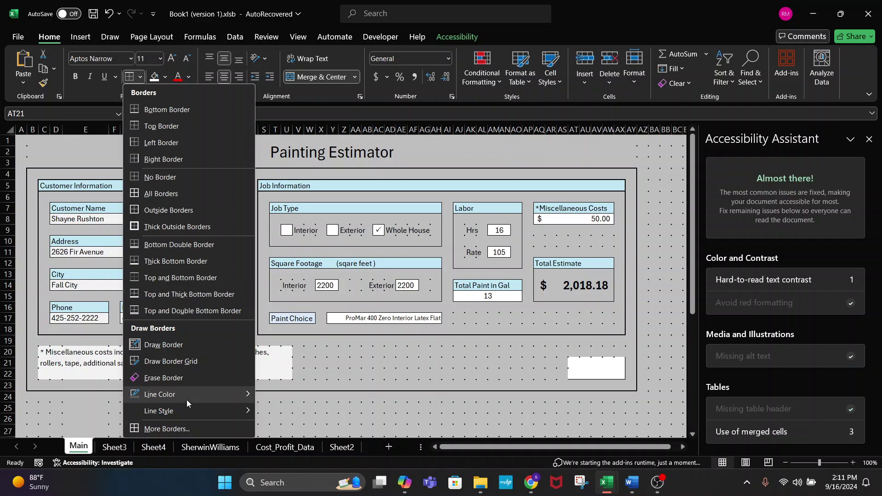
{"action": "mouse_move", "coordinate": [206, 398]}
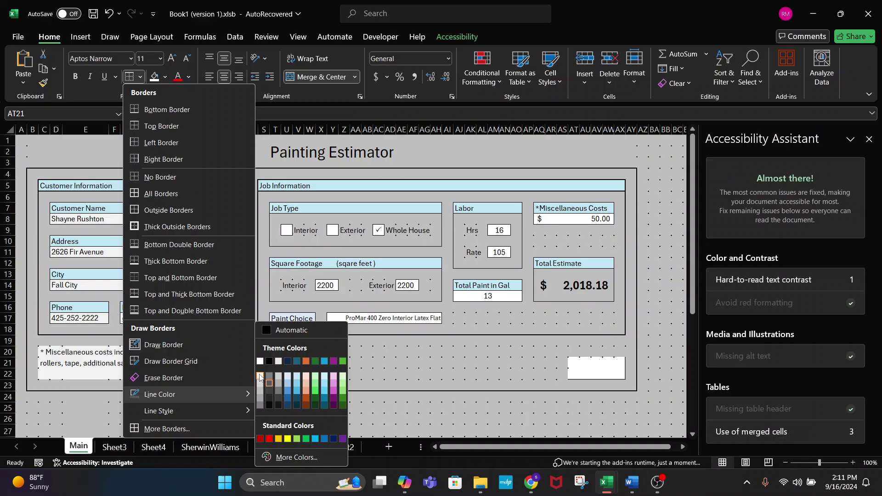
{"action": "left_click", "coordinate": [260, 361]}
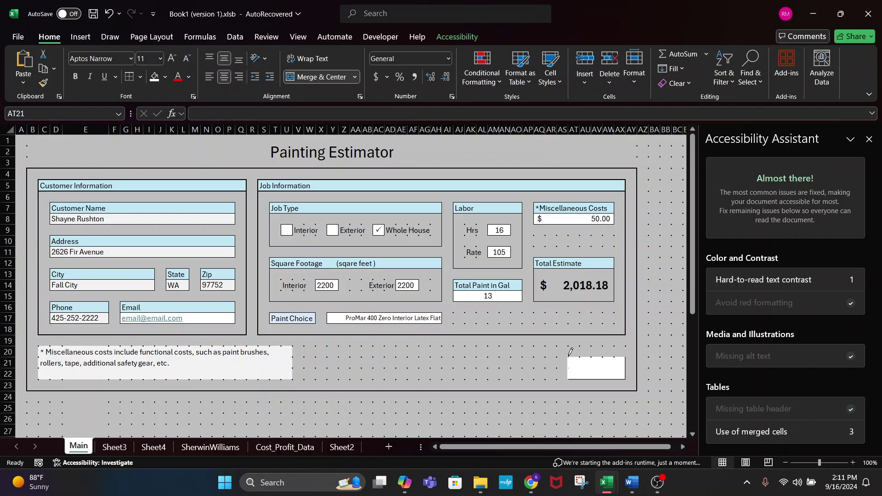
{"action": "left_click_drag", "start_coordinate": [570, 352], "coordinate": [618, 356]}
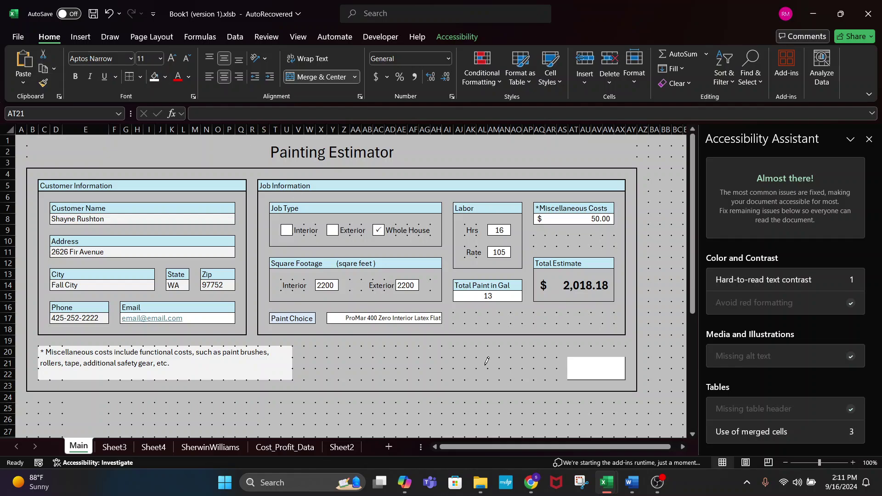
- Enter the label 'Print' in the empty merged box below the estimate
{"action": "key", "text": "Escape"}
{"action": "left_click", "coordinate": [520, 363]}
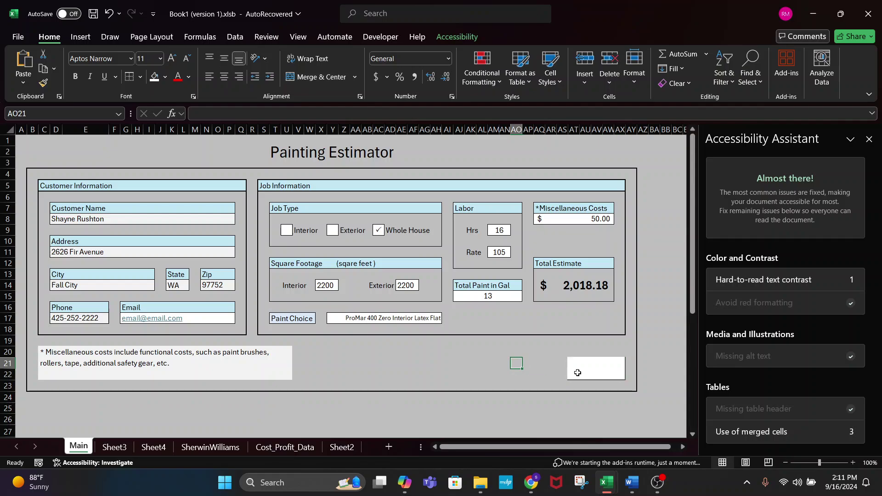
{"action": "left_click", "coordinate": [587, 419]}
{"action": "left_click", "coordinate": [584, 375]}
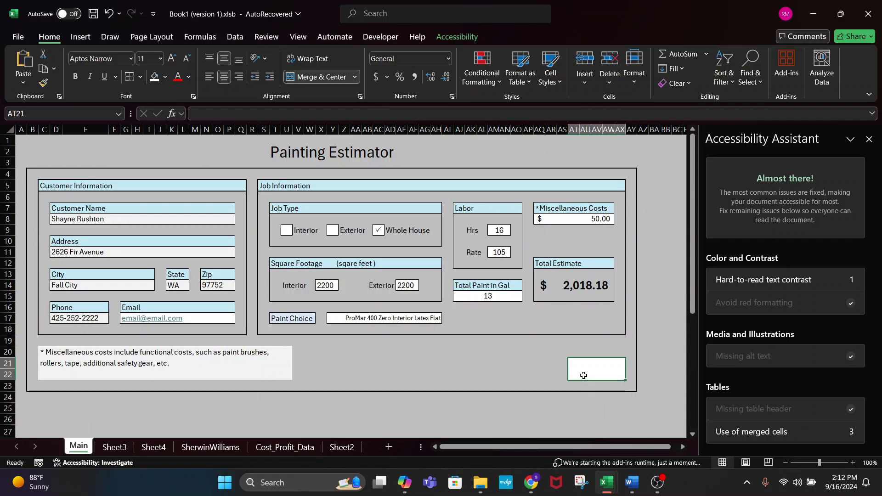
{"action": "left_click", "coordinate": [516, 370]}
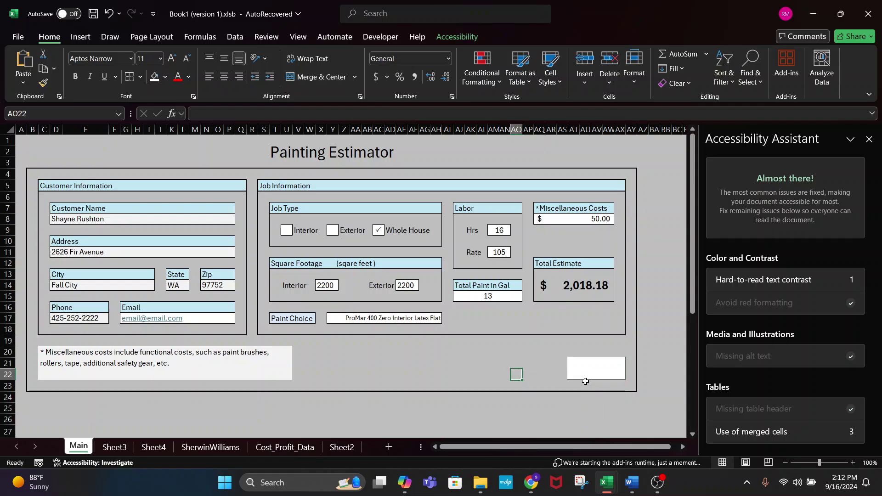
{"action": "double_click", "coordinate": [600, 361]}
{"action": "type", "text": "P"}
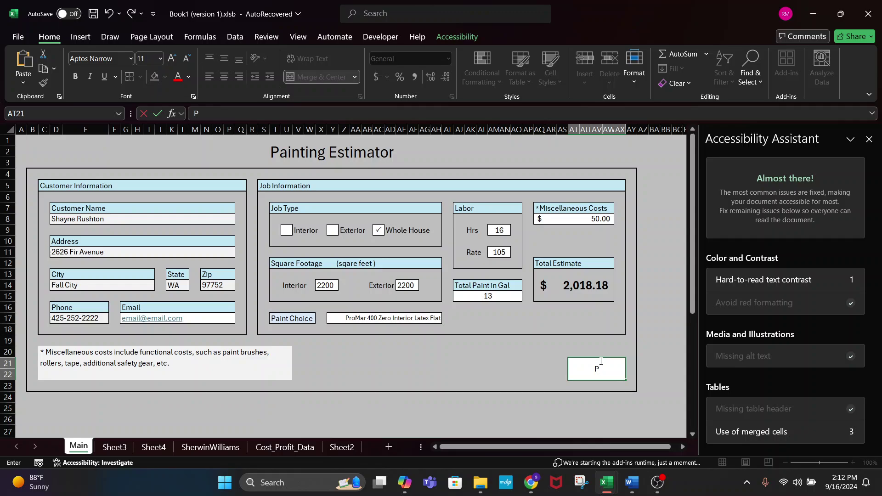
{"action": "type", "text": "rint"}
{"action": "key", "text": "ctrl+Return"}
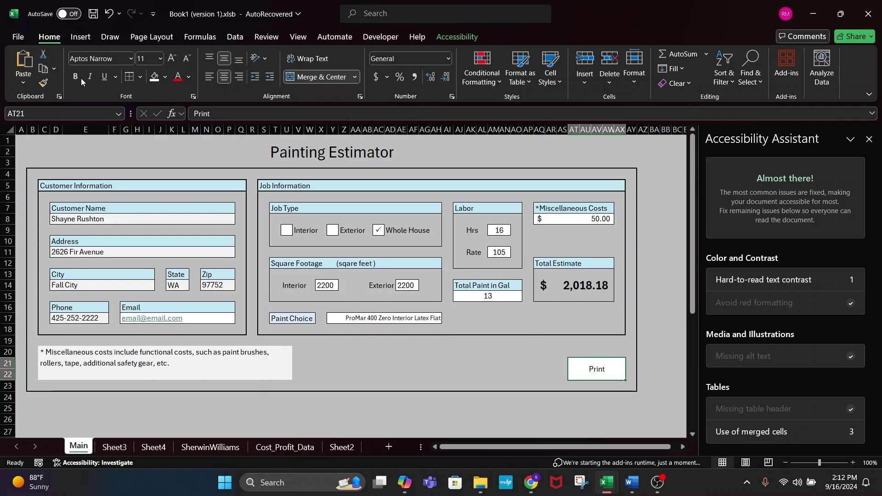
- Format the Print label bold, 14 pt and purple
{"action": "left_click", "coordinate": [76, 77]}
{"action": "left_click", "coordinate": [172, 59]}
{"action": "left_click", "coordinate": [172, 58]}
{"action": "left_click", "coordinate": [189, 76]}
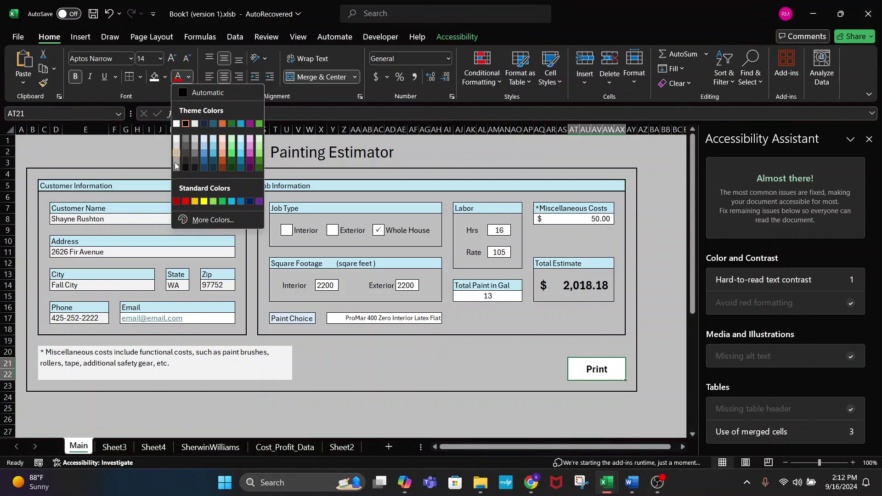
{"action": "left_click", "coordinate": [248, 155]}
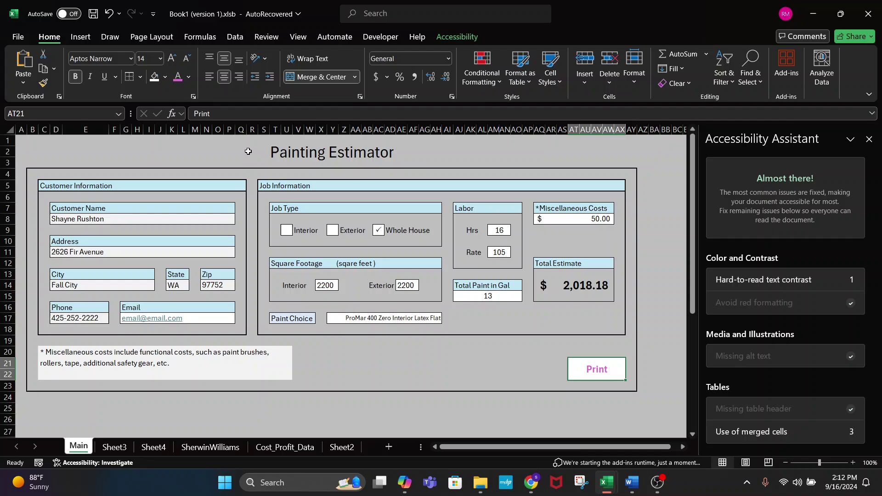
{"action": "left_click", "coordinate": [424, 374]}
- Name the merged Print cell btnPrint through the Name Box
{"action": "left_click", "coordinate": [570, 370]}
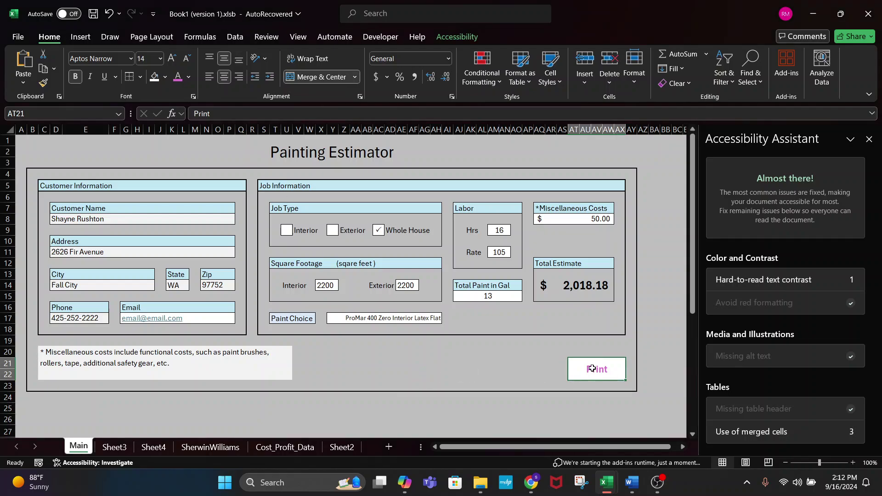
{"action": "left_click", "coordinate": [60, 114]}
{"action": "type", "text": "btnPrint"}
{"action": "key", "text": "Return"}
{"action": "key", "text": "Return"}
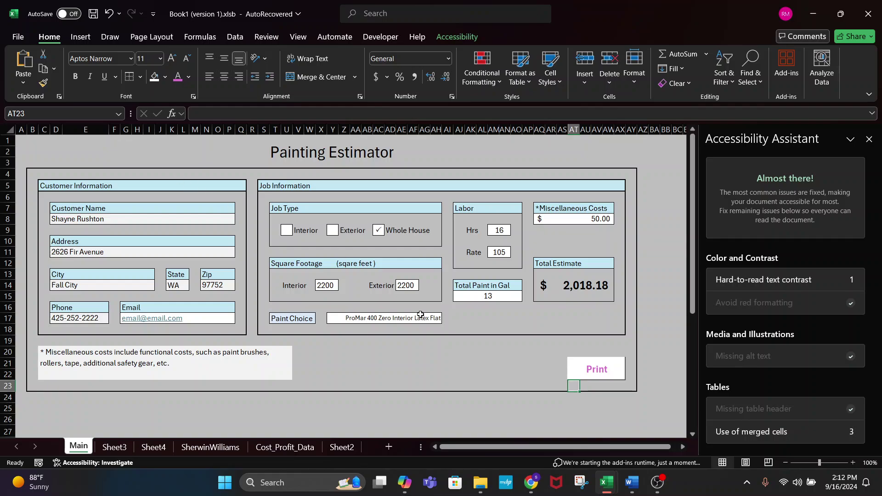
{"action": "left_click", "coordinate": [597, 370]}
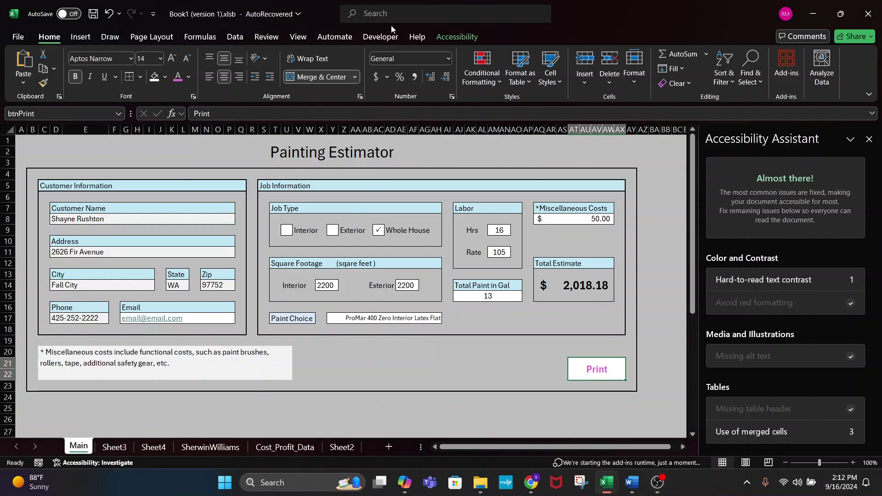
- Open the Visual Basic editor and add blank lines after the last procedure
{"action": "left_click", "coordinate": [380, 37]}
{"action": "left_click", "coordinate": [23, 62]}
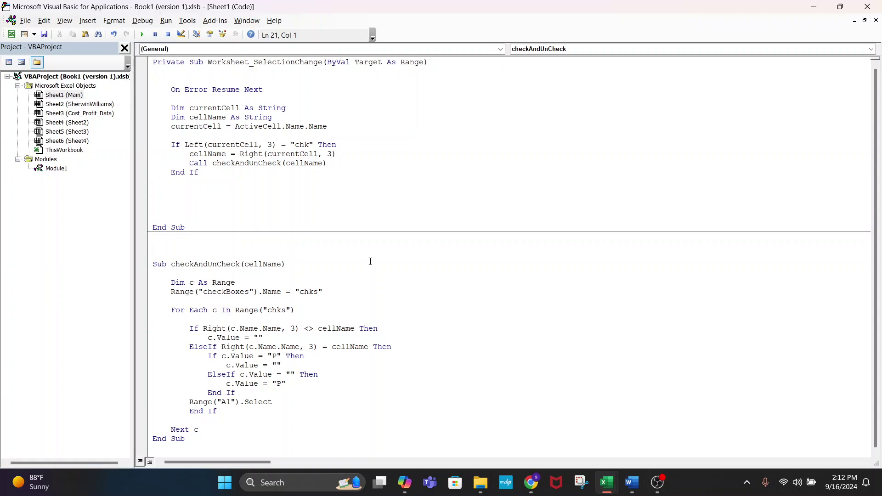
{"action": "left_click_drag", "start_coordinate": [323, 374], "coordinate": [315, 380]}
{"action": "left_click", "coordinate": [293, 409]}
{"action": "left_click_drag", "start_coordinate": [239, 441], "coordinate": [175, 239]}
{"action": "left_click", "coordinate": [472, 365]}
{"action": "left_click", "coordinate": [200, 437]}
{"action": "key", "text": "Return"}
{"action": "key", "text": "Return"}
- Clear extra blank lines below the chk If block in Worksheet_SelectionChange
{"action": "scroll", "coordinate": [341, 253], "scroll_direction": "up", "scroll_amount": 1}
{"action": "left_click", "coordinate": [383, 155]}
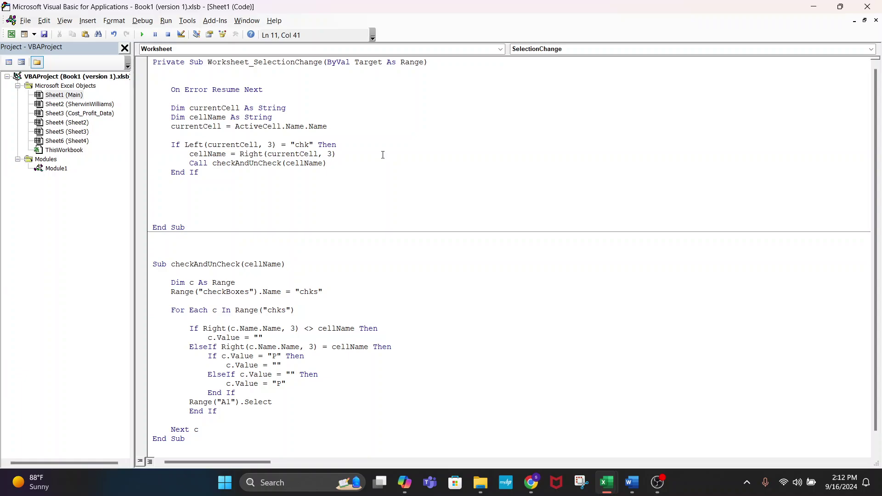
{"action": "left_click_drag", "start_coordinate": [302, 189], "coordinate": [298, 186]}
{"action": "left_click", "coordinate": [299, 185]}
{"action": "left_click_drag", "start_coordinate": [223, 164], "coordinate": [153, 127]}
{"action": "left_click_drag", "start_coordinate": [198, 173], "coordinate": [159, 146]}
{"action": "left_click", "coordinate": [209, 208]}
{"action": "key", "text": "BackSpace"}
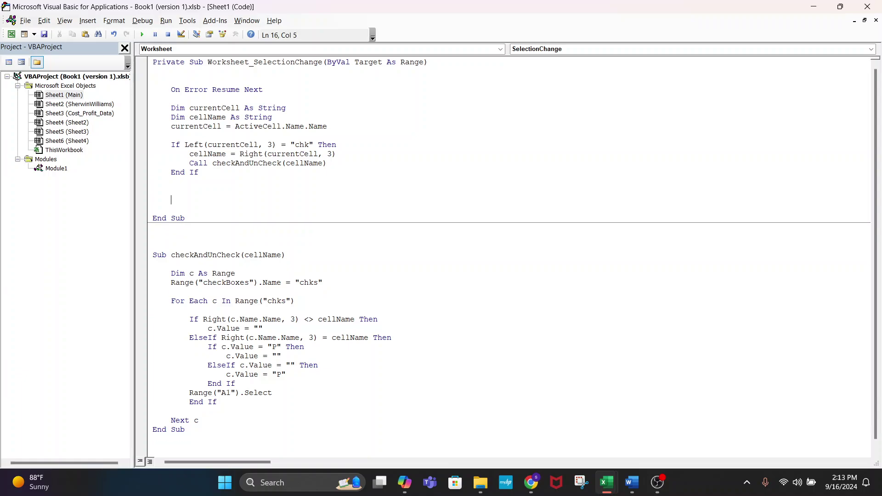
{"action": "key", "text": "BackSpace"}
{"action": "key", "text": "BackSpace"}
- Write an If Left(currentCell, 3) = "btn" Then condition below the chk block
{"action": "type", "text": "if Le"}
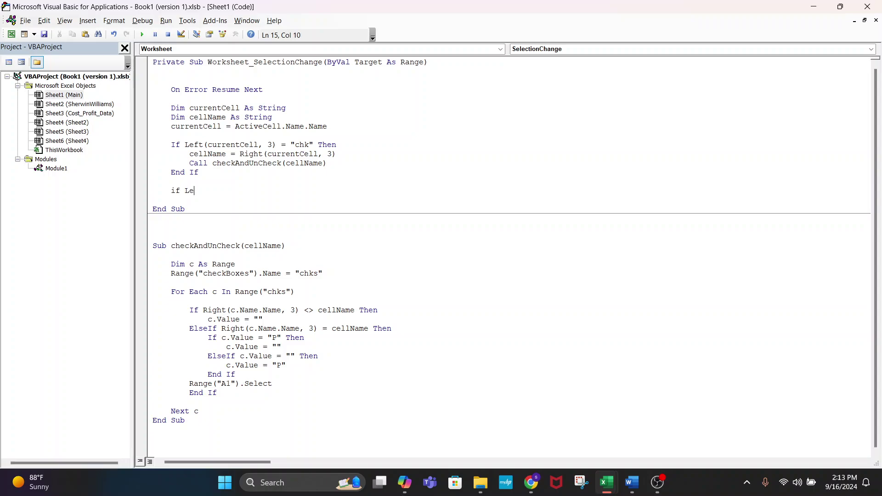
{"action": "type", "text": "ft(cirr"}
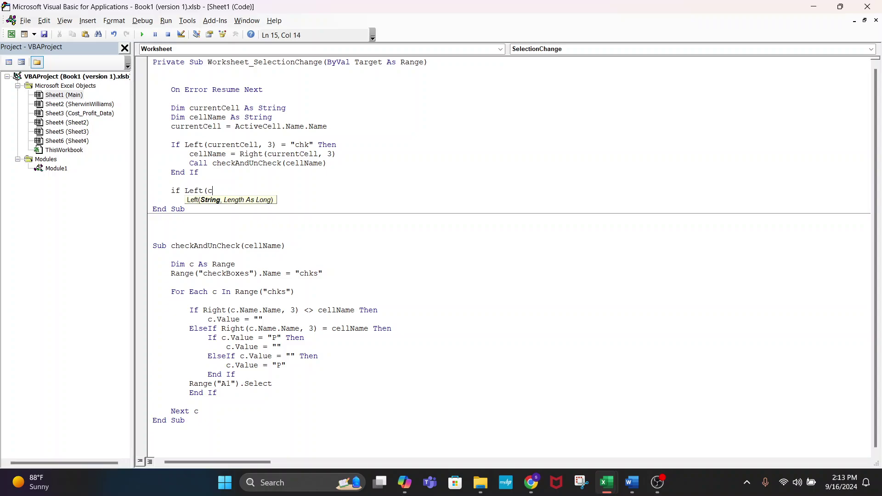
{"action": "key", "text": "BackSpace"}
{"action": "key", "text": "BackSpace"}
{"action": "key", "text": "BackSpace"}
{"action": "left_click", "coordinate": [209, 211]}
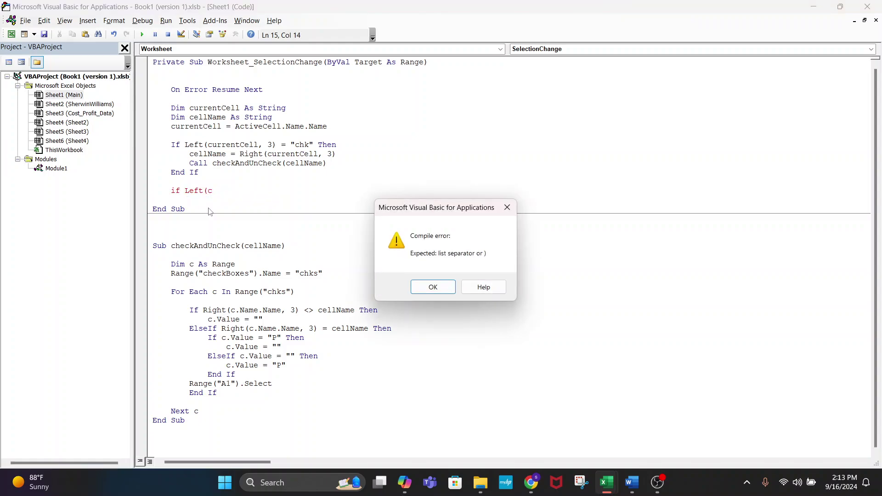
{"action": "left_click", "coordinate": [432, 287]}
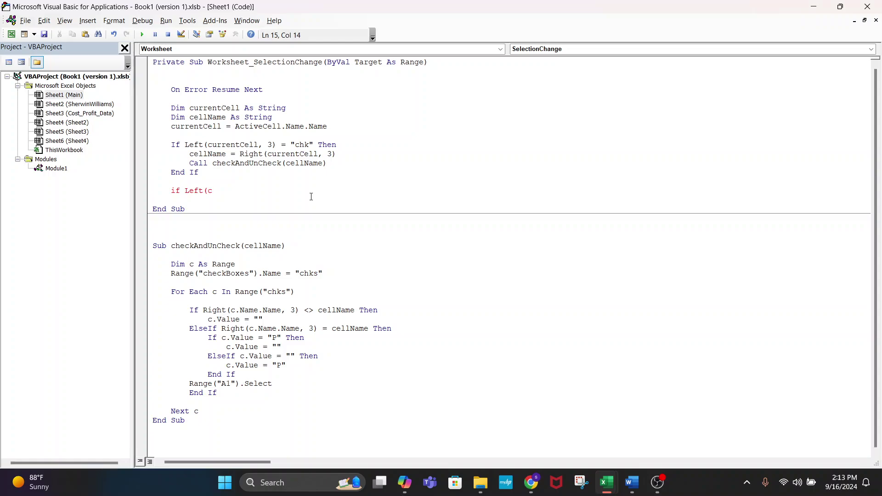
{"action": "type", "text": "urrentCell, 3) = \"btn\" Then"}
{"action": "key", "text": "Return"}
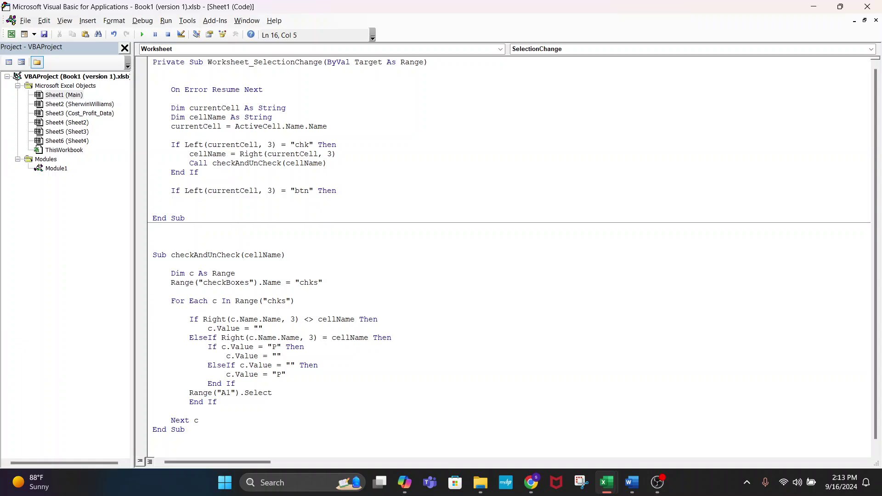
{"action": "key", "text": "Tab"}
{"action": "type", "text": "if rig"}
{"action": "key", "text": "BackSpace"}
{"action": "key", "text": "BackSpace"}
{"action": "key", "text": "BackSpace"}
- Change the condition to ActiveCell.Name.Name = "btnPrint" Then and begin a call inside it
{"action": "key", "text": "alt+F11"}
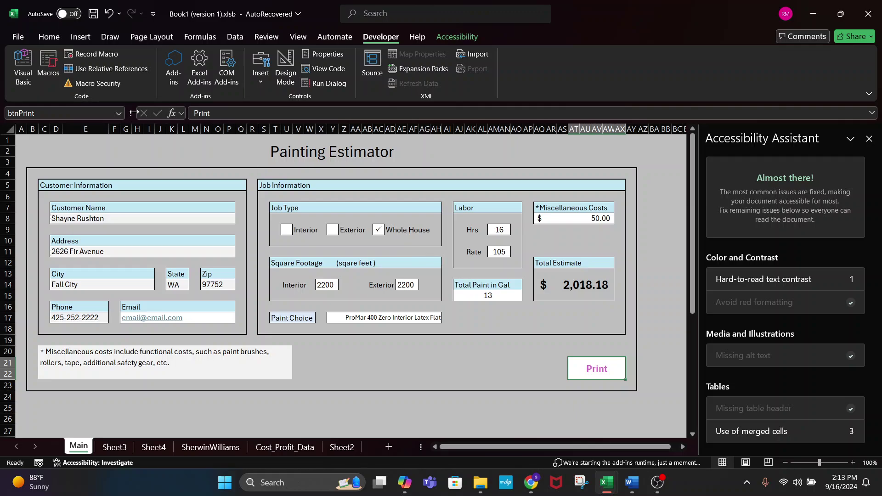
{"action": "key", "text": "alt+Tab"}
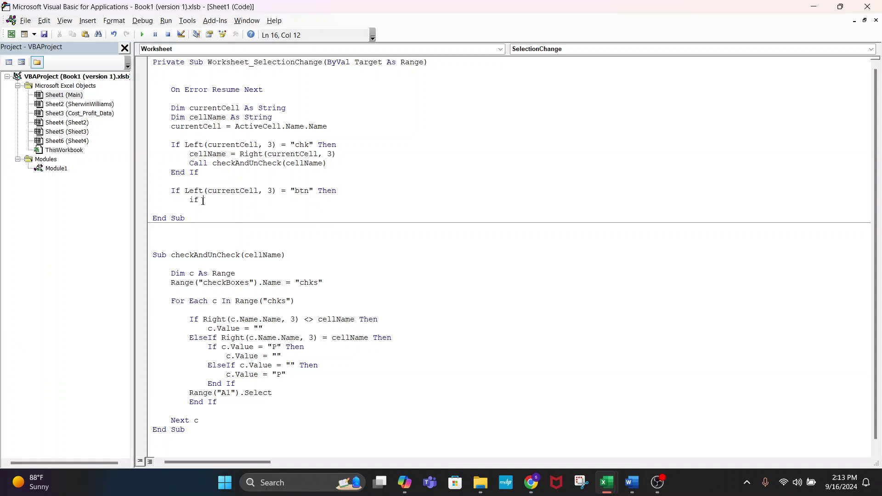
{"action": "left_click_drag", "start_coordinate": [203, 201], "coordinate": [184, 192]}
{"action": "type", "text": "Active"}
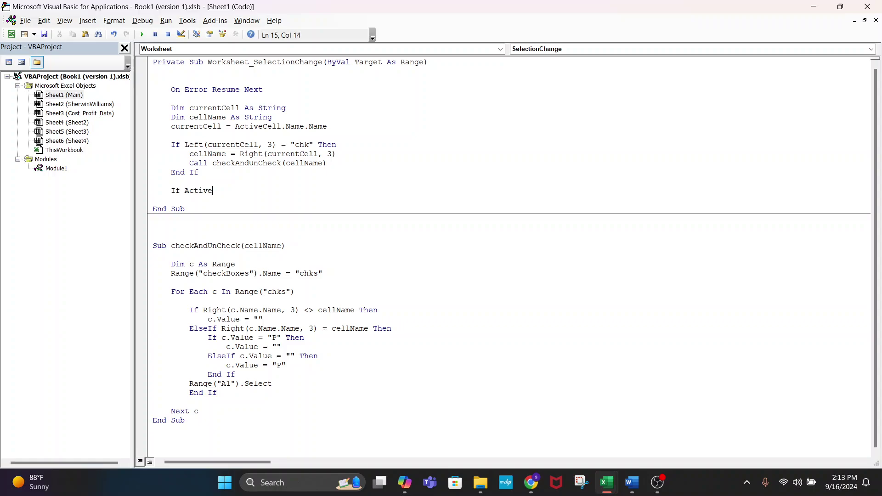
{"action": "type", "text": "Cell."}
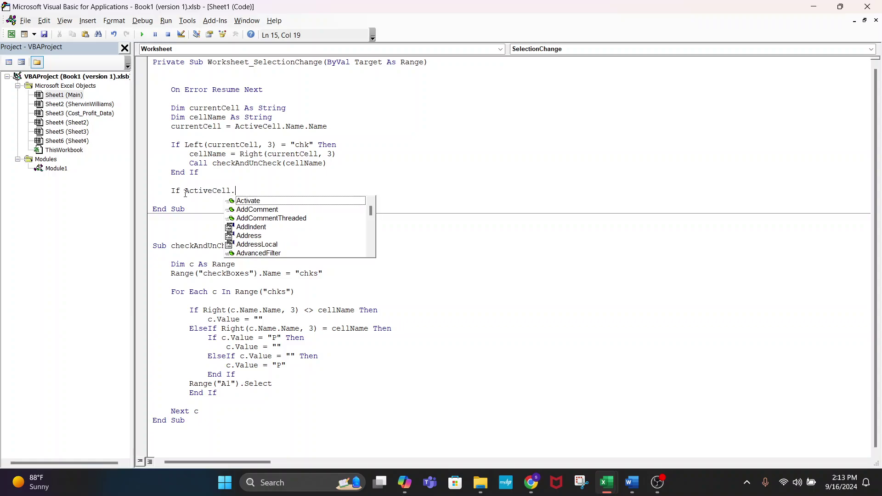
{"action": "type", "text": "Name.Name"}
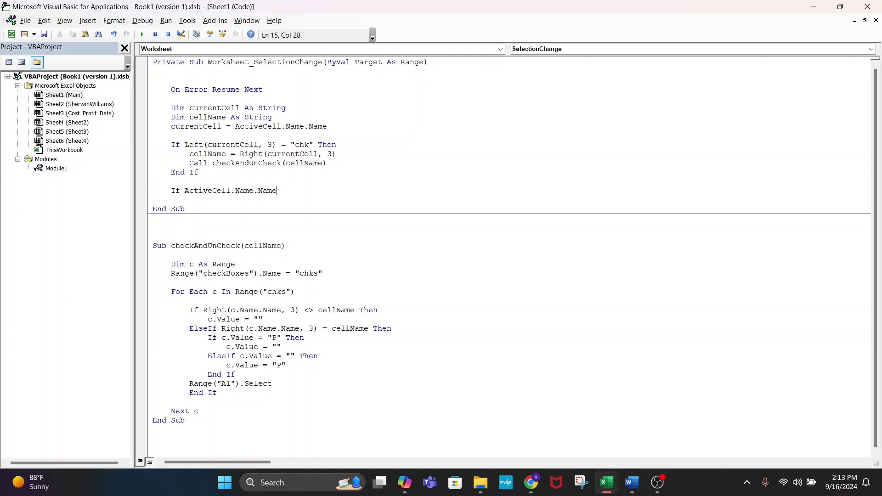
{"action": "type", "text": " = \"btnPrint\" Then"}
{"action": "key", "text": "Return"}
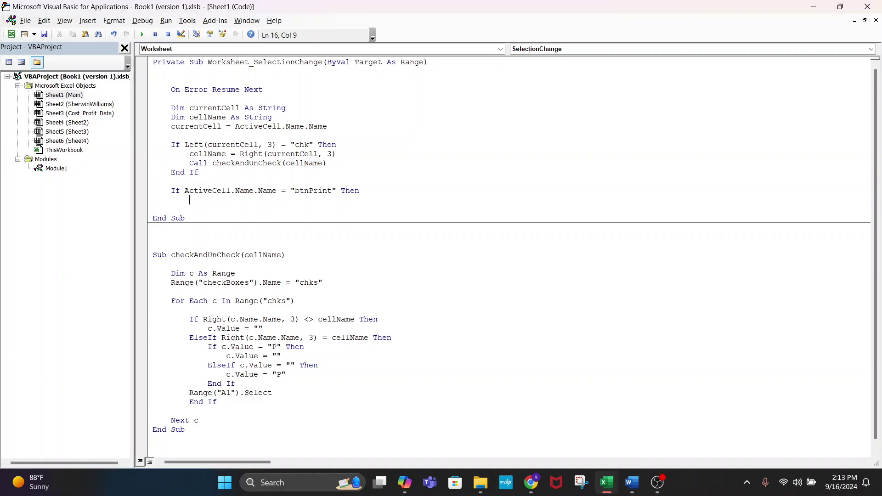
{"action": "type", "text": "call"}
{"action": "double_click", "coordinate": [56, 169]}
- Review the printme macro's name, save path and custName-based FileName assignment
{"action": "left_click", "coordinate": [187, 62]}
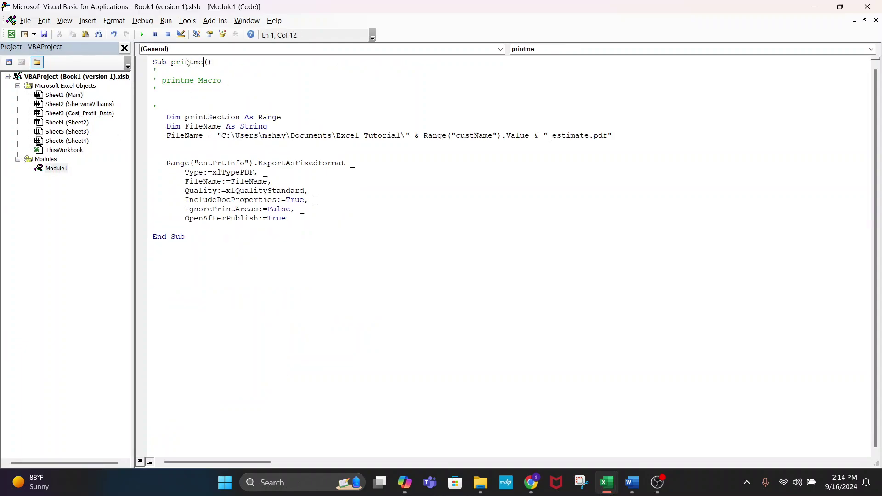
{"action": "double_click", "coordinate": [187, 62]}
{"action": "left_click", "coordinate": [330, 220]}
{"action": "left_click_drag", "start_coordinate": [613, 136], "coordinate": [166, 138]}
{"action": "left_click", "coordinate": [438, 192]}
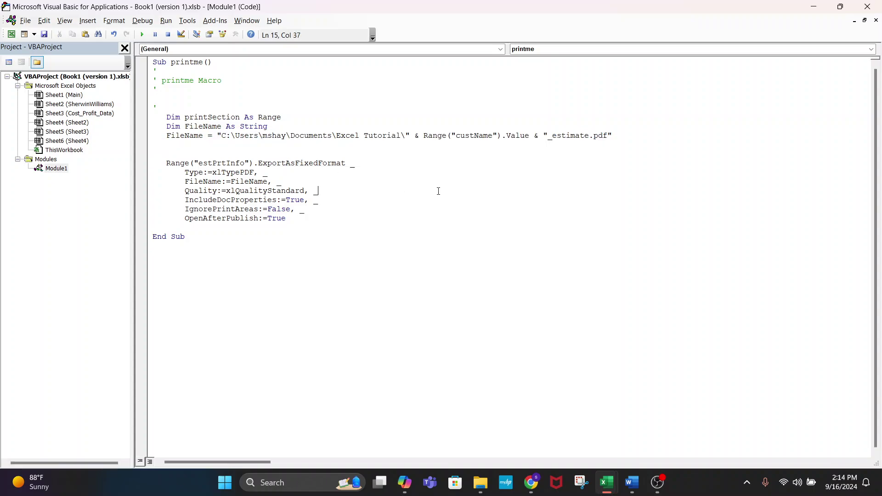
{"action": "double_click", "coordinate": [488, 132]}
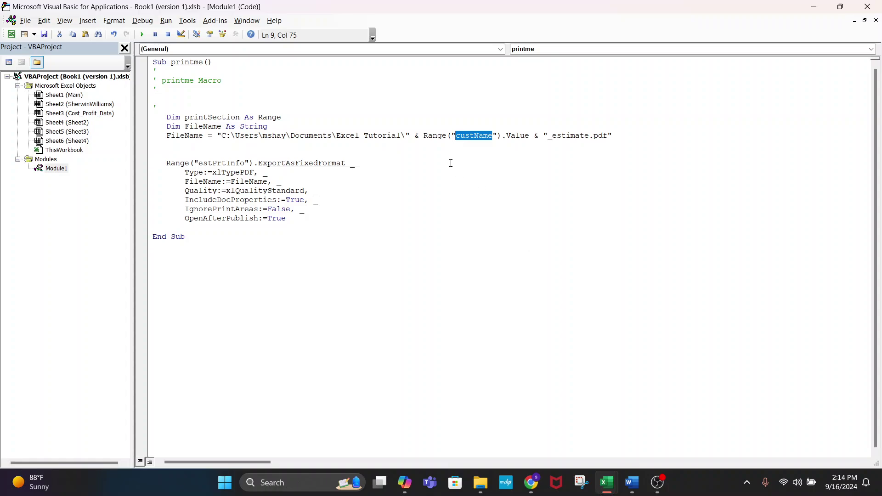
{"action": "left_click", "coordinate": [443, 148]}
- Type a sample customer _estimate.pdf file name below FileName for comparison, then delete it
{"action": "key", "text": "Return"}
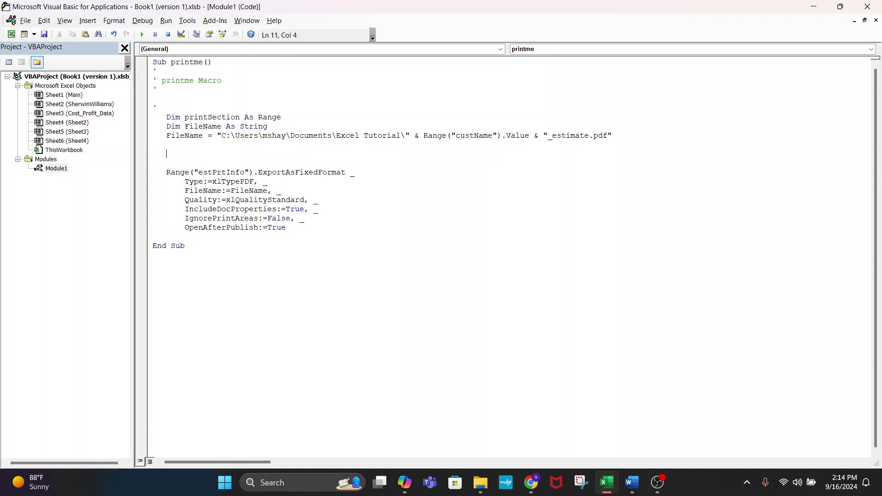
{"action": "type", "text": "John Smith_estimage"}
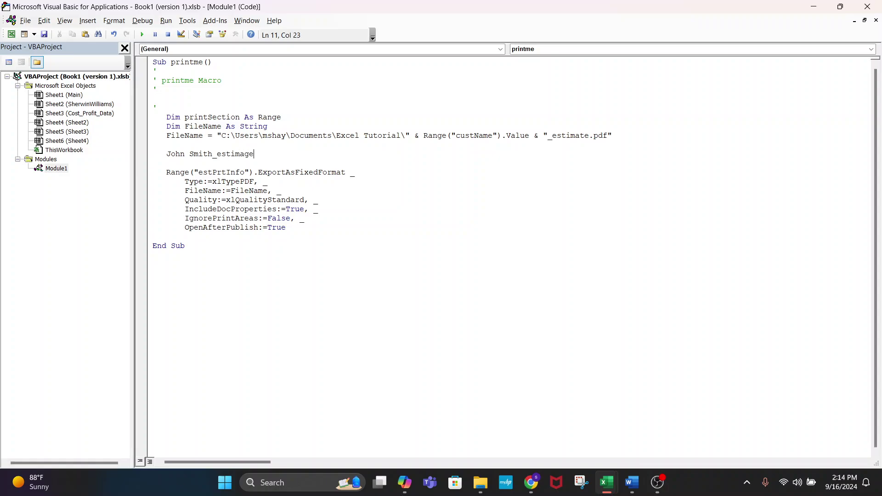
{"action": "type", "text": ".pdf"}
{"action": "left_click_drag", "start_coordinate": [405, 136], "coordinate": [152, 154]}
{"action": "left_click", "coordinate": [250, 143]}
{"action": "key", "text": "BackSpace"}
{"action": "key", "text": "BackSpace"}
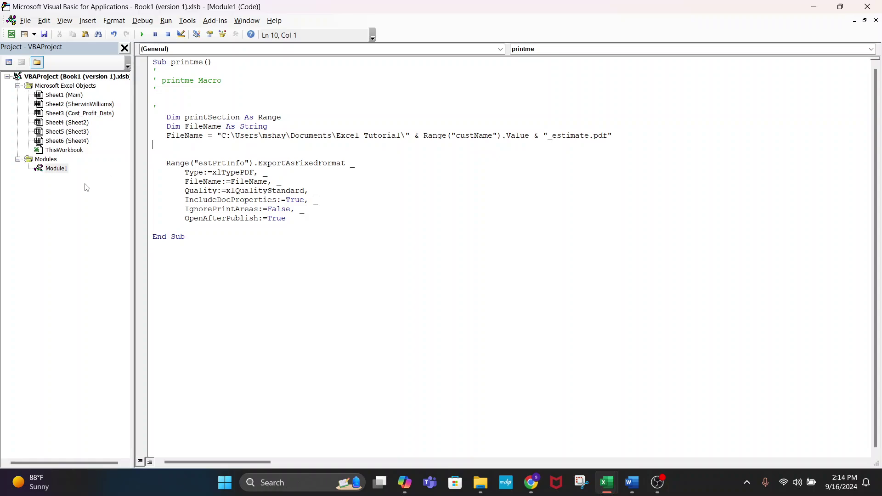
- Inspect the unused printSection declaration and the FileName save path
{"action": "double_click", "coordinate": [226, 117]}
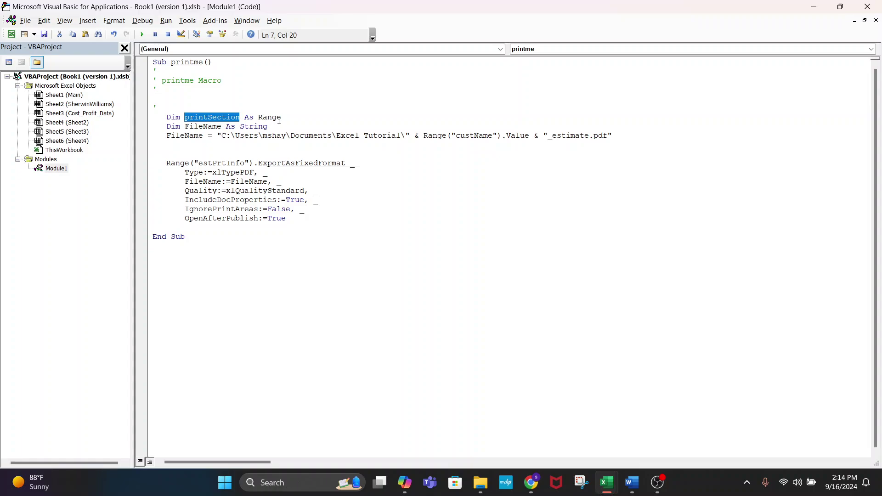
{"action": "left_click_drag", "start_coordinate": [278, 121], "coordinate": [152, 117]}
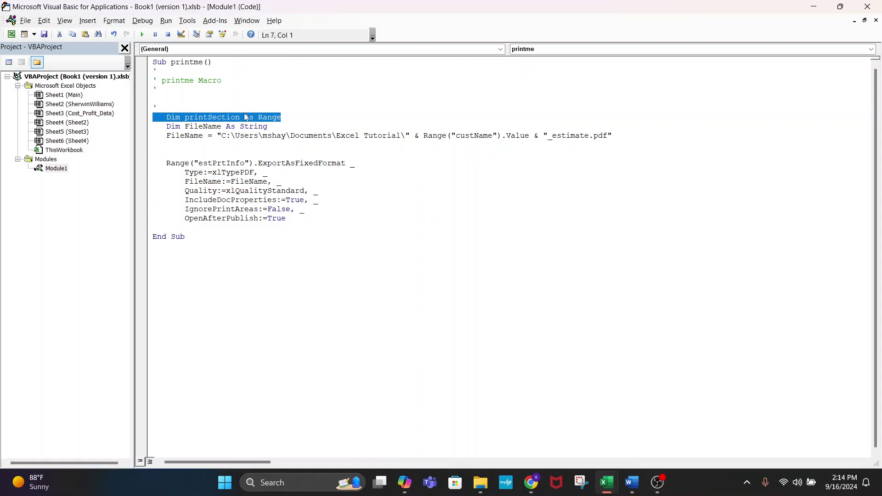
{"action": "left_click", "coordinate": [388, 244]}
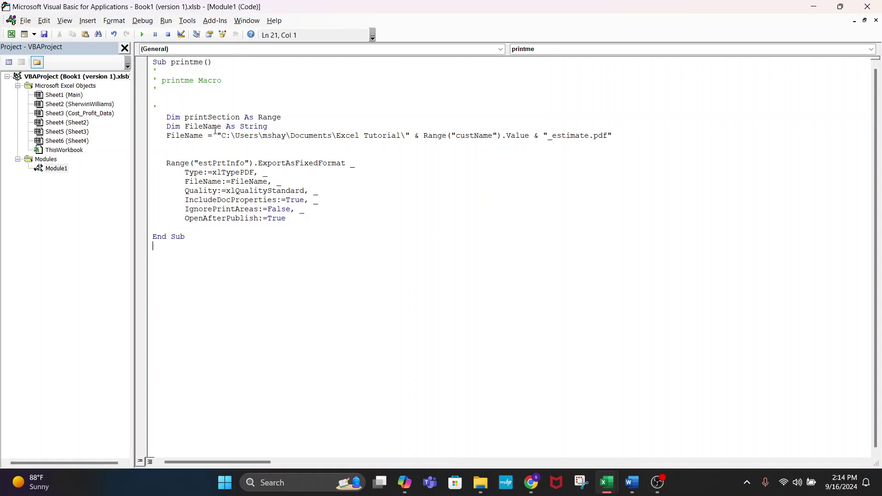
{"action": "left_click_drag", "start_coordinate": [220, 136], "coordinate": [251, 136]}
{"action": "left_click", "coordinate": [410, 194]}
- Show the Excel Tutorial folder's full path in File Explorer and compare it with the FileName path
{"action": "left_click", "coordinate": [480, 482]}
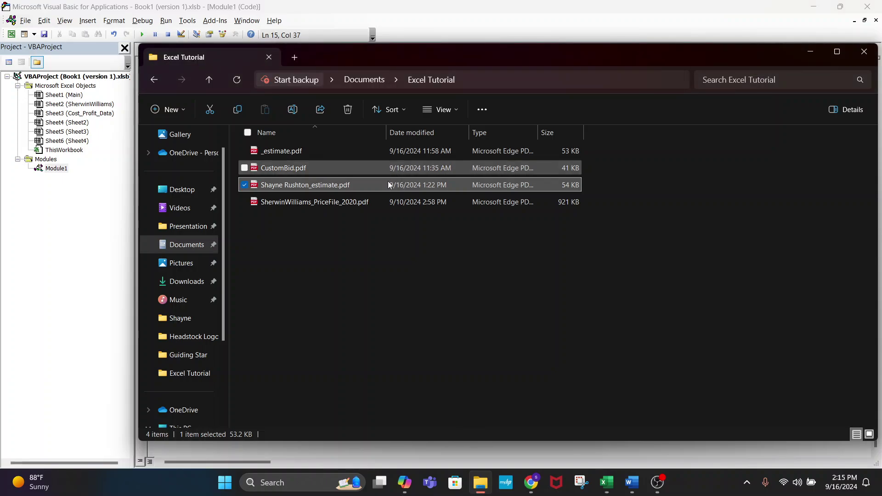
{"action": "left_click", "coordinate": [498, 79]}
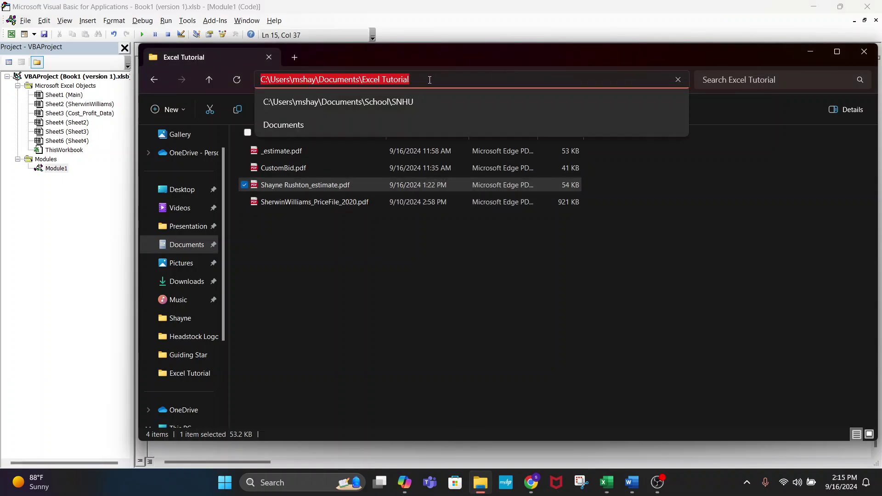
{"action": "left_click_drag", "start_coordinate": [417, 81], "coordinate": [211, 62]}
{"action": "left_click", "coordinate": [105, 257]}
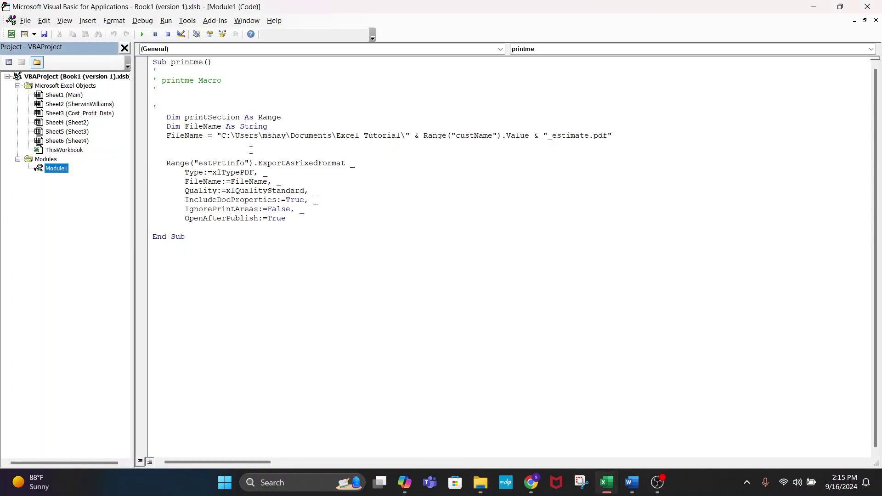
{"action": "left_click_drag", "start_coordinate": [405, 136], "coordinate": [226, 136]}
{"action": "left_click", "coordinate": [405, 136]}
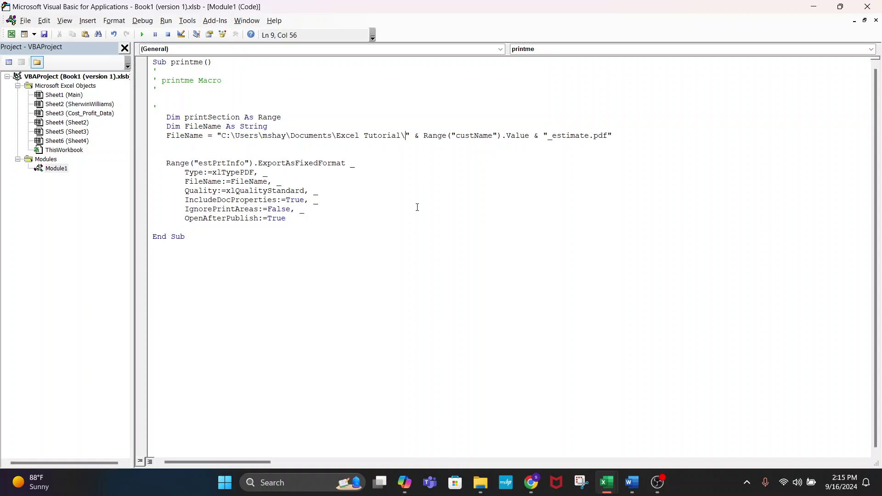
- Return to the macro and re-check the folder part of the save path
{"action": "key", "text": "alt+Tab"}
{"action": "key", "text": "alt+Tab"}
{"action": "left_click", "coordinate": [657, 480]}
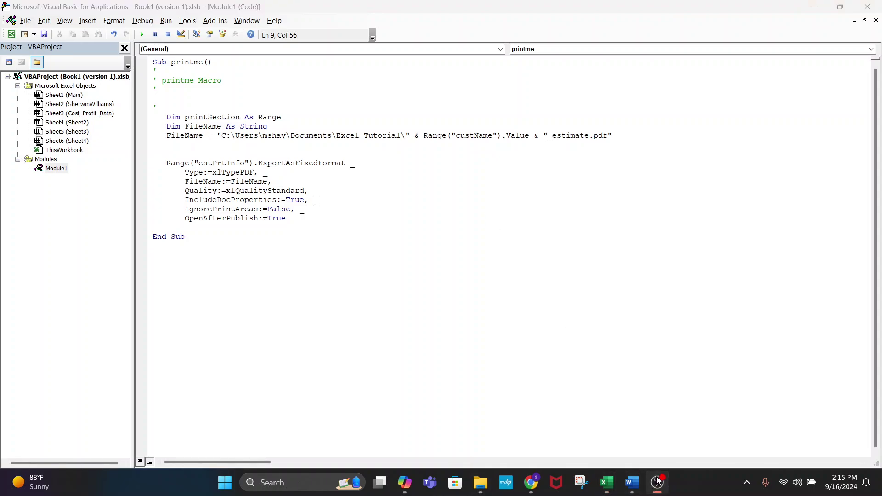
{"action": "left_click", "coordinate": [657, 480]}
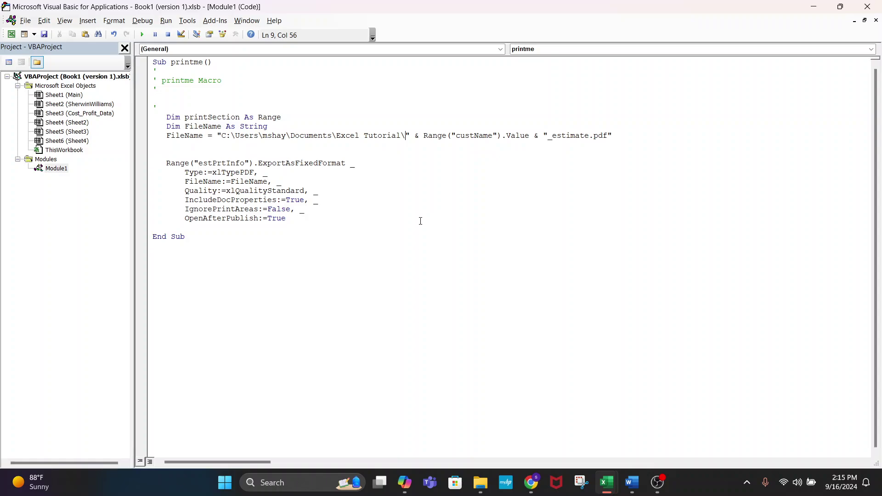
{"action": "left_click_drag", "start_coordinate": [235, 135], "coordinate": [400, 136]}
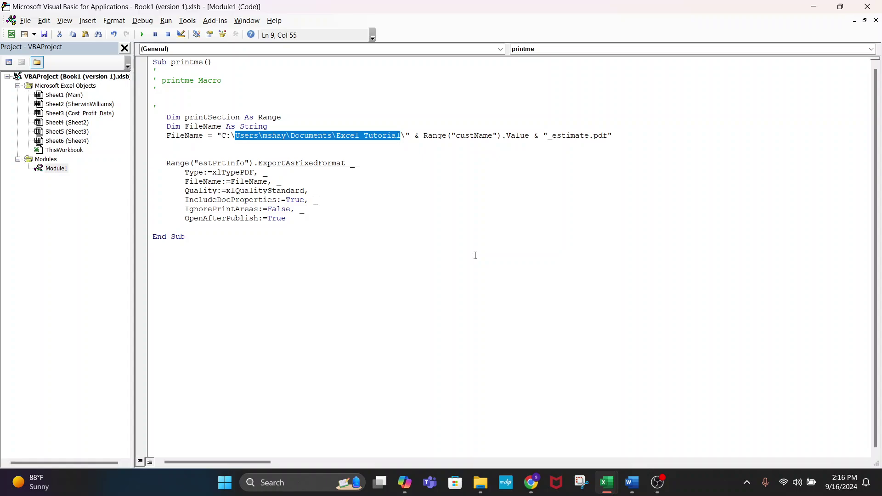
{"action": "left_click", "coordinate": [322, 104]}
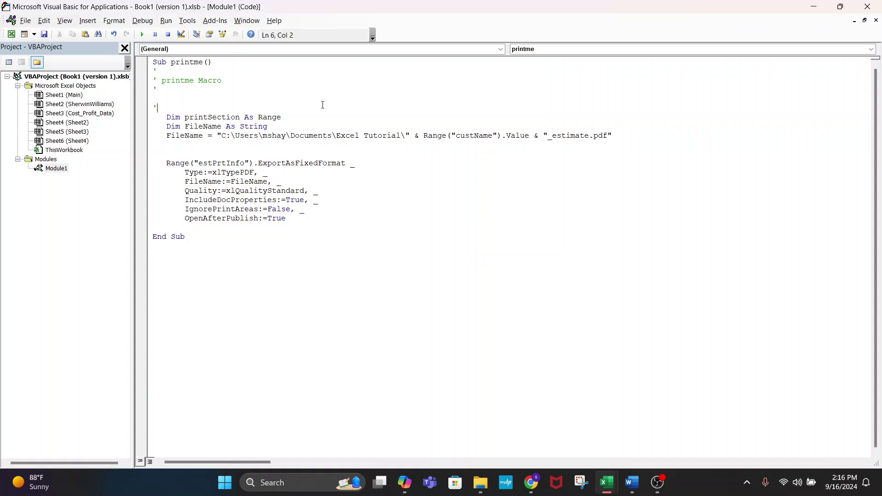
- Trace the path's user, Documents and Excel Tutorial parts plus custName, then bring up the estimator workbook
{"action": "double_click", "coordinate": [271, 136]}
{"action": "double_click", "coordinate": [301, 138]}
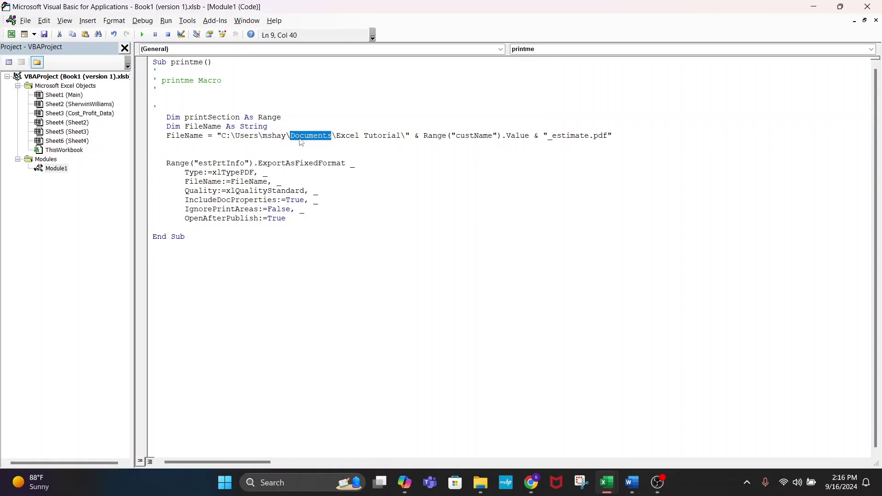
{"action": "left_click_drag", "start_coordinate": [337, 136], "coordinate": [399, 137]}
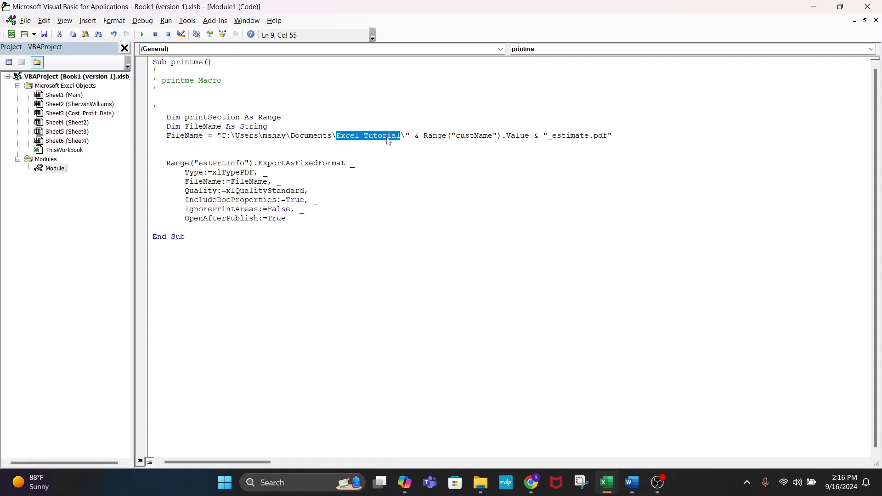
{"action": "left_click", "coordinate": [486, 298]}
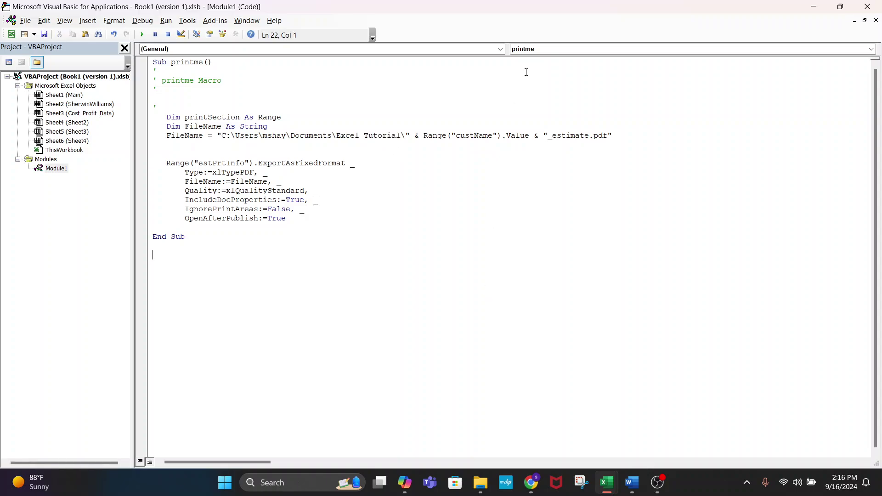
{"action": "double_click", "coordinate": [473, 136]}
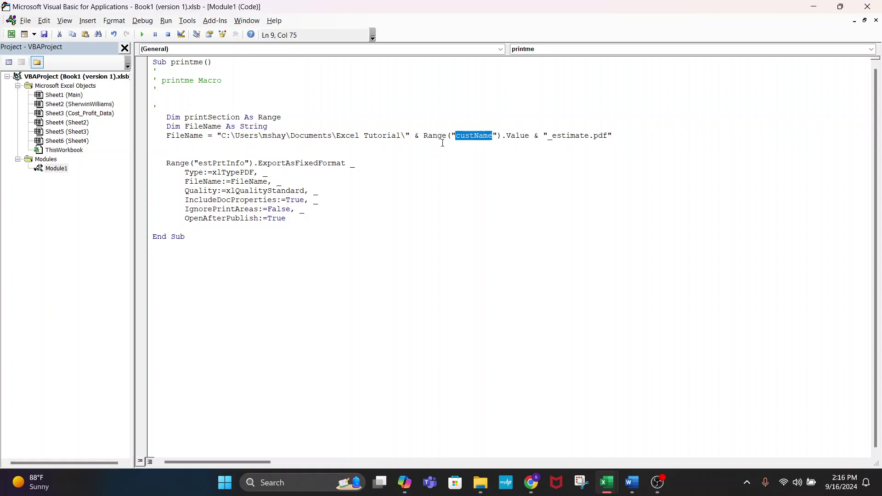
{"action": "double_click", "coordinate": [480, 139]}
{"action": "key", "text": "alt+Tab"}
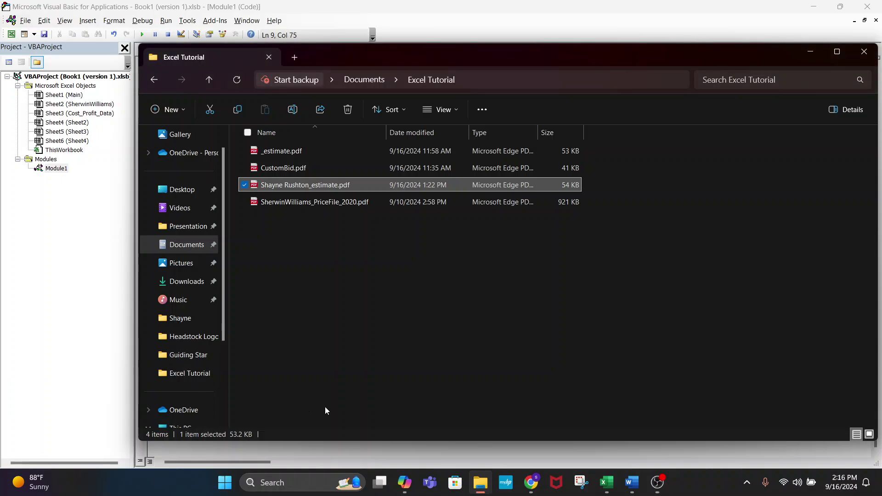
{"action": "left_click", "coordinate": [607, 482]}
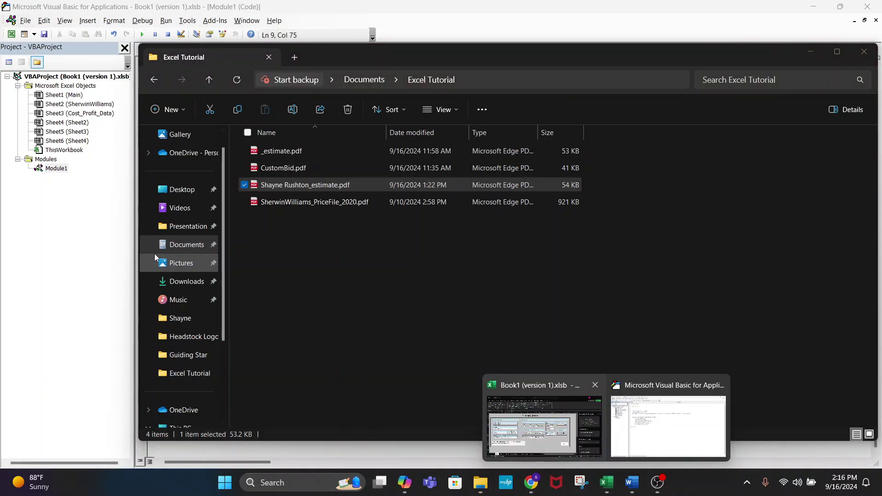
{"action": "left_click", "coordinate": [537, 416]}
- Remove the unfinished call, confirm the customer name cell is named custName, and reopen Module1
{"action": "left_click", "coordinate": [88, 225]}
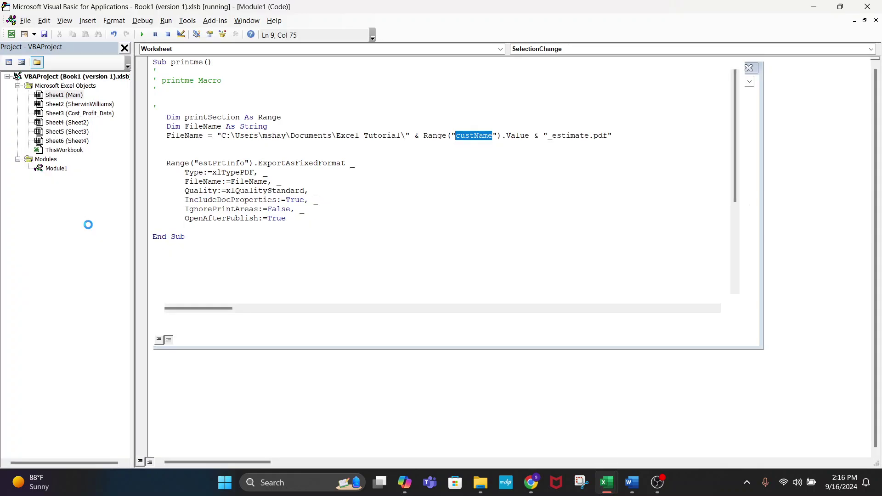
{"action": "left_click", "coordinate": [422, 286]}
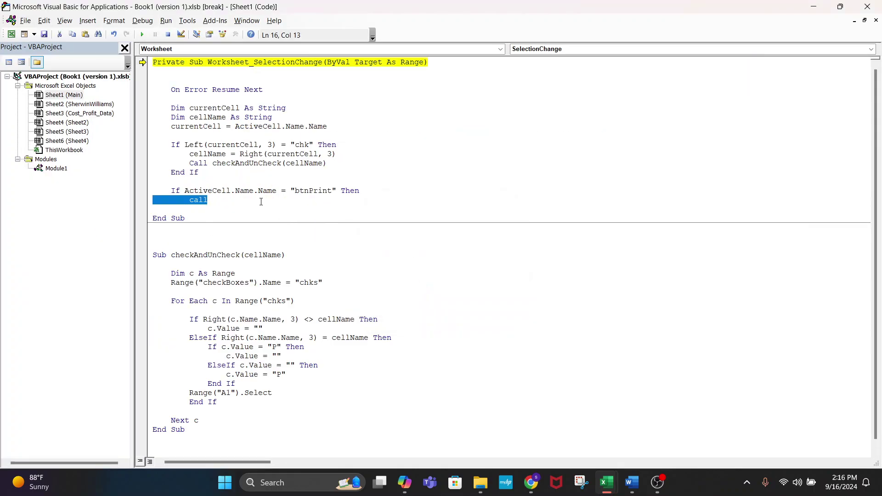
{"action": "key", "text": "BackSpace"}
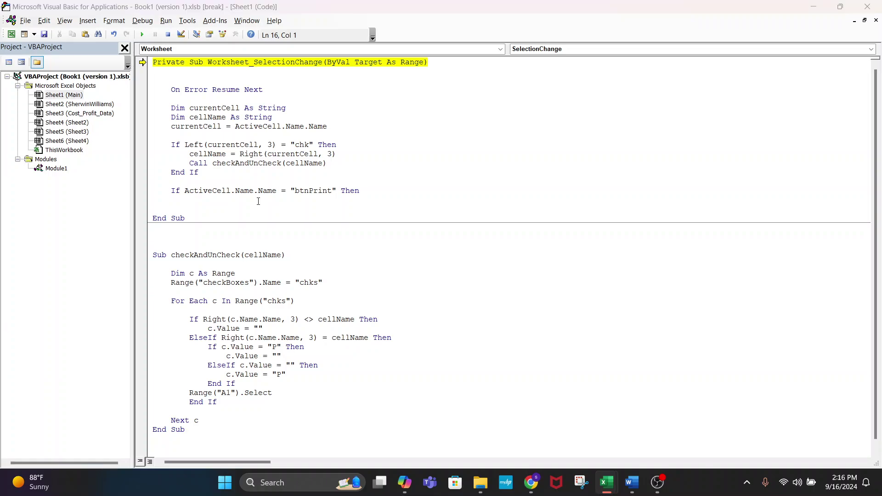
{"action": "key", "text": "alt+Tab"}
{"action": "left_click", "coordinate": [92, 218]}
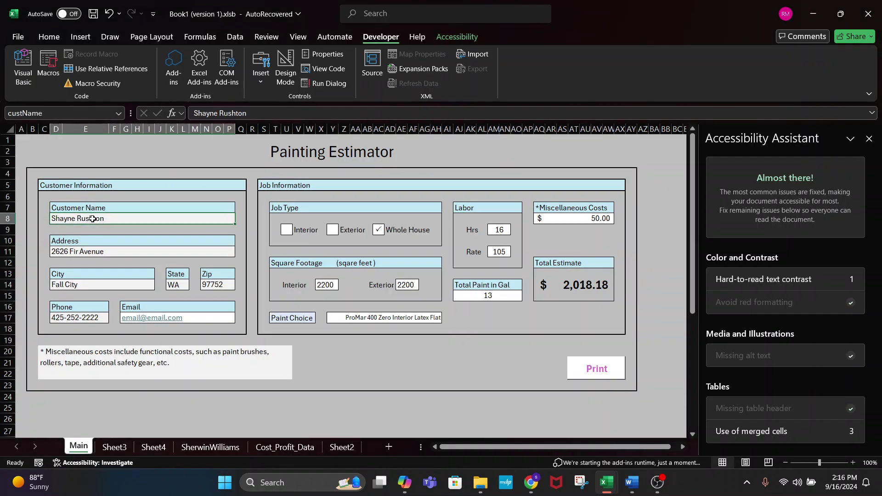
{"action": "left_click", "coordinate": [46, 113]}
{"action": "key", "text": "alt+Tab"}
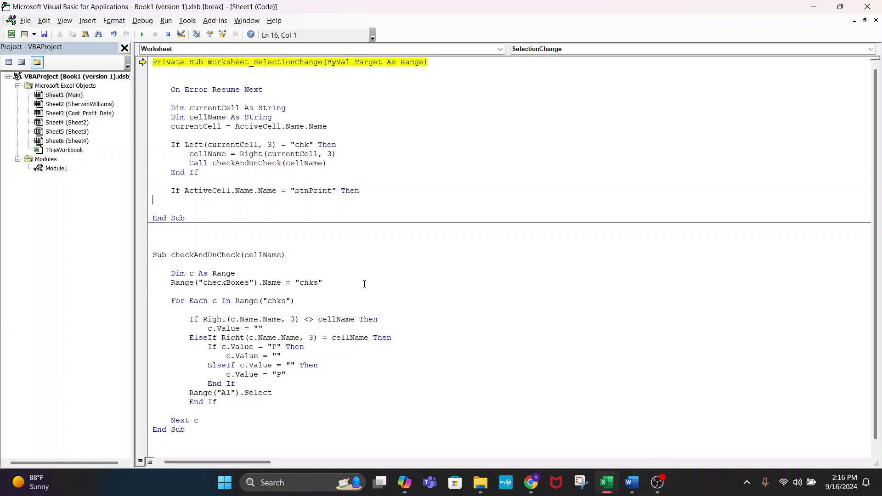
{"action": "double_click", "coordinate": [60, 169]}
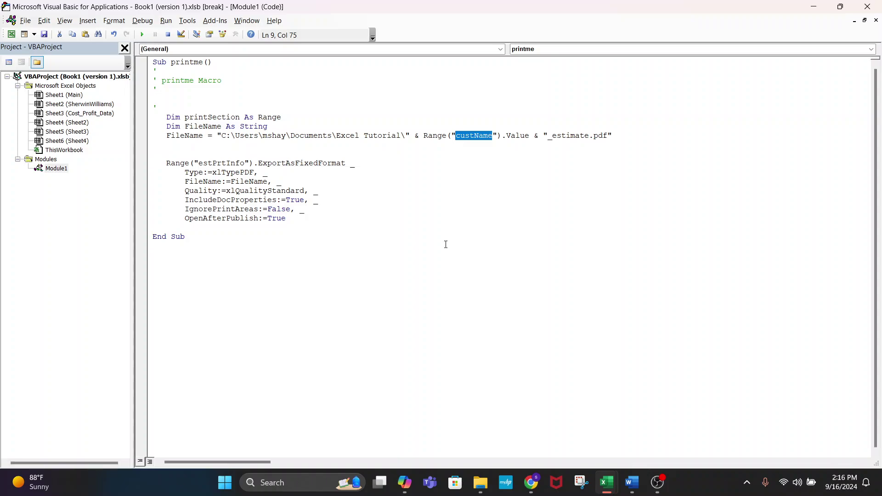
- Review the _estimate.pdf file name and the ExportAsFixedFormat xlTypePDF call with its FileName
{"action": "double_click", "coordinate": [574, 136]}
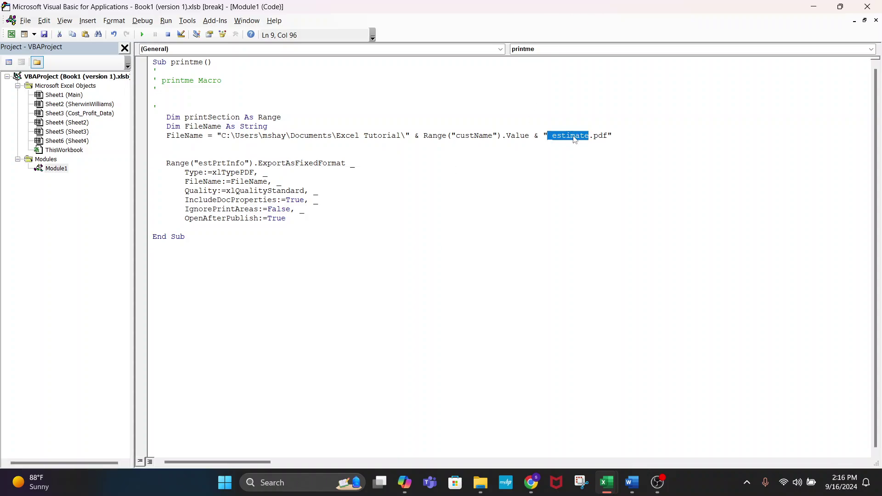
{"action": "double_click", "coordinate": [600, 136]}
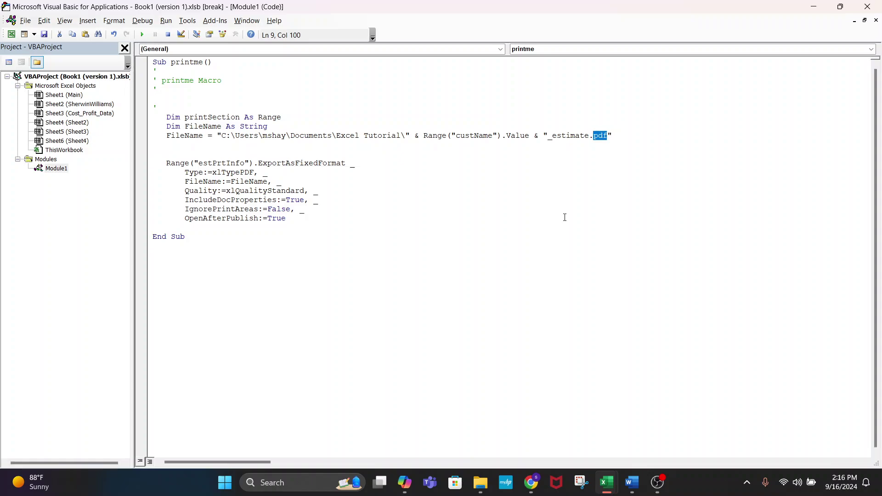
{"action": "double_click", "coordinate": [306, 163]}
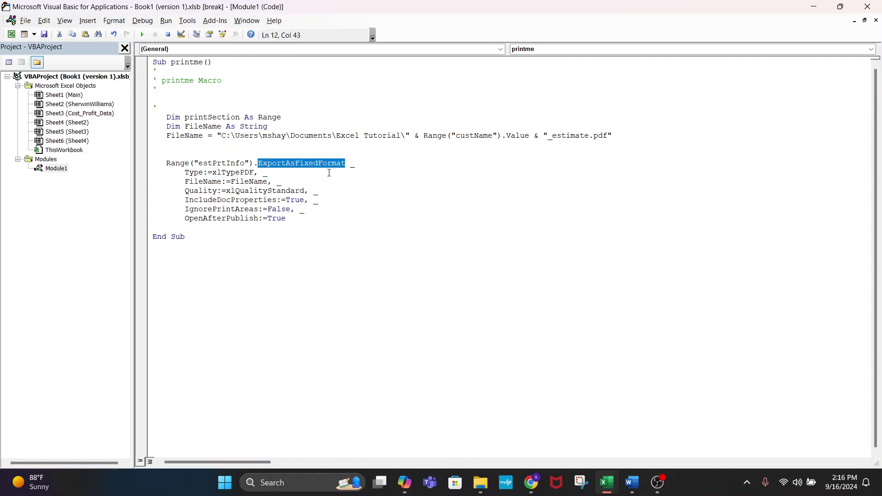
{"action": "double_click", "coordinate": [224, 172]}
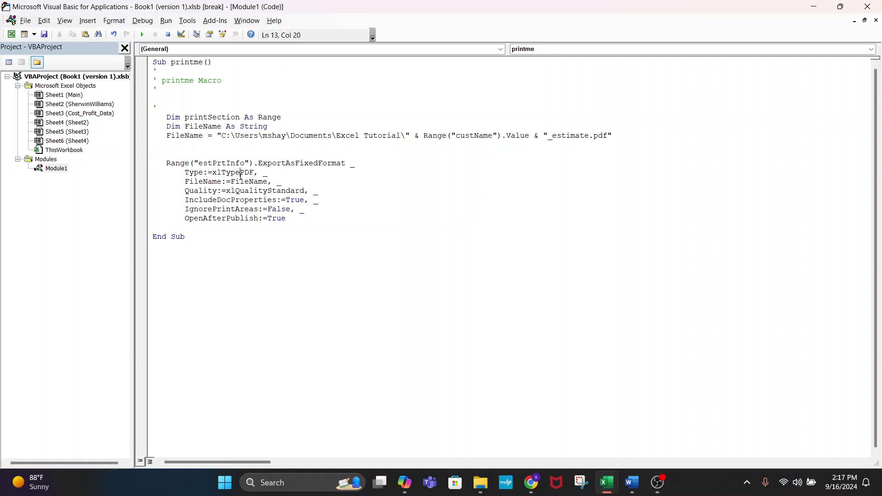
{"action": "double_click", "coordinate": [244, 182]}
{"action": "double_click", "coordinate": [185, 135]}
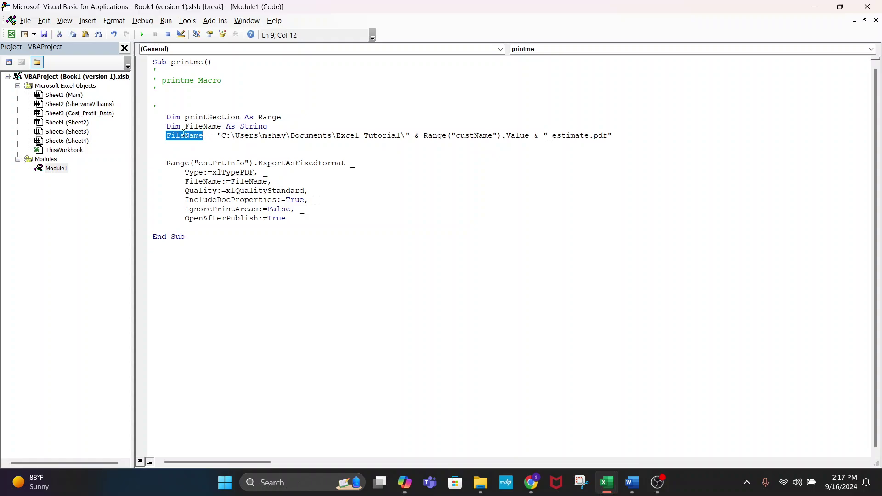
{"action": "left_click", "coordinate": [344, 231]}
- Review the xlQualityStandard, IncludeDocProperties True and OpenAfterPublish True export settings
{"action": "double_click", "coordinate": [272, 192]}
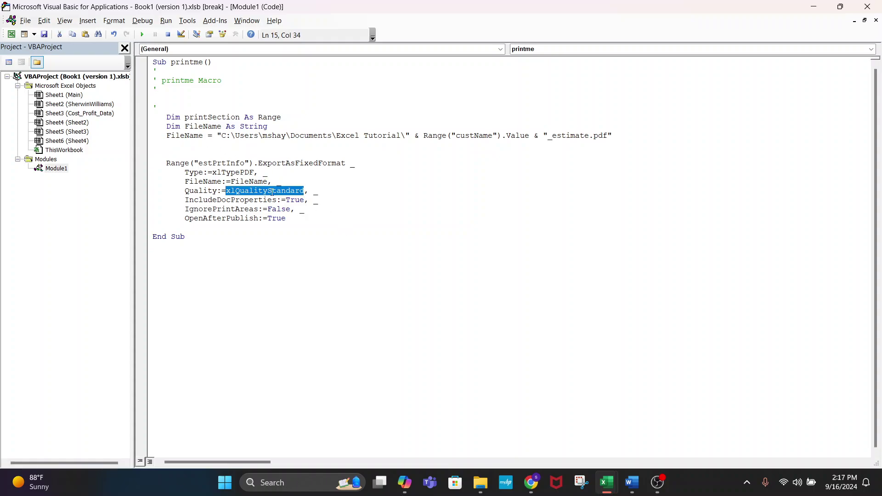
{"action": "double_click", "coordinate": [294, 200]}
{"action": "left_click", "coordinate": [326, 272]}
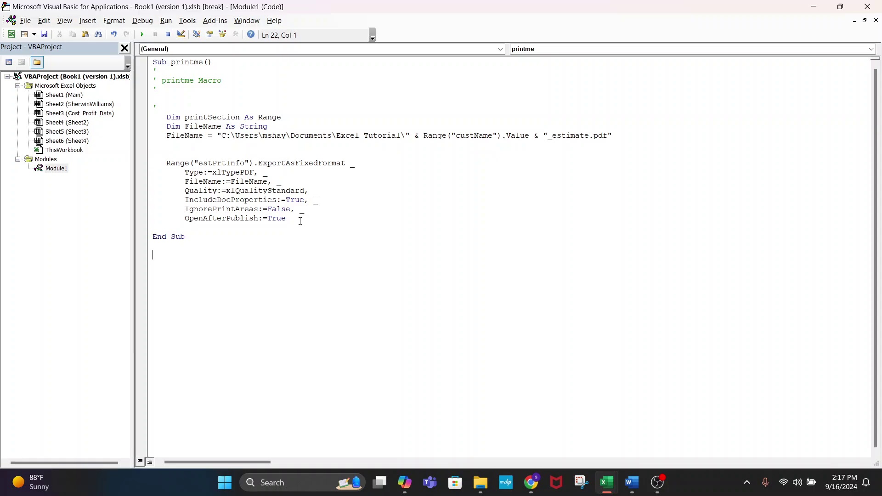
{"action": "left_click_drag", "start_coordinate": [300, 221], "coordinate": [183, 220]}
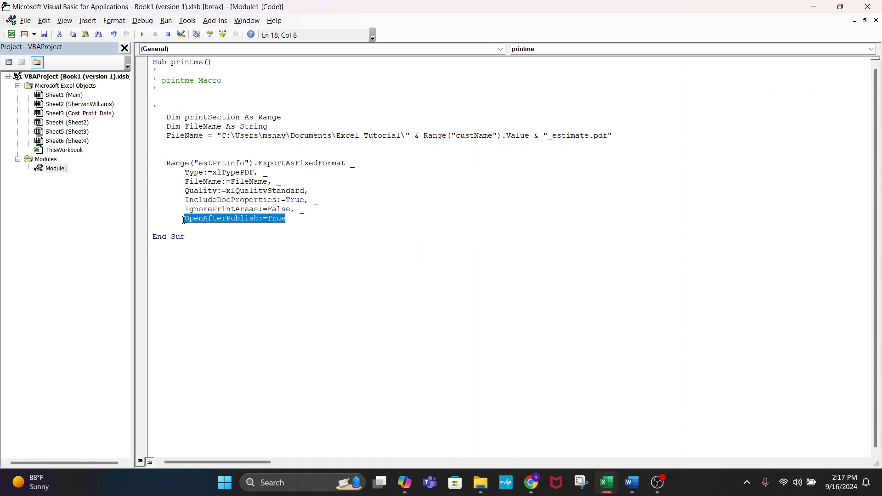
{"action": "double_click", "coordinate": [285, 219]}
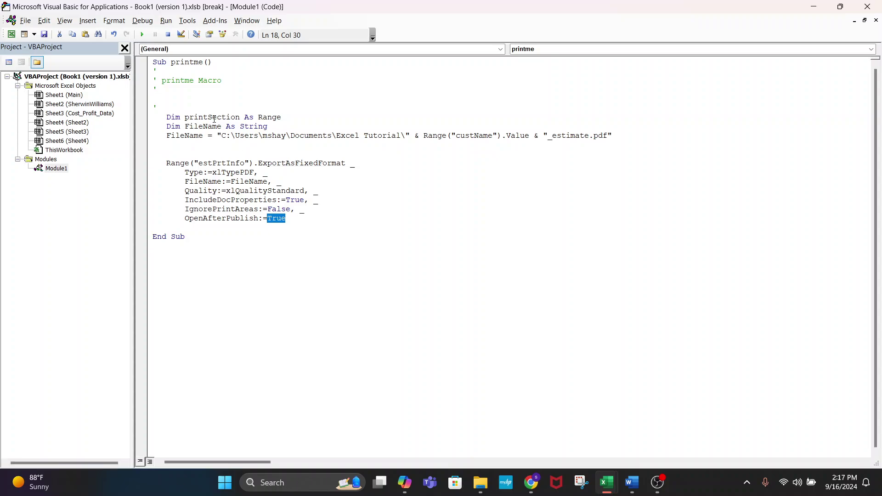
{"action": "double_click", "coordinate": [187, 62]}
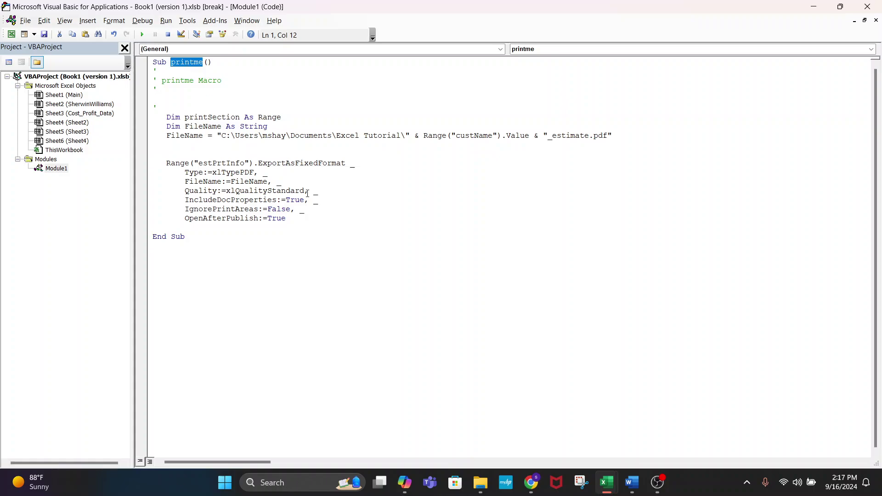
{"action": "left_click", "coordinate": [341, 264]}
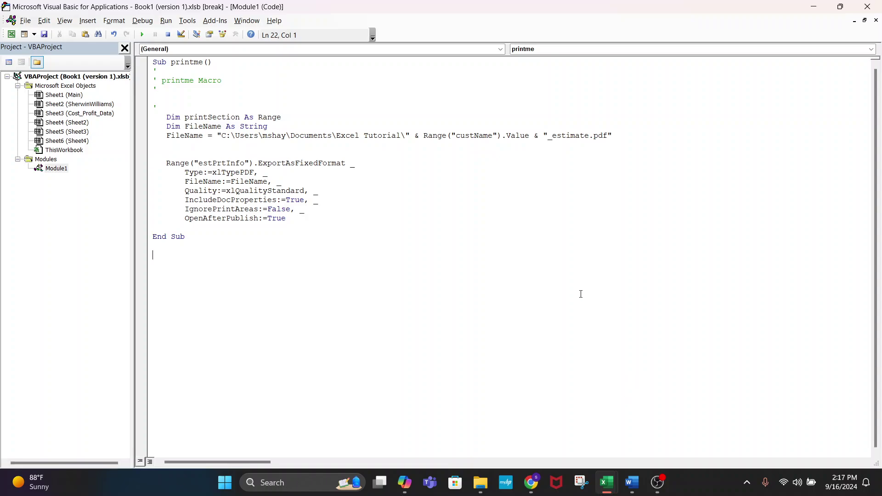
{"action": "mouse_move", "coordinate": [607, 482]}
{"action": "left_click", "coordinate": [569, 441]}
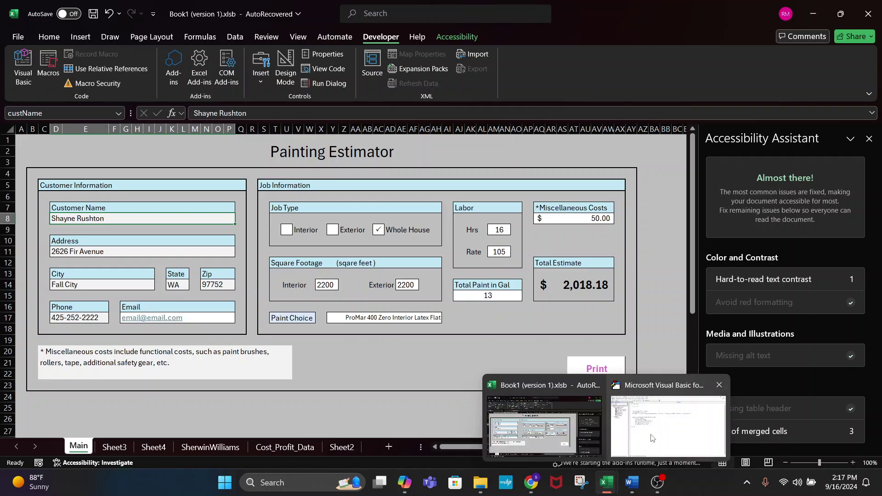
{"action": "left_click", "coordinate": [651, 438]}
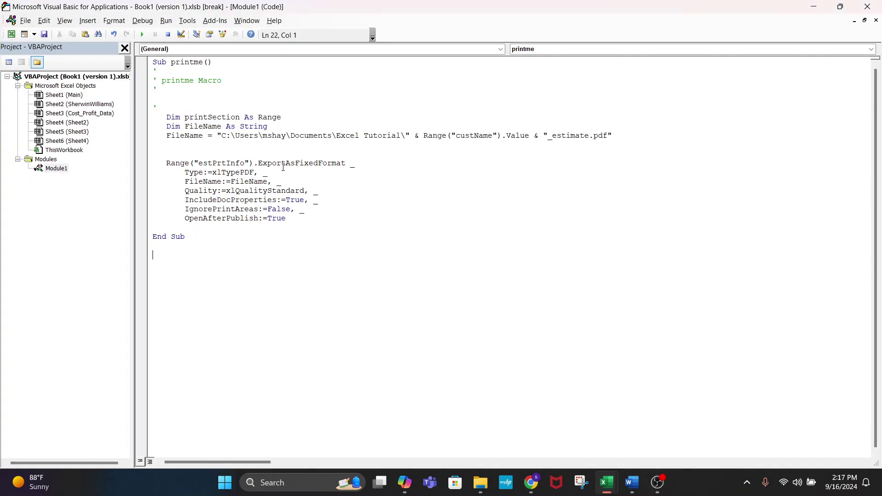
- Add Call printme under the btnPrint If in the Main sheet's code and test it in Excel
{"action": "double_click", "coordinate": [60, 95]}
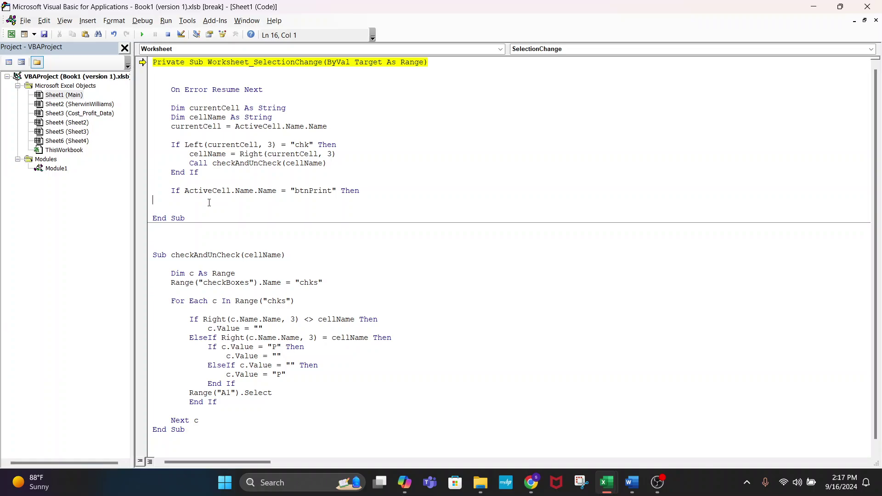
{"action": "type", "text": "call printme"}
{"action": "left_click", "coordinate": [368, 225]}
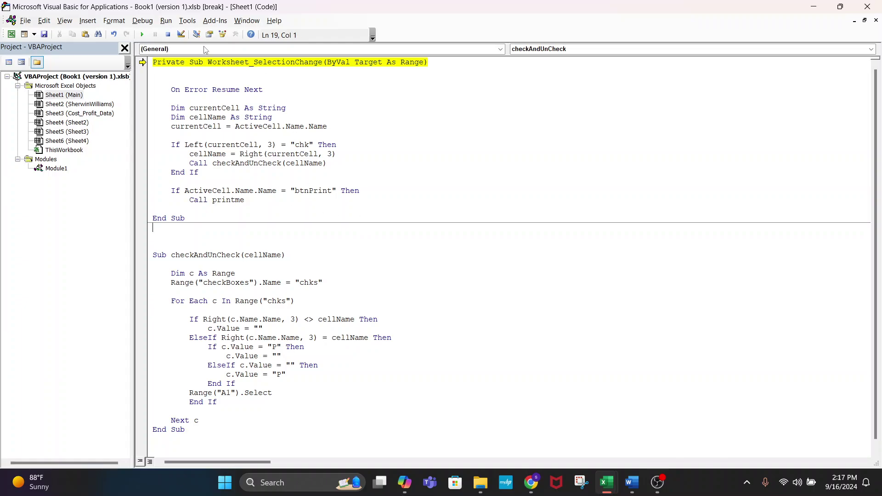
{"action": "left_click", "coordinate": [168, 34]}
{"action": "left_click", "coordinate": [811, 6]}
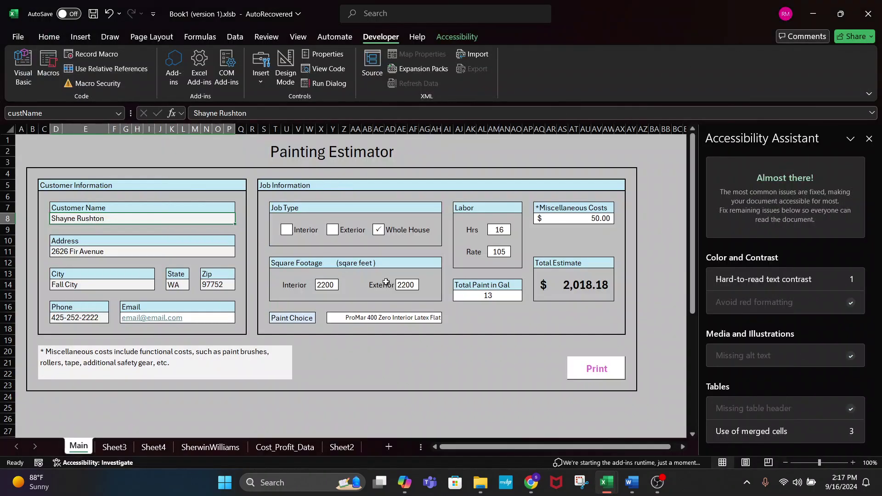
{"action": "left_click", "coordinate": [524, 394]}
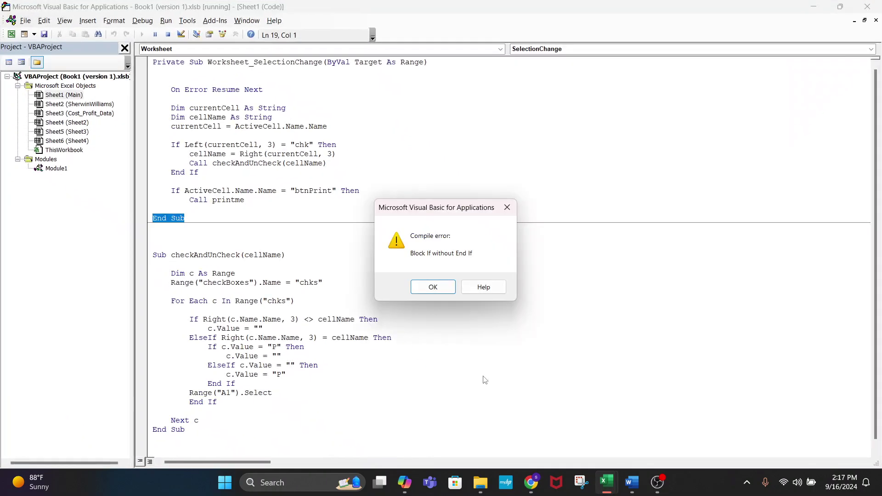
{"action": "left_click", "coordinate": [432, 287]}
- Close the btnPrint block with an outdented End If and reset the paused macro
{"action": "left_click", "coordinate": [251, 198]}
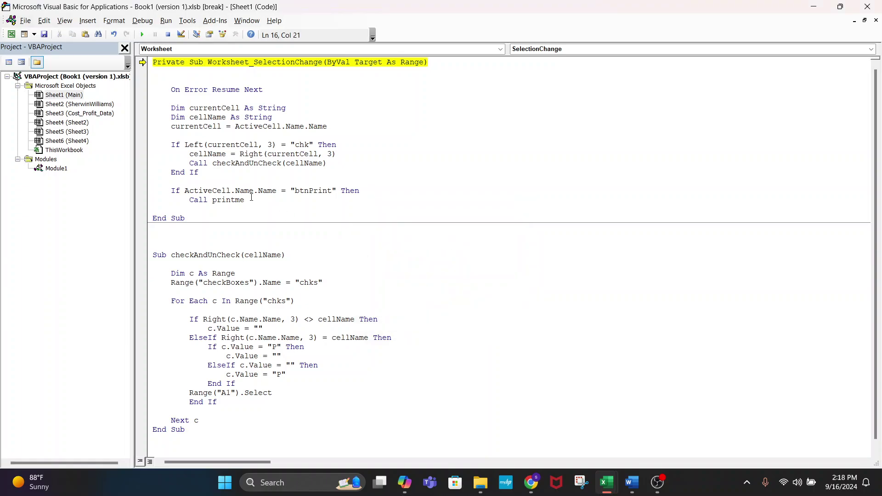
{"action": "key", "text": "Return"}
{"action": "type", "text": "RE"}
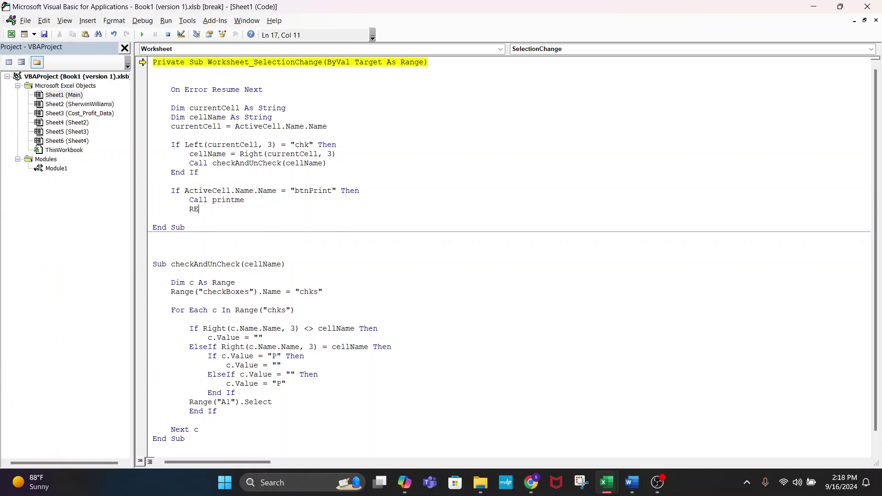
{"action": "key", "text": "BackSpace"}
{"action": "key", "text": "BackSpace"}
{"action": "type", "text": "W"}
{"action": "key", "text": "BackSpace"}
{"action": "type", "text": "End if"}
{"action": "key", "text": "Return"}
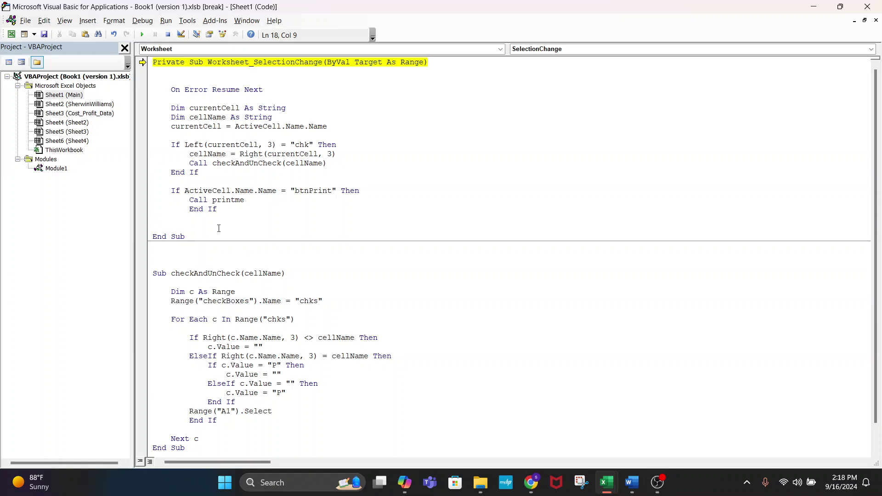
{"action": "key", "text": "Up"}
{"action": "key", "text": "shift+Tab"}
{"action": "left_click", "coordinate": [199, 162]}
{"action": "left_click", "coordinate": [169, 35]}
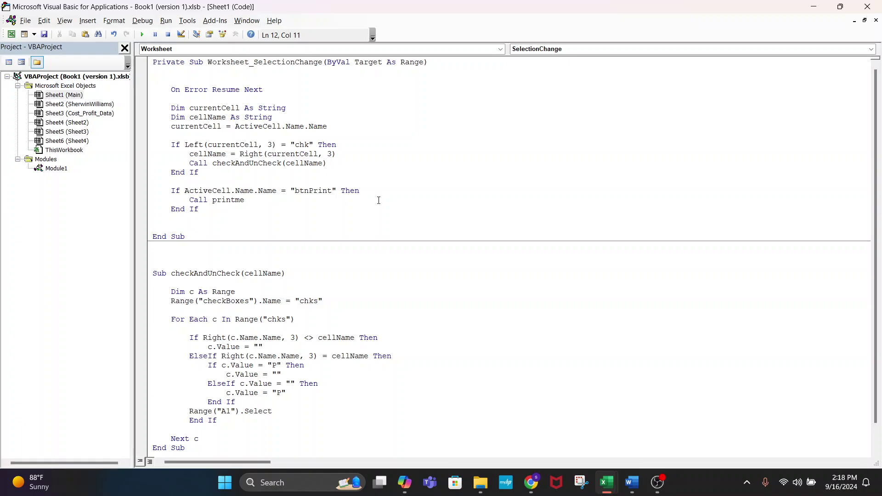
- Check the worksheet event list and highlight the On Error Resume Next line
{"action": "left_click", "coordinate": [568, 49]}
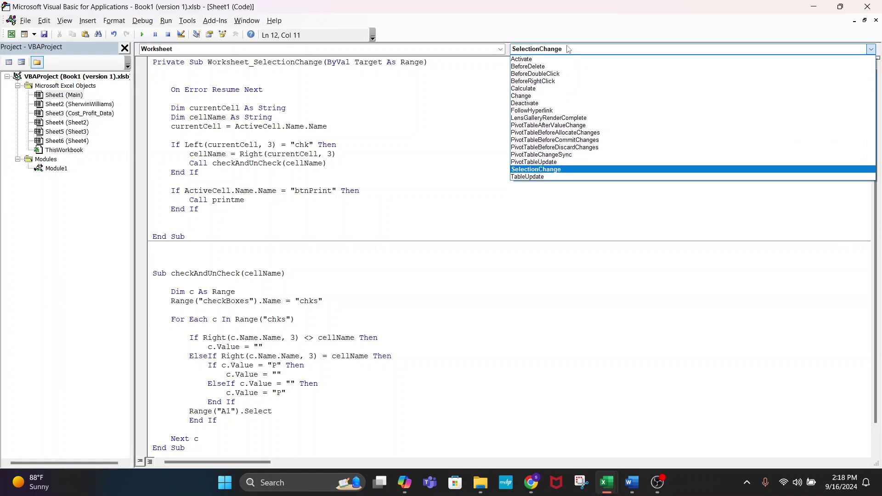
{"action": "left_click", "coordinate": [553, 54]}
{"action": "left_click", "coordinate": [401, 199]}
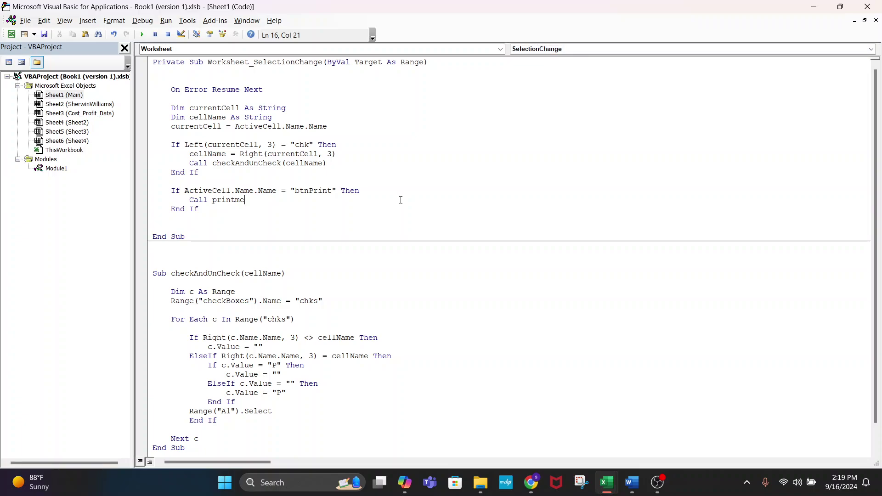
{"action": "left_click_drag", "start_coordinate": [263, 90], "coordinate": [171, 90]}
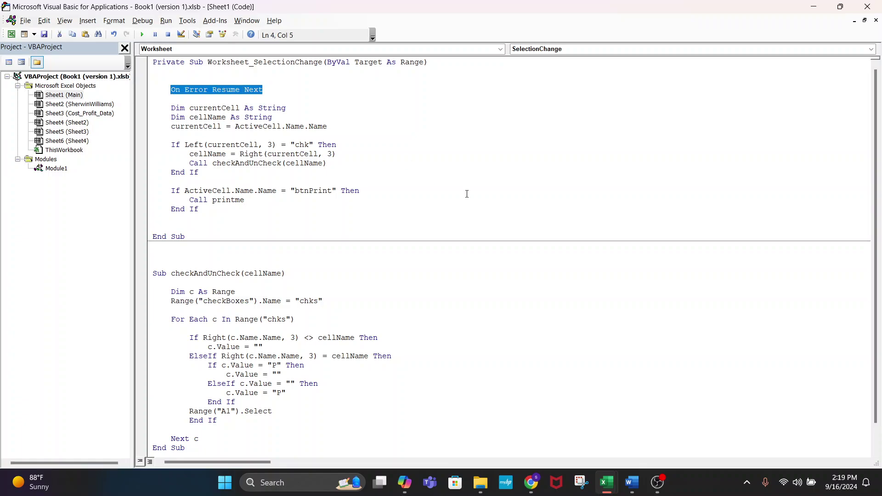
{"action": "left_click_drag", "start_coordinate": [264, 90], "coordinate": [157, 89]}
{"action": "left_click", "coordinate": [370, 94]}
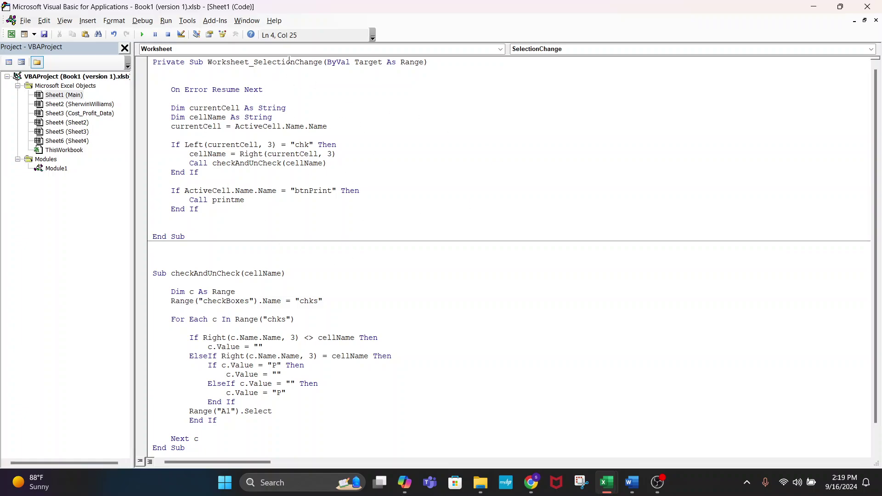
- Highlight the SelectionChange body, ActiveCell and Name.Name, then On Error Resume Next again
{"action": "left_click", "coordinate": [290, 218]}
{"action": "left_click_drag", "start_coordinate": [289, 217], "coordinate": [312, 135]}
{"action": "double_click", "coordinate": [264, 126]}
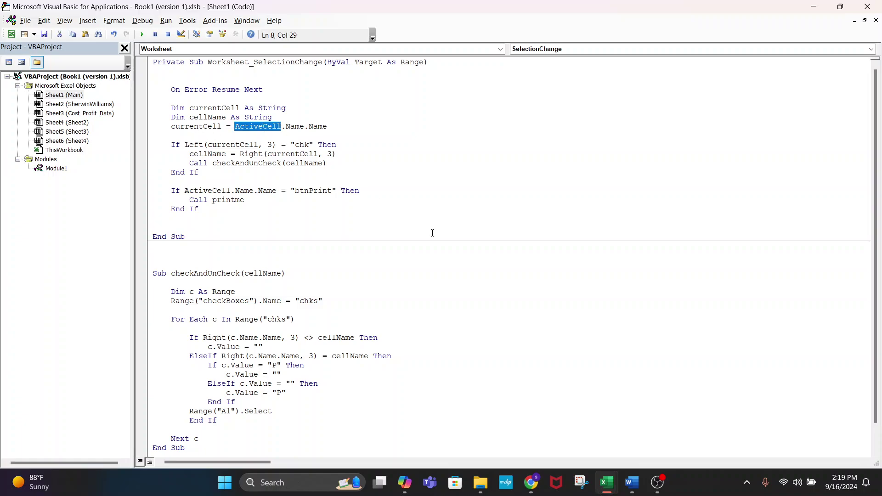
{"action": "left_click_drag", "start_coordinate": [327, 126], "coordinate": [285, 126]}
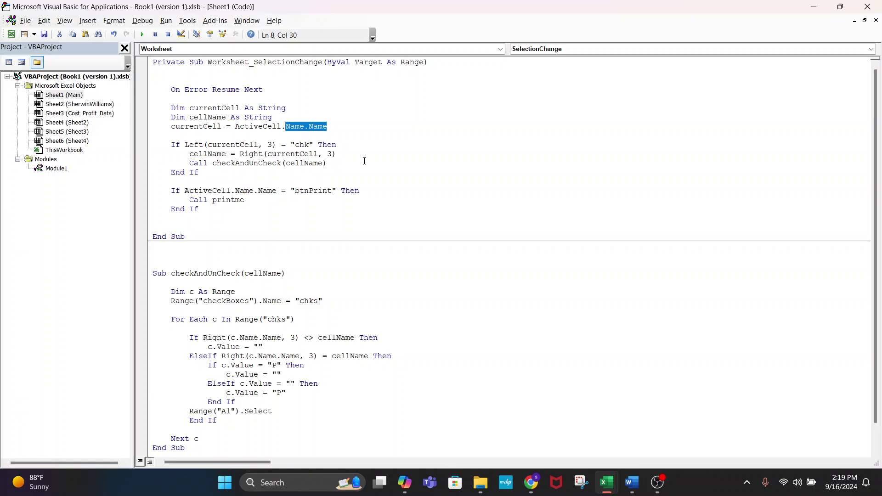
{"action": "left_click", "coordinate": [390, 179]}
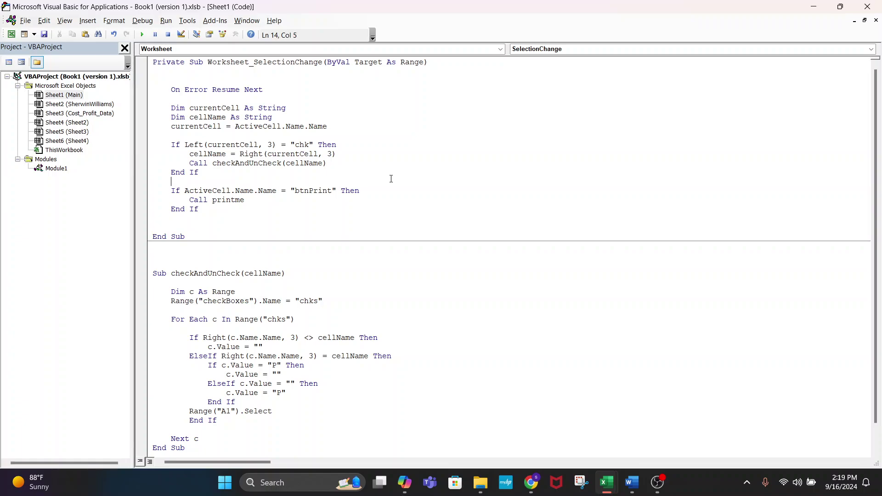
{"action": "left_click_drag", "start_coordinate": [264, 90], "coordinate": [170, 93]}
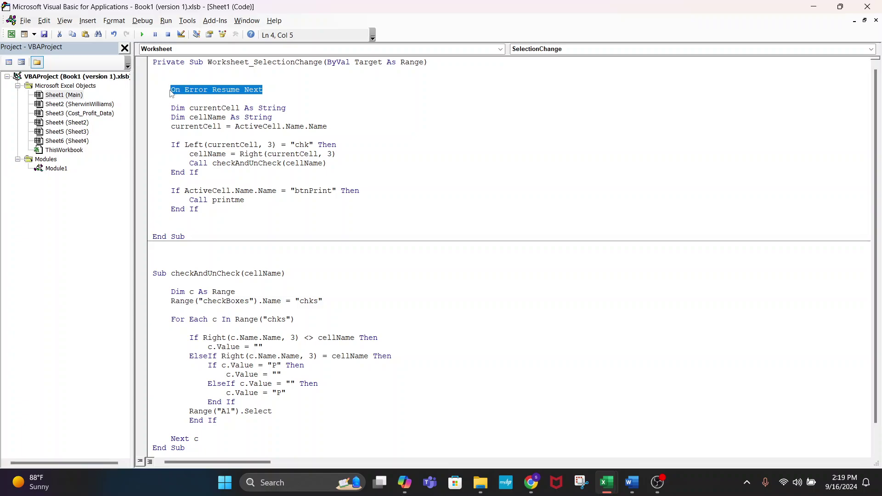
{"action": "left_click", "coordinate": [439, 147]}
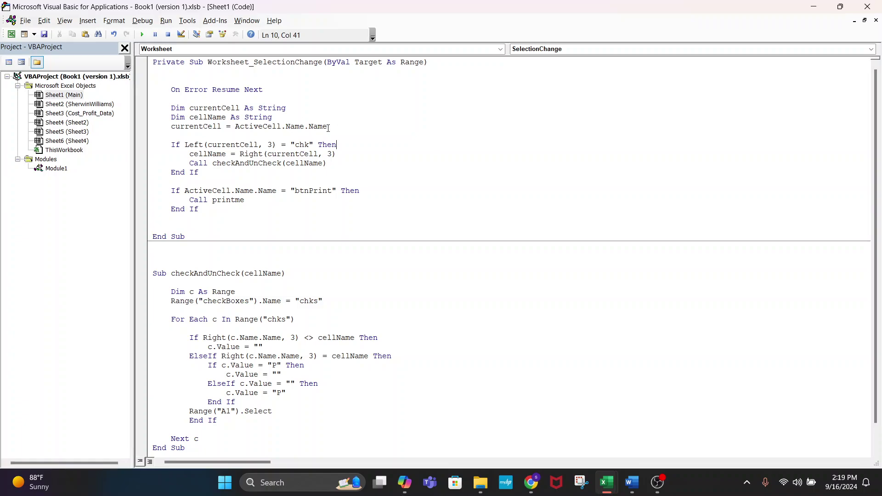
- Highlight the currentCell assignment and btnPrint If line, then return to the Painting Estimator sheet
{"action": "left_click_drag", "start_coordinate": [327, 127], "coordinate": [166, 127]}
{"action": "left_click", "coordinate": [291, 219]}
{"action": "left_click_drag", "start_coordinate": [365, 190], "coordinate": [149, 191]}
{"action": "left_click", "coordinate": [394, 164]}
{"action": "left_click_drag", "start_coordinate": [327, 127], "coordinate": [234, 126]}
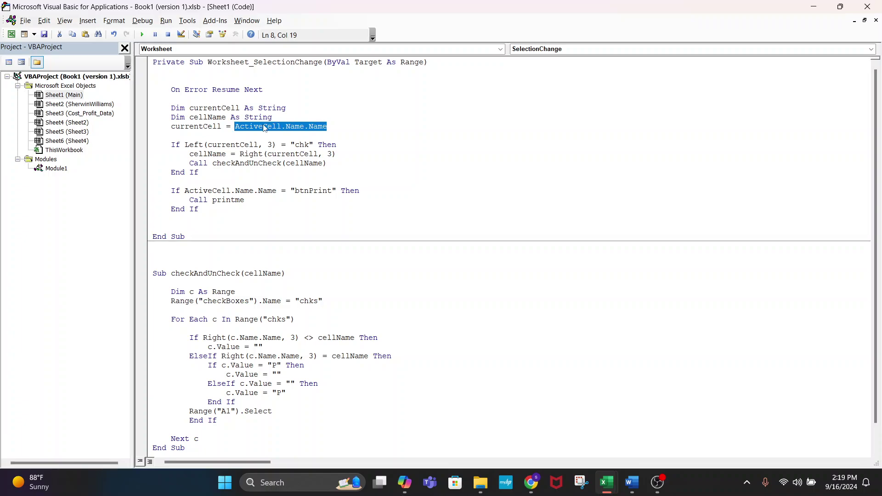
{"action": "key", "text": "alt+F11"}
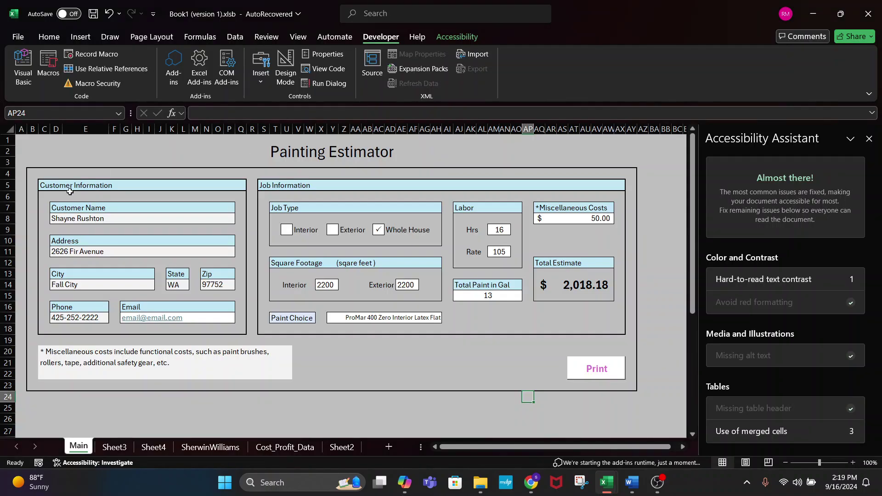
- Select the Customer Name cell to show its range name custName, then return to the VBA editor
{"action": "left_click", "coordinate": [88, 218]}
{"action": "left_click", "coordinate": [10, 114]}
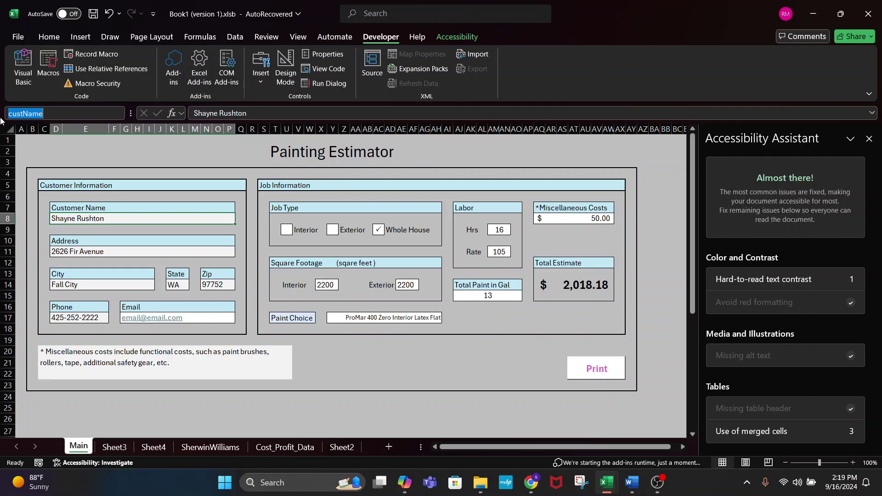
{"action": "key", "text": "alt+F11"}
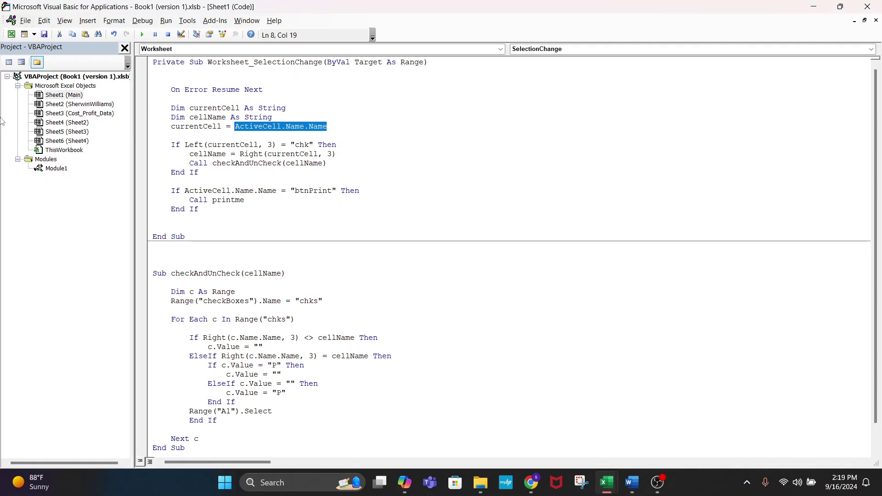
- Highlight currentCell, the chk prefix, btnPrint and ActiveCell in the code, ending after Call printme
{"action": "double_click", "coordinate": [210, 126]}
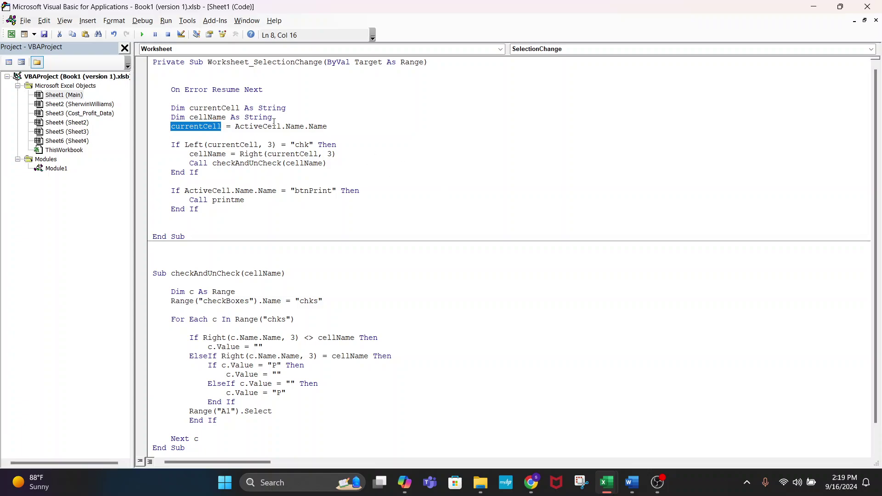
{"action": "left_click", "coordinate": [374, 176]}
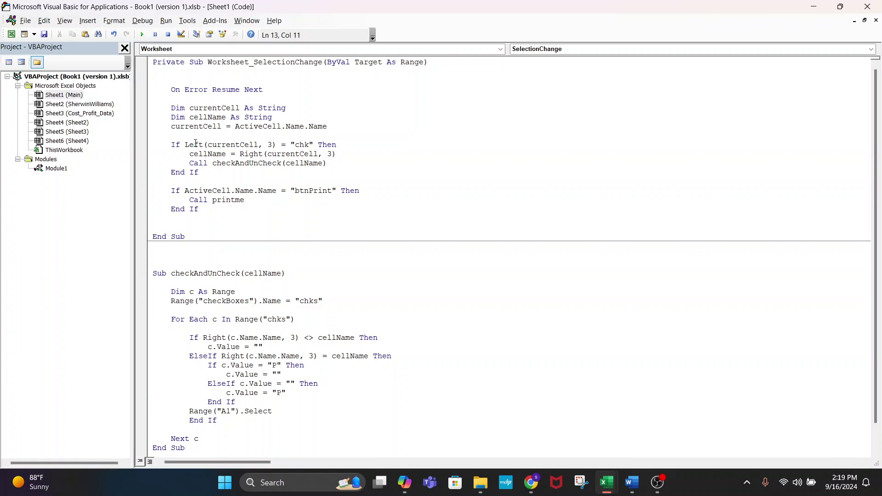
{"action": "left_click", "coordinate": [340, 143]}
{"action": "left_click_drag", "start_coordinate": [269, 143], "coordinate": [231, 146]}
{"action": "left_click", "coordinate": [358, 165]}
{"action": "double_click", "coordinate": [299, 154]}
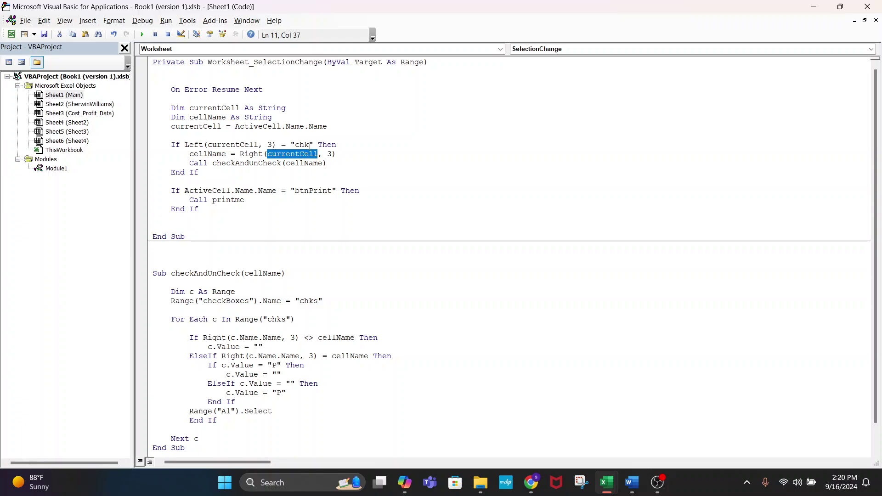
{"action": "double_click", "coordinate": [301, 145]}
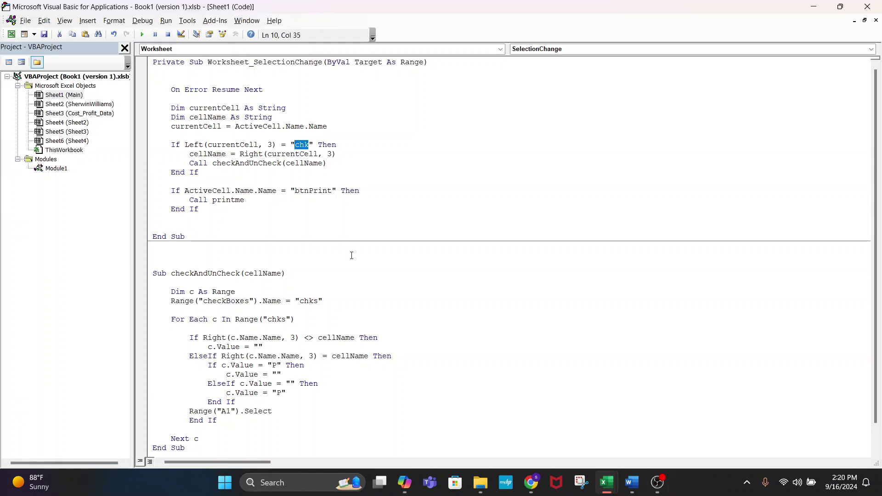
{"action": "double_click", "coordinate": [312, 190]}
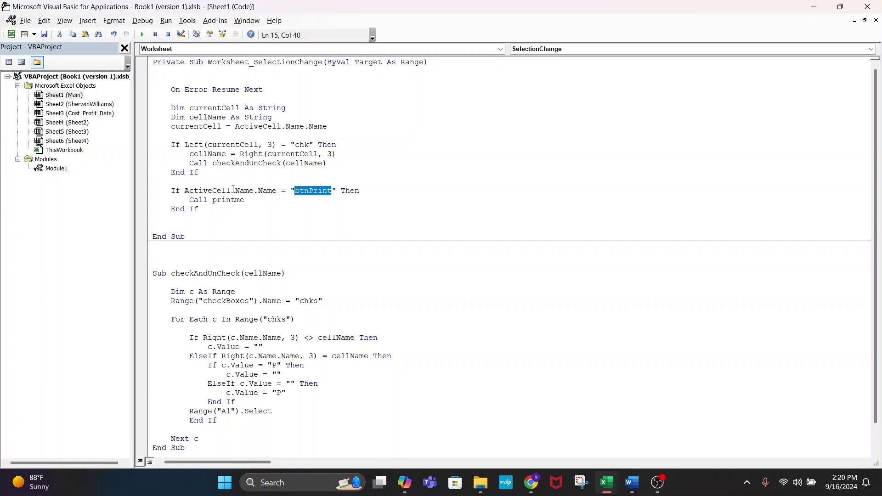
{"action": "double_click", "coordinate": [188, 191]}
{"action": "left_click", "coordinate": [258, 200]}
- Add Range("A1").Select on a new line under Call printme in the btnPrint block
{"action": "key", "text": "Return"}
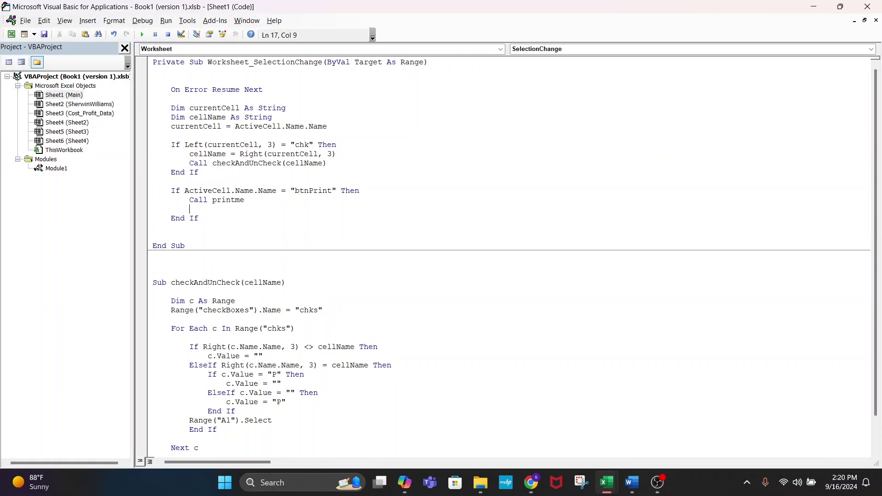
{"action": "type", "text": "Range(\""}
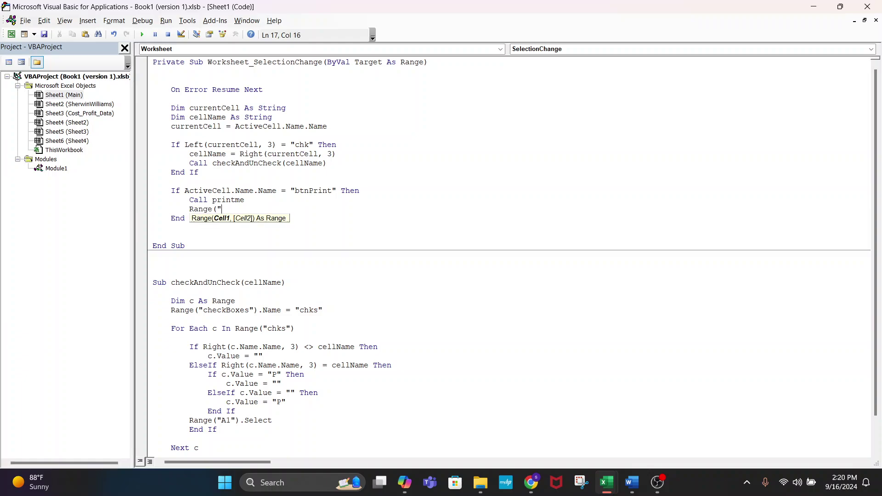
{"action": "type", "text": "A1\")."}
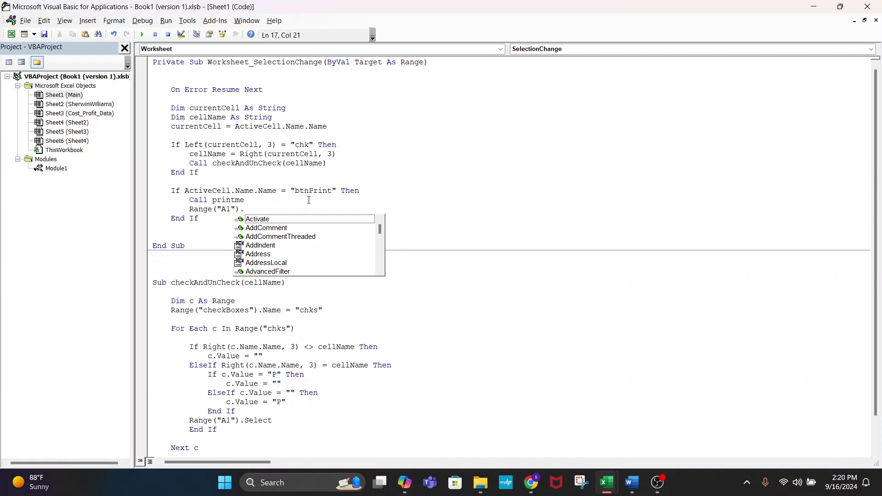
{"action": "type", "text": "Select"}
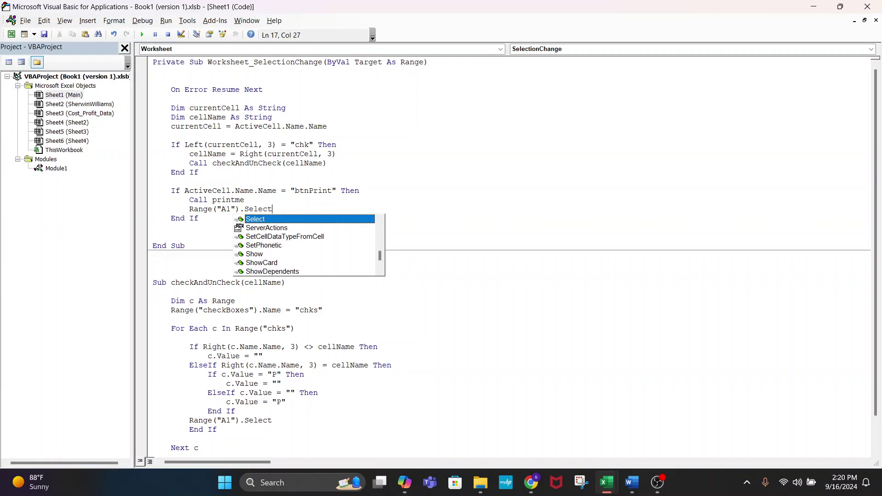
{"action": "left_click", "coordinate": [561, 188]}
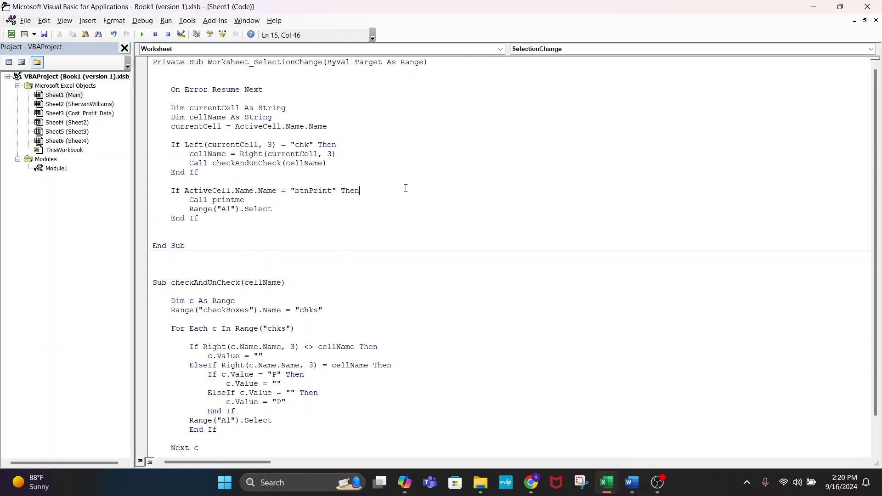
{"action": "left_click", "coordinate": [300, 209]}
{"action": "left_click_drag", "start_coordinate": [274, 209], "coordinate": [177, 214]}
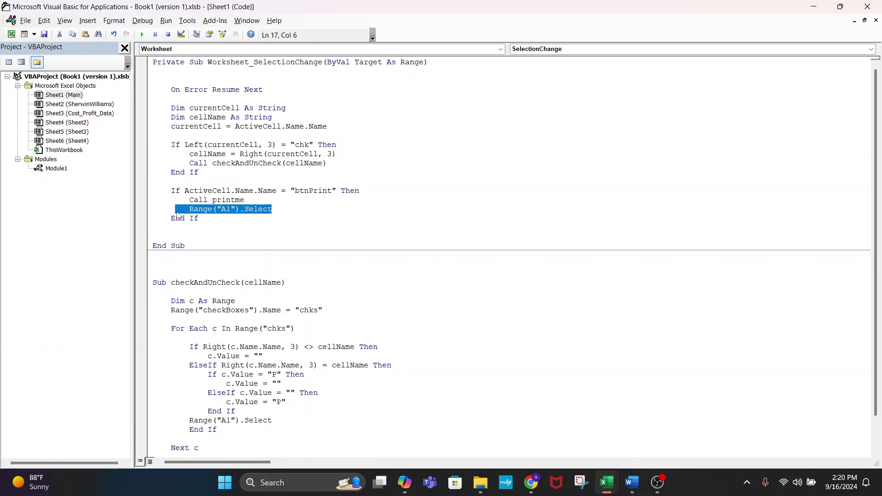
{"action": "left_click", "coordinate": [310, 219]}
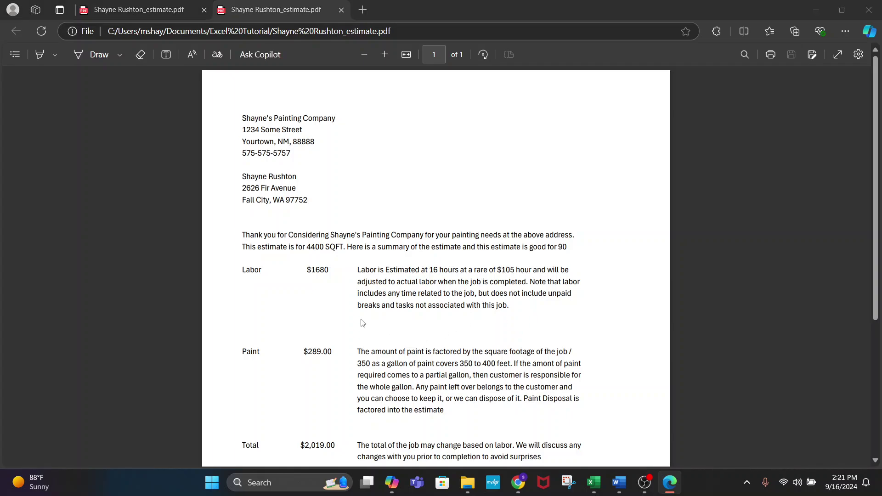
- Review the exported PDF, click the Print cell again to re-export, and bring back the VBA window
{"action": "scroll", "coordinate": [350, 319], "scroll_direction": "down", "scroll_amount": 5}
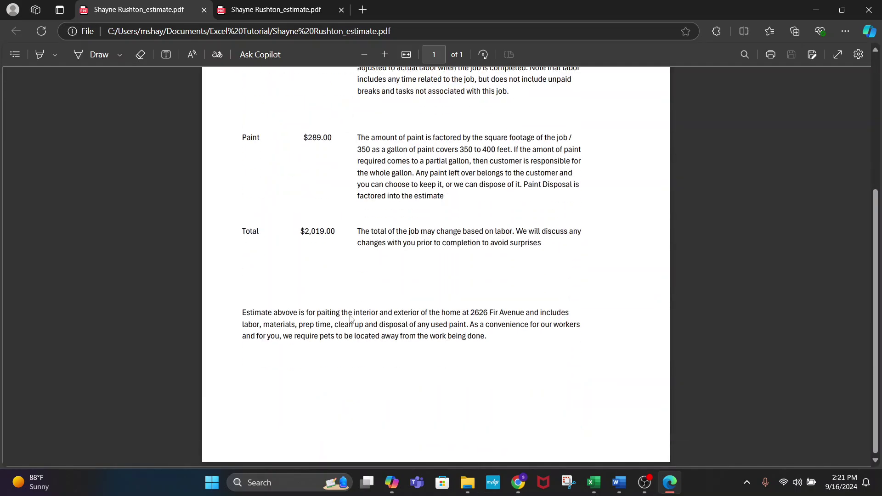
{"action": "scroll", "coordinate": [351, 318], "scroll_direction": "down", "scroll_amount": 5}
{"action": "mouse_move", "coordinate": [601, 488]}
{"action": "left_click", "coordinate": [568, 428]}
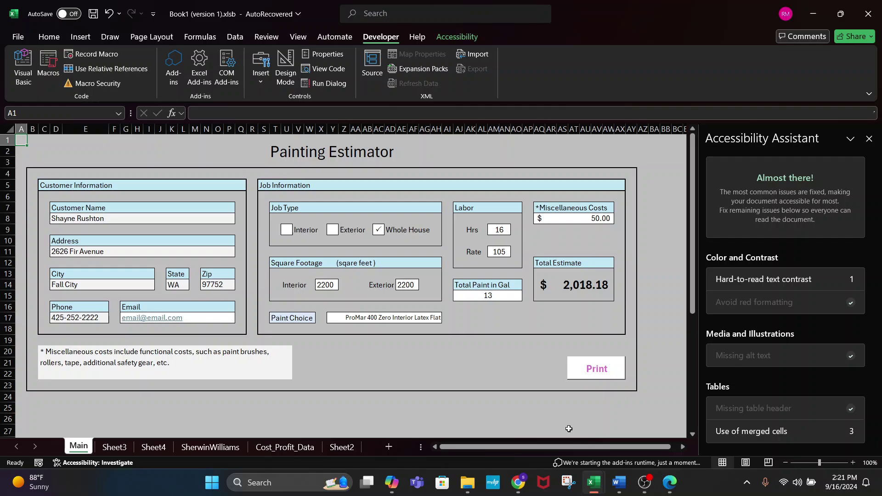
{"action": "left_click", "coordinate": [597, 368]}
{"action": "scroll", "coordinate": [422, 403], "scroll_direction": "down", "scroll_amount": 5}
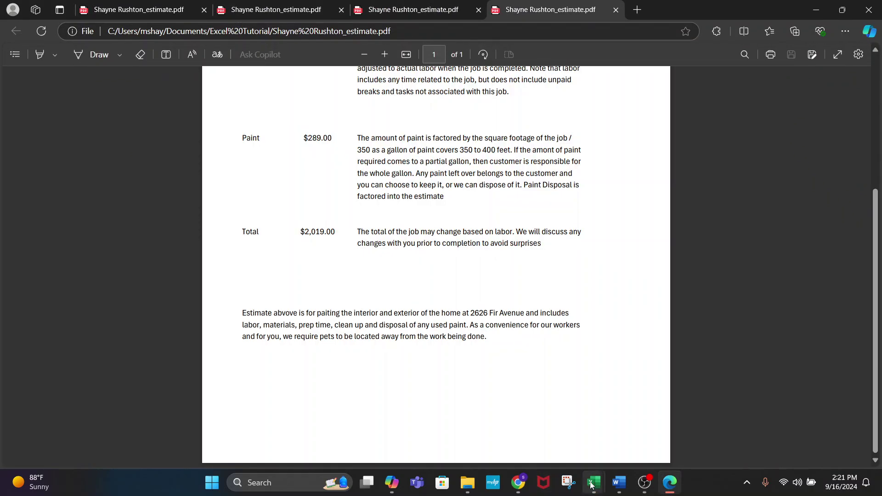
{"action": "mouse_move", "coordinate": [593, 482]}
{"action": "left_click", "coordinate": [643, 431]}
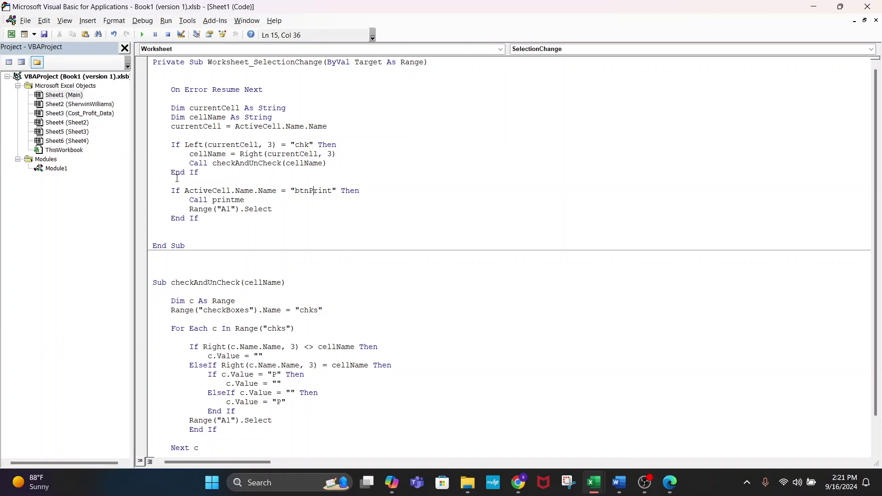
- Close the extra estimate PDF tabs in Edge
{"action": "left_click", "coordinate": [266, 198]}
{"action": "left_click", "coordinate": [392, 189]}
{"action": "key", "text": "alt+Tab"}
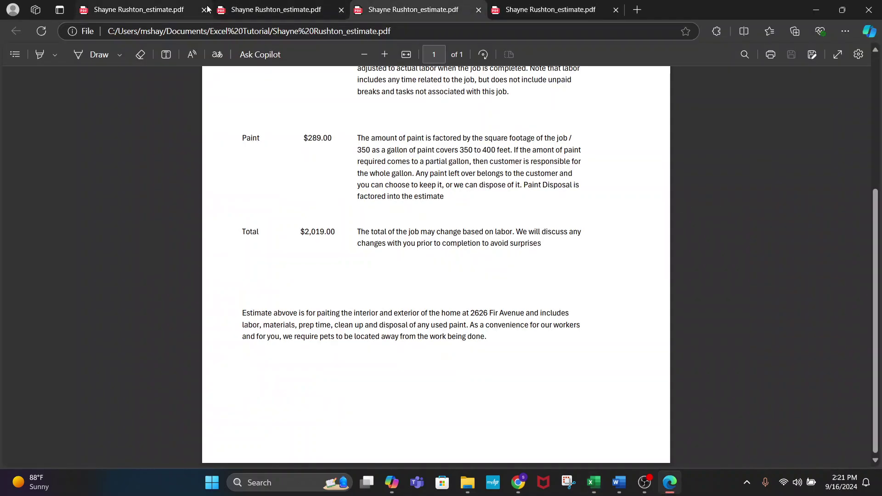
{"action": "left_click", "coordinate": [875, 11]}
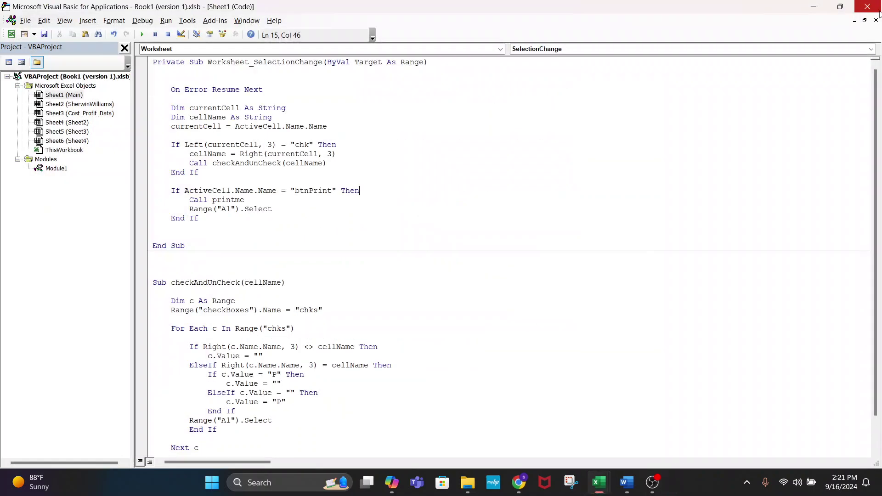
- Bring the Painting Estimator workbook forward, then the VBA code window at the btnPrint If block
{"action": "mouse_move", "coordinate": [617, 484]}
{"action": "left_click", "coordinate": [586, 447]}
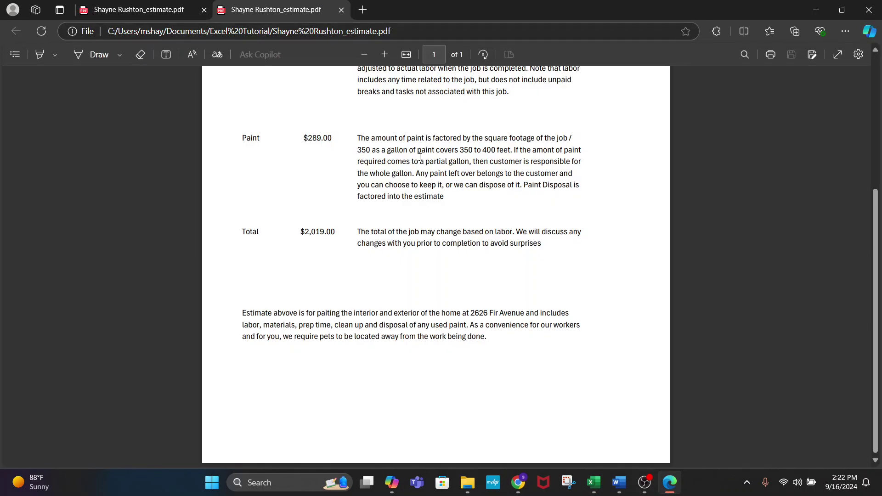
{"action": "key", "text": "alt+Tab"}
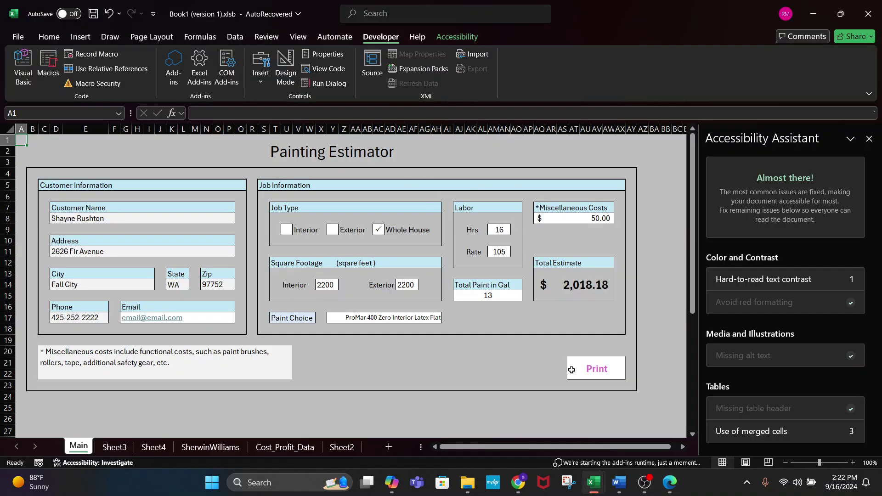
{"action": "mouse_move", "coordinate": [592, 481]}
{"action": "left_click", "coordinate": [654, 425]}
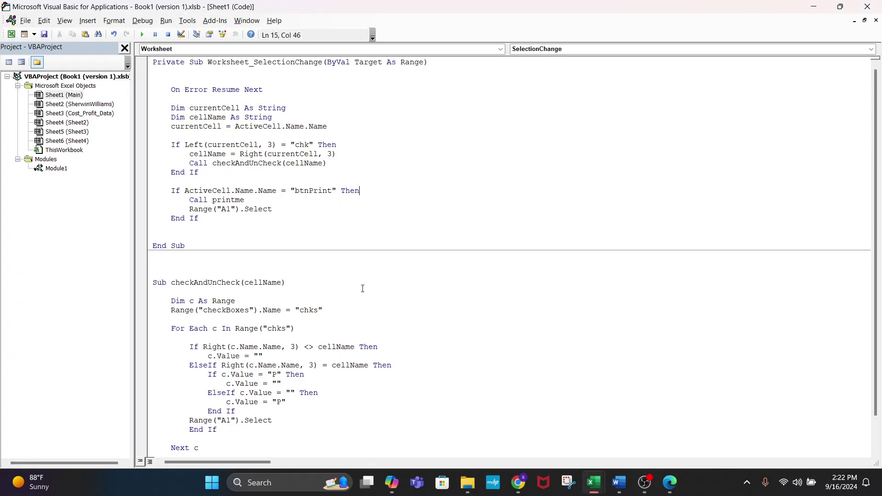
{"action": "left_click", "coordinate": [331, 216]}
- Replace ActiveCell.Name.Name with currentCell in the btnPrint condition
{"action": "double_click", "coordinate": [263, 190]}
{"action": "left_click_drag", "start_coordinate": [263, 191], "coordinate": [186, 191]}
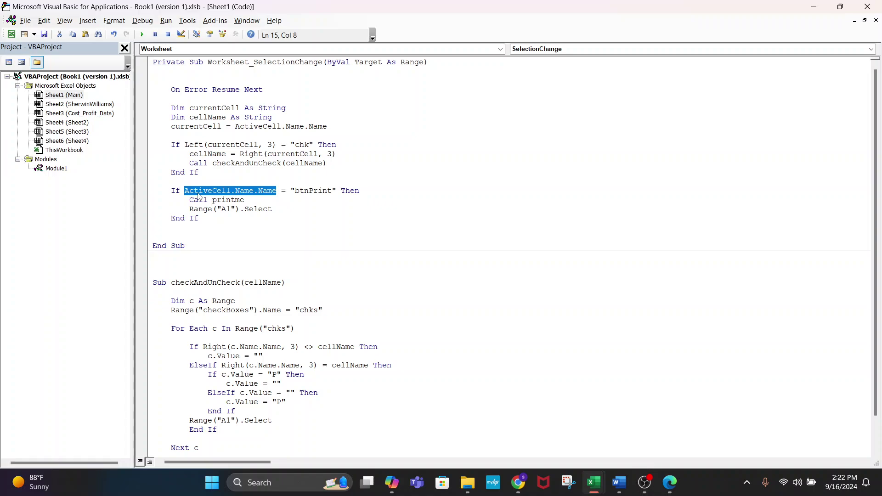
{"action": "type", "text": "curre"}
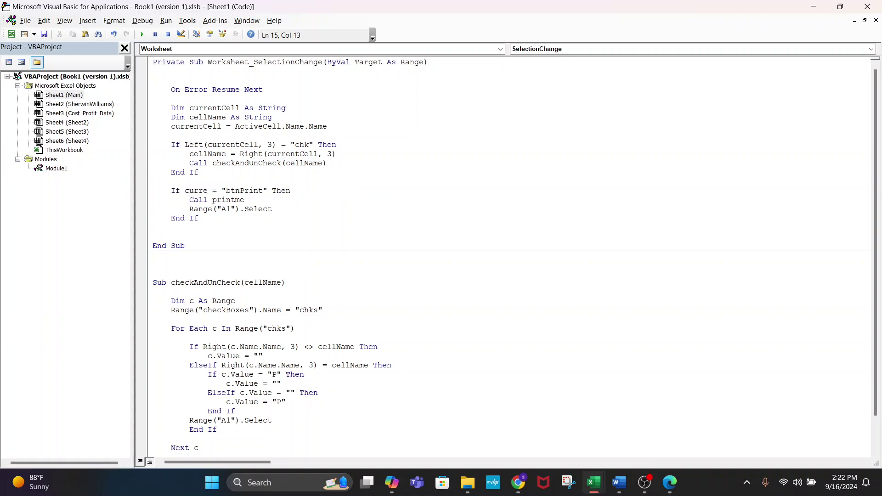
{"action": "type", "text": "ntCell"}
{"action": "left_click", "coordinate": [274, 213]}
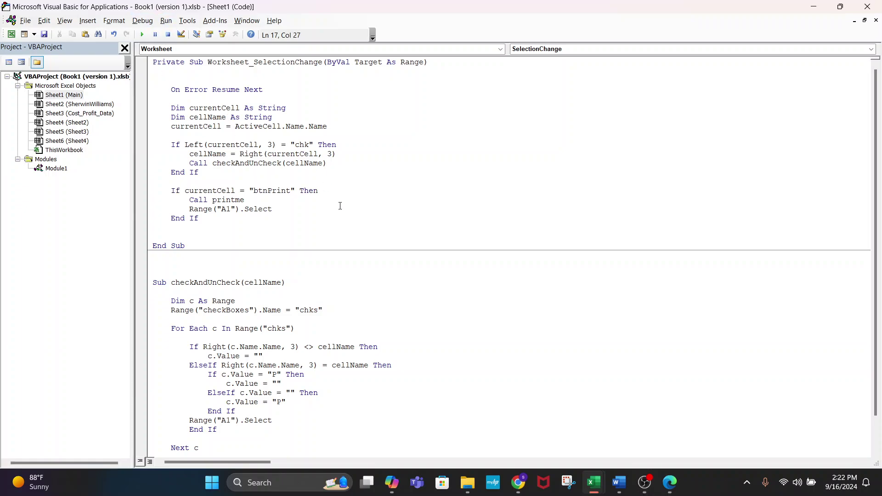
- Back in the workbook, click the Print cell to test the estimate PDF export
{"action": "key", "text": "alt+F11"}
{"action": "left_click", "coordinate": [344, 363]}
{"action": "left_click", "coordinate": [416, 366]}
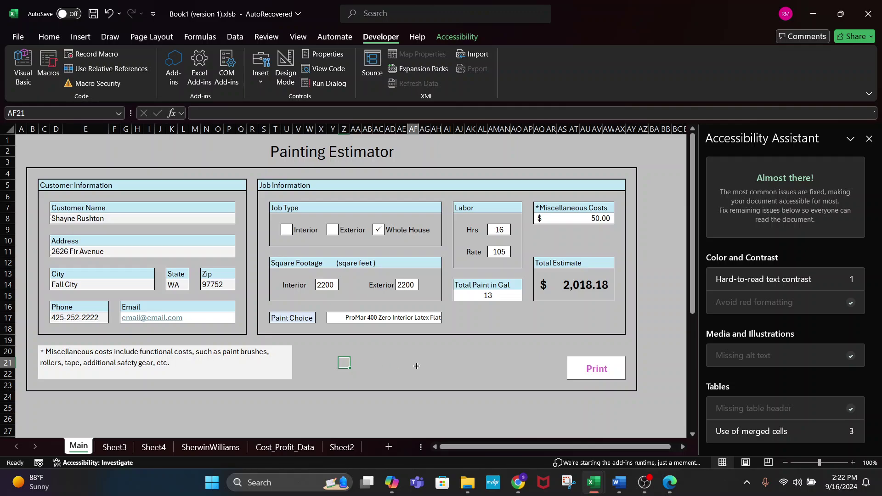
{"action": "left_click", "coordinate": [600, 368]}
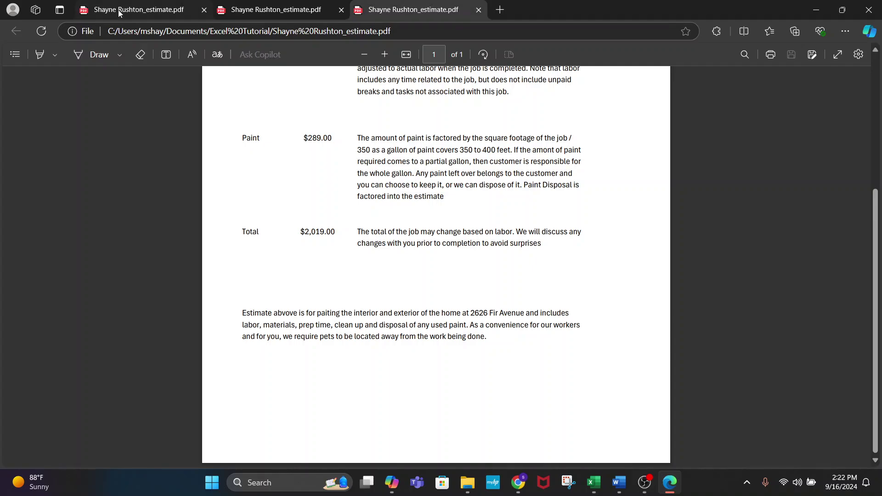
- Insert a new line at the top of the SelectionChange macro and start typing Application.ScreenUpdating
{"action": "key", "text": "alt+Tab"}
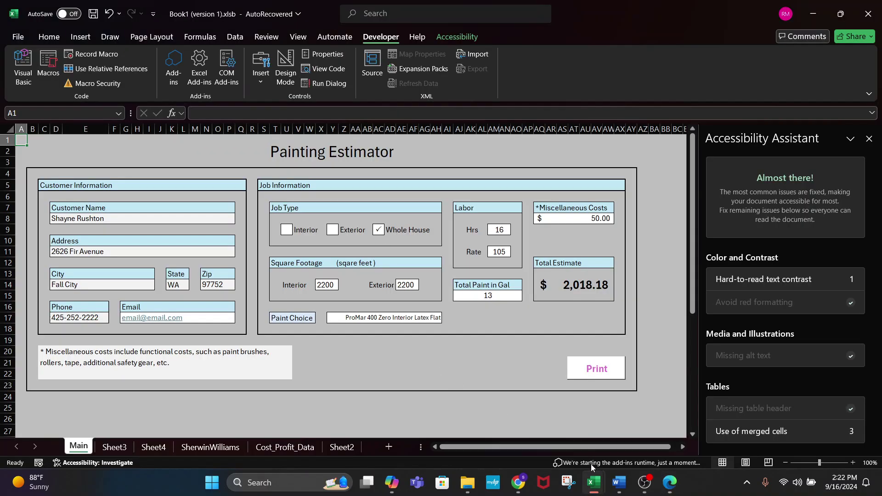
{"action": "key", "text": "alt+F11"}
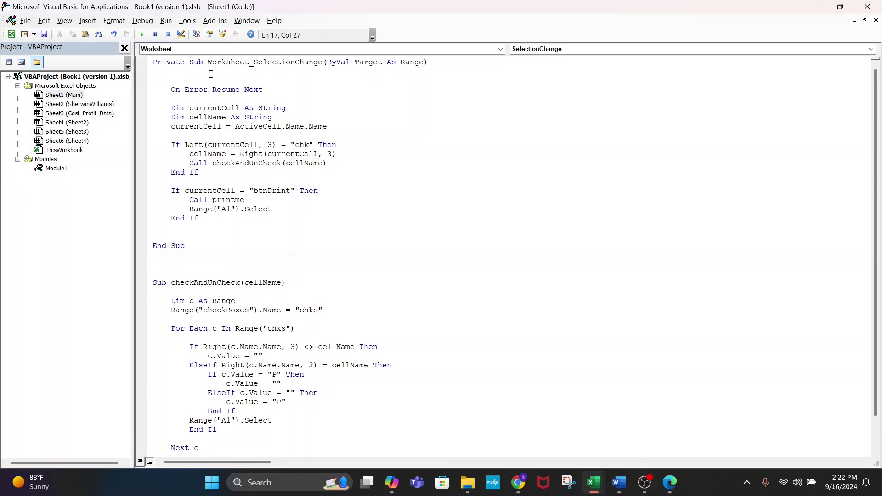
{"action": "left_click", "coordinate": [211, 74]}
{"action": "key", "text": "Return"}
{"action": "type", "text": "Ap"}
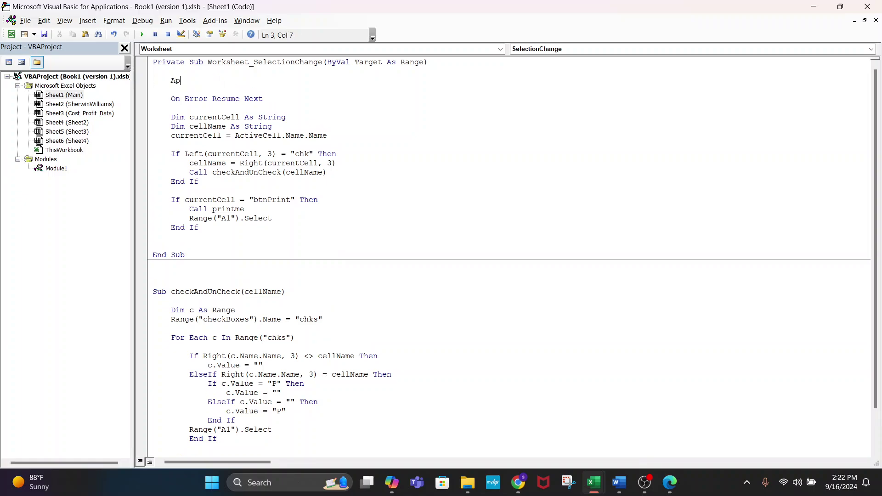
{"action": "type", "text": "plication.Scre"}
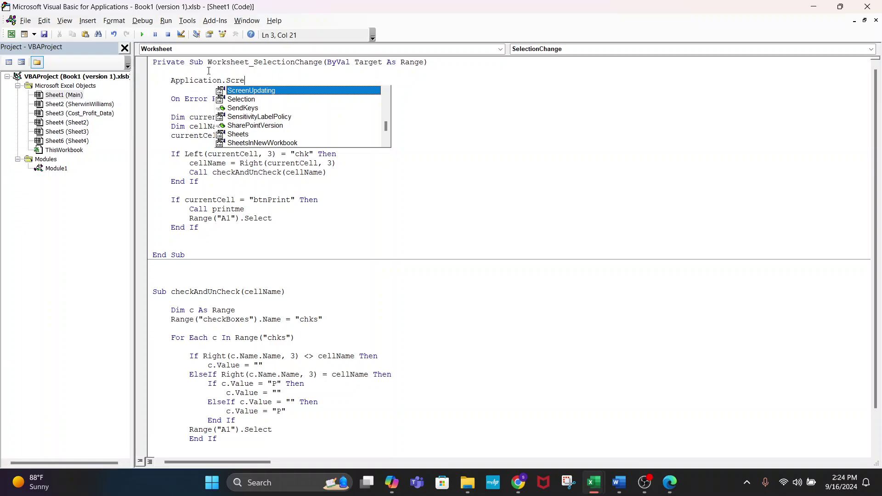
- Complete the top line of the handler as Application.ScreenUpdating = False
{"action": "double_click", "coordinate": [251, 90]}
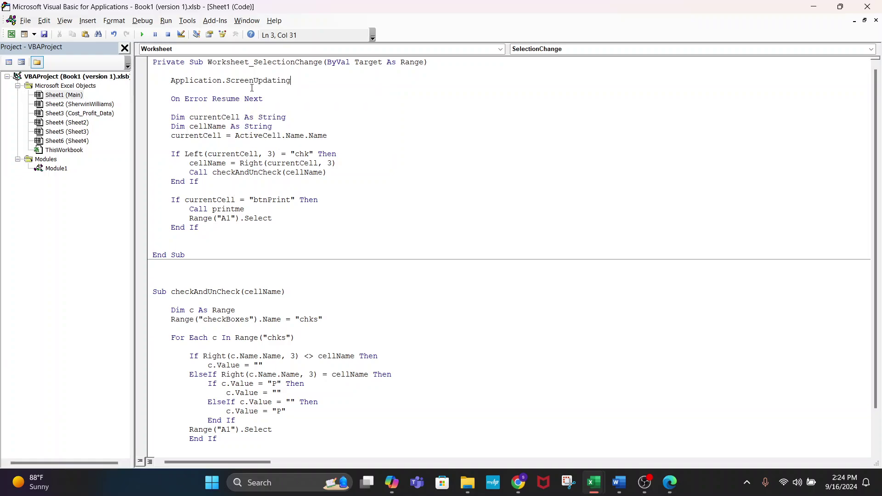
{"action": "type", "text": "= "}
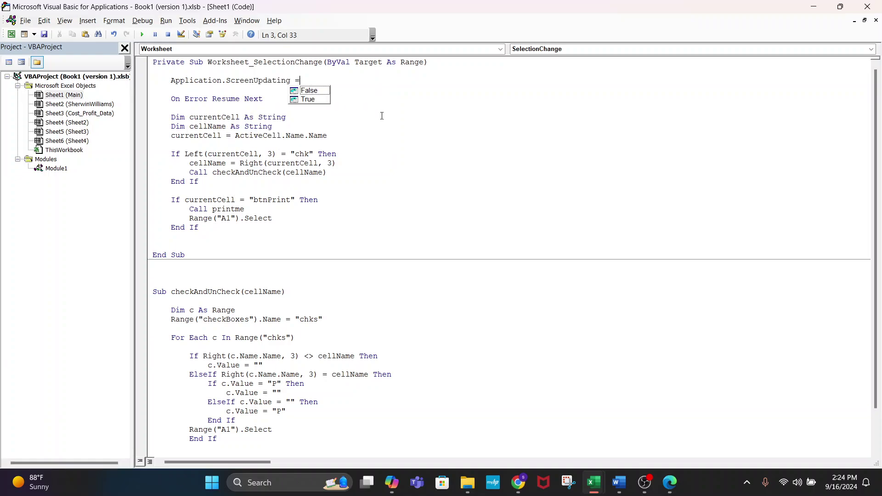
{"action": "type", "text": "False"}
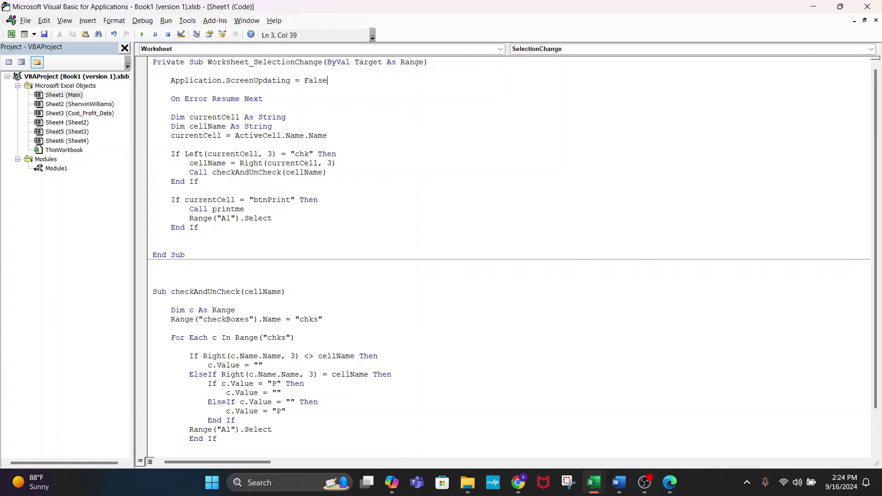
{"action": "left_click", "coordinate": [494, 155]}
- Duplicate that line above End Sub as Application.ScreenUpdating = True, then return to Excel
{"action": "left_click", "coordinate": [327, 81]}
{"action": "left_click_drag", "start_coordinate": [327, 81], "coordinate": [172, 82]}
{"action": "key", "text": "ctrl+c"}
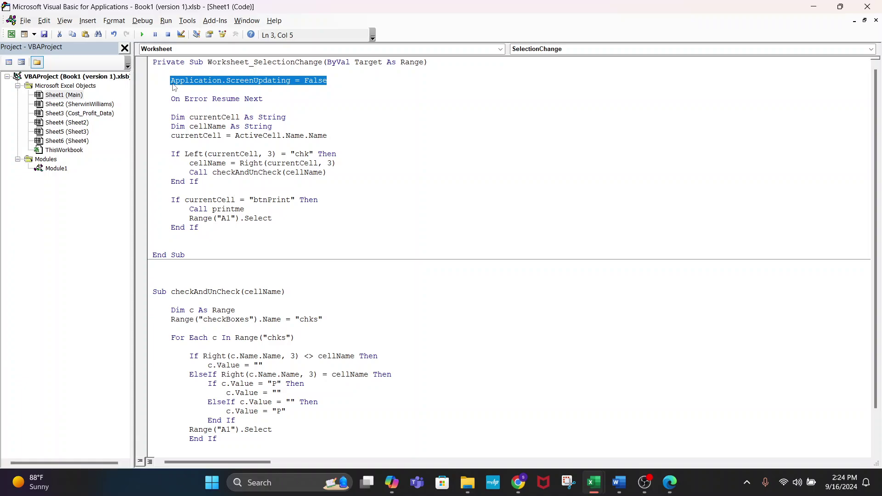
{"action": "left_click", "coordinate": [224, 244]}
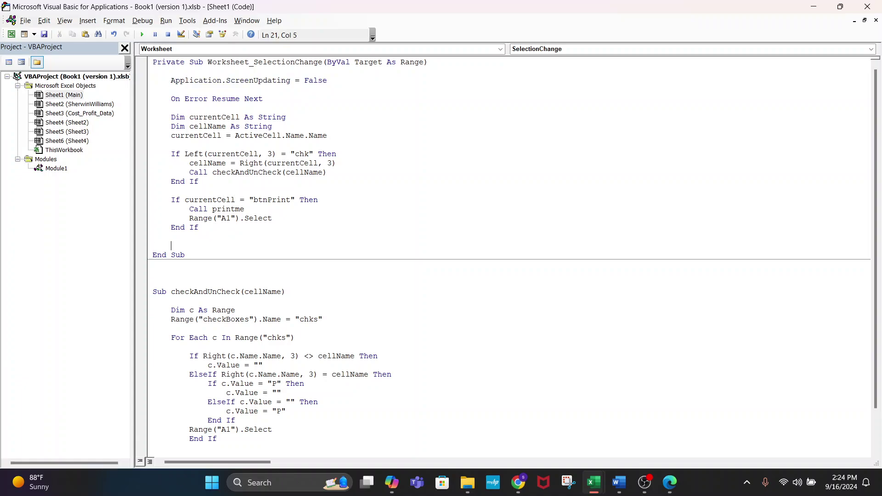
{"action": "key", "text": "ctrl+v"}
{"action": "key", "text": "BackSpace"}
{"action": "key", "text": "BackSpace"}
{"action": "key", "text": "BackSpace"}
{"action": "key", "text": "BackSpace"}
{"action": "key", "text": "BackSpace"}
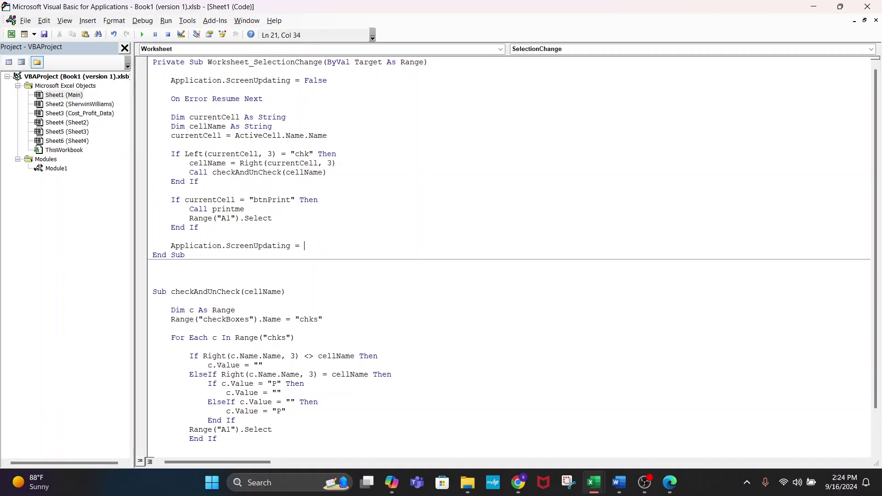
{"action": "type", "text": "True"}
{"action": "key", "text": "alt+F11"}
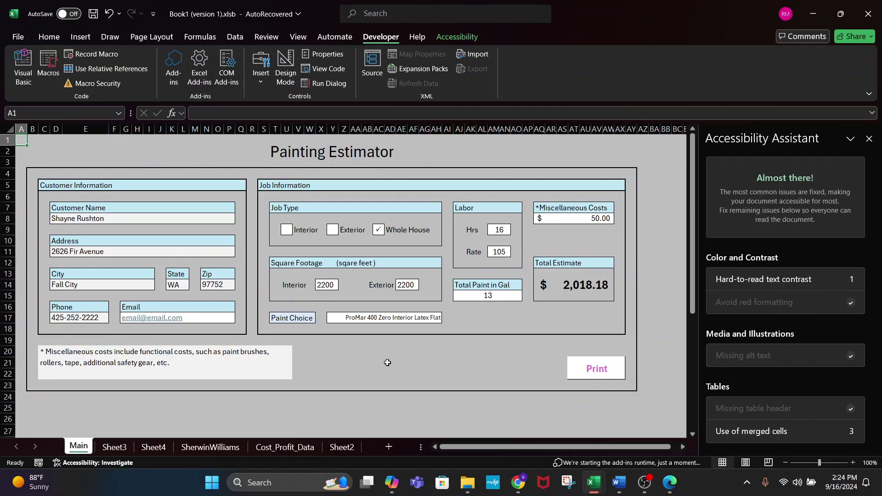
- Export the estimate PDF twice with the sheet's Print button, closing each PDF
{"action": "left_click", "coordinate": [571, 371]}
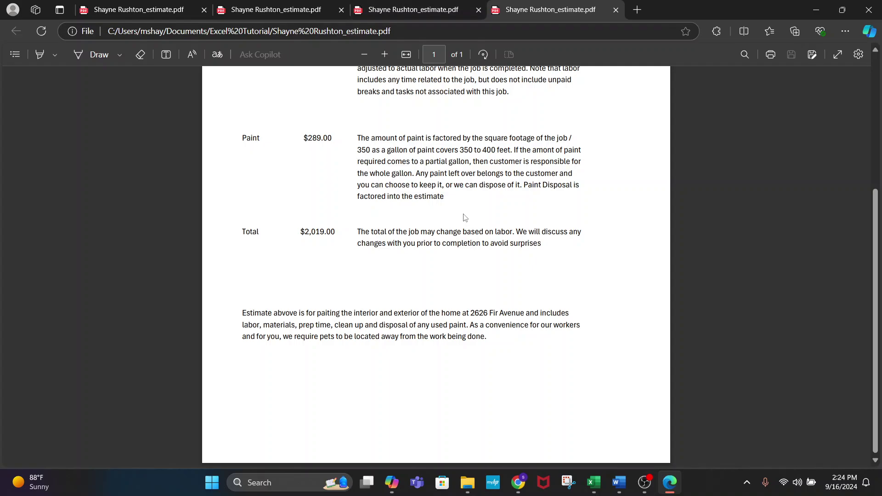
{"action": "left_click", "coordinate": [870, 12]}
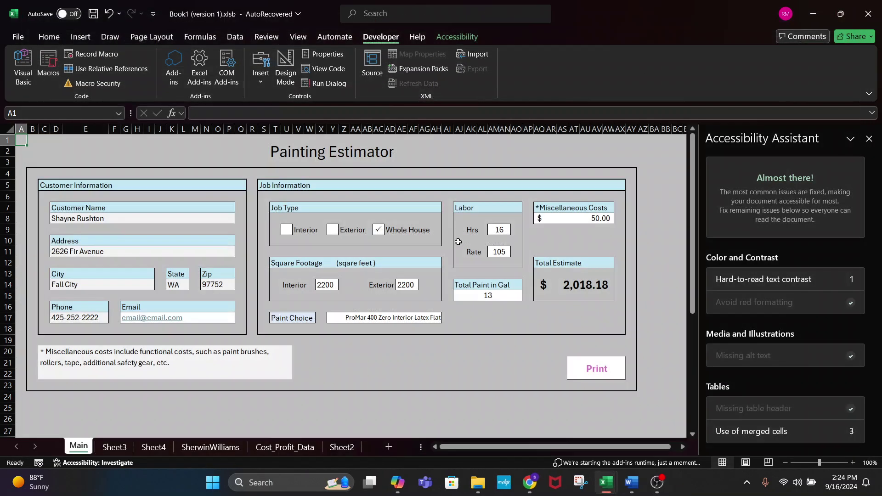
{"action": "left_click", "coordinate": [611, 367]}
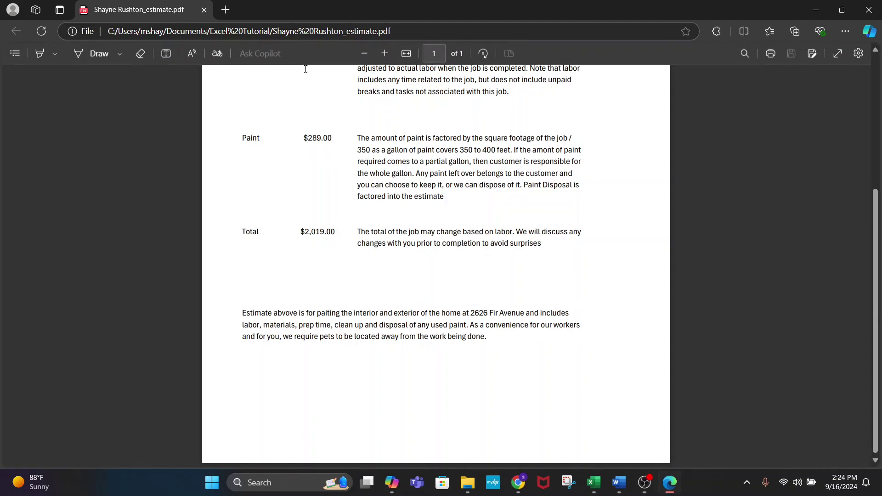
{"action": "left_click", "coordinate": [873, 8]}
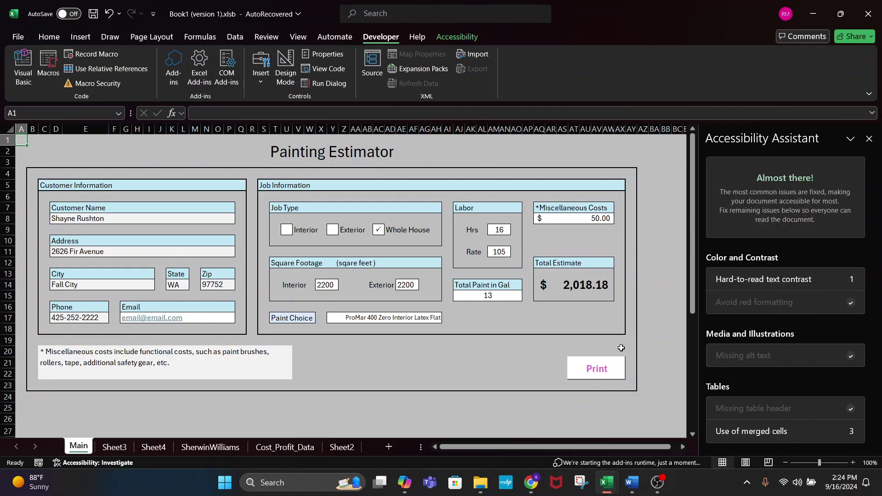
- Review Module1's printme macro in the VBA editor, then return to the Painting Estimator sheet
{"action": "mouse_move", "coordinate": [607, 476]}
{"action": "left_click", "coordinate": [669, 426]}
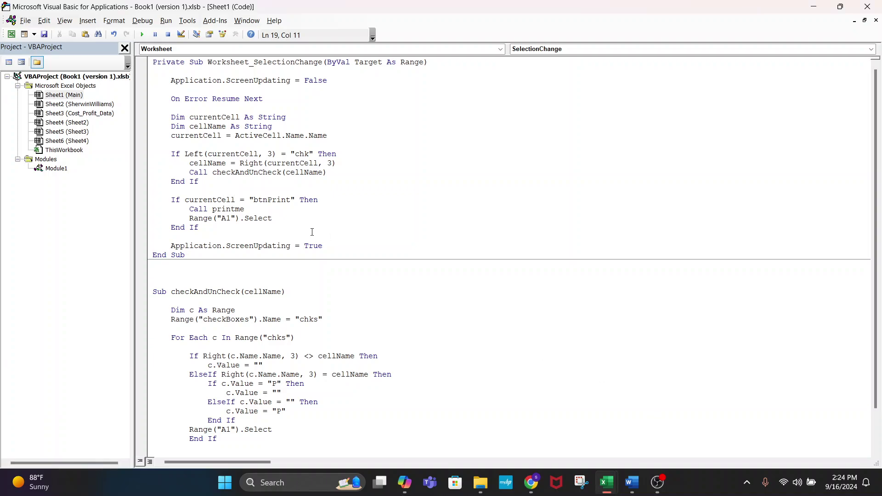
{"action": "scroll", "coordinate": [312, 232], "scroll_direction": "down", "scroll_amount": 2}
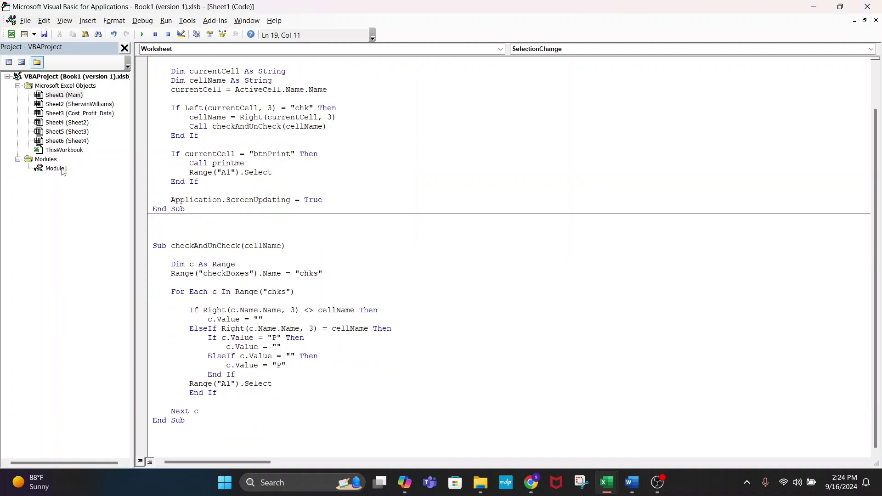
{"action": "double_click", "coordinate": [62, 169]}
{"action": "left_click", "coordinate": [344, 236]}
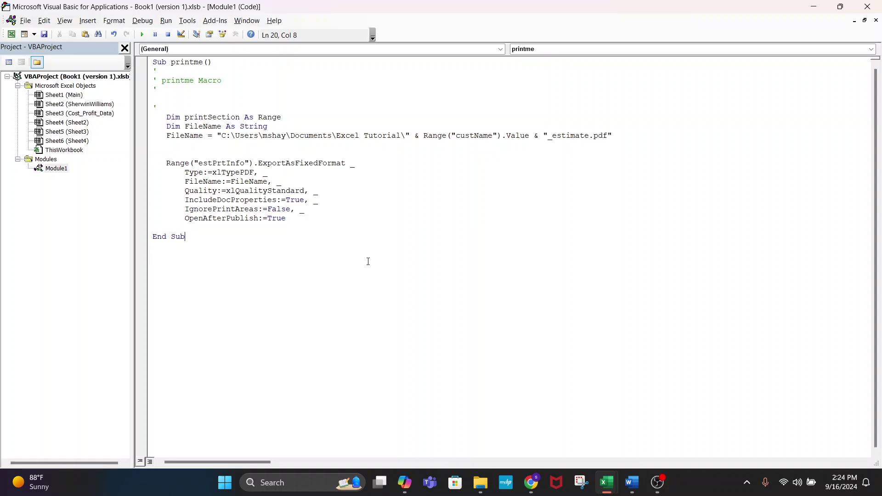
{"action": "key", "text": "alt+F11"}
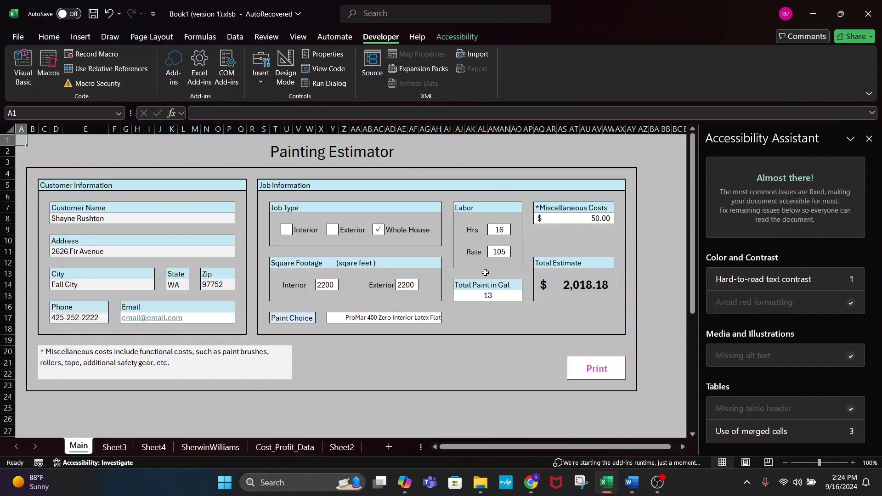
{"action": "left_click", "coordinate": [450, 385]}
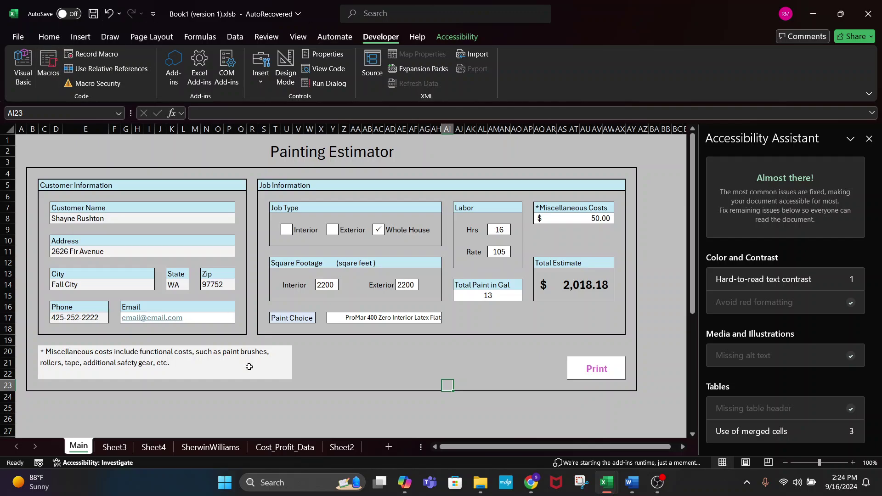
- On Sheet4, select B2 and start recording a macro named listItems
{"action": "left_click", "coordinate": [153, 447]}
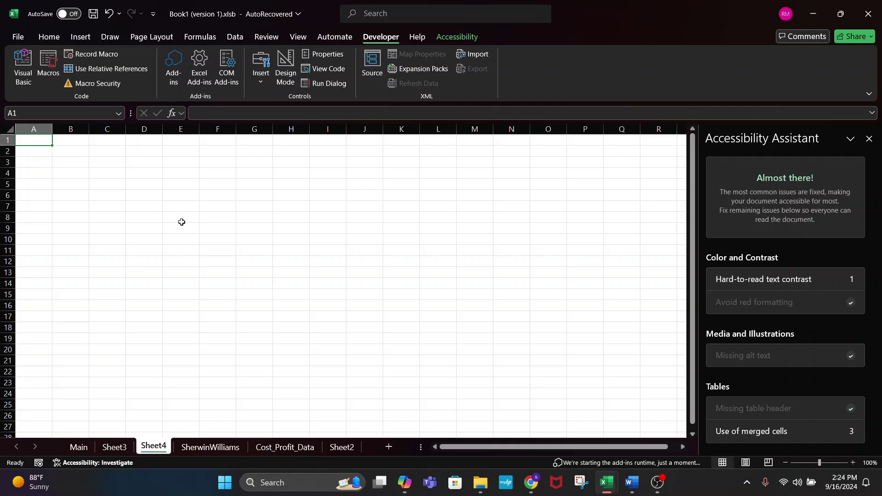
{"action": "left_click", "coordinate": [54, 153]}
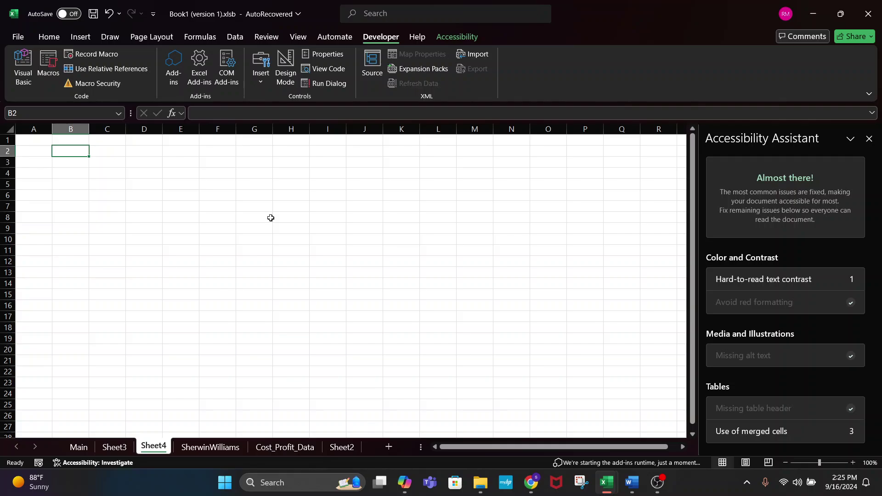
{"action": "left_click", "coordinate": [95, 54]}
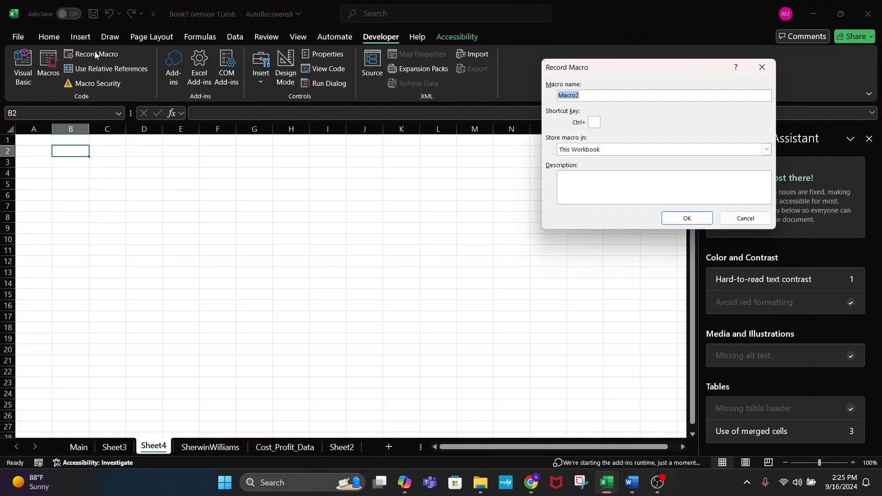
{"action": "type", "text": "listItems"}
{"action": "left_click", "coordinate": [689, 218]}
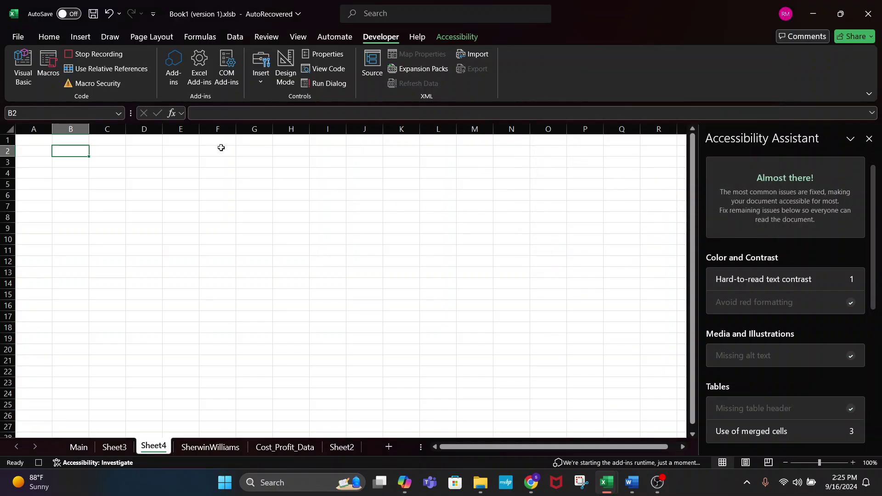
- Enter the numbers 1 through 5 down B2:B6
{"action": "type", "text": "1"}
{"action": "key", "text": "Return"}
{"action": "type", "text": "2"}
{"action": "key", "text": "Return"}
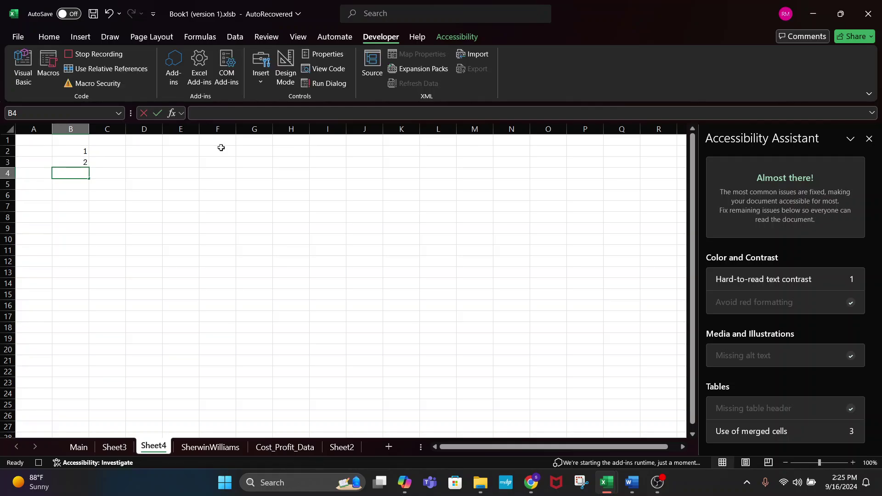
{"action": "type", "text": "3"}
{"action": "key", "text": "Return"}
{"action": "type", "text": "4"}
{"action": "key", "text": "Return"}
{"action": "type", "text": "5"}
{"action": "key", "text": "Return"}
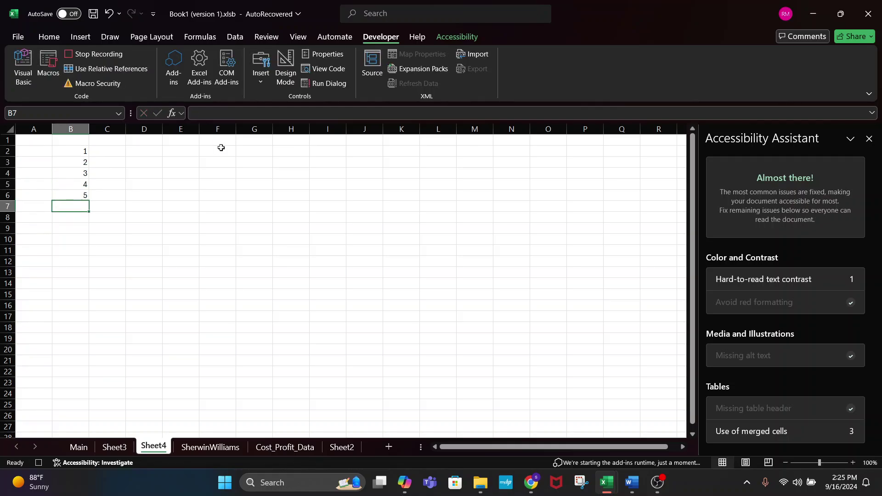
- Enter Apple, Oranges, Blueberries, Merlot and carrot down C2:C6
{"action": "left_click", "coordinate": [113, 152]}
{"action": "type", "text": "Apple"}
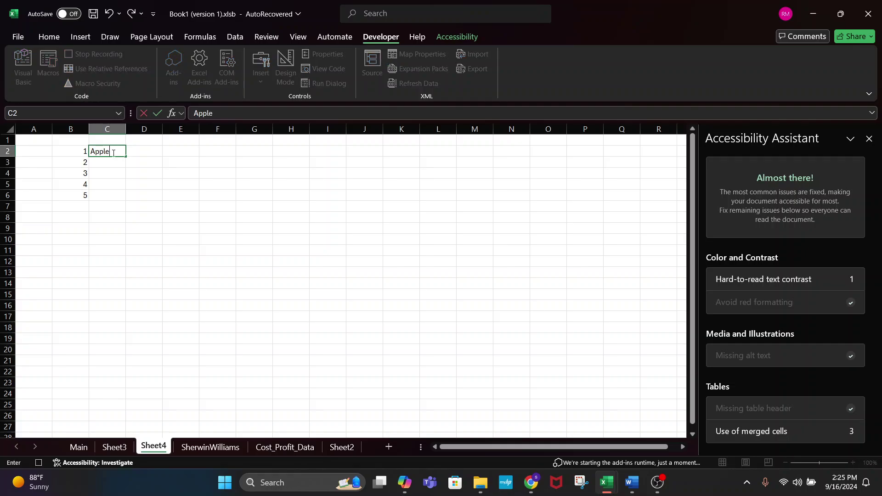
{"action": "key", "text": "Return"}
{"action": "type", "text": "Oranges"}
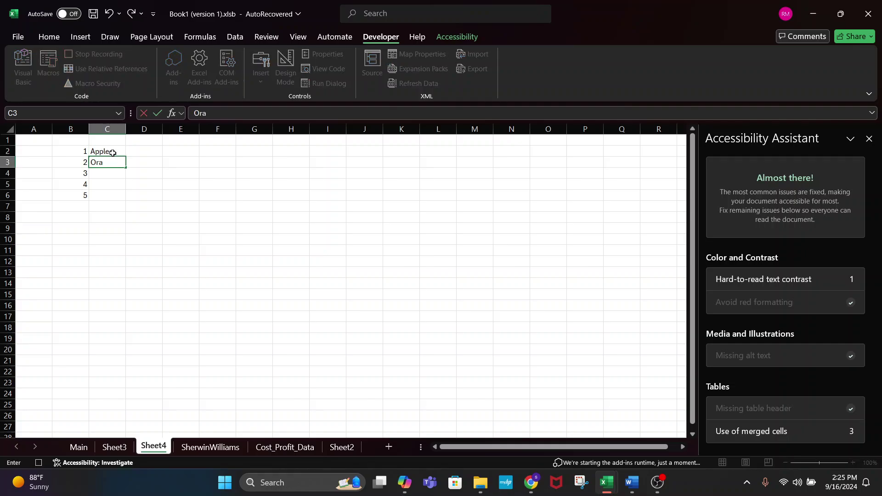
{"action": "key", "text": "Return"}
{"action": "type", "text": "Blueber"}
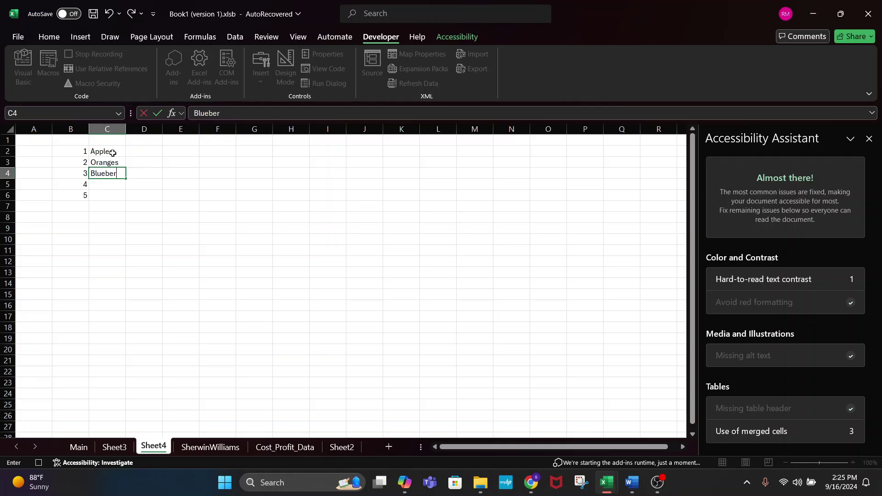
{"action": "type", "text": "ries"}
{"action": "key", "text": "Return"}
{"action": "type", "text": "Merlot"}
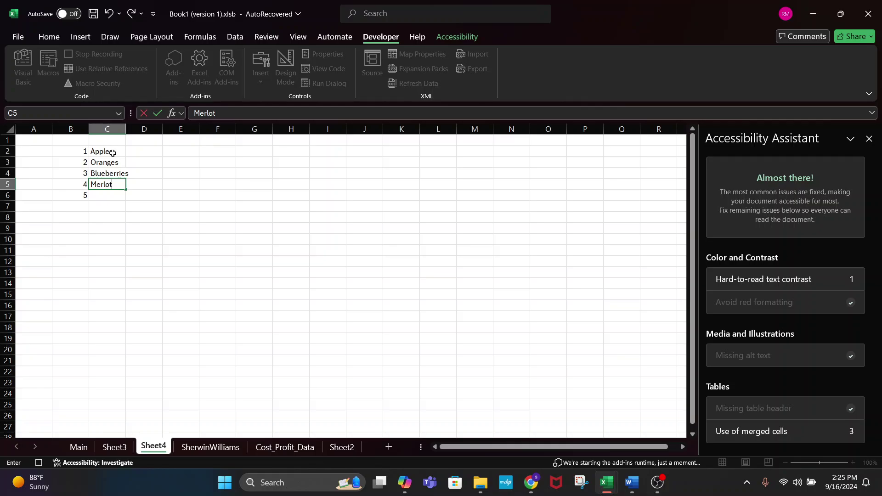
{"action": "key", "text": "Return"}
{"action": "left_click", "coordinate": [113, 153]}
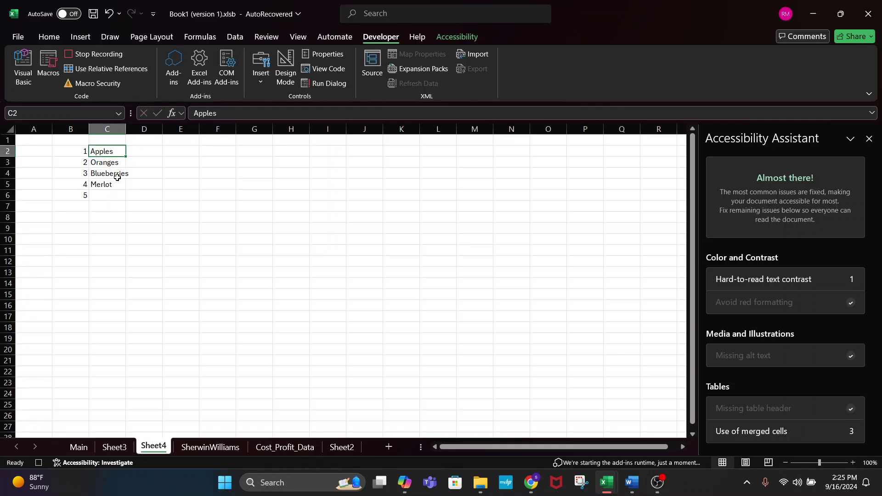
{"action": "left_click", "coordinate": [114, 196]}
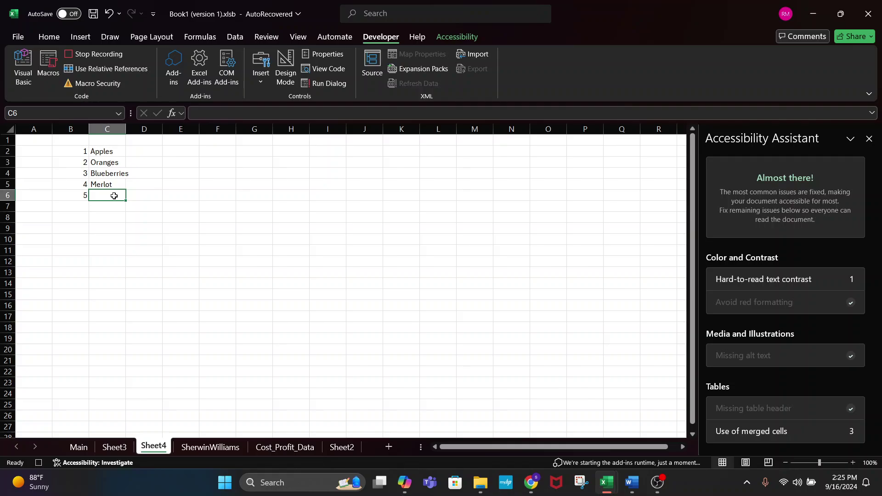
{"action": "type", "text": "carrots"}
{"action": "key", "text": "Return"}
{"action": "left_click", "coordinate": [114, 195]}
- Stop the macro recording and clear the contents of B2:D8
{"action": "left_click", "coordinate": [102, 54]}
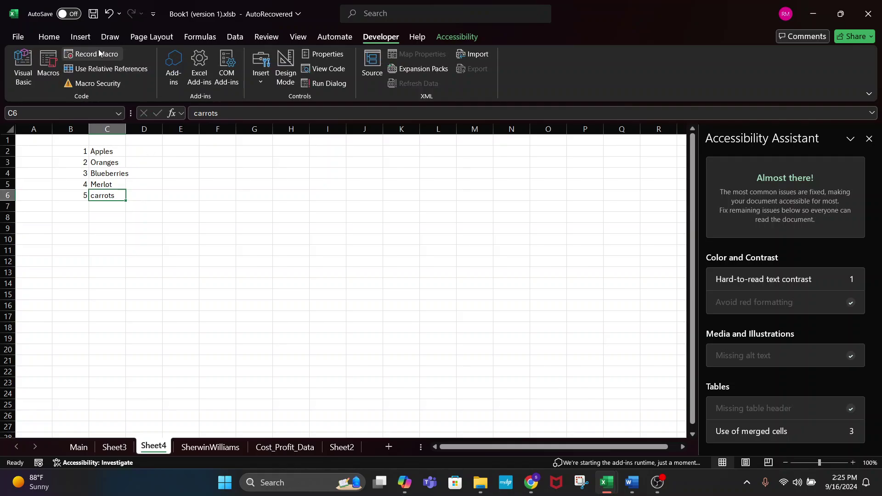
{"action": "left_click", "coordinate": [156, 228]}
{"action": "left_click_drag", "start_coordinate": [79, 149], "coordinate": [155, 224]}
{"action": "key", "text": "Delete"}
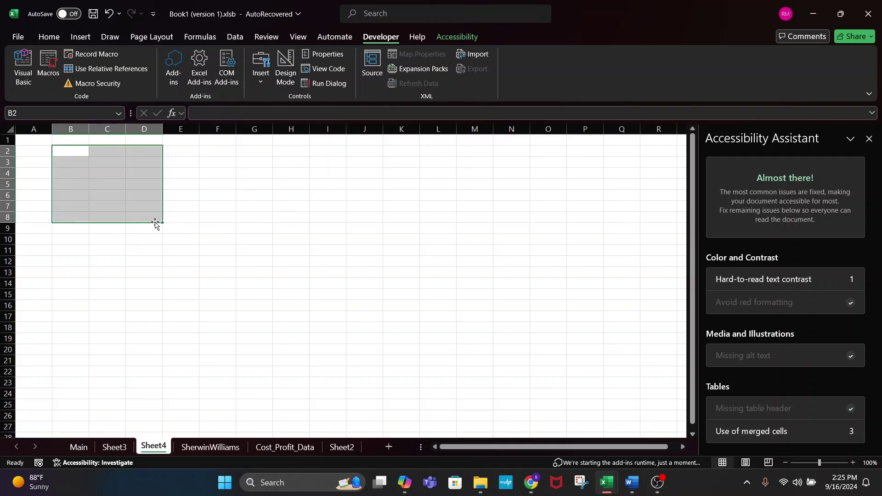
- Test-run listItems with F7 as the starting cell
{"action": "left_click", "coordinate": [228, 206]}
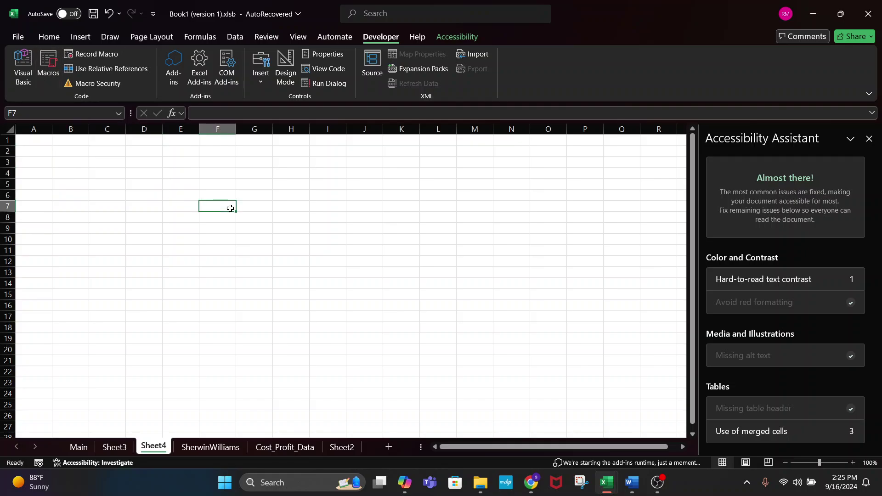
{"action": "left_click", "coordinate": [49, 65]}
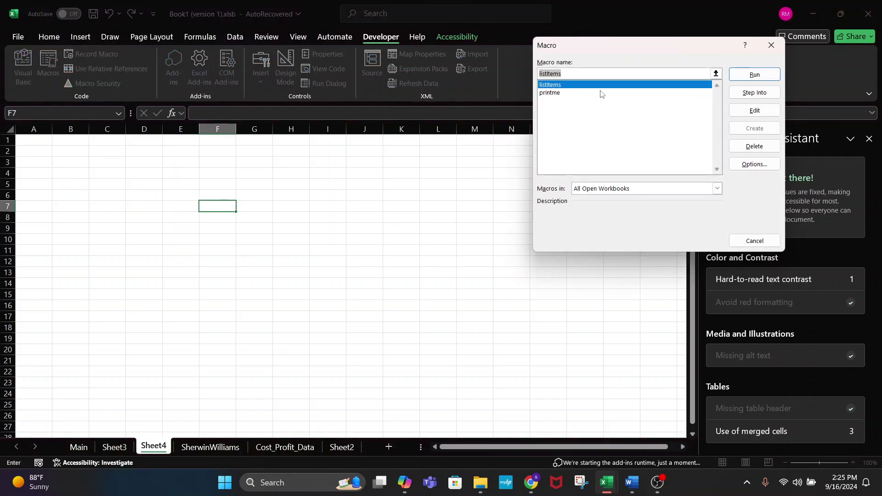
{"action": "left_click", "coordinate": [755, 75]}
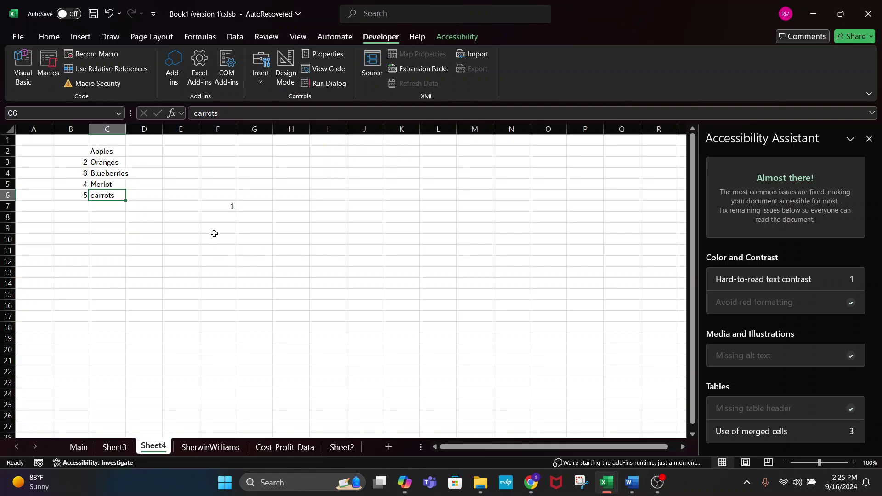
{"action": "left_click", "coordinate": [215, 208]}
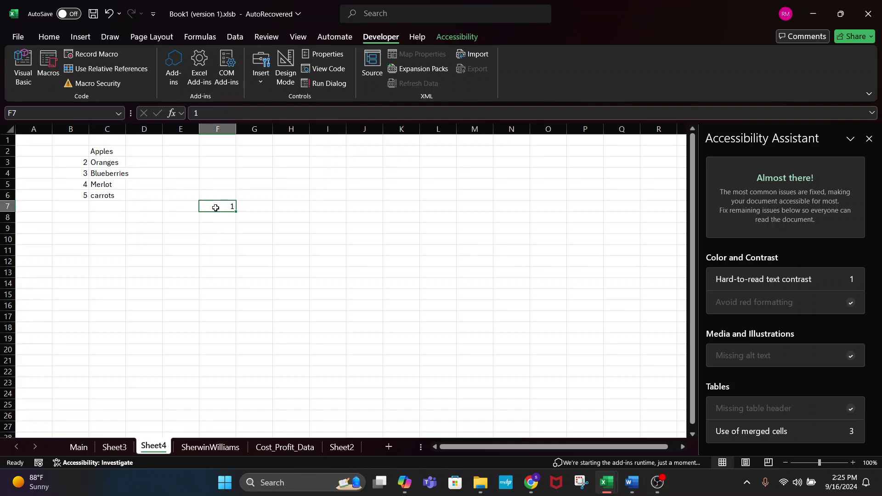
- Clear the stray list output from B2:C6
{"action": "left_click", "coordinate": [73, 148]}
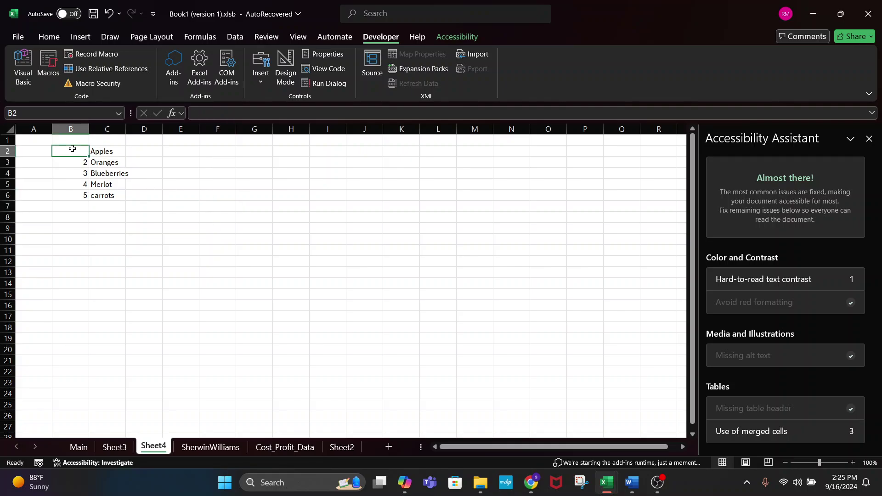
{"action": "type", "text": "1"}
{"action": "key", "text": "Return"}
{"action": "left_click_drag", "start_coordinate": [73, 148], "coordinate": [111, 184]}
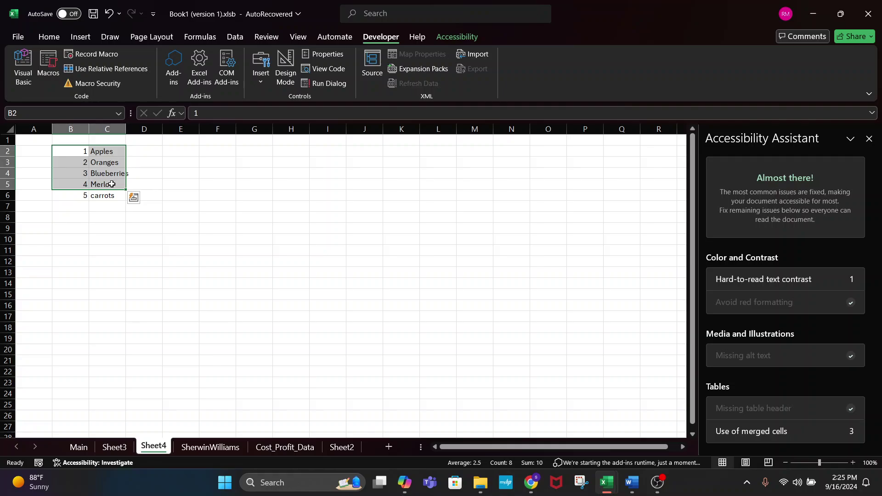
{"action": "key", "text": "Delete"}
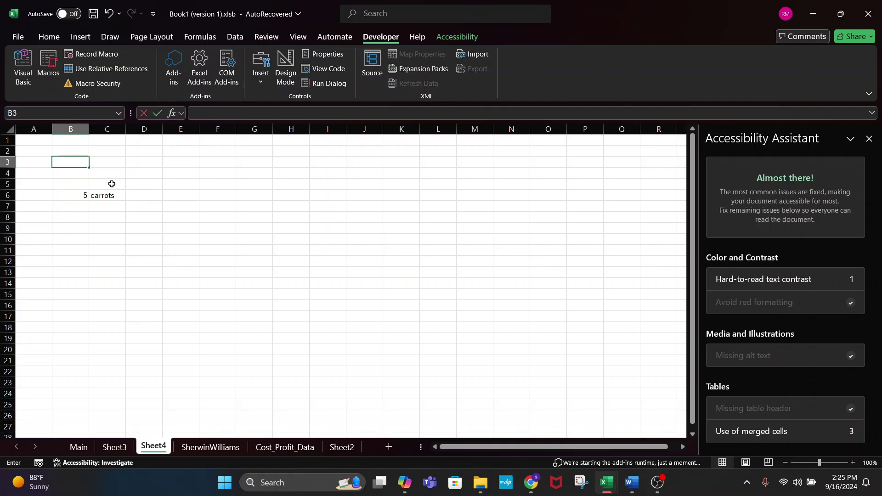
{"action": "left_click", "coordinate": [84, 194]}
{"action": "left_click_drag", "start_coordinate": [84, 195], "coordinate": [98, 193]}
{"action": "key", "text": "Delete"}
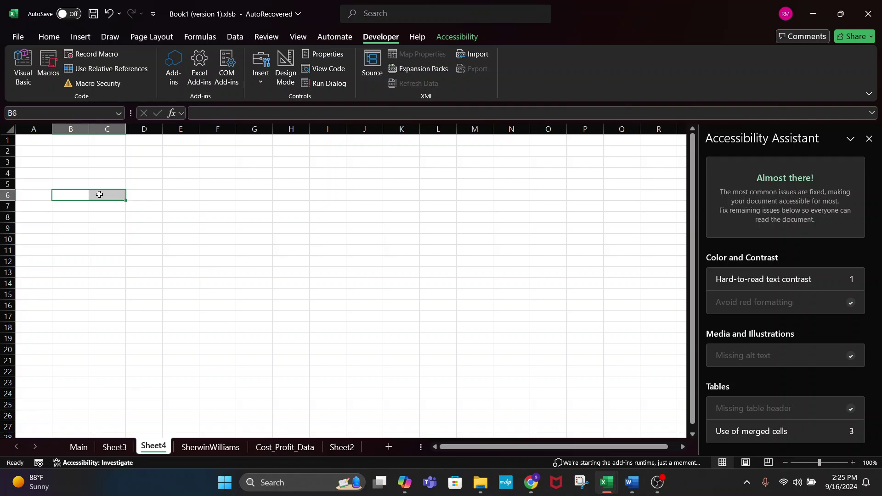
{"action": "left_click", "coordinate": [69, 141]}
- Run listItems again starting from B2
{"action": "left_click", "coordinate": [70, 148]}
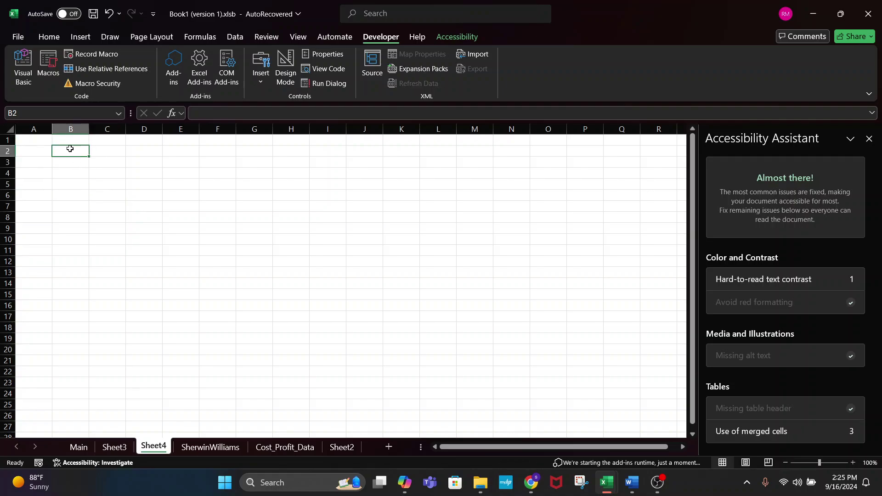
{"action": "left_click", "coordinate": [51, 66]}
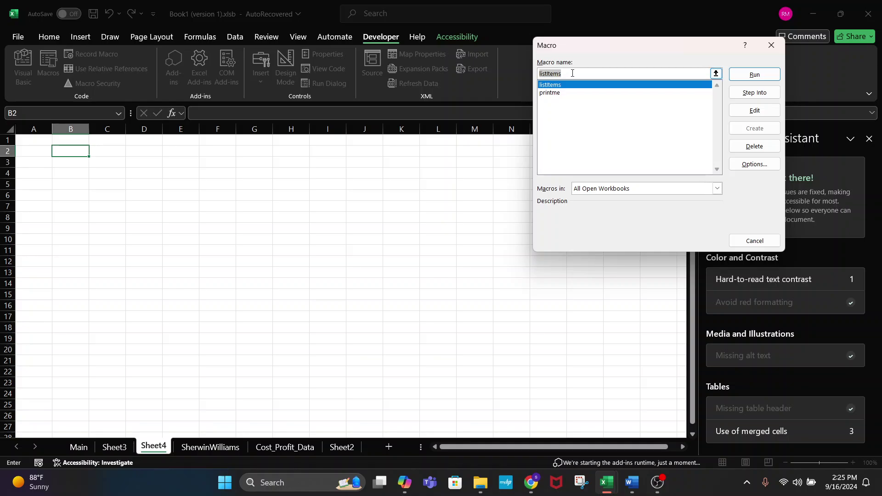
{"action": "left_click", "coordinate": [740, 78]}
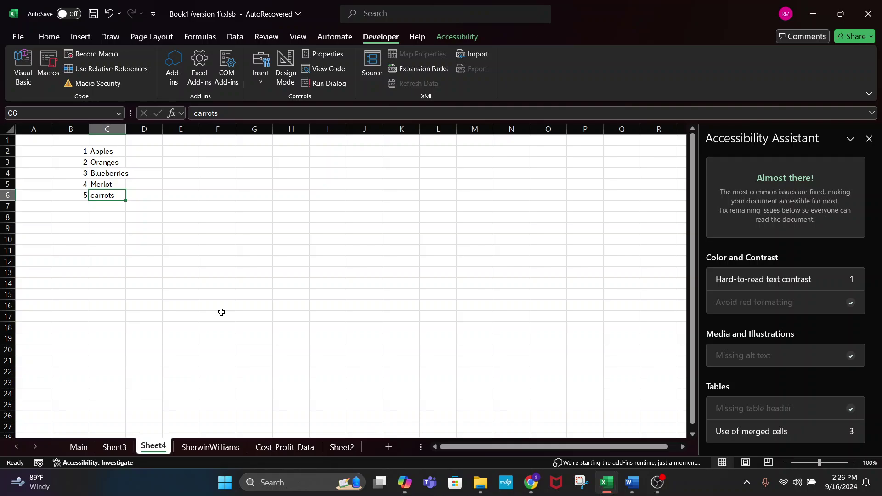
- Add an indented Application.ScreenUpdating = False line at the top of listItems
{"action": "mouse_move", "coordinate": [606, 482]}
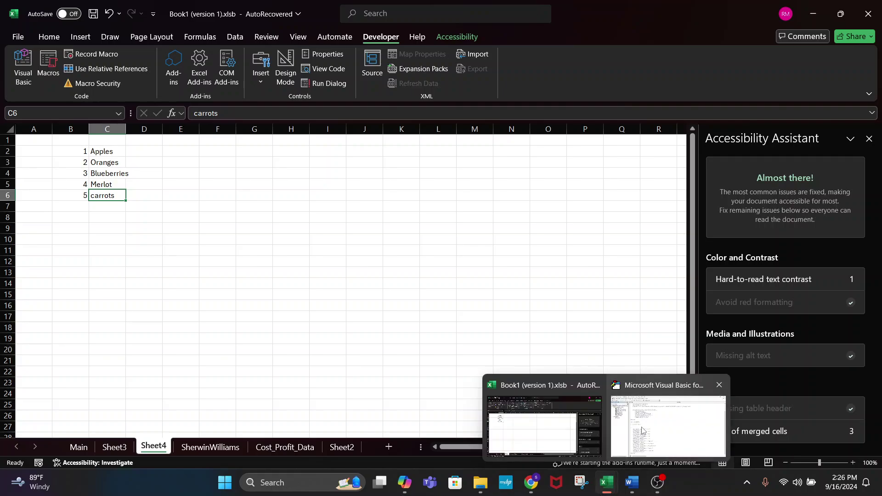
{"action": "left_click", "coordinate": [641, 430]}
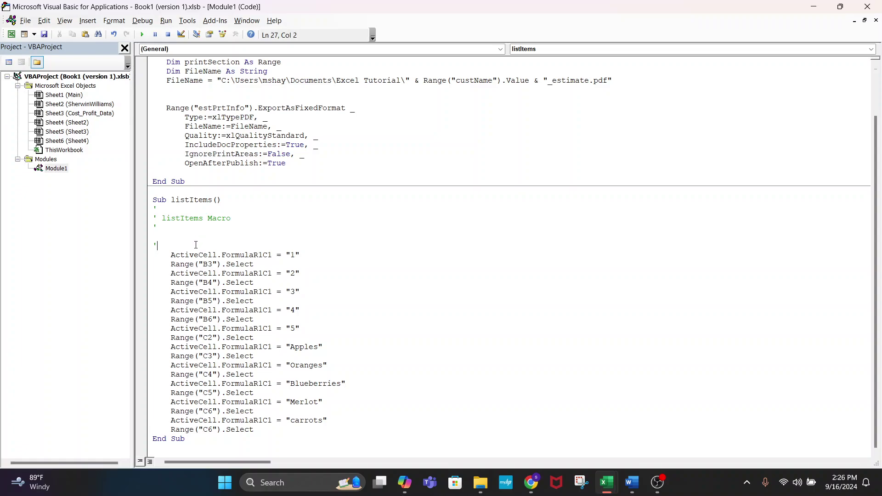
{"action": "key", "text": "Return"}
{"action": "key", "text": "Return"}
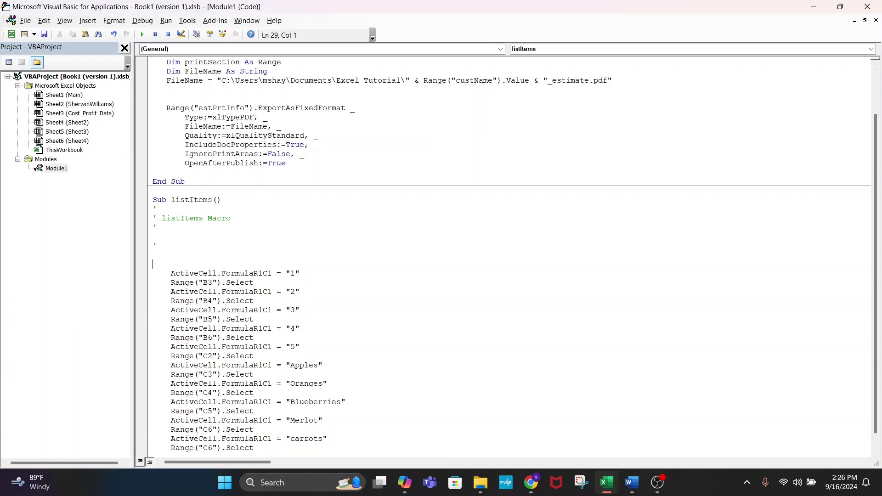
{"action": "type", "text": "Application.ScreenUpdating = False"}
{"action": "key", "text": "BackSpace"}
{"action": "key", "text": "BackSpace"}
{"action": "key", "text": "BackSpace"}
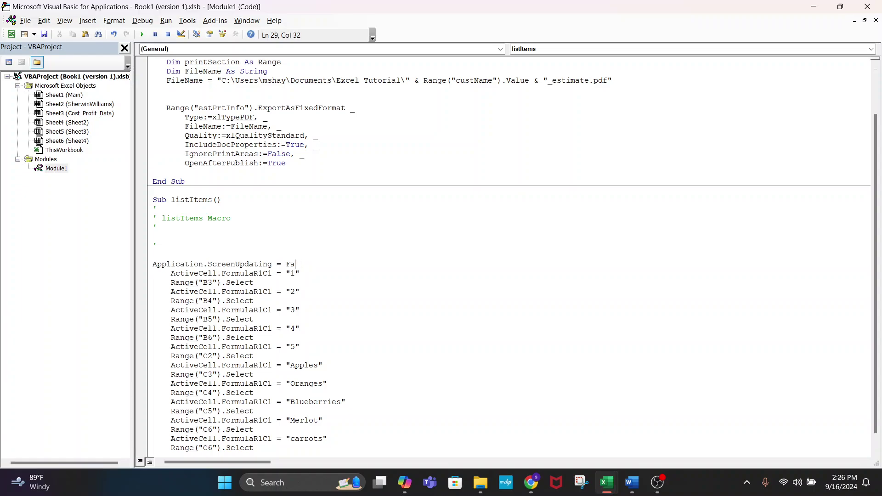
{"action": "type", "text": "lse"}
{"action": "left_click", "coordinate": [146, 265]}
{"action": "key", "text": "ctrl+c"}
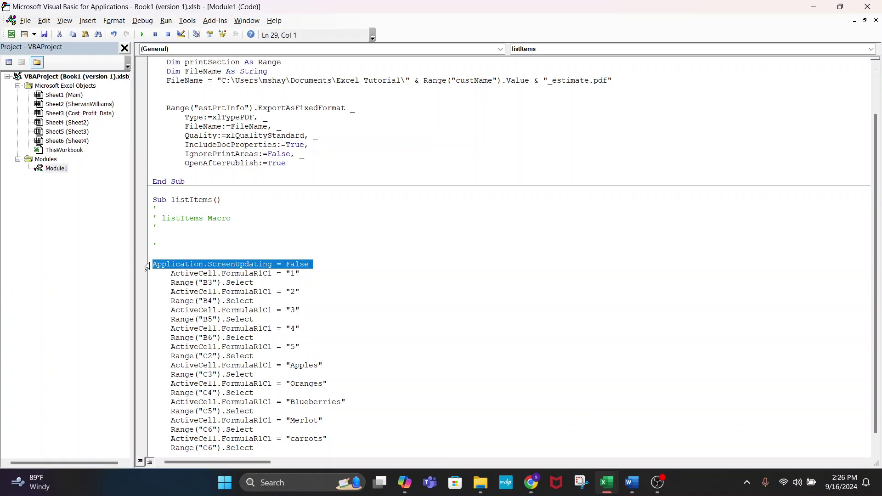
{"action": "left_click", "coordinate": [156, 266]}
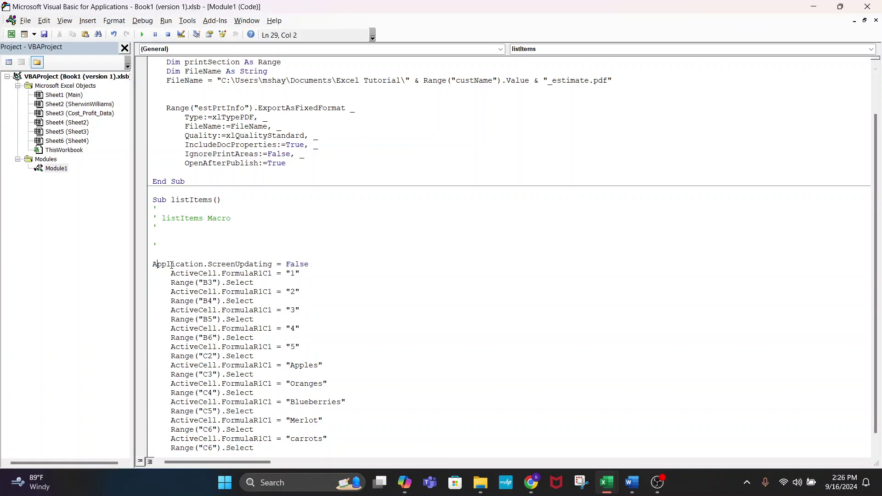
{"action": "key", "text": "Tab"}
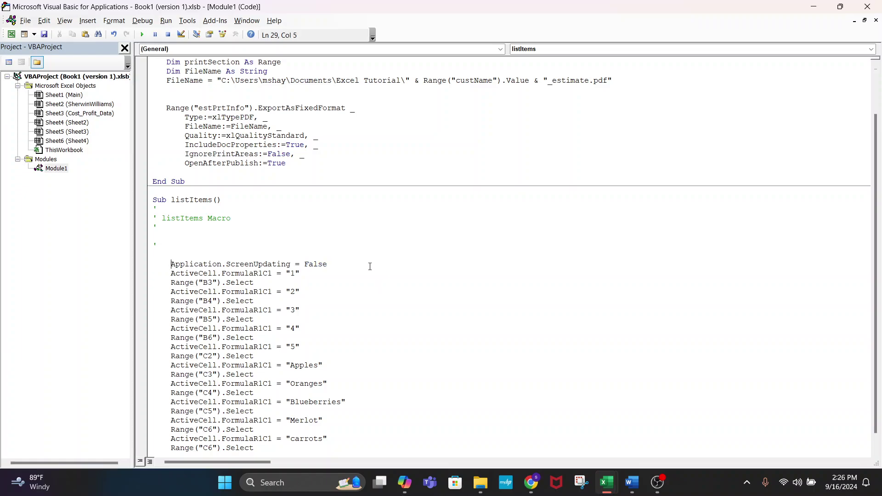
{"action": "left_click", "coordinate": [369, 267]}
{"action": "key", "text": "Return"}
- Paste the line again before End Sub and change it to True
{"action": "scroll", "coordinate": [377, 319], "scroll_direction": "down", "scroll_amount": 1}
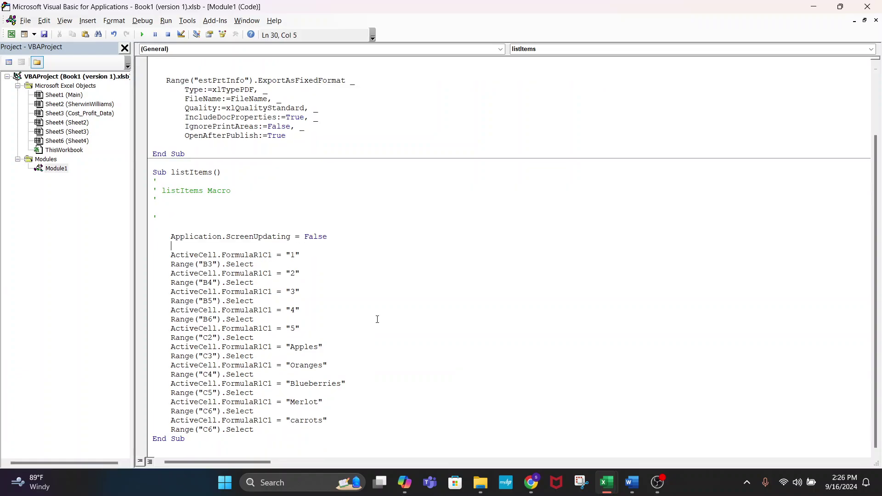
{"action": "left_click", "coordinate": [291, 426]}
{"action": "key", "text": "Return"}
{"action": "key", "text": "Return"}
{"action": "key", "text": "ctrl+v"}
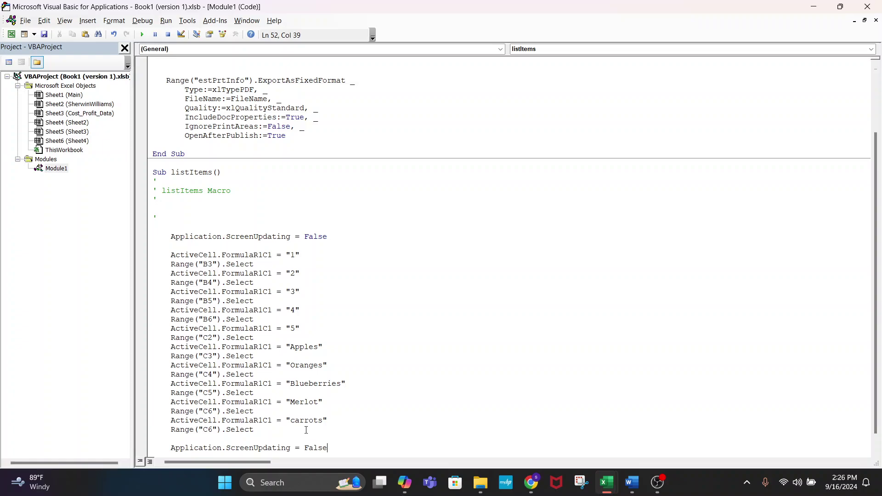
{"action": "left_click", "coordinate": [170, 430]}
{"action": "key", "text": "Tab"}
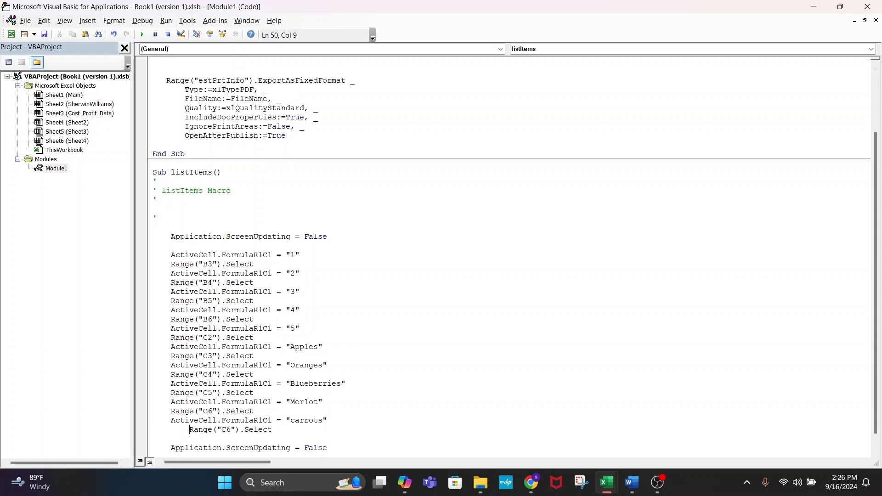
{"action": "key", "text": "shift+Tab"}
{"action": "double_click", "coordinate": [319, 449]}
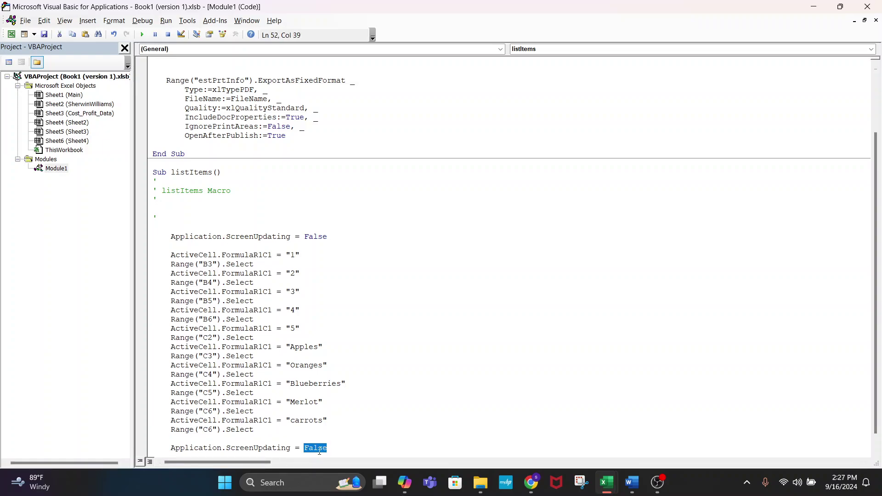
{"action": "type", "text": "True"}
- Back in Excel, clear the list and rerun listItems from B2
{"action": "left_click", "coordinate": [415, 422]}
{"action": "key", "text": "alt+F11"}
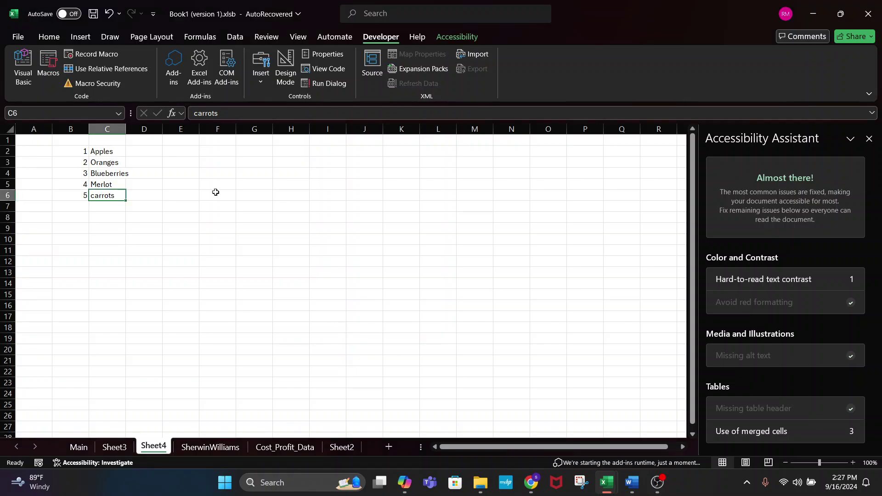
{"action": "left_click_drag", "start_coordinate": [80, 150], "coordinate": [125, 217]}
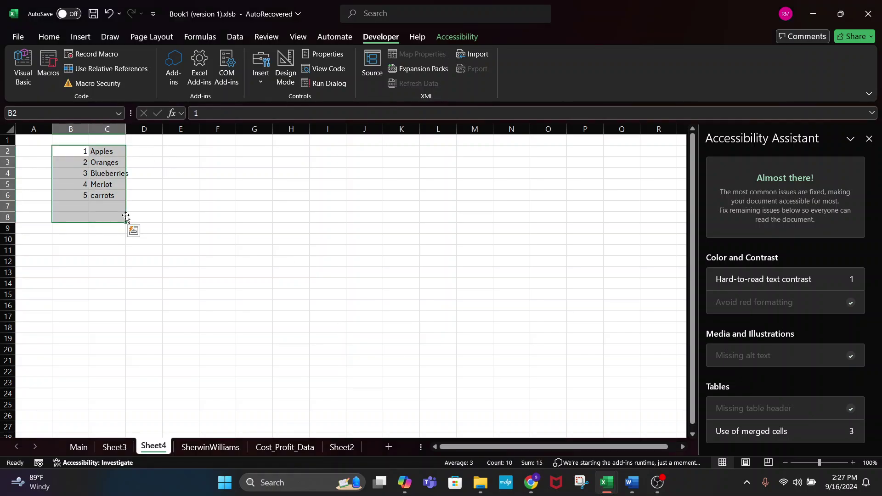
{"action": "key", "text": "Delete"}
{"action": "left_click", "coordinate": [78, 156]}
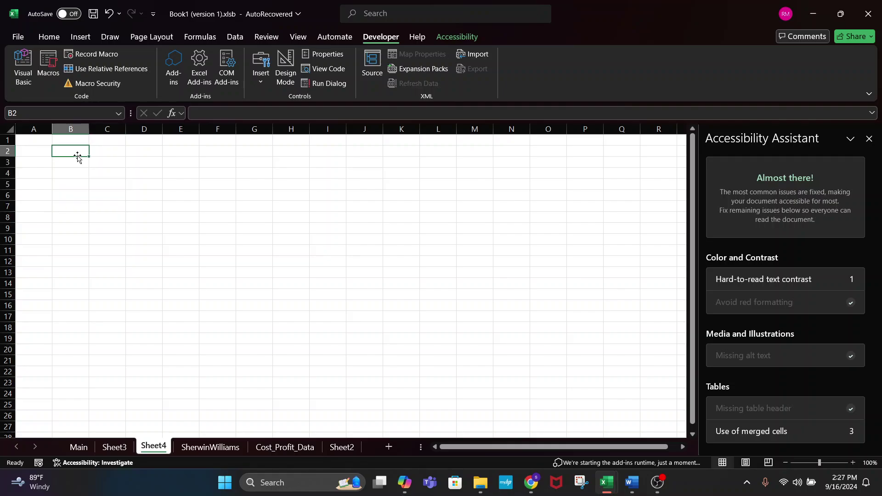
{"action": "left_click", "coordinate": [51, 80]}
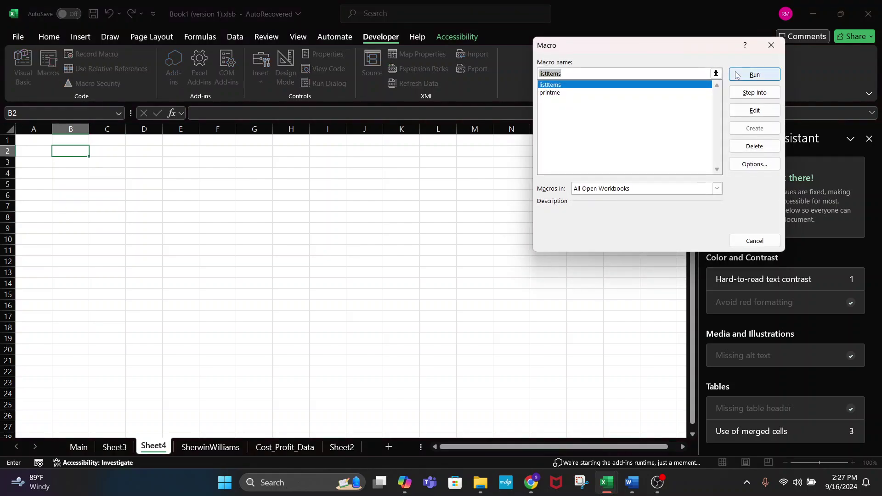
{"action": "left_click", "coordinate": [754, 73]}
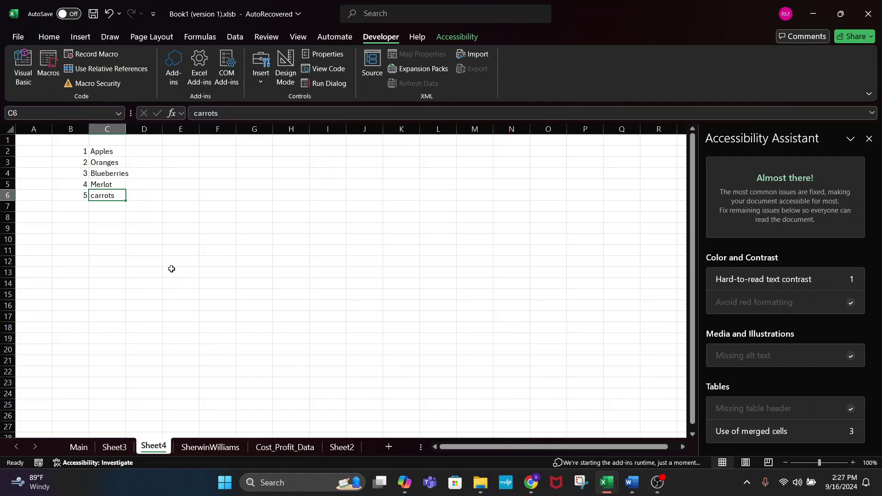
- Select the filled list B2:C6 and delete its contents
{"action": "left_click_drag", "start_coordinate": [75, 150], "coordinate": [100, 195]}
{"action": "left_click", "coordinate": [183, 194]}
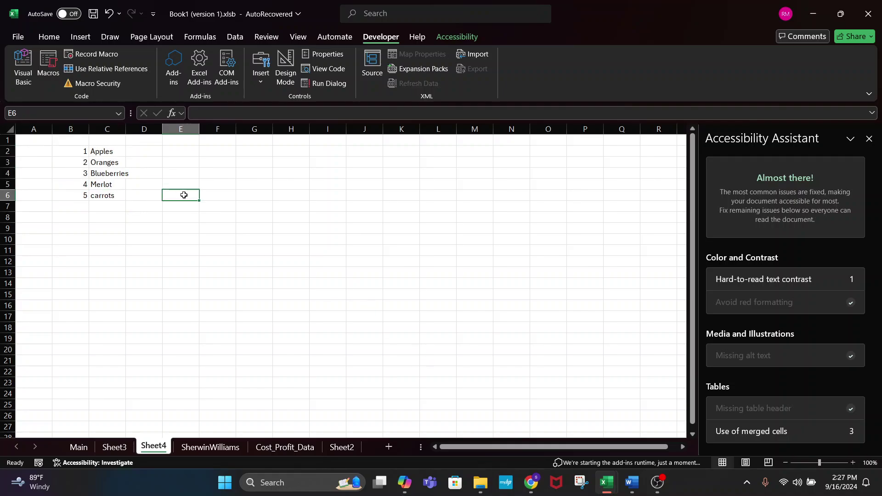
{"action": "left_click_drag", "start_coordinate": [82, 153], "coordinate": [109, 194]}
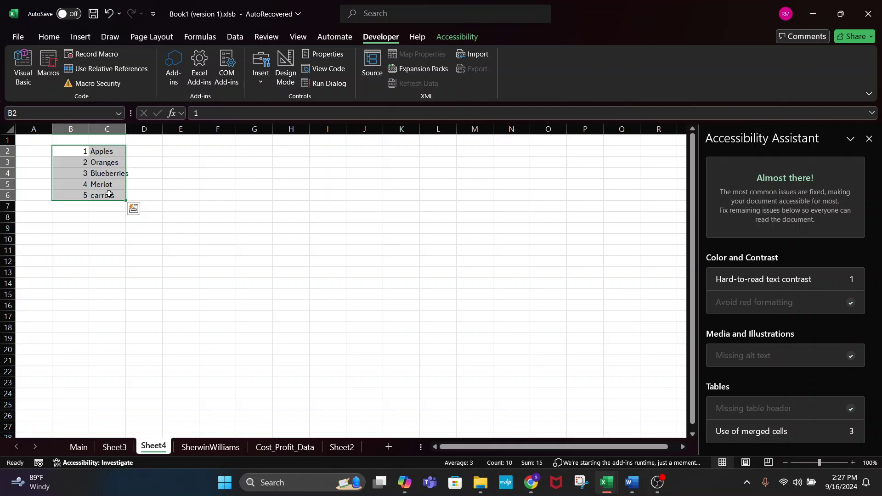
{"action": "key", "text": "Delete"}
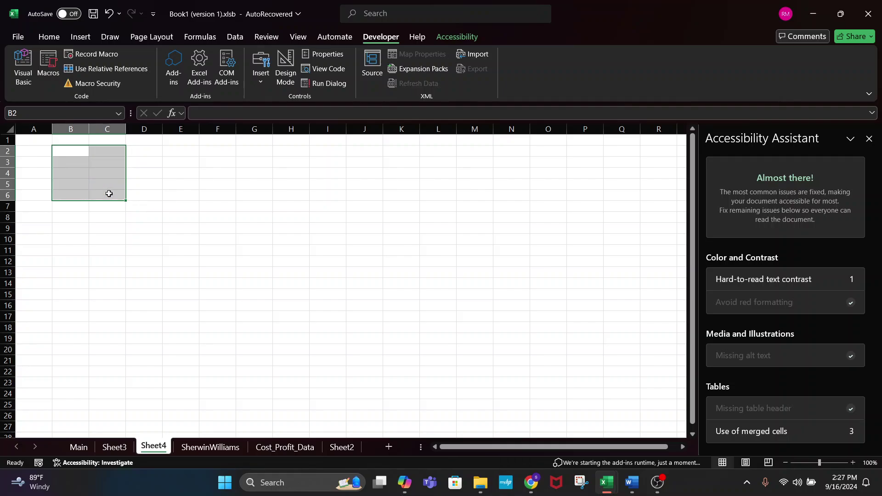
{"action": "left_click", "coordinate": [133, 205]}
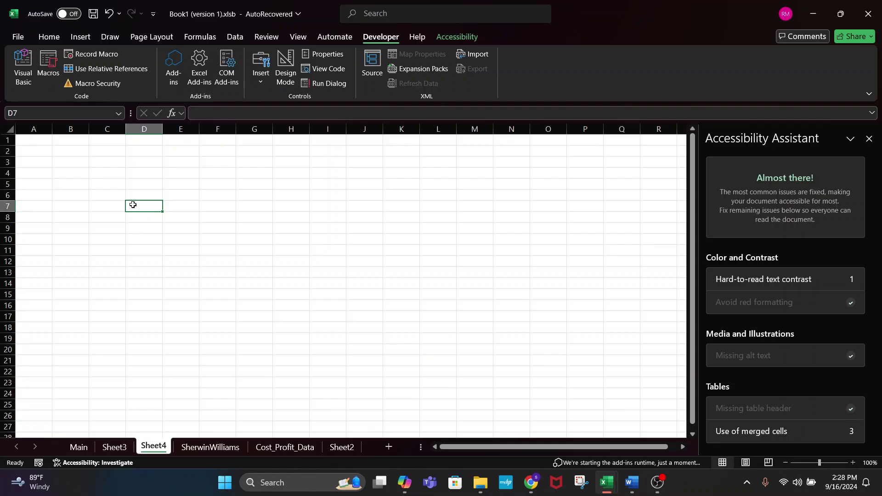
- Export the estimate from the Main sheet and scroll the PDF: Labor $1680, Paint $289.00, Total $2,019.00
{"action": "left_click", "coordinate": [278, 193]}
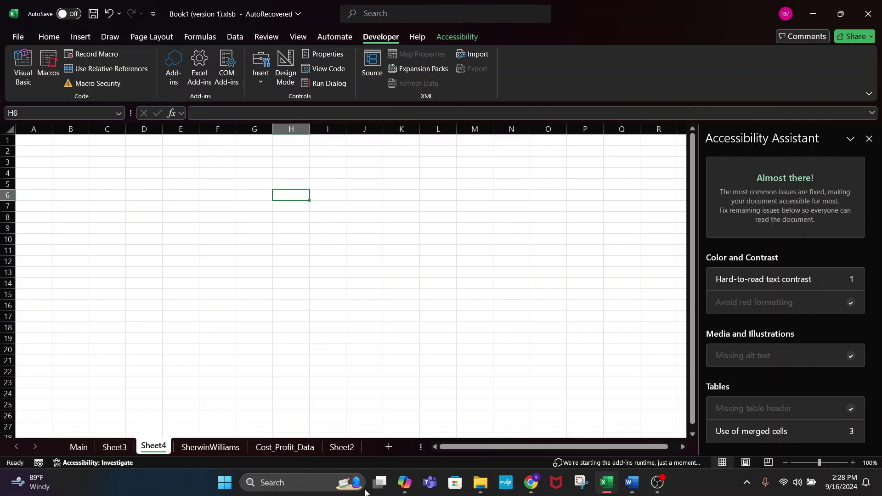
{"action": "left_click", "coordinate": [76, 448]}
{"action": "left_click", "coordinate": [423, 374]}
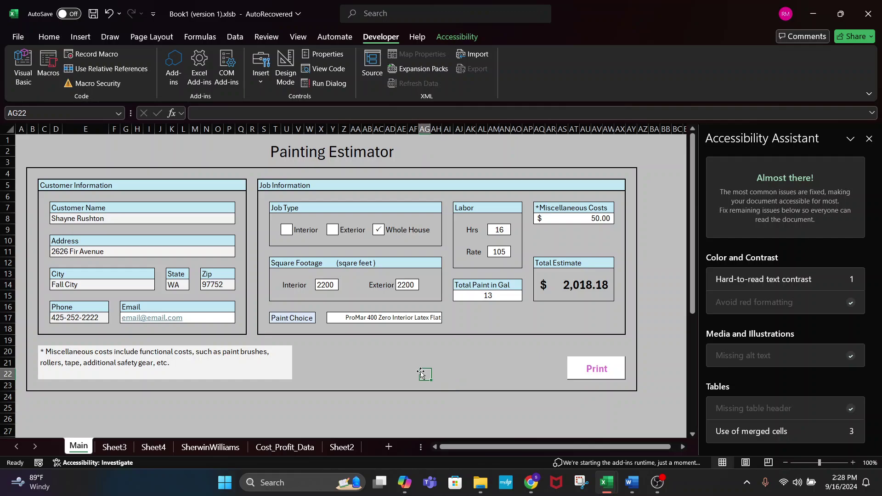
{"action": "left_click", "coordinate": [598, 364]}
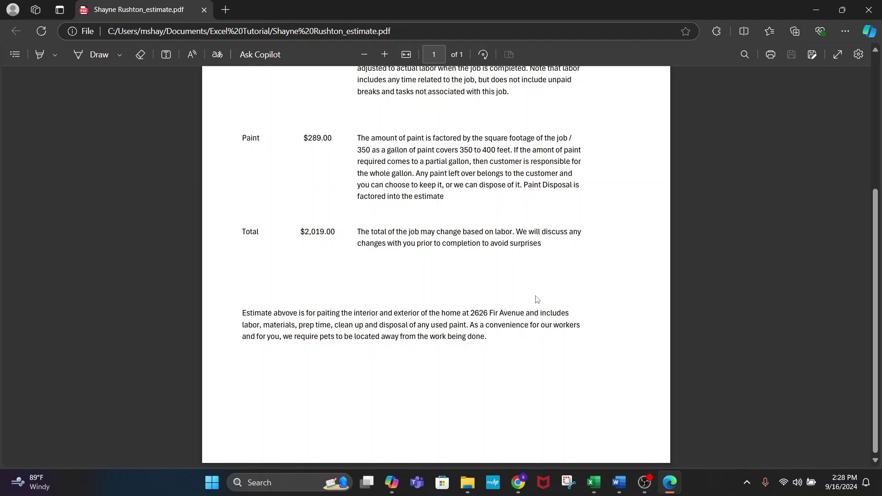
{"action": "scroll", "coordinate": [500, 274], "scroll_direction": "up", "scroll_amount": 5}
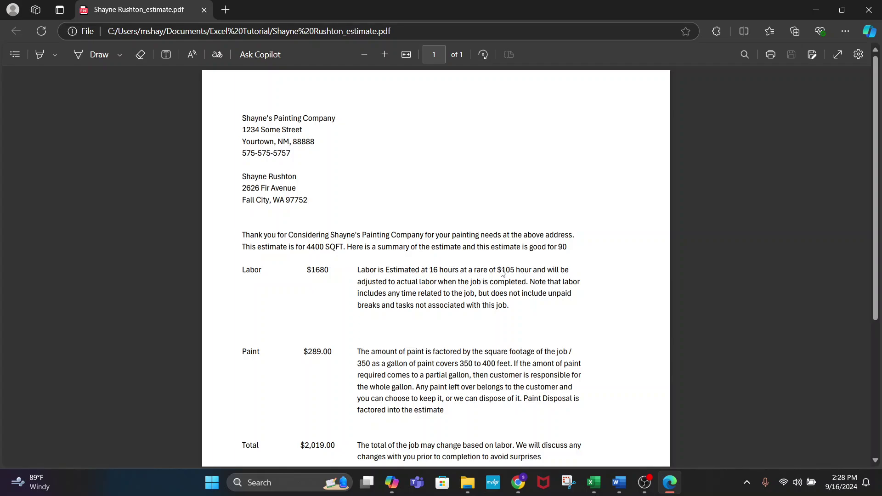
{"action": "scroll", "coordinate": [501, 272], "scroll_direction": "down", "scroll_amount": 5}
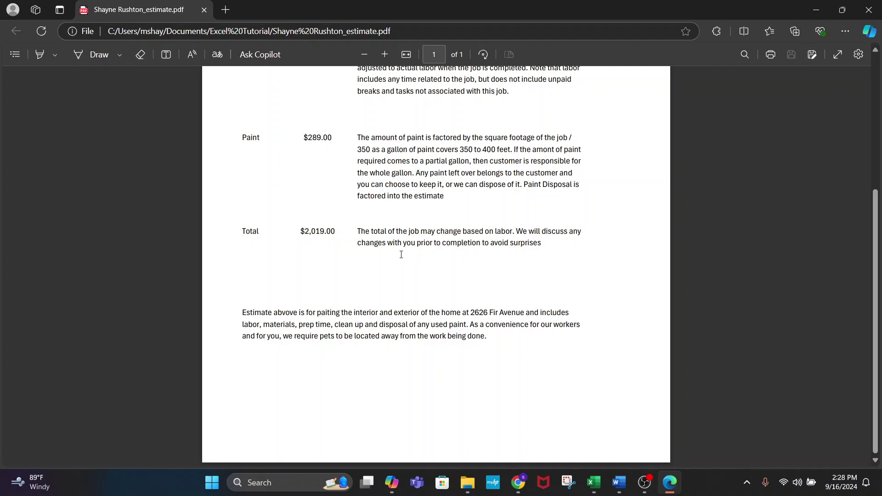
{"action": "scroll", "coordinate": [401, 255], "scroll_direction": "up", "scroll_amount": 5}
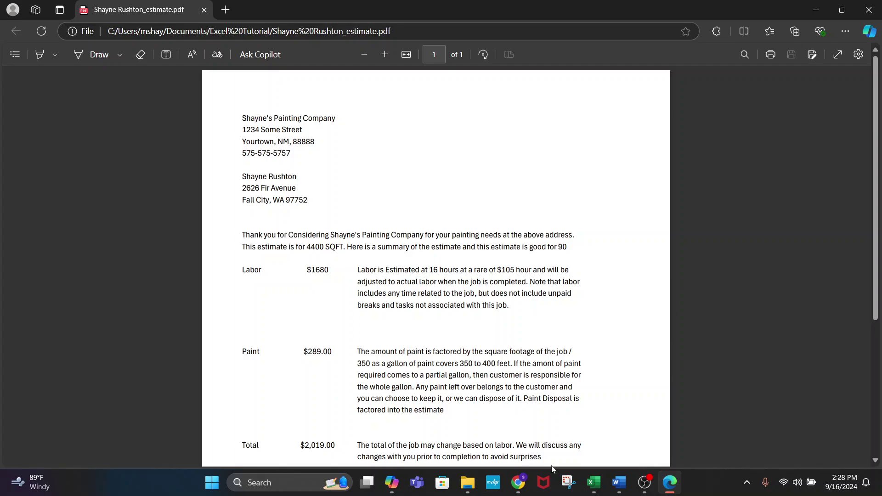
- On Sheet2, give the header cells B2:D2 a dark red fill
{"action": "mouse_move", "coordinate": [594, 482]}
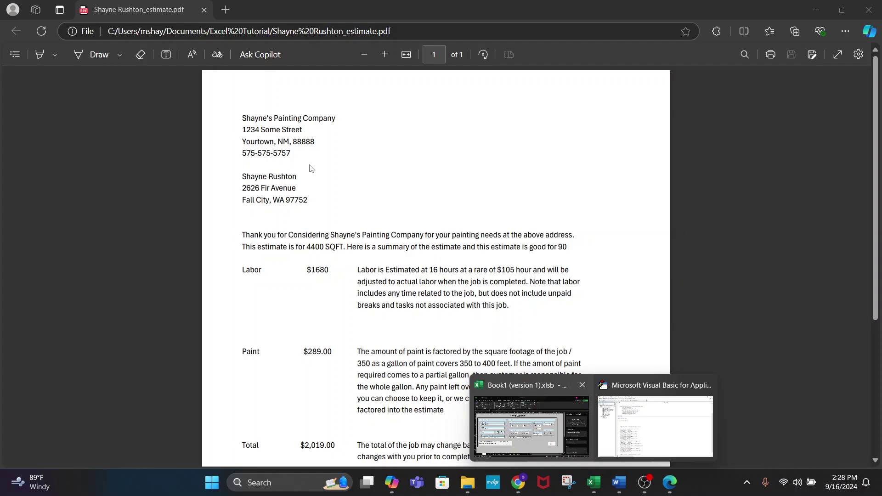
{"action": "left_click", "coordinate": [629, 407]}
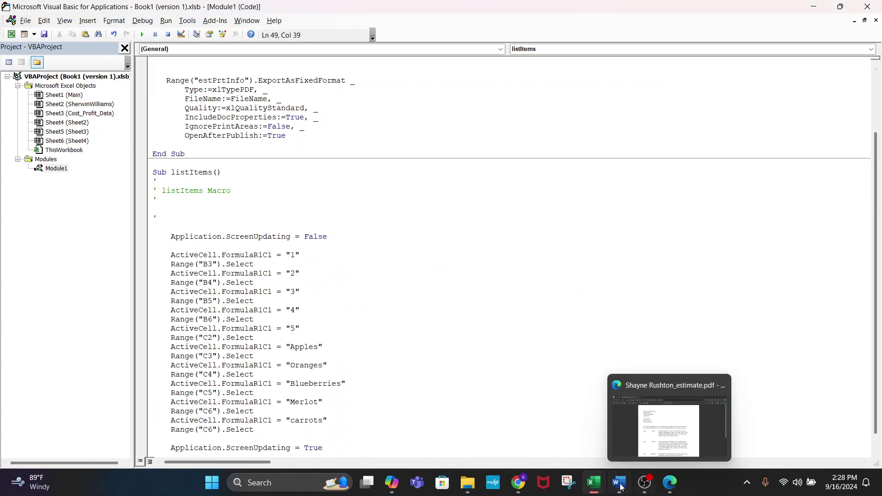
{"action": "mouse_move", "coordinate": [603, 486]}
{"action": "left_click", "coordinate": [531, 425]}
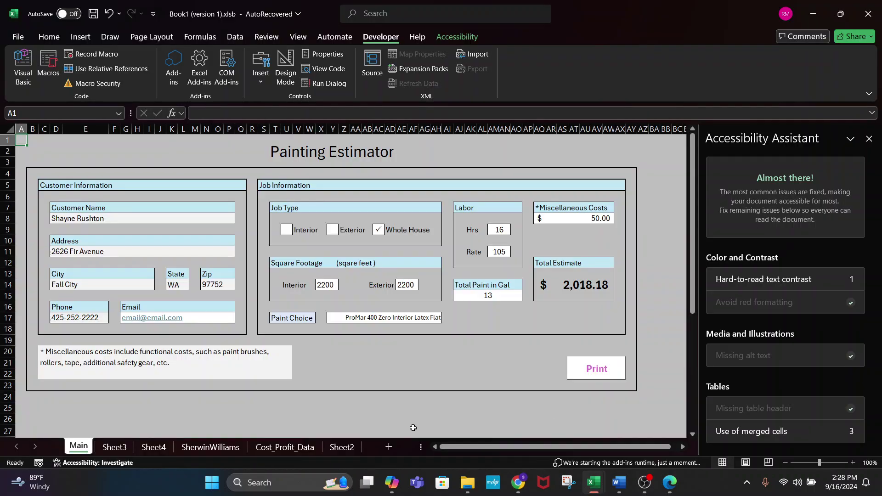
{"action": "left_click", "coordinate": [330, 450]}
{"action": "scroll", "coordinate": [147, 144], "scroll_direction": "up", "scroll_amount": 7}
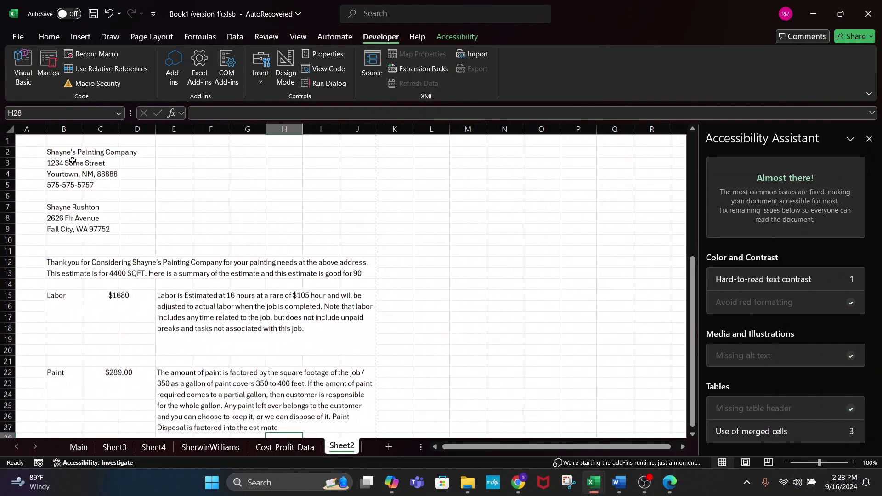
{"action": "left_click_drag", "start_coordinate": [59, 149], "coordinate": [127, 150]}
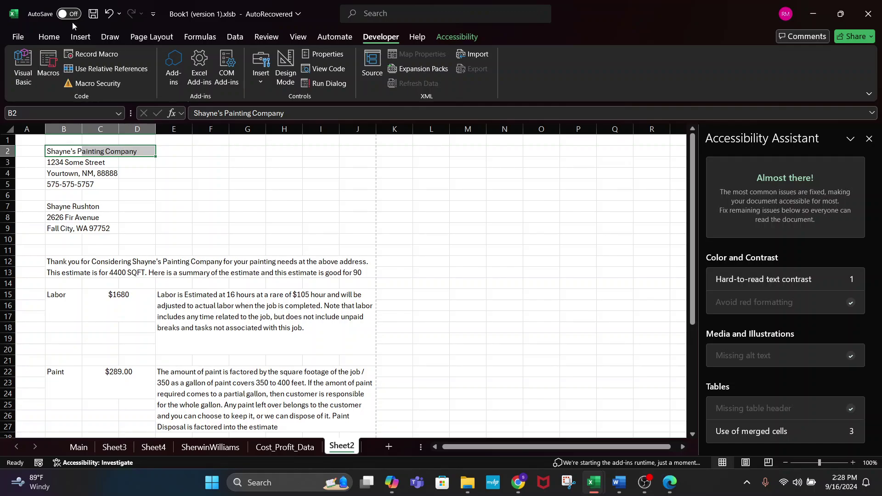
{"action": "left_click", "coordinate": [49, 37]}
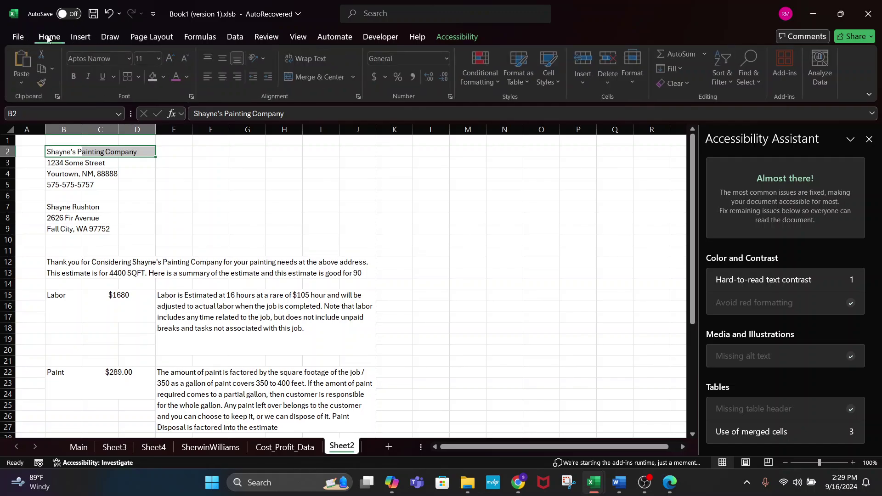
{"action": "left_click", "coordinate": [165, 76]}
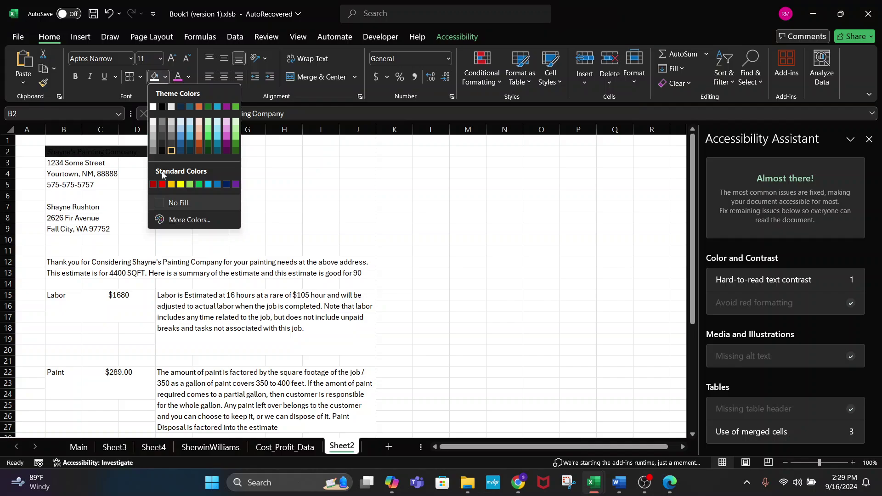
{"action": "left_click", "coordinate": [154, 184]}
{"action": "left_click", "coordinate": [287, 208]}
- Make the header text white and try an orange fill on B2:D2
{"action": "left_click", "coordinate": [112, 152]}
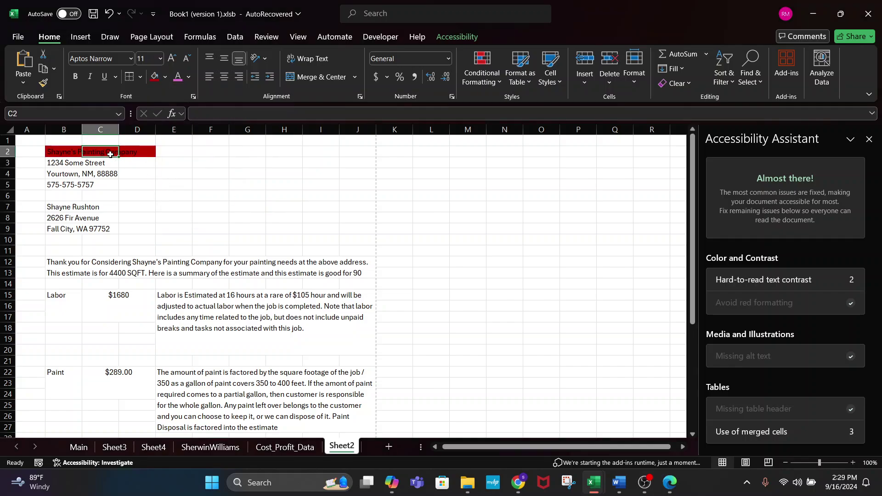
{"action": "left_click", "coordinate": [188, 77]}
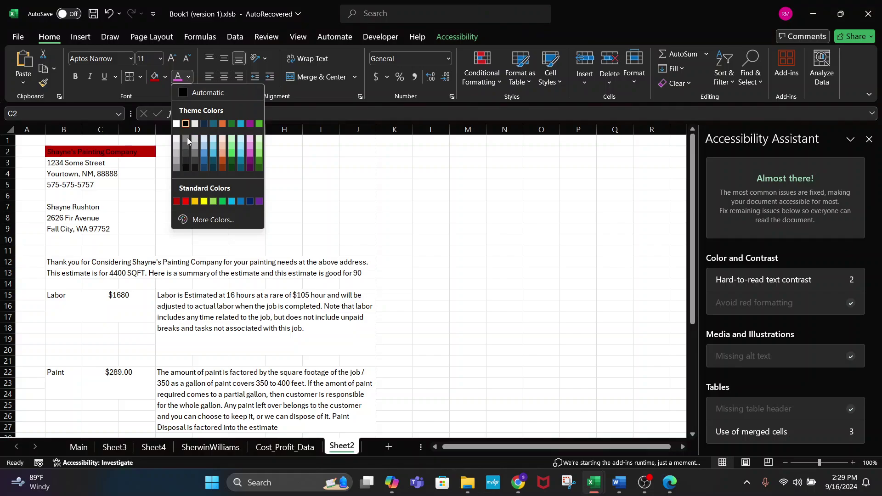
{"action": "left_click", "coordinate": [176, 124]}
{"action": "left_click", "coordinate": [137, 151]}
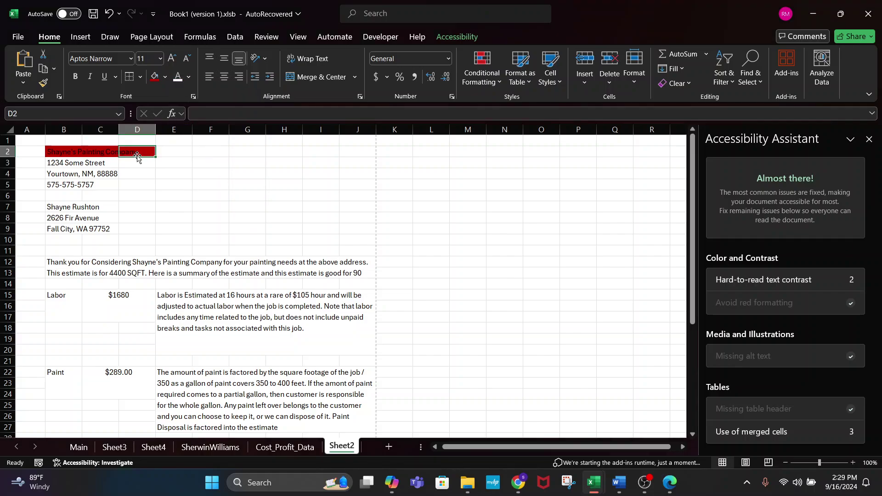
{"action": "left_click_drag", "start_coordinate": [63, 157], "coordinate": [138, 153]}
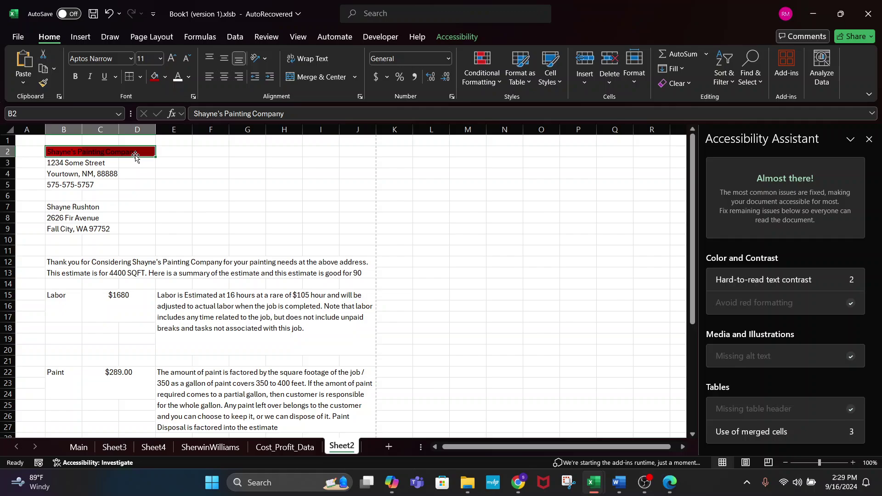
{"action": "left_click", "coordinate": [166, 77]}
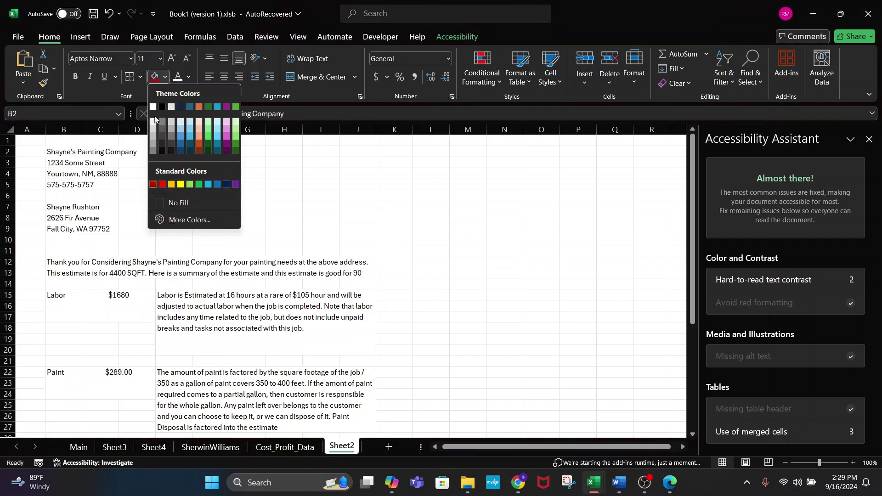
{"action": "left_click", "coordinate": [199, 137]}
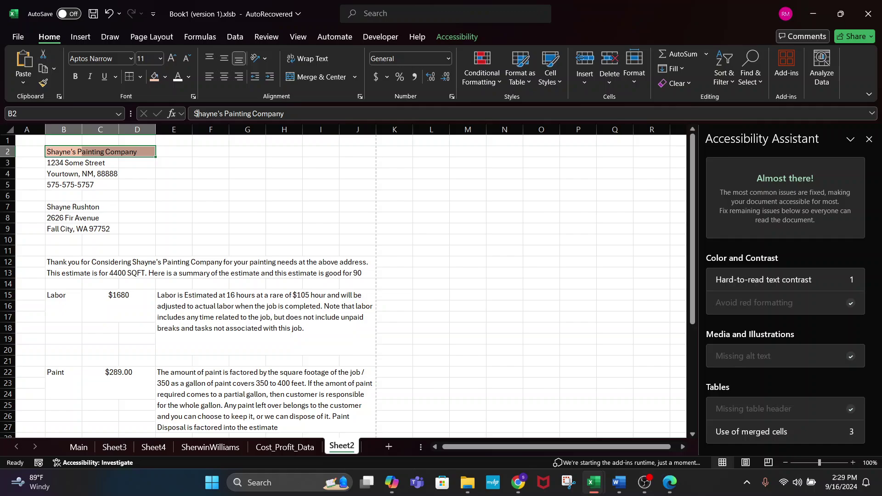
- Set the header fill to red, bold it, and check the Labor formula in E15
{"action": "left_click", "coordinate": [166, 77]}
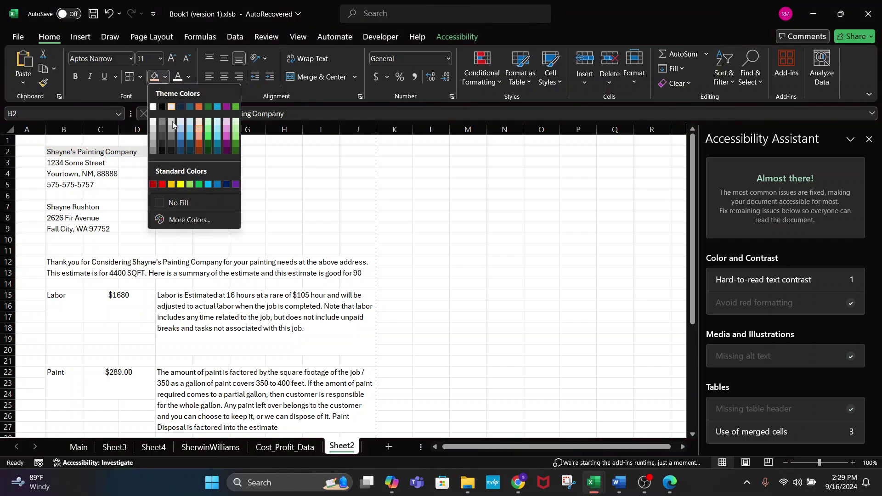
{"action": "left_click", "coordinate": [166, 185]}
{"action": "left_click", "coordinate": [76, 76]}
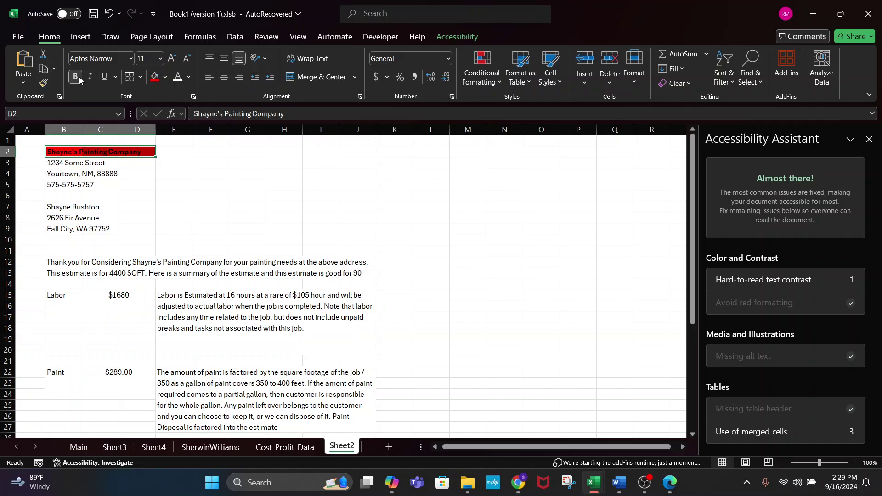
{"action": "left_click", "coordinate": [257, 215]}
{"action": "left_click_drag", "start_coordinate": [60, 152], "coordinate": [138, 152]}
{"action": "left_click", "coordinate": [197, 292]}
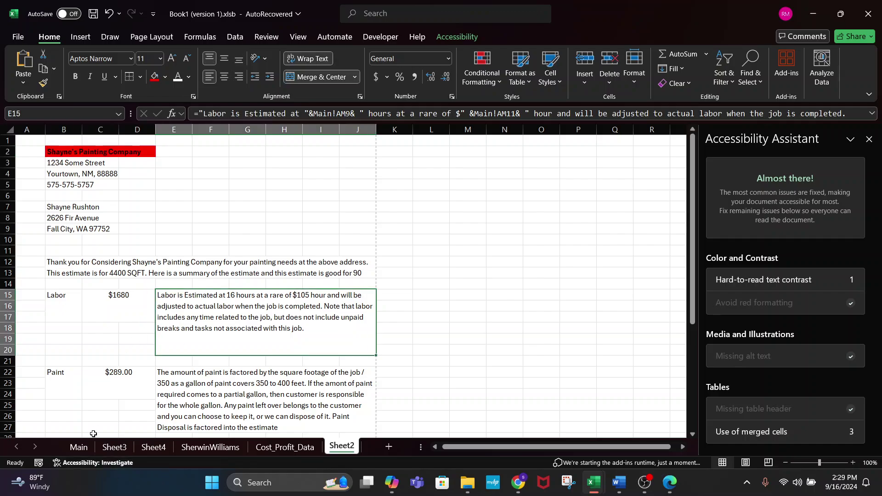
{"action": "left_click", "coordinate": [78, 447]}
- Export the updated estimate to PDF, check it against the workbook, then close the PDF window
{"action": "left_click", "coordinate": [622, 373]}
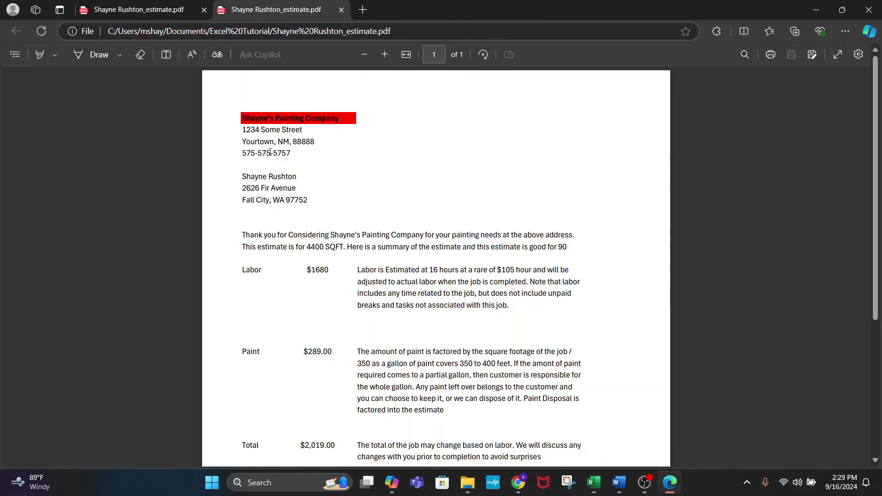
{"action": "left_click_drag", "start_coordinate": [290, 153], "coordinate": [247, 119]}
{"action": "left_click_drag", "start_coordinate": [310, 142], "coordinate": [317, 149]}
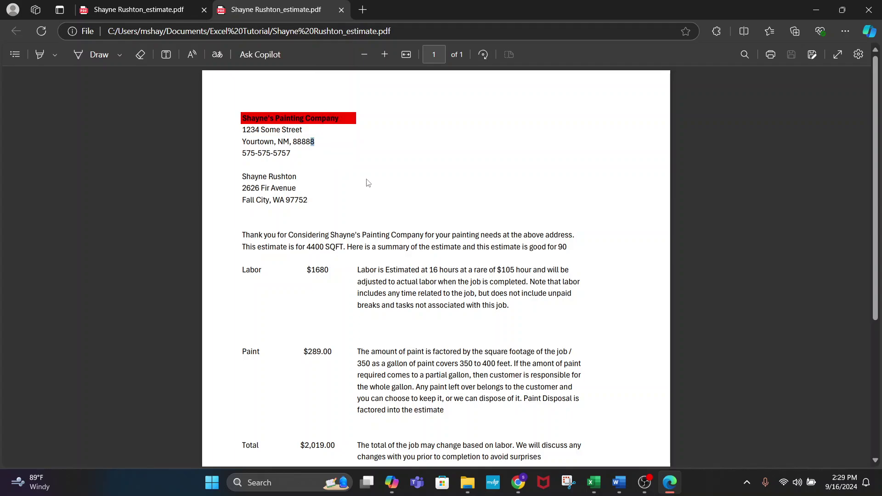
{"action": "key", "text": "alt+Tab"}
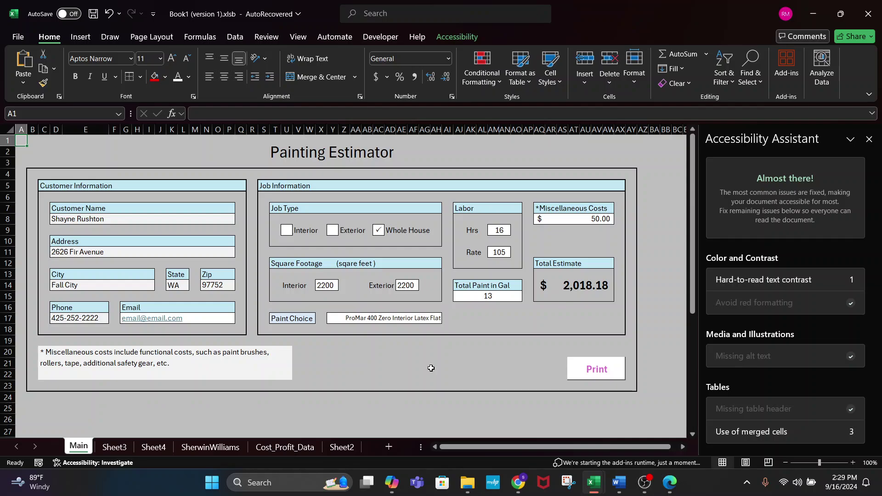
{"action": "left_click_drag", "start_coordinate": [431, 368], "coordinate": [343, 232]}
{"action": "left_click", "coordinate": [425, 209]}
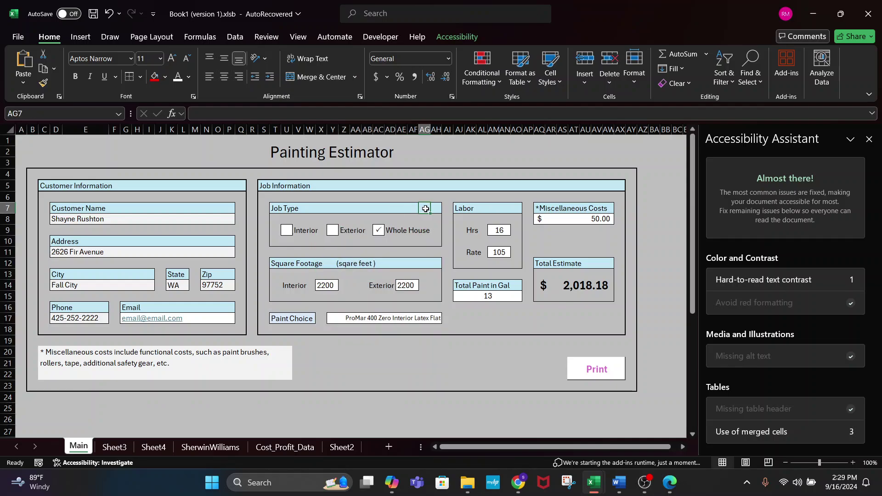
{"action": "key", "text": "alt+Tab"}
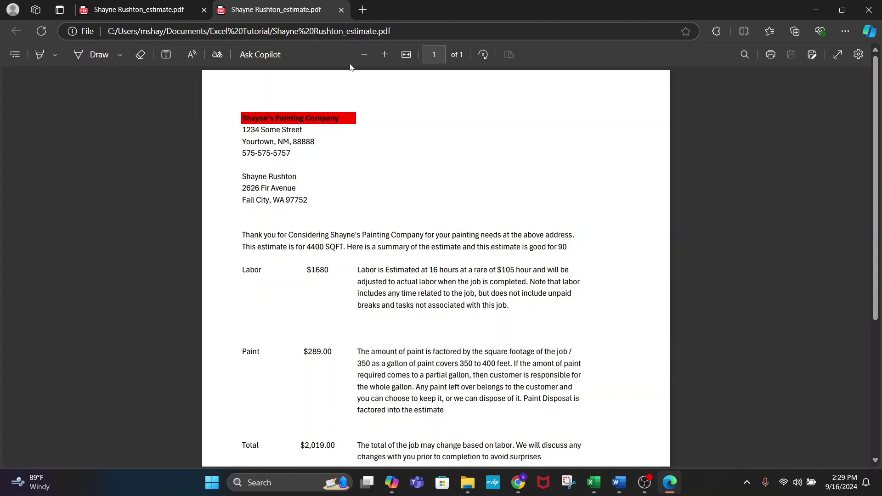
{"action": "left_click", "coordinate": [868, 10]}
- Look over the Cost_Profit_Data and SherwinWilliams sheets, then return to Main
{"action": "left_click", "coordinate": [366, 373]}
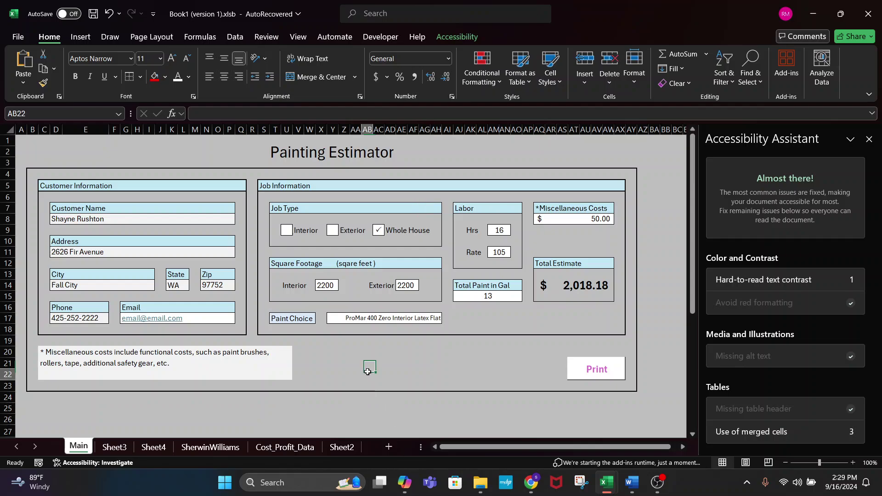
{"action": "left_click", "coordinate": [303, 447]}
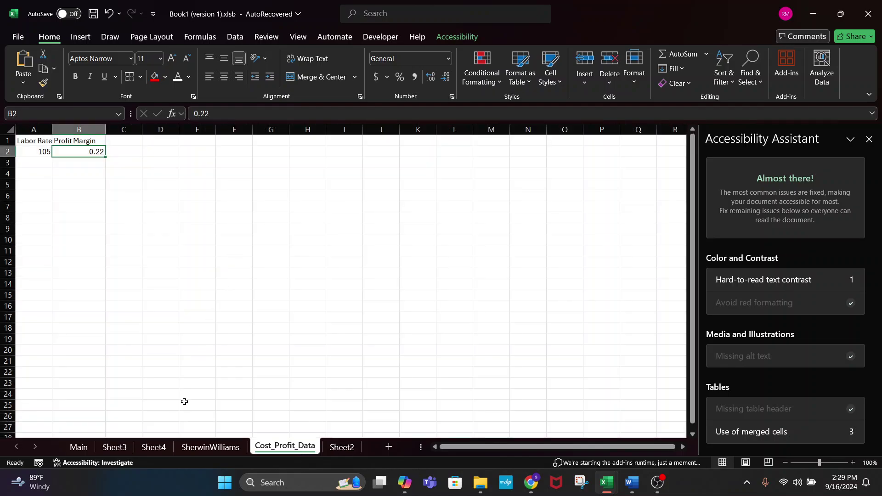
{"action": "left_click", "coordinate": [206, 447]}
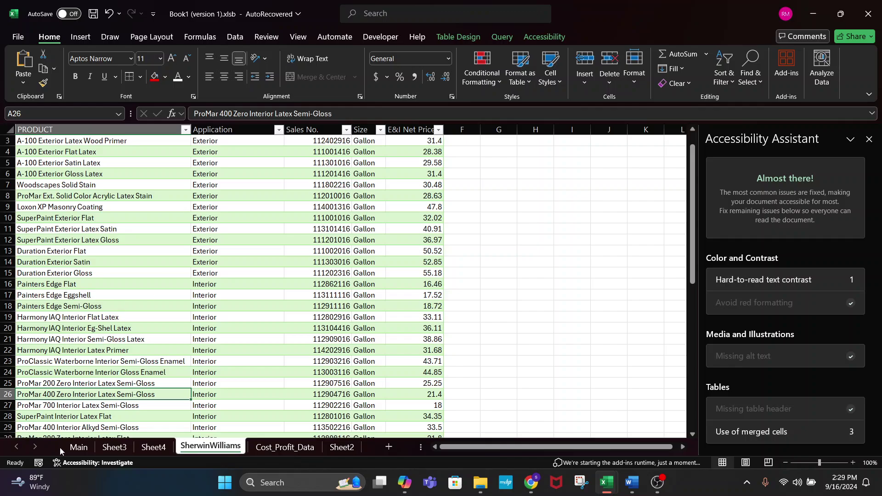
{"action": "left_click", "coordinate": [79, 447]}
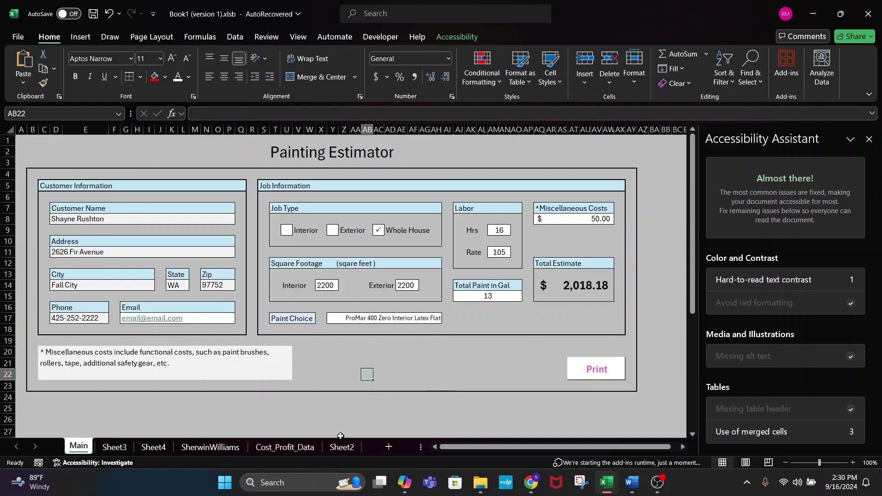
- Check the chosen paint's net price in the SherwinWilliams table, then go to the empty Sheet4
{"action": "left_click", "coordinate": [213, 447]}
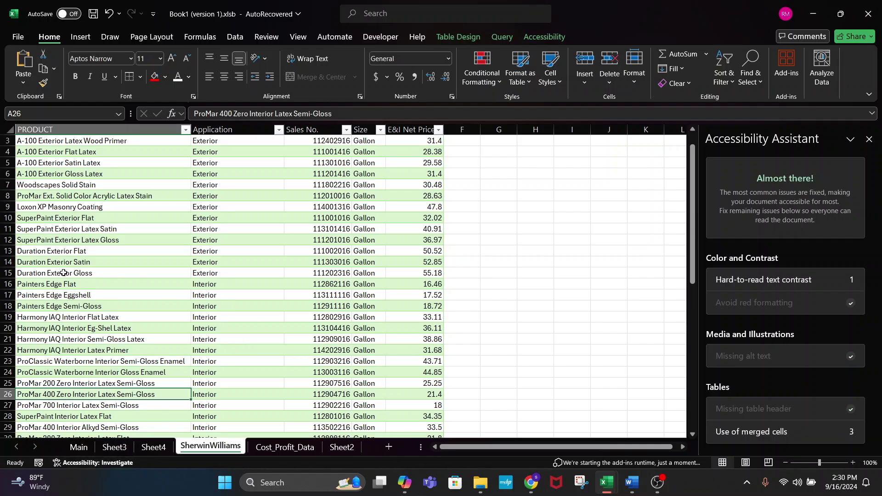
{"action": "left_click", "coordinate": [452, 398]}
{"action": "left_click", "coordinate": [434, 396]}
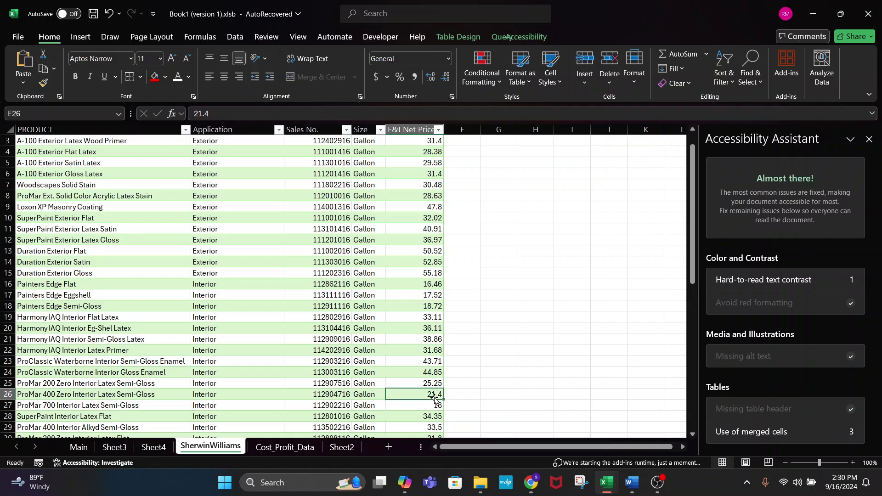
{"action": "left_click", "coordinate": [78, 446]}
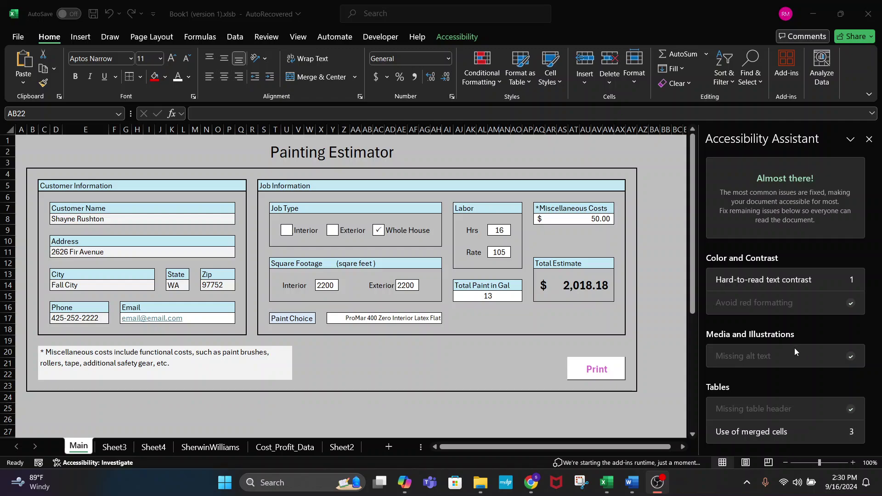
{"action": "left_click", "coordinate": [242, 205]}
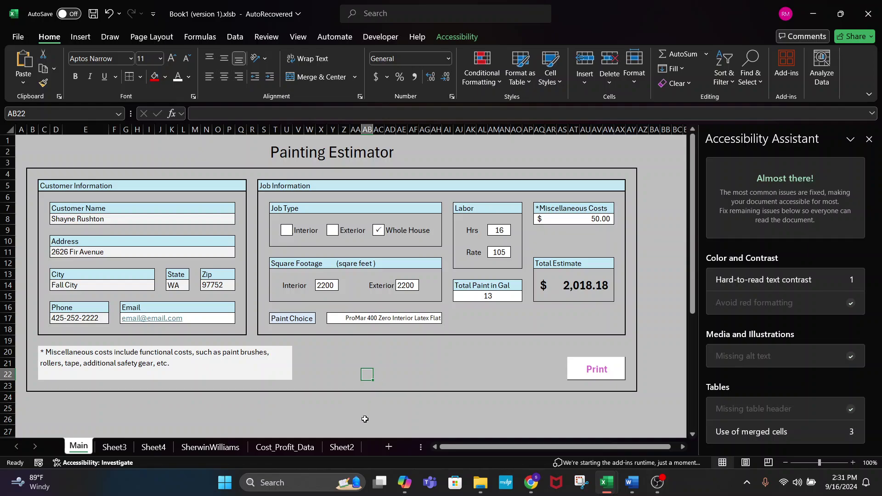
{"action": "left_click", "coordinate": [165, 448]}
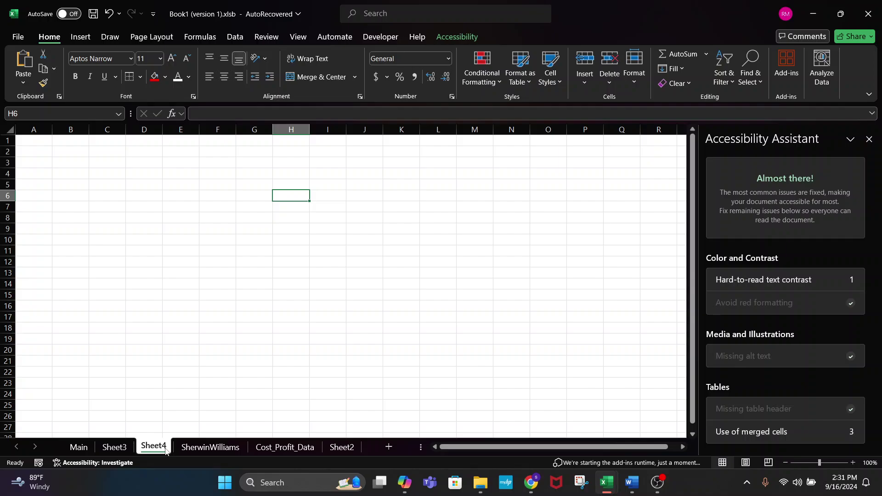
- Start a formula in C3, trying =INDEX( before changing it to =S
{"action": "left_click", "coordinate": [108, 161]}
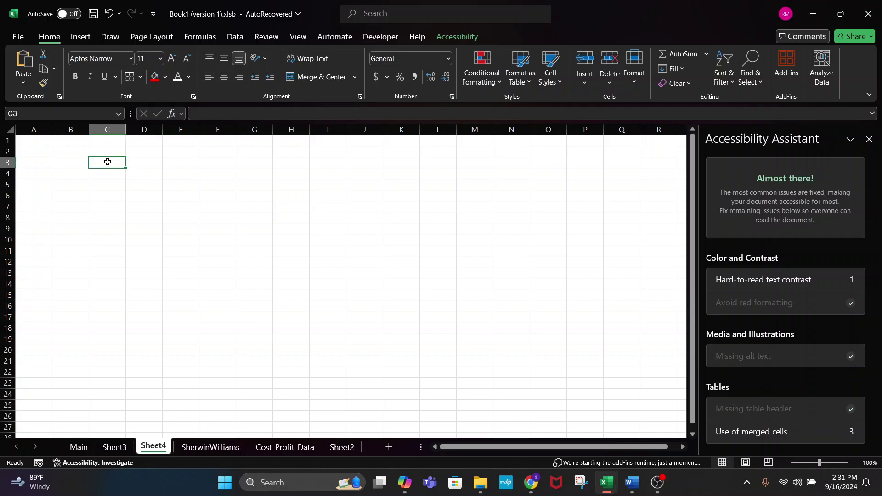
{"action": "type", "text": "="}
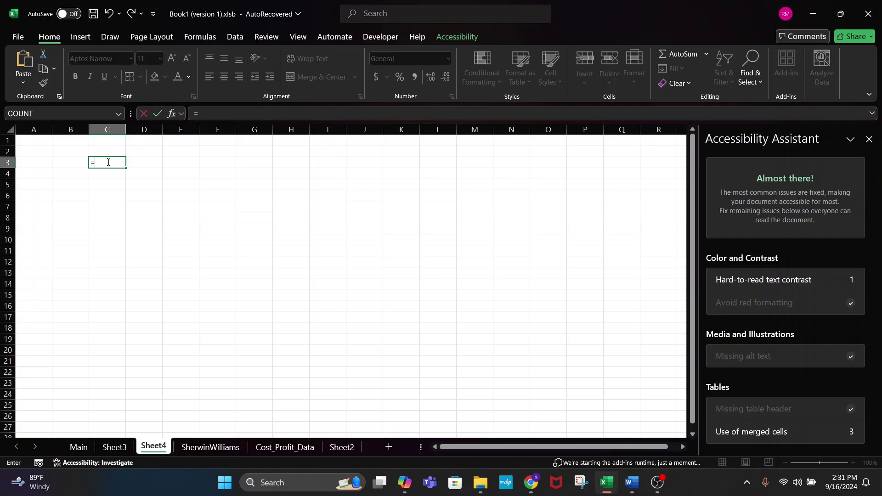
{"action": "type", "text": "INDE"}
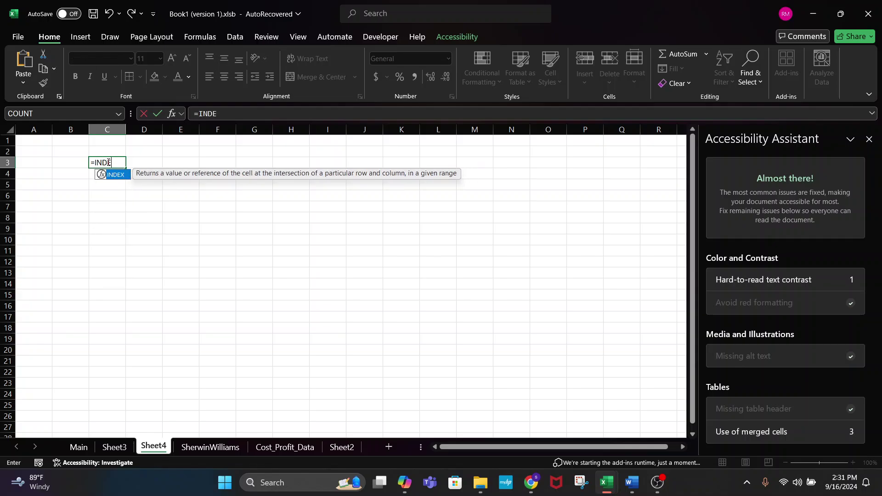
{"action": "type", "text": "X("}
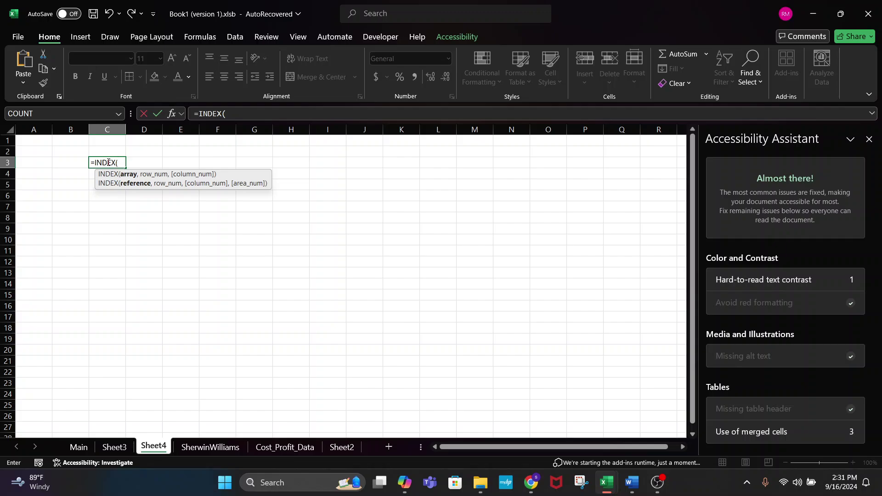
{"action": "key", "text": "BackSpace"}
{"action": "key", "text": "BackSpace"}
{"action": "key", "text": "BackSpace"}
{"action": "key", "text": "BackSpace"}
{"action": "key", "text": "BackSpace"}
{"action": "key", "text": "BackSpace"}
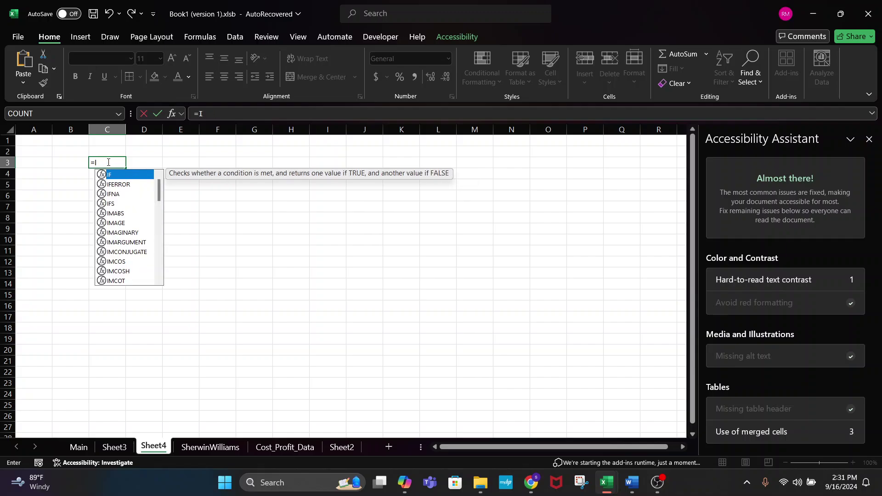
{"action": "type", "text": "S"}
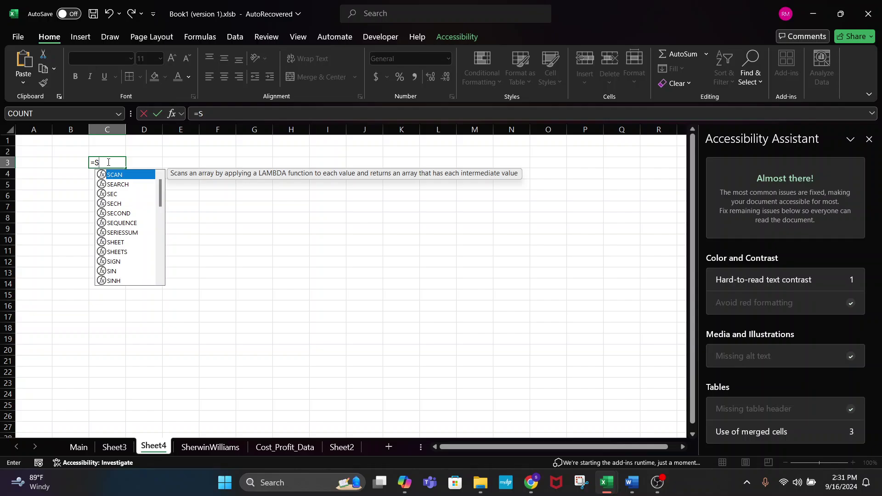
- Read the STDEV.P, STDEV.S and STDEVA descriptions in the autocomplete list
{"action": "scroll", "coordinate": [132, 244], "scroll_direction": "down", "scroll_amount": 1}
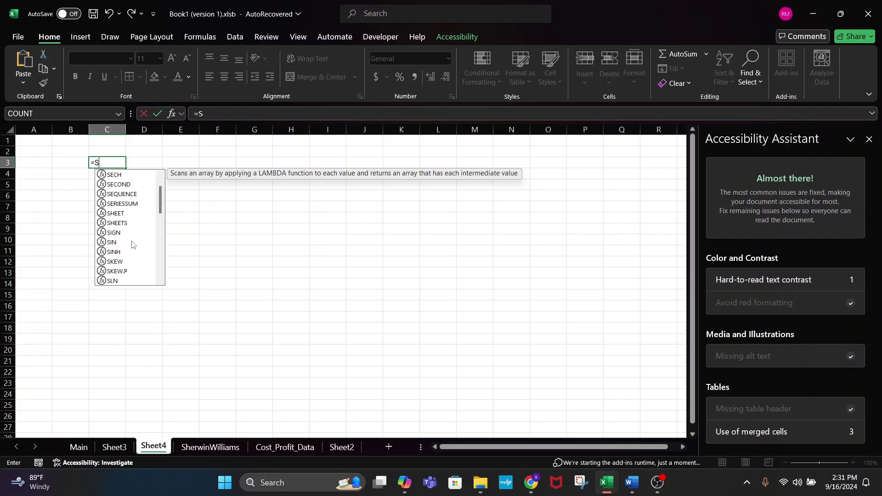
{"action": "scroll", "coordinate": [146, 245], "scroll_direction": "down", "scroll_amount": 2}
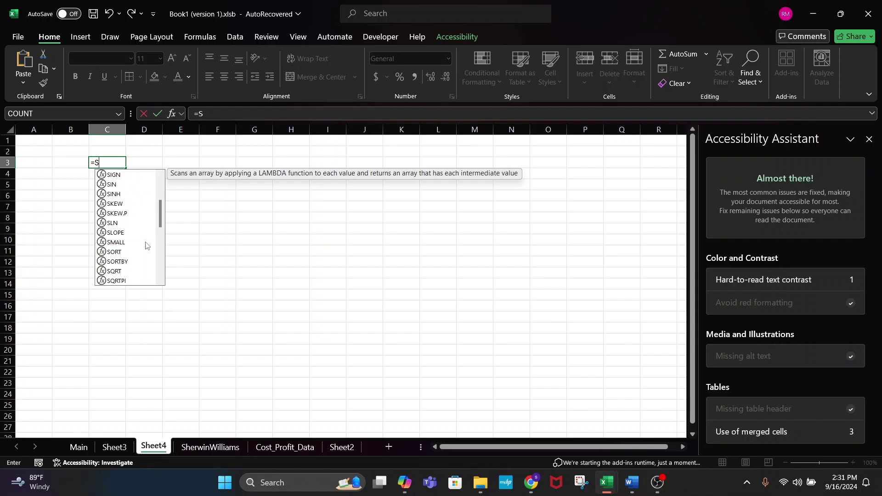
{"action": "scroll", "coordinate": [146, 245], "scroll_direction": "down", "scroll_amount": 2}
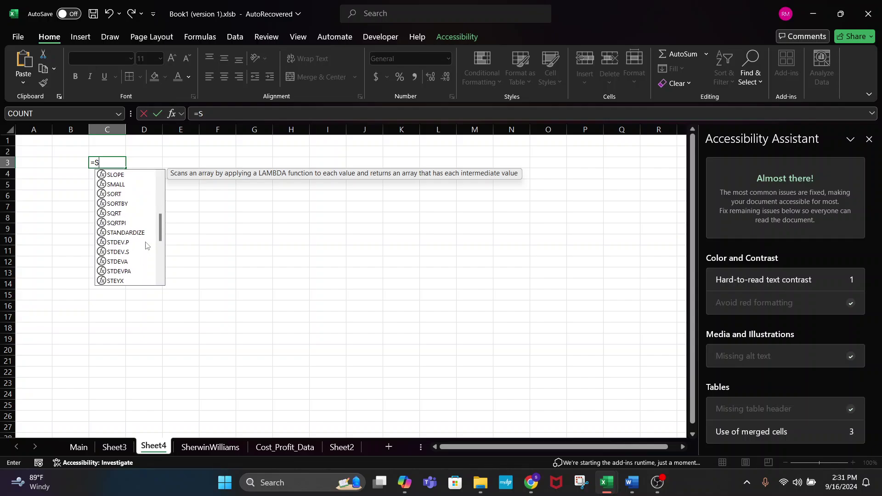
{"action": "left_click", "coordinate": [120, 243]}
{"action": "left_click", "coordinate": [126, 253]}
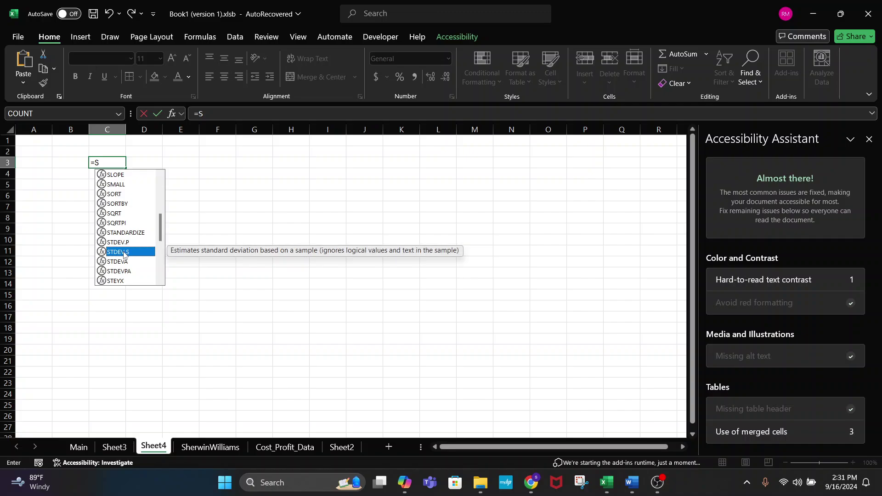
{"action": "scroll", "coordinate": [147, 262], "scroll_direction": "down", "scroll_amount": 1}
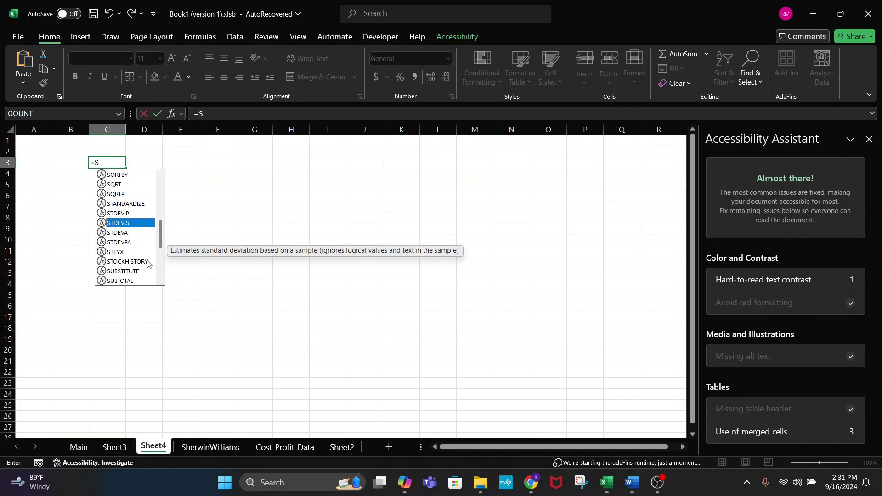
{"action": "left_click", "coordinate": [130, 233]}
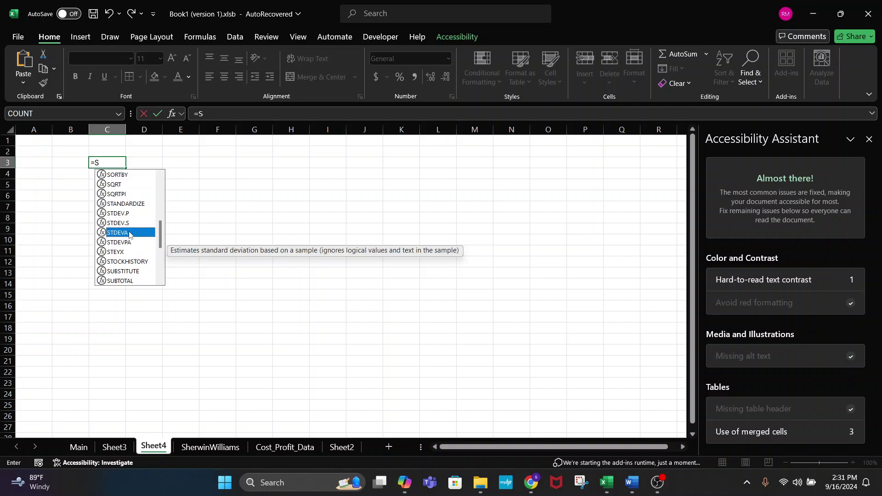
- Compare the SUMIF and SUMIFS descriptions, then move on to SUMPRODUCT
{"action": "scroll", "coordinate": [139, 247], "scroll_direction": "down", "scroll_amount": 1}
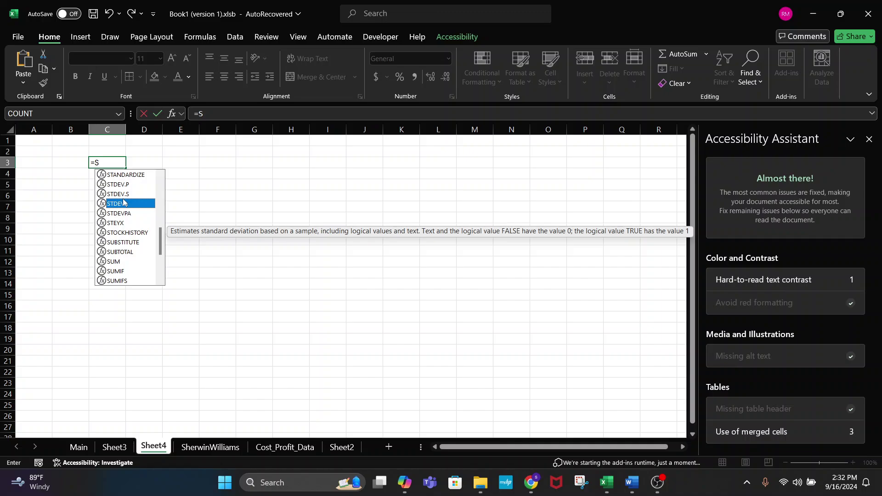
{"action": "scroll", "coordinate": [122, 261], "scroll_direction": "down", "scroll_amount": 3}
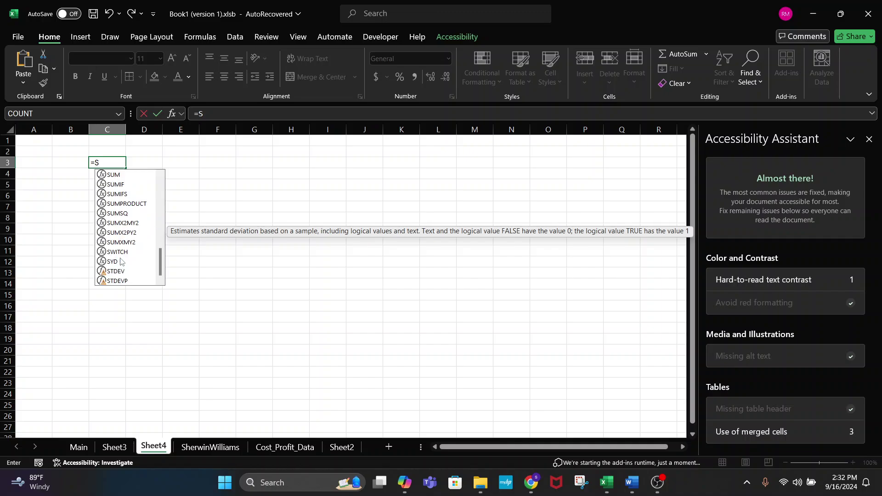
{"action": "left_click", "coordinate": [122, 194]}
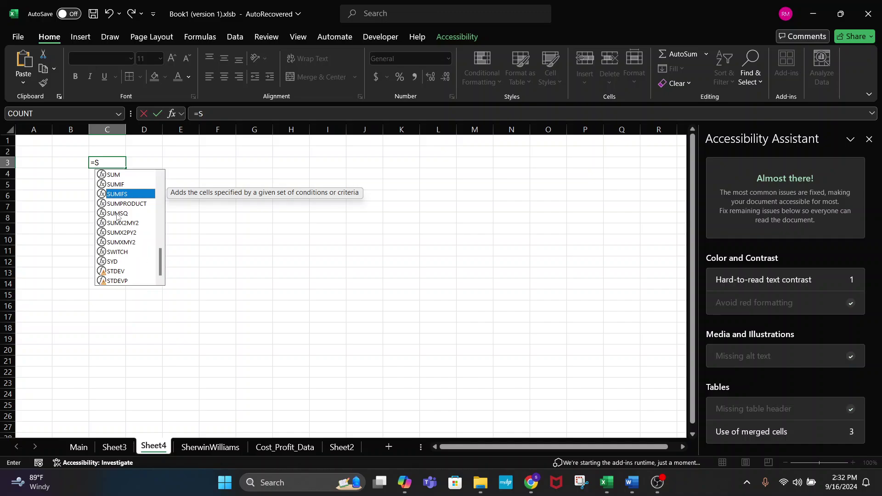
{"action": "left_click", "coordinate": [109, 183]}
{"action": "left_click", "coordinate": [129, 192]}
{"action": "left_click", "coordinate": [124, 184]}
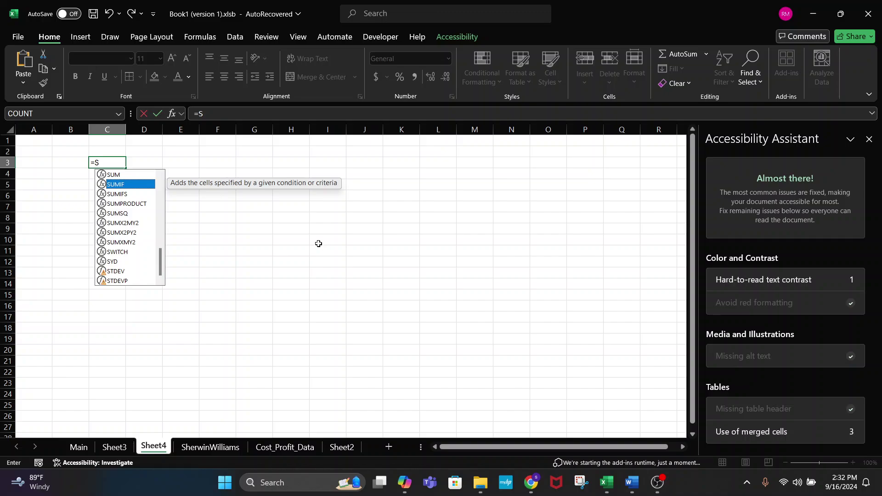
{"action": "left_click", "coordinate": [124, 194]}
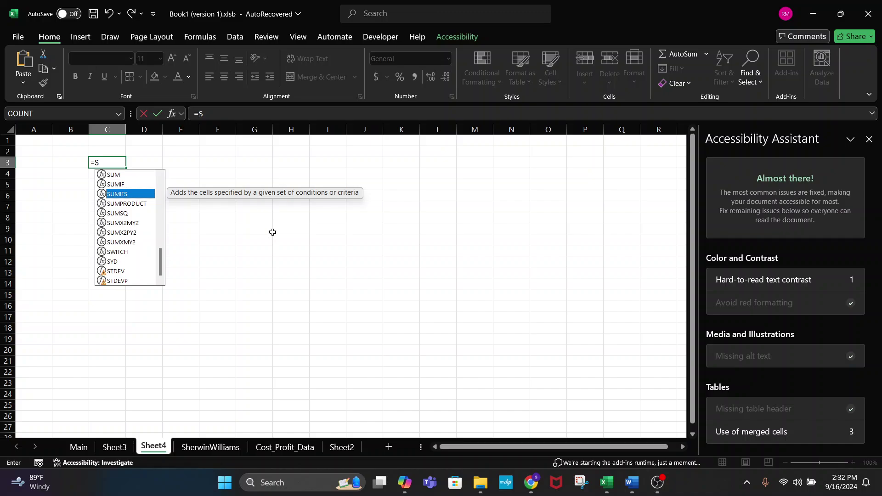
{"action": "key", "text": "Down"}
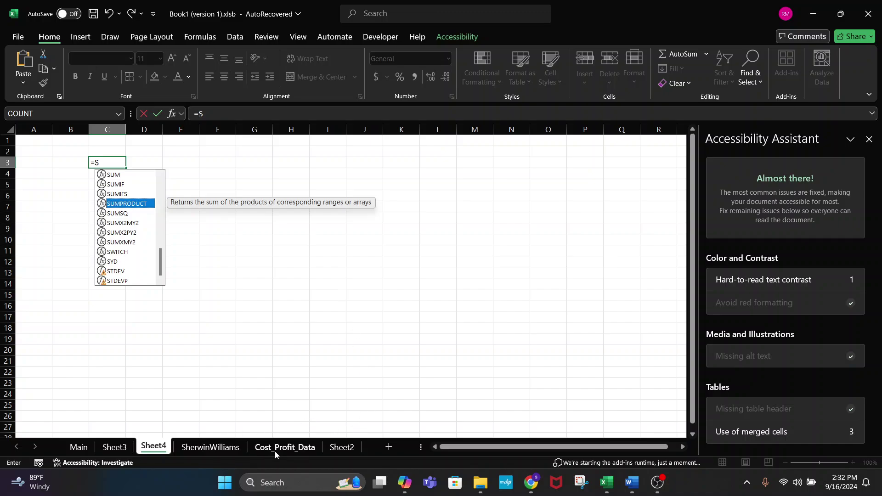
{"action": "left_click", "coordinate": [341, 447]}
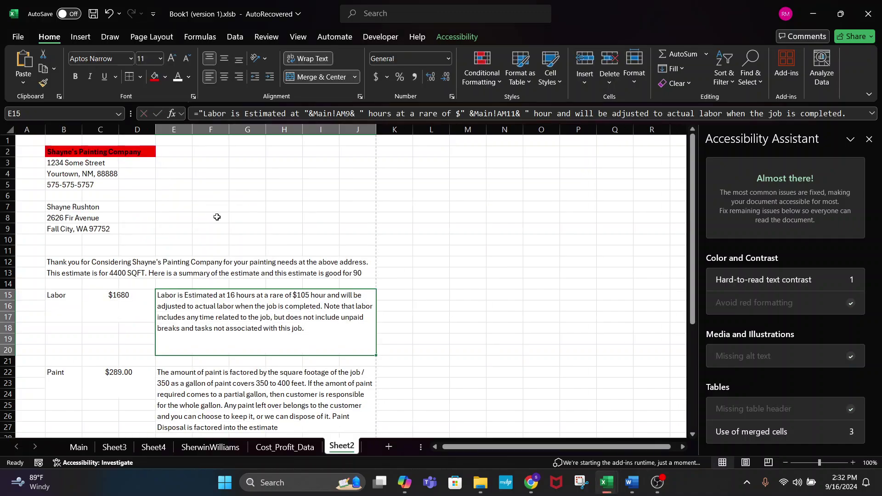
{"action": "scroll", "coordinate": [170, 297], "scroll_direction": "down", "scroll_amount": 4}
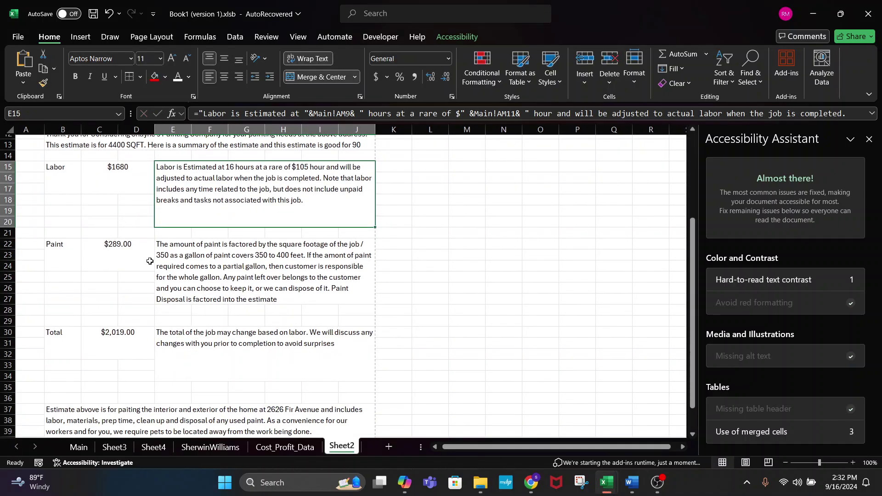
{"action": "left_click", "coordinate": [106, 166]}
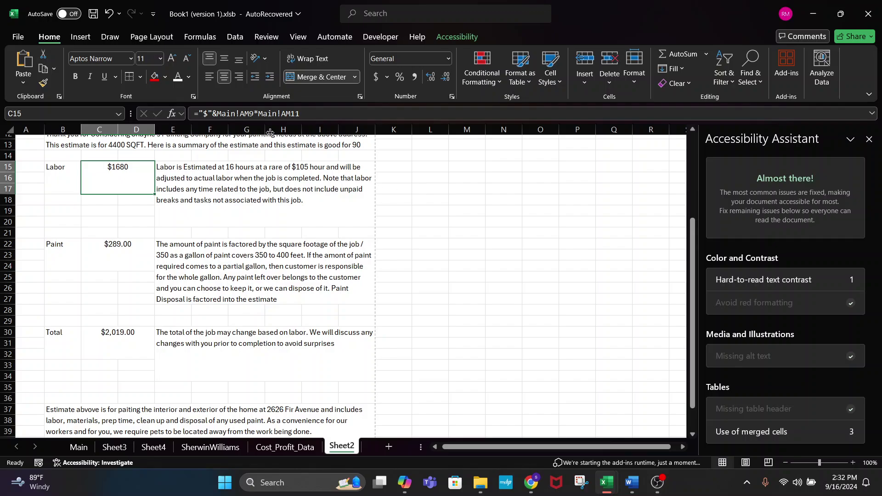
{"action": "triple_click", "coordinate": [307, 114]}
{"action": "type", "text": "="}
{"action": "left_click", "coordinate": [393, 199]}
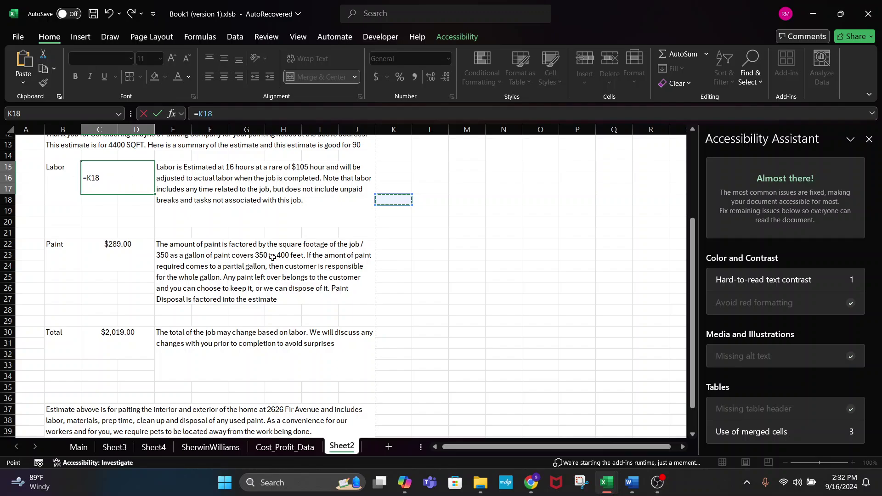
{"action": "key", "text": "Escape"}
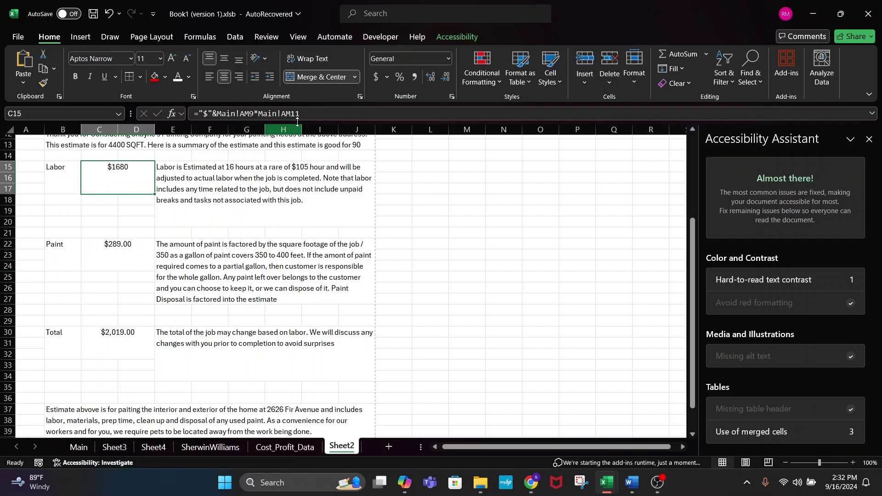
{"action": "left_click_drag", "start_coordinate": [334, 115], "coordinate": [119, 114]}
{"action": "type", "text": "=SU"}
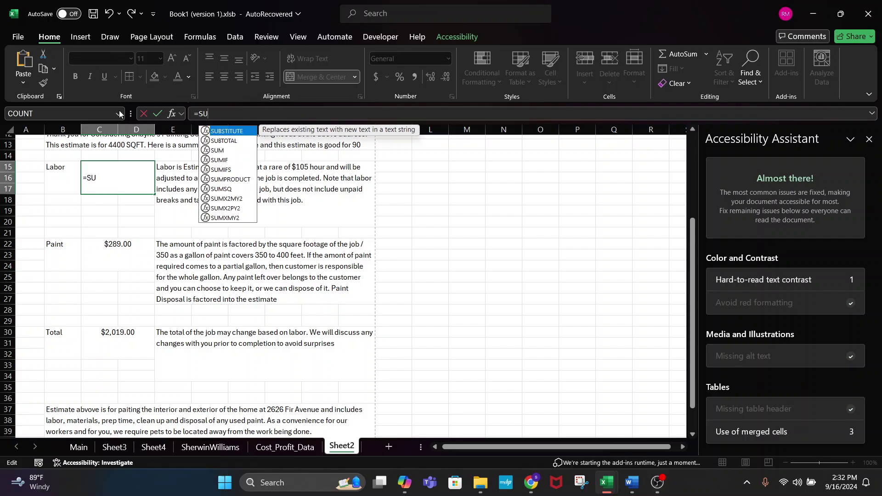
{"action": "type", "text": "MPR"}
{"action": "key", "text": "Tab"}
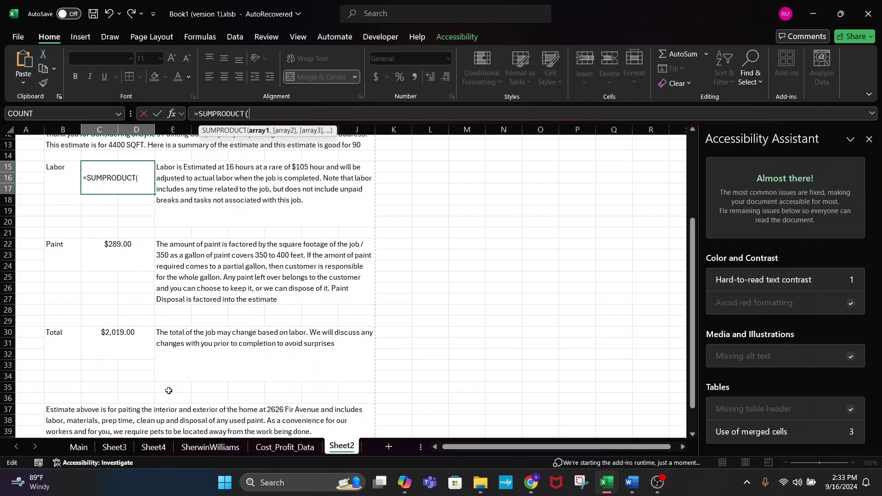
{"action": "left_click", "coordinate": [79, 446]}
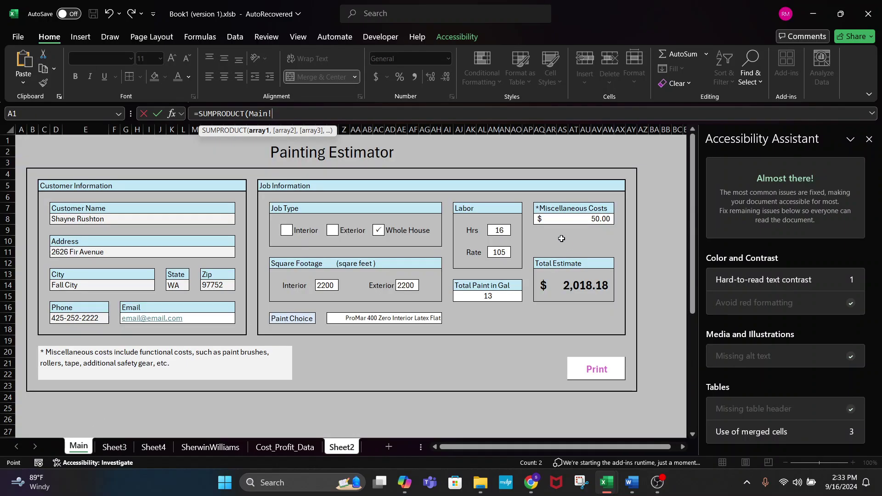
{"action": "left_click", "coordinate": [500, 229]}
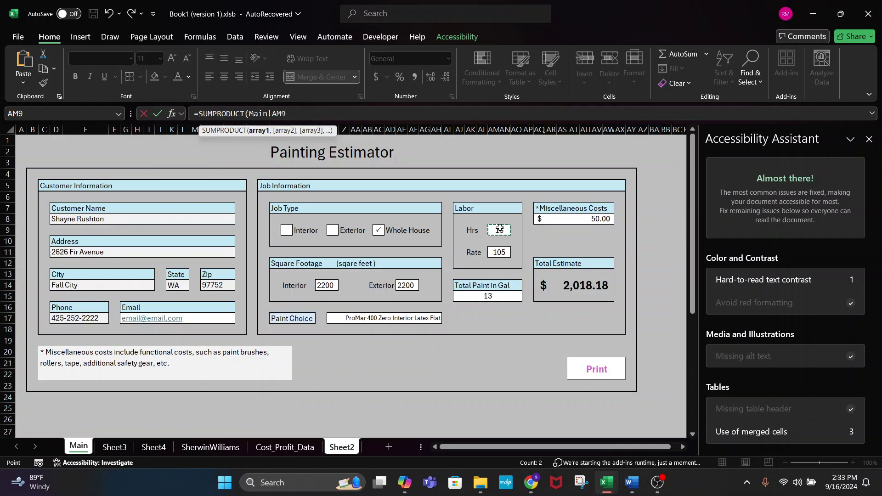
{"action": "type", "text": ","}
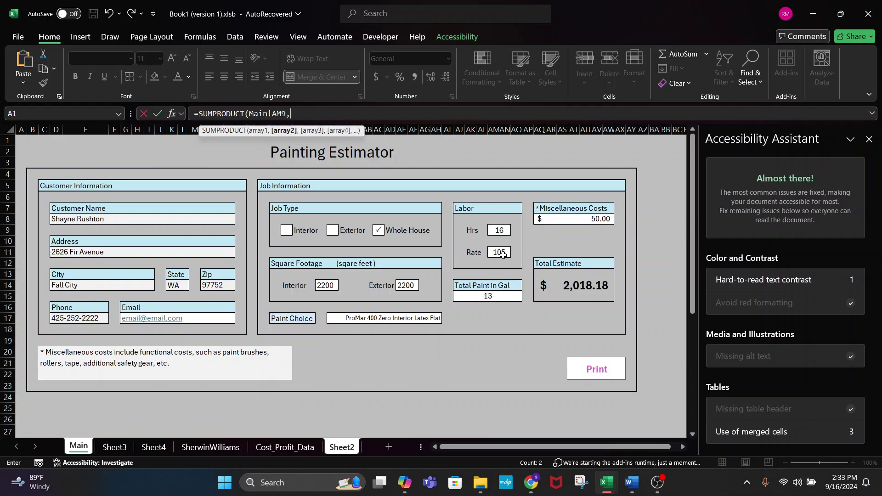
{"action": "left_click", "coordinate": [501, 253]}
{"action": "key", "text": "Return"}
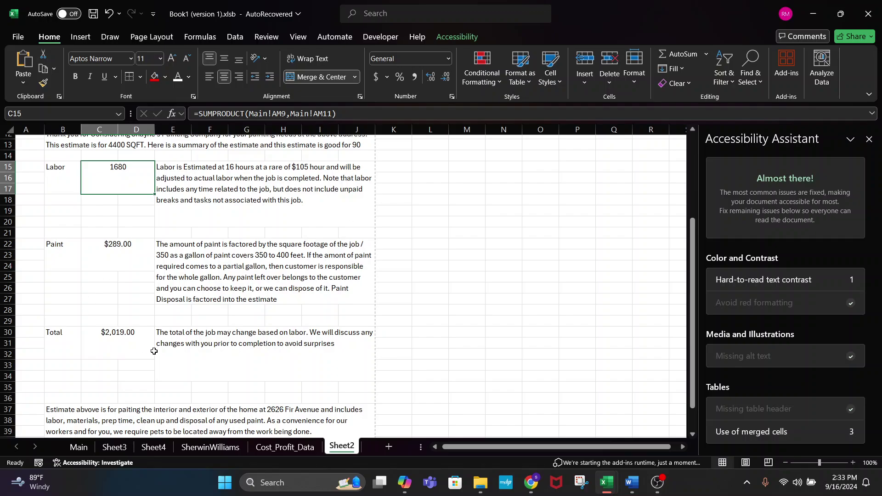
{"action": "key", "text": "ctrl+z"}
- Inspect the Total, Paint and Labor cell formulas on Sheet2
{"action": "left_click", "coordinate": [434, 300]}
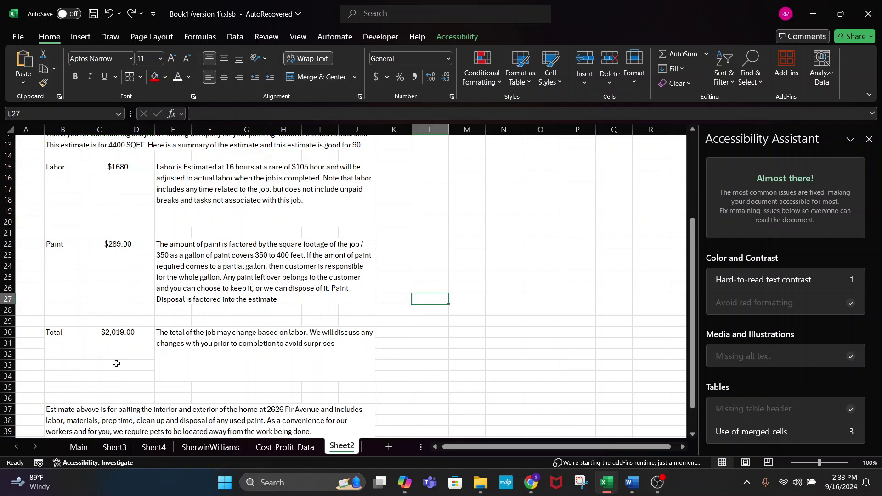
{"action": "left_click", "coordinate": [110, 333]}
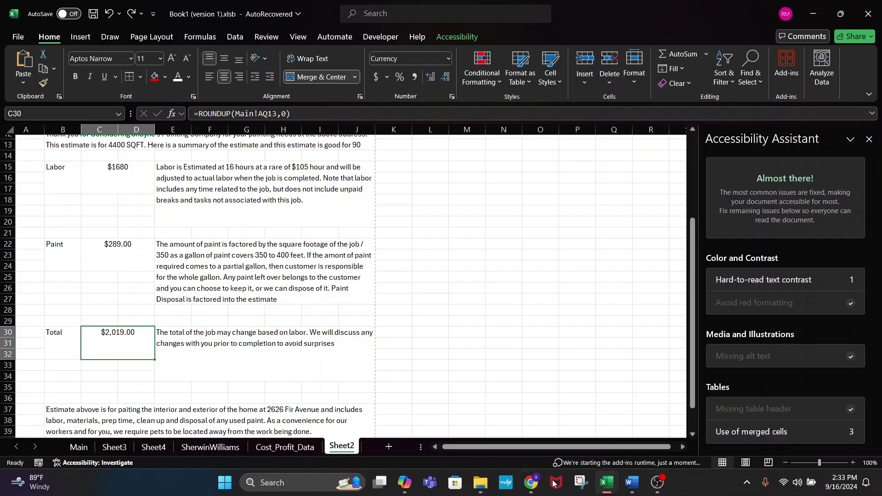
{"action": "left_click", "coordinate": [657, 486]}
{"action": "left_click", "coordinate": [127, 255]}
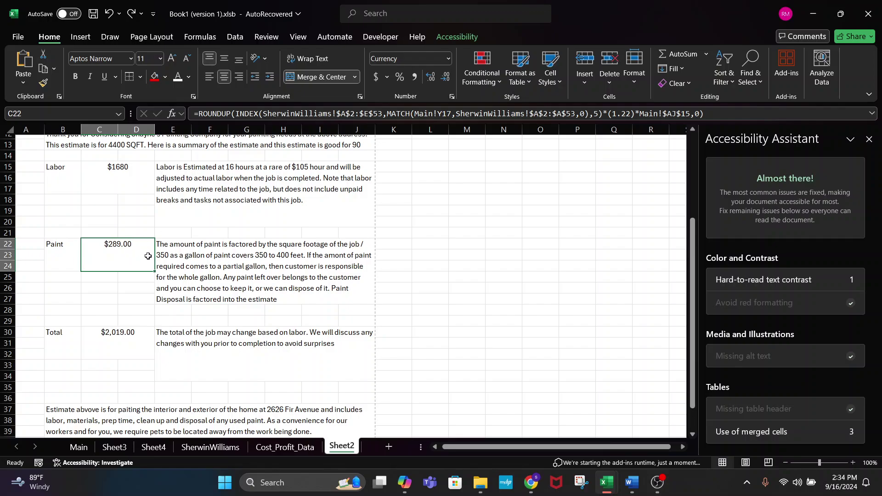
{"action": "left_click", "coordinate": [129, 181]}
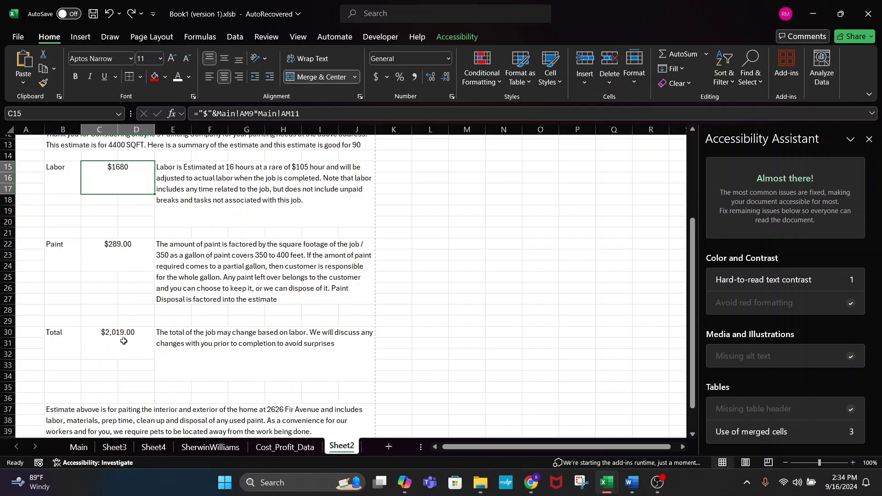
{"action": "left_click", "coordinate": [123, 341]}
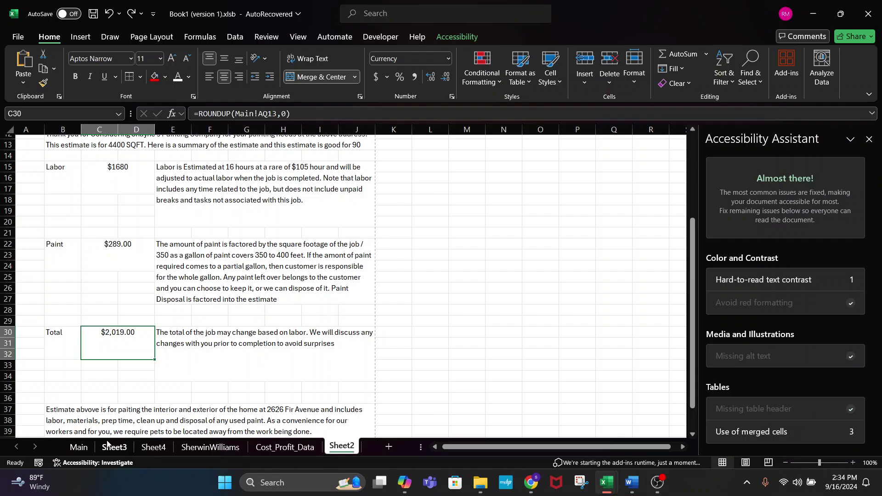
- Delete the #NAME? entry from Sheet4's C3, then return to Sheet2
{"action": "left_click", "coordinate": [73, 448]}
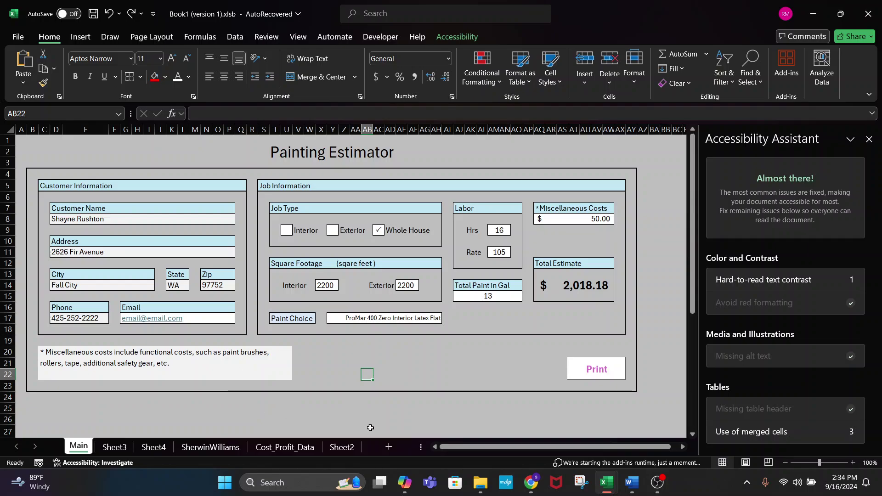
{"action": "left_click", "coordinate": [143, 448]}
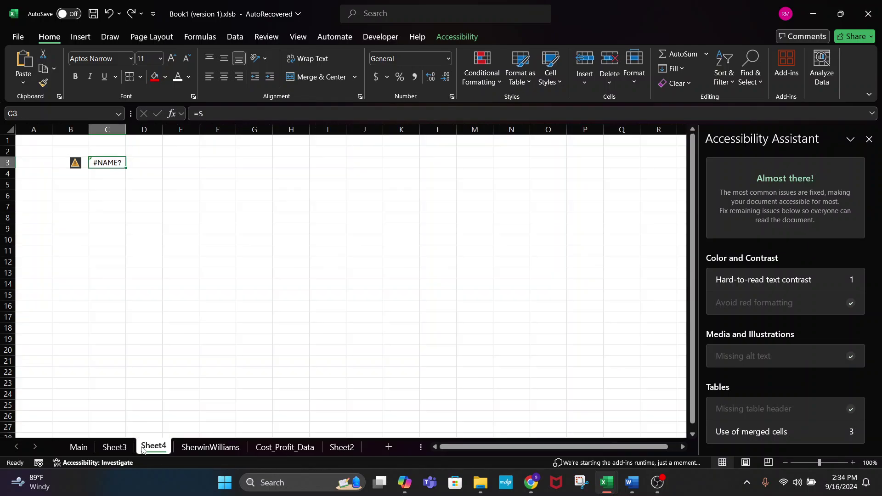
{"action": "left_click", "coordinate": [120, 195]}
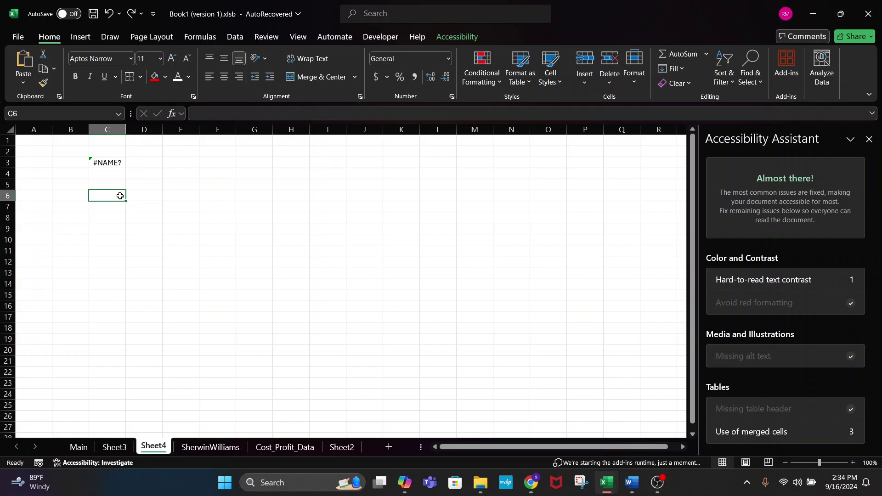
{"action": "left_click", "coordinate": [104, 161]}
{"action": "key", "text": "Delete"}
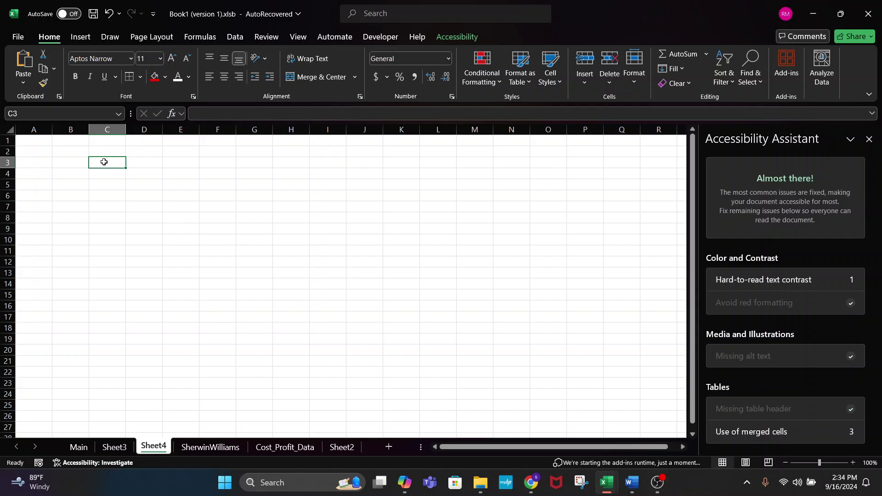
{"action": "type", "text": "="}
{"action": "key", "text": "BackSpace"}
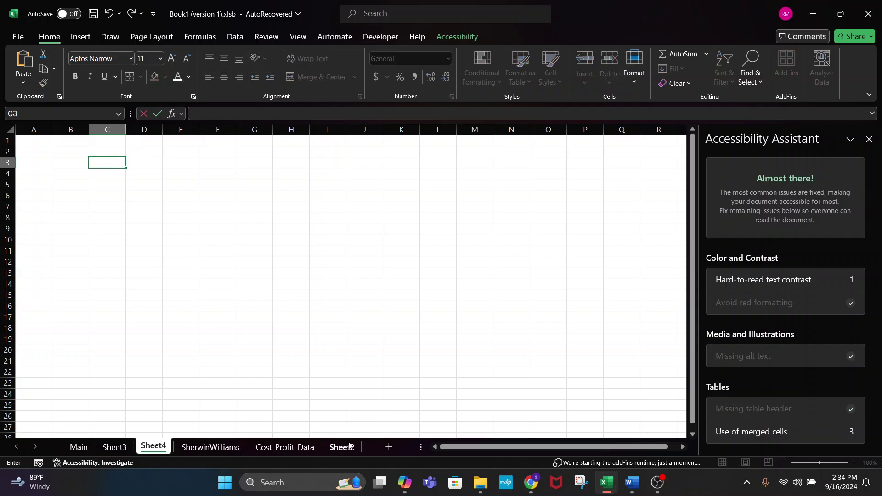
{"action": "left_click", "coordinate": [341, 447]}
- Begin =SUMPRODUCT( in C30 with Main's labor hours and labor rate cells
{"action": "type", "text": "=SUMPRO"}
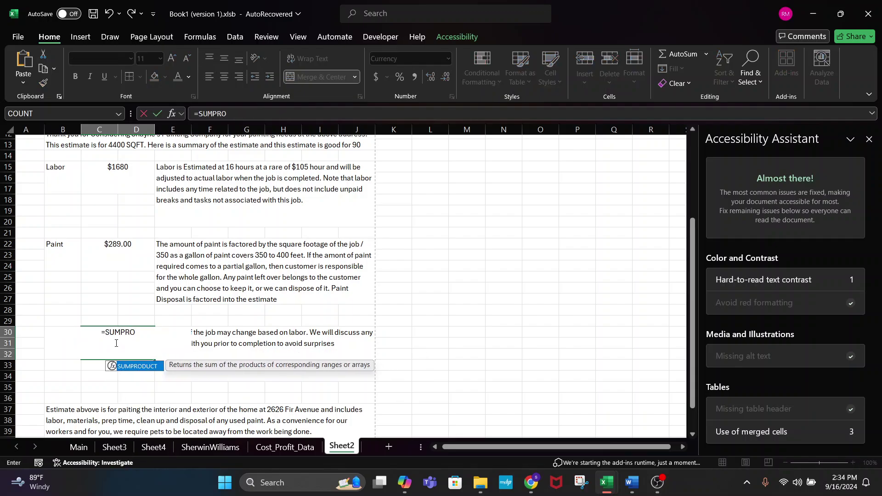
{"action": "key", "text": "Tab"}
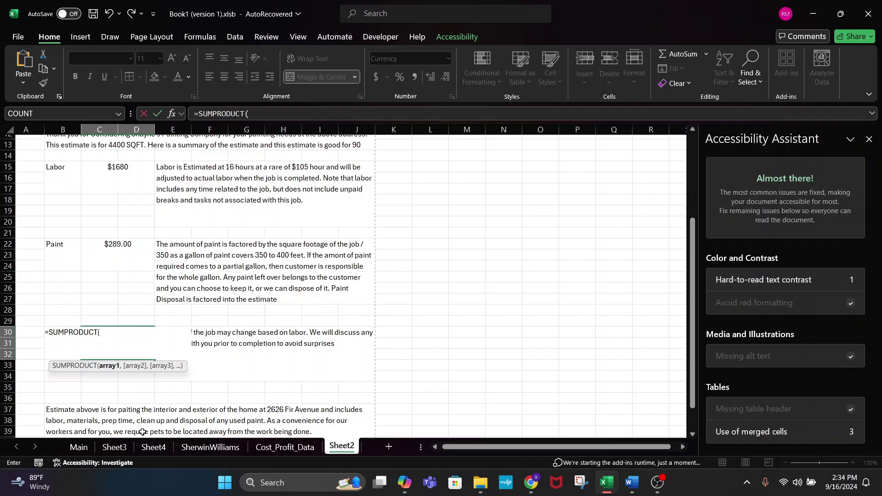
{"action": "left_click", "coordinate": [79, 447]}
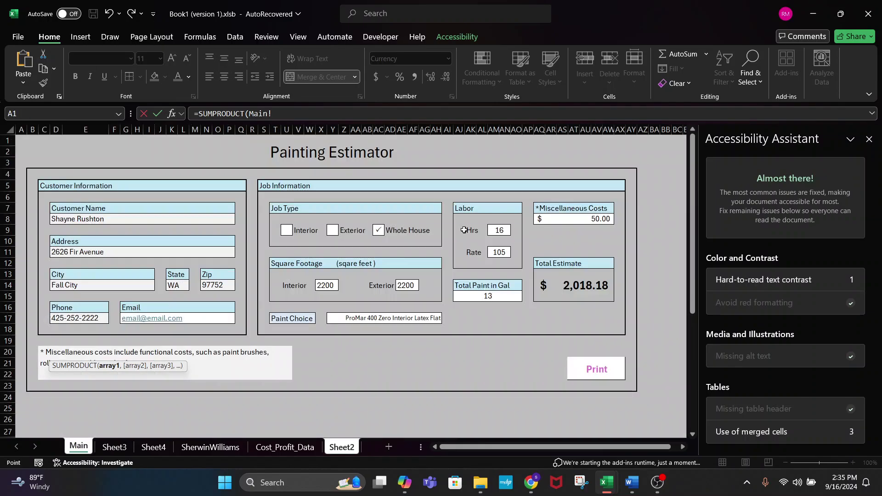
{"action": "left_click", "coordinate": [499, 231]}
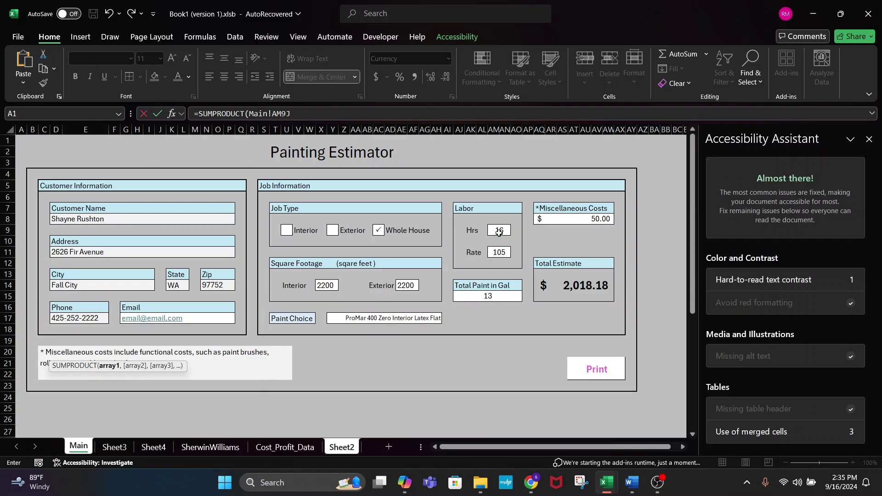
{"action": "type", "text": ","}
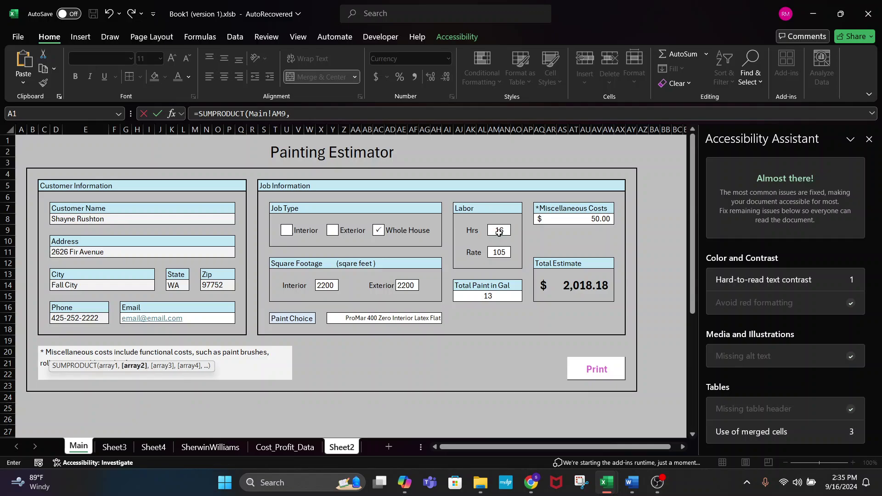
{"action": "left_click", "coordinate": [498, 252]}
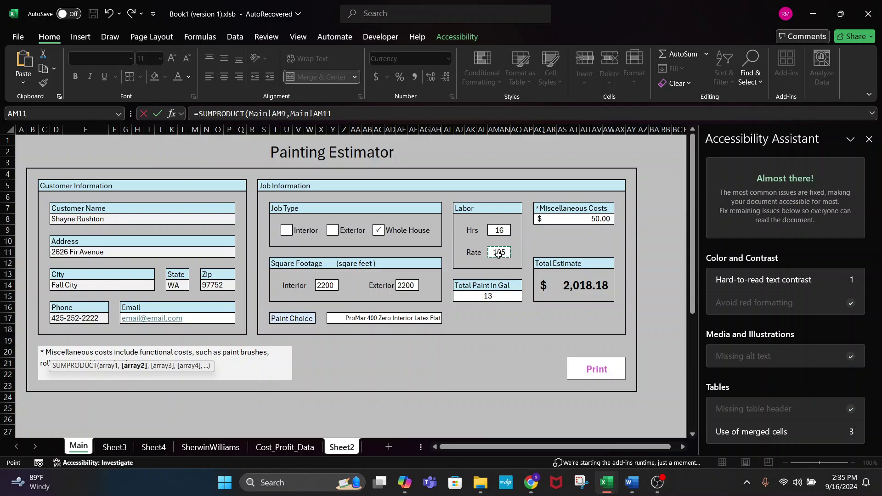
- Wrap the terms in parentheses and add Main!AJ15*INDEX( for the paint gallons
{"action": "left_click", "coordinate": [248, 113]}
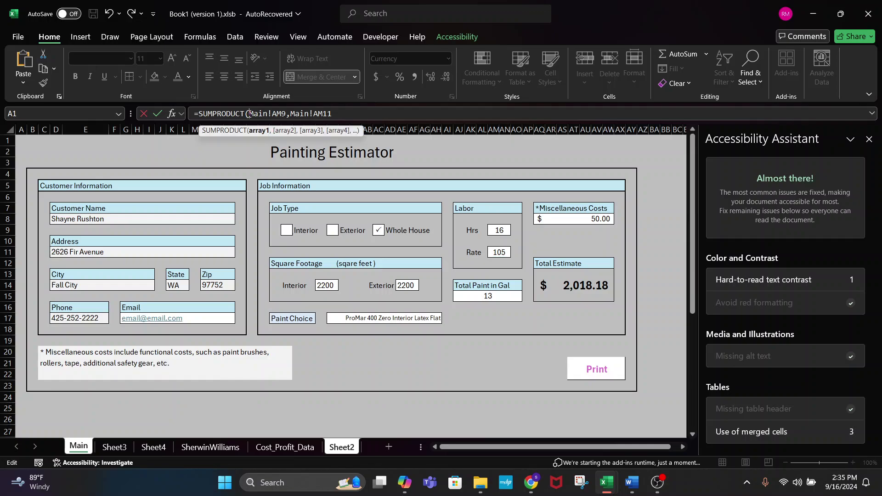
{"action": "type", "text": "("}
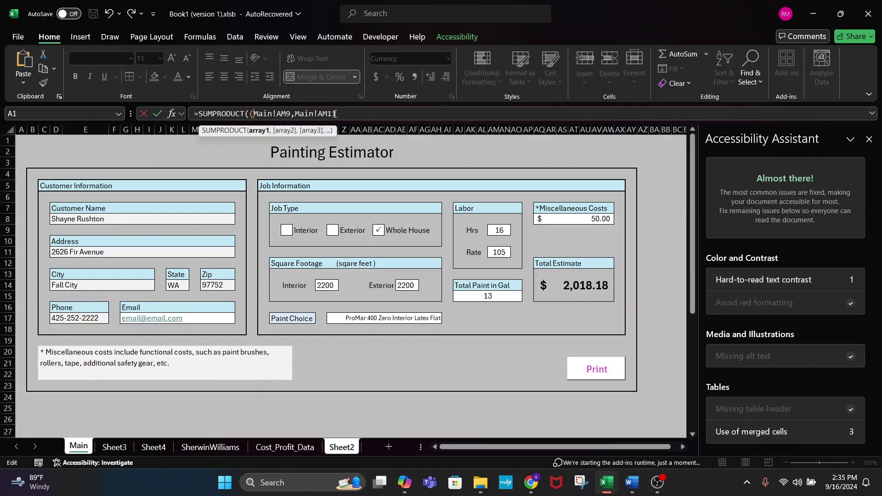
{"action": "type", "text": "),"}
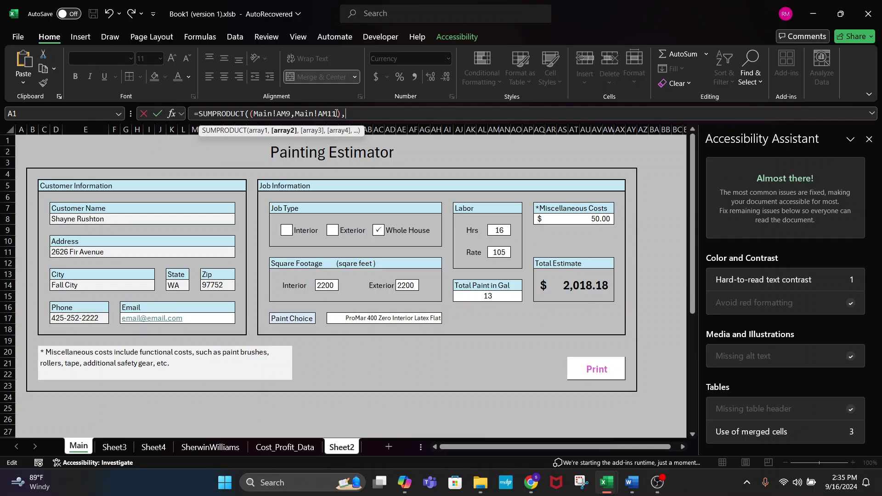
{"action": "type", "text": "("}
{"action": "left_click", "coordinate": [487, 296]}
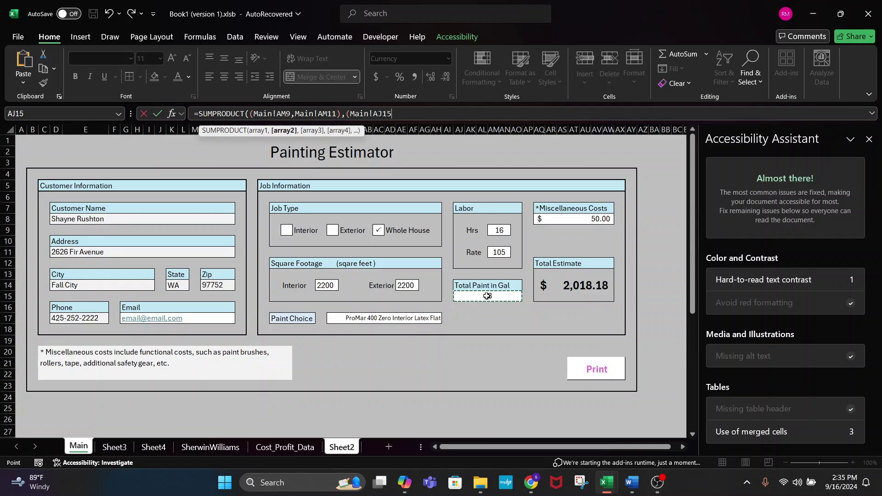
{"action": "type", "text": "*INDE"}
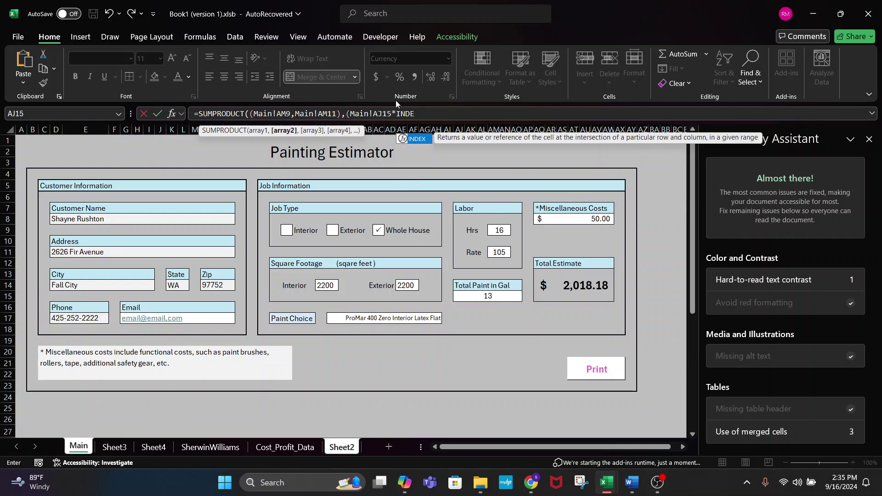
{"action": "type", "text": "X("}
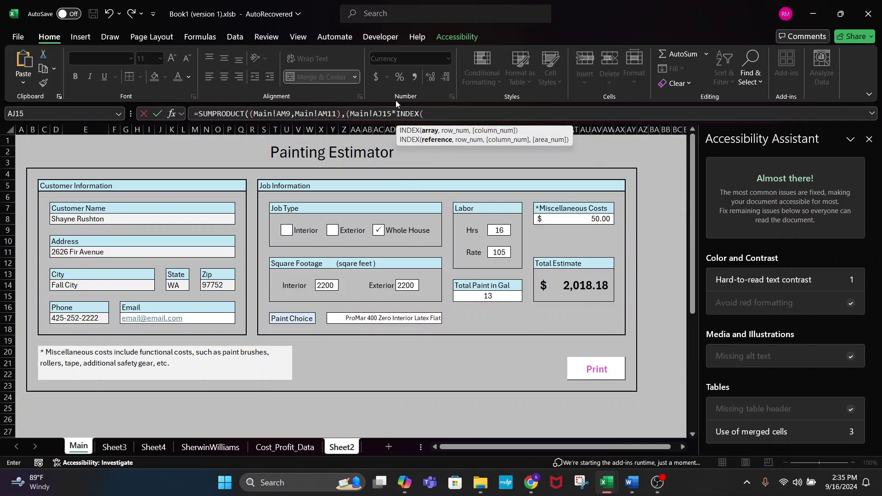
- Give INDEX the SherwinWilliams!A2:E53 price range and start a MATCH( term
{"action": "left_click", "coordinate": [205, 447]}
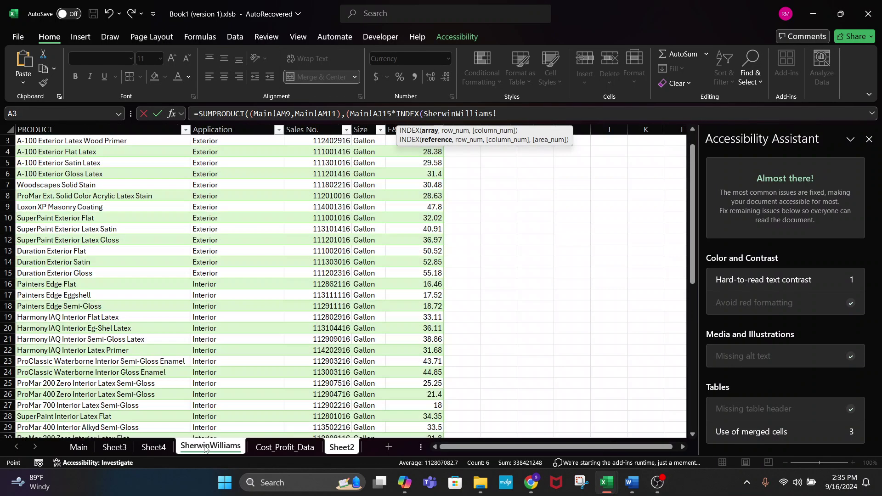
{"action": "scroll", "coordinate": [158, 213], "scroll_direction": "up", "scroll_amount": 2}
{"action": "left_click", "coordinate": [66, 152]}
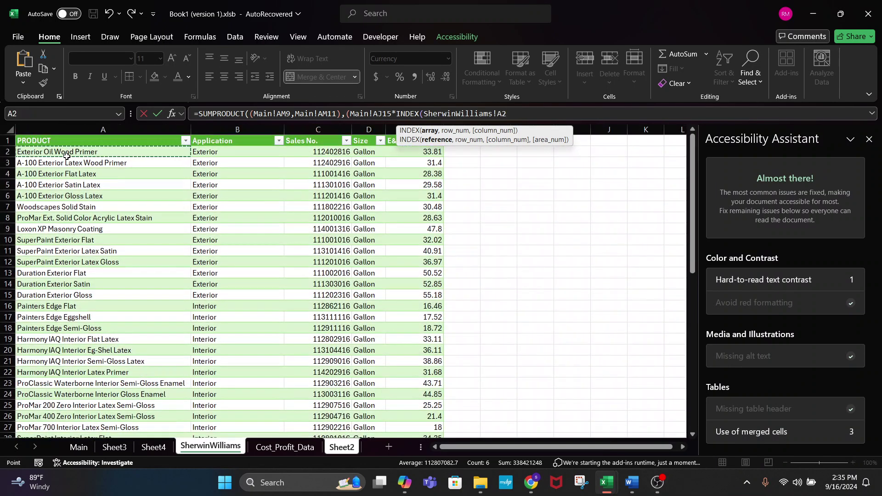
{"action": "key", "text": "ctrl+shift+Right"}
{"action": "key", "text": "ctrl+shift+Down"}
{"action": "type", "text": ",m"}
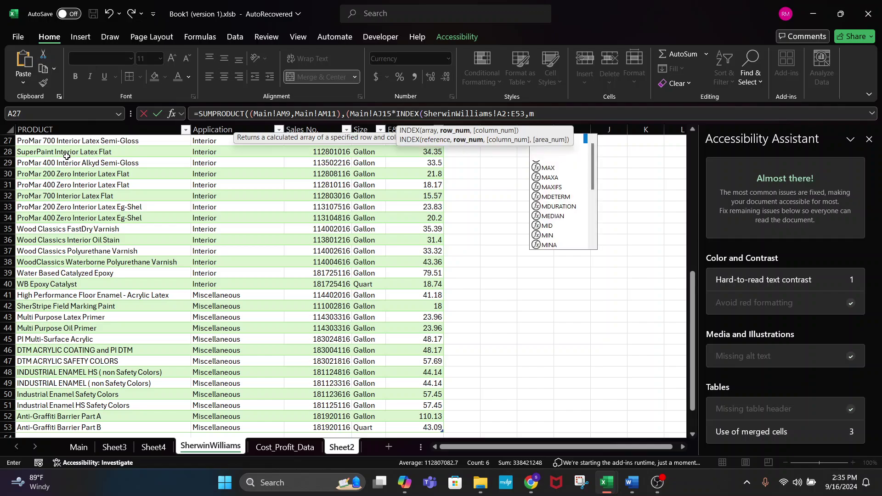
{"action": "type", "text": "atch"}
{"action": "key", "text": "BackSpace"}
{"action": "key", "text": "BackSpace"}
{"action": "key", "text": "BackSpace"}
{"action": "key", "text": "BackSpace"}
{"action": "key", "text": "BackSpace"}
{"action": "type", "text": "MATC"}
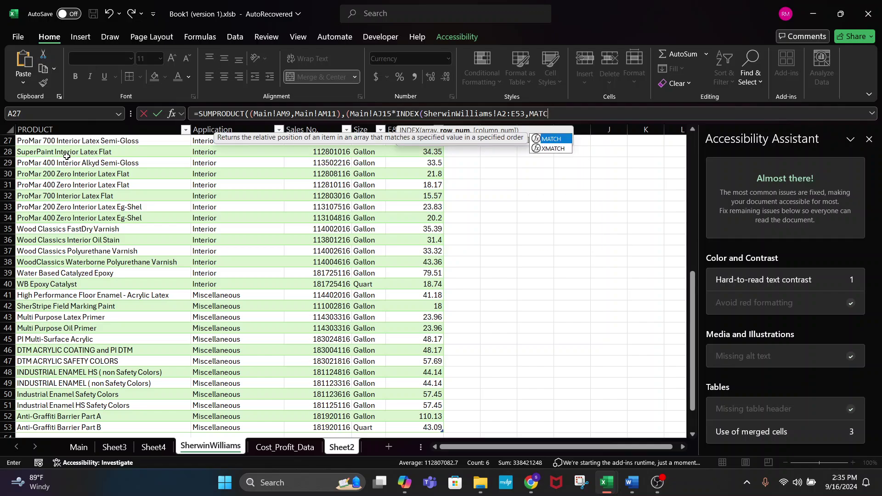
{"action": "type", "text": "H("}
- Match Main!Y17 Paint Choice against SherwinWilliams!A2:A53, closing with 0),5)
{"action": "left_click", "coordinate": [76, 448]}
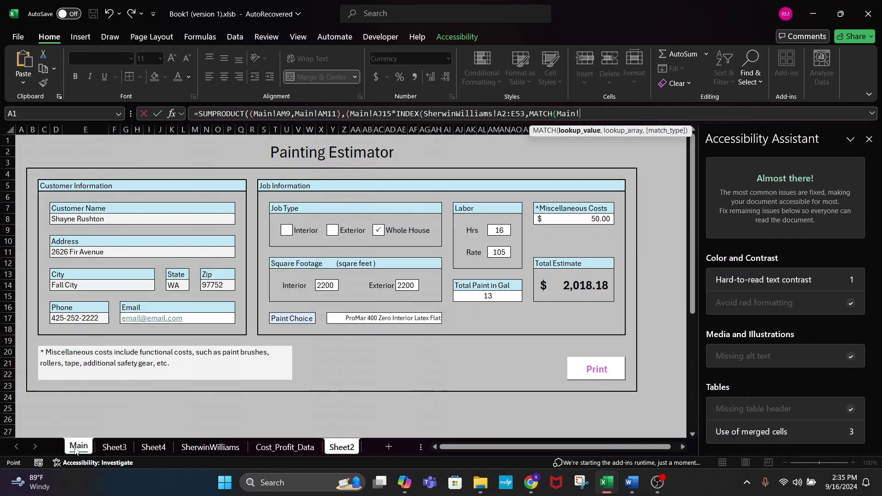
{"action": "left_click", "coordinate": [412, 322]}
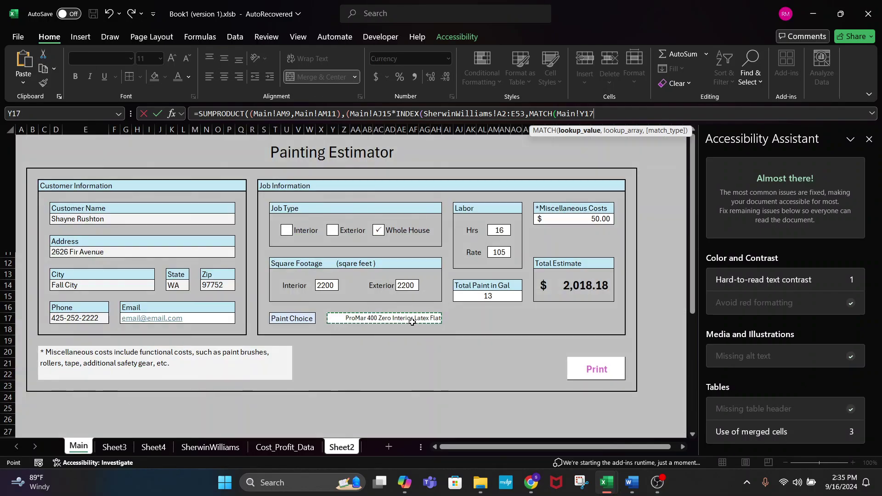
{"action": "type", "text": ","}
{"action": "left_click", "coordinate": [256, 449]}
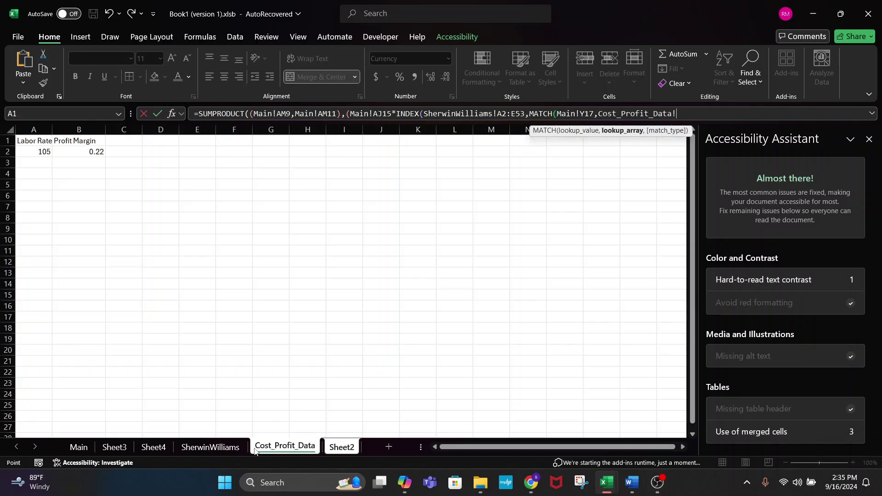
{"action": "left_click", "coordinate": [210, 447]}
{"action": "scroll", "coordinate": [95, 153], "scroll_direction": "up", "scroll_amount": 8}
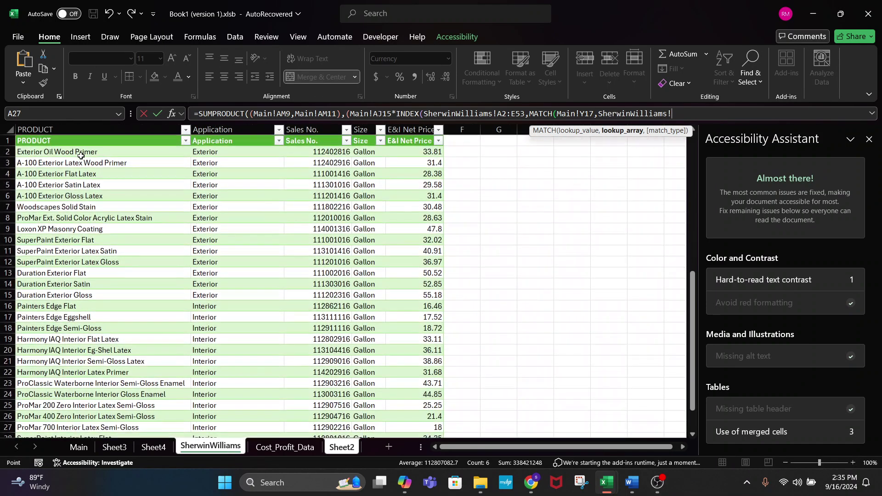
{"action": "left_click", "coordinate": [80, 152]}
{"action": "key", "text": "ctrl+shift+Down"}
{"action": "type", "text": ",0"}
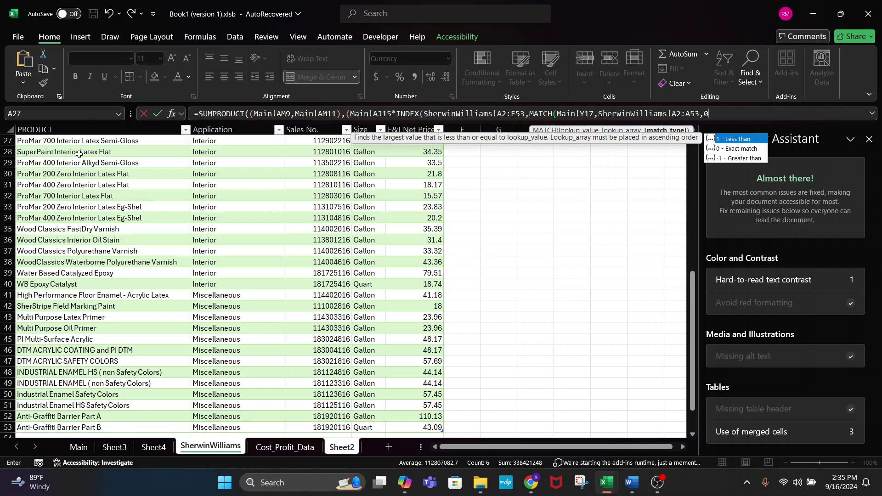
{"action": "type", "text": "),5)"}
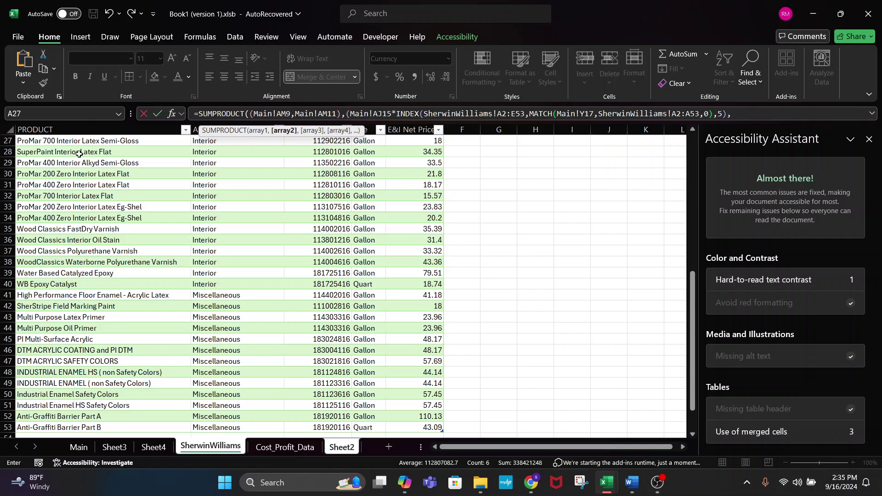
{"action": "type", "text": ","}
- Add the Cost_Profit_Data!B2 profit margin and enter the formula
{"action": "left_click", "coordinate": [282, 447]}
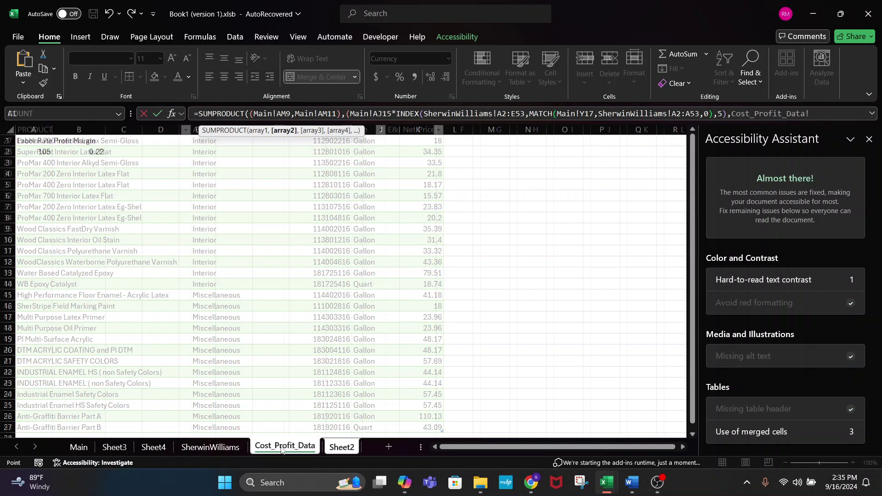
{"action": "left_click", "coordinate": [88, 155]}
{"action": "type", "text": "1.2"}
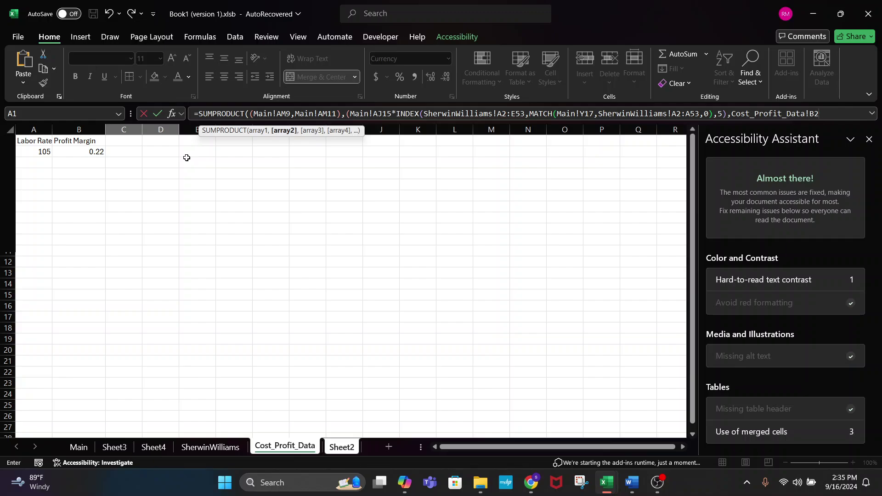
{"action": "key", "text": "Return"}
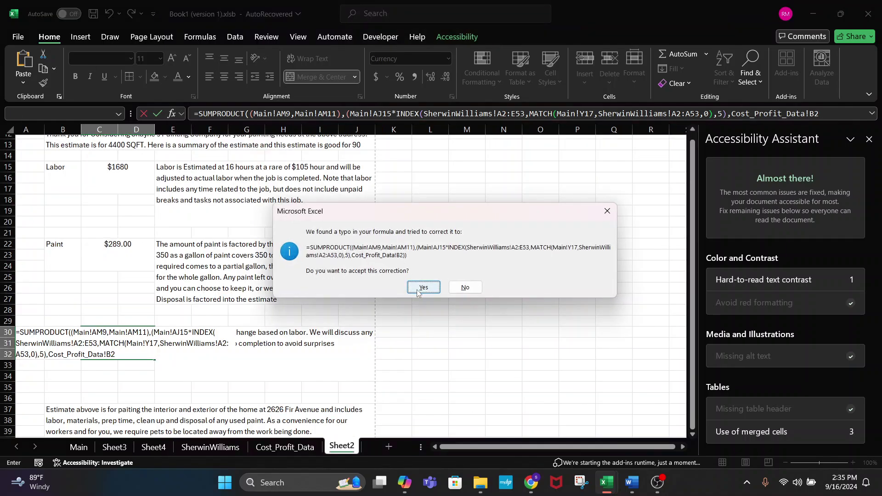
- Accept Excel's formula correction and set the Cost_Profit_Data margin B2 to 1.22
{"action": "left_click", "coordinate": [423, 290]}
{"action": "left_click", "coordinate": [132, 340]}
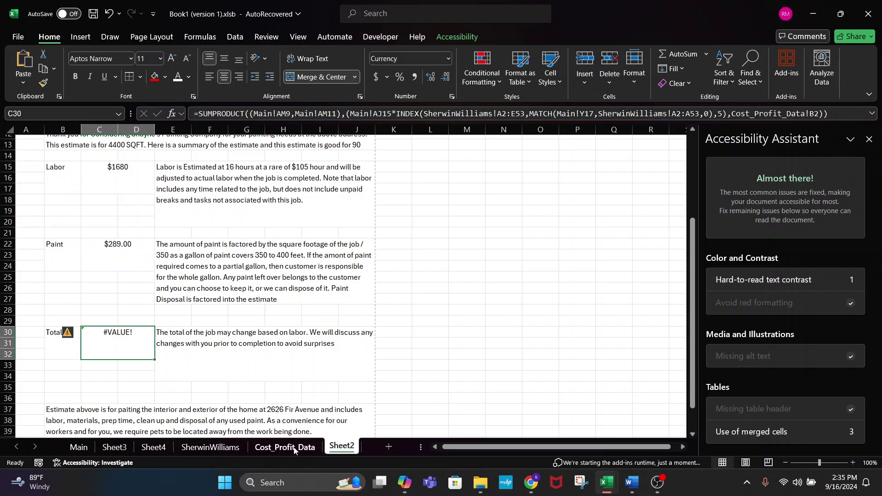
{"action": "left_click", "coordinate": [252, 450]}
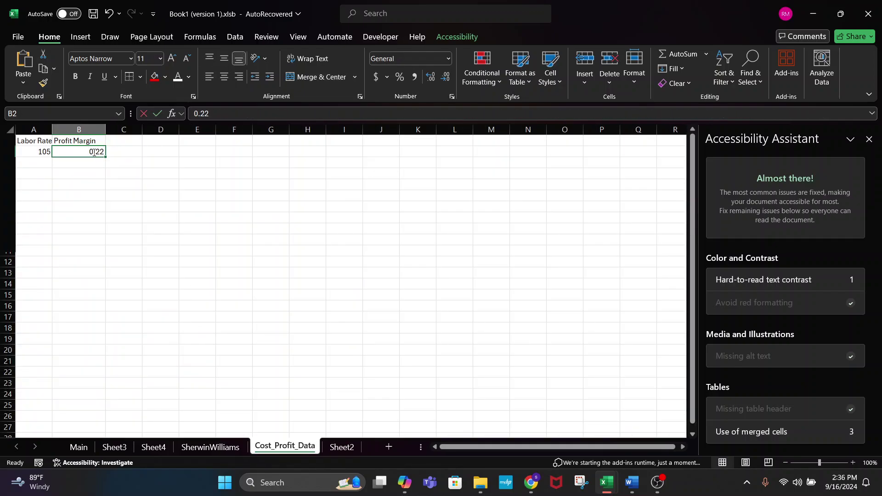
{"action": "type", "text": "1.22"}
{"action": "key", "text": "Return"}
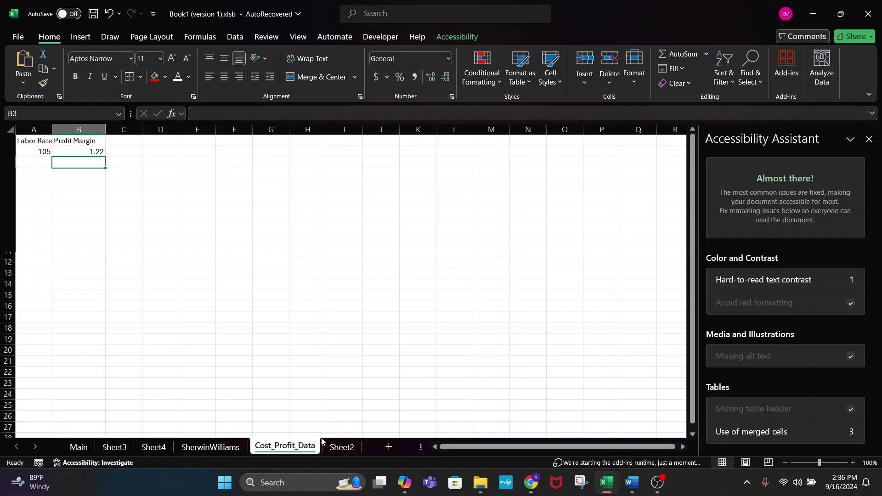
{"action": "left_click", "coordinate": [341, 446]}
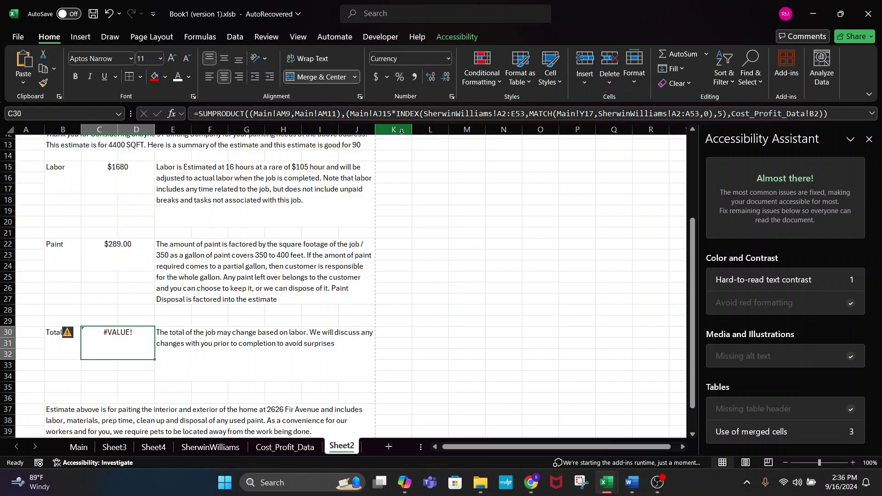
- Replace the multiplication sign before INDEX with a comma in C30's formula and commit
{"action": "left_click", "coordinate": [394, 113]}
{"action": "key", "text": "BackSpace"}
{"action": "key", "text": "Num_Lock"}
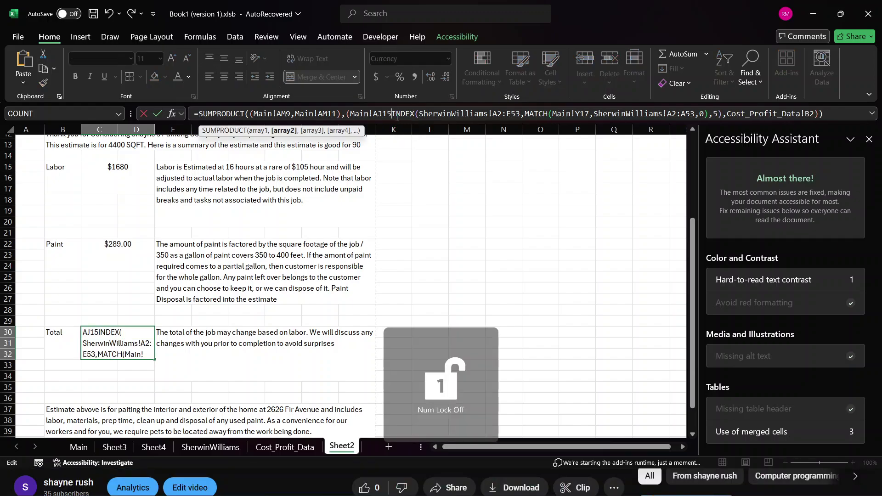
{"action": "key", "text": "Delete"}
{"action": "type", "text": ","}
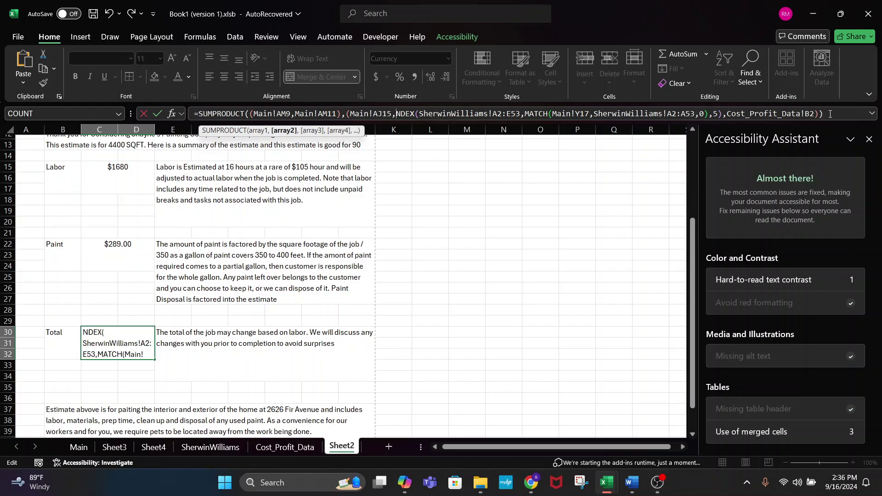
{"action": "key", "text": "Return"}
- Change the comma before the margin reference to ')*' and recommit, yielding #VALUE!
{"action": "left_click", "coordinate": [134, 335]}
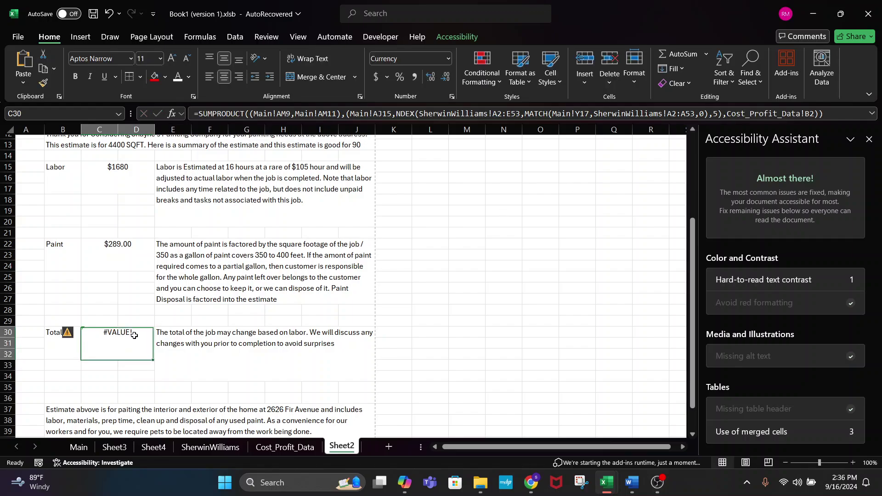
{"action": "left_click", "coordinate": [729, 113]}
{"action": "key", "text": "BackSpace"}
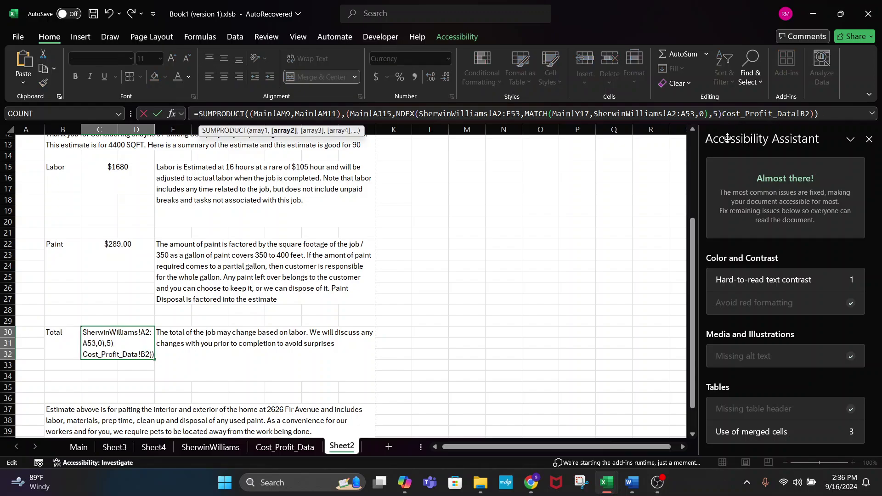
{"action": "type", "text": ")"}
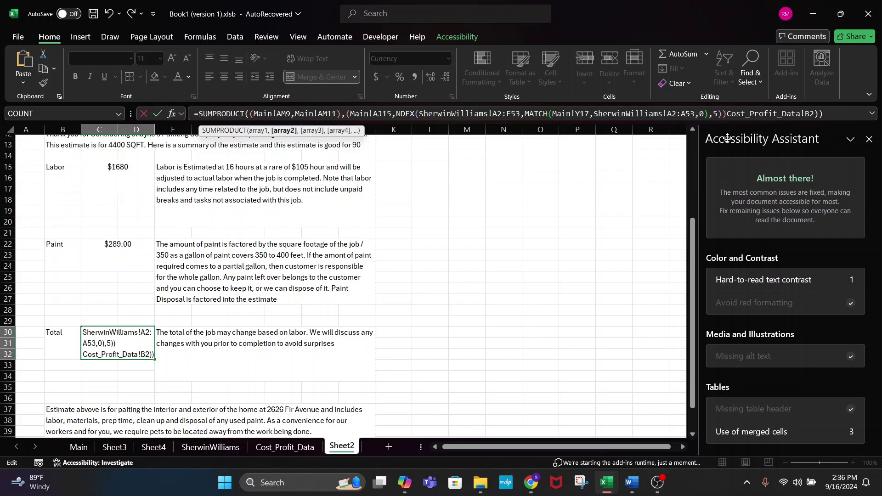
{"action": "type", "text": ","}
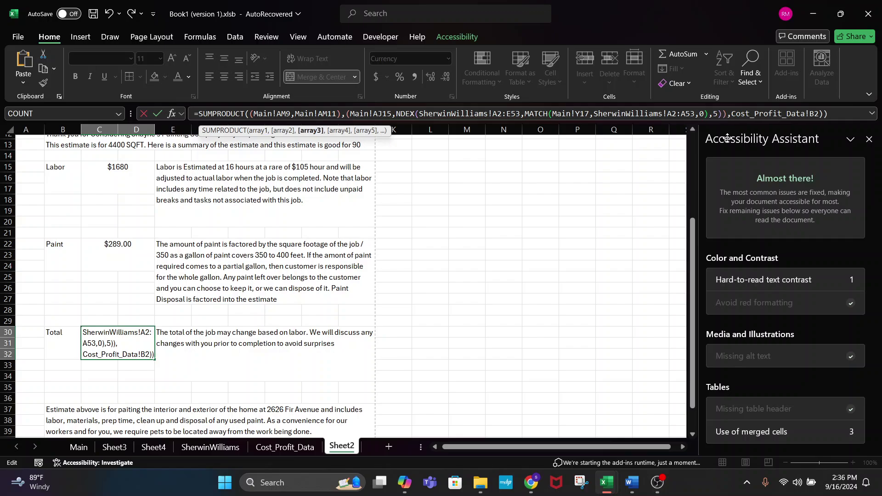
{"action": "type", "text": "*"}
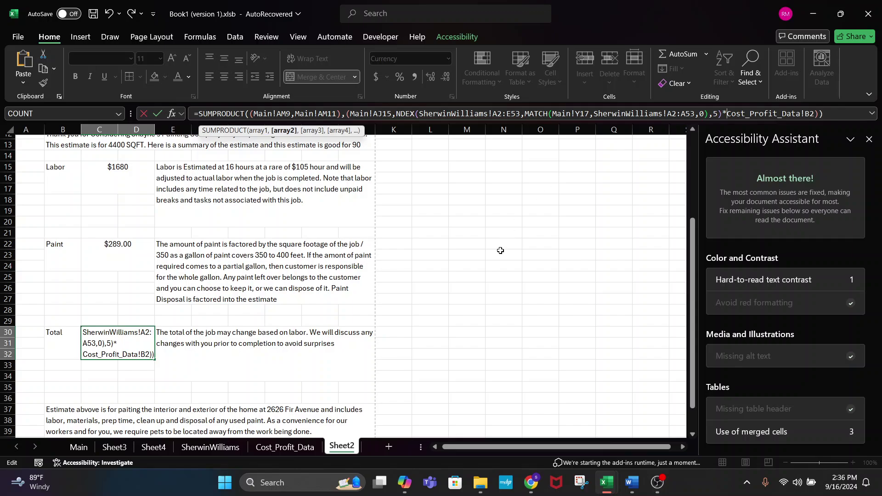
{"action": "key", "text": "Return"}
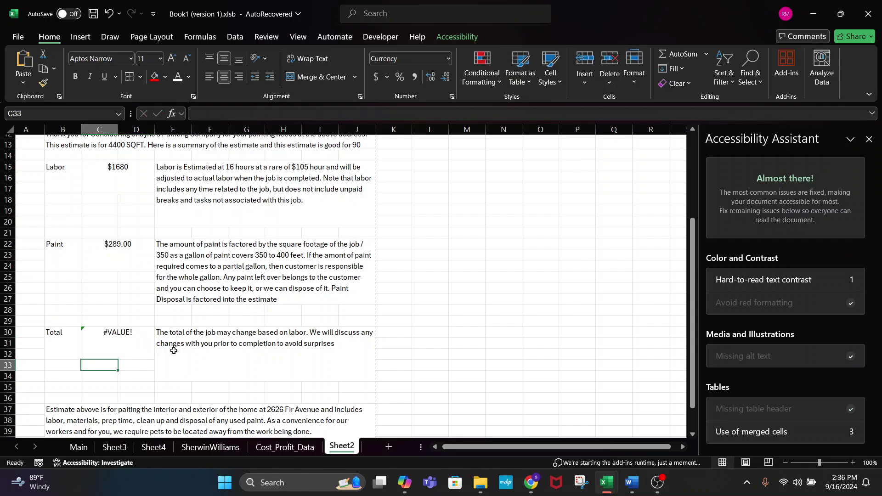
{"action": "left_click", "coordinate": [125, 351]}
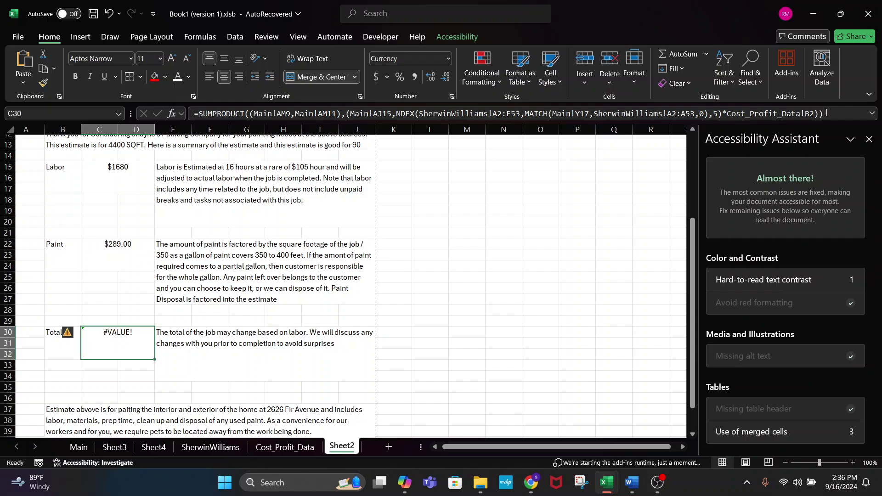
- Erase the formula text after Main!AJ15 in the Total cell C30
{"action": "left_click_drag", "start_coordinate": [824, 114], "coordinate": [760, 113]}
{"action": "left_click_drag", "start_coordinate": [624, 93], "coordinate": [400, 97]}
{"action": "key", "text": "BackSpace"}
{"action": "key", "text": "Num_Lock"}
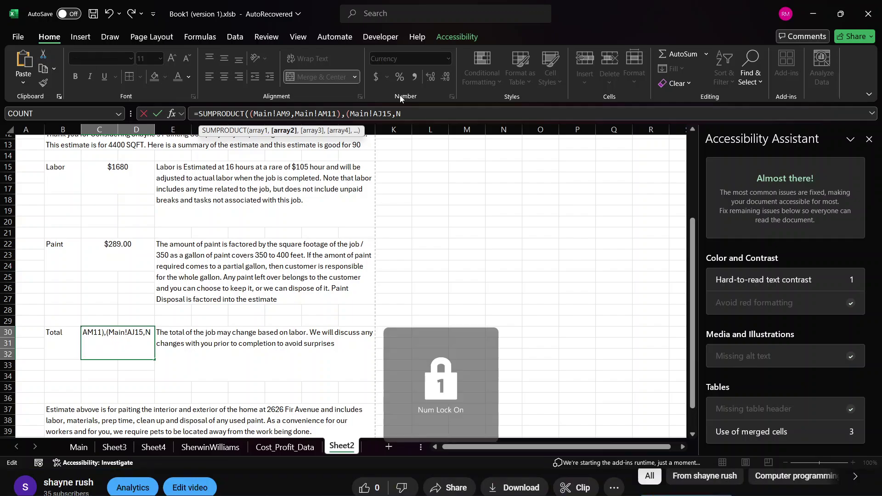
{"action": "key", "text": "BackSpace"}
{"action": "key", "text": "BackSpace"}
{"action": "key", "text": "BackSpace"}
{"action": "key", "text": "BackSpace"}
{"action": "key", "text": "BackSpace"}
{"action": "key", "text": "BackSpace"}
{"action": "key", "text": "BackSpace"}
{"action": "key", "text": "BackSpace"}
{"action": "key", "text": "BackSpace"}
{"action": "key", "text": "BackSpace"}
{"action": "key", "text": "BackSpace"}
{"action": "key", "text": "BackSpace"}
{"action": "key", "text": "BackSpace"}
{"action": "key", "text": "BackSpace"}
{"action": "key", "text": "BackSpace"}
{"action": "key", "text": "BackSpace"}
{"action": "key", "text": "BackSpace"}
{"action": "key", "text": "BackSpace"}
{"action": "key", "text": "BackSpace"}
{"action": "key", "text": "BackSpace"}
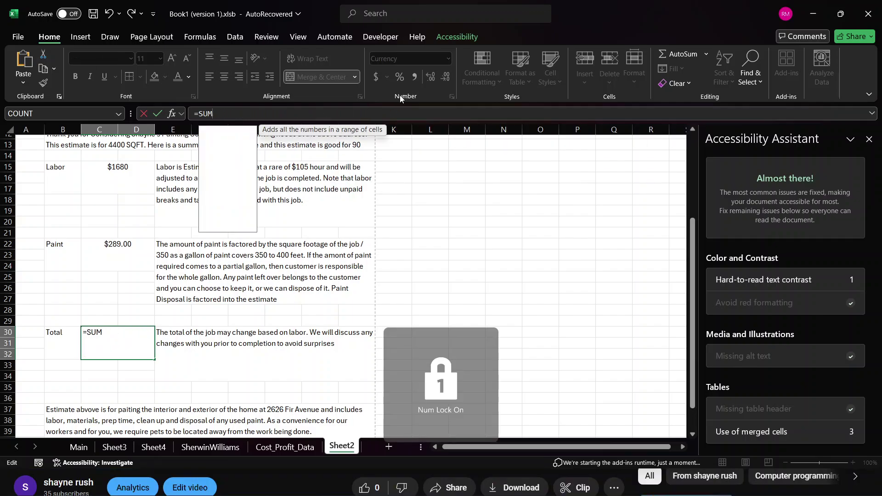
{"action": "left_click", "coordinate": [408, 208]}
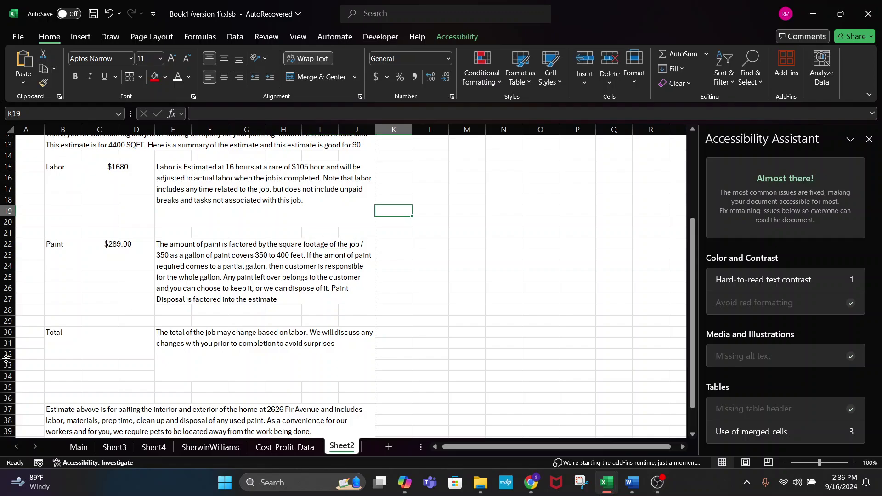
- Undo back to =ROUNDUP(Main!AQ13,0) so the Total shows $2,019.00
{"action": "left_click", "coordinate": [111, 362]}
{"action": "key", "text": "ctrl+z"}
{"action": "key", "text": "ctrl+z"}
{"action": "key", "text": "ctrl+z"}
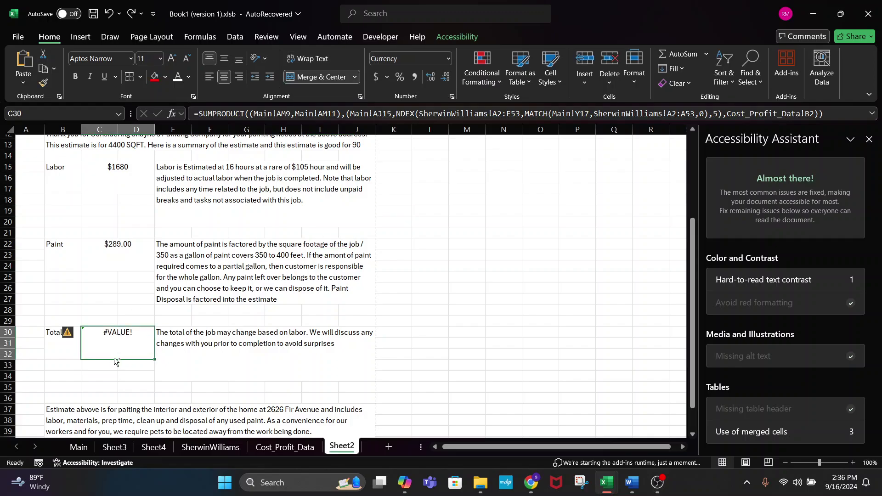
{"action": "key", "text": "ctrl+z"}
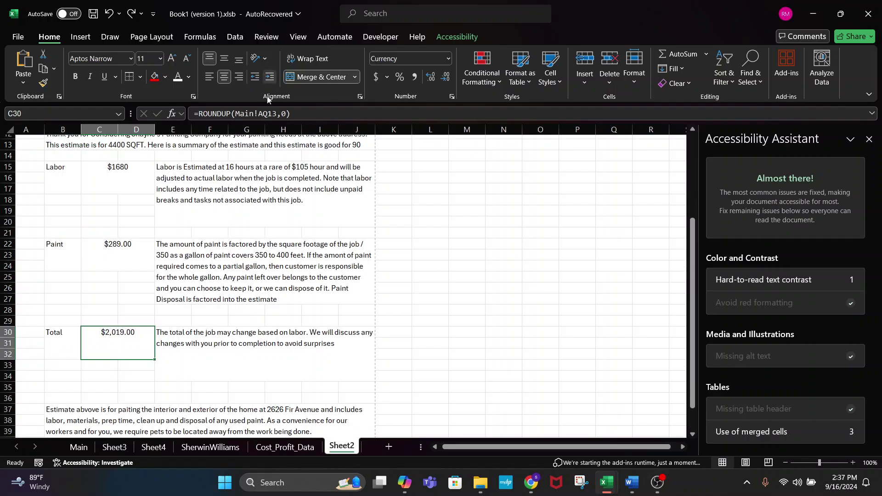
{"action": "left_click", "coordinate": [451, 354]}
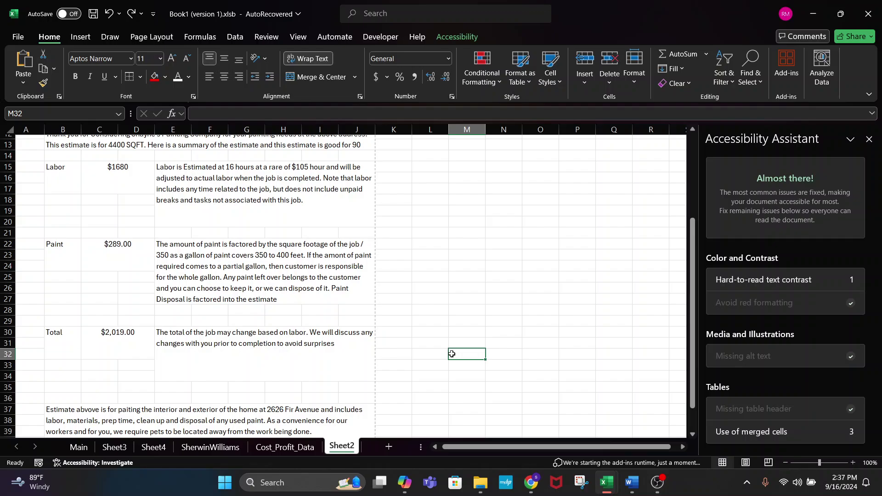
{"action": "left_click", "coordinate": [484, 288]}
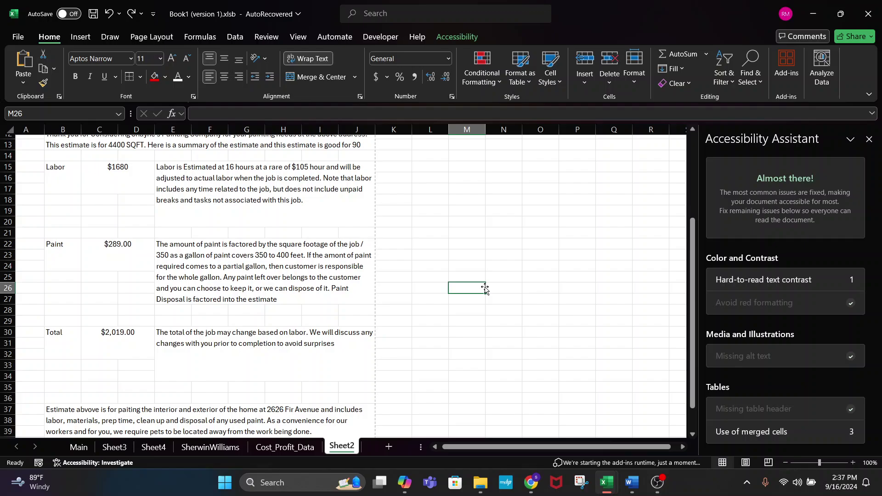
{"action": "left_click_drag", "start_coordinate": [486, 288], "coordinate": [228, 375]}
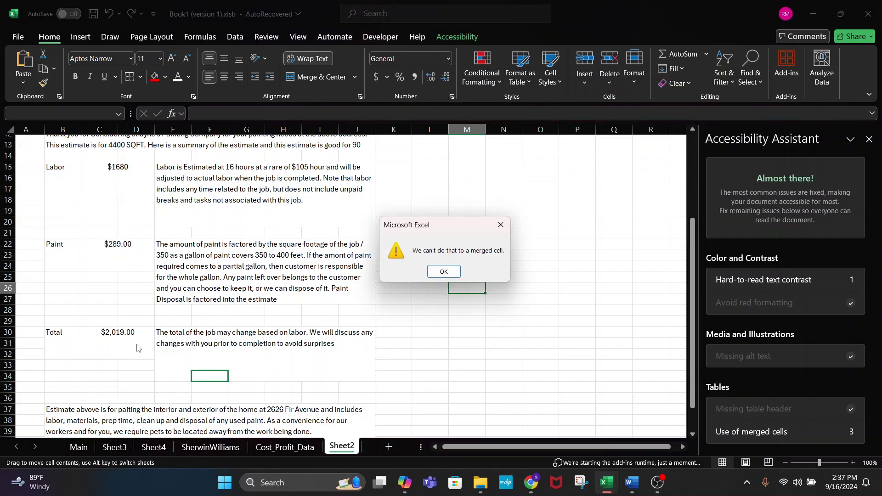
{"action": "left_click", "coordinate": [443, 272]}
{"action": "left_click", "coordinate": [443, 270]}
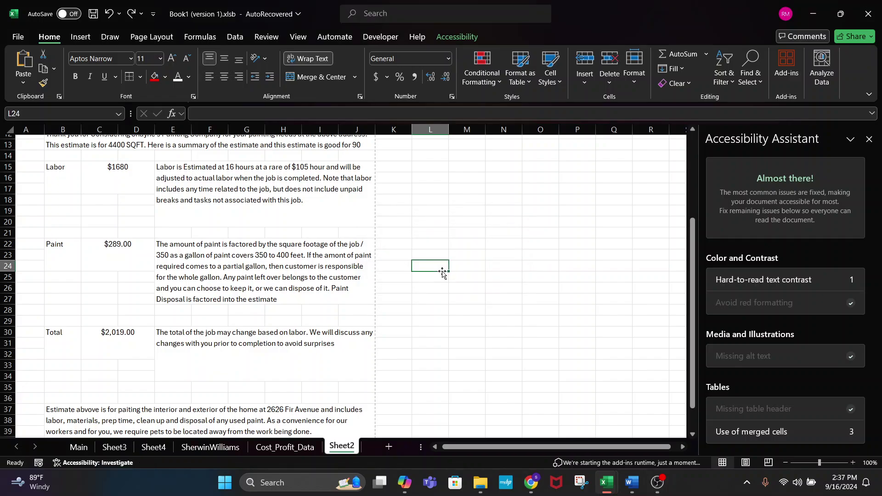
{"action": "scroll", "coordinate": [346, 313], "scroll_direction": "up", "scroll_amount": 4}
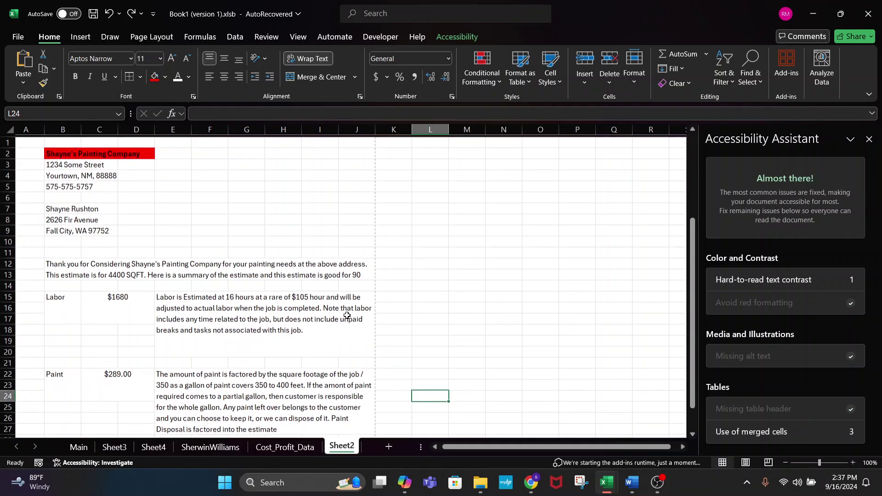
{"action": "left_click", "coordinate": [531, 482]}
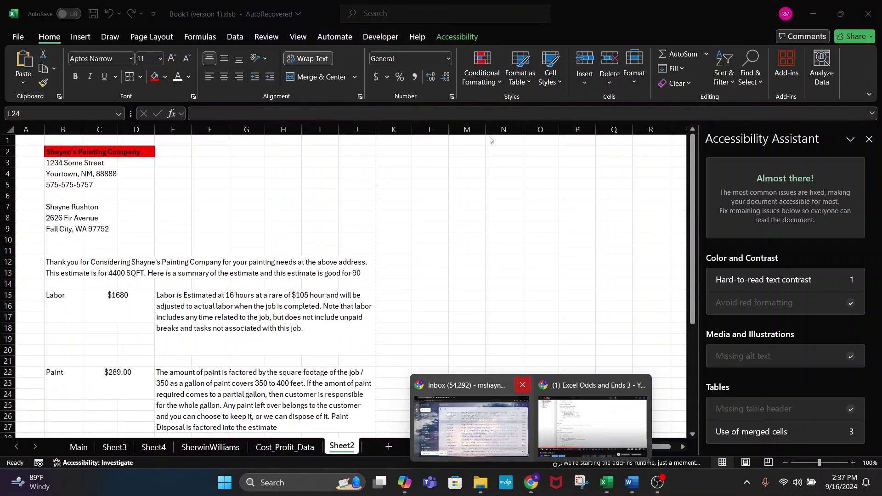
- Leave the full-screen Excel Odds and Ends 3 video and search Google for EXCEL FORMULAS
{"action": "left_click", "coordinate": [569, 418]}
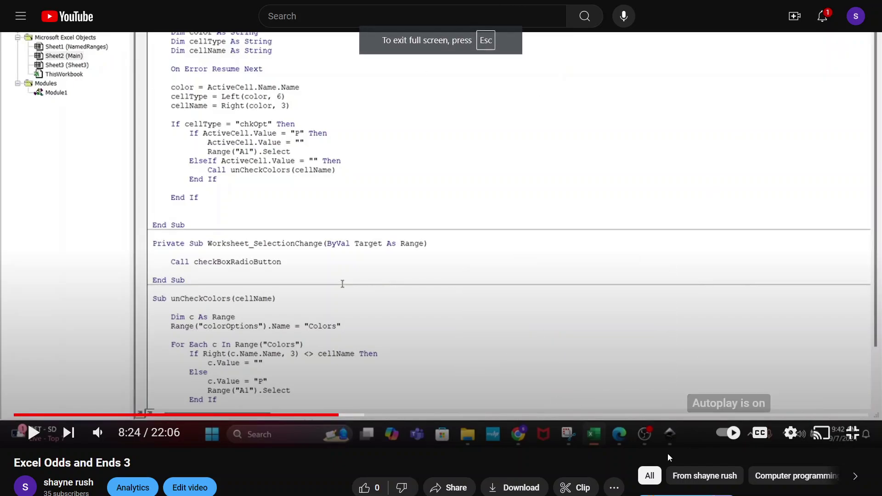
{"action": "left_click", "coordinate": [852, 433]}
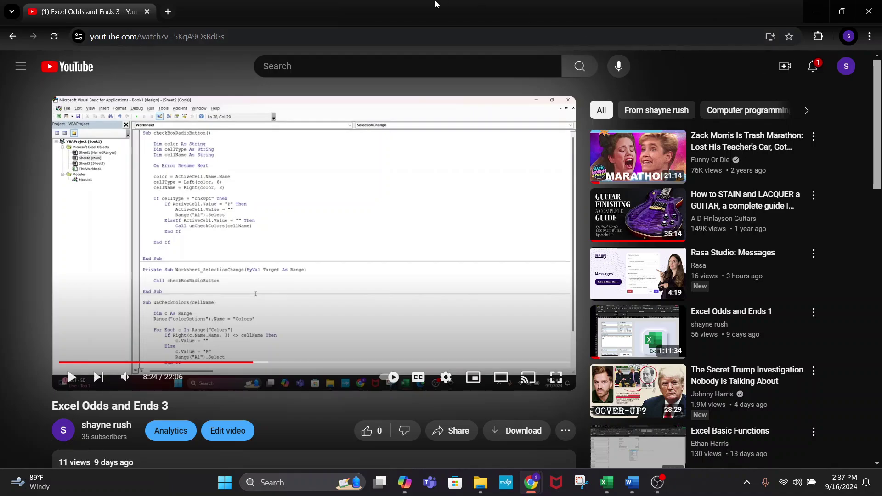
{"action": "left_click", "coordinate": [243, 28]}
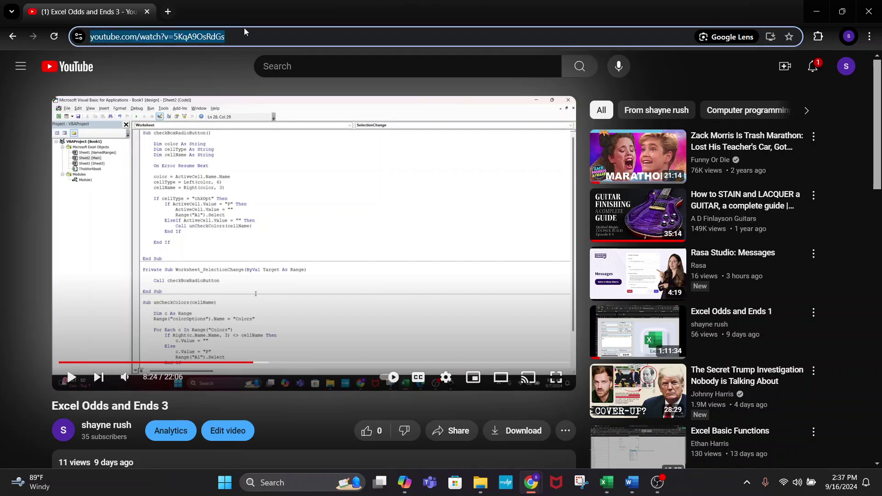
{"action": "type", "text": "EXCEL"}
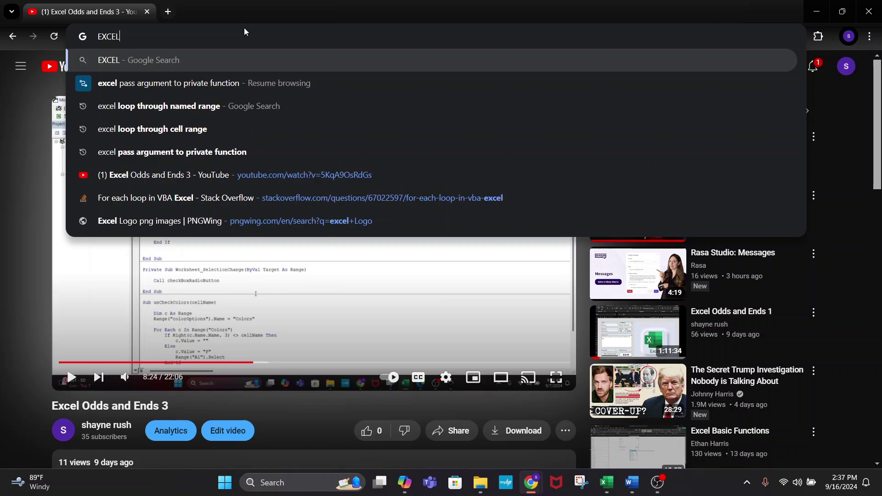
{"action": "type", "text": " FOR"}
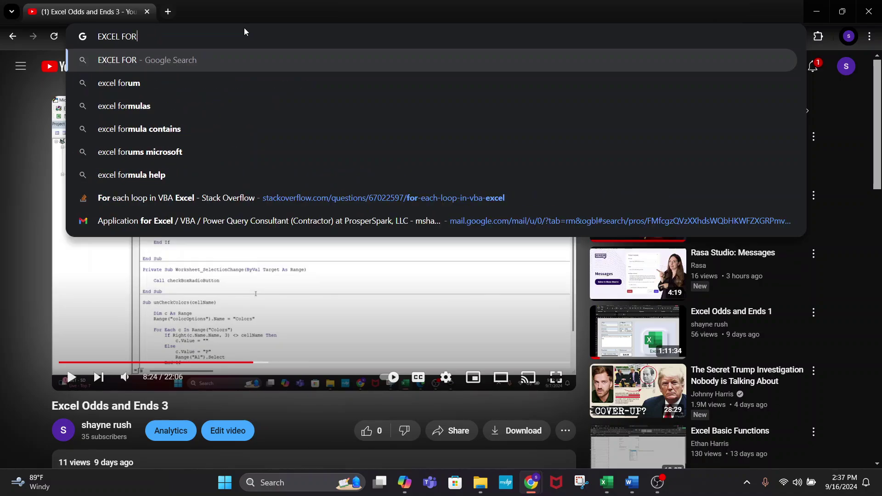
{"action": "type", "text": "MULAS"}
{"action": "key", "text": "Return"}
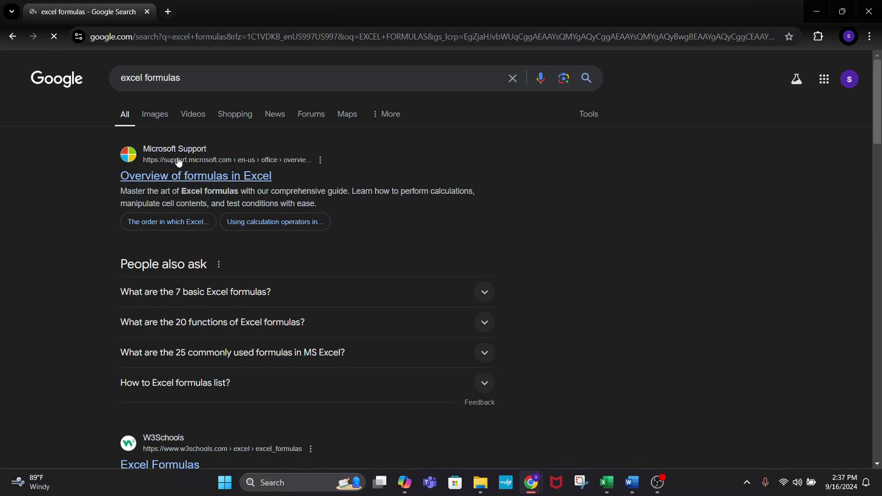
{"action": "scroll", "coordinate": [404, 338], "scroll_direction": "down", "scroll_amount": 5}
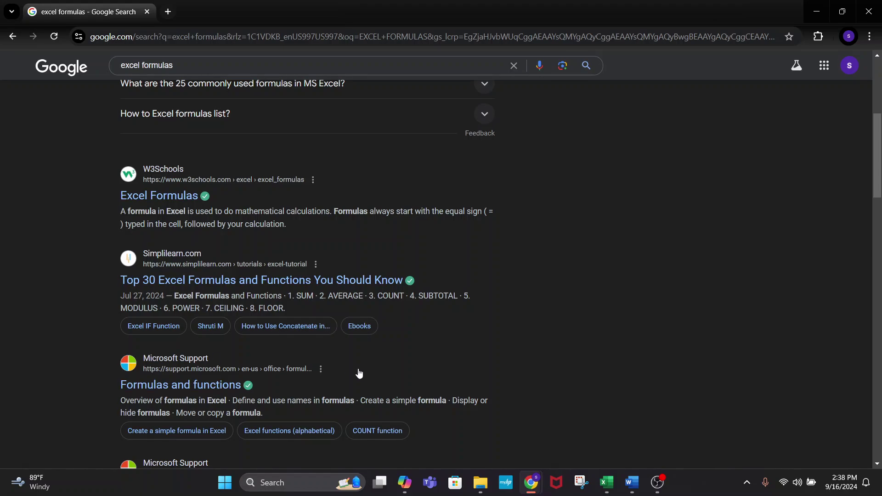
{"action": "scroll", "coordinate": [367, 372], "scroll_direction": "down", "scroll_amount": 3}
- Open Microsoft Support's Formulas and functions page from the results
{"action": "left_click", "coordinate": [174, 234]}
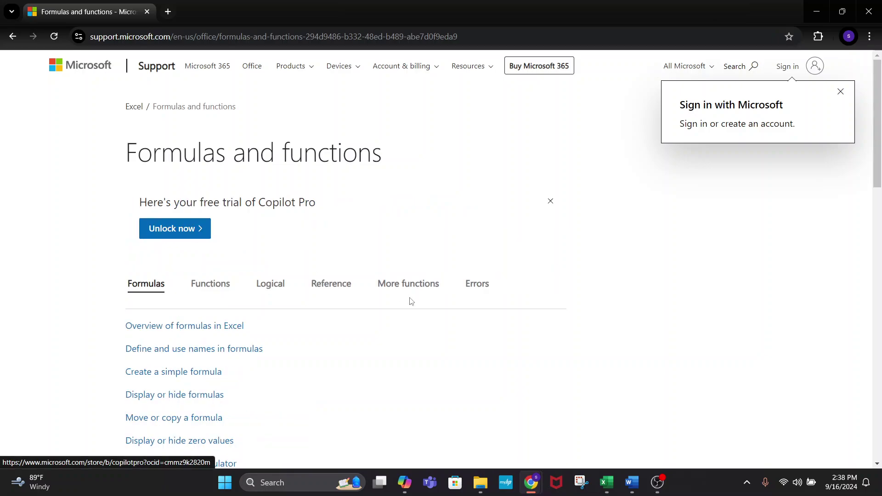
{"action": "scroll", "coordinate": [409, 302], "scroll_direction": "down", "scroll_amount": 5}
{"action": "scroll", "coordinate": [410, 301], "scroll_direction": "up", "scroll_amount": 1}
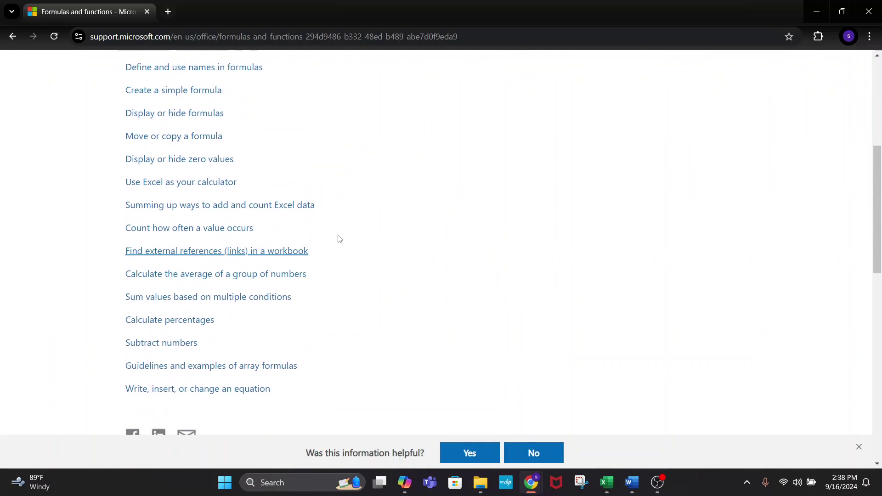
{"action": "scroll", "coordinate": [339, 239], "scroll_direction": "up", "scroll_amount": 1}
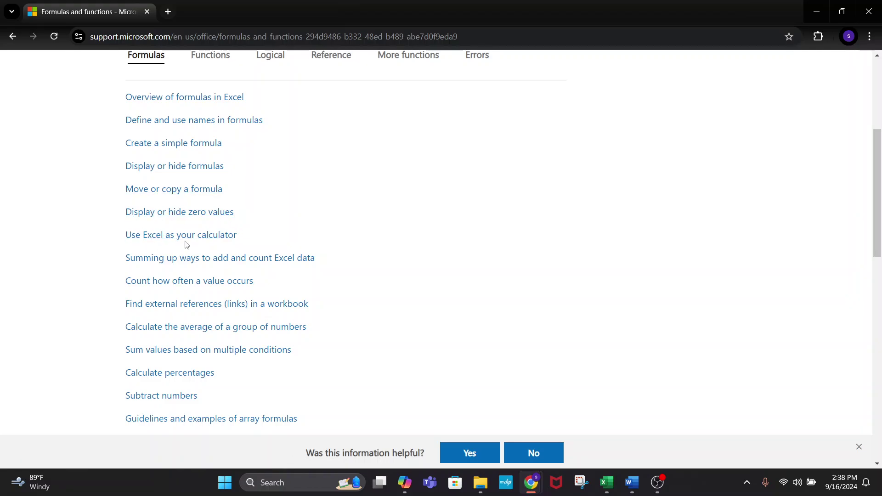
- Read the Use Excel as your calculator article down to its Use AutoSum section
{"action": "left_click", "coordinate": [222, 237]}
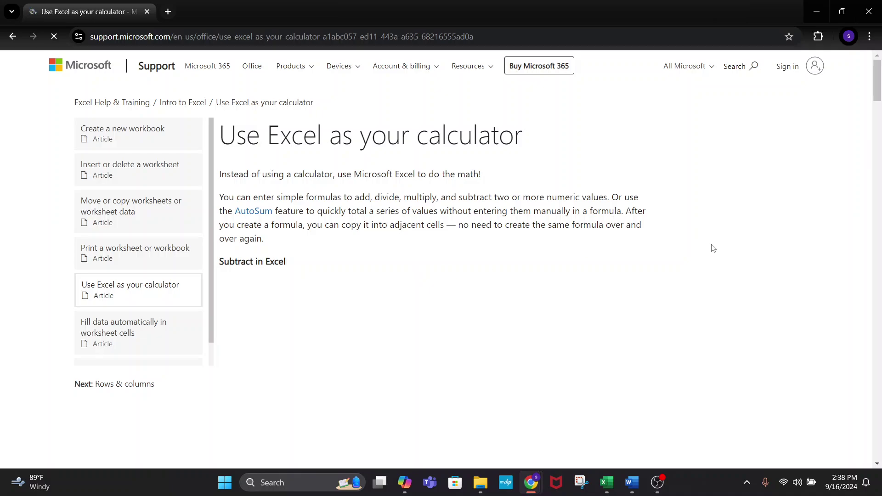
{"action": "scroll", "coordinate": [712, 247], "scroll_direction": "down", "scroll_amount": 5}
{"action": "scroll", "coordinate": [439, 201], "scroll_direction": "down", "scroll_amount": 18}
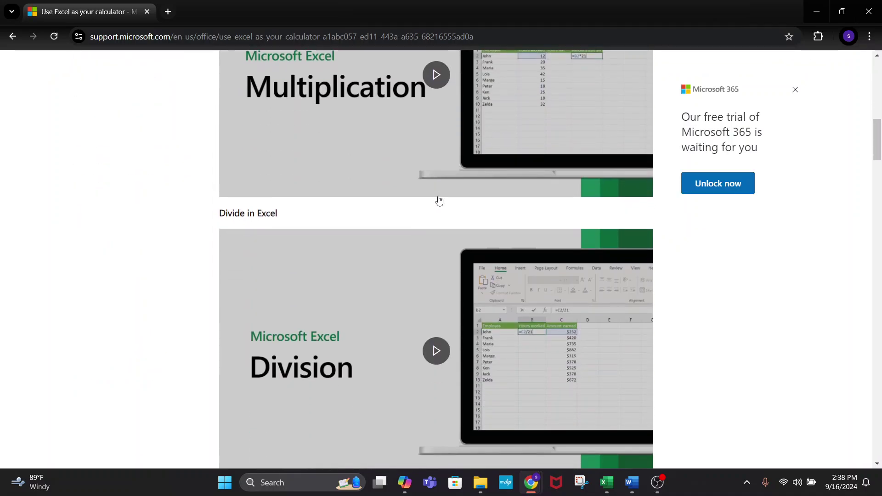
{"action": "scroll", "coordinate": [495, 239], "scroll_direction": "down", "scroll_amount": 2}
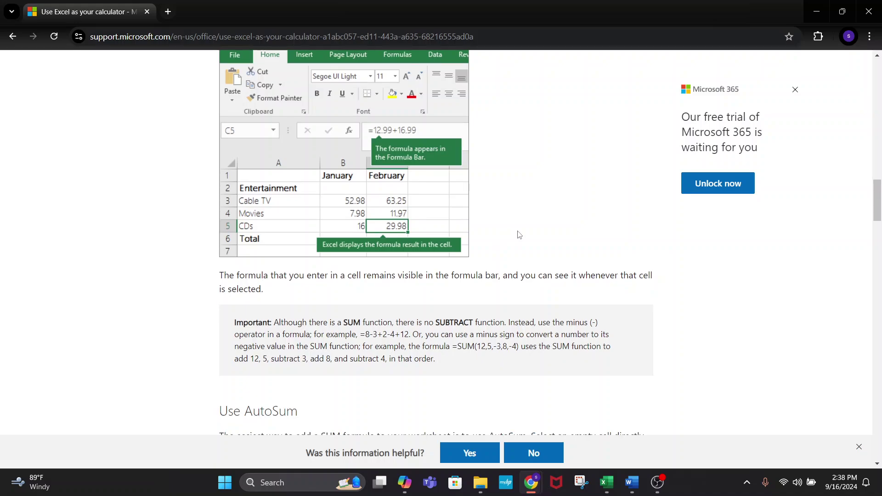
{"action": "scroll", "coordinate": [518, 234], "scroll_direction": "up", "scroll_amount": 4}
{"action": "scroll", "coordinate": [518, 234], "scroll_direction": "down", "scroll_amount": 6}
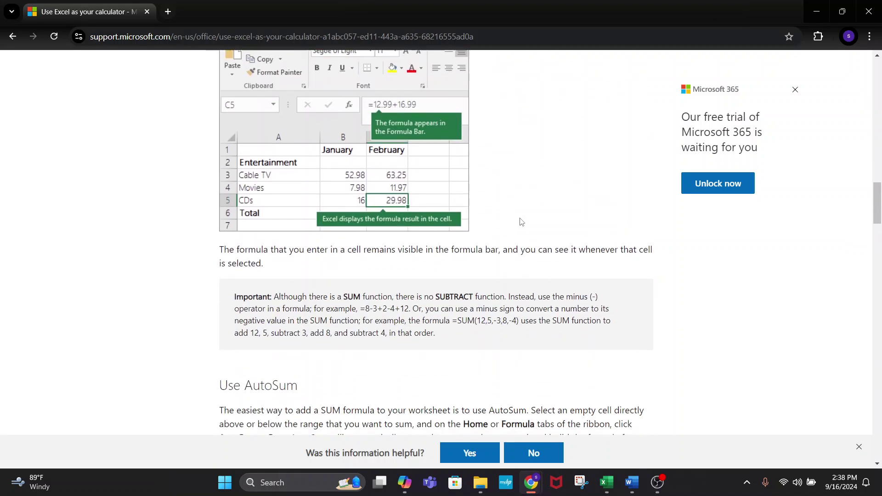
{"action": "scroll", "coordinate": [320, 345], "scroll_direction": "down", "scroll_amount": 13}
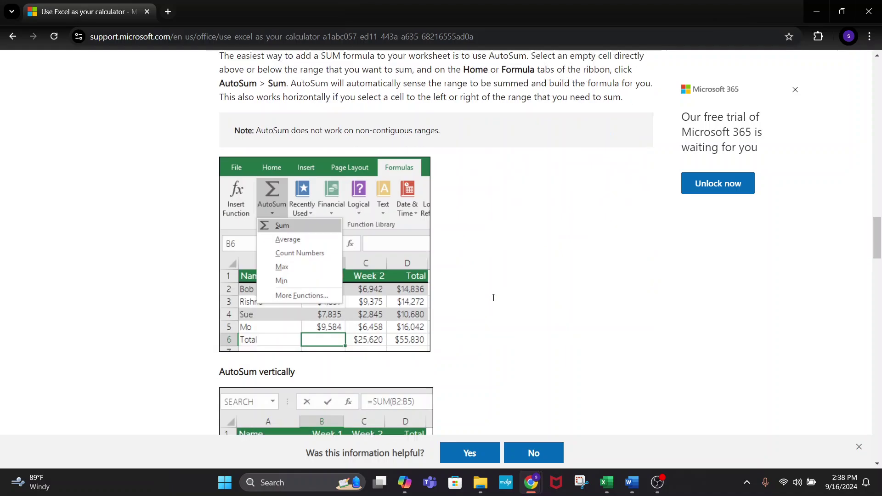
{"action": "left_click", "coordinate": [503, 42]}
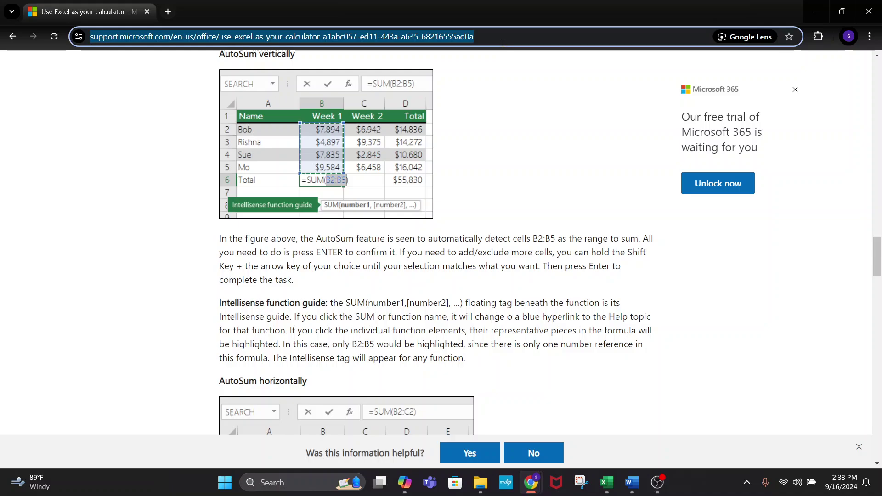
- Search SUMPRODUCT EXCEL and open the SUMPRODUCT function article to its sales example
{"action": "type", "text": "SUMPRODUCT"}
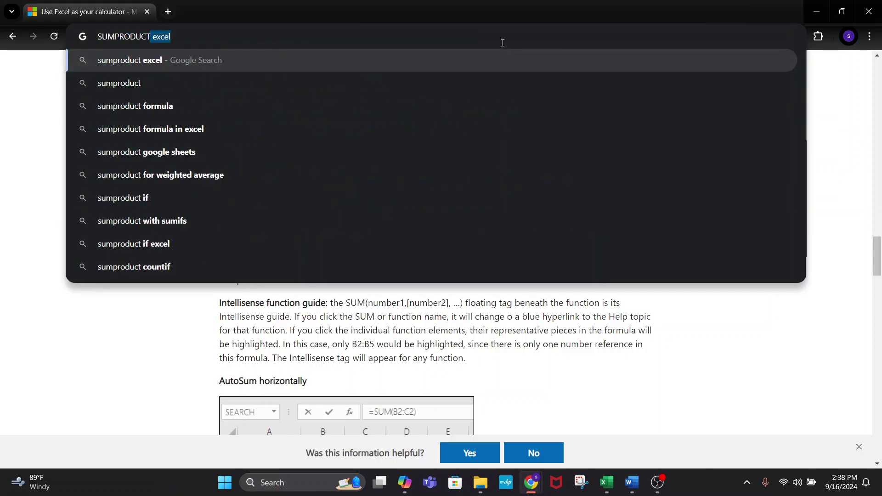
{"action": "type", "text": " EXCEL"}
{"action": "key", "text": "Return"}
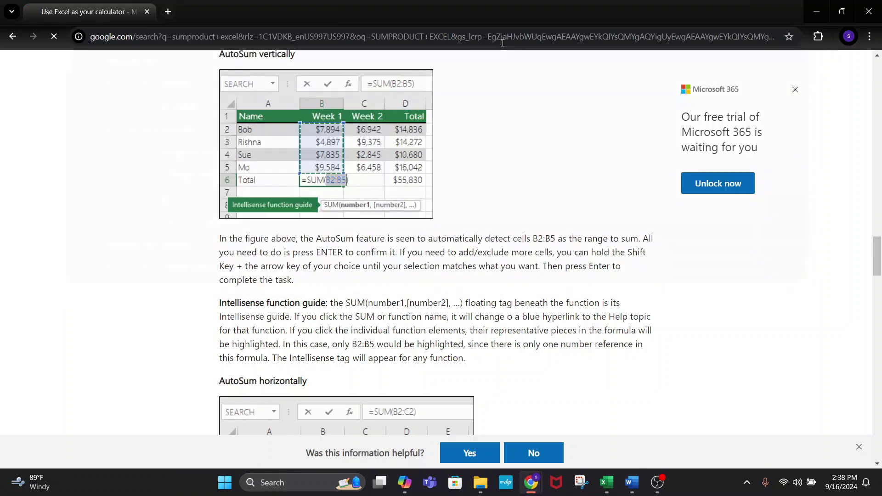
{"action": "left_click", "coordinate": [177, 175]}
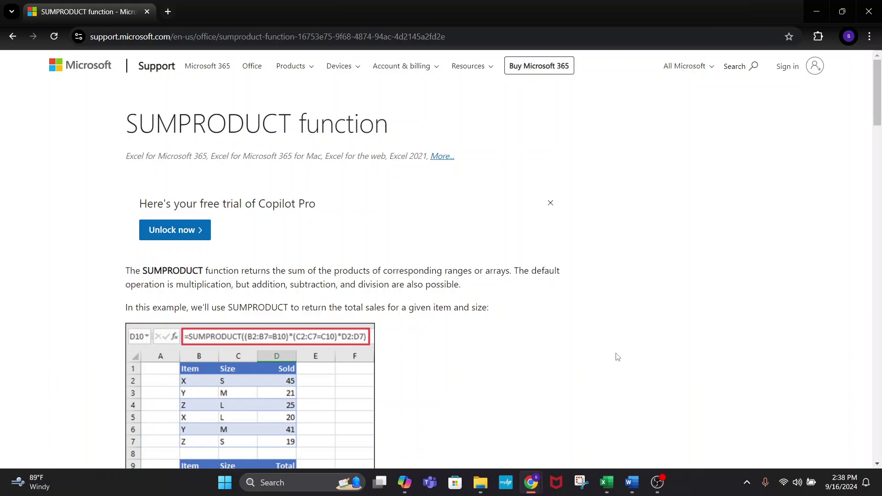
{"action": "scroll", "coordinate": [618, 356], "scroll_direction": "down", "scroll_amount": 2}
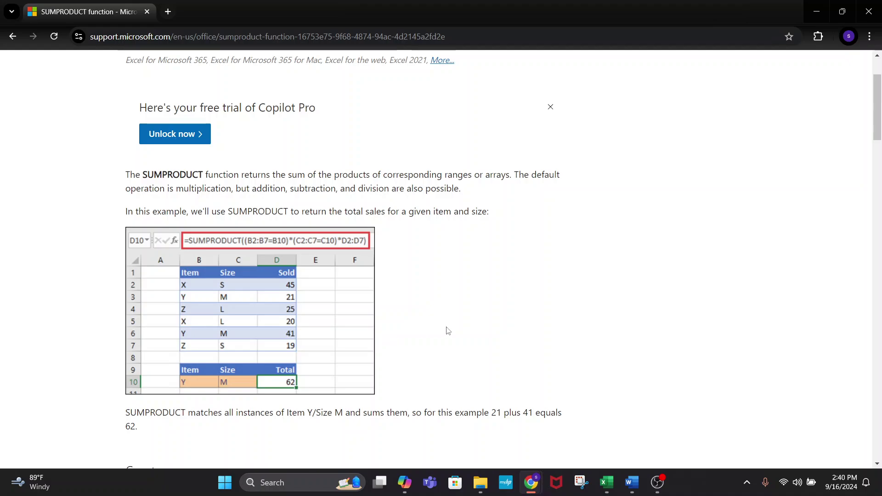
{"action": "scroll", "coordinate": [445, 326], "scroll_direction": "down", "scroll_amount": 8}
{"action": "scroll", "coordinate": [612, 287], "scroll_direction": "down", "scroll_amount": 8}
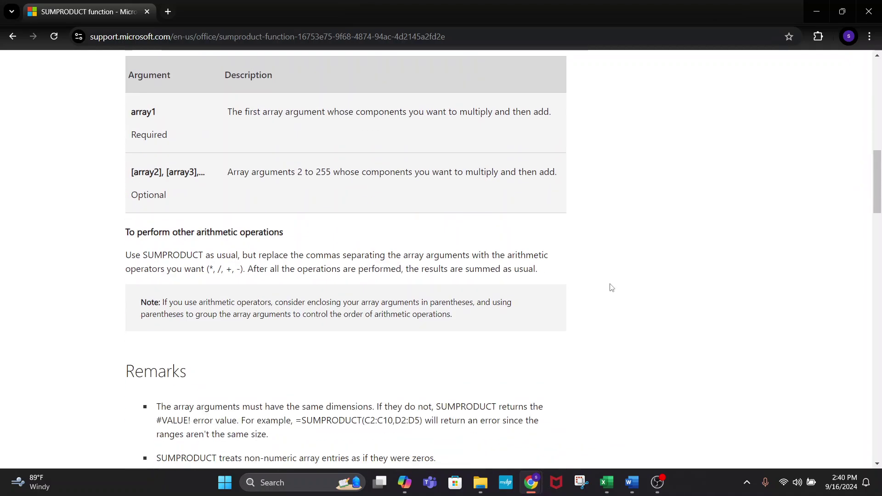
{"action": "scroll", "coordinate": [611, 287], "scroll_direction": "down", "scroll_amount": 13}
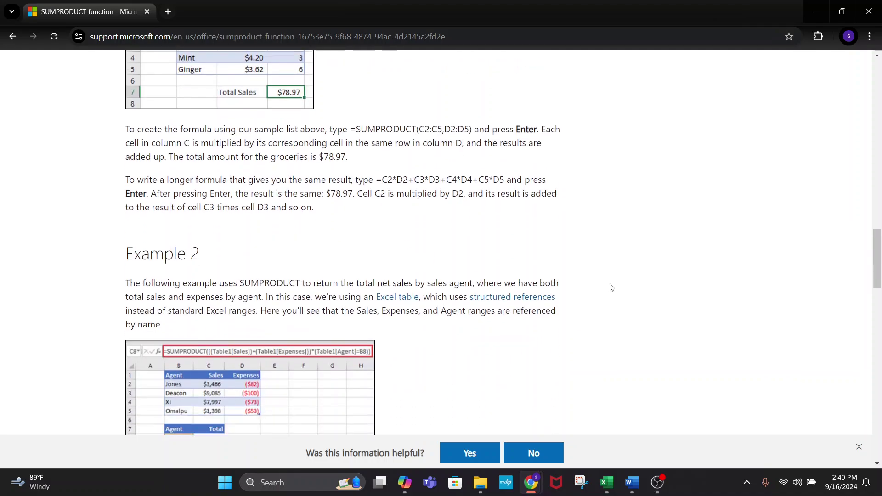
- Glance at the Painting Estimator form on the Main sheet, then return to Chrome's SUMPRODUCT help page
{"action": "left_click", "coordinate": [527, 427]}
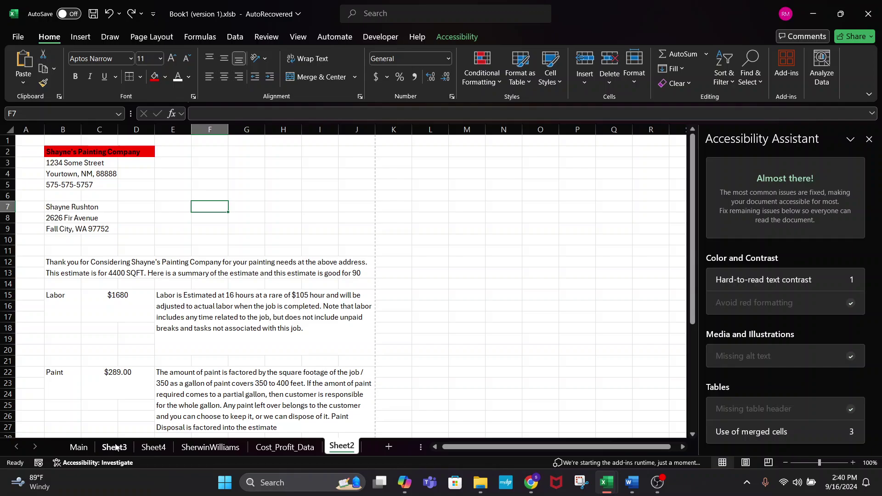
{"action": "left_click", "coordinate": [79, 447]}
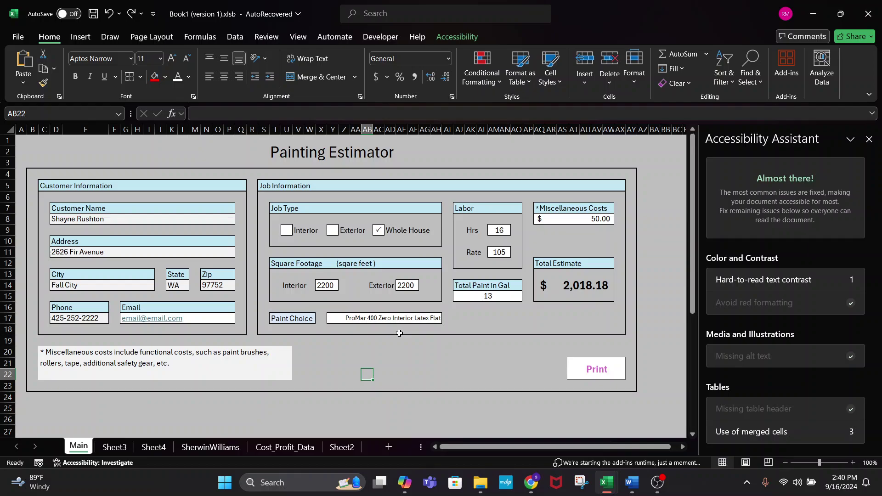
{"action": "left_click", "coordinate": [531, 482]}
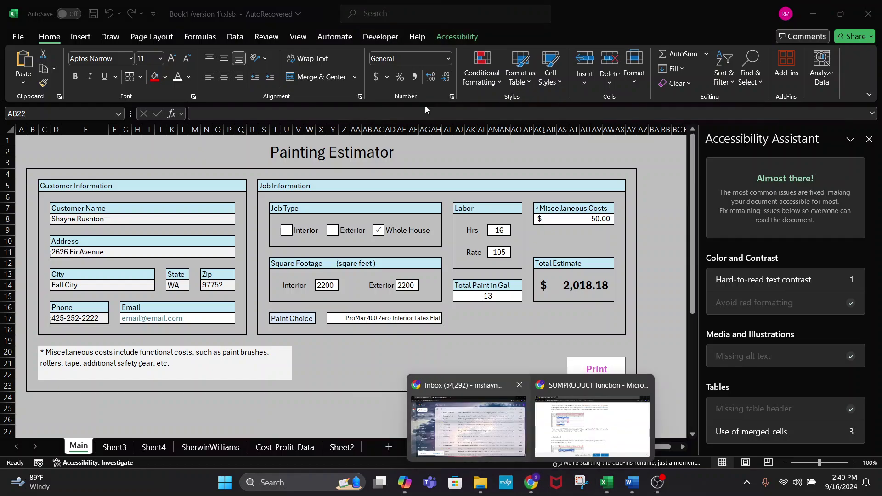
{"action": "left_click", "coordinate": [592, 413]}
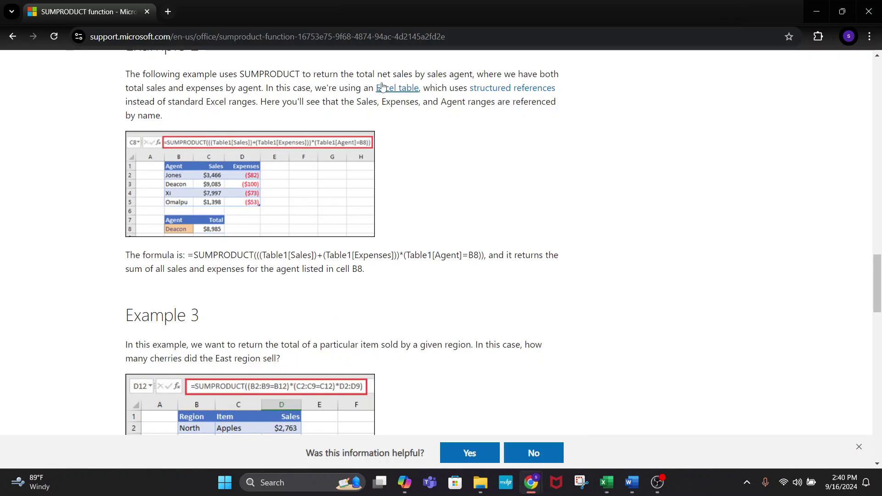
- Google 'CREATE a collection excel vba' from Chrome's address bar
{"action": "left_click", "coordinate": [437, 36]}
{"action": "type", "text": "CREATE "}
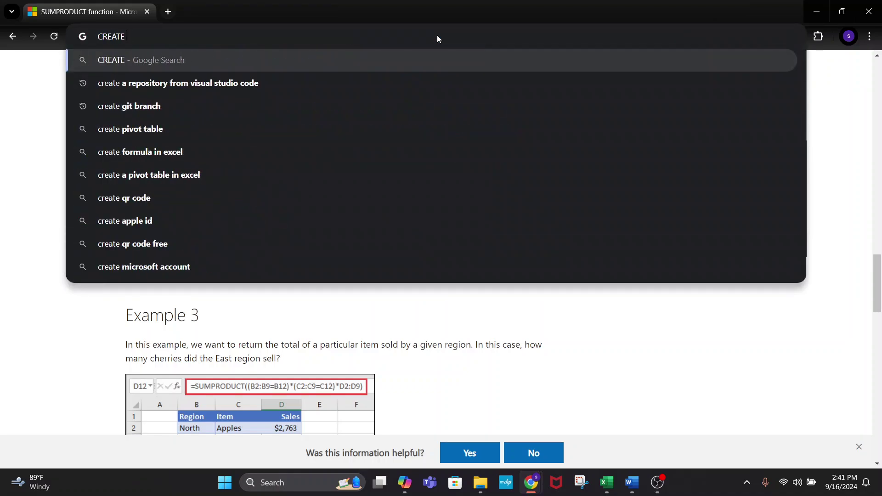
{"action": "type", "text": "a collection ex"}
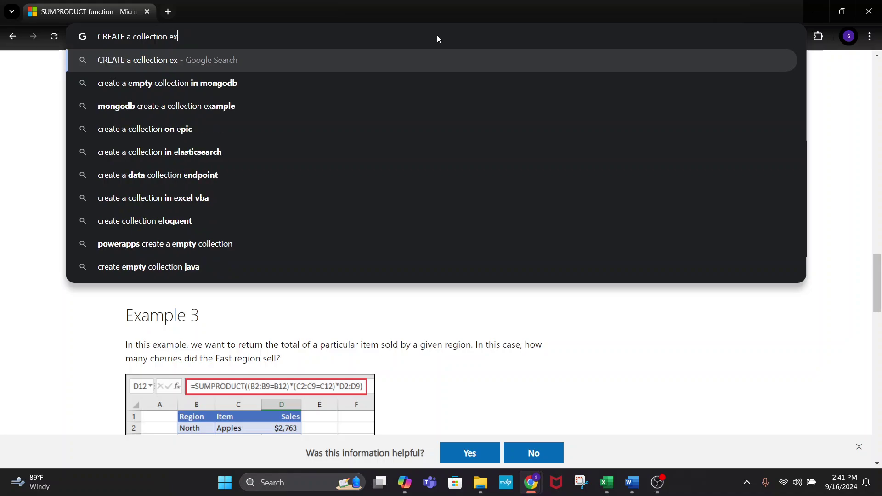
{"action": "type", "text": "cel vba"}
{"action": "key", "text": "Return"}
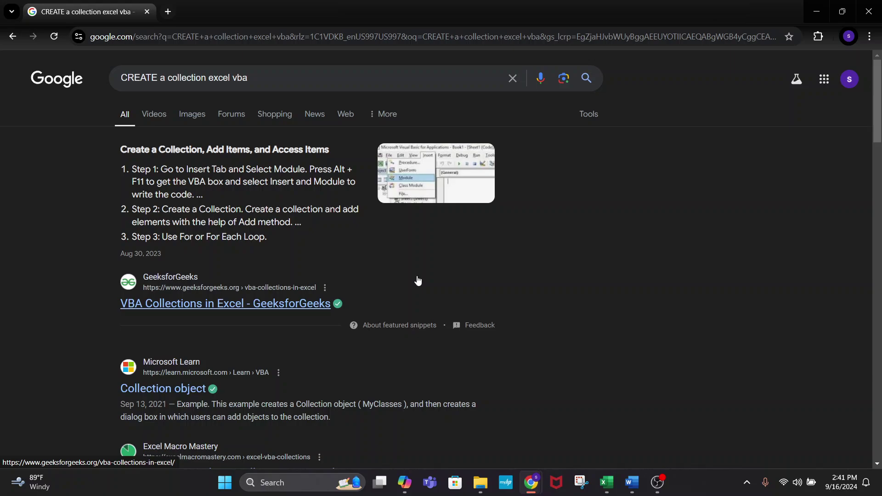
- Read GeeksforGeeks' VBA Collections in Excel article, then close Chrome to return to the workbook
{"action": "left_click", "coordinate": [179, 299]}
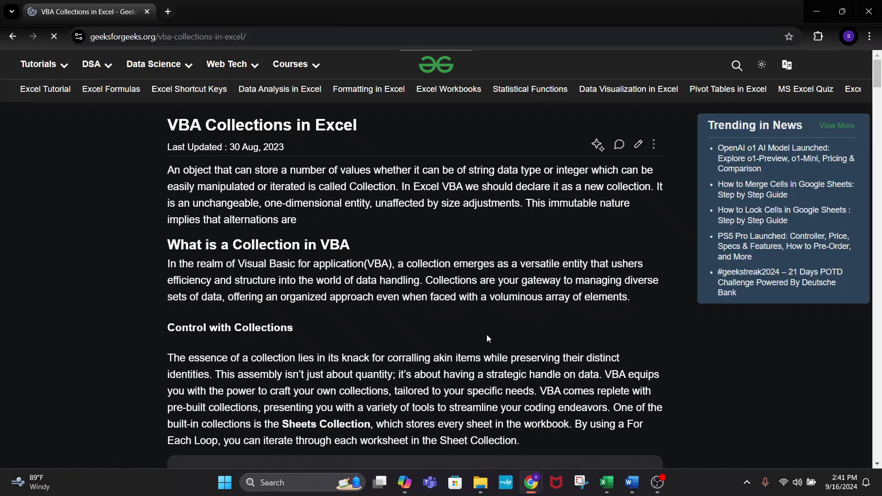
{"action": "scroll", "coordinate": [350, 336], "scroll_direction": "down", "scroll_amount": 2}
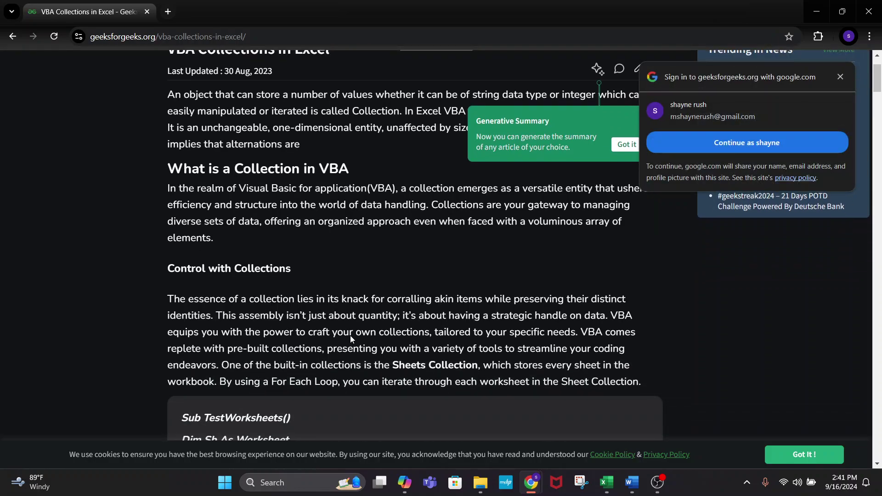
{"action": "scroll", "coordinate": [289, 302], "scroll_direction": "down", "scroll_amount": 5}
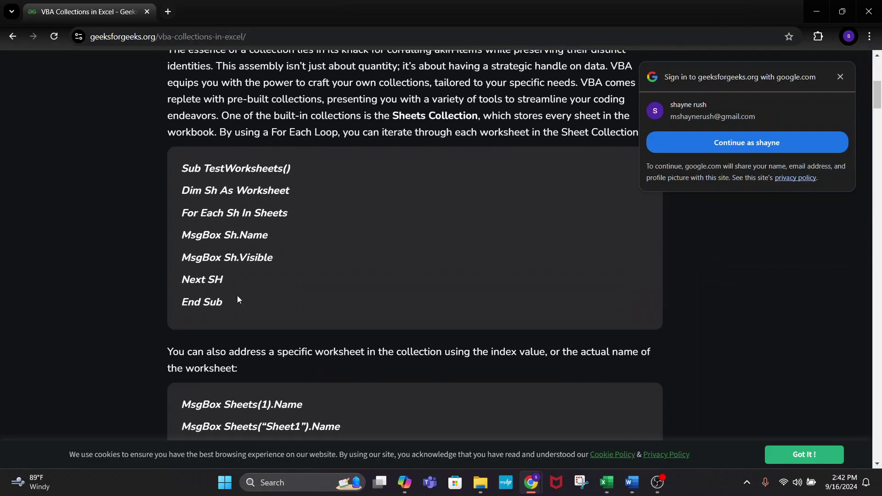
{"action": "scroll", "coordinate": [311, 332], "scroll_direction": "down", "scroll_amount": 3}
{"action": "scroll", "coordinate": [178, 365], "scroll_direction": "down", "scroll_amount": 4}
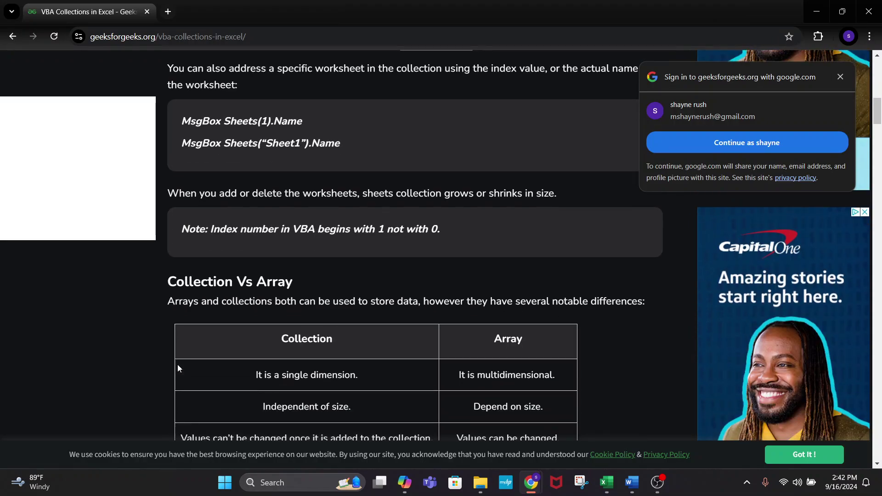
{"action": "scroll", "coordinate": [178, 365], "scroll_direction": "down", "scroll_amount": 3}
{"action": "scroll", "coordinate": [372, 296], "scroll_direction": "down", "scroll_amount": 1}
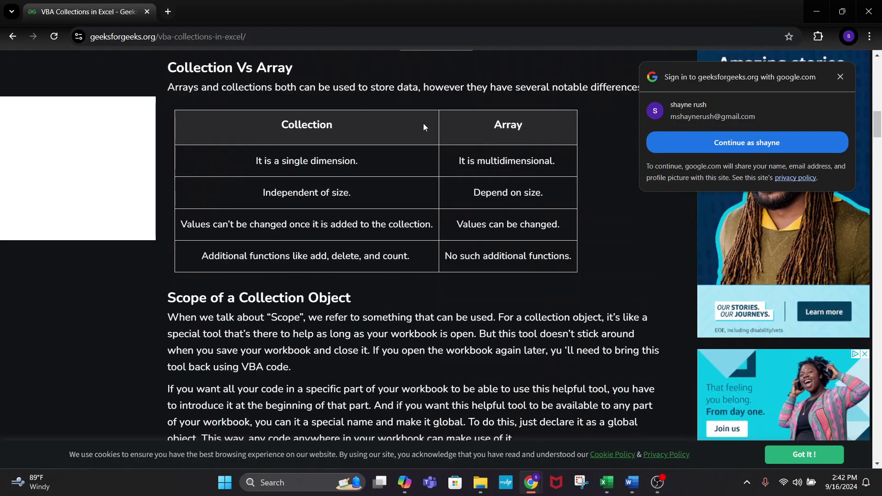
{"action": "scroll", "coordinate": [452, 301], "scroll_direction": "down", "scroll_amount": 3}
{"action": "scroll", "coordinate": [219, 365], "scroll_direction": "down", "scroll_amount": 2}
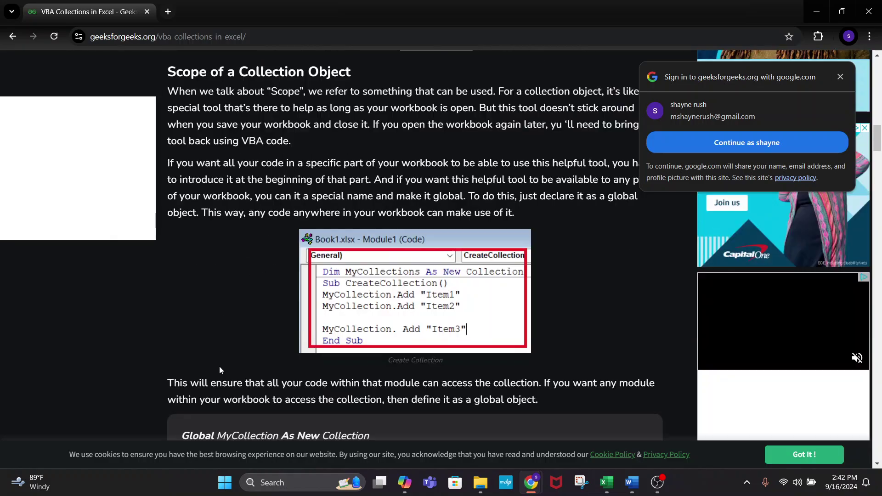
{"action": "scroll", "coordinate": [219, 366], "scroll_direction": "down", "scroll_amount": 5}
{"action": "scroll", "coordinate": [224, 332], "scroll_direction": "up", "scroll_amount": 5}
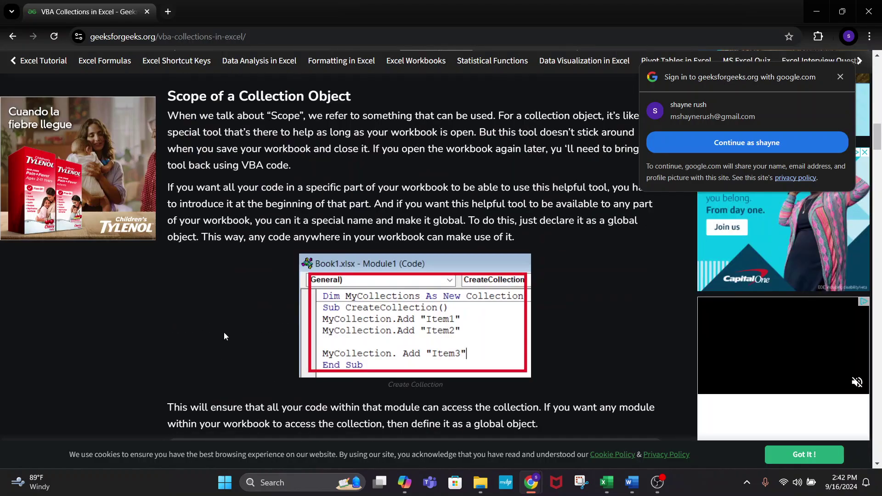
{"action": "scroll", "coordinate": [224, 282], "scroll_direction": "down", "scroll_amount": 5}
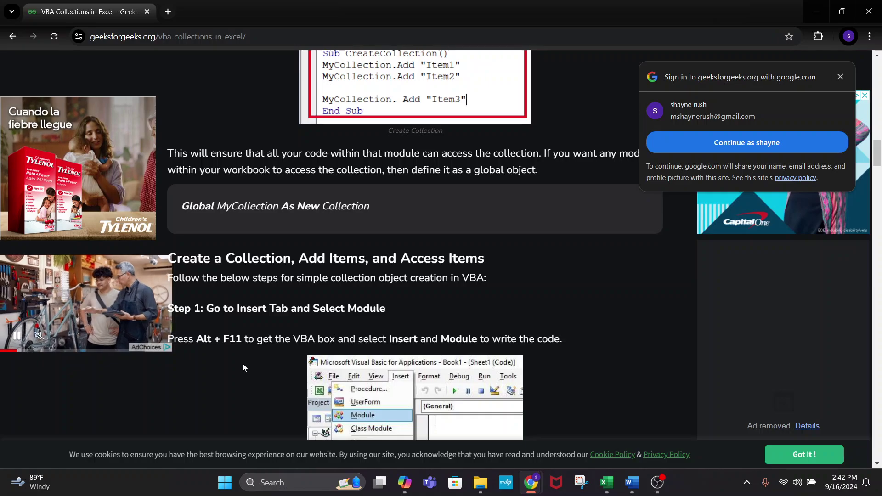
{"action": "scroll", "coordinate": [243, 368], "scroll_direction": "down", "scroll_amount": 4}
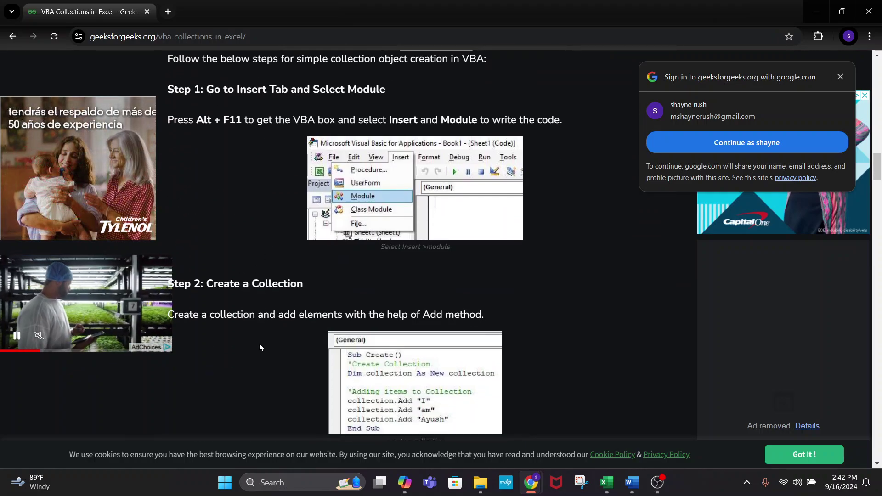
{"action": "scroll", "coordinate": [476, 275], "scroll_direction": "down", "scroll_amount": 4}
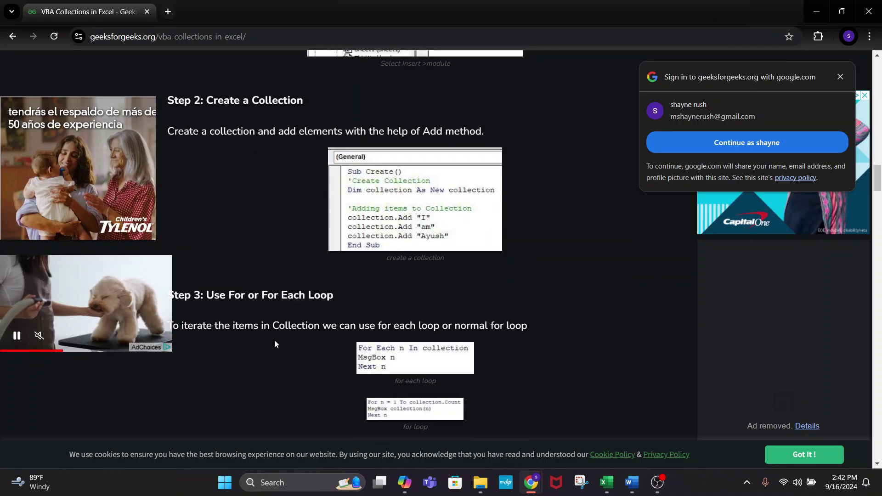
{"action": "scroll", "coordinate": [234, 180], "scroll_direction": "down", "scroll_amount": 4}
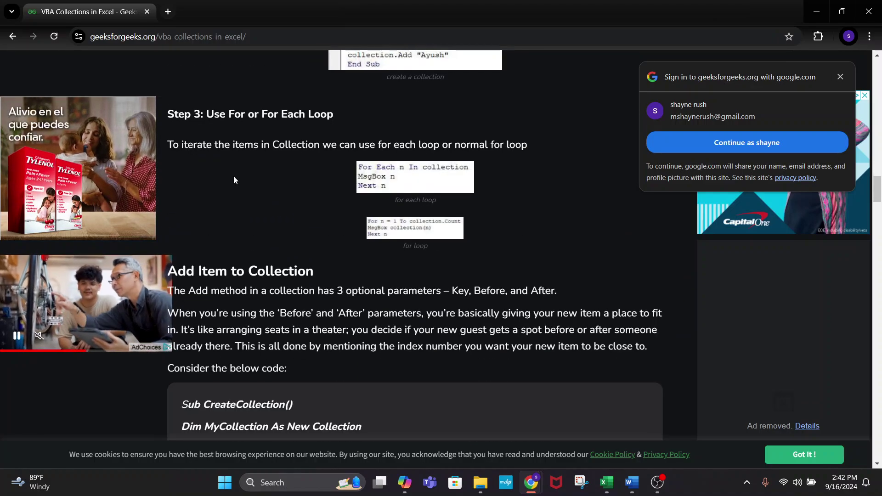
{"action": "scroll", "coordinate": [428, 390], "scroll_direction": "down", "scroll_amount": 1}
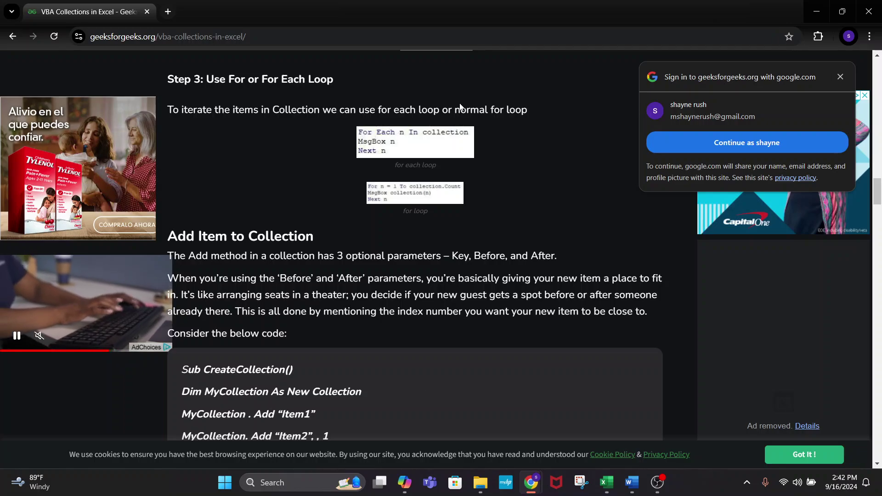
{"action": "scroll", "coordinate": [398, 363], "scroll_direction": "down", "scroll_amount": 3}
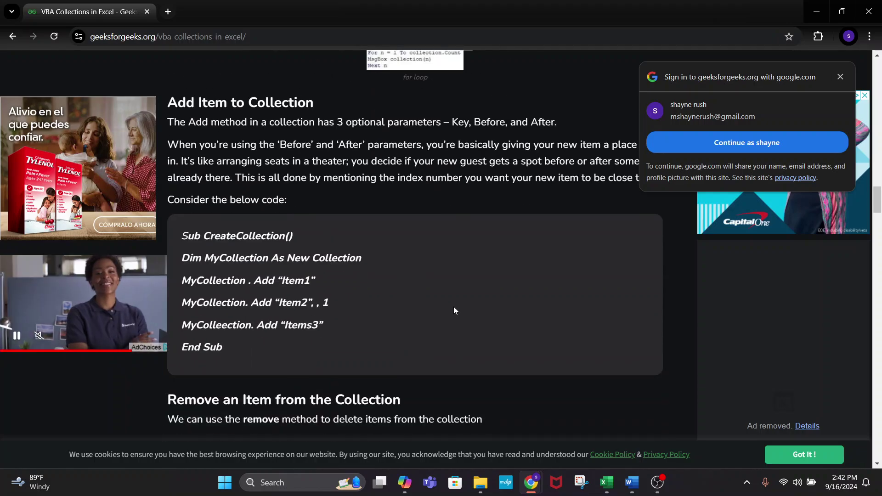
{"action": "scroll", "coordinate": [454, 310], "scroll_direction": "down", "scroll_amount": 12}
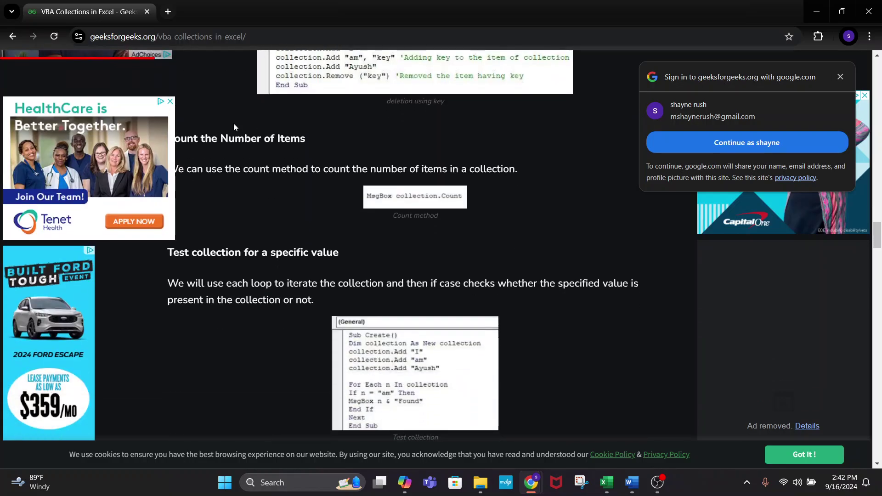
{"action": "left_click", "coordinate": [870, 10]}
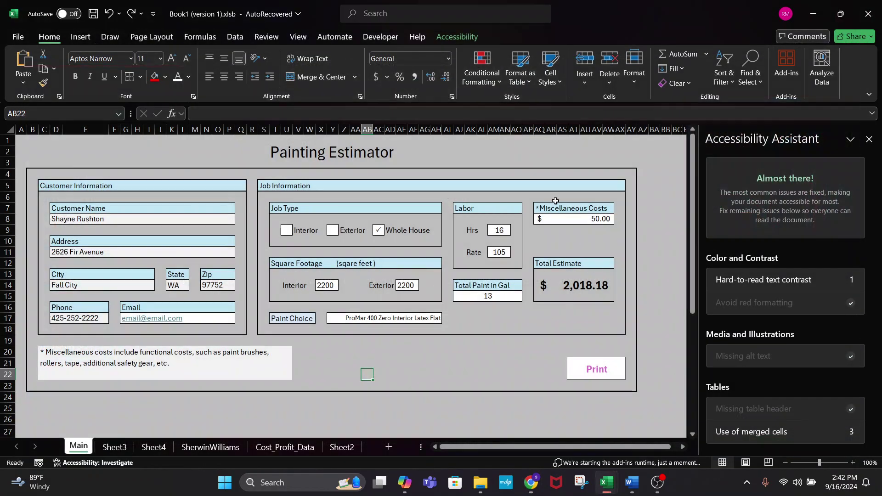
- Select cell AE22, then bring Chrome with the Gmail inbox back in front
{"action": "left_click", "coordinate": [399, 375]}
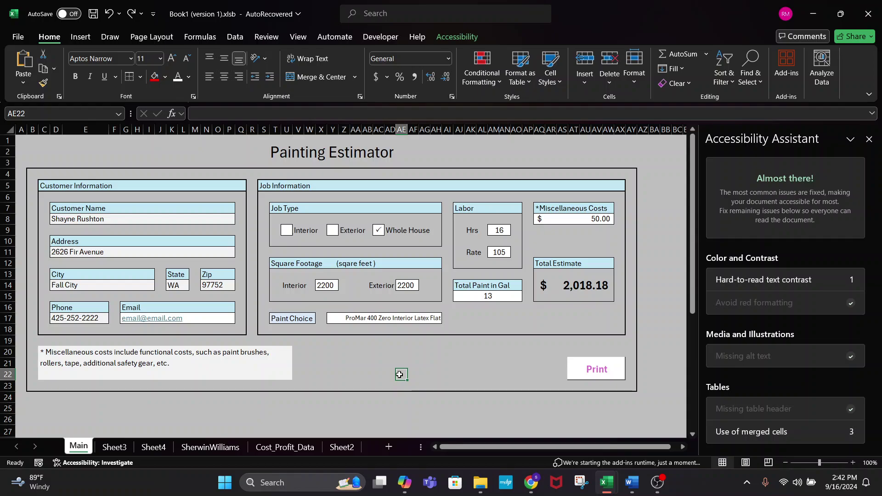
{"action": "left_click", "coordinate": [531, 482]}
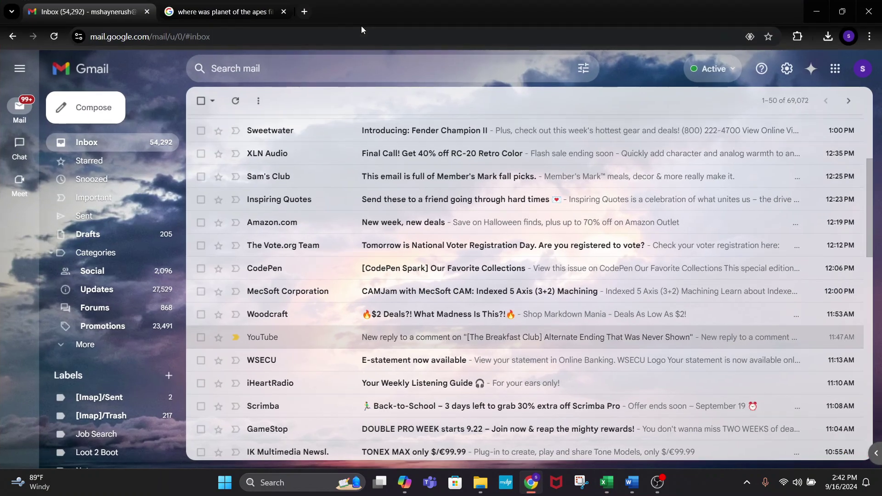
- Flip between Gmail and the 'where was planet of the apes filmed 1968' results, ending on the results
{"action": "left_click", "coordinate": [270, 15]}
{"action": "left_click", "coordinate": [111, 9]}
{"action": "left_click", "coordinate": [220, 12]}
{"action": "left_click", "coordinate": [85, 9]}
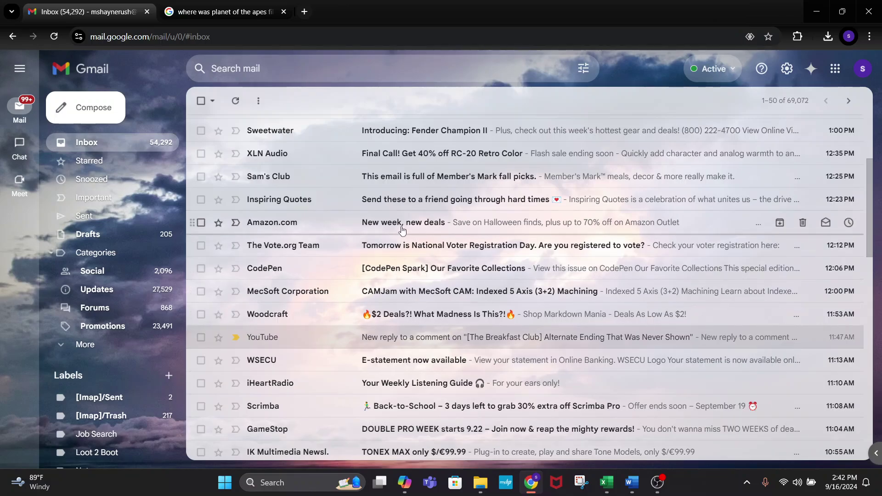
{"action": "left_click", "coordinate": [222, 12]}
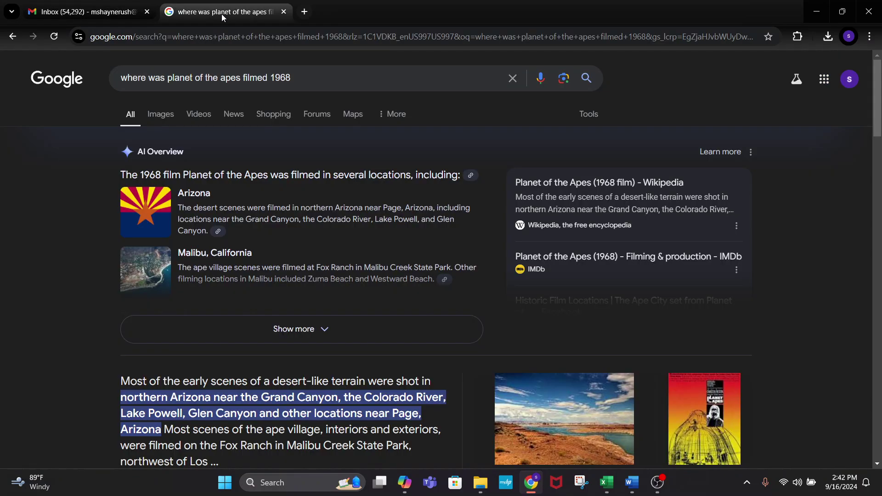
{"action": "left_click", "coordinate": [94, 6]}
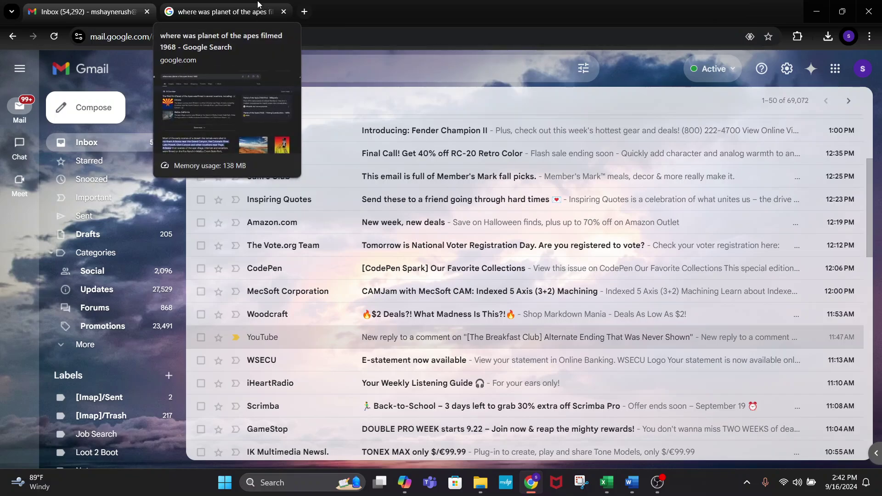
{"action": "left_click", "coordinate": [235, 14]}
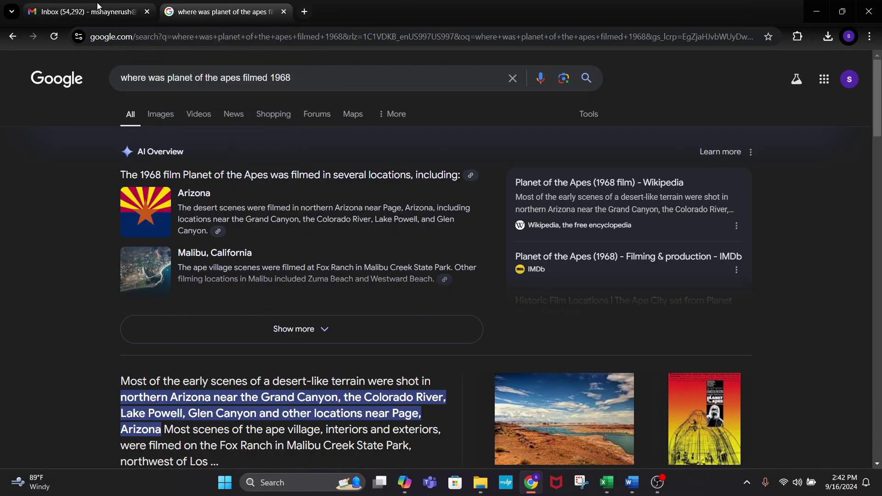
{"action": "left_click", "coordinate": [92, 13]}
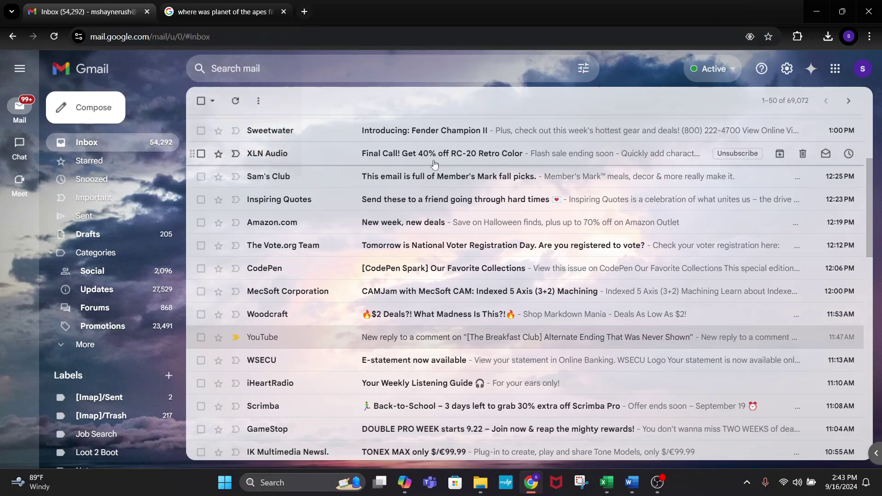
{"action": "left_click", "coordinate": [216, 12]}
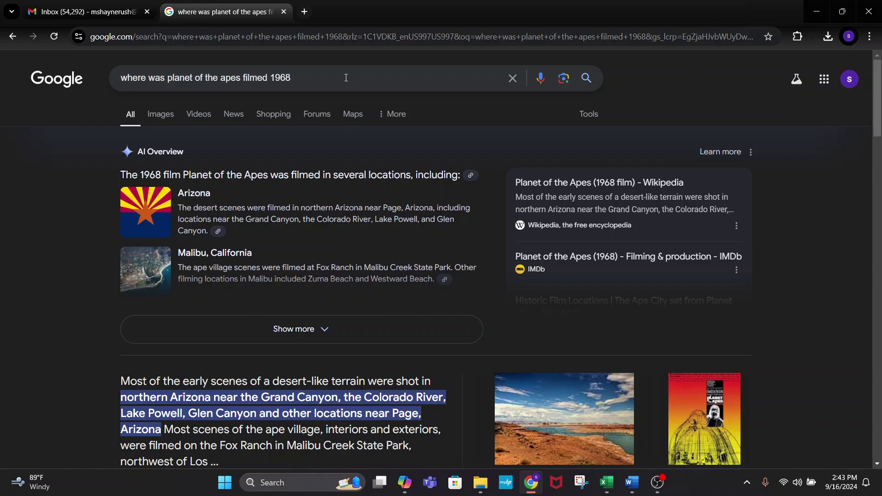
- Replace the query with 'Uniqe list of values excel' and open Microsoft Support's UNIQUE function article
{"action": "left_click_drag", "start_coordinate": [344, 78], "coordinate": [0, 99]}
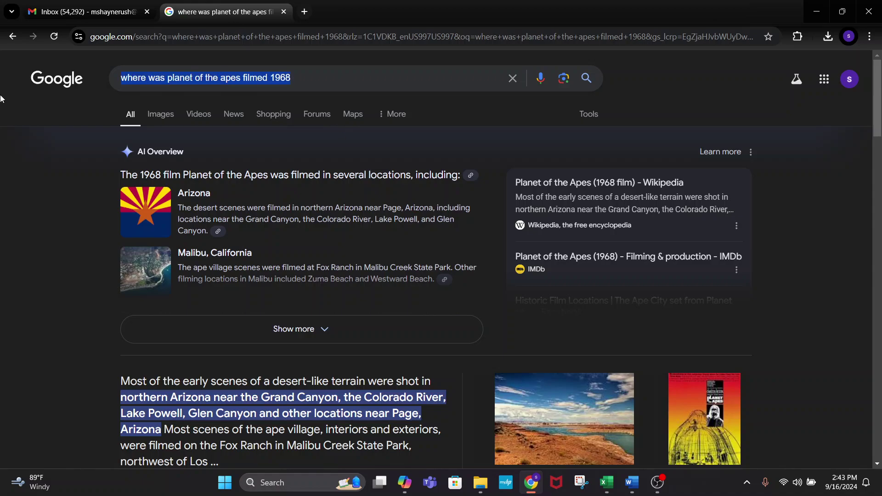
{"action": "type", "text": "Uniq"}
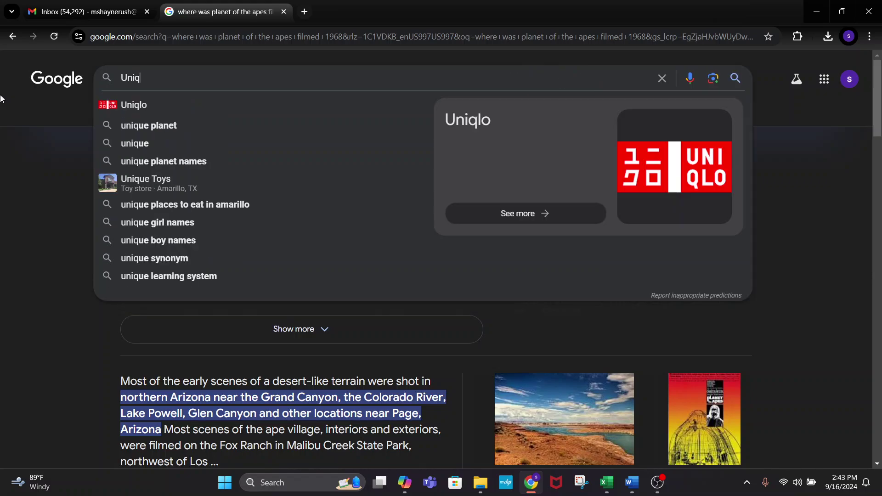
{"action": "type", "text": "e list of values "}
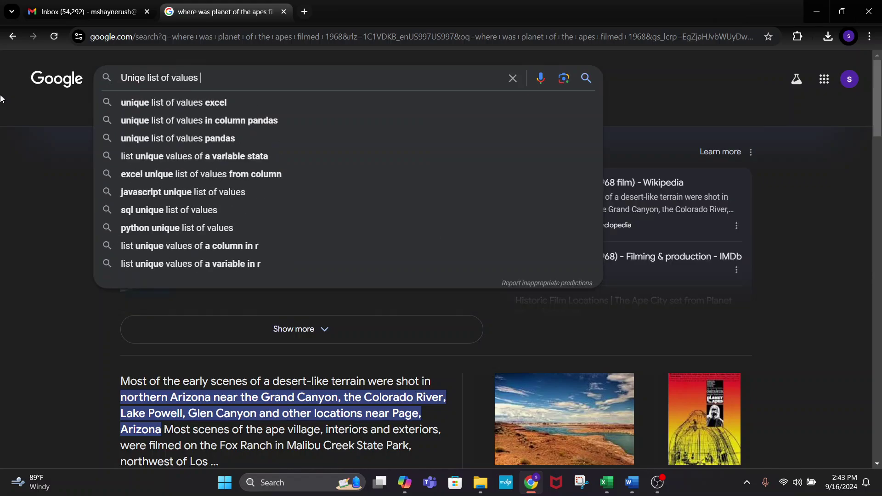
{"action": "type", "text": "excel"}
{"action": "key", "text": "Return"}
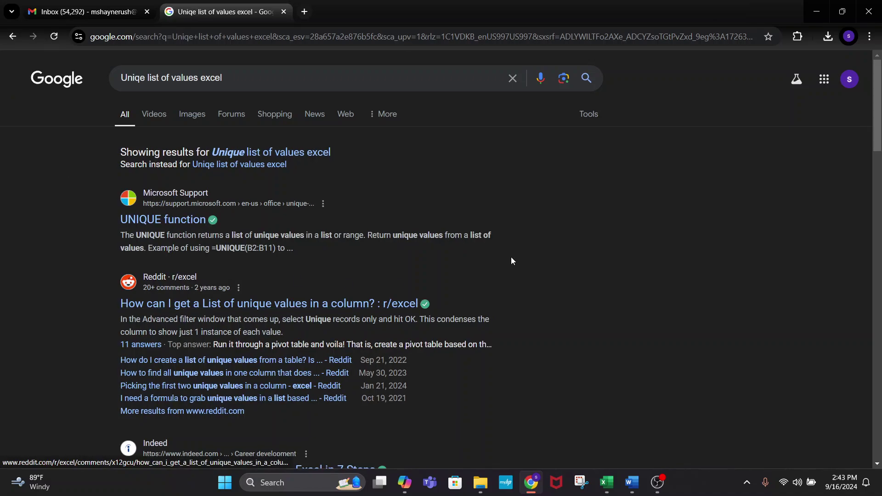
{"action": "scroll", "coordinate": [546, 332], "scroll_direction": "down", "scroll_amount": 5}
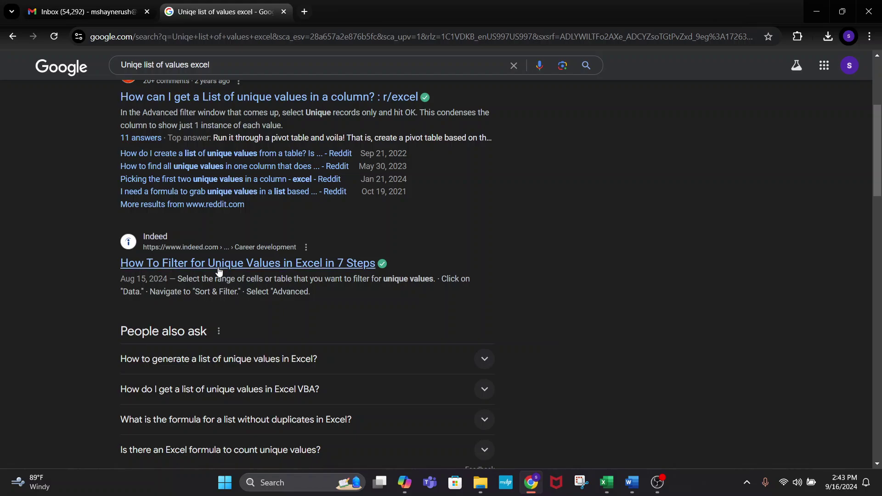
{"action": "scroll", "coordinate": [592, 334], "scroll_direction": "up", "scroll_amount": 5}
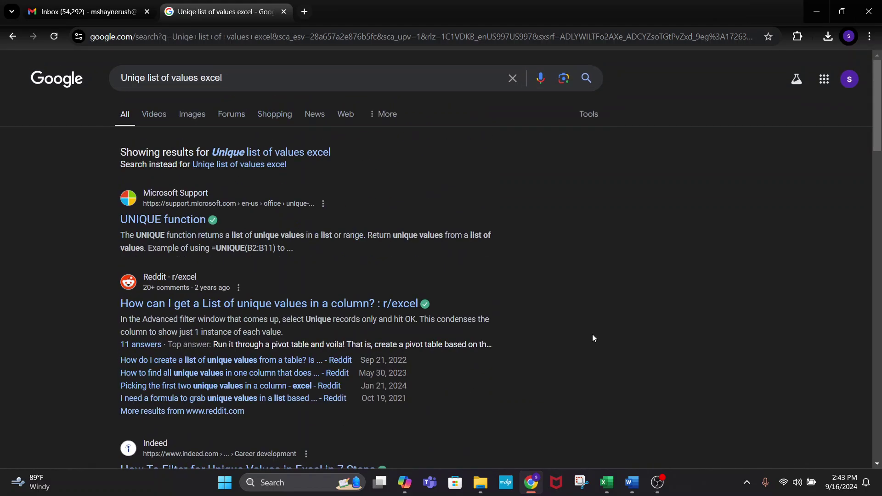
{"action": "left_click", "coordinate": [160, 220]}
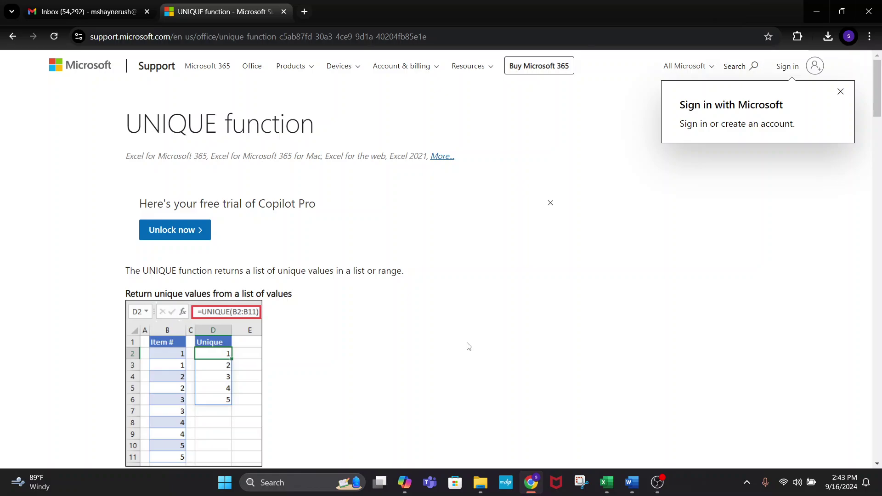
- Scroll through the UNIQUE function examples, then switch back to the Painting Estimator workbook in Excel
{"action": "scroll", "coordinate": [383, 317], "scroll_direction": "down", "scroll_amount": 2}
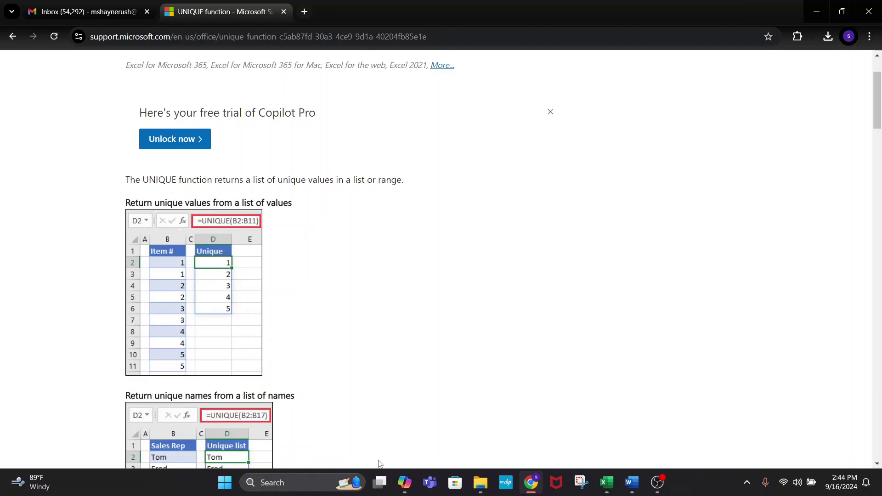
{"action": "left_click", "coordinate": [608, 481]}
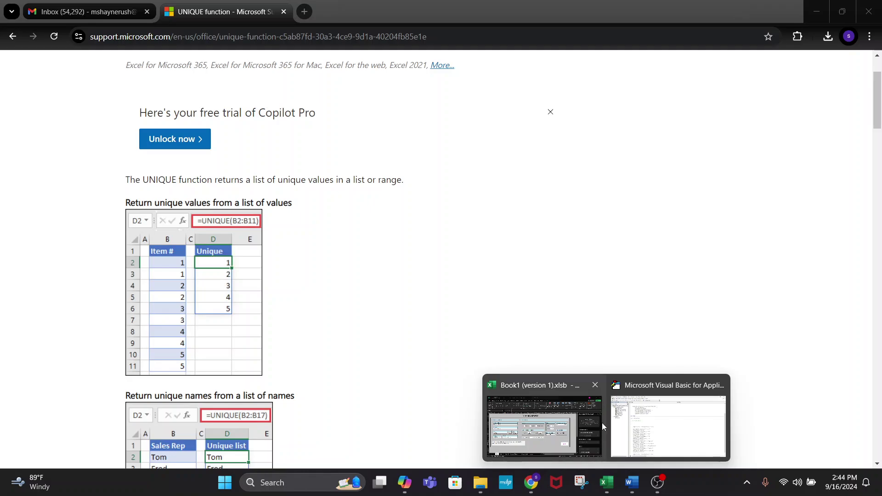
{"action": "left_click", "coordinate": [583, 425]}
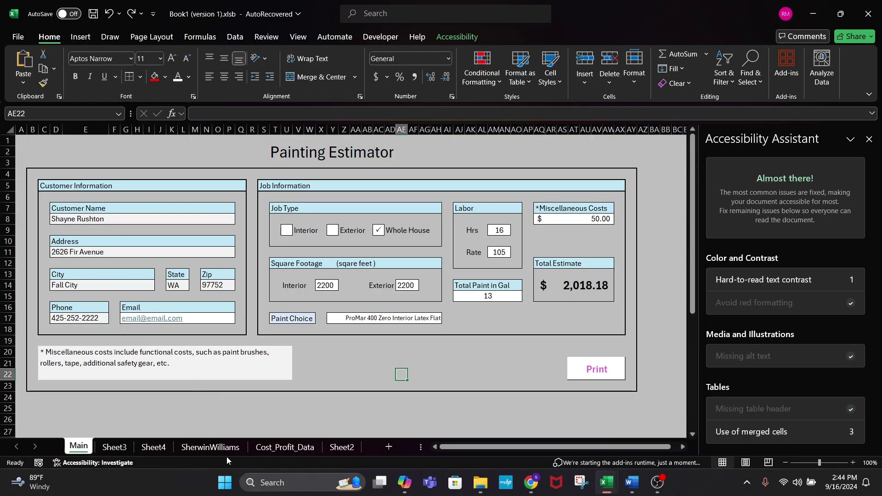
{"action": "left_click", "coordinate": [210, 447]}
{"action": "scroll", "coordinate": [198, 331], "scroll_direction": "down", "scroll_amount": 1}
{"action": "scroll", "coordinate": [198, 331], "scroll_direction": "down", "scroll_amount": 7}
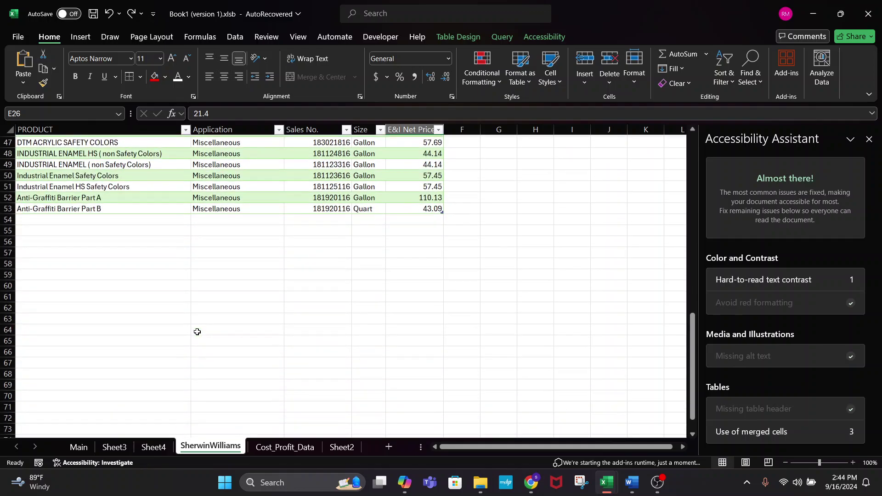
{"action": "scroll", "coordinate": [112, 268], "scroll_direction": "up", "scroll_amount": 2}
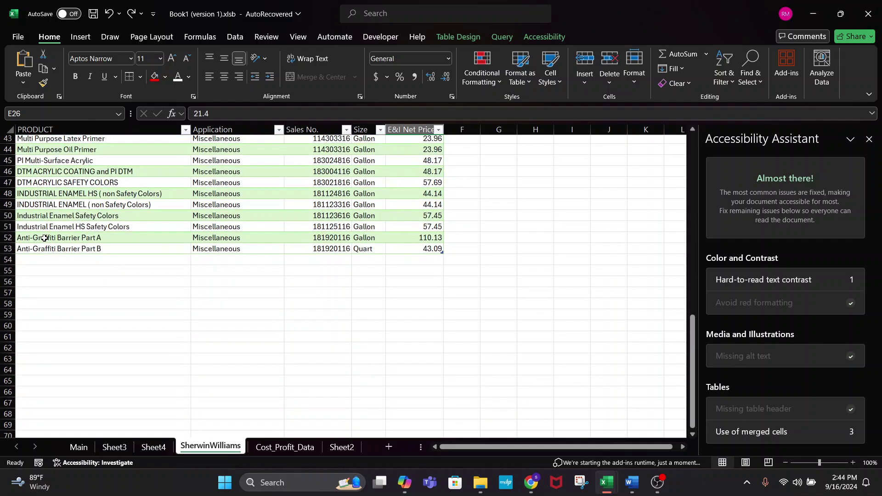
{"action": "left_click", "coordinate": [44, 238]}
{"action": "key", "text": "Down"}
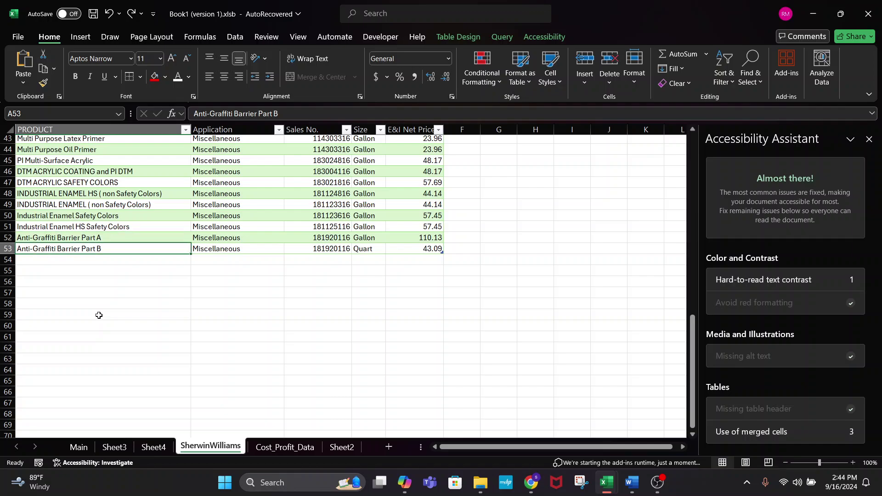
{"action": "key", "text": "Up"}
{"action": "key", "text": "Up"}
{"action": "key", "text": "Up"}
{"action": "key", "text": "Up"}
{"action": "key", "text": "Up"}
{"action": "key", "text": "Up"}
{"action": "key", "text": "Up"}
{"action": "key", "text": "Up"}
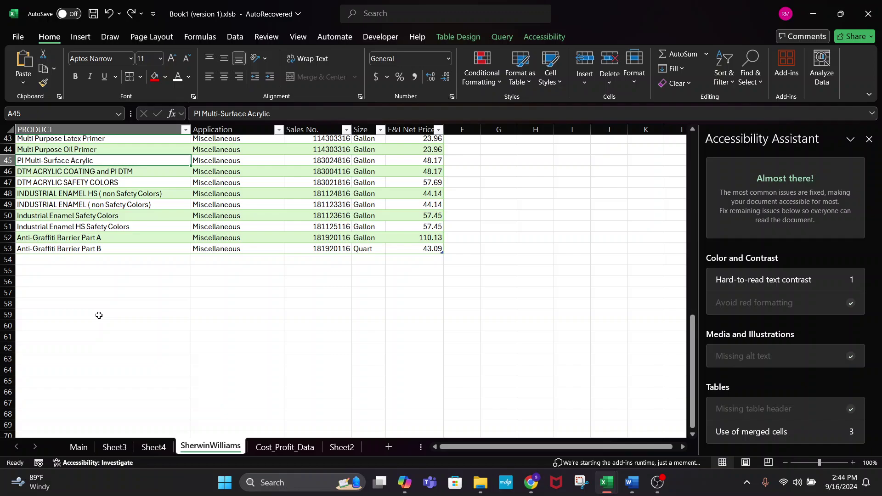
{"action": "left_click", "coordinate": [98, 315]}
{"action": "scroll", "coordinate": [97, 229], "scroll_direction": "up", "scroll_amount": 14}
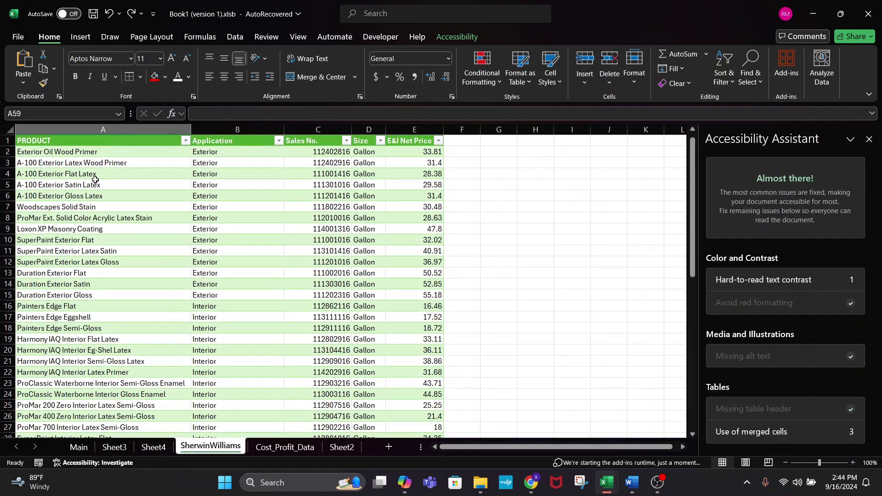
{"action": "left_click", "coordinate": [87, 155]}
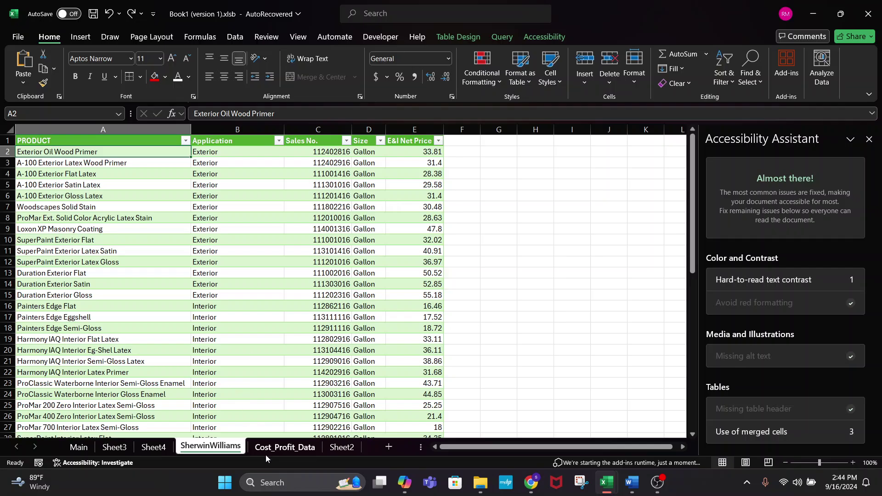
{"action": "scroll", "coordinate": [138, 305], "scroll_direction": "down", "scroll_amount": 3}
{"action": "scroll", "coordinate": [138, 305], "scroll_direction": "up", "scroll_amount": 3}
{"action": "scroll", "coordinate": [77, 274], "scroll_direction": "down", "scroll_amount": 2}
{"action": "left_click", "coordinate": [97, 282]}
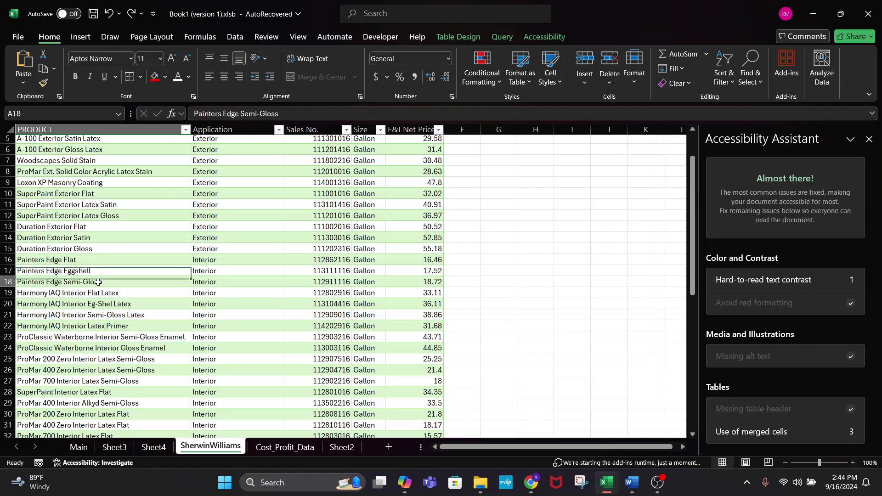
{"action": "left_click", "coordinate": [79, 447]}
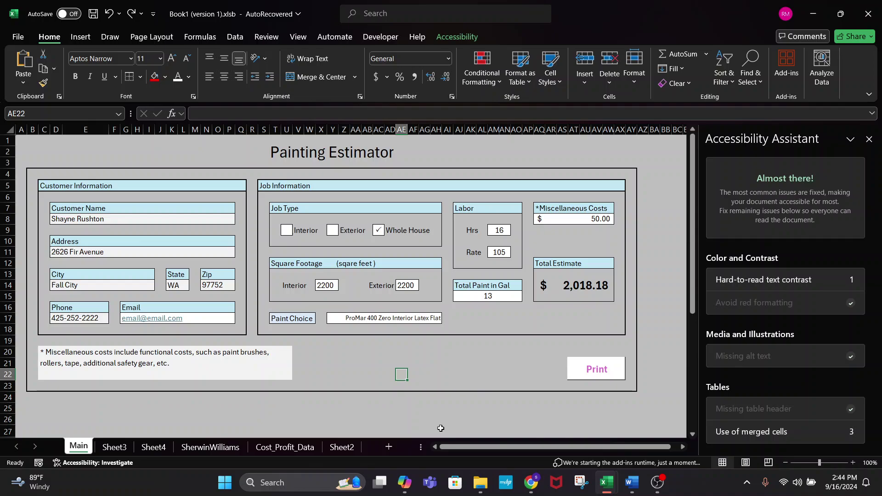
- Type =i in Sheet4's C3, review the IFNA and IFERROR descriptions, then view Sheet2's estimate
{"action": "left_click", "coordinate": [155, 447]}
{"action": "type", "text": "="}
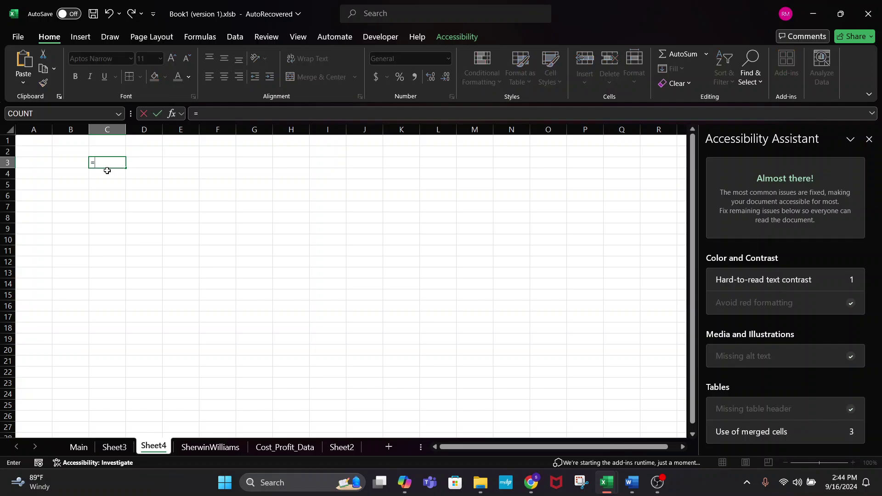
{"action": "type", "text": "i"}
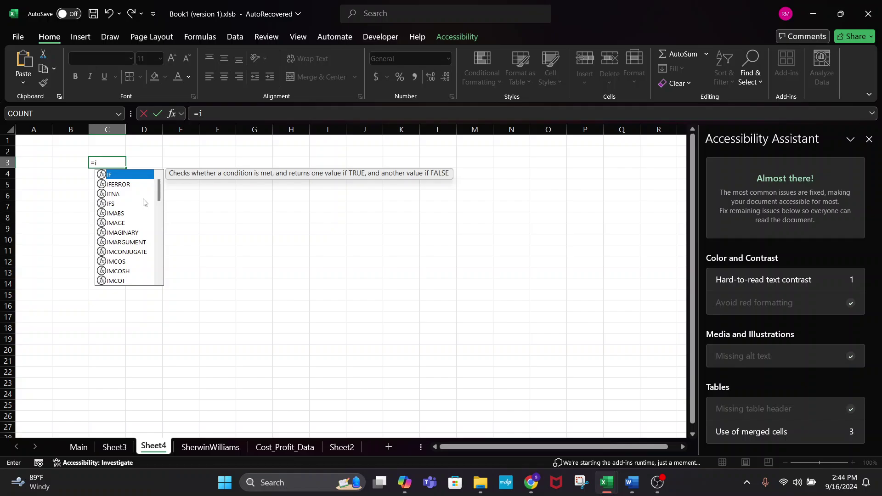
{"action": "scroll", "coordinate": [144, 202], "scroll_direction": "down", "scroll_amount": 9}
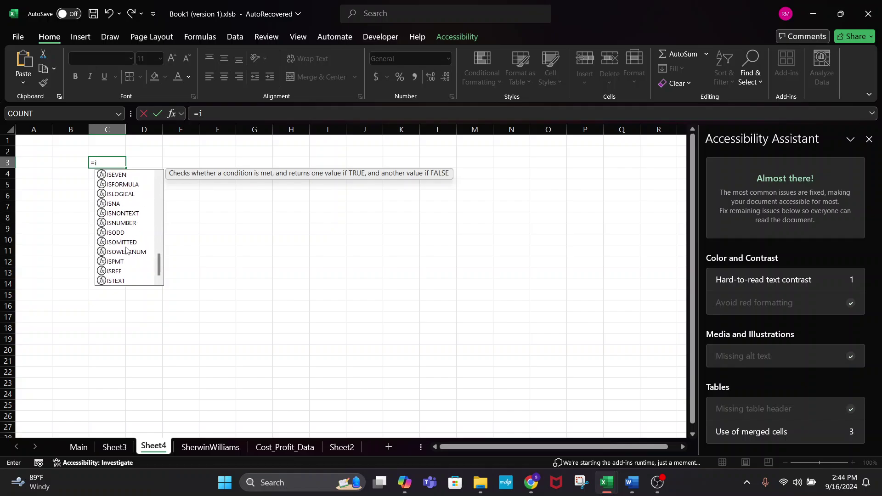
{"action": "scroll", "coordinate": [126, 251], "scroll_direction": "up", "scroll_amount": 9}
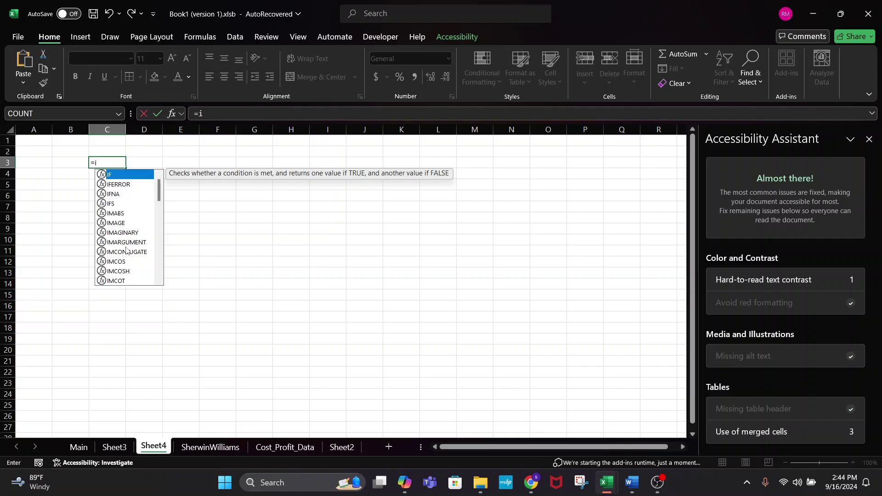
{"action": "left_click", "coordinate": [115, 194]}
{"action": "left_click", "coordinate": [116, 185]}
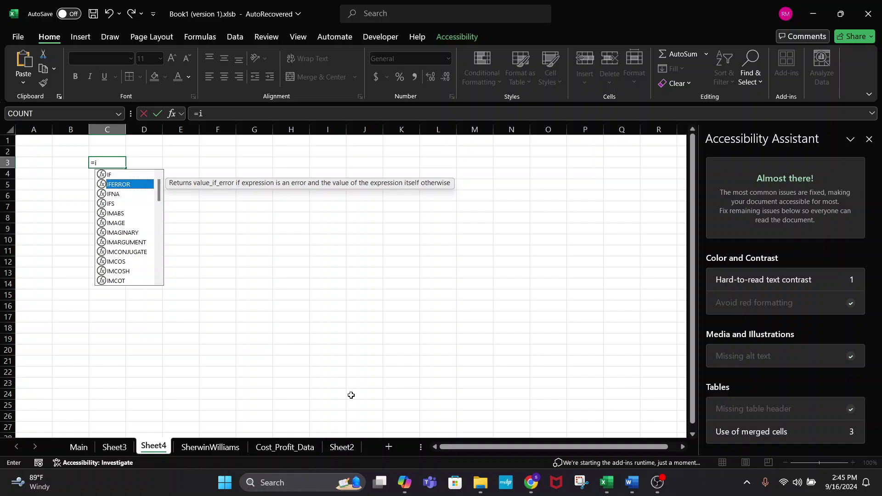
{"action": "left_click", "coordinate": [342, 447]}
- Check the formula behind Sheet2's $2,019.00 total in C30, then return to Sheet4
{"action": "scroll", "coordinate": [121, 323], "scroll_direction": "down", "scroll_amount": 4}
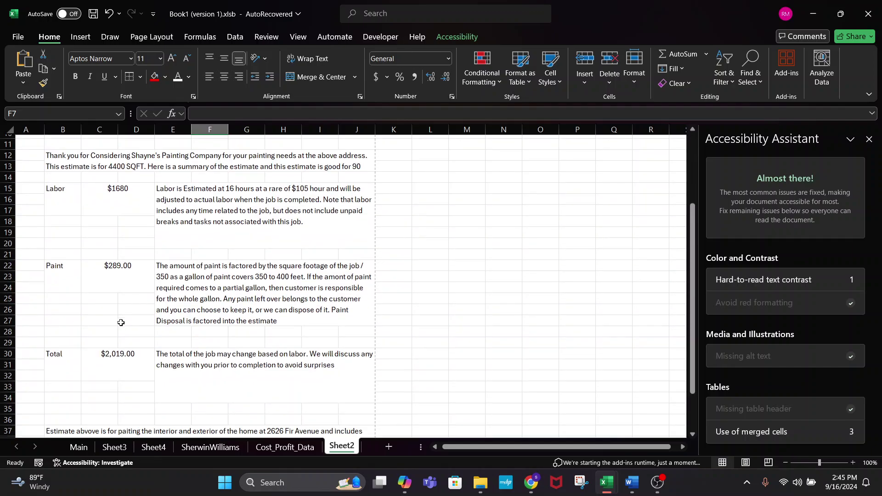
{"action": "left_click", "coordinate": [120, 322]}
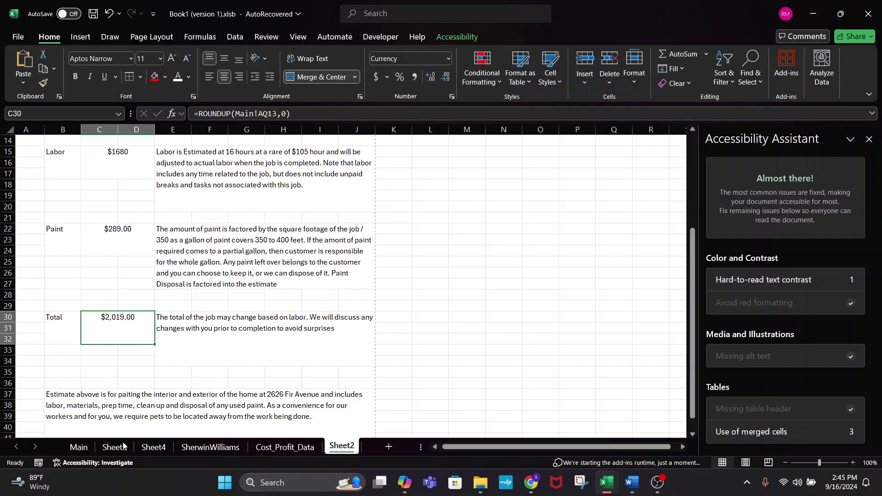
{"action": "left_click", "coordinate": [164, 447]}
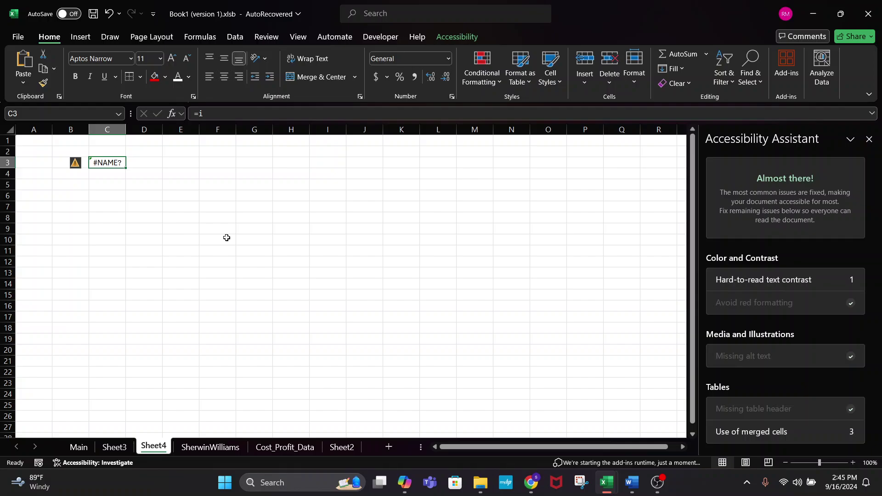
- Retype C3's #NAME? formula so it begins with =I instead of =i
{"action": "left_click", "coordinate": [208, 114]}
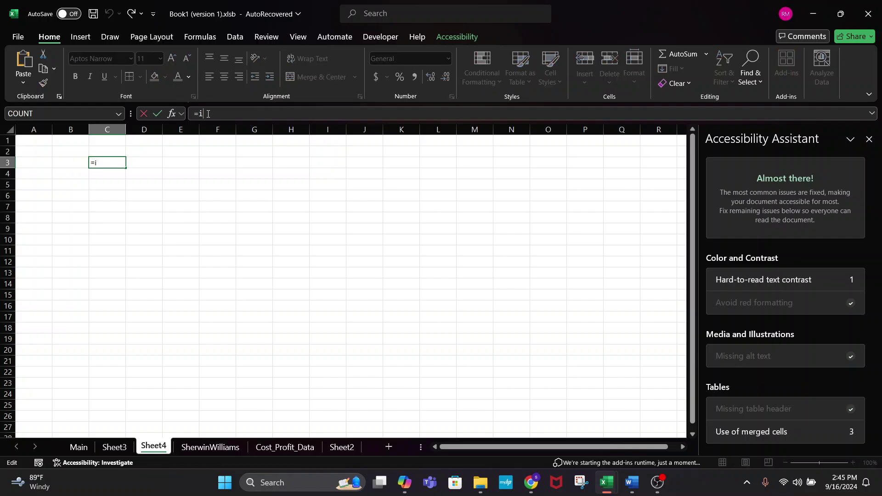
{"action": "key", "text": "Escape"}
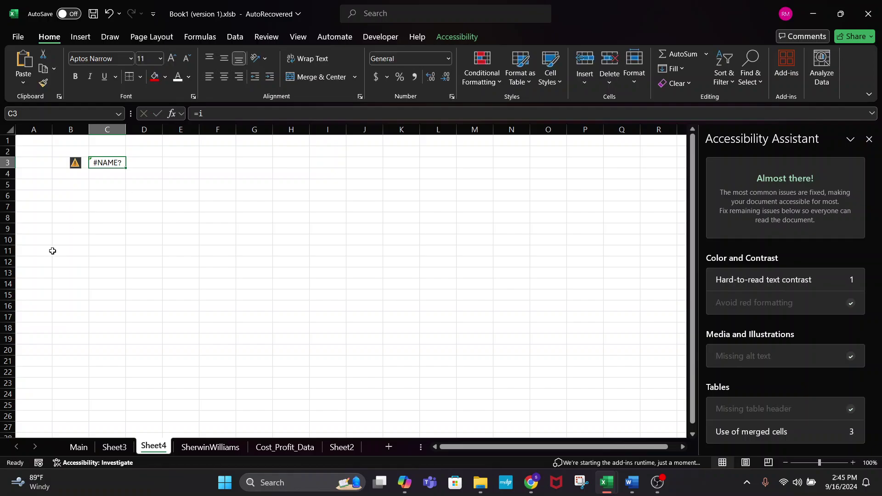
{"action": "left_click", "coordinate": [207, 118]}
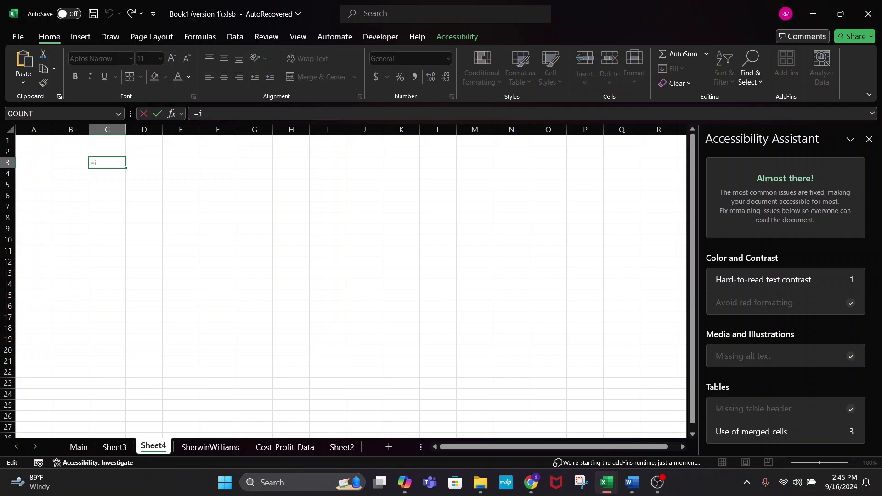
{"action": "key", "text": "BackSpace"}
{"action": "type", "text": "I"}
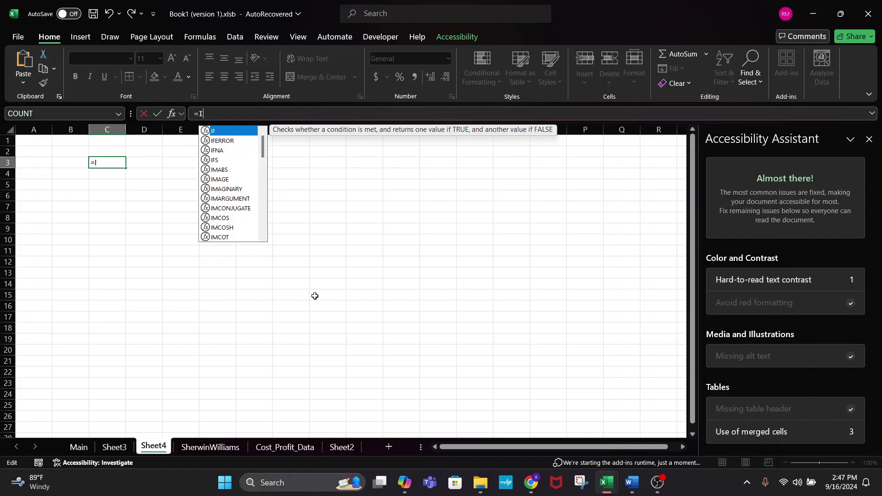
- Cancel the C3 entry and view Cost_Profit_Data, showing Labor Rate 105 and Profit Margin 0.22
{"action": "key", "text": "Escape"}
{"action": "left_click", "coordinate": [264, 447]}
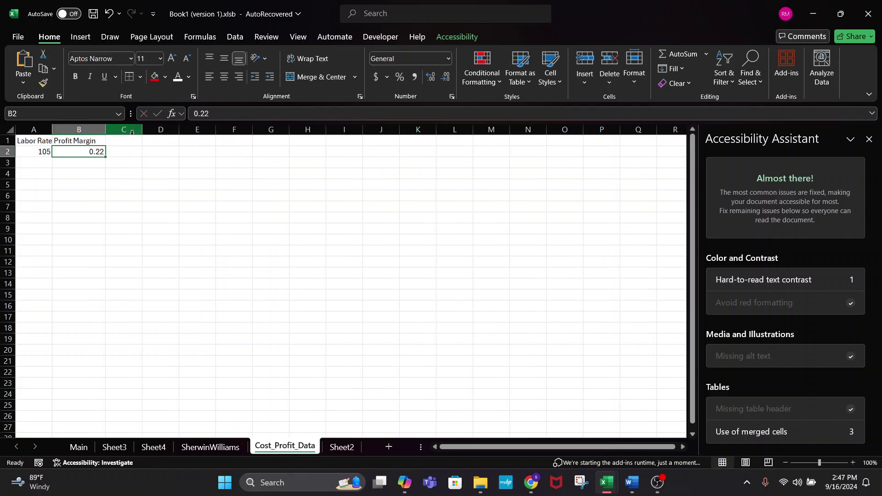
- Add an 'Ext Profit' heading in C1 with the value 1.3 in C2
{"action": "left_click", "coordinate": [129, 142]}
{"action": "type", "text": "Ext Pr"}
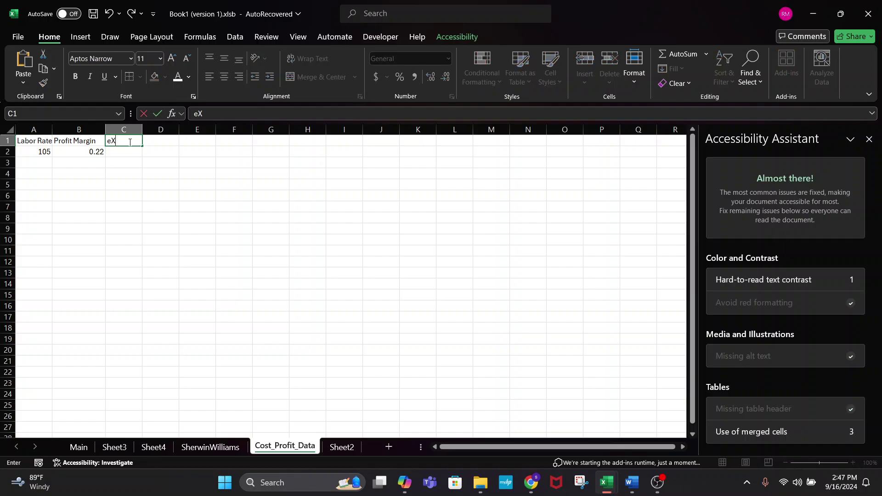
{"action": "type", "text": "ofit"}
{"action": "key", "text": "Return"}
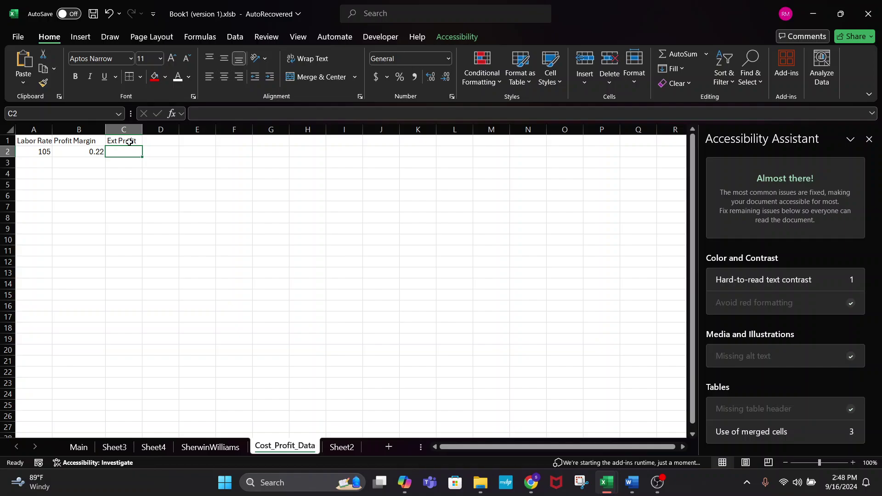
{"action": "type", "text": "1."}
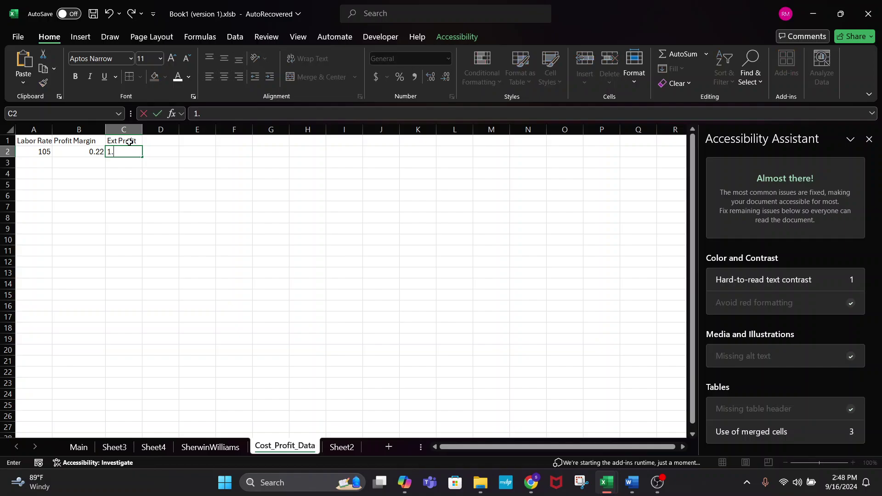
{"action": "type", "text": "3"}
{"action": "key", "text": "Return"}
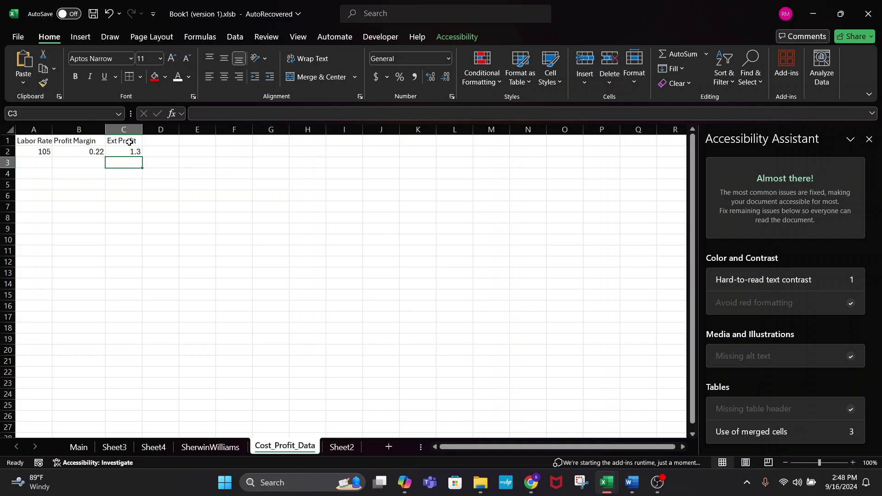
- Rename the B1 heading to 'int Profit Margin', then go to the Main sheet
{"action": "left_click", "coordinate": [127, 151]}
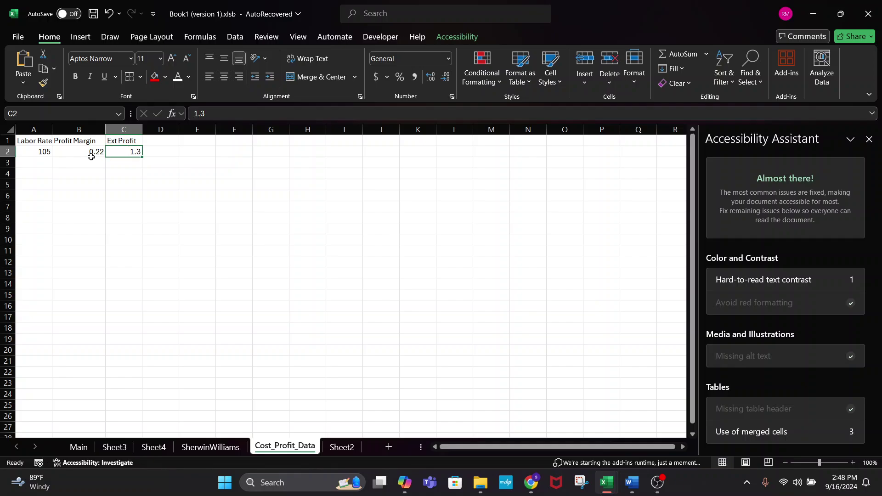
{"action": "left_click", "coordinate": [91, 153]}
{"action": "double_click", "coordinate": [55, 141]}
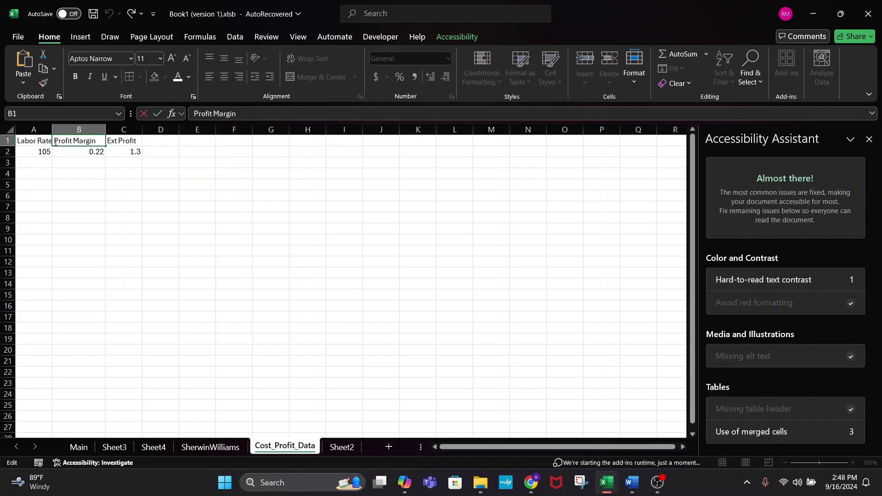
{"action": "type", "text": "int"}
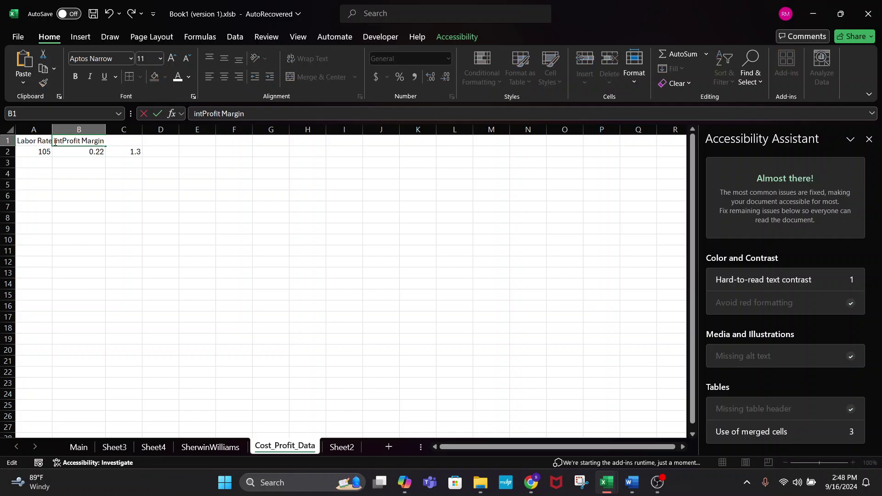
{"action": "key", "text": "Return"}
{"action": "left_click", "coordinate": [191, 202]}
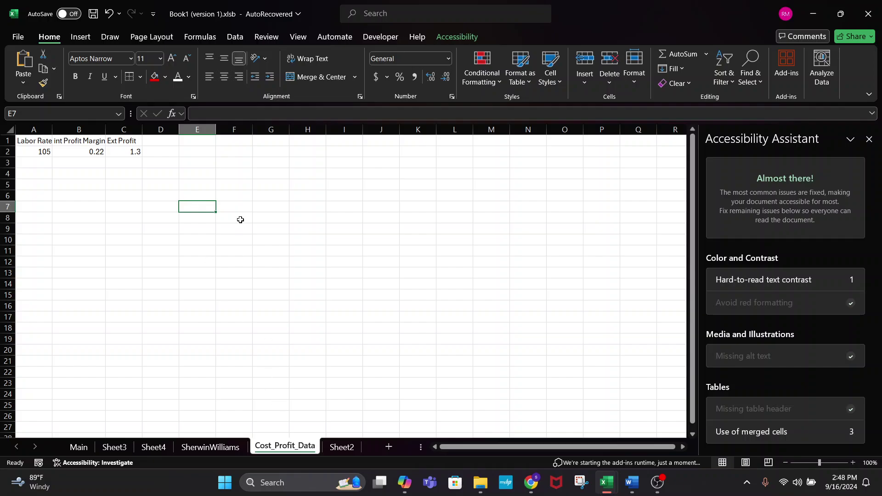
{"action": "left_click", "coordinate": [91, 450]}
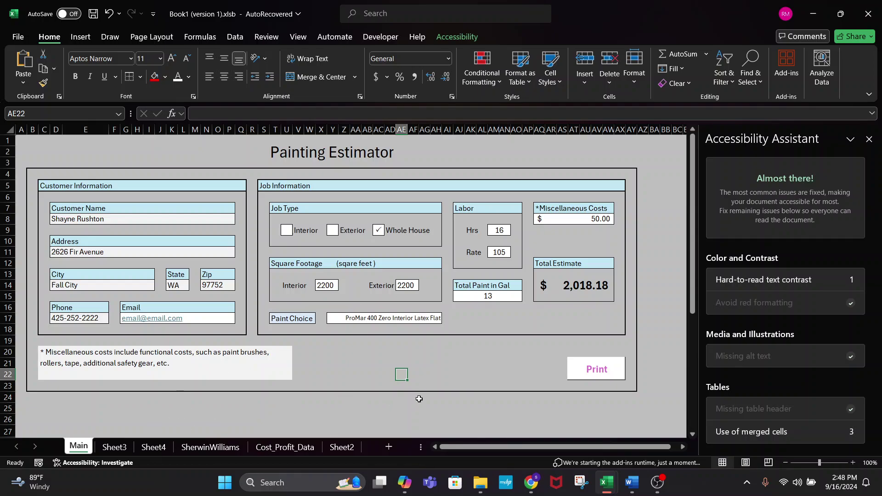
- On Sheet4, restart C3's formula as =INDEX( in place of the stray i
{"action": "left_click", "coordinate": [153, 447]}
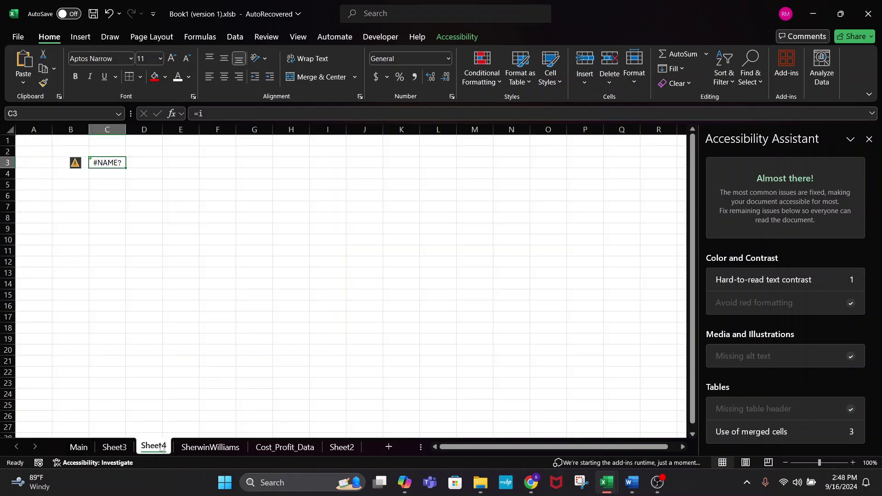
{"action": "left_click", "coordinate": [224, 111]}
{"action": "key", "text": "BackSpace"}
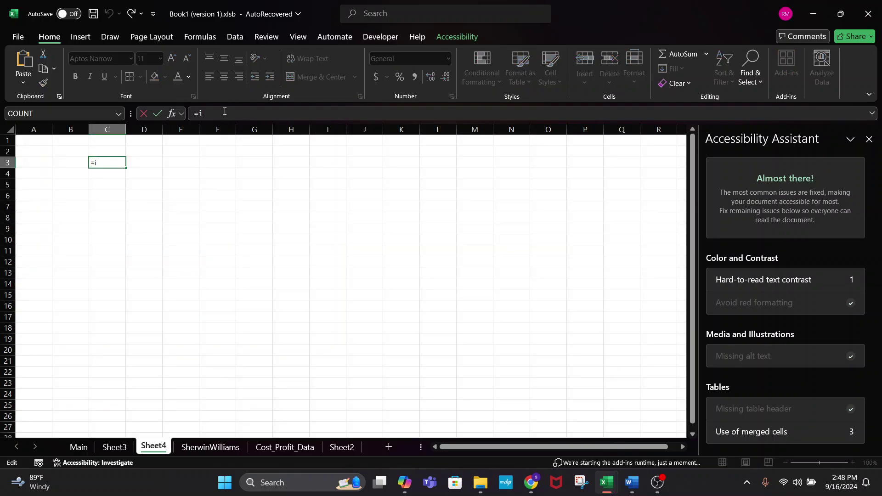
{"action": "type", "text": "INDEXT"}
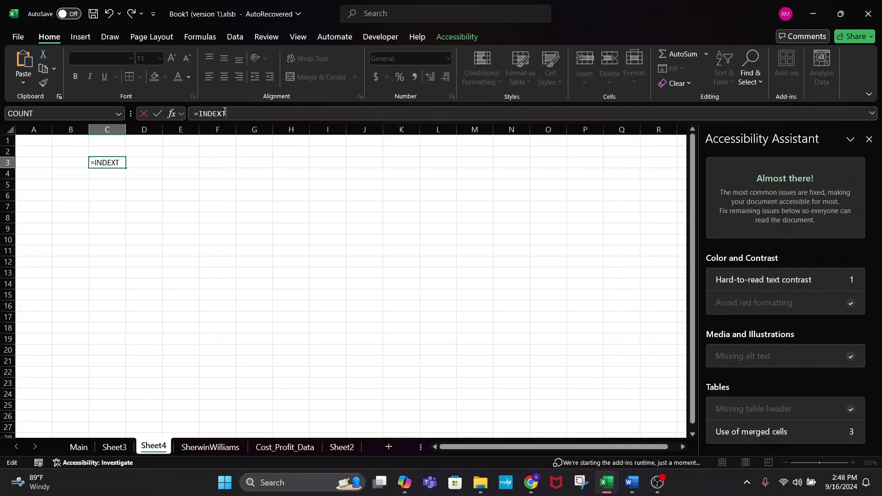
{"action": "key", "text": "BackSpace"}
{"action": "type", "text": "("}
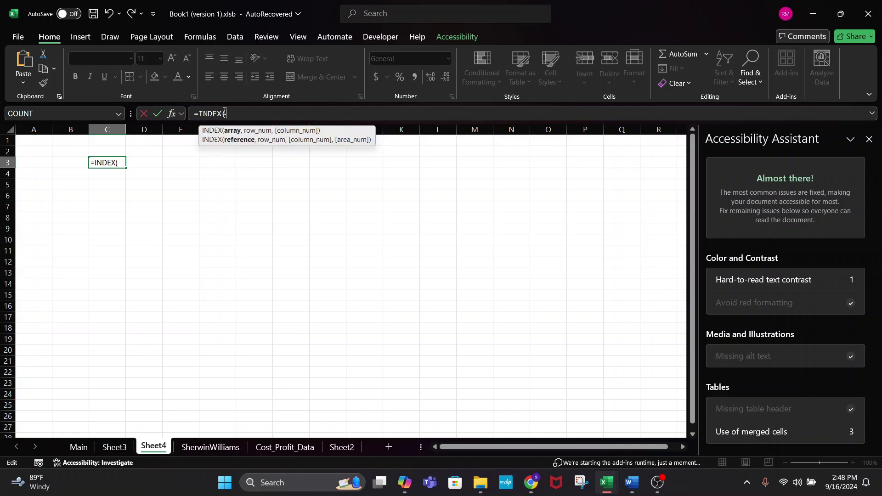
- Use the whole SherwinWilliams product table (Table001__Page_1) as INDEX's array and begin MATCH(
{"action": "left_click", "coordinate": [215, 448]}
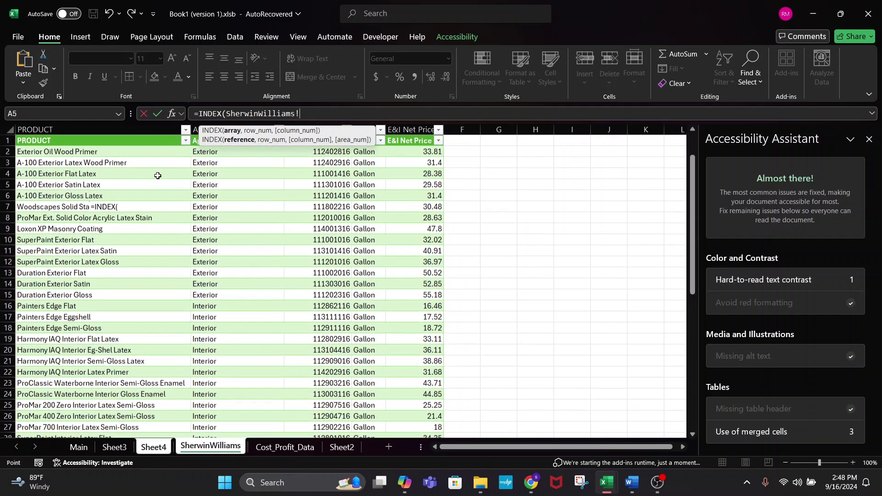
{"action": "left_click", "coordinate": [74, 152]}
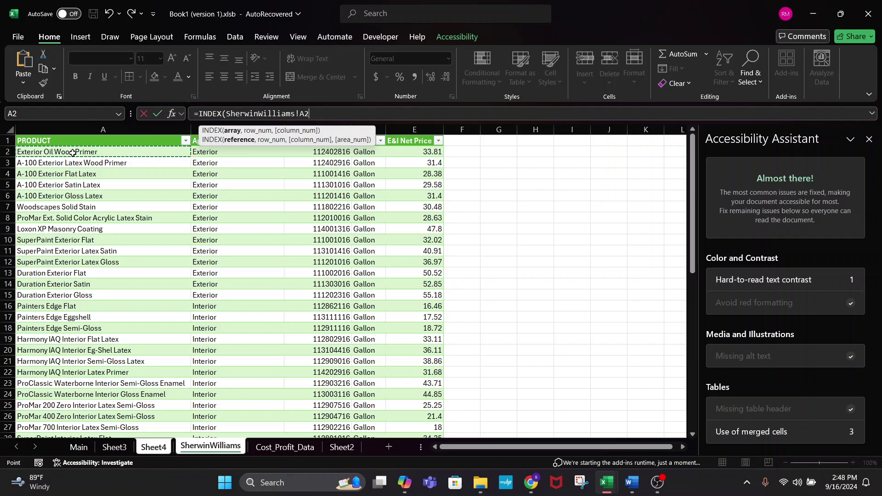
{"action": "key", "text": "ctrl+shift+Right"}
{"action": "key", "text": "ctrl+shift+Down"}
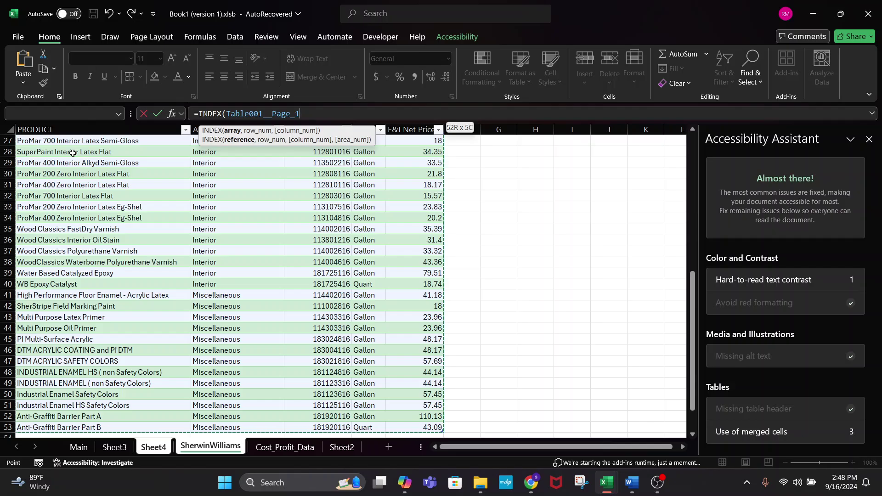
{"action": "scroll", "coordinate": [73, 153], "scroll_direction": "up", "scroll_amount": 9}
{"action": "left_click", "coordinate": [67, 152]}
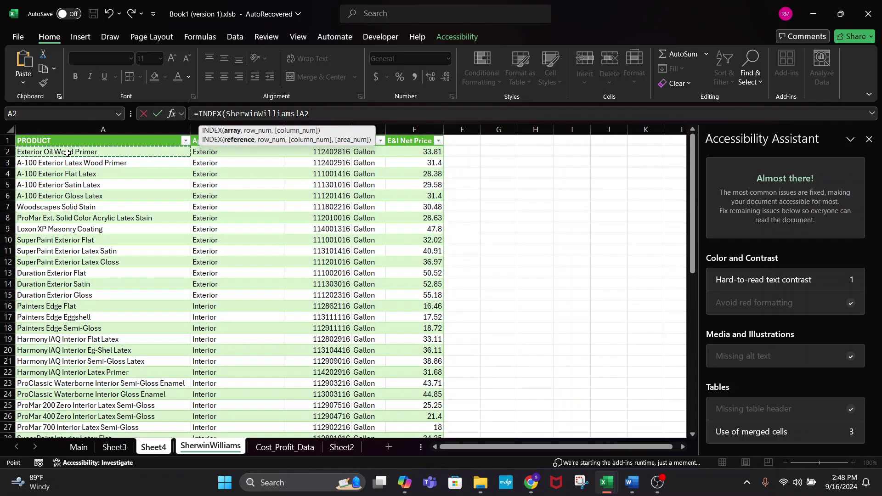
{"action": "key", "text": "ctrl+shift+Right"}
{"action": "key", "text": "ctrl+shift+Down"}
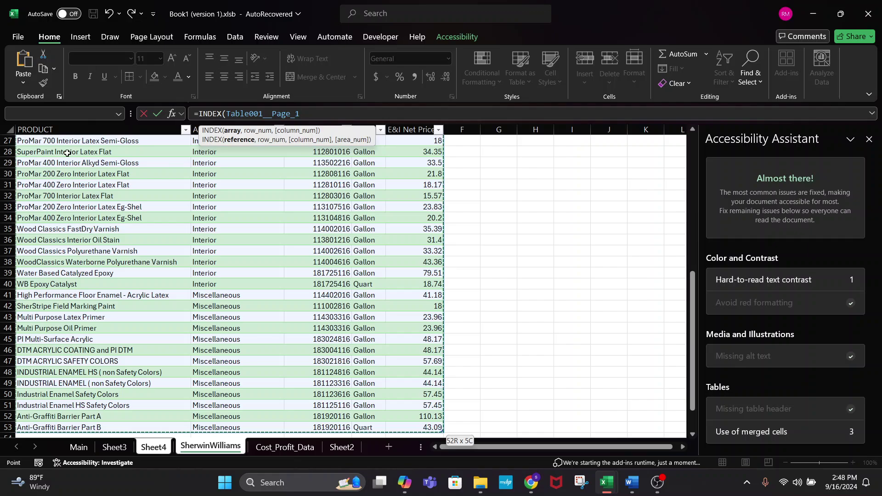
{"action": "type", "text": ","}
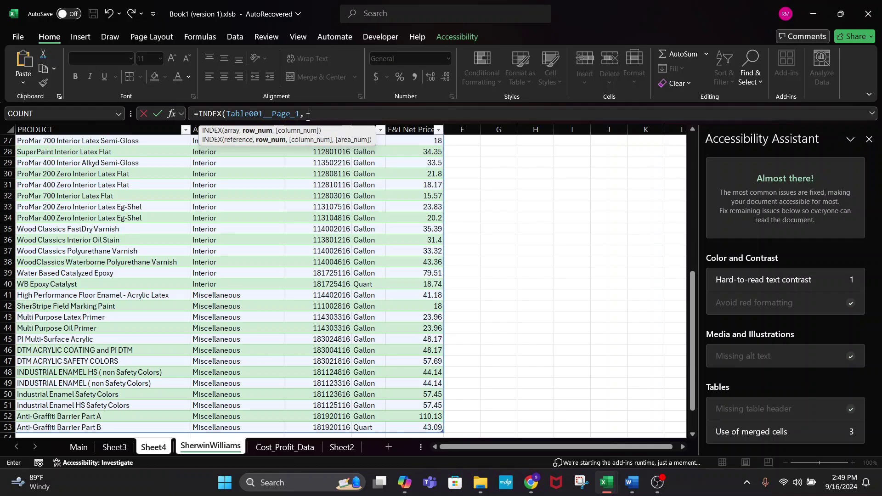
{"action": "type", "text": "MATCH("}
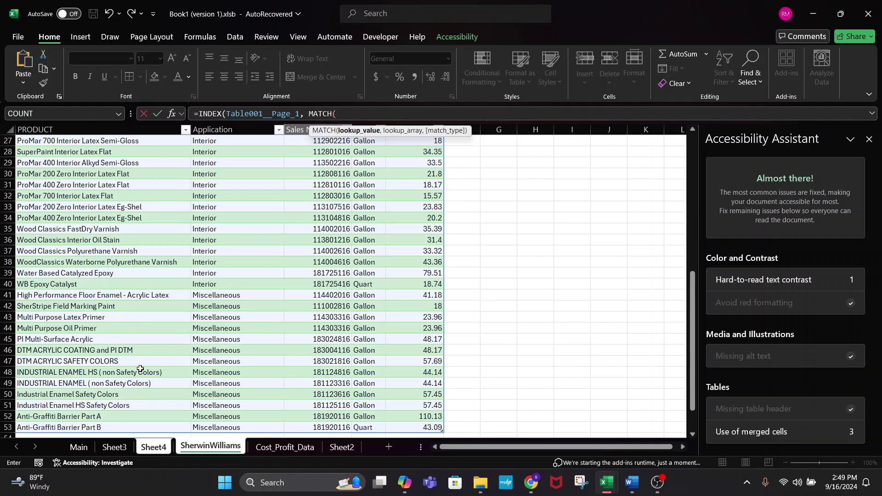
- Set MATCH's lookup value to Main's Paint Choice cell, Y17
{"action": "left_click", "coordinate": [79, 446]}
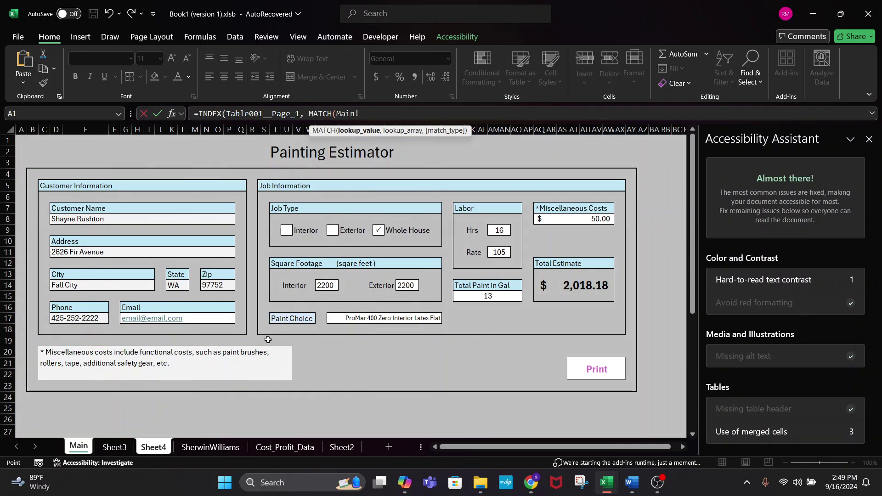
{"action": "left_click", "coordinate": [353, 314]}
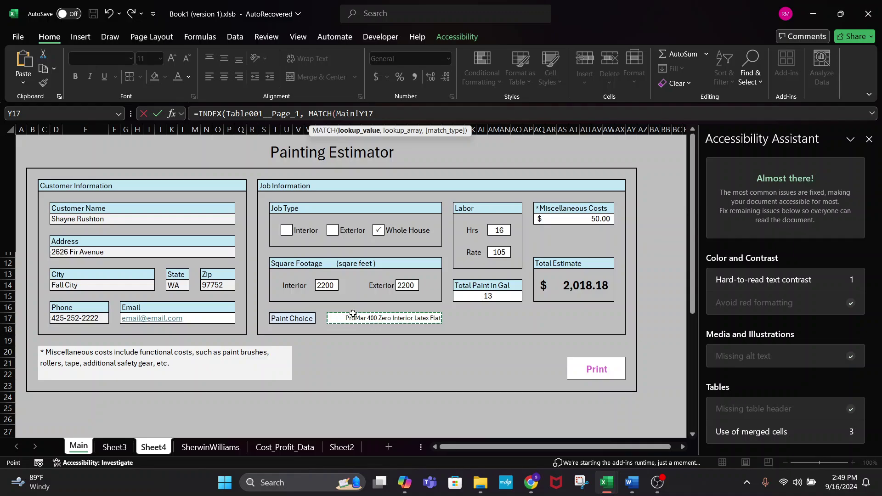
{"action": "key", "text": "alt+Tab"}
{"action": "key", "text": "alt+Tab"}
{"action": "left_click", "coordinate": [295, 448]}
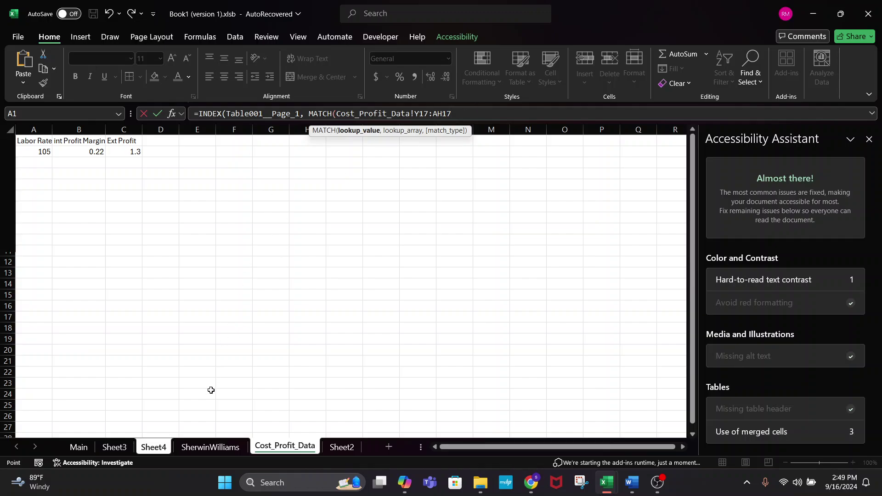
{"action": "left_click", "coordinate": [79, 447]}
{"action": "left_click", "coordinate": [331, 318]}
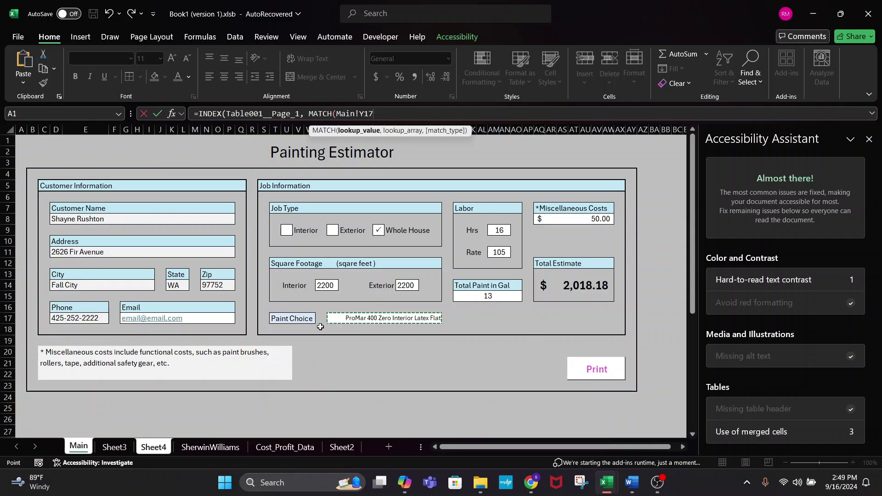
{"action": "left_click", "coordinate": [405, 112]}
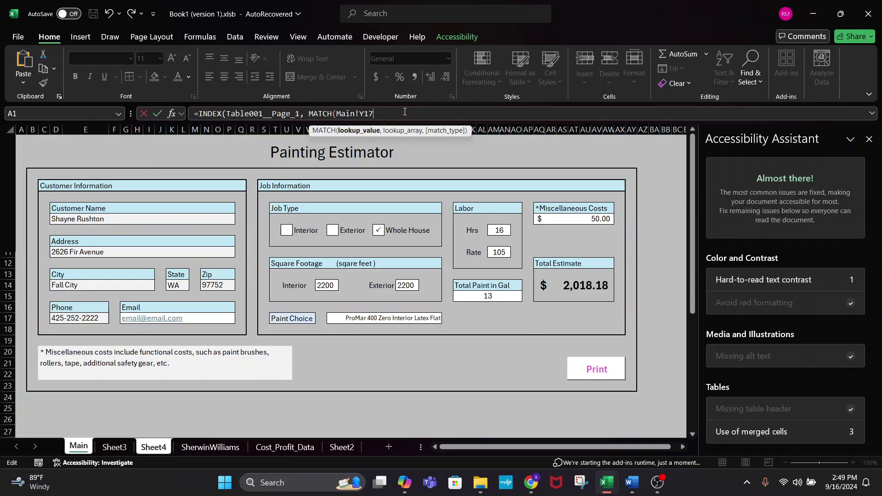
{"action": "type", "text": ","}
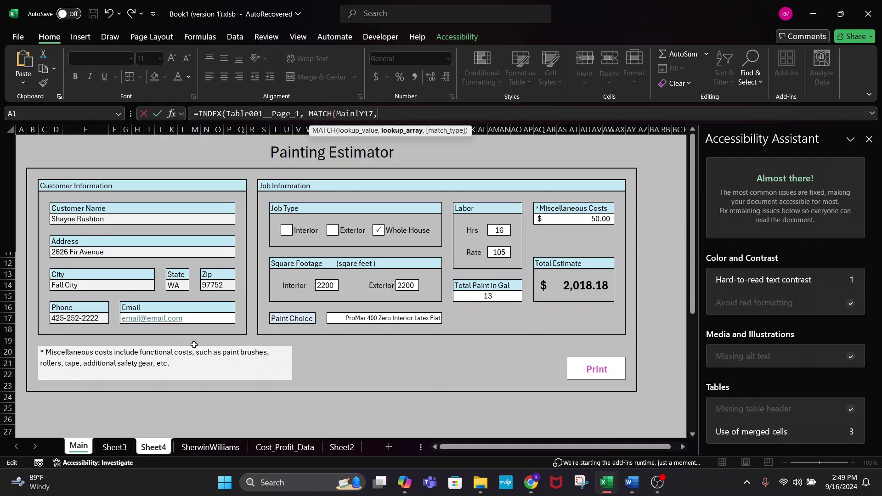
- Match against the PRODUCT column with exact match 0 and return column 5
{"action": "left_click", "coordinate": [213, 446]}
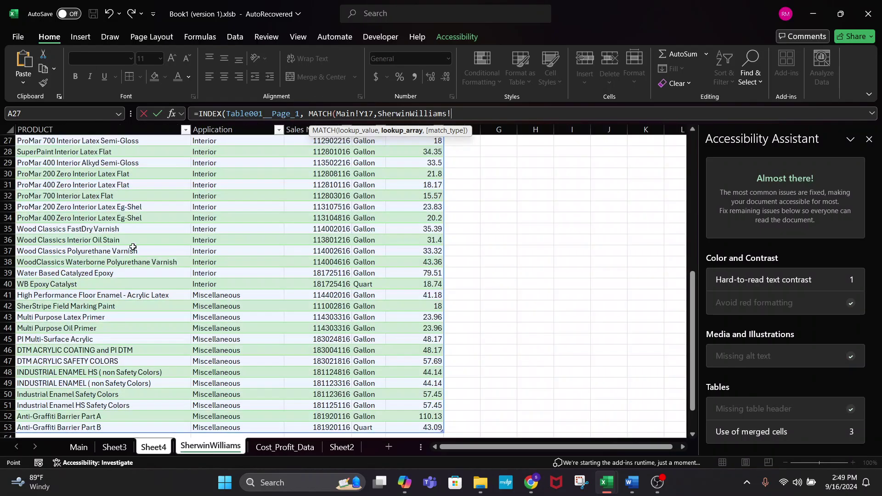
{"action": "scroll", "coordinate": [133, 248], "scroll_direction": "up", "scroll_amount": 8}
{"action": "left_click", "coordinate": [97, 151]}
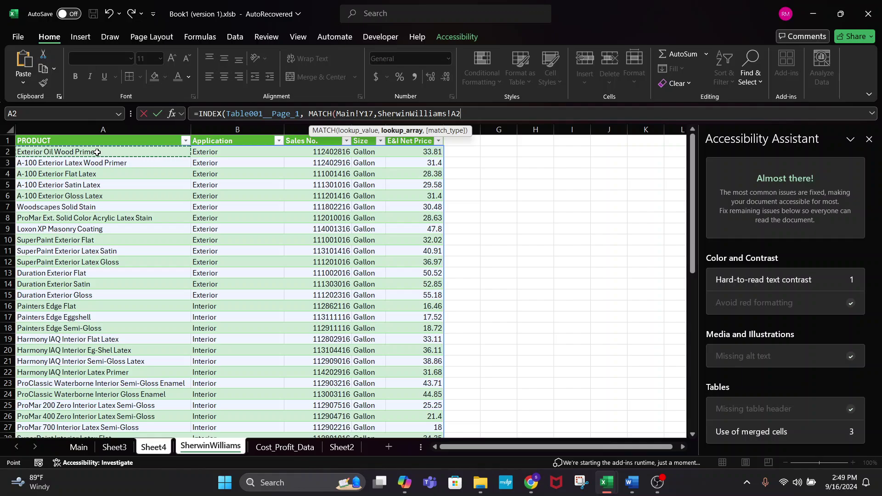
{"action": "key", "text": "ctrl+shift+Down"}
{"action": "type", "text": ","}
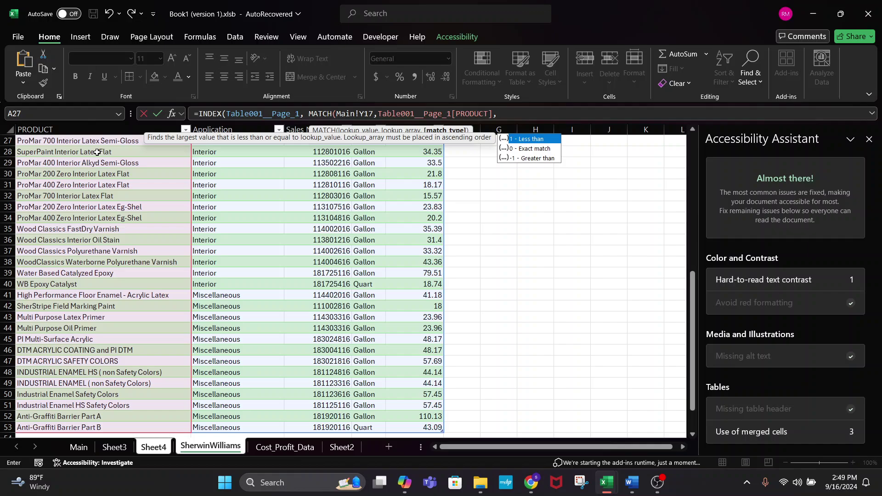
{"action": "type", "text": "0)"}
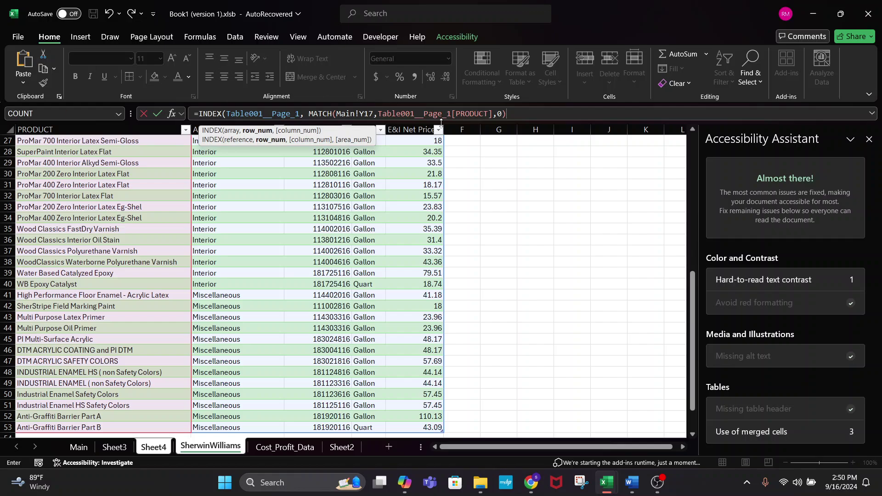
{"action": "type", "text": ","}
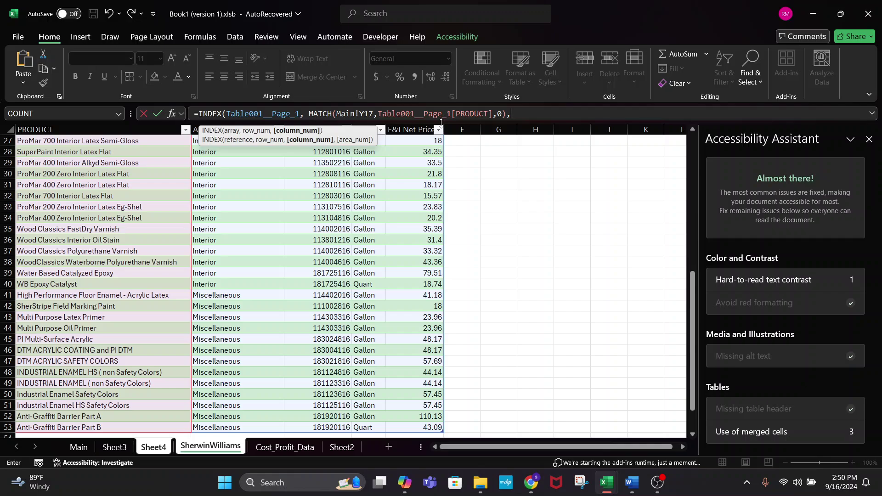
{"action": "type", "text": "5"}
- Accept Excel's suggested correction so C3 returns 18.17, then reopen C3's formula for editing
{"action": "key", "text": "Return"}
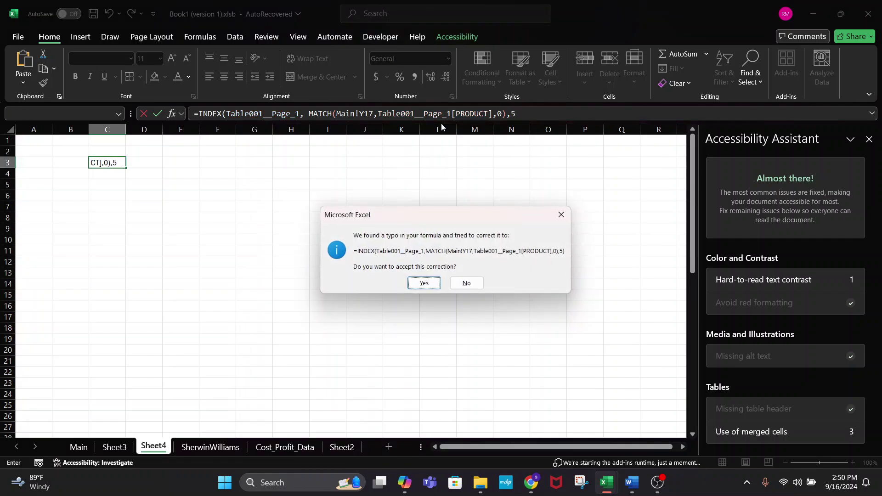
{"action": "left_click", "coordinate": [421, 281]}
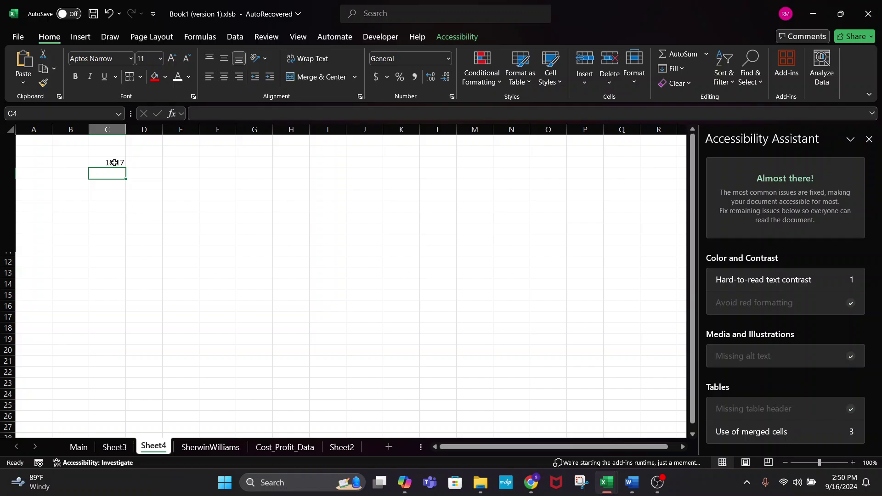
{"action": "left_click", "coordinate": [113, 162]}
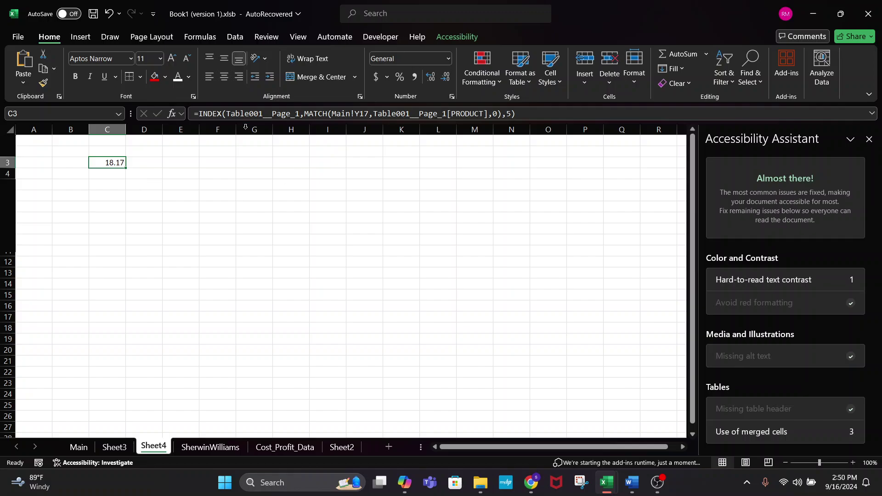
{"action": "left_click", "coordinate": [201, 115]}
- Multiply C3's lookup by Cost_Profit_Data!B2, giving 3.9974
{"action": "key", "text": "End"}
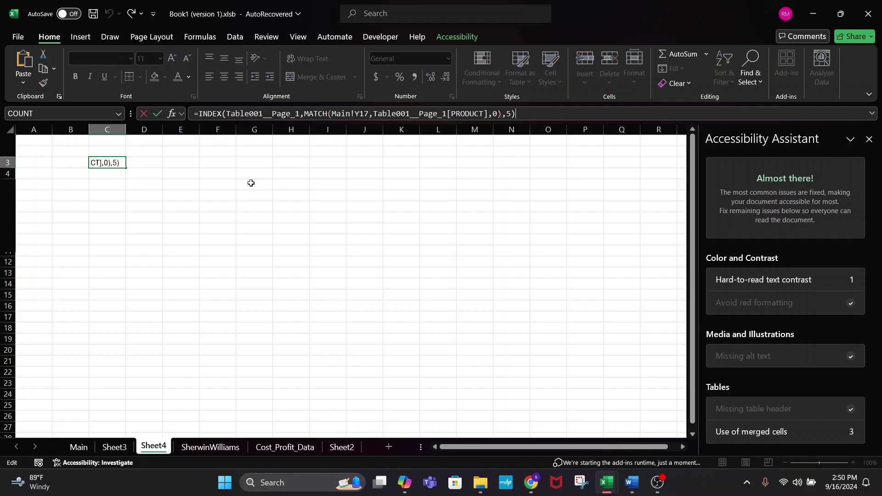
{"action": "left_click", "coordinate": [200, 115]}
{"action": "left_click", "coordinate": [531, 115]}
{"action": "type", "text": "*"}
{"action": "left_click", "coordinate": [268, 448]}
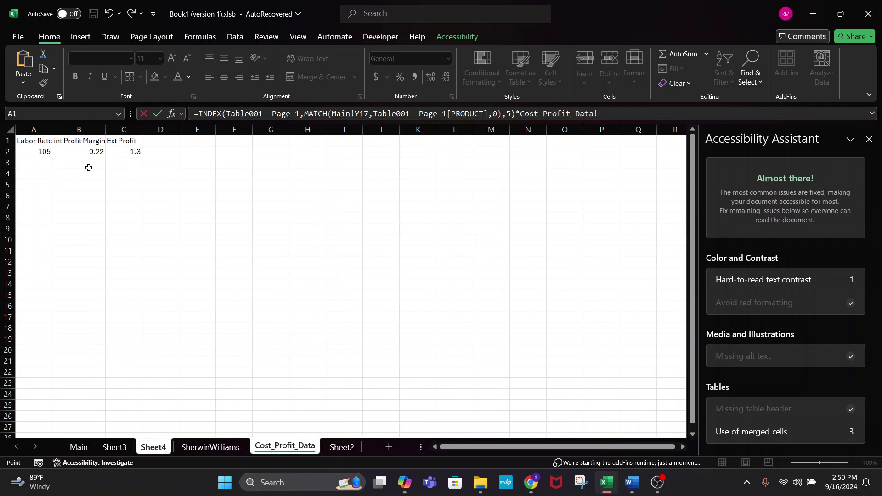
{"action": "left_click", "coordinate": [88, 151]}
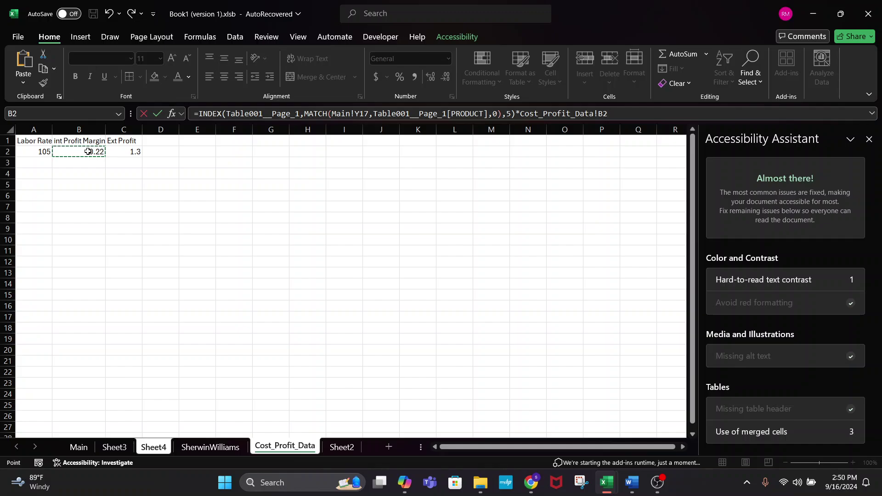
{"action": "key", "text": "Return"}
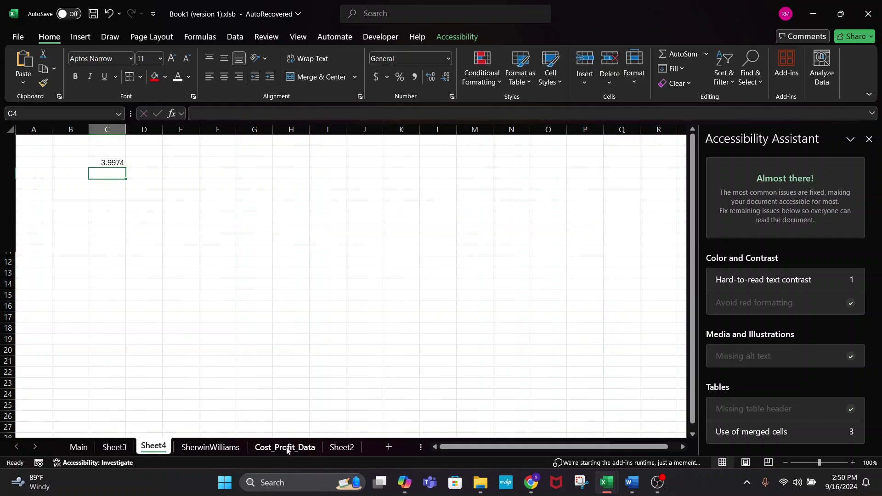
{"action": "left_click", "coordinate": [91, 162]}
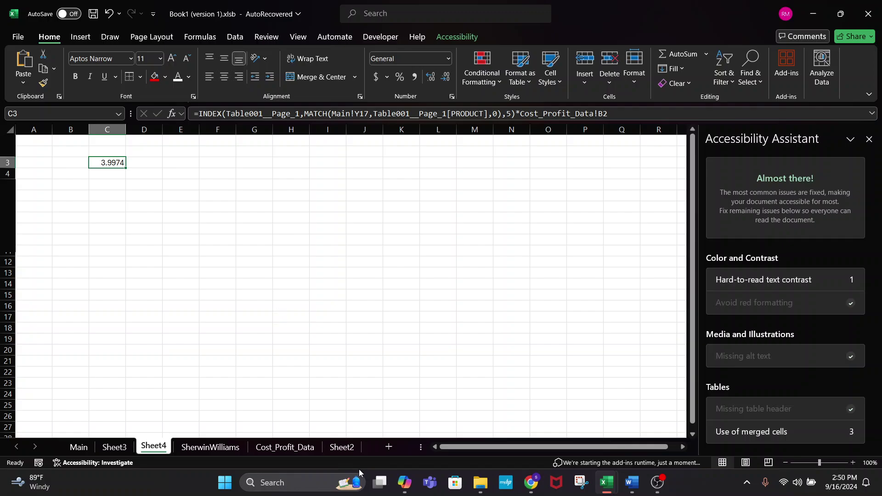
{"action": "left_click", "coordinate": [293, 446]}
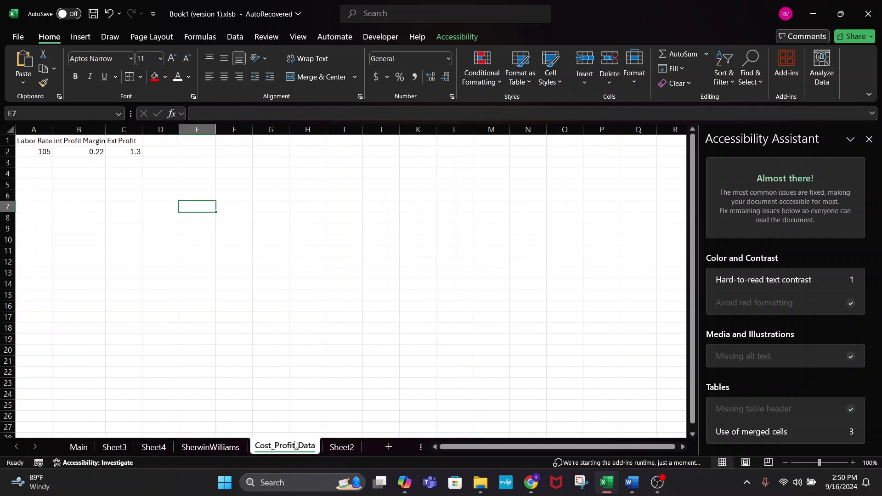
- Change the B2 margin to 1.22 and confirm Sheet4's C3 now reads 22.1674
{"action": "left_click", "coordinate": [91, 151]}
{"action": "type", "text": "1"}
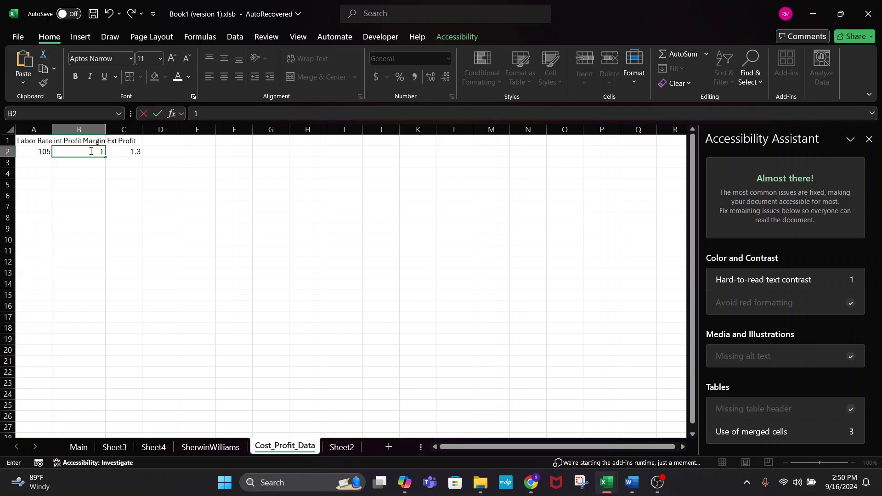
{"action": "type", "text": ".22"}
{"action": "key", "text": "Return"}
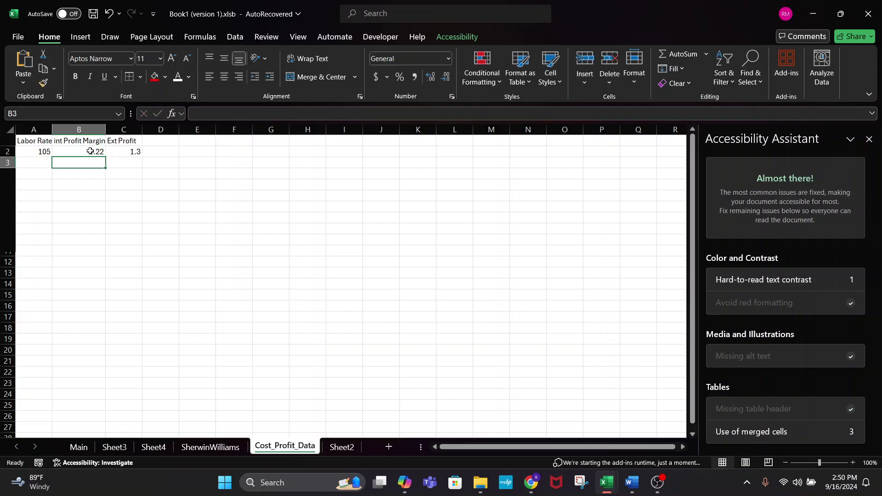
{"action": "left_click", "coordinate": [94, 153]}
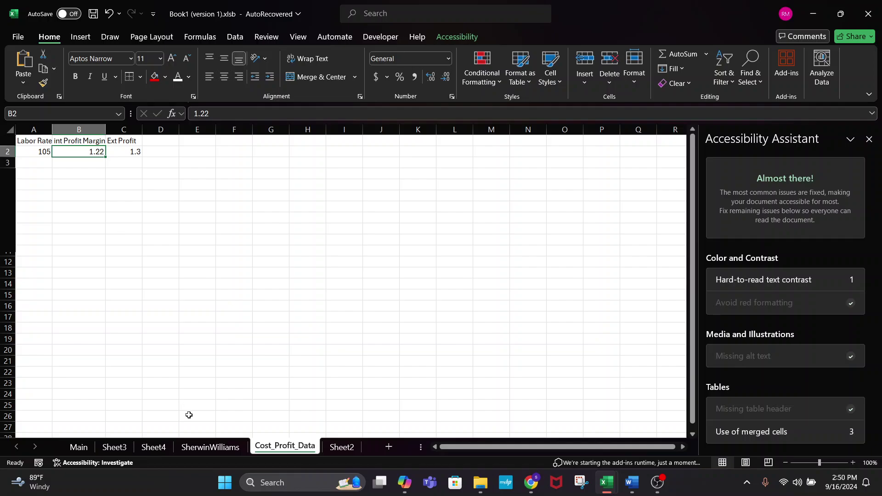
{"action": "left_click", "coordinate": [114, 447]}
{"action": "left_click", "coordinate": [149, 445]}
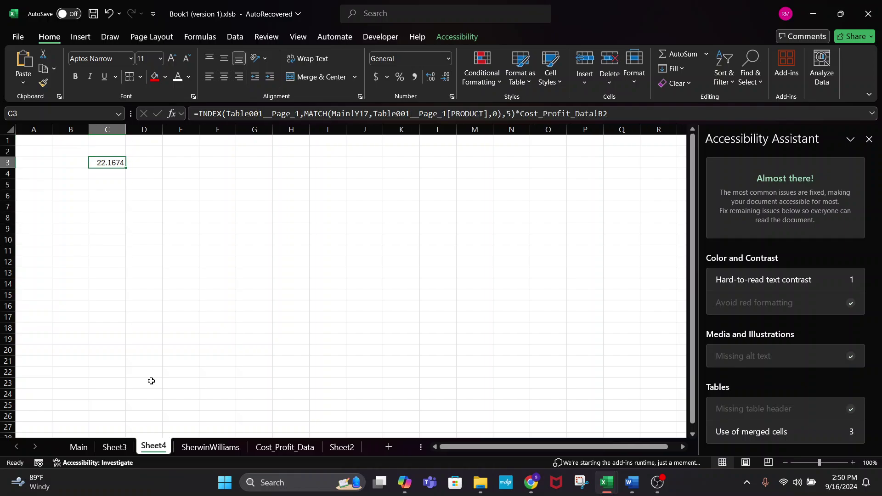
{"action": "left_click", "coordinate": [138, 164]}
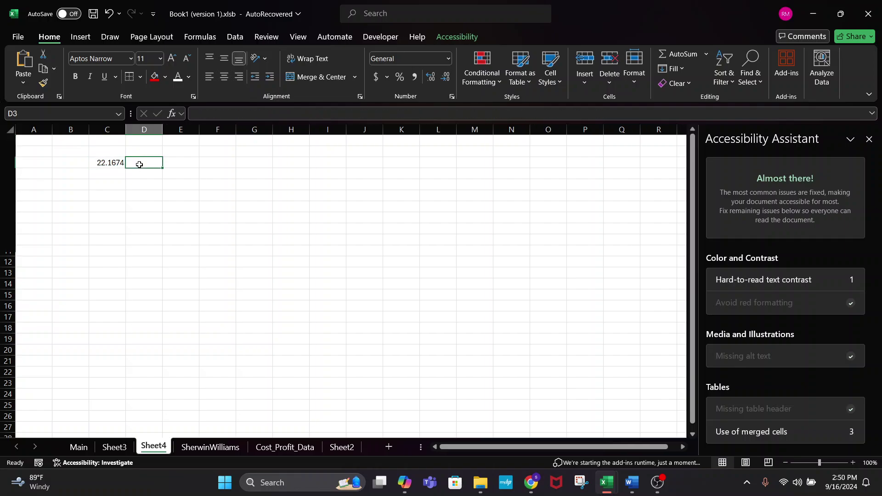
{"action": "left_click", "coordinate": [101, 166]}
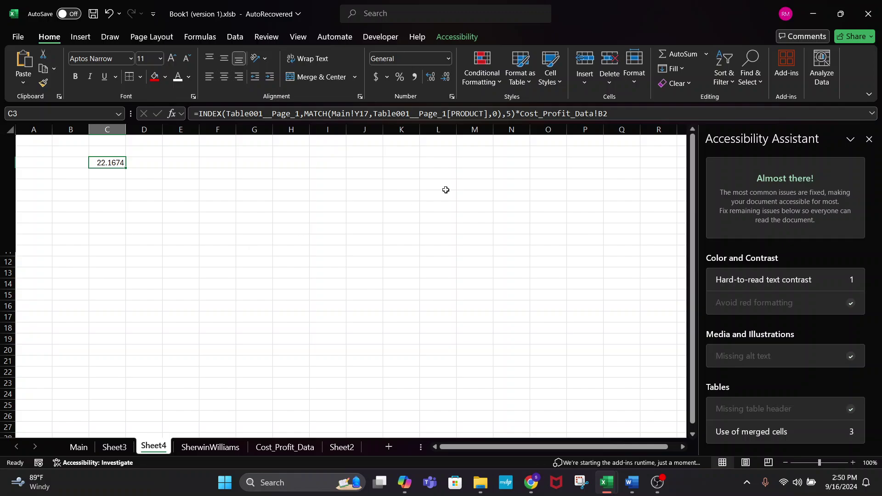
- Wrap C3's formula in parentheses and multiply by Main's Total Paint in Gal, giving 288.1762
{"action": "left_click", "coordinate": [615, 118]}
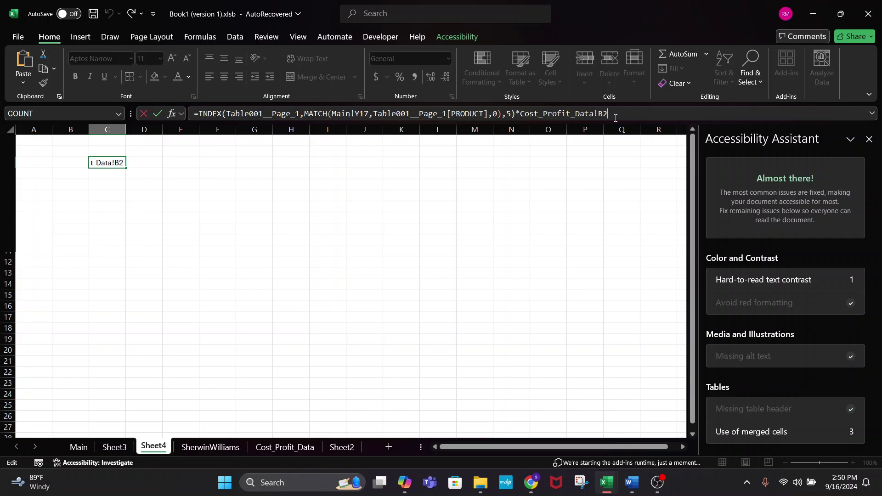
{"action": "type", "text": "0"}
{"action": "key", "text": "BackSpace"}
{"action": "left_click", "coordinate": [198, 116]}
{"action": "type", "text": "("}
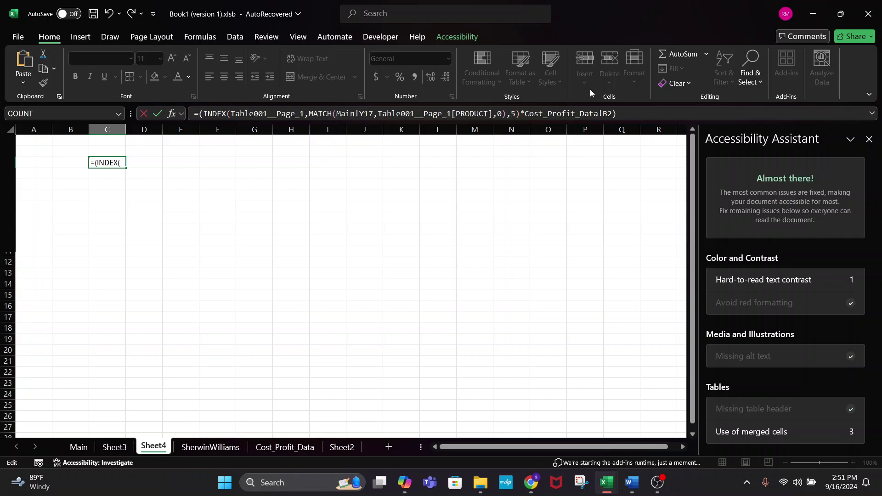
{"action": "left_click", "coordinate": [642, 113]}
{"action": "type", "text": "*"}
{"action": "left_click", "coordinate": [78, 446]}
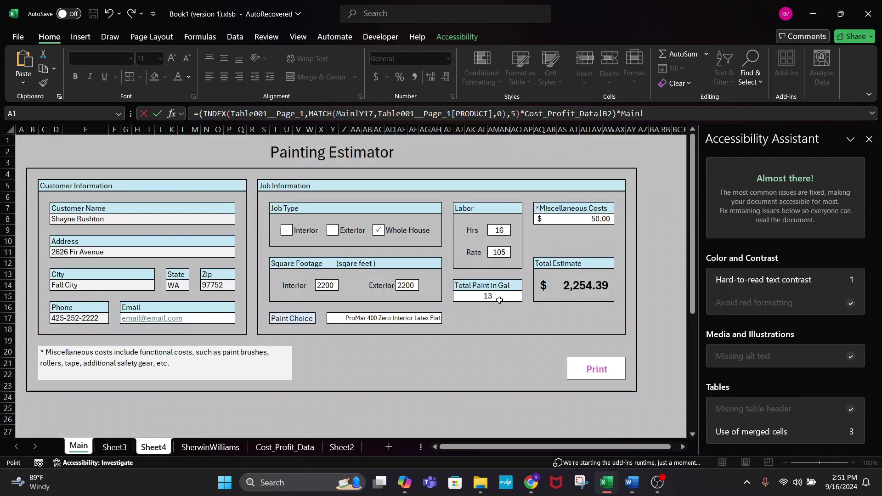
{"action": "left_click", "coordinate": [500, 295]}
{"action": "key", "text": "Return"}
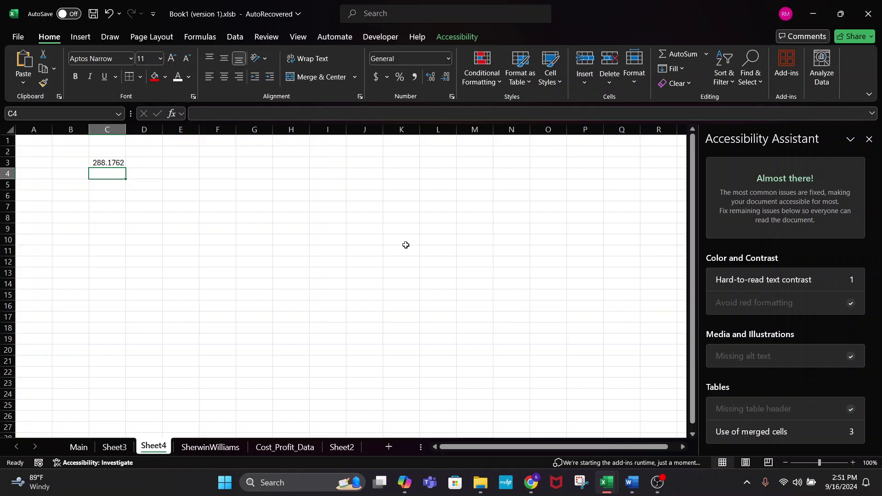
{"action": "left_click", "coordinate": [113, 163]}
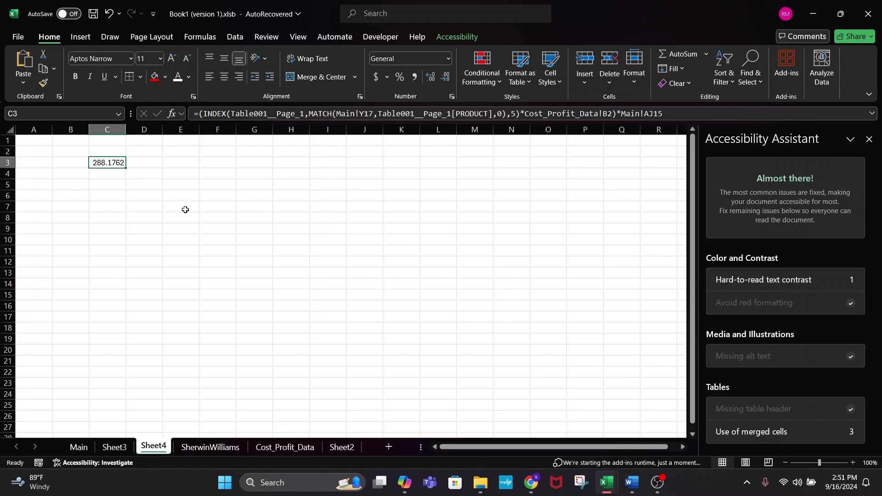
- Label C2 'Int' and D2 'Ext' on Sheet4
{"action": "left_click", "coordinate": [109, 152]}
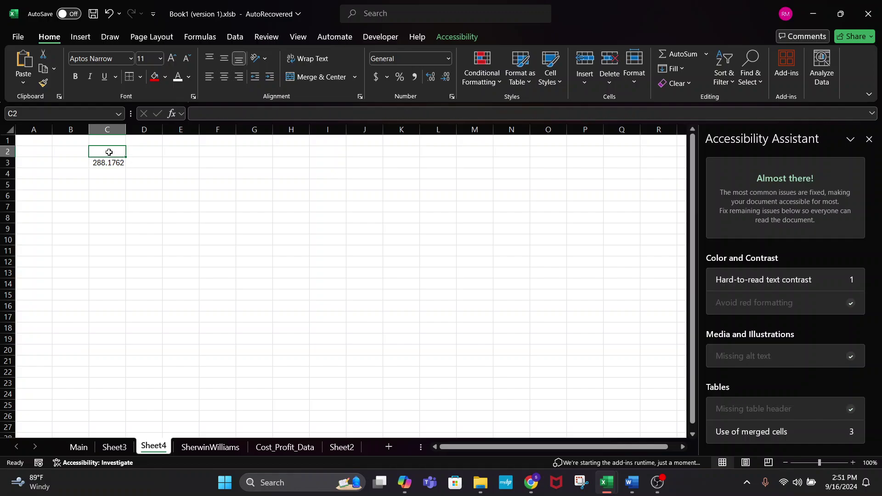
{"action": "type", "text": "Int"}
{"action": "key", "text": "Tab"}
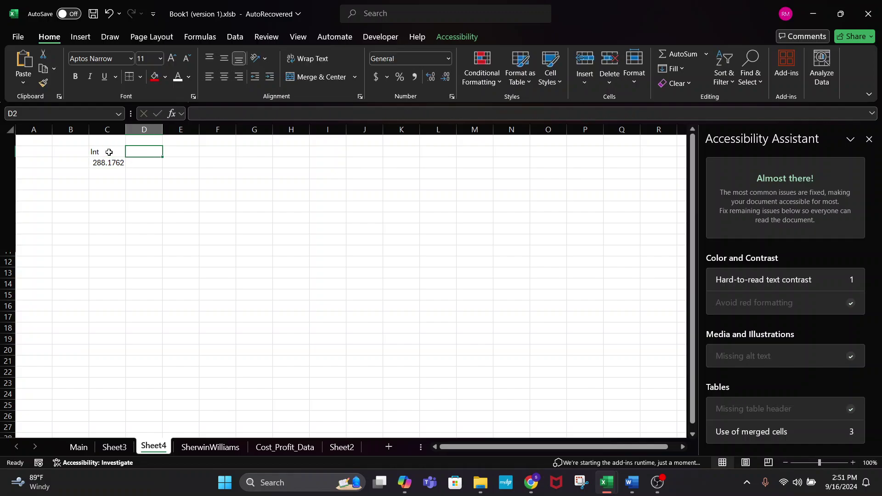
{"action": "type", "text": "Ext"}
{"action": "key", "text": "Return"}
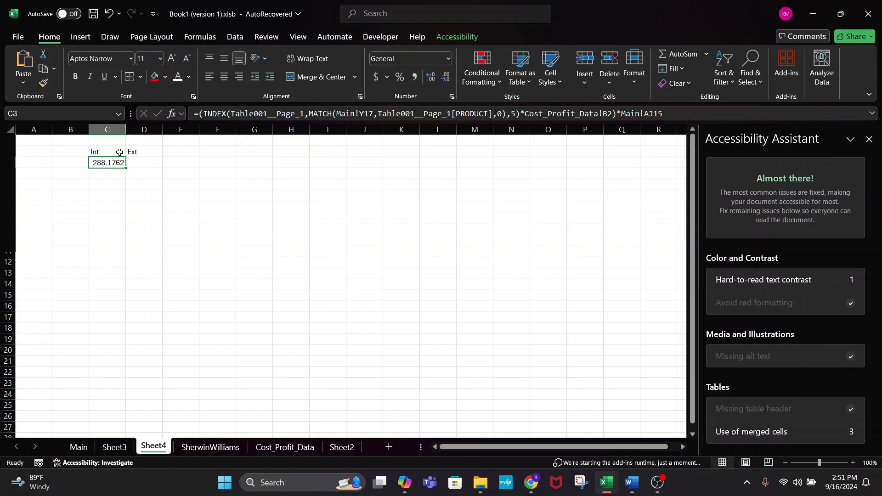
- Copy C3's formula into D3 and point its gallons reference to Main's Total Paint in Gal
{"action": "left_click_drag", "start_coordinate": [126, 167], "coordinate": [162, 166]}
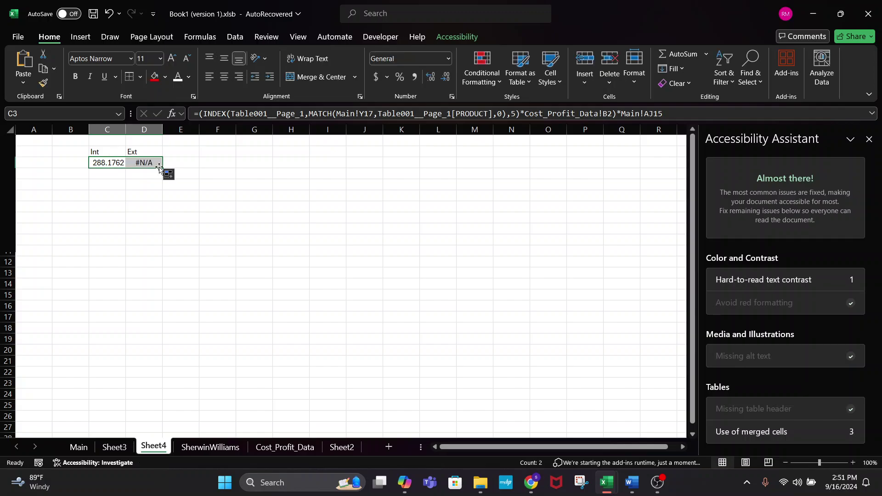
{"action": "left_click", "coordinate": [155, 164]}
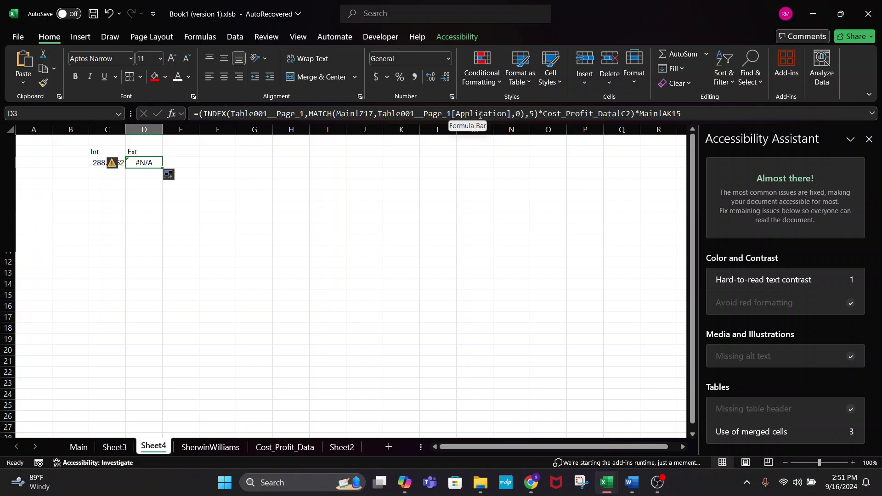
{"action": "left_click", "coordinate": [535, 113]}
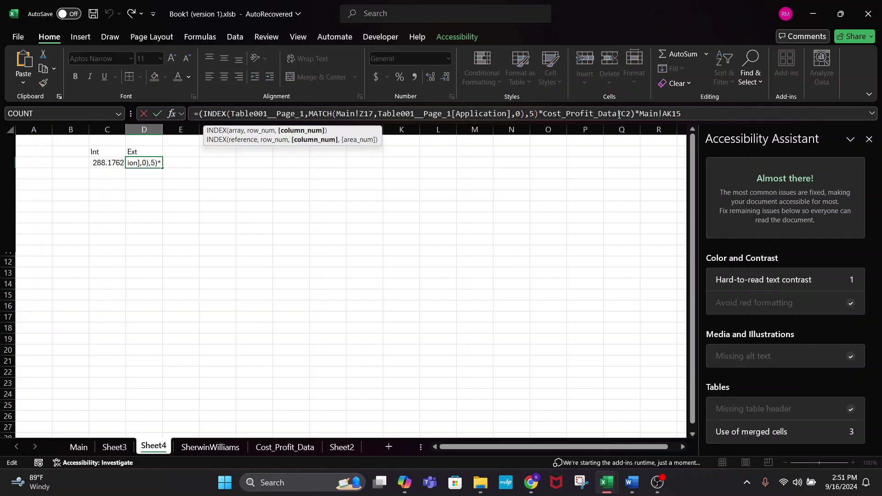
{"action": "left_click", "coordinate": [682, 113]}
{"action": "left_click_drag", "start_coordinate": [683, 113], "coordinate": [639, 114]}
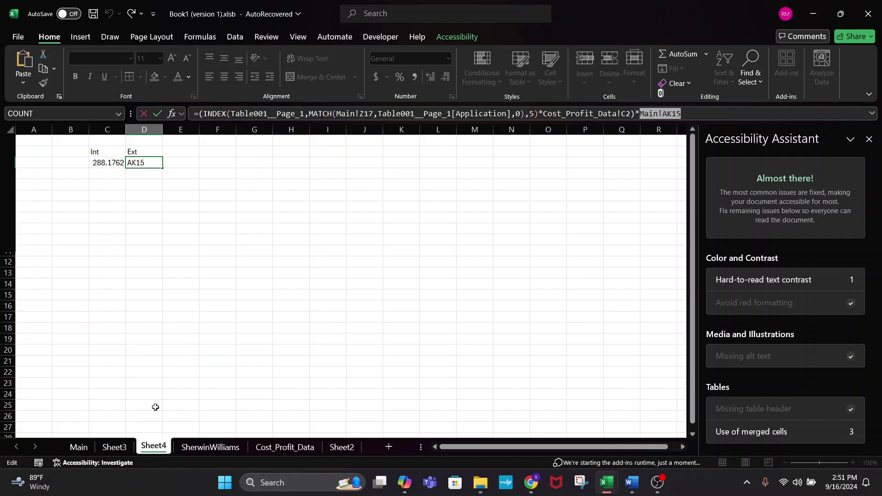
{"action": "left_click", "coordinate": [85, 452]}
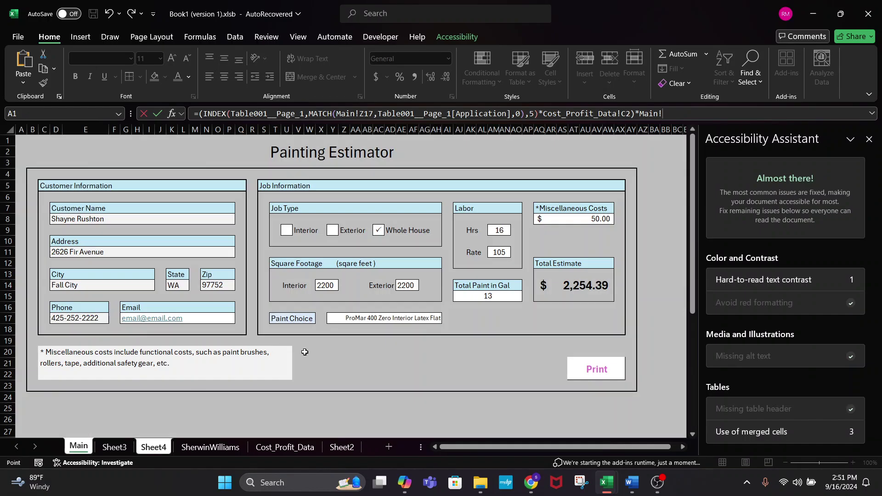
{"action": "left_click", "coordinate": [479, 298]}
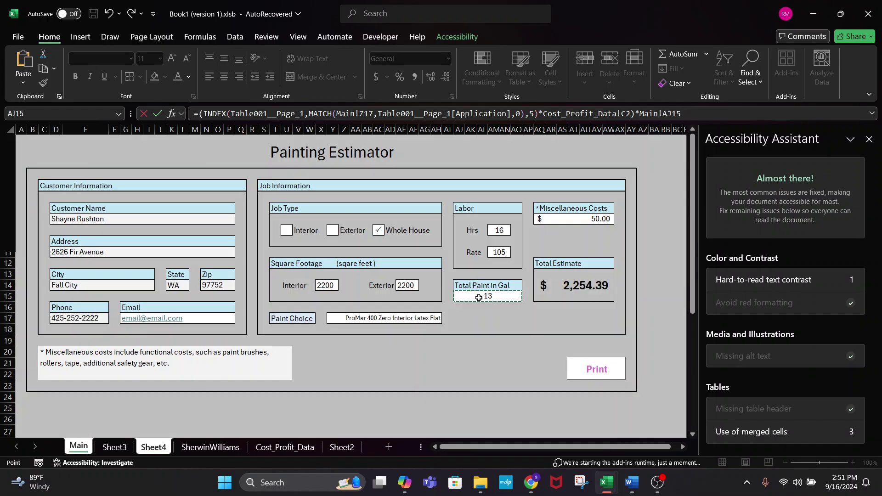
{"action": "key", "text": "Return"}
- Change D3's lookup value from Main!Z17 to the Paint Choice cell Main!Y17
{"action": "left_click", "coordinate": [144, 162]}
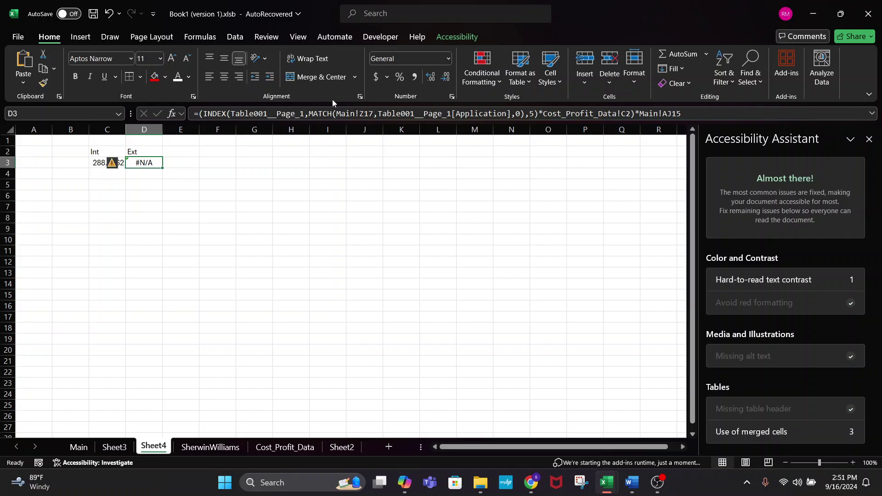
{"action": "left_click", "coordinate": [375, 113]}
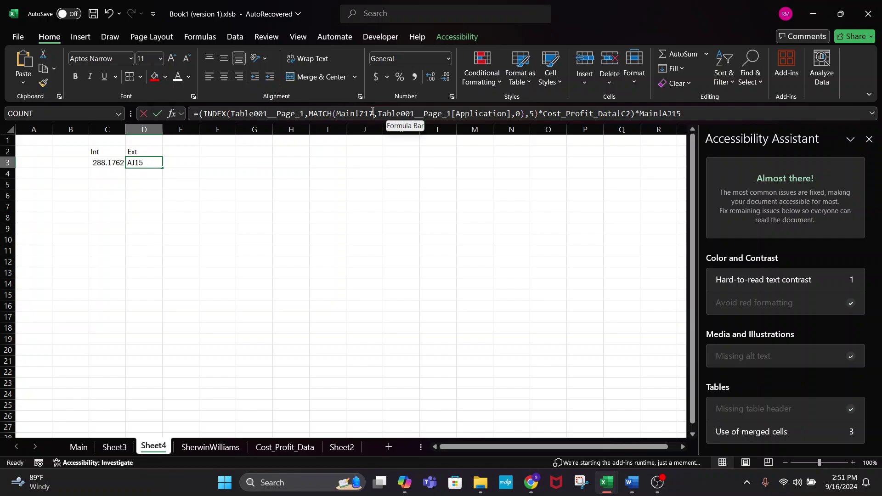
{"action": "left_click_drag", "start_coordinate": [374, 113], "coordinate": [336, 114]}
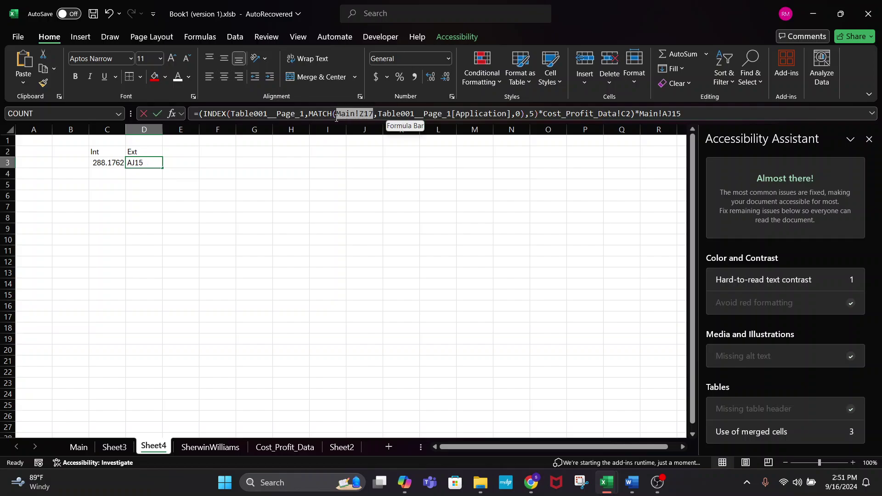
{"action": "left_click", "coordinate": [79, 447]}
{"action": "left_click", "coordinate": [358, 317]}
{"action": "key", "text": "Return"}
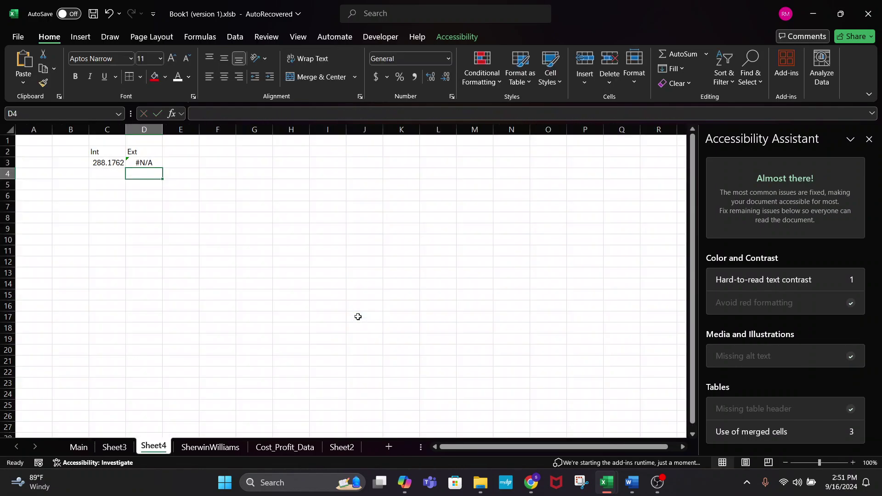
- Replace the Application column name in D3's lookup with Exterior, giving 307.073
{"action": "left_click", "coordinate": [158, 164]}
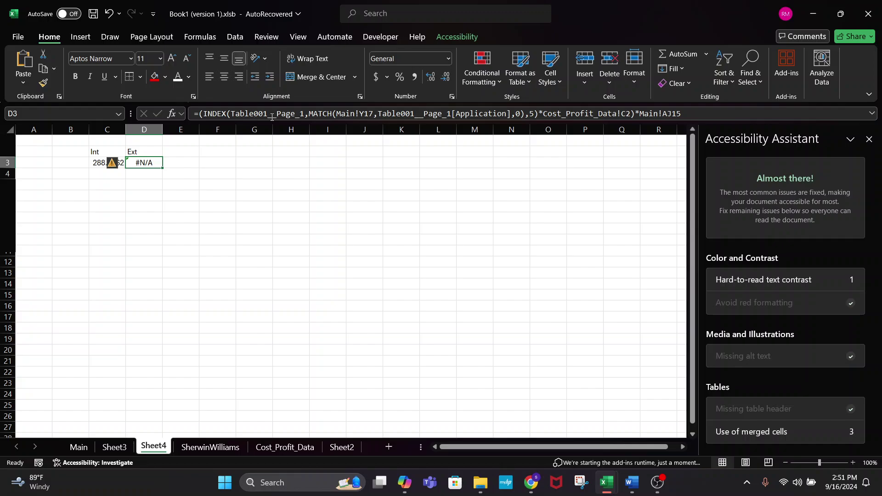
{"action": "double_click", "coordinate": [477, 113]}
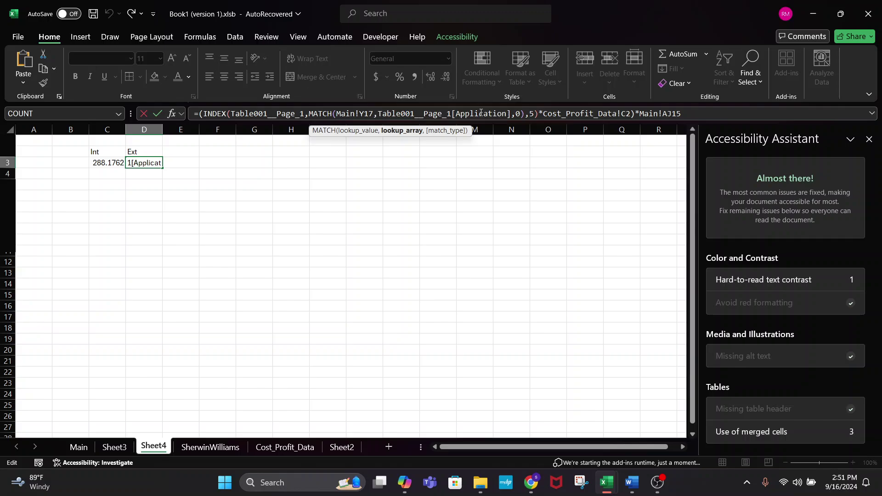
{"action": "double_click", "coordinate": [481, 113]}
{"action": "left_click", "coordinate": [506, 114]}
{"action": "key", "text": "BackSpace"}
{"action": "key", "text": "BackSpace"}
{"action": "key", "text": "BackSpace"}
{"action": "key", "text": "BackSpace"}
{"action": "key", "text": "BackSpace"}
{"action": "key", "text": "BackSpace"}
{"action": "key", "text": "BackSpace"}
{"action": "key", "text": "BackSpace"}
{"action": "key", "text": "BackSpace"}
{"action": "key", "text": "BackSpace"}
{"action": "key", "text": "BackSpace"}
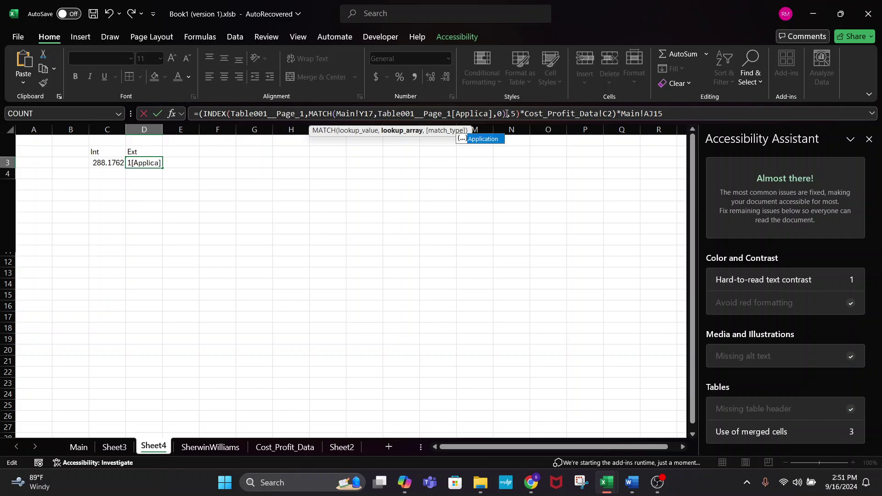
{"action": "type", "text": "Exterior"}
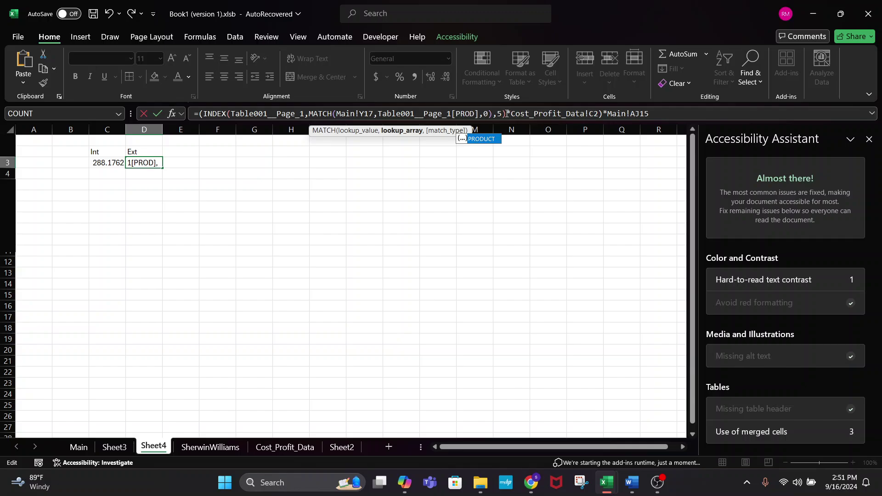
{"action": "key", "text": "Return"}
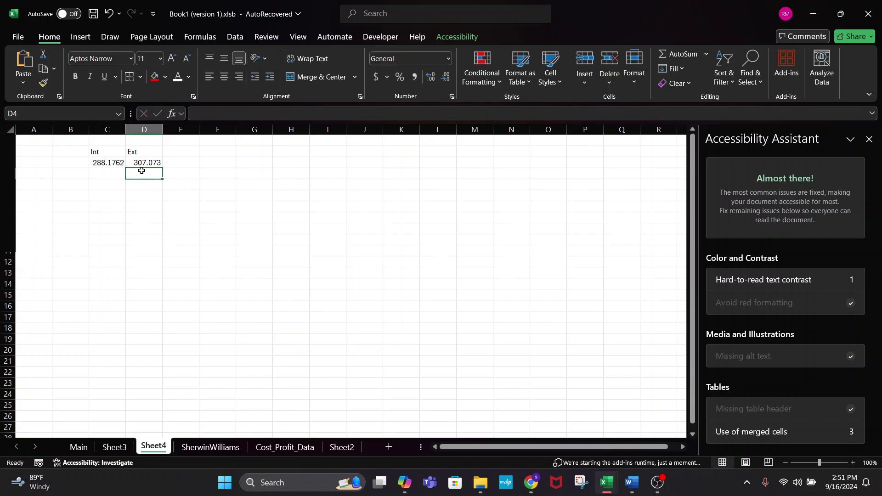
{"action": "left_click", "coordinate": [142, 163]}
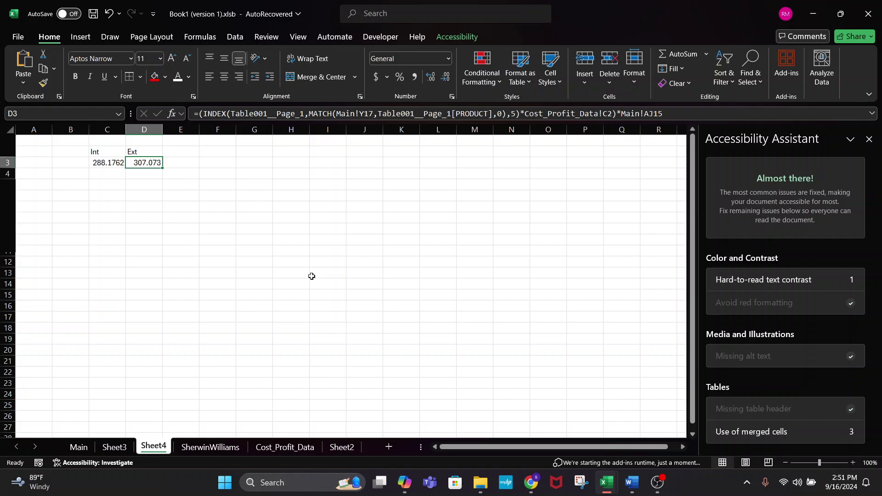
{"action": "key", "text": "Right"}
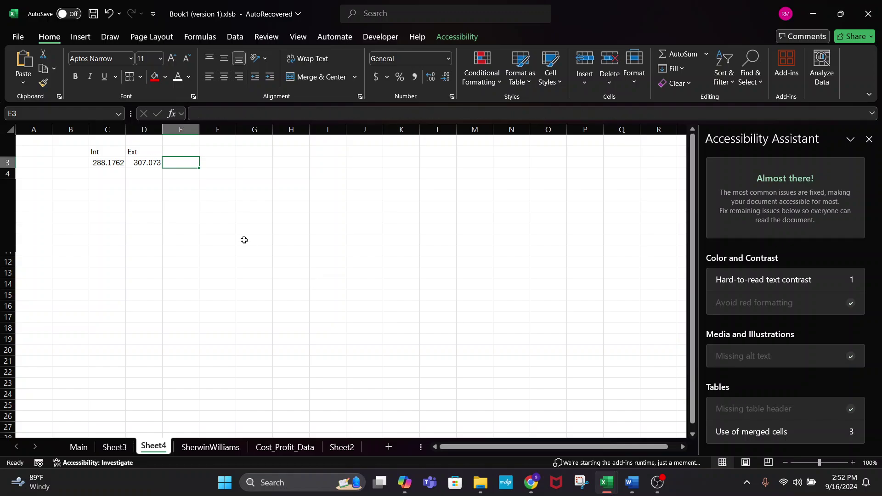
- Insert =SUM(C3:D3) in E3 through the function dialog, totalling 595.2492
{"action": "left_click", "coordinate": [172, 113]}
{"action": "left_click", "coordinate": [542, 132]}
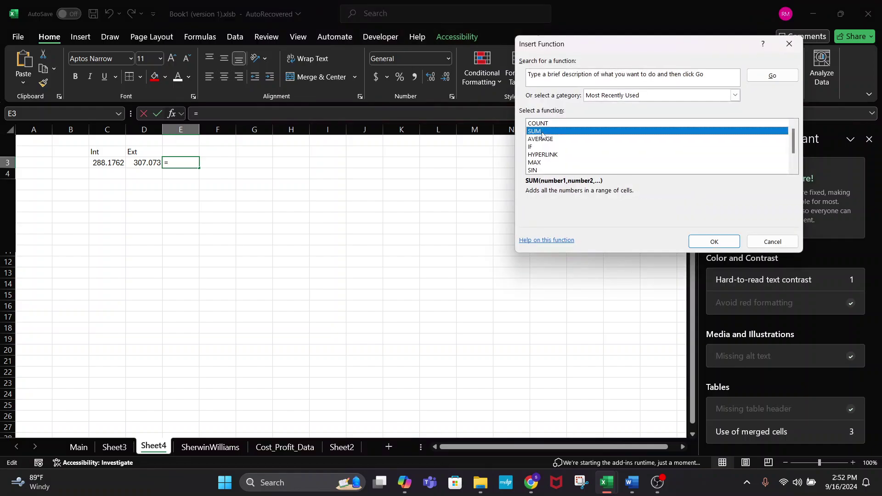
{"action": "left_click", "coordinate": [713, 241]}
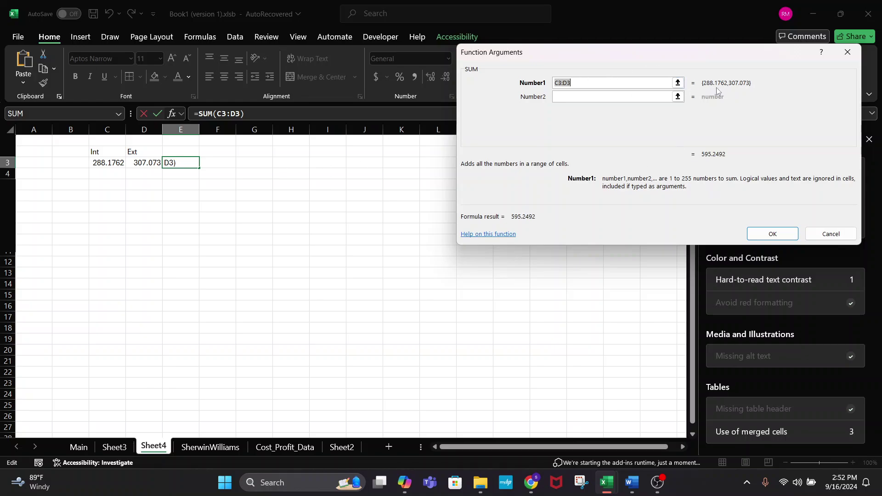
{"action": "left_click", "coordinate": [772, 234]}
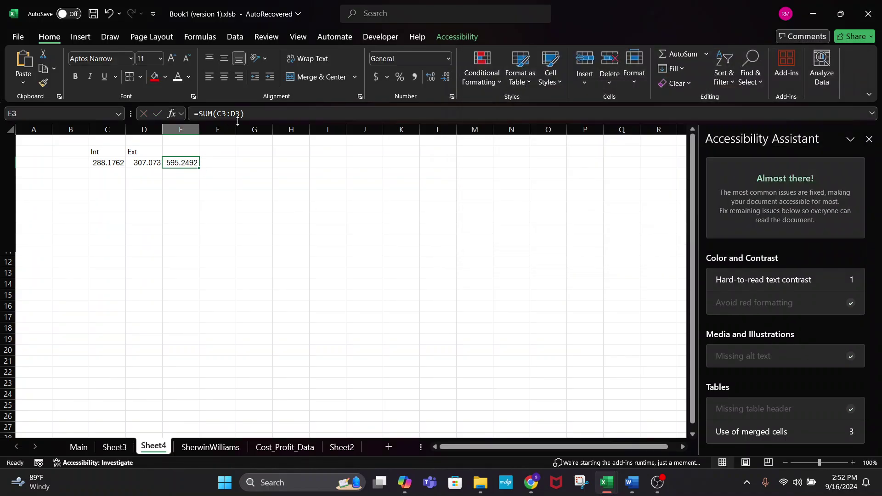
{"action": "left_click_drag", "start_coordinate": [241, 113], "coordinate": [213, 113]}
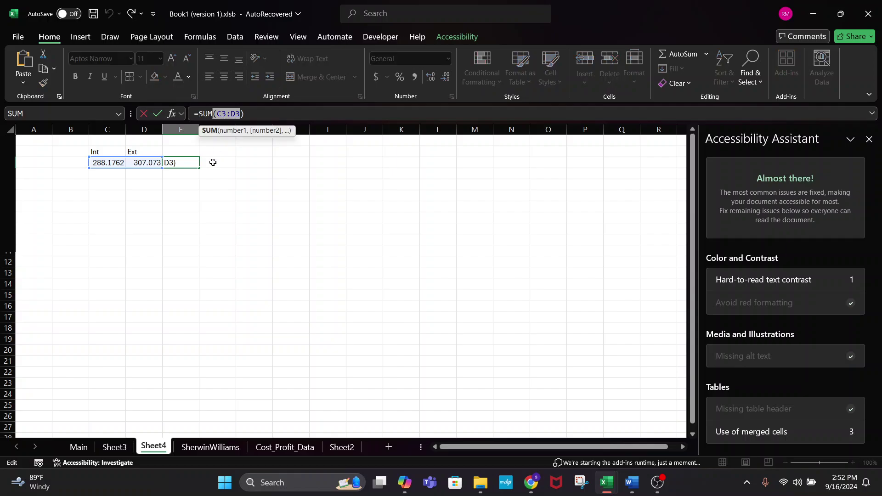
{"action": "left_click", "coordinate": [181, 114]}
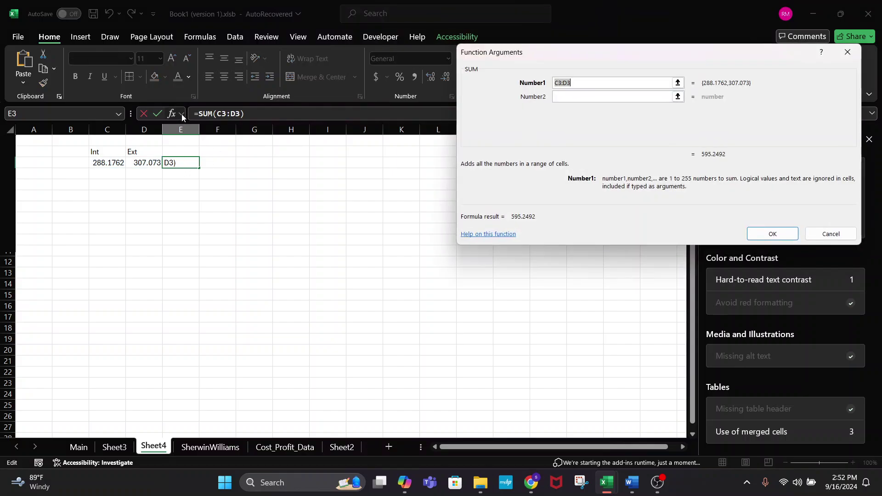
{"action": "left_click", "coordinate": [773, 233]}
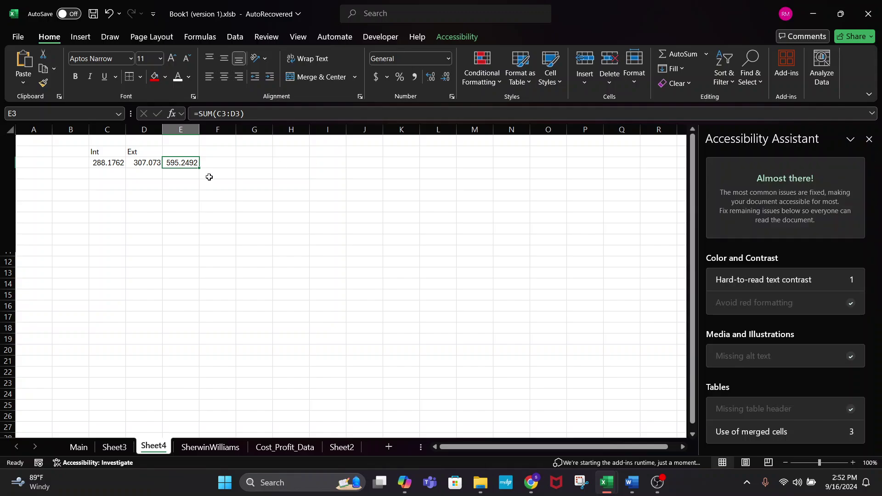
- Review the Int and Ext values, then select C3's entire Int formula text
{"action": "left_click_drag", "start_coordinate": [107, 166], "coordinate": [135, 164]}
{"action": "left_click", "coordinate": [198, 167]}
{"action": "left_click", "coordinate": [119, 161]}
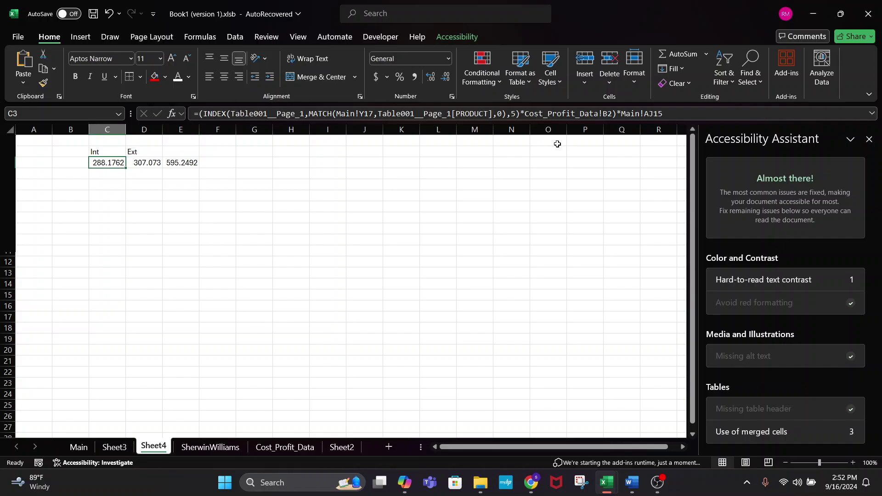
{"action": "left_click_drag", "start_coordinate": [675, 111], "coordinate": [201, 115]}
{"action": "key", "text": "ctrl+c"}
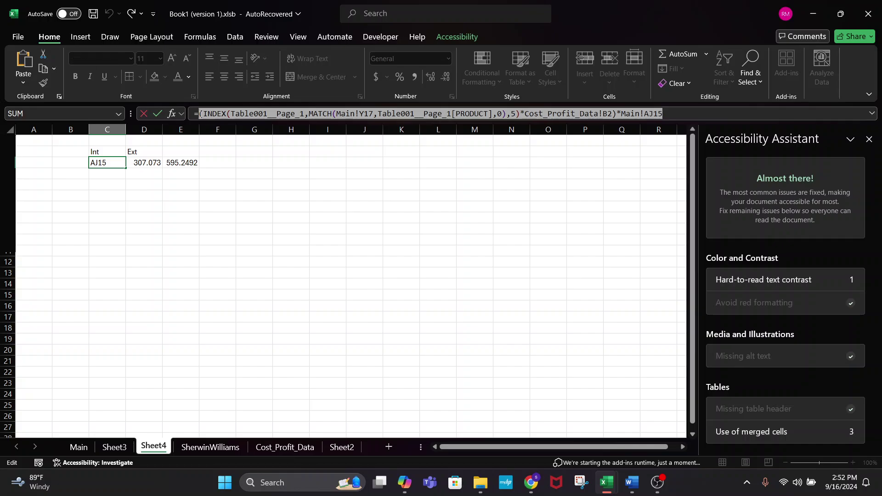
- Replace C3 in E3's SUM with the pasted interior-cost formula and re-commit it
{"action": "key", "text": "Escape"}
{"action": "left_click", "coordinate": [178, 161]}
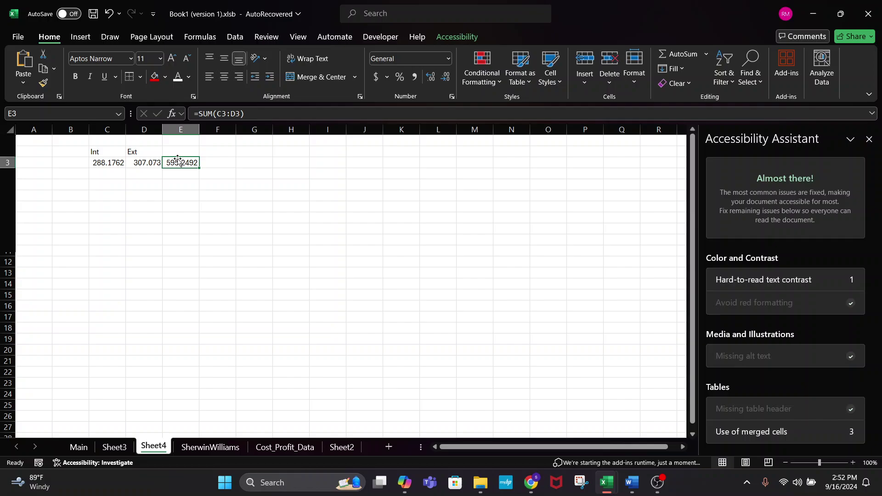
{"action": "left_click", "coordinate": [225, 113]}
{"action": "key", "text": "BackSpace"}
{"action": "key", "text": "BackSpace"}
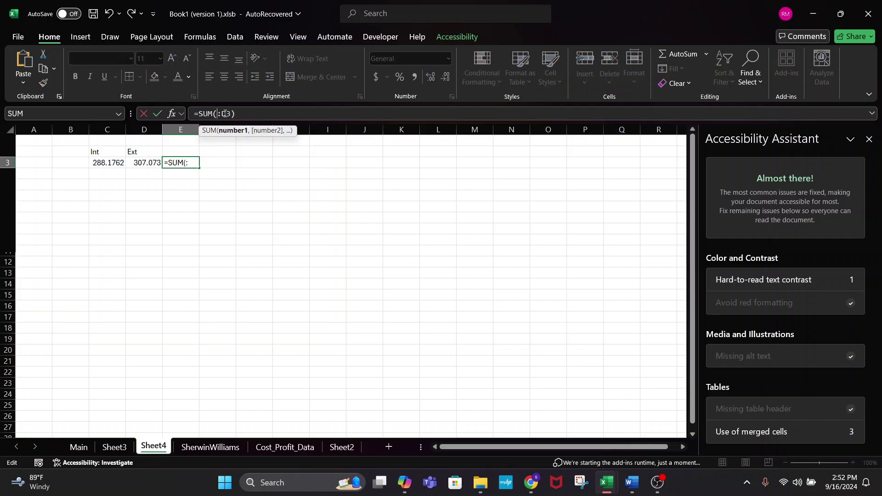
{"action": "key", "text": "ctrl+v"}
{"action": "key", "text": "Return"}
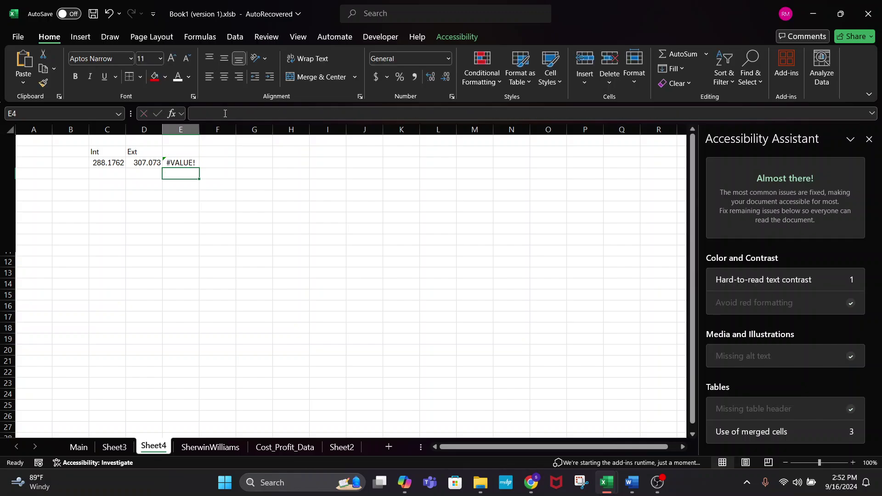
{"action": "key", "text": "Up"}
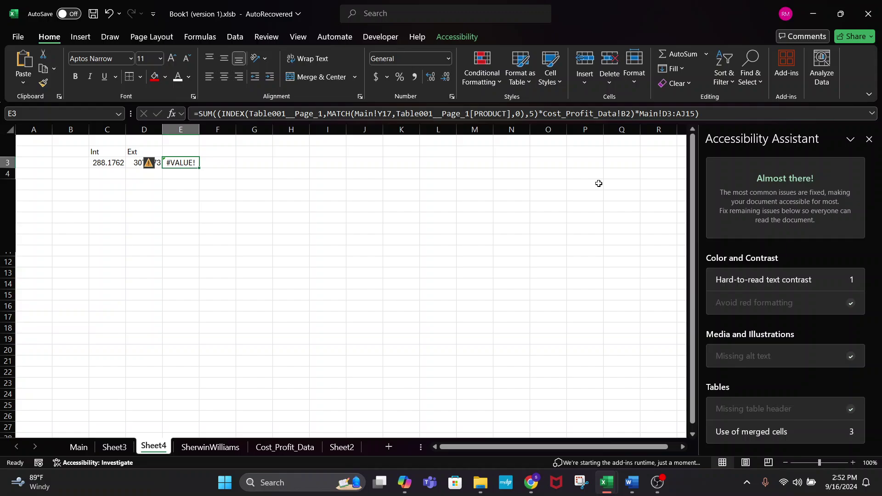
{"action": "left_click", "coordinate": [663, 113]}
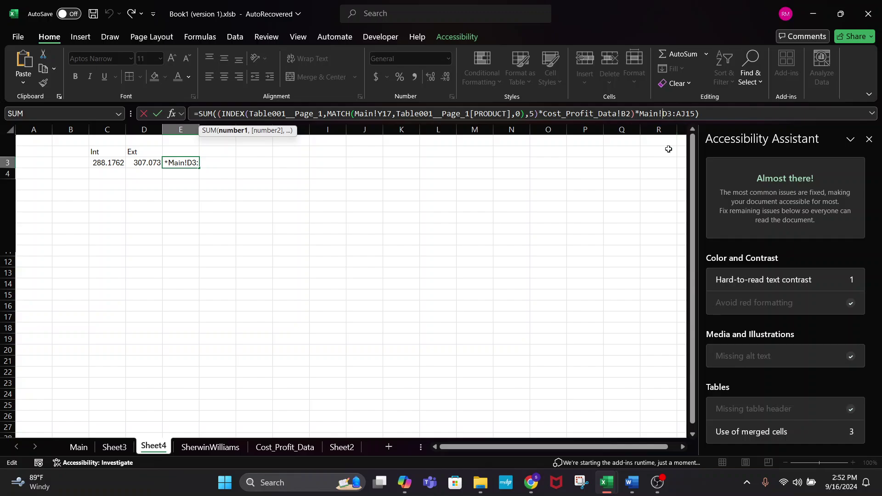
{"action": "key", "text": "Return"}
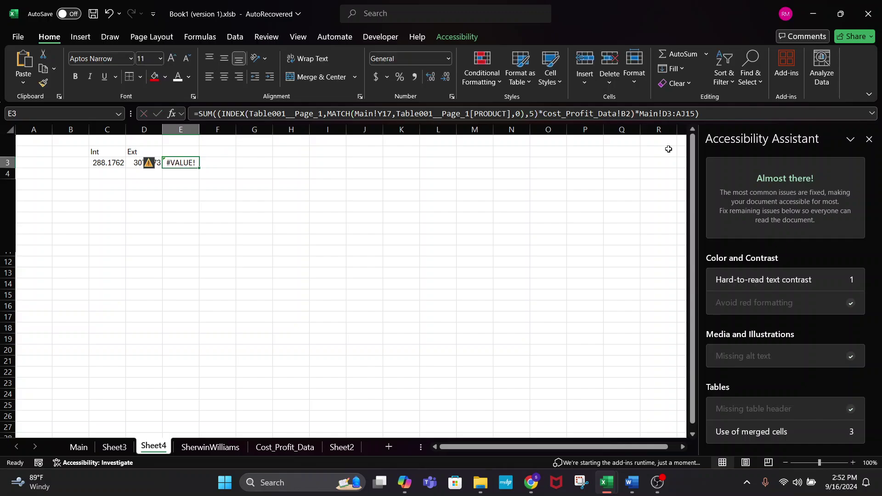
- Undo, then put the INDEX/MATCH cost expression plus a closing parenthesis in place of C3
{"action": "key", "text": "XF86MonBrightnessDown"}
{"action": "key", "text": "ctrl+z"}
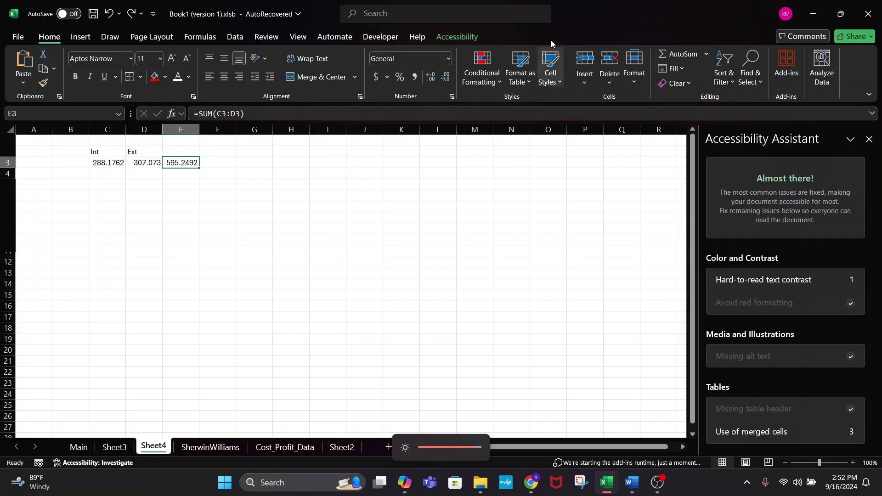
{"action": "left_click", "coordinate": [227, 117]}
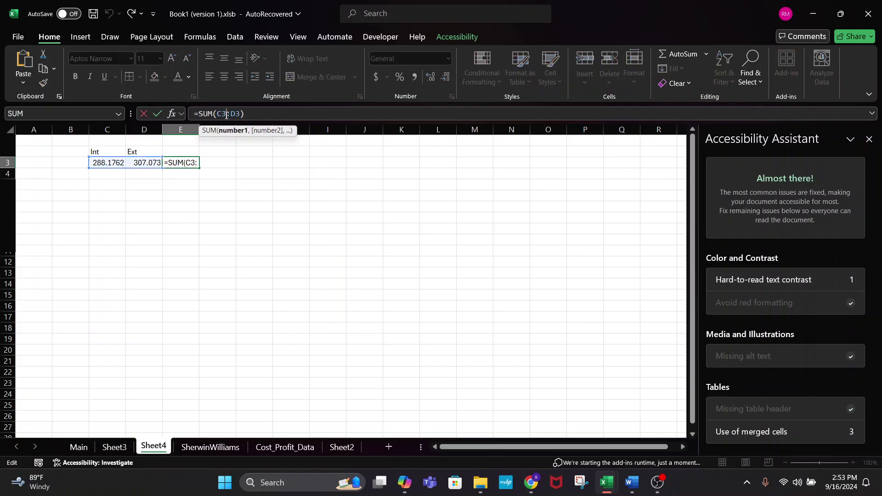
{"action": "key", "text": "BackSpace"}
{"action": "key", "text": "BackSpace"}
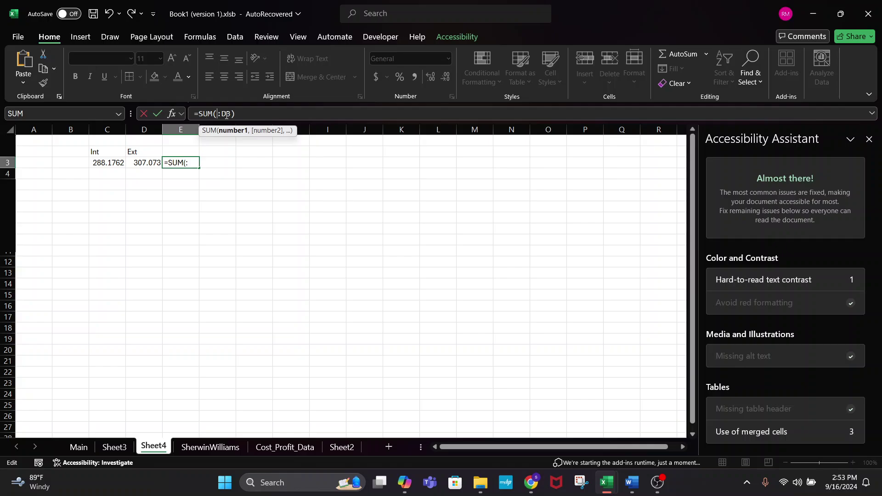
{"action": "key", "text": "ctrl+v"}
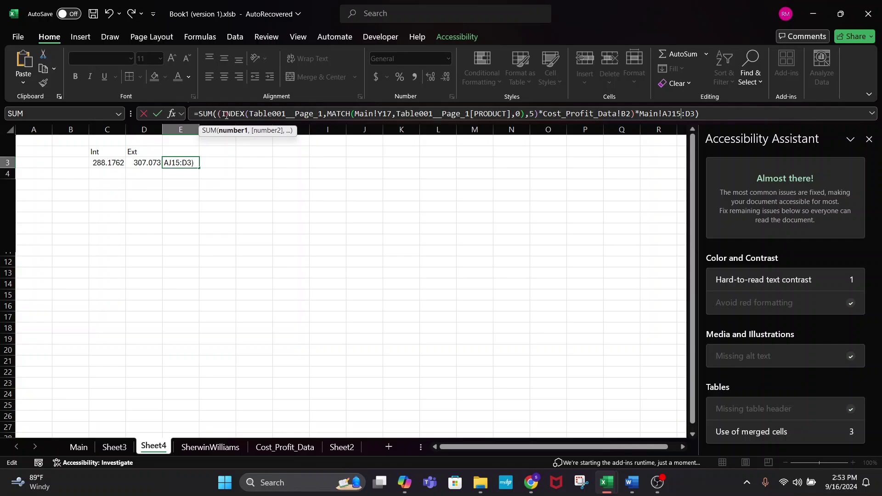
{"action": "type", "text": ")"}
{"action": "key", "text": "Return"}
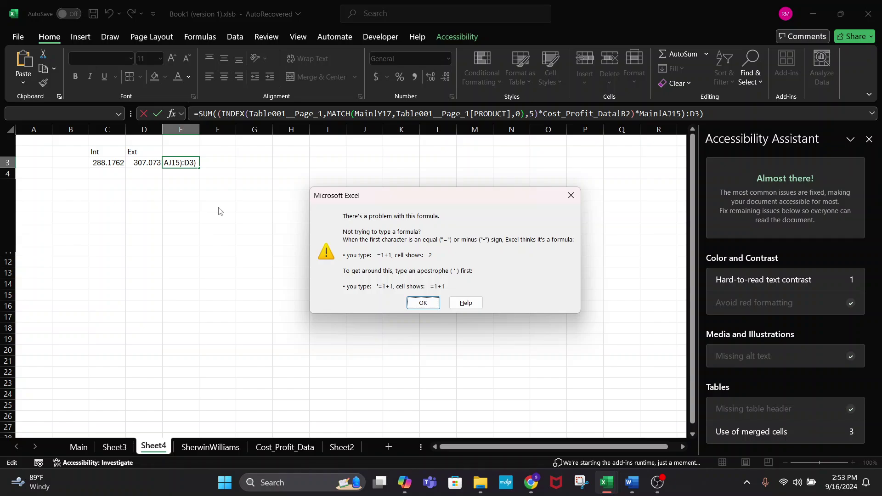
- Strip the extra parentheses and accept Excel's correction, then undo back to =SUM(C3:D3), showing 595.2492
{"action": "left_click", "coordinate": [418, 303]}
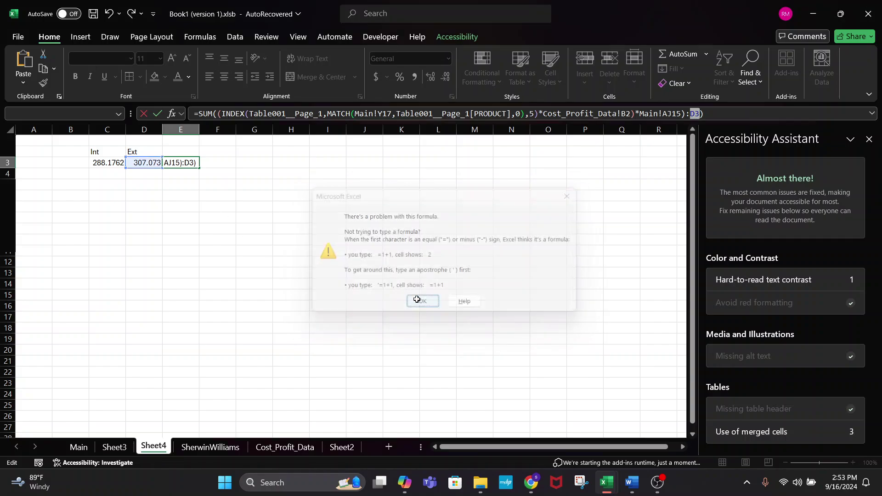
{"action": "left_click", "coordinate": [222, 116]}
{"action": "key", "text": "BackSpace"}
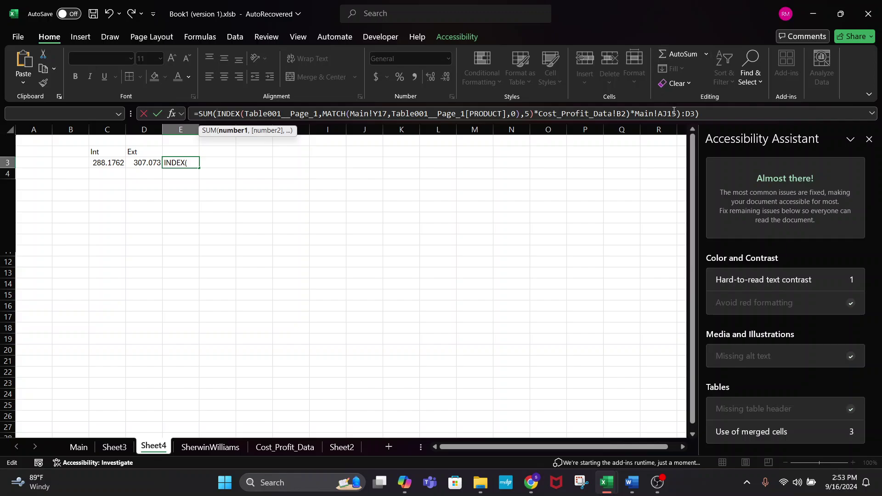
{"action": "left_click", "coordinate": [680, 114]}
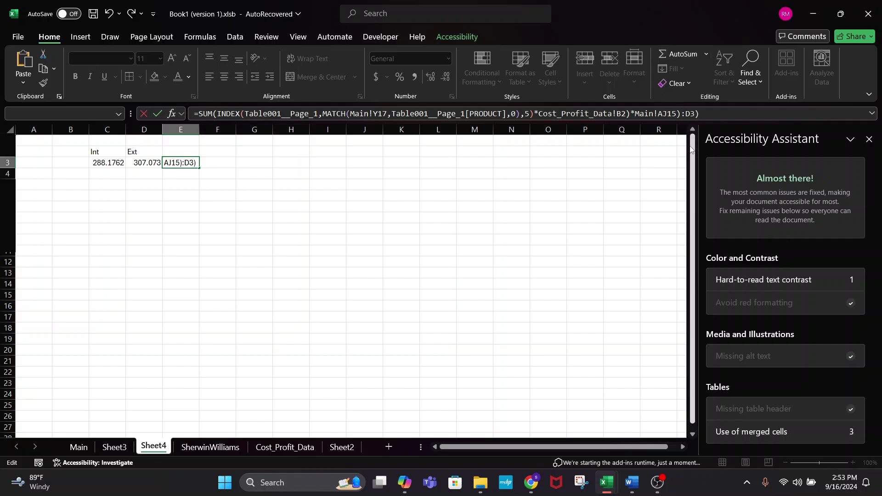
{"action": "key", "text": "BackSpace"}
{"action": "key", "text": "Return"}
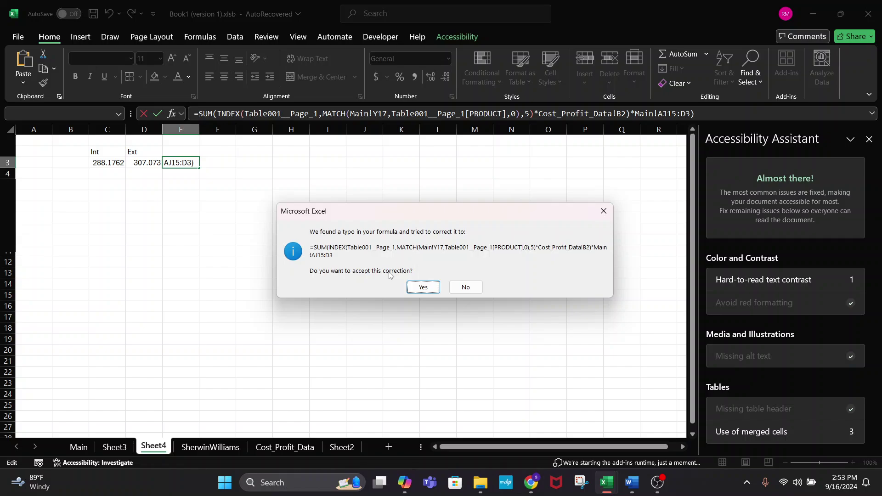
{"action": "left_click", "coordinate": [409, 288]}
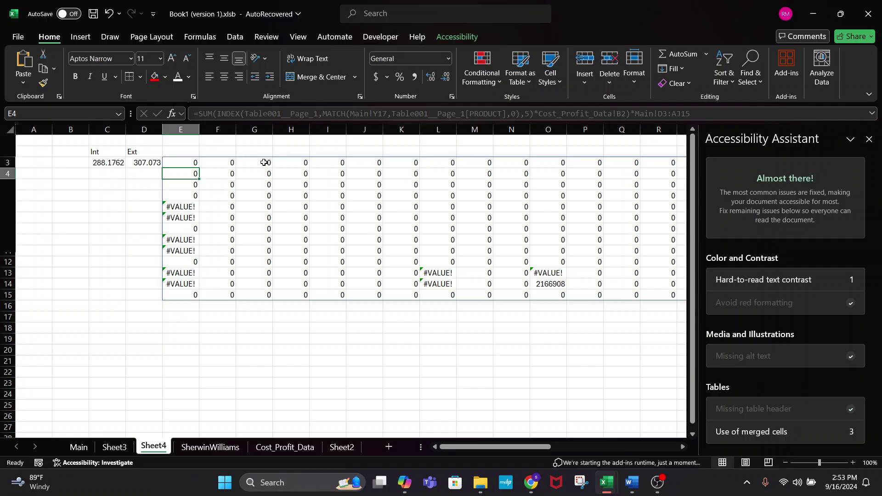
{"action": "key", "text": "ctrl+z"}
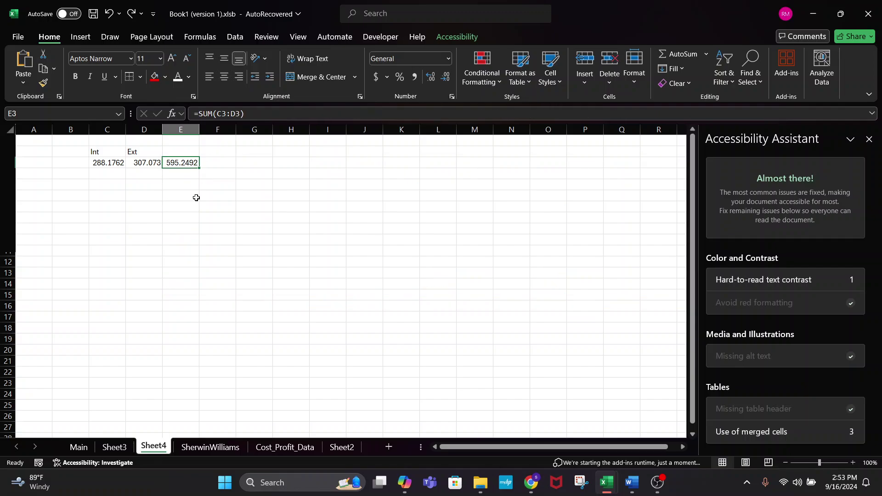
- Replace C3 in E3's SUM with the pasted interior INDEX/MATCH cost expression
{"action": "left_click", "coordinate": [231, 114]}
{"action": "key", "text": "BackSpace"}
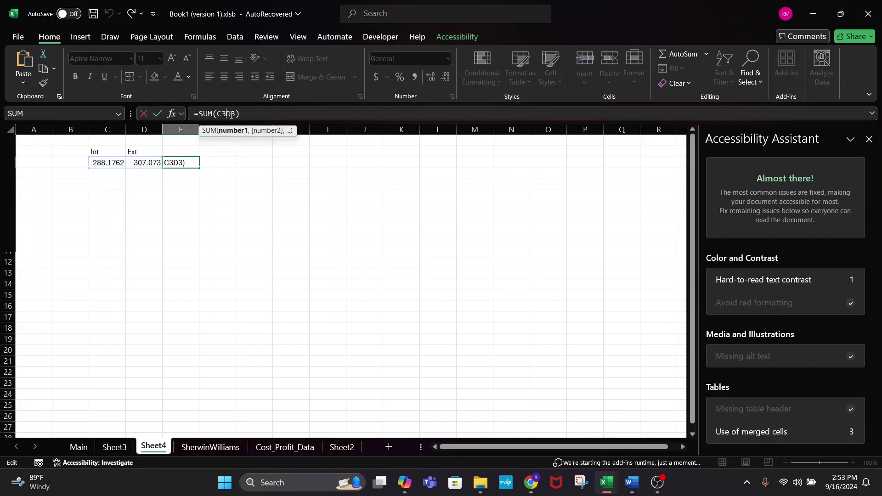
{"action": "key", "text": "BackSpace"}
{"action": "key", "text": "BackSpace"}
{"action": "type", "text": "(INDEX(Table001__Page_1,MATCH(Main!Y17,Table001__Page_1[PRODUCT],0),5)*Cost_Profit_Data!B2)*Main!AJ15"}
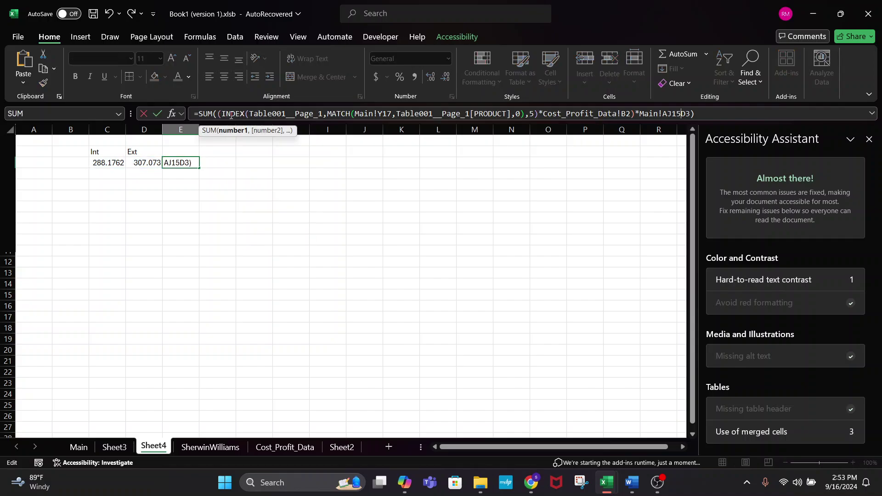
{"action": "key", "text": "Return"}
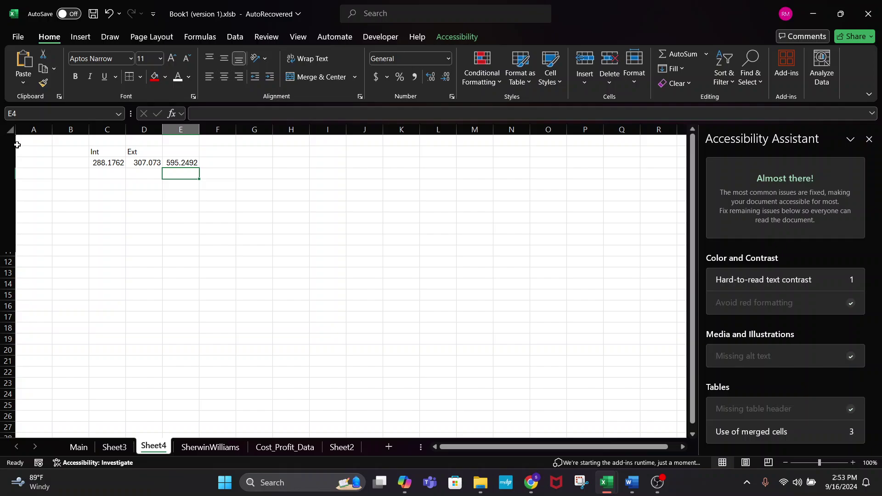
- Select the exterior cost expression in D3's formula, leaving D3 unchanged
{"action": "left_click", "coordinate": [165, 164]}
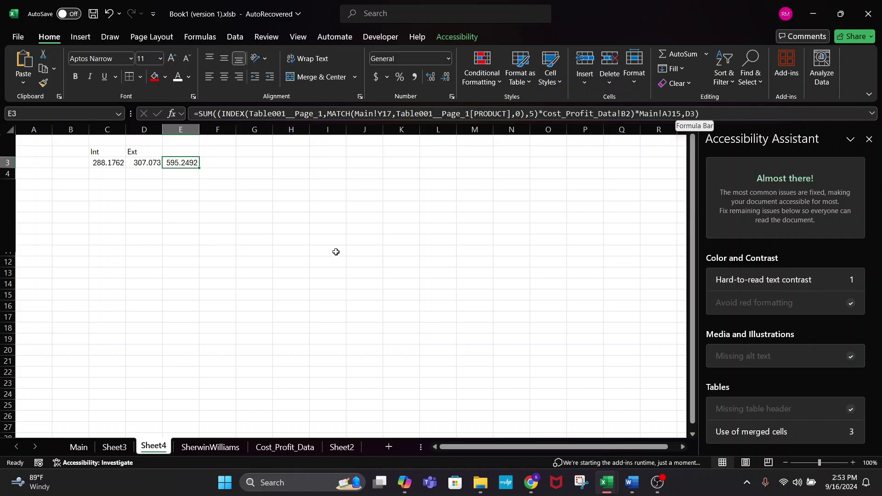
{"action": "left_click", "coordinate": [146, 164]}
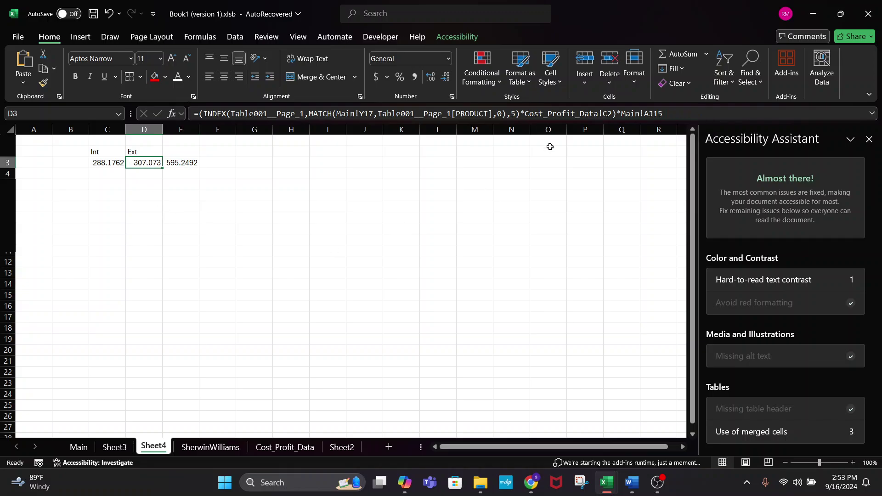
{"action": "left_click_drag", "start_coordinate": [663, 113], "coordinate": [205, 109]}
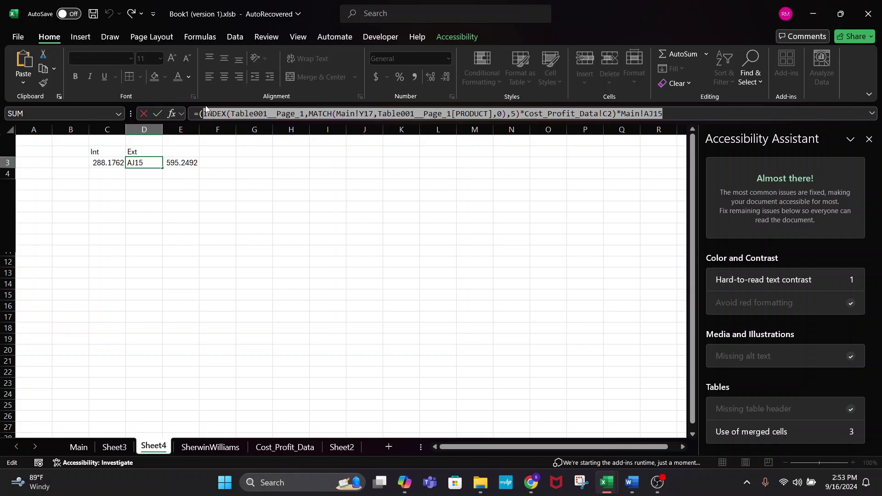
{"action": "key", "text": "Escape"}
- Replace D3 in E3's SUM with the exterior expression and accept Excel's correction, giving 4053.364
{"action": "left_click", "coordinate": [186, 163]}
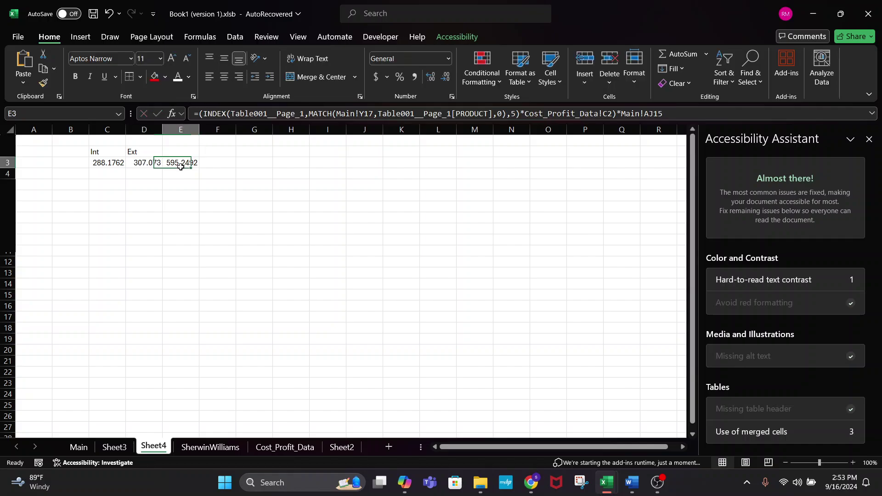
{"action": "left_click", "coordinate": [696, 114]}
{"action": "key", "text": "BackSpace"}
{"action": "key", "text": "BackSpace"}
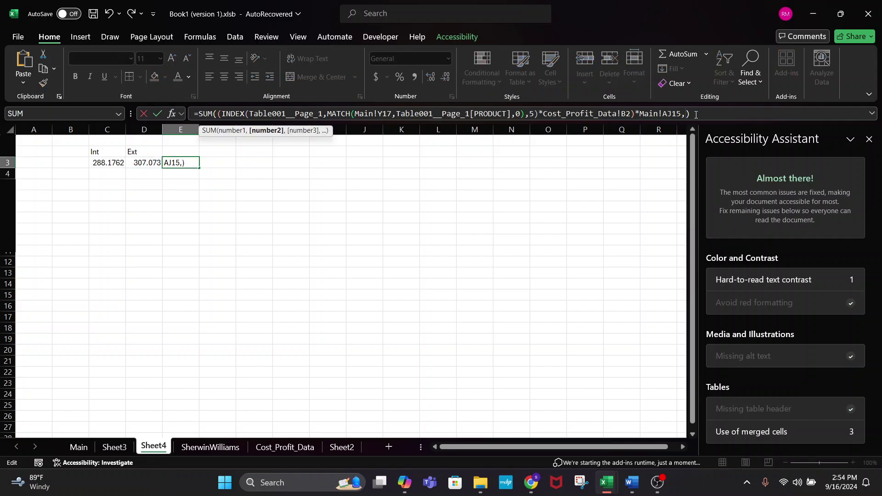
{"action": "key", "text": "BackSpace"}
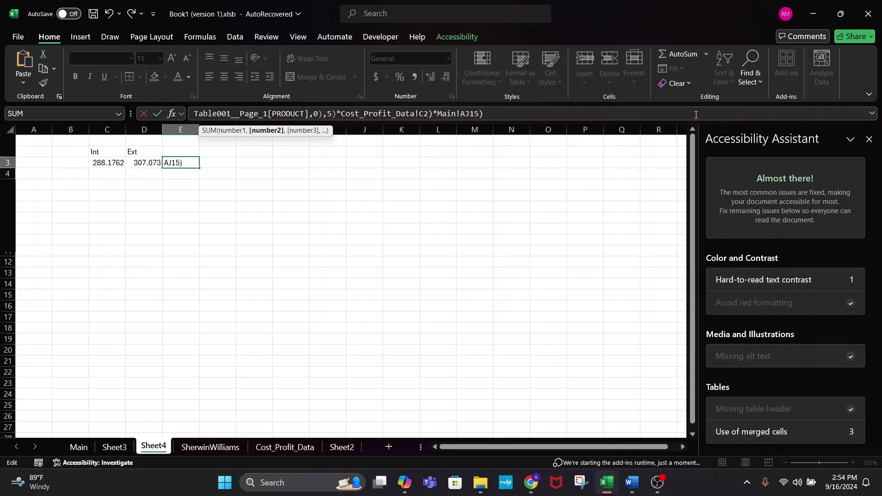
{"action": "key", "text": "Return"}
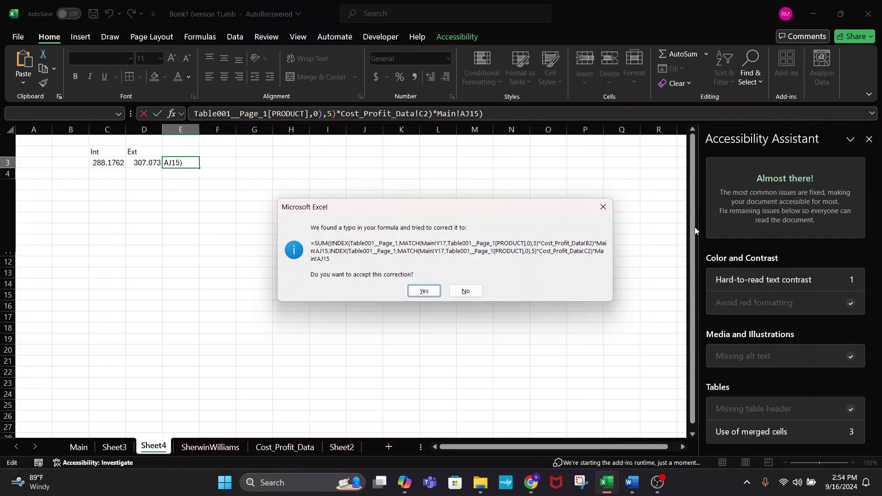
{"action": "left_click", "coordinate": [423, 291]}
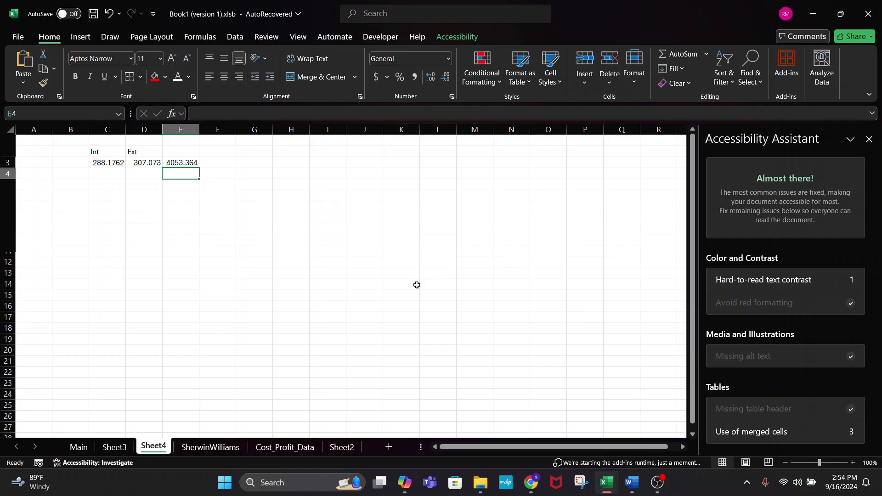
{"action": "left_click", "coordinate": [177, 163]}
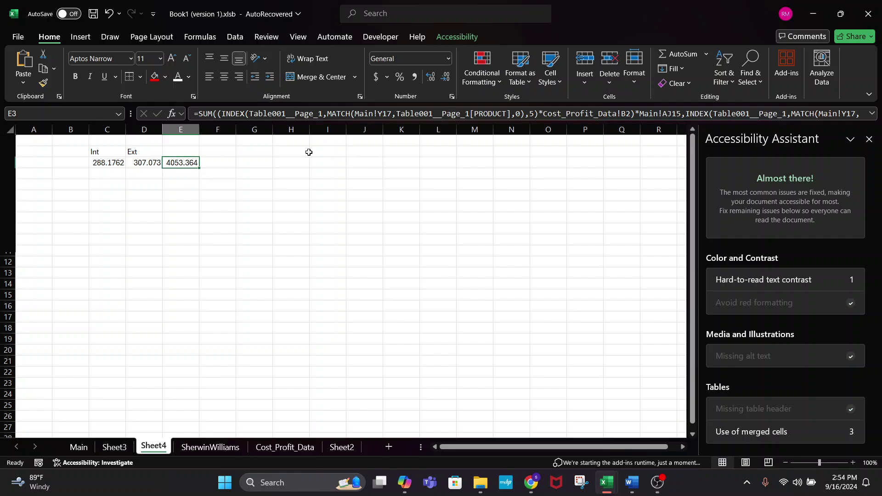
- Undo the combined formula, remove D3 from E3's SUM, and expand the formula bar
{"action": "key", "text": "ctrl+z"}
{"action": "left_click", "coordinate": [258, 205]}
{"action": "left_click", "coordinate": [184, 159]}
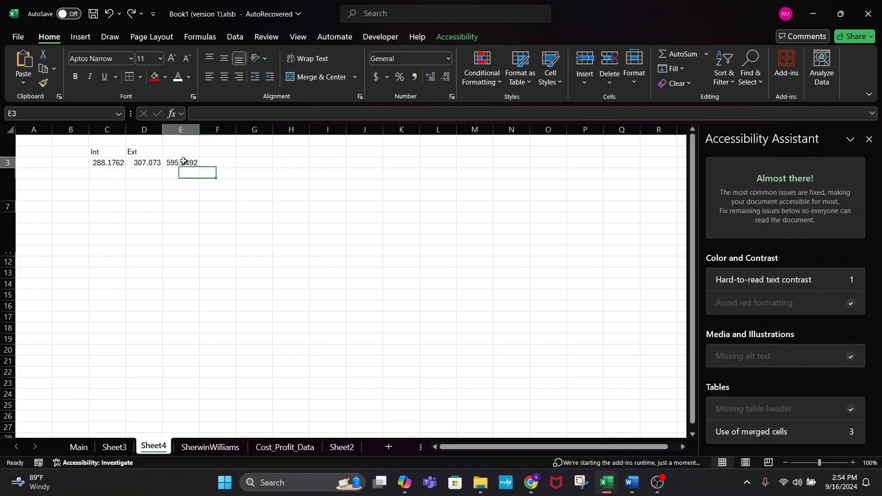
{"action": "left_click", "coordinate": [709, 111]}
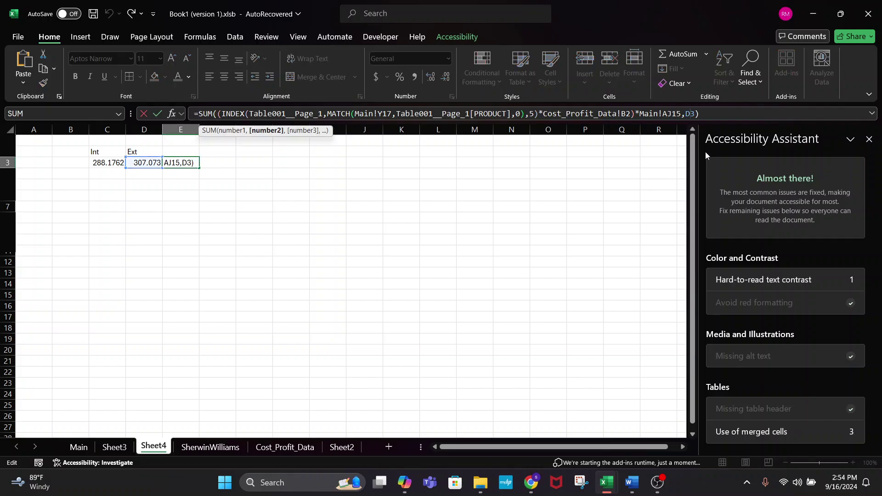
{"action": "key", "text": "BackSpace"}
{"action": "key", "text": "BackSpace"}
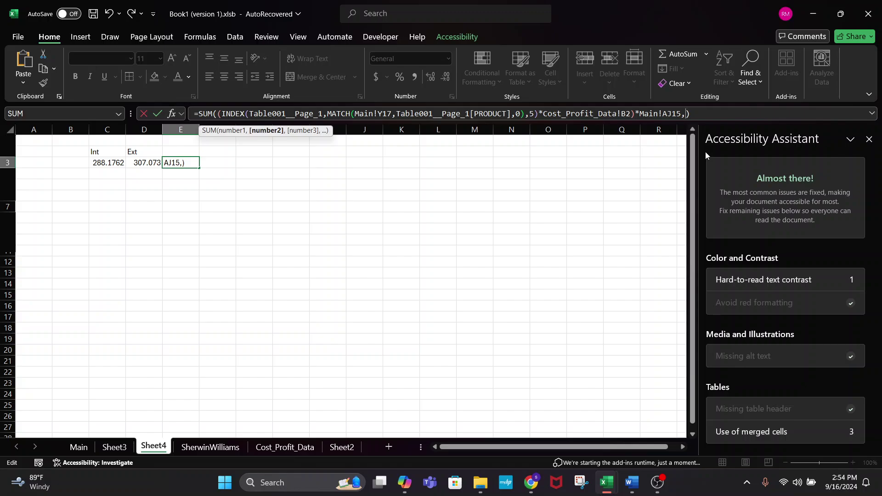
{"action": "key", "text": "BackSpace"}
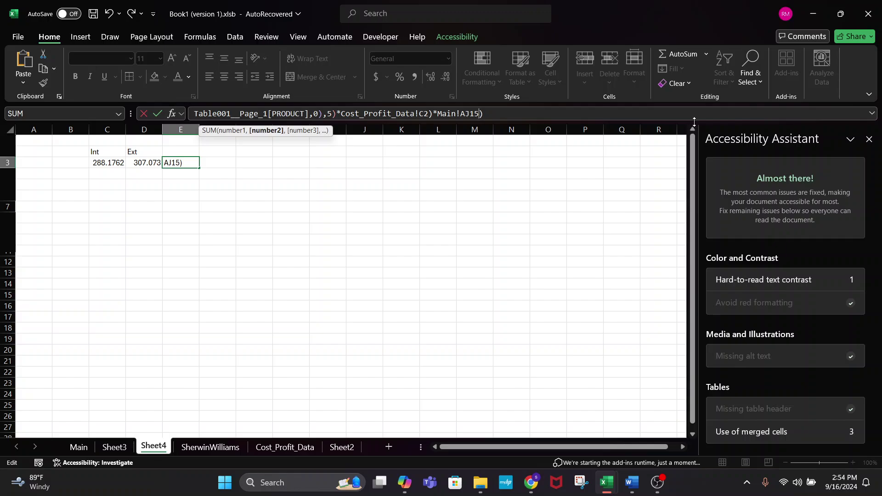
{"action": "left_click_drag", "start_coordinate": [693, 122], "coordinate": [689, 225]}
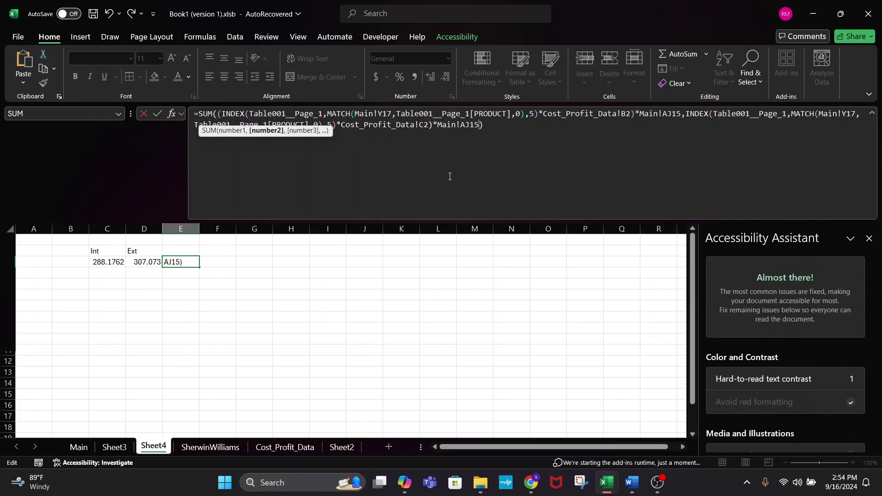
- Adjust the closing parentheses at the end and after the first AJ15, which Excel rejects
{"action": "left_click", "coordinate": [685, 115]}
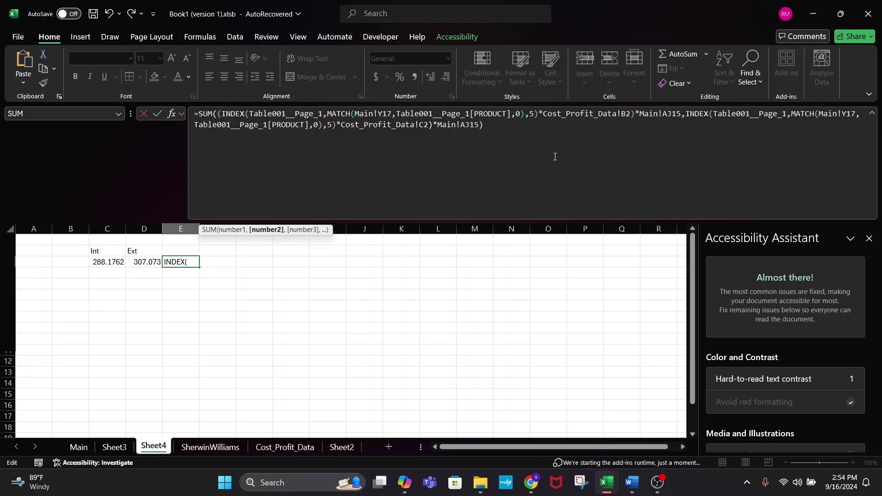
{"action": "left_click", "coordinate": [490, 125]}
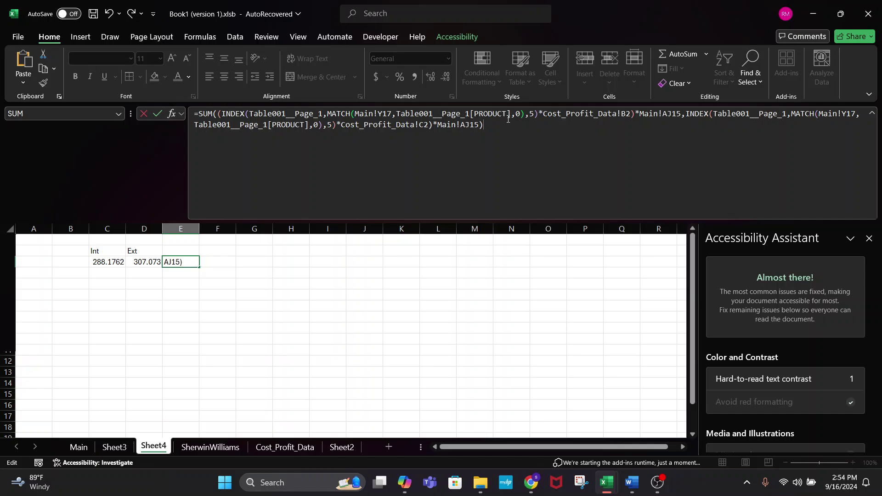
{"action": "type", "text": ")"}
{"action": "key", "text": "BackSpace"}
{"action": "key", "text": "BackSpace"}
{"action": "type", "text": "))"}
{"action": "key", "text": "BackSpace"}
{"action": "left_click", "coordinate": [681, 116]}
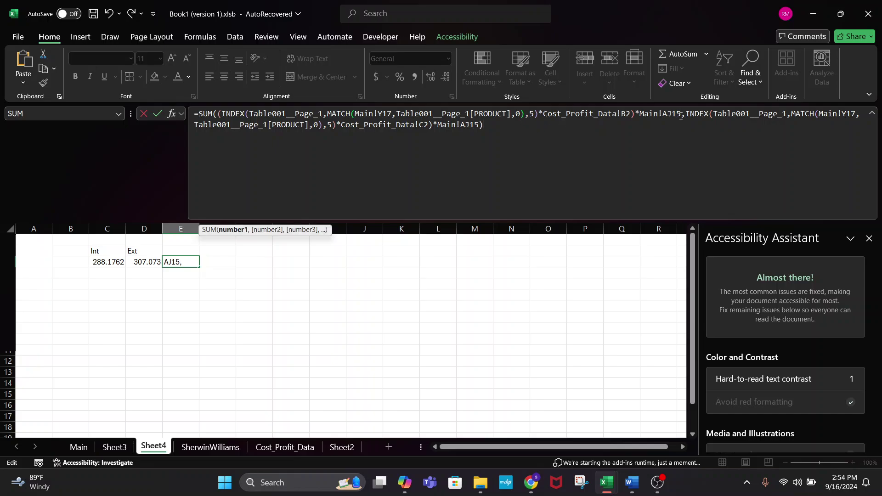
{"action": "type", "text": ")"}
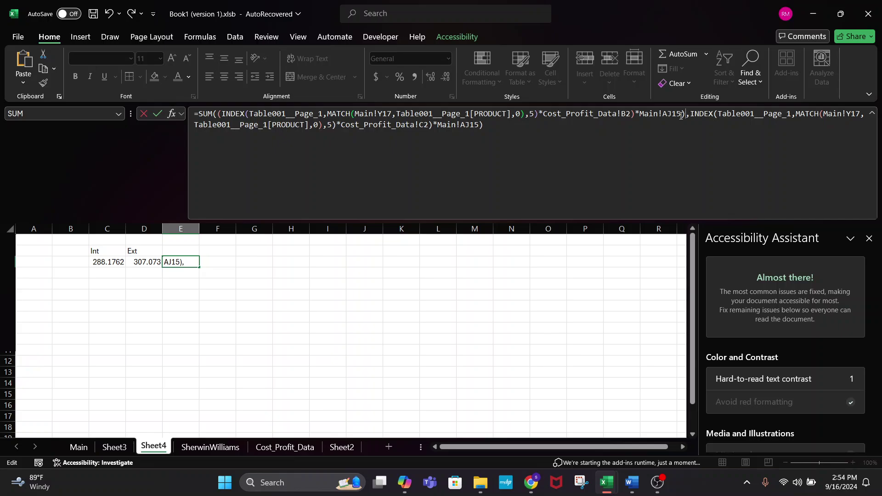
{"action": "key", "text": "Return"}
{"action": "left_click", "coordinate": [423, 303]}
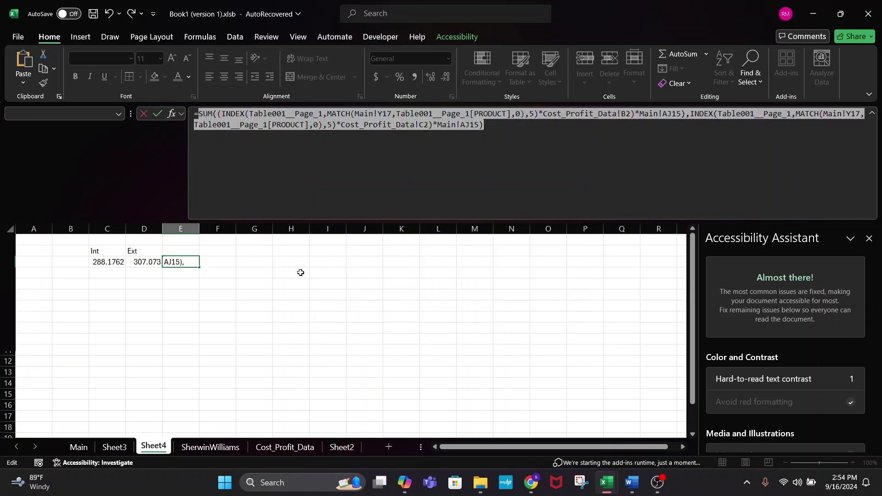
- Delete the extra '(' after =SUM( and the parenthesis after the first AJ15, then resubmit
{"action": "left_click", "coordinate": [220, 111]}
{"action": "key", "text": "BackSpace"}
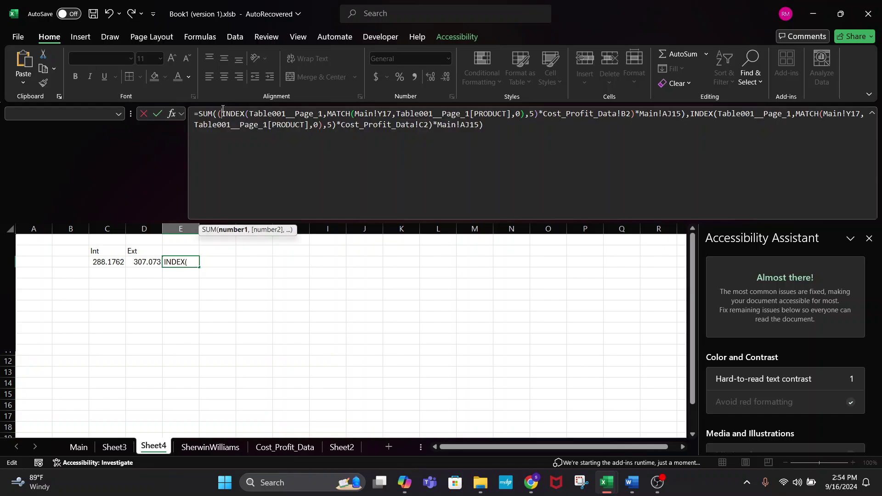
{"action": "left_click", "coordinate": [683, 115]}
{"action": "key", "text": "BackSpace"}
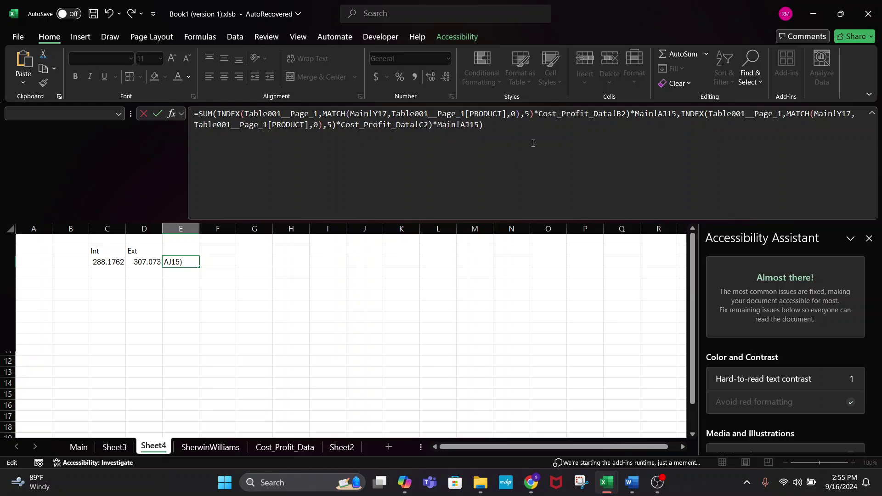
{"action": "key", "text": "Return"}
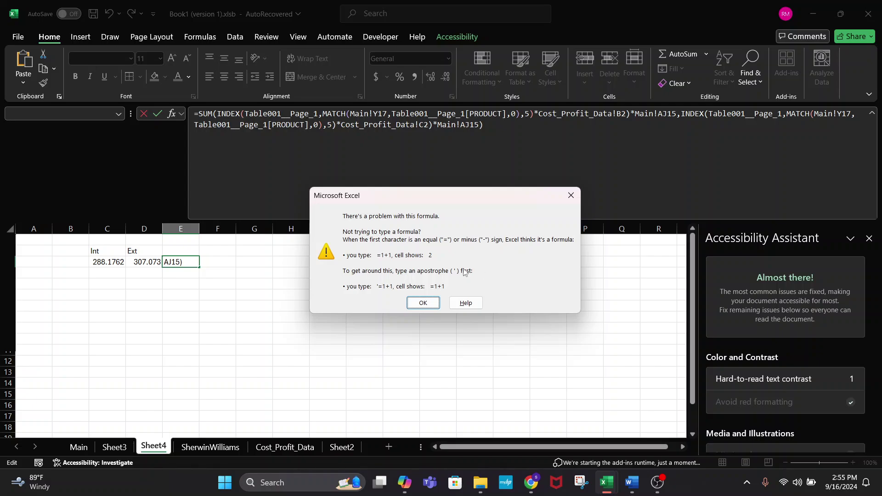
- Rework the closing parentheses after the MATCH '5)' and at the formula's end, then resubmit
{"action": "left_click", "coordinate": [431, 303]}
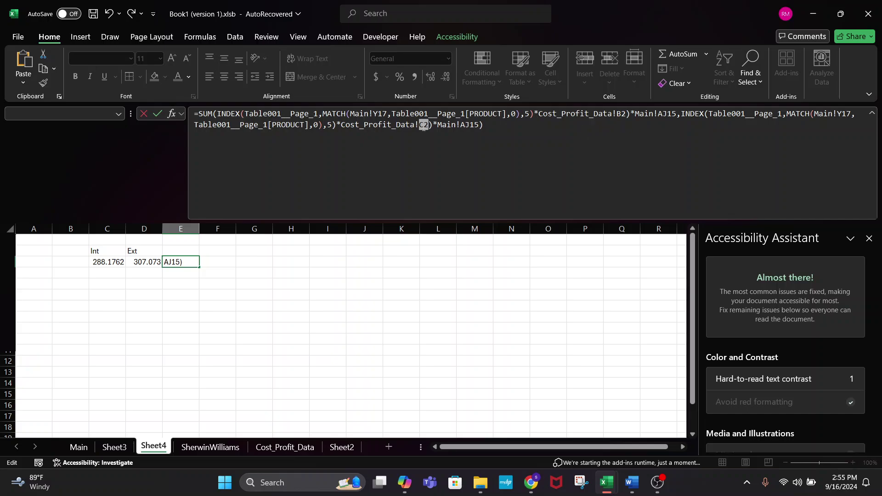
{"action": "left_click", "coordinate": [491, 128]}
{"action": "left_click", "coordinate": [324, 126]}
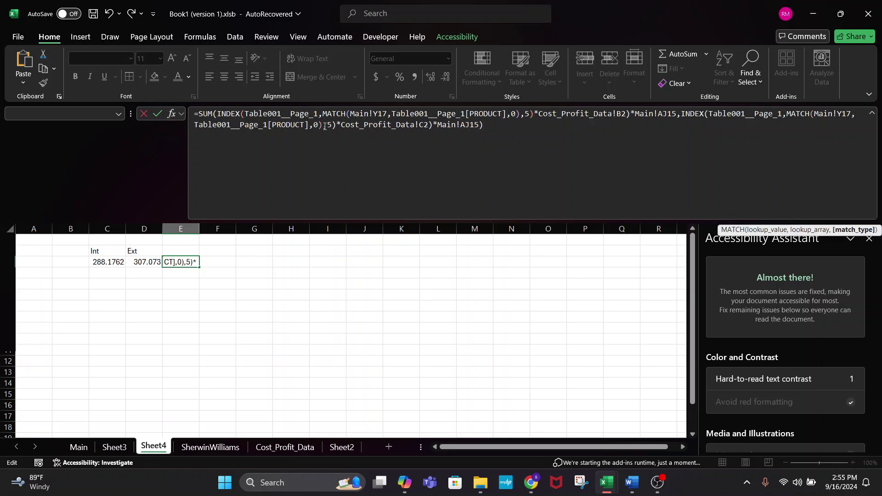
{"action": "left_click", "coordinate": [337, 124]}
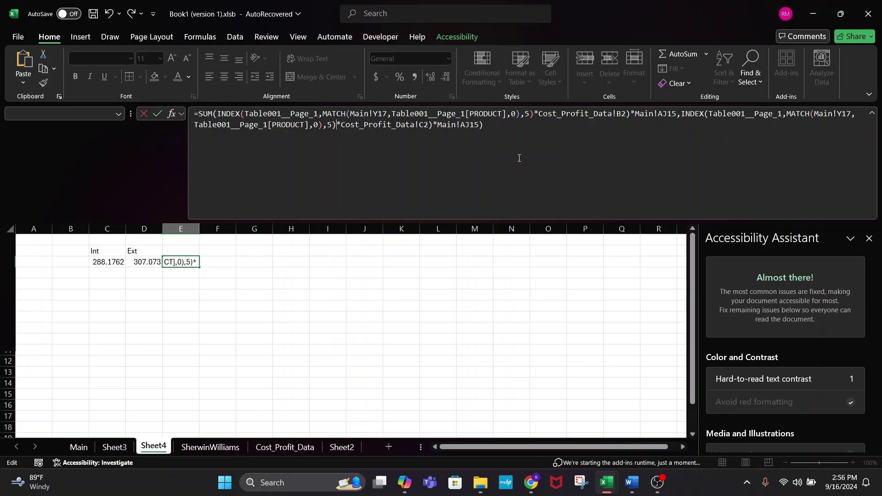
{"action": "left_click", "coordinate": [496, 124]}
{"action": "type", "text": ")))"}
{"action": "left_click", "coordinate": [244, 252]}
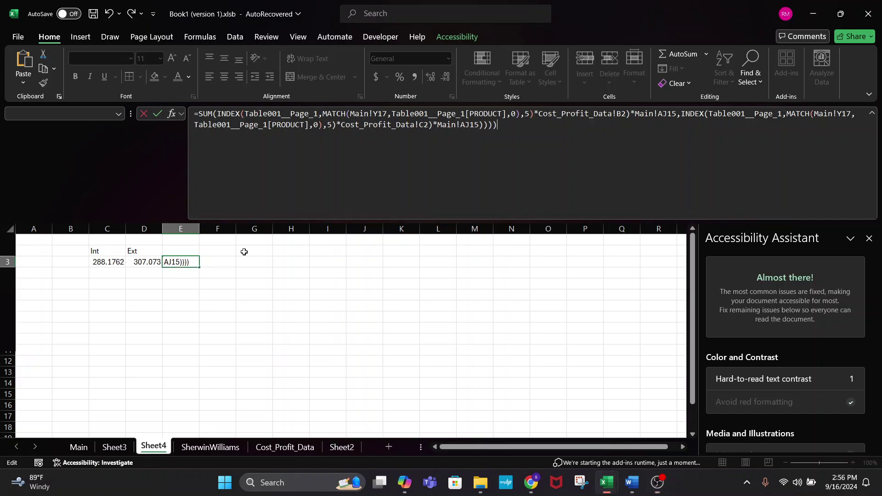
{"action": "key", "text": "BackSpace"}
{"action": "key", "text": "BackSpace"}
{"action": "key", "text": "BackSpace"}
{"action": "key", "text": "BackSpace"}
{"action": "key", "text": "BackSpace"}
{"action": "type", "text": "5)"}
{"action": "key", "text": "Return"}
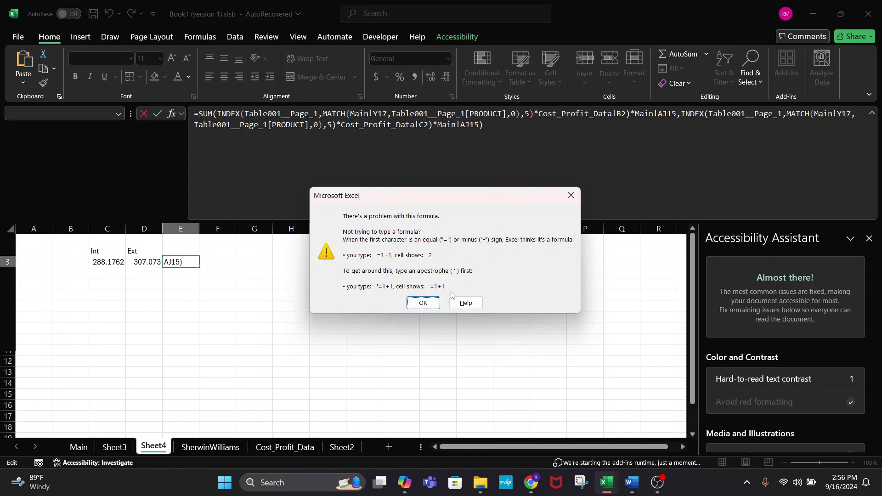
- Dismiss the error and cancel the edit, restoring E3's working total of 595.2492
{"action": "left_click", "coordinate": [422, 303]}
{"action": "left_click", "coordinate": [266, 338]}
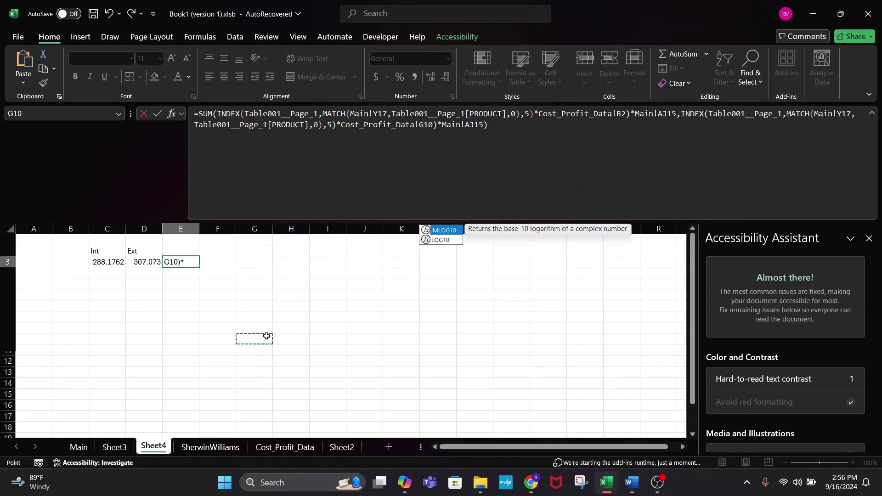
{"action": "key", "text": "Return"}
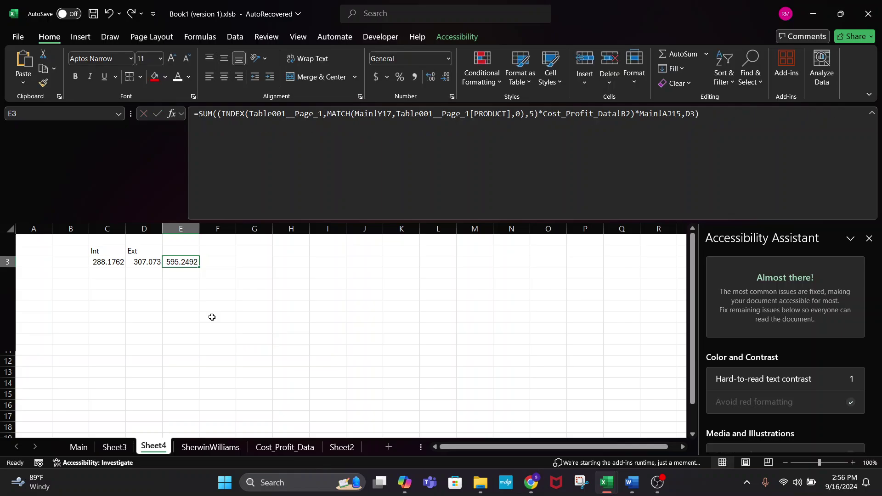
{"action": "left_click", "coordinate": [211, 316]}
- Remove the stray parenthesis after C2 in D3's exterior cost formula
{"action": "left_click", "coordinate": [176, 260]}
{"action": "left_click", "coordinate": [134, 262]}
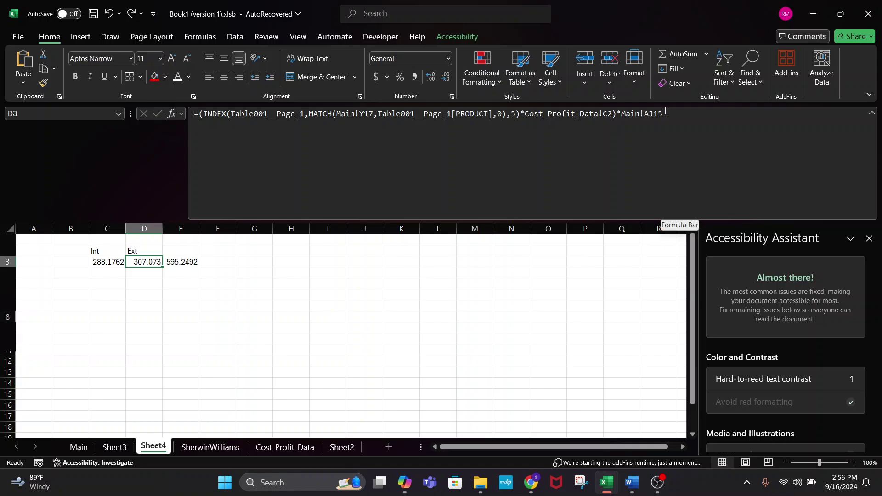
{"action": "left_click_drag", "start_coordinate": [663, 113], "coordinate": [204, 126]}
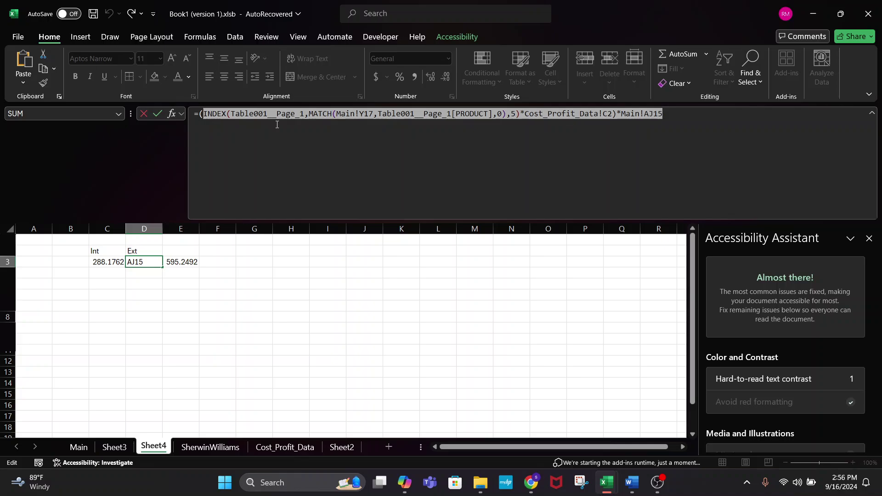
{"action": "left_click", "coordinate": [626, 114]}
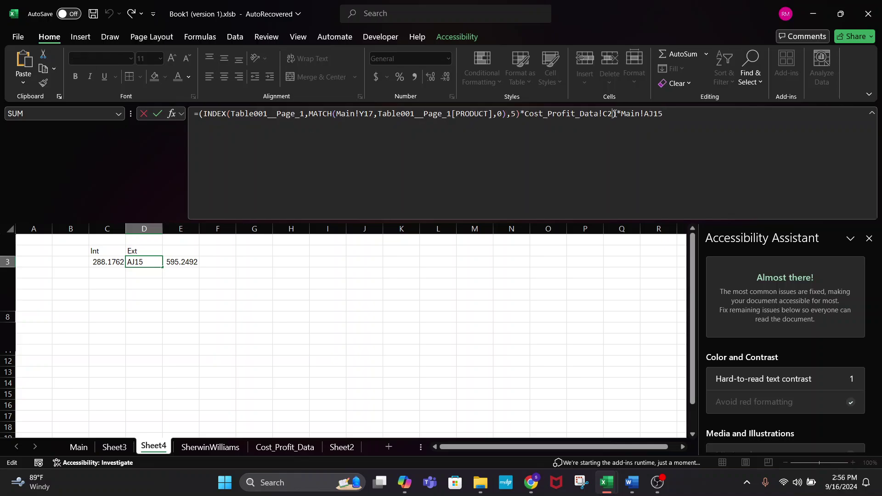
{"action": "key", "text": "Delete"}
{"action": "left_click", "coordinate": [200, 115]}
{"action": "type", "text": "("}
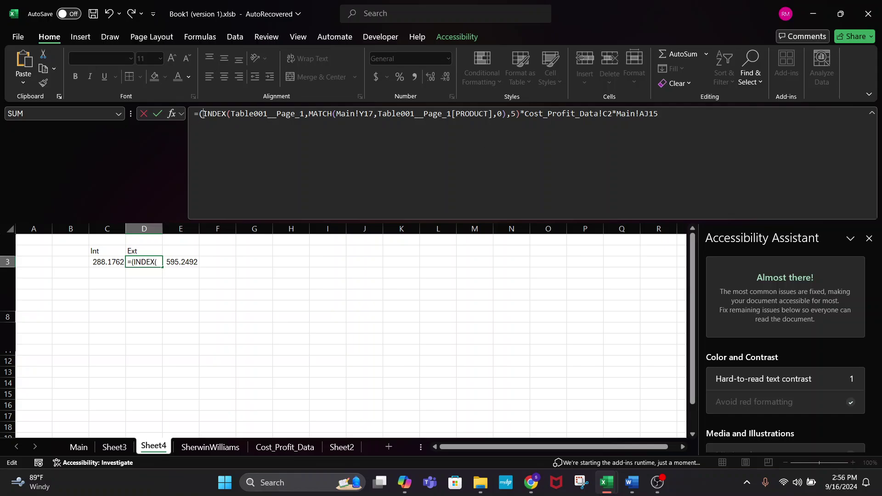
{"action": "key", "text": "BackSpace"}
{"action": "key", "text": "Return"}
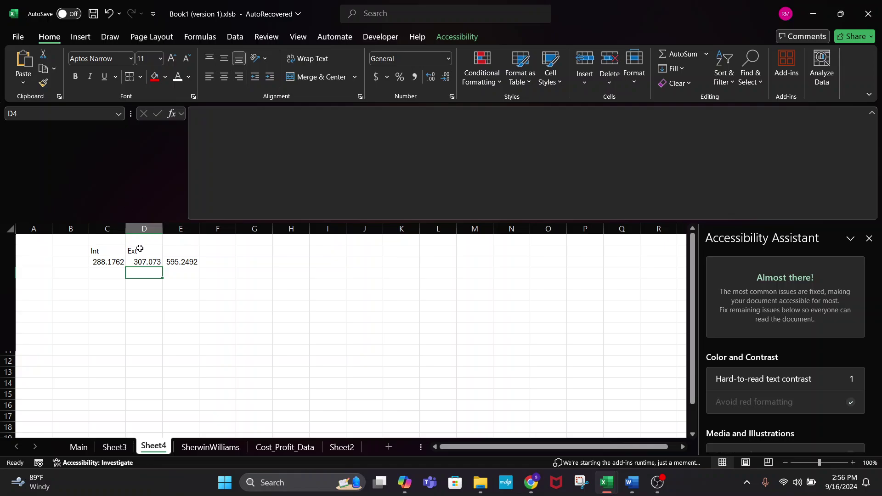
- Select D3's exterior cost formula text in the formula bar for copying
{"action": "left_click", "coordinate": [143, 263]}
{"action": "left_click_drag", "start_coordinate": [653, 114], "coordinate": [146, 135]}
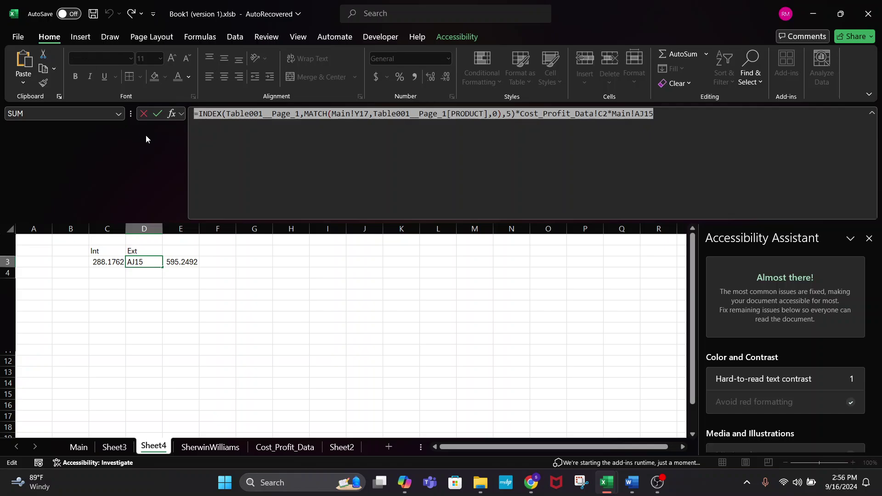
{"action": "left_click", "coordinate": [183, 260]}
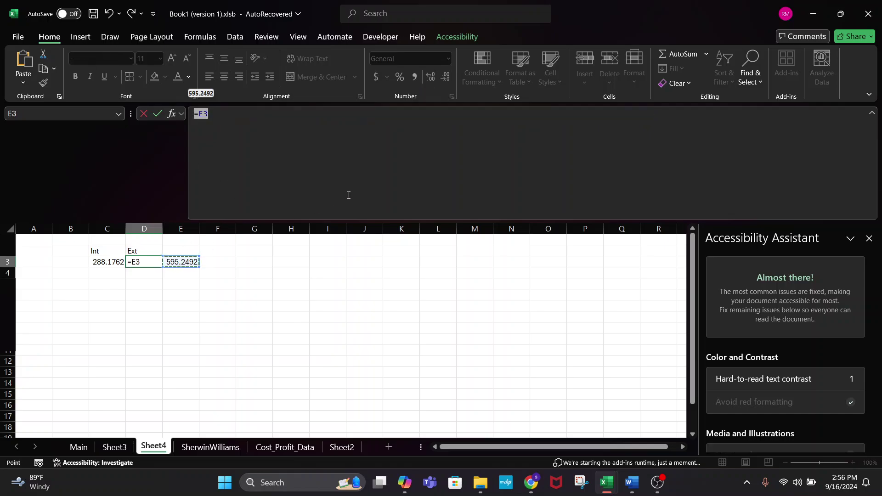
{"action": "type", "text": "`"}
{"action": "key", "text": "Escape"}
- Replace the D3 reference in E3's SUM with the pasted formula, deleting the extra '='
{"action": "left_click", "coordinate": [194, 264]}
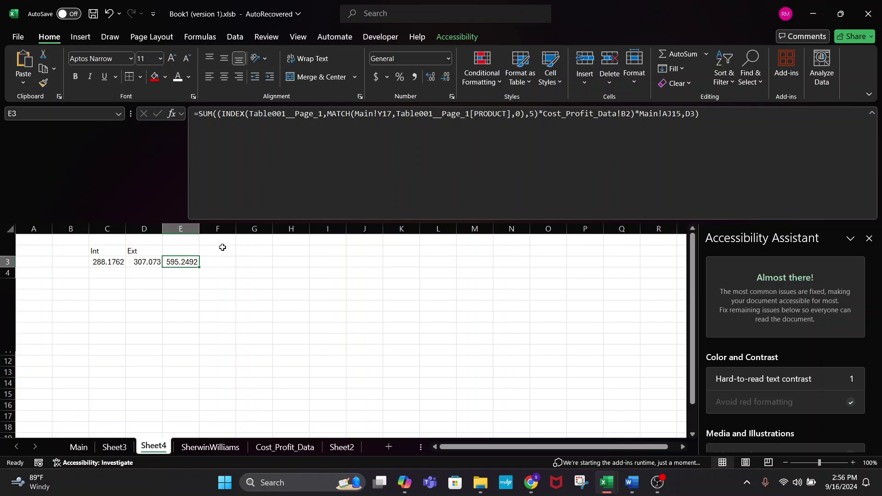
{"action": "double_click", "coordinate": [691, 113]}
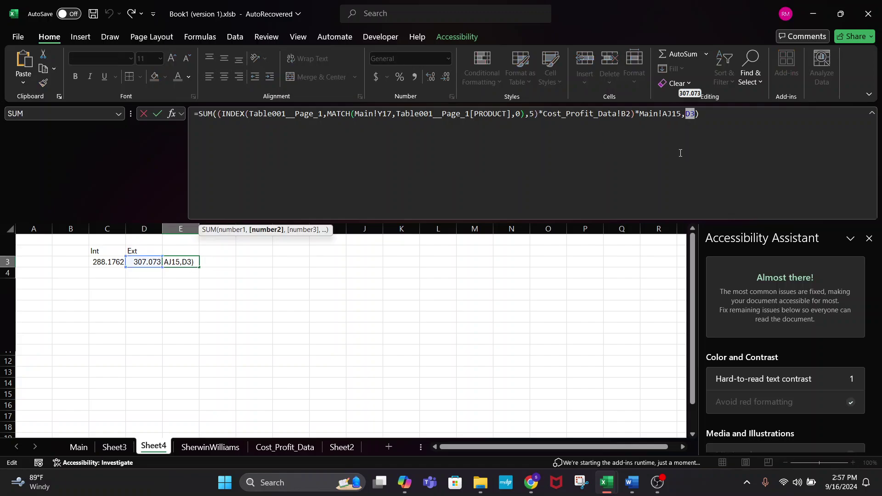
{"action": "key", "text": "ctrl+v"}
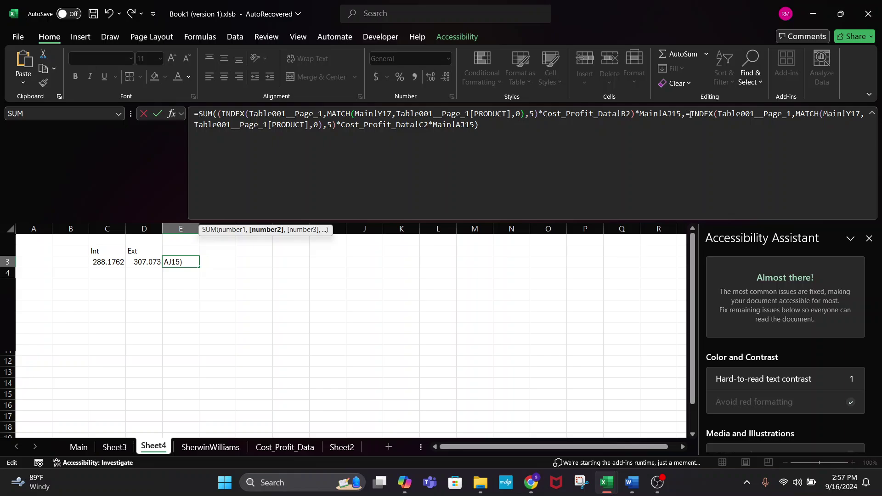
{"action": "left_click", "coordinate": [691, 114]}
{"action": "key", "text": "BackSpace"}
{"action": "key", "text": "Return"}
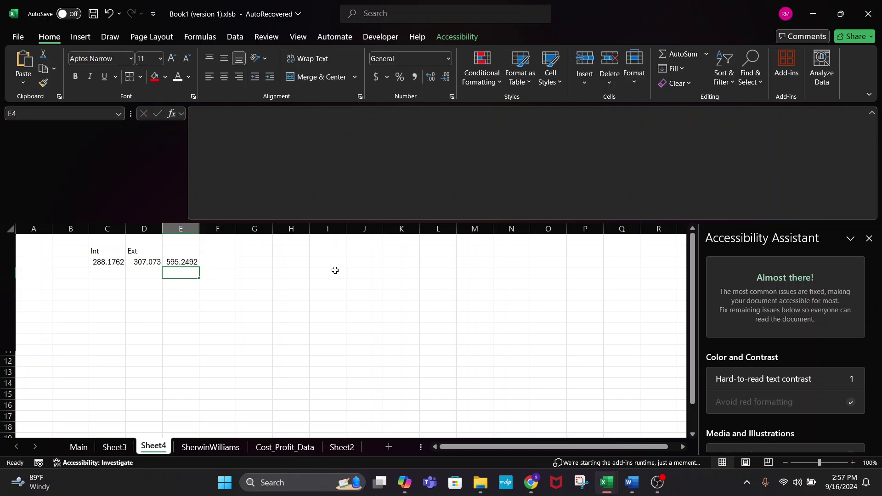
- Append laborRate*Main!AM9 to E3's SUM, raising the total to 2275.249
{"action": "left_click", "coordinate": [178, 263]}
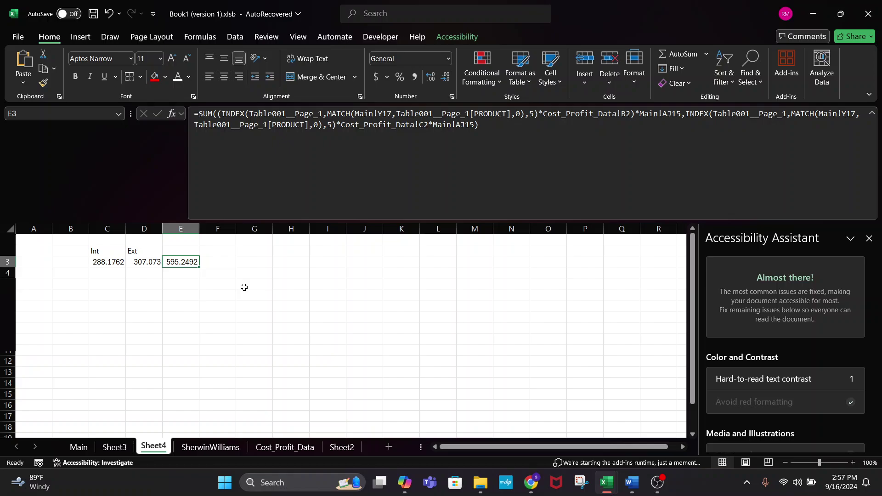
{"action": "left_click", "coordinate": [475, 125]}
{"action": "type", "text": ",LA"}
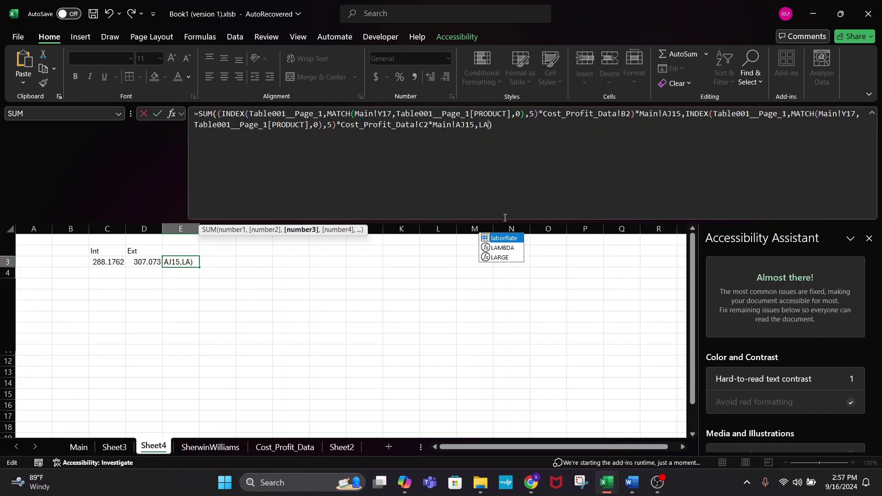
{"action": "double_click", "coordinate": [506, 239]}
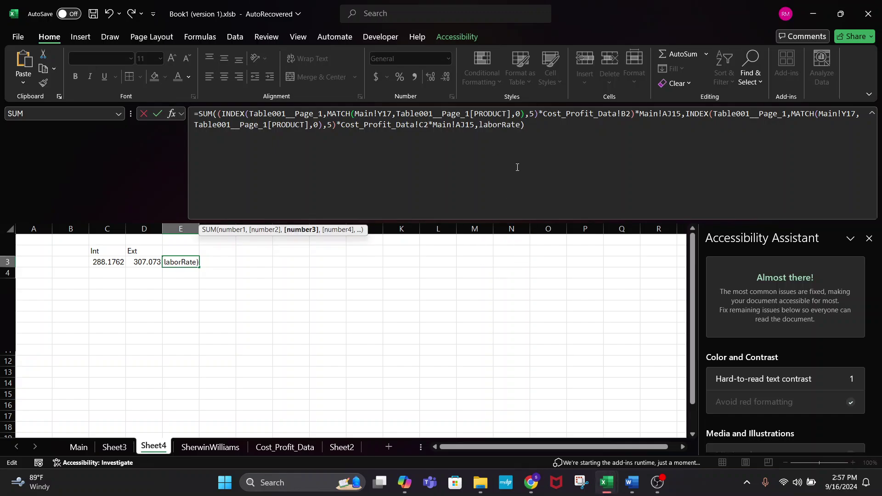
{"action": "type", "text": "*"}
{"action": "left_click", "coordinate": [284, 447]}
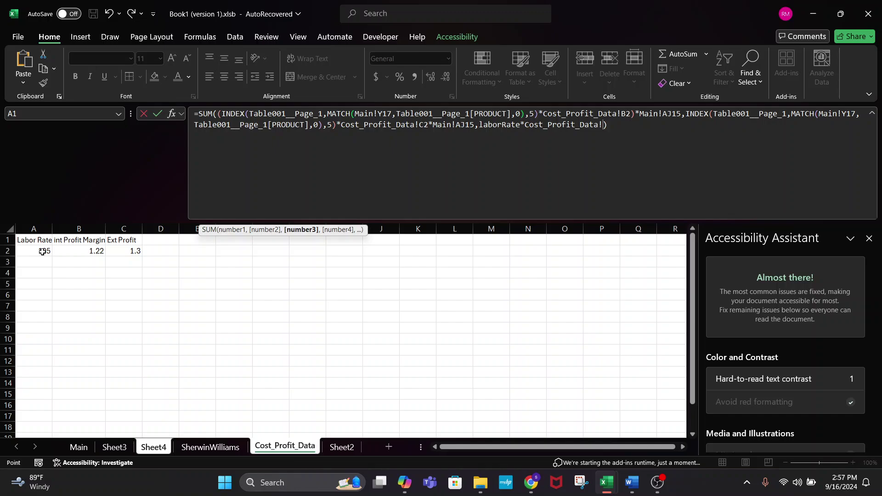
{"action": "left_click", "coordinate": [79, 447]}
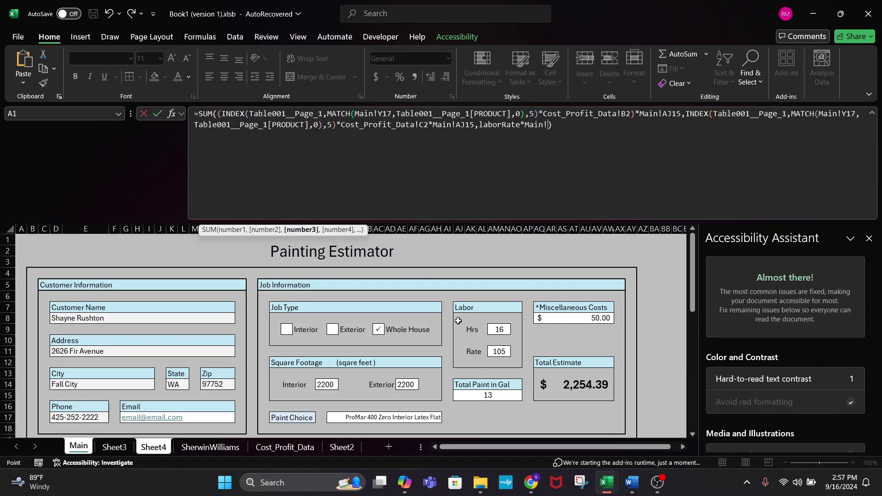
{"action": "left_click", "coordinate": [499, 329]}
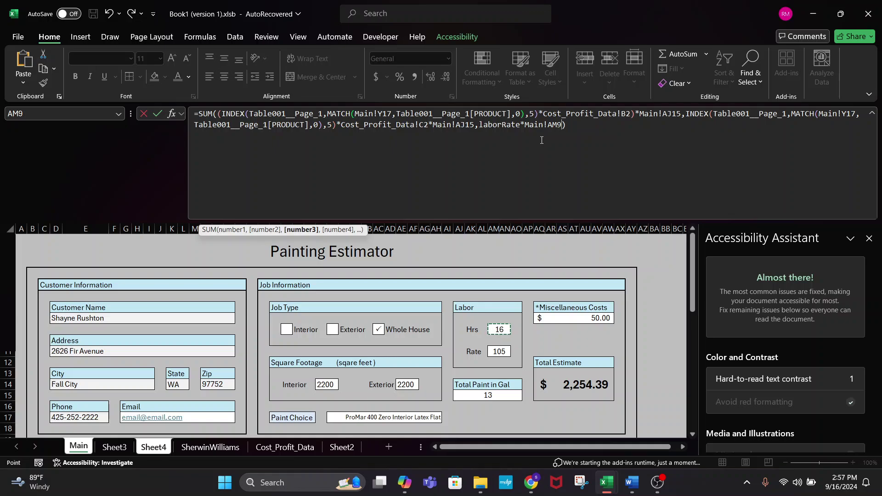
{"action": "key", "text": "Return"}
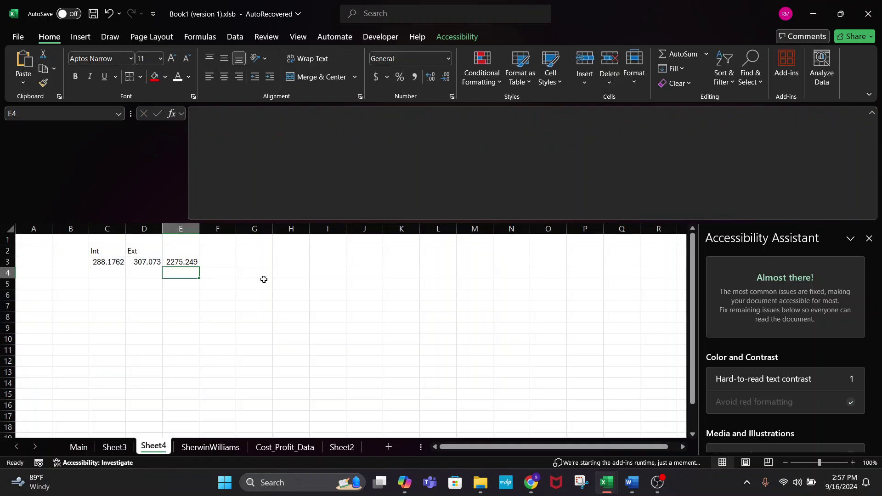
{"action": "left_click", "coordinate": [182, 260]}
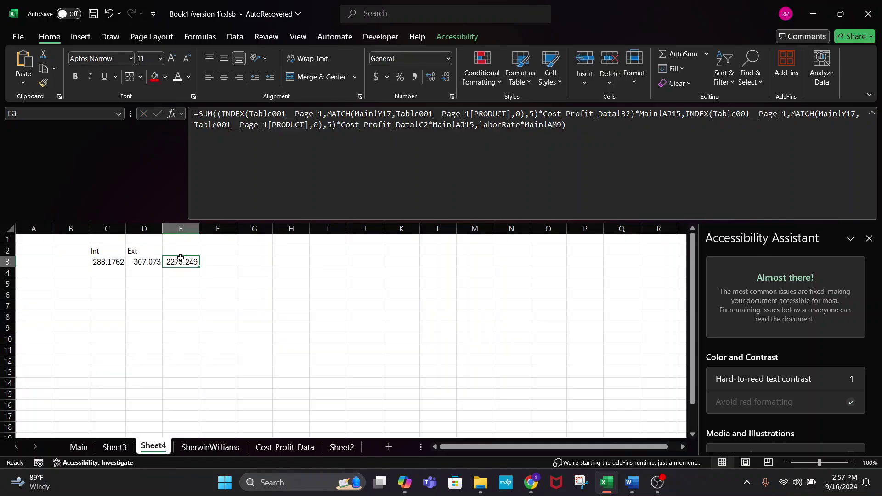
- Add Main!AQ8 miscellaneous costs as another SUM argument in E3, giving 2325.249
{"action": "left_click", "coordinate": [335, 446]}
{"action": "scroll", "coordinate": [223, 354], "scroll_direction": "down", "scroll_amount": 3}
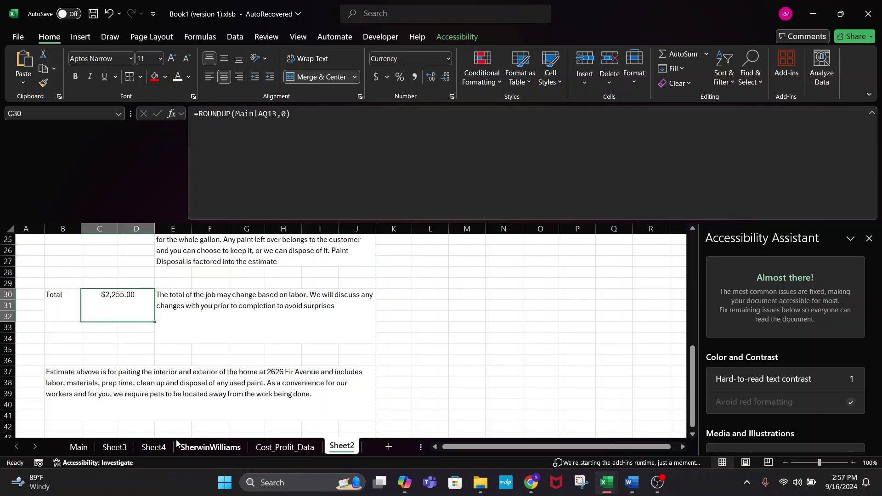
{"action": "left_click", "coordinate": [155, 446]}
{"action": "left_click", "coordinate": [568, 124]}
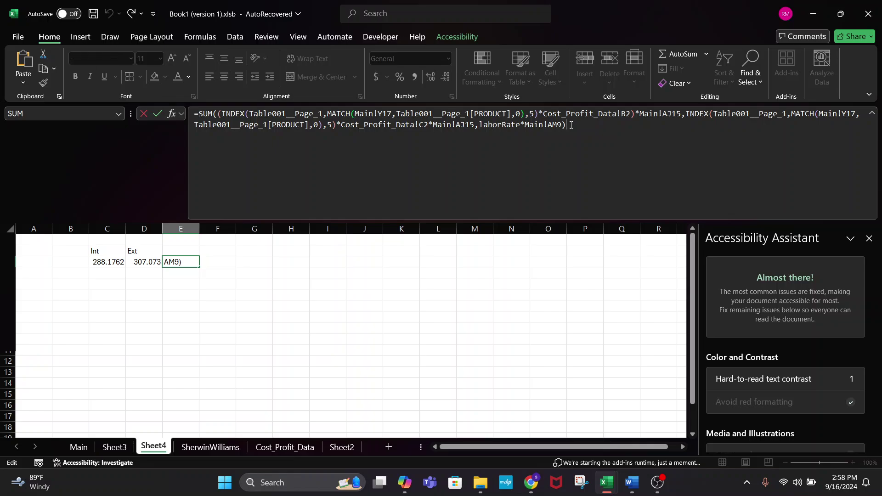
{"action": "key", "text": "Left"}
{"action": "type", "text": ","}
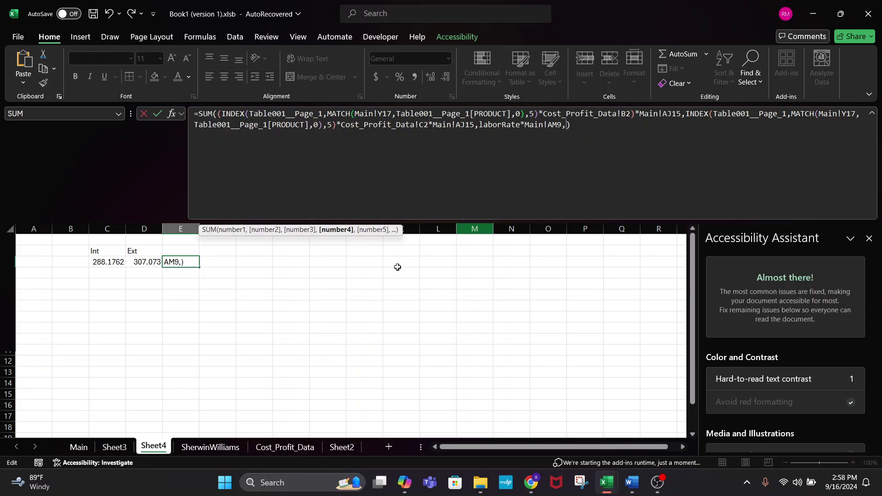
{"action": "left_click", "coordinate": [78, 447]}
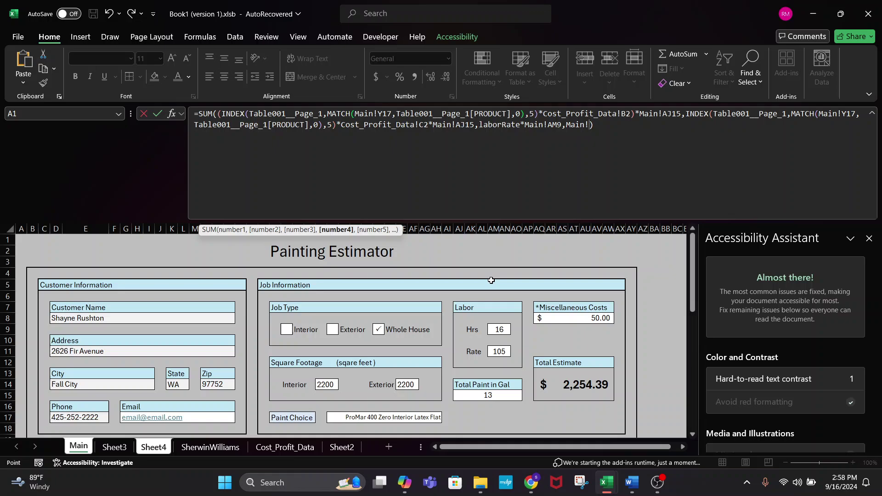
{"action": "left_click", "coordinate": [590, 318]}
{"action": "key", "text": "Return"}
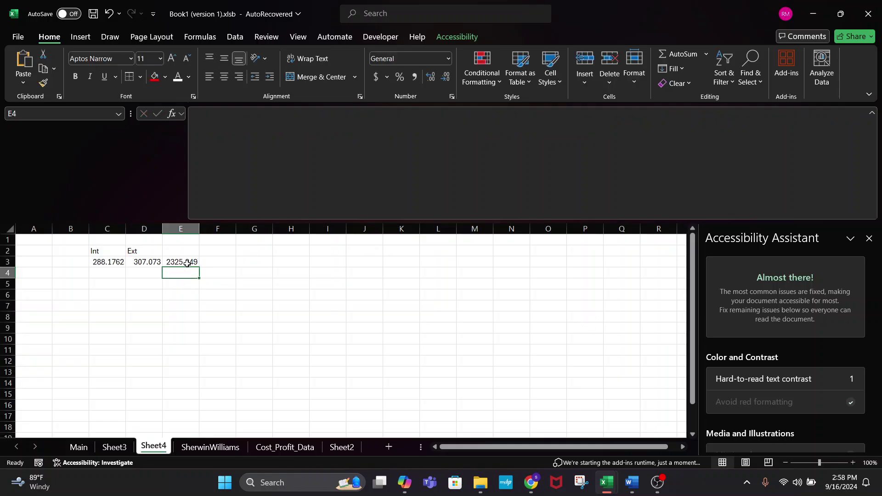
{"action": "left_click", "coordinate": [186, 260]}
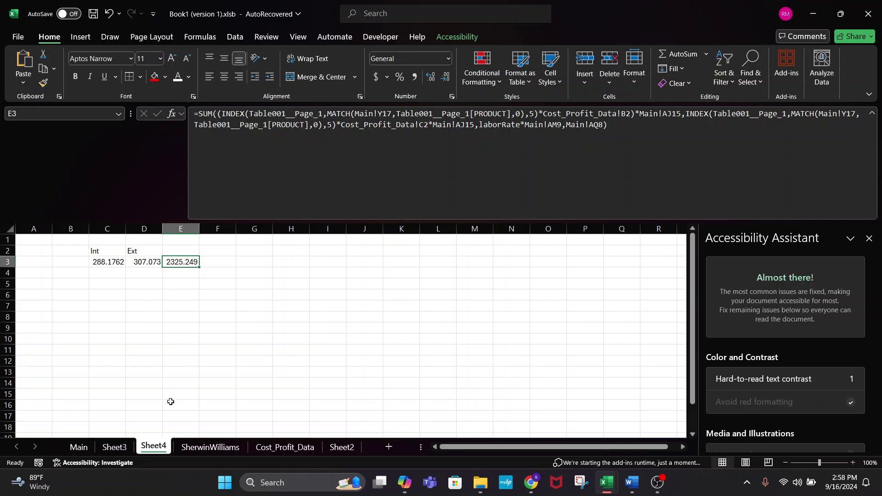
{"action": "left_click", "coordinate": [342, 447]}
{"action": "scroll", "coordinate": [131, 294], "scroll_direction": "down", "scroll_amount": 1}
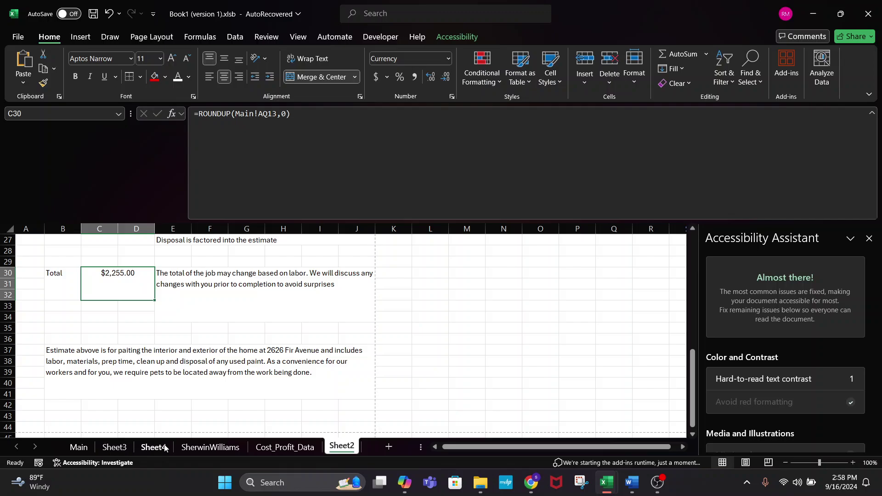
{"action": "scroll", "coordinate": [143, 338], "scroll_direction": "up", "scroll_amount": 1}
{"action": "scroll", "coordinate": [203, 329], "scroll_direction": "up", "scroll_amount": 1}
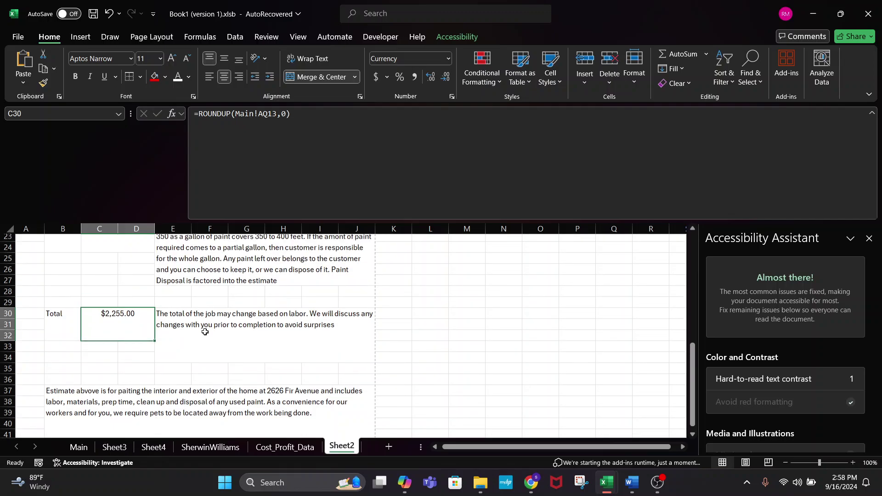
{"action": "left_click", "coordinate": [78, 447]}
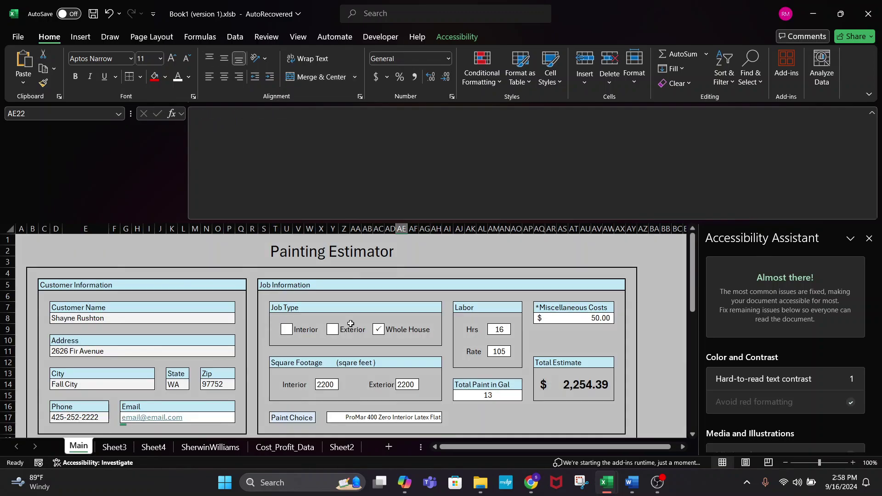
{"action": "left_click", "coordinate": [566, 392]}
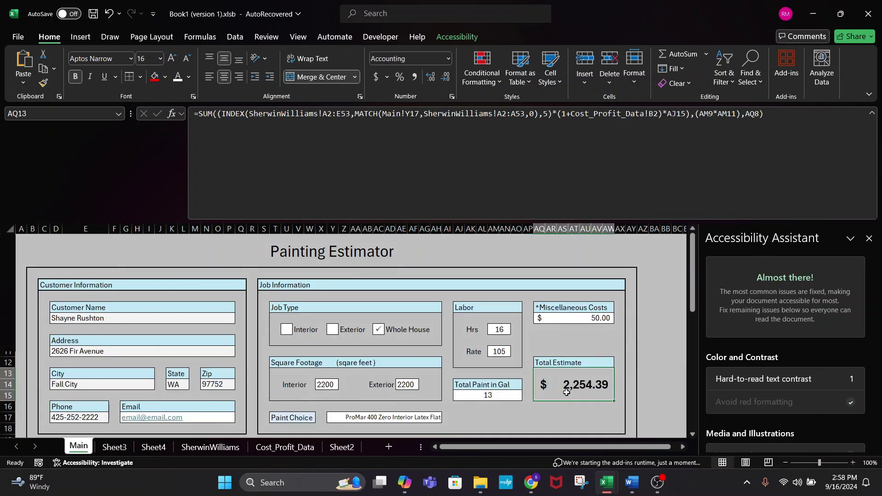
{"action": "scroll", "coordinate": [450, 344], "scroll_direction": "down", "scroll_amount": 2}
{"action": "scroll", "coordinate": [505, 374], "scroll_direction": "up", "scroll_amount": 1}
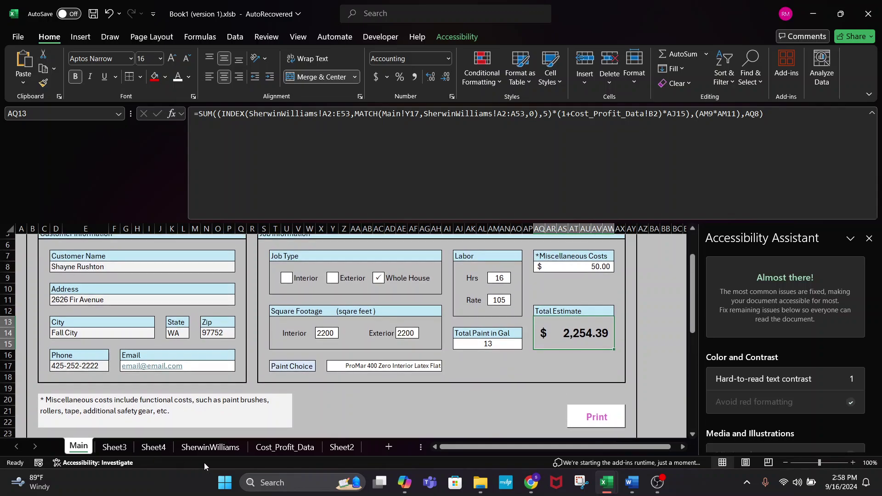
{"action": "left_click", "coordinate": [355, 448]}
{"action": "left_click", "coordinate": [153, 447]}
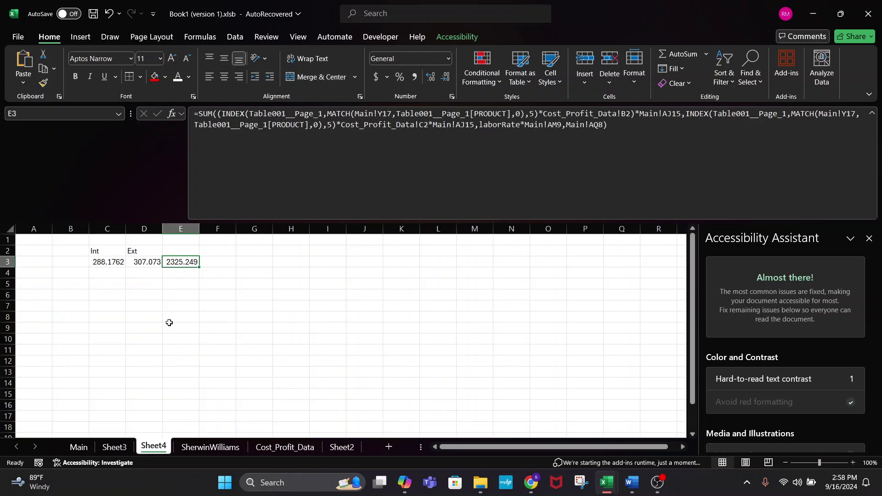
{"action": "left_click", "coordinate": [153, 266]}
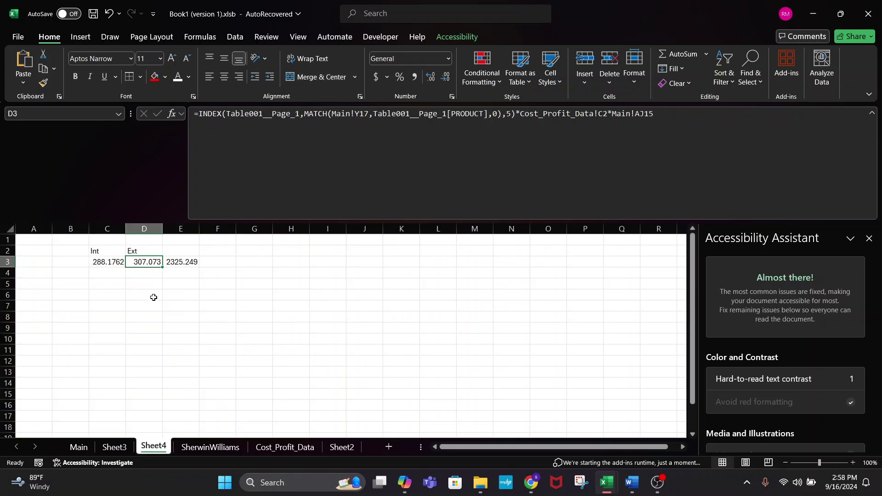
{"action": "left_click", "coordinate": [182, 261]}
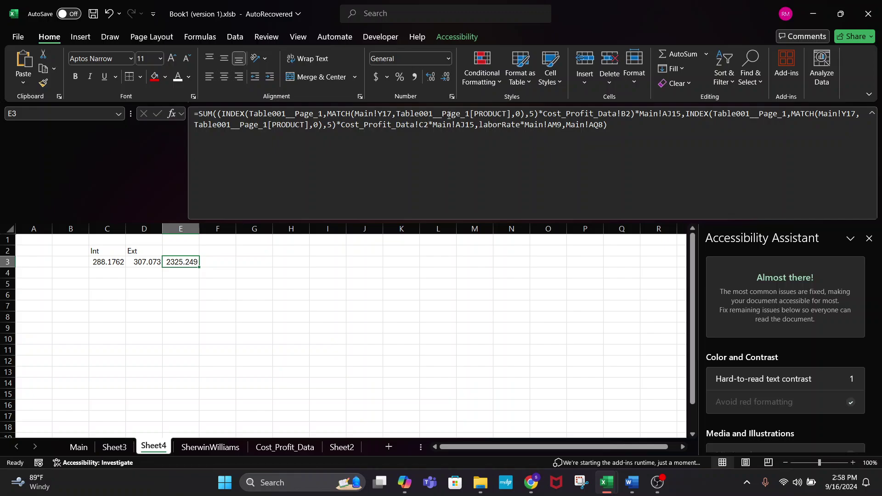
{"action": "left_click_drag", "start_coordinate": [626, 132], "coordinate": [131, 140]}
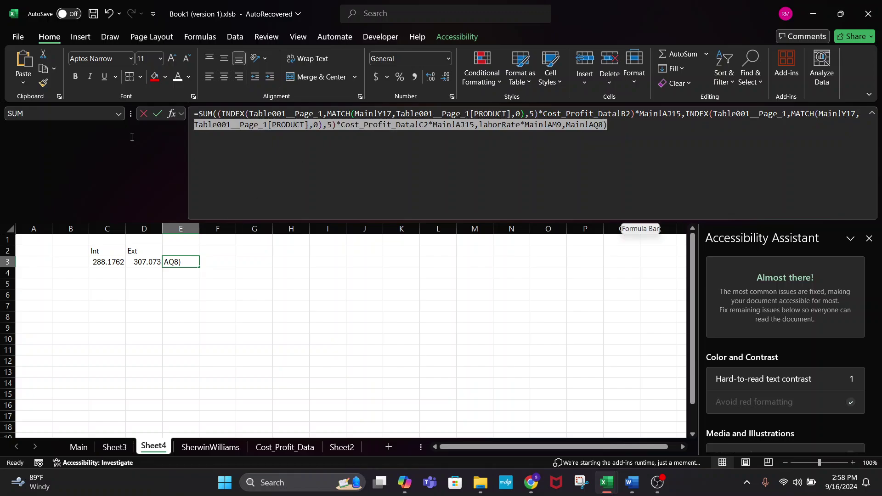
{"action": "right_click", "coordinate": [573, 202]}
{"action": "key", "text": "Escape"}
{"action": "left_click_drag", "start_coordinate": [633, 152], "coordinate": [193, 112]}
{"action": "key", "text": "ctrl+c"}
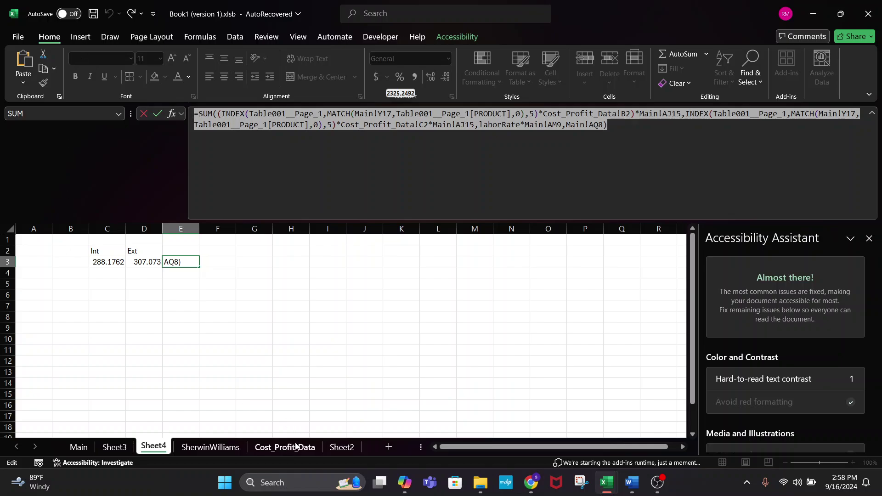
{"action": "type", "text": "="}
{"action": "left_click", "coordinate": [339, 447]}
{"action": "left_click", "coordinate": [122, 337]}
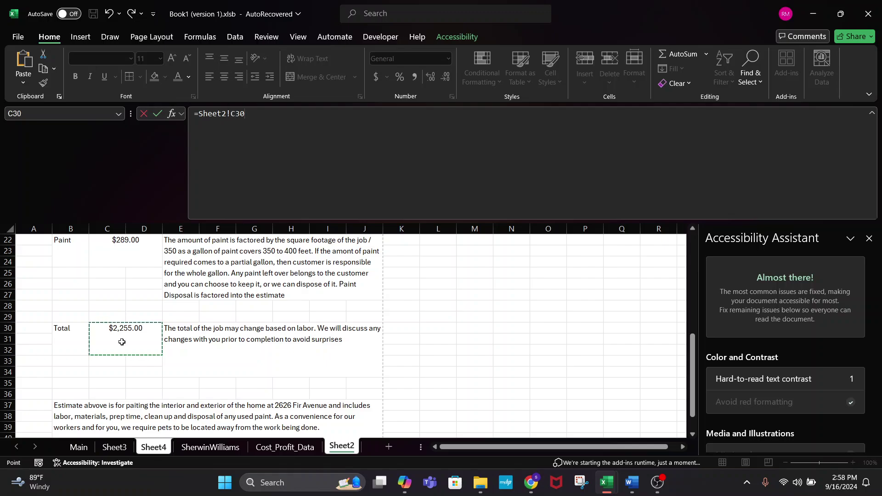
{"action": "key", "text": "Return"}
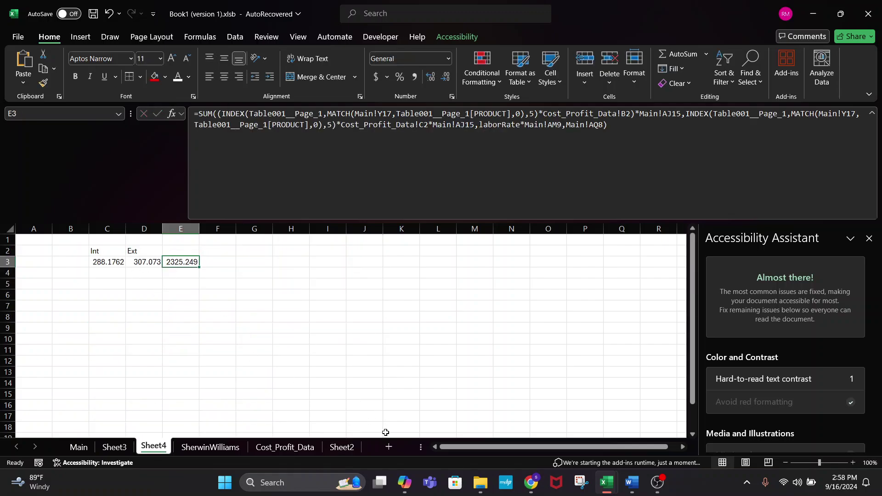
- Replace AQ13 in C30's ROUNDUP with the pasted cost formula, which Excel rejects
{"action": "left_click", "coordinate": [341, 448]}
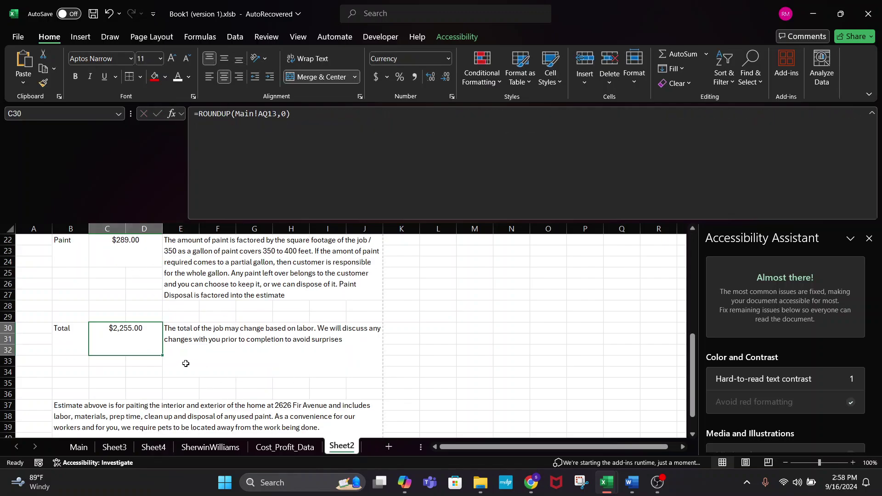
{"action": "triple_click", "coordinate": [325, 152]}
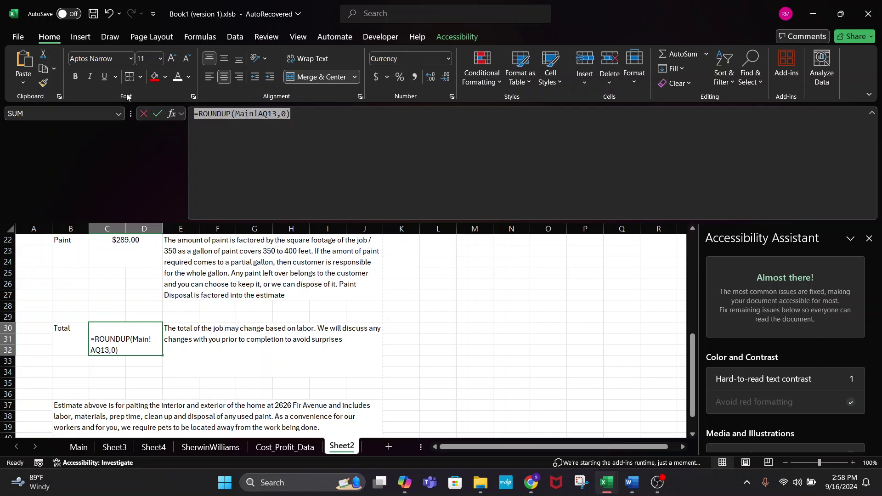
{"action": "left_click", "coordinate": [285, 113]}
{"action": "left_click", "coordinate": [277, 113]}
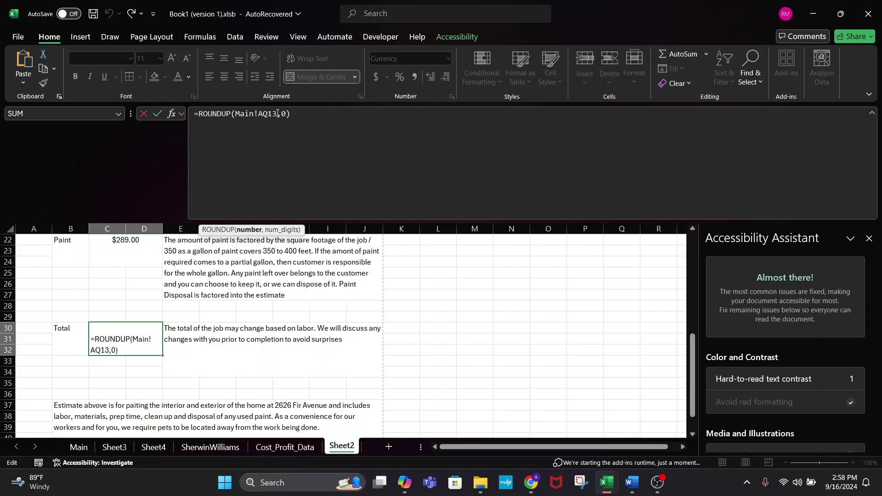
{"action": "key", "text": "BackSpace"}
{"action": "key", "text": "BackSpace"}
{"action": "key", "text": "BackSpace"}
{"action": "key", "text": "BackSpace"}
{"action": "key", "text": "BackSpace"}
{"action": "key", "text": "BackSpace"}
{"action": "key", "text": "BackSpace"}
{"action": "key", "text": "BackSpace"}
{"action": "key", "text": "BackSpace"}
{"action": "key", "text": "ctrl+v"}
{"action": "key", "text": "Return"}
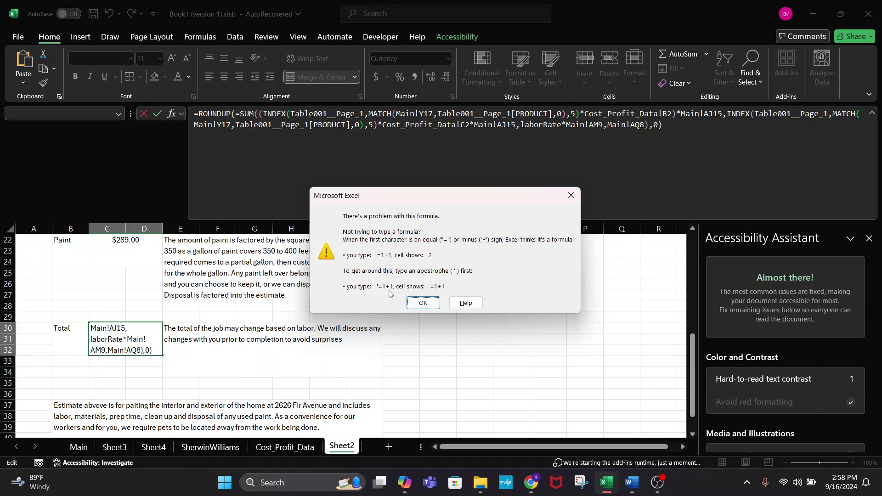
{"action": "left_click", "coordinate": [422, 303]}
- Undo the paste and revert a whole-formula replacement, restoring the empty ROUNDUP formula
{"action": "double_click", "coordinate": [268, 113]}
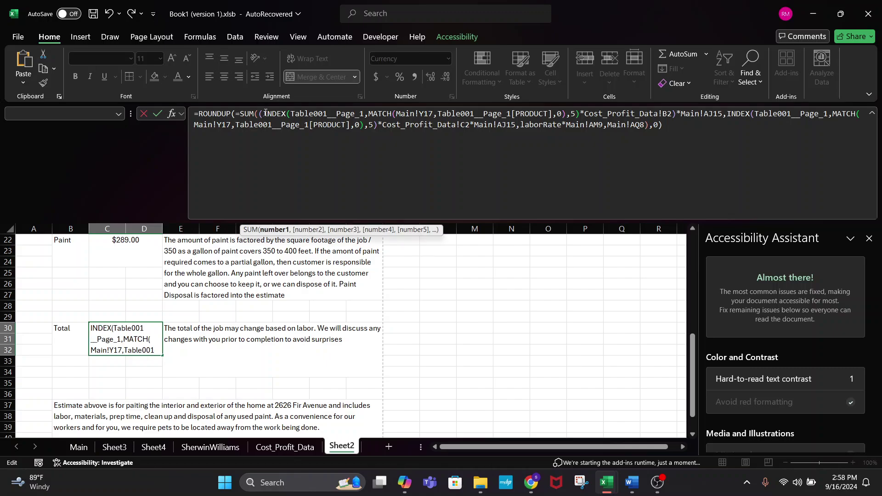
{"action": "left_click", "coordinate": [264, 114]}
{"action": "key", "text": "ctrl+z"}
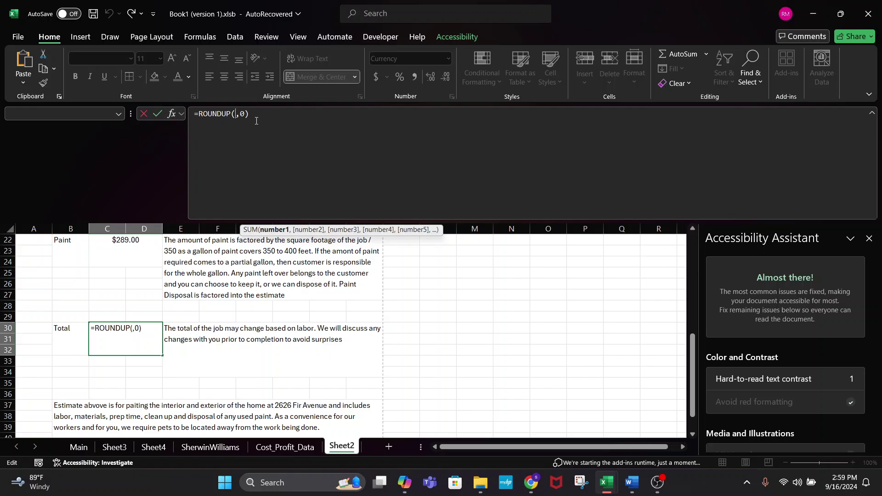
{"action": "left_click_drag", "start_coordinate": [257, 120], "coordinate": [103, 87]}
{"action": "key", "text": "ctrl+v"}
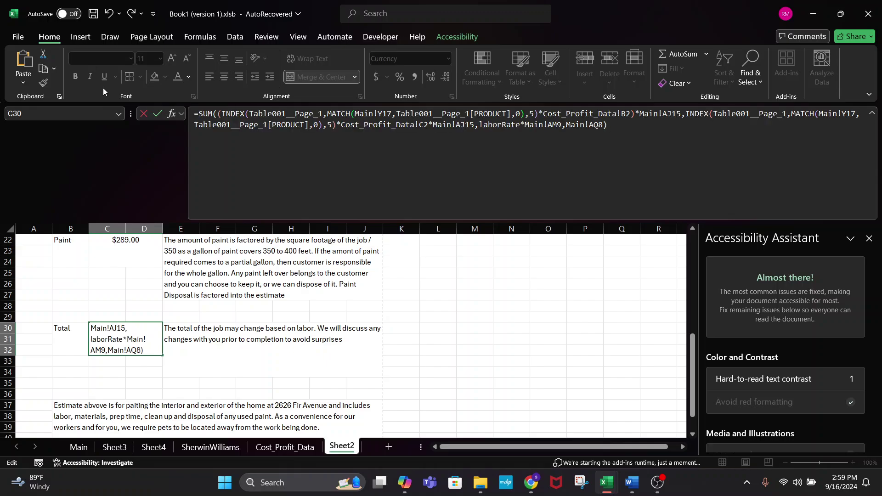
{"action": "key", "text": "ctrl+z"}
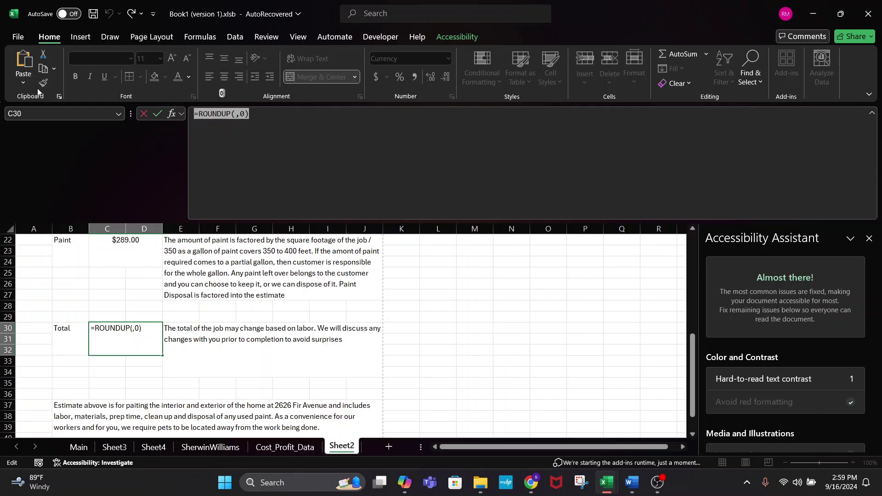
- Paste the combined cost SUM inside ROUNDUP and remove the stray '=', showing $2,326.00
{"action": "left_click", "coordinate": [235, 115]}
{"action": "key", "text": "ctrl+v"}
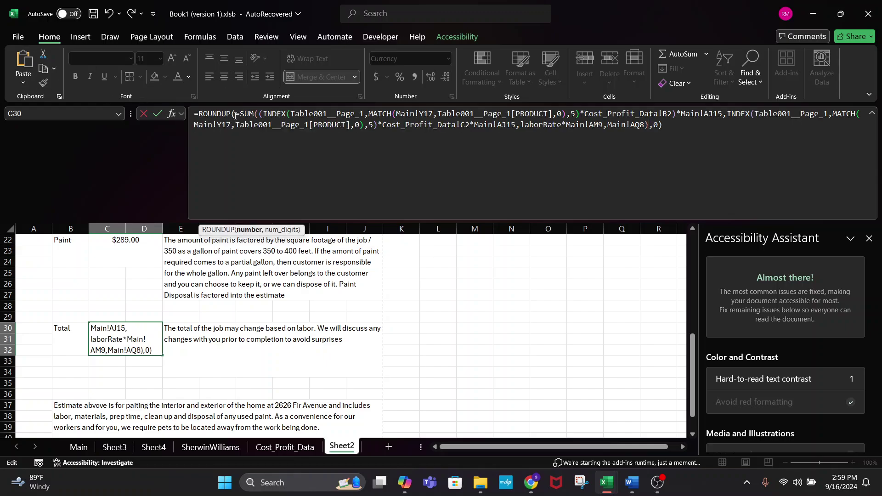
{"action": "left_click", "coordinate": [242, 118]}
{"action": "key", "text": "BackSpace"}
{"action": "key", "text": "Return"}
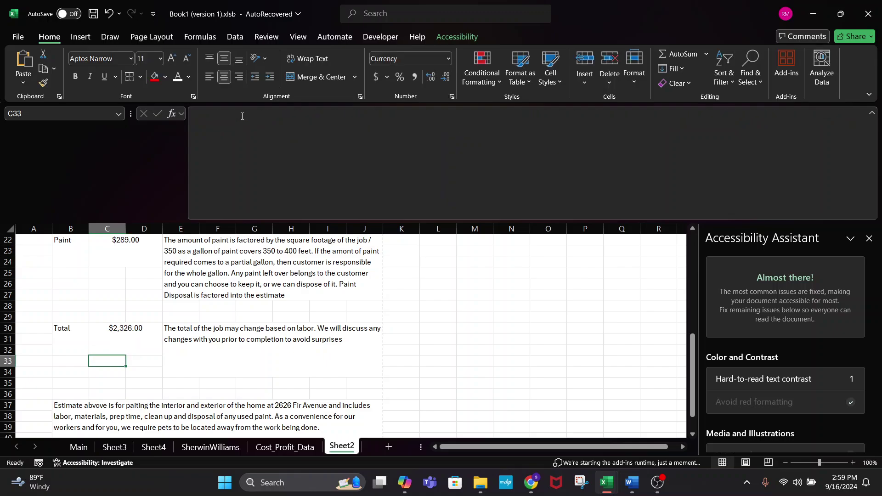
- Replace Main's Total Estimate formula with the pasted INDEX/MATCH cost SUM, without the trailing *8, giving $2,325.25
{"action": "left_click", "coordinate": [133, 343]}
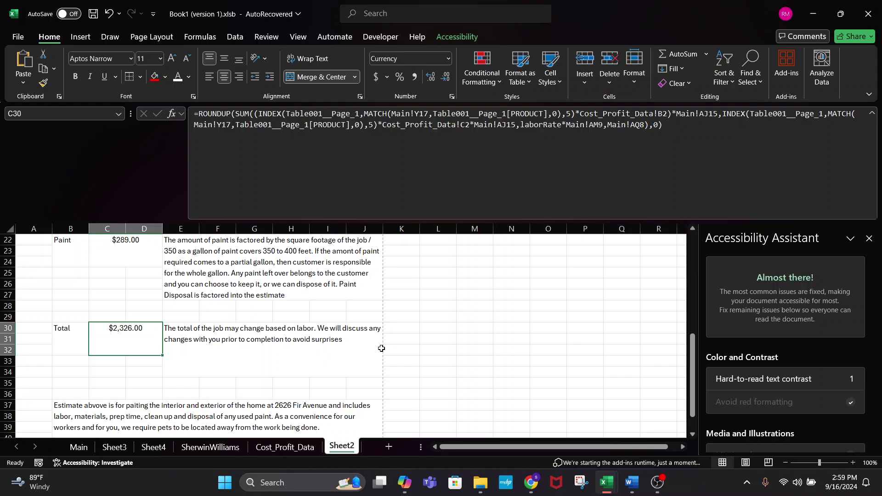
{"action": "left_click", "coordinate": [81, 446]}
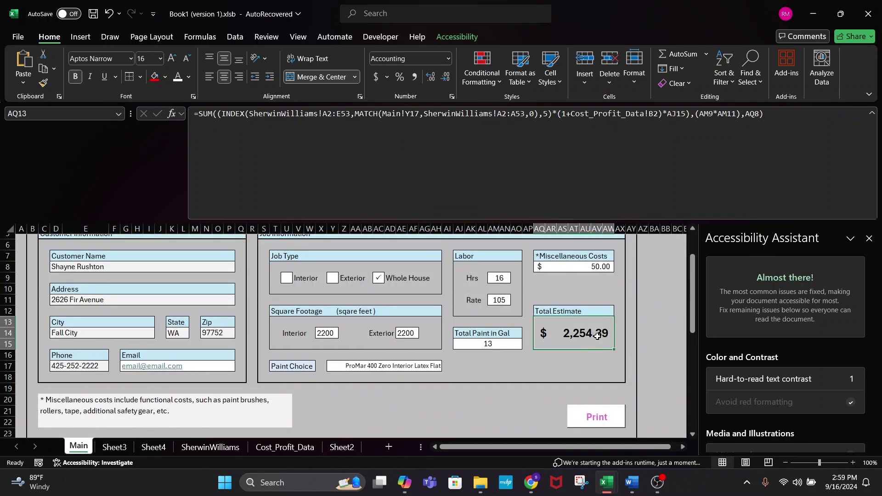
{"action": "left_click_drag", "start_coordinate": [756, 114], "coordinate": [1, 107]}
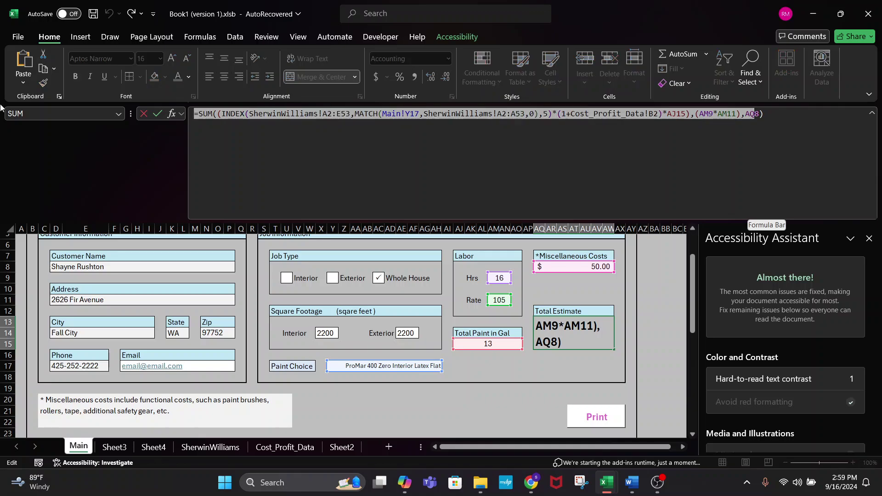
{"action": "type", "text": "=SUM((INDEX(Table001__Page_1,MATCH(Main!Y17,Table001__Page_1[PRODUCT],0),5)*Cost_Profit_Data!B2)*Main!AJ15,INDEX(Table001__Page_1,MATCH(Main!Y17,Table001__Page_1[PRODUCT],0),5)*Cost_Profit_Data!C2*Main!AJ15,laborRate*Main!AM9,Main!AQ8)"}
{"action": "key", "text": "Return"}
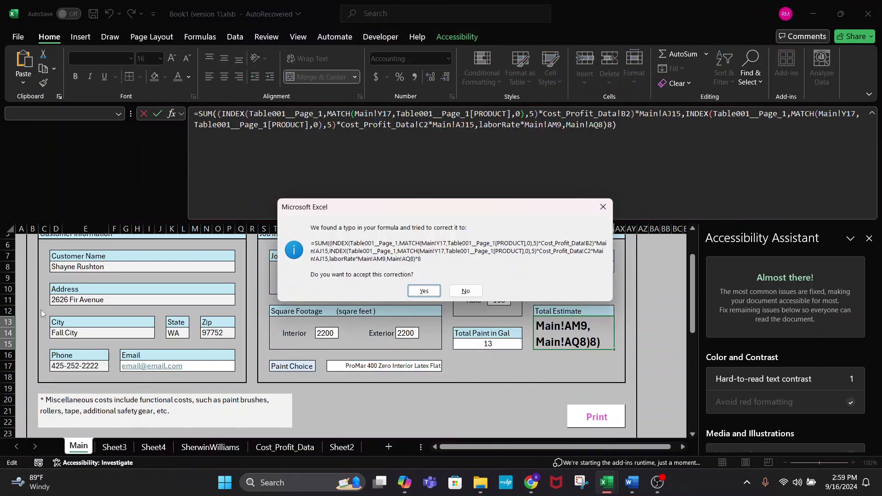
{"action": "left_click", "coordinate": [424, 291]}
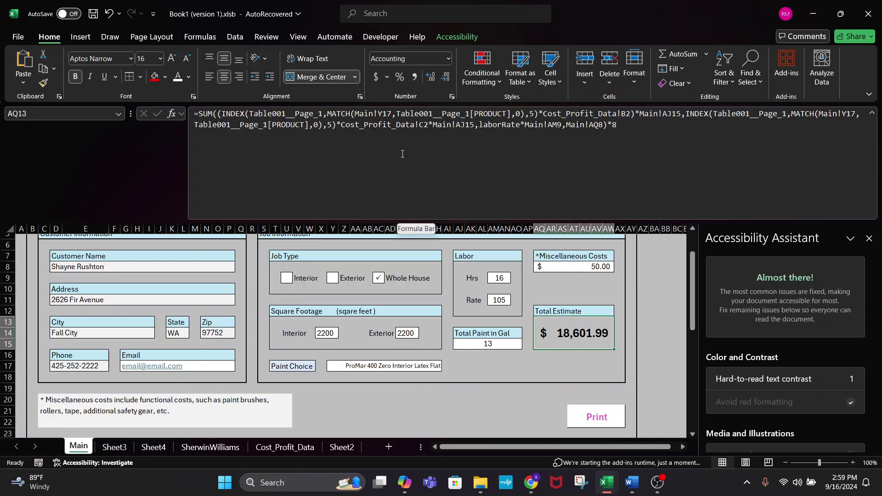
{"action": "left_click", "coordinate": [631, 125]}
{"action": "key", "text": "Return"}
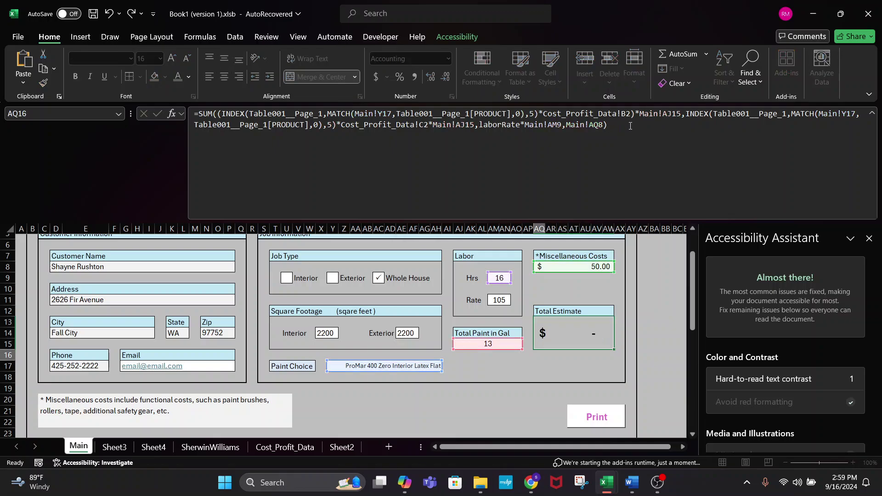
{"action": "left_click", "coordinate": [569, 318]}
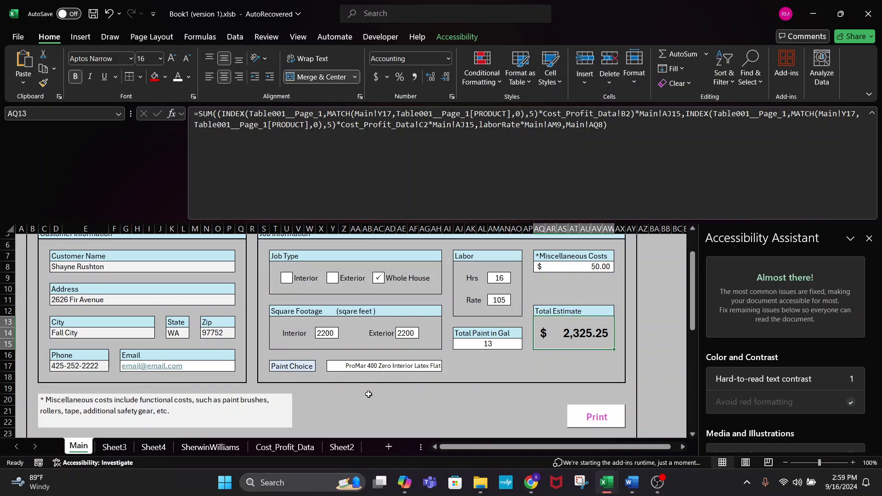
- Change the interior square footage on Main to 5500, raising the Total Estimate to $2,737.34
{"action": "scroll", "coordinate": [482, 401], "scroll_direction": "down", "scroll_amount": 1}
{"action": "scroll", "coordinate": [456, 400], "scroll_direction": "up", "scroll_amount": 3}
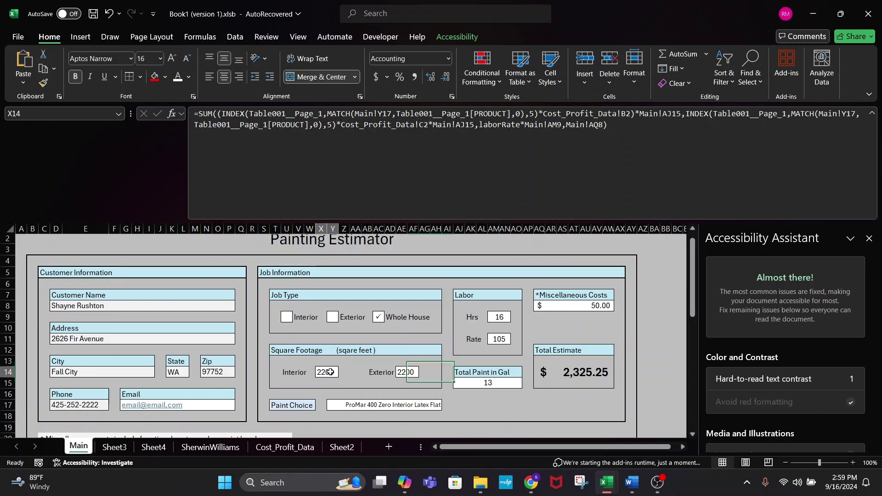
{"action": "left_click", "coordinate": [329, 372]}
{"action": "type", "text": "5500"}
{"action": "key", "text": "Return"}
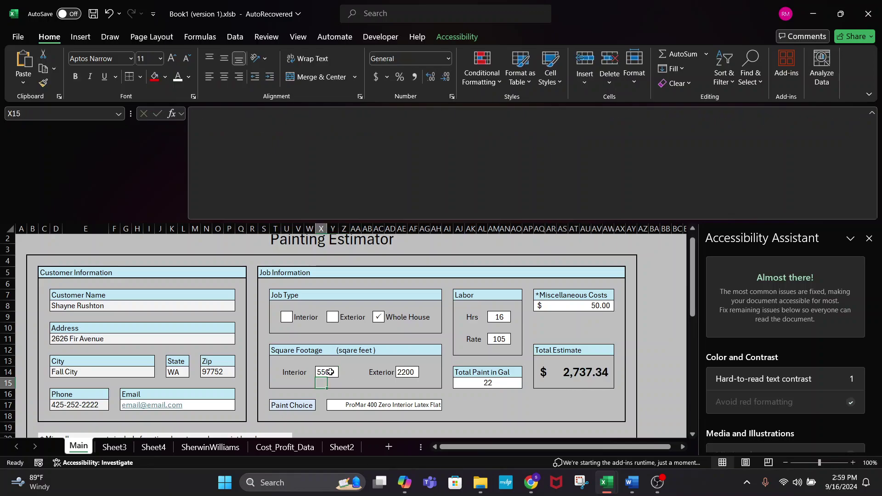
- Check that Sheet2's rounded Total now reads $2,738.00 and shrink the formula bar to one line
{"action": "left_click", "coordinate": [342, 447]}
{"action": "scroll", "coordinate": [234, 360], "scroll_direction": "down", "scroll_amount": 2}
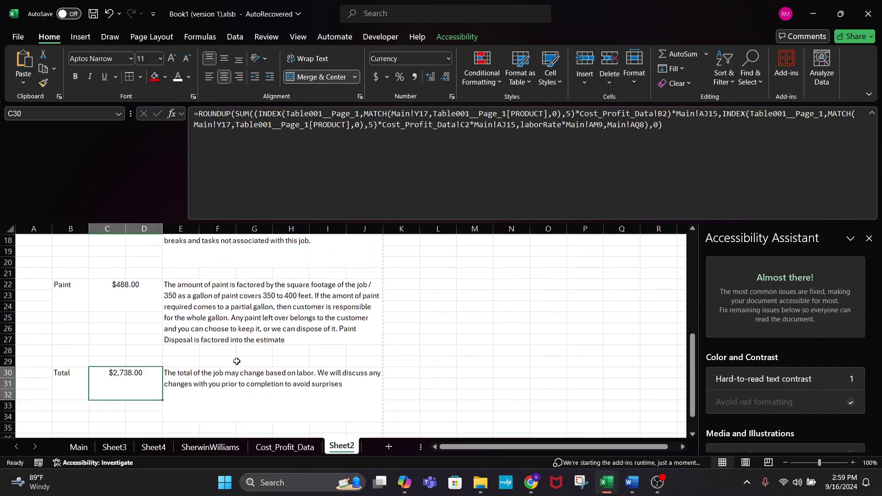
{"action": "scroll", "coordinate": [199, 322], "scroll_direction": "up", "scroll_amount": 2}
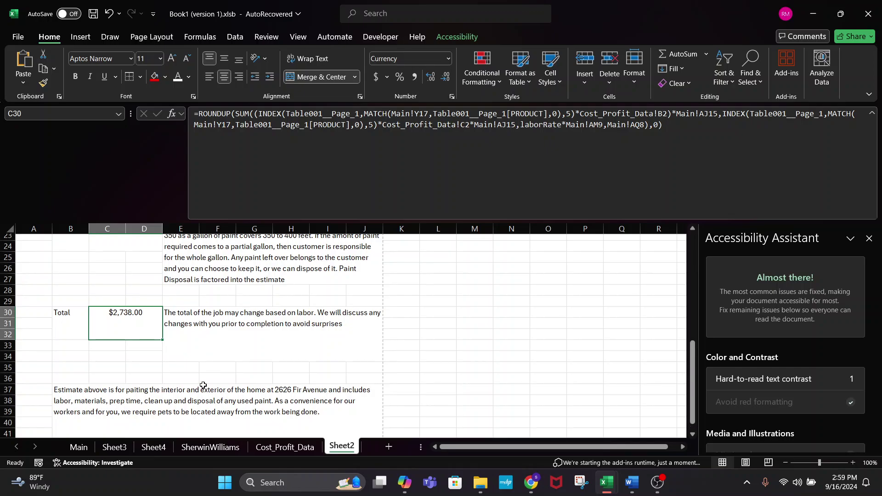
{"action": "left_click", "coordinate": [78, 446]}
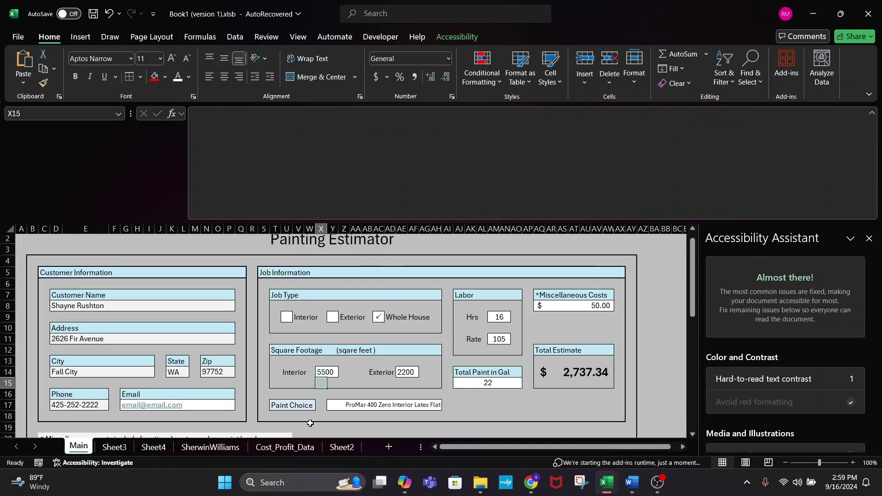
{"action": "left_click", "coordinate": [345, 450]}
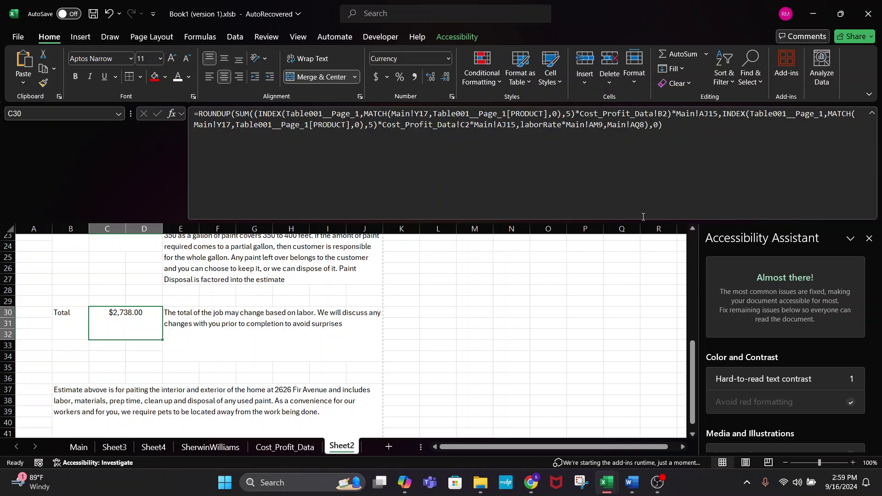
{"action": "left_click_drag", "start_coordinate": [642, 221], "coordinate": [638, 120]}
{"action": "left_click", "coordinate": [516, 239]}
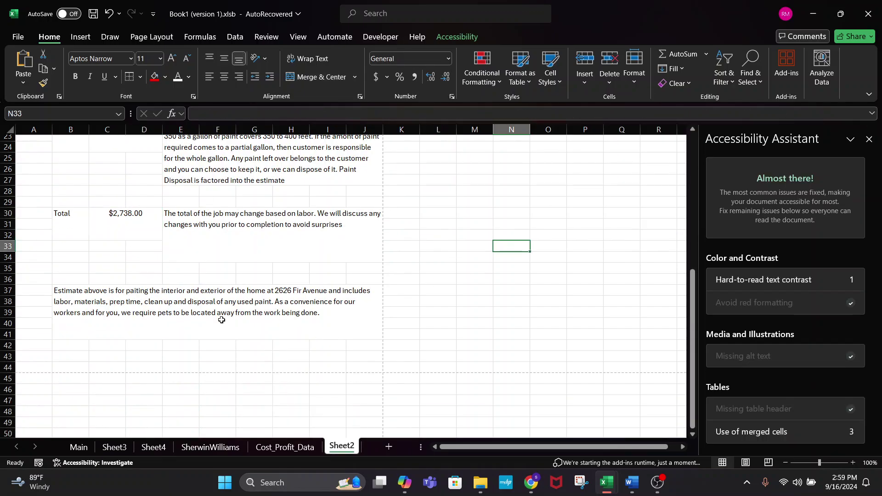
- Review the Sheet2 estimate letter: 7700 SQFT, Labor $1680, Paint $488.00, Total $2,738.00
{"action": "left_click", "coordinate": [79, 446]}
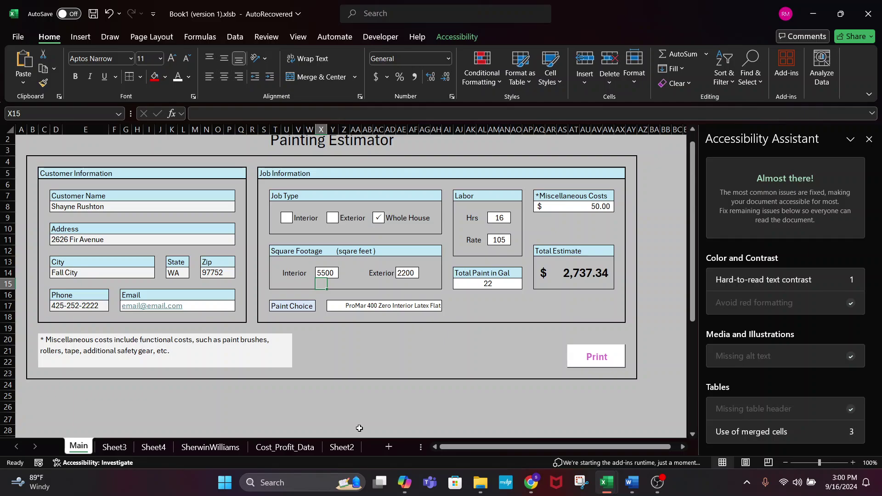
{"action": "left_click", "coordinate": [346, 451]}
{"action": "scroll", "coordinate": [526, 346], "scroll_direction": "up", "scroll_amount": 8}
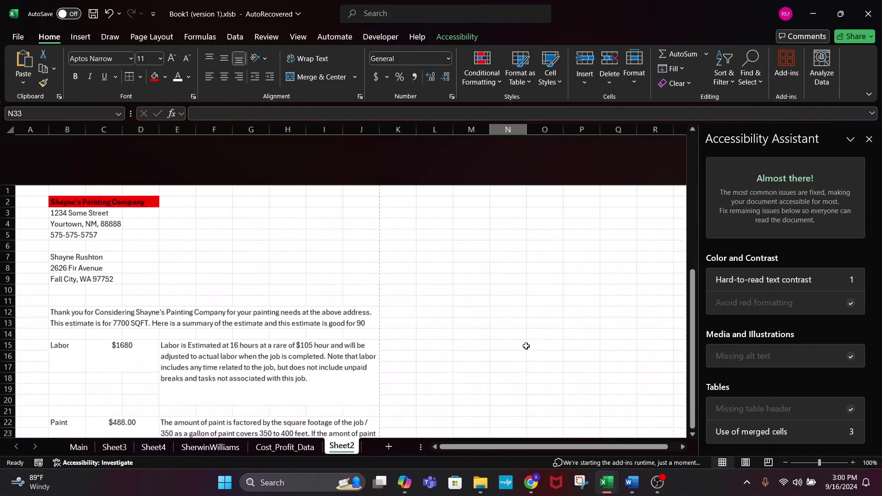
{"action": "scroll", "coordinate": [413, 281], "scroll_direction": "down", "scroll_amount": 1}
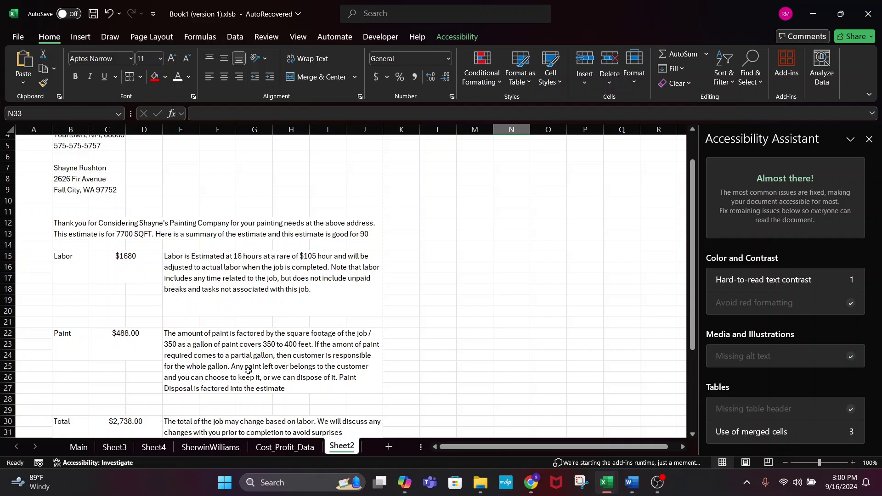
{"action": "left_click", "coordinate": [153, 448]}
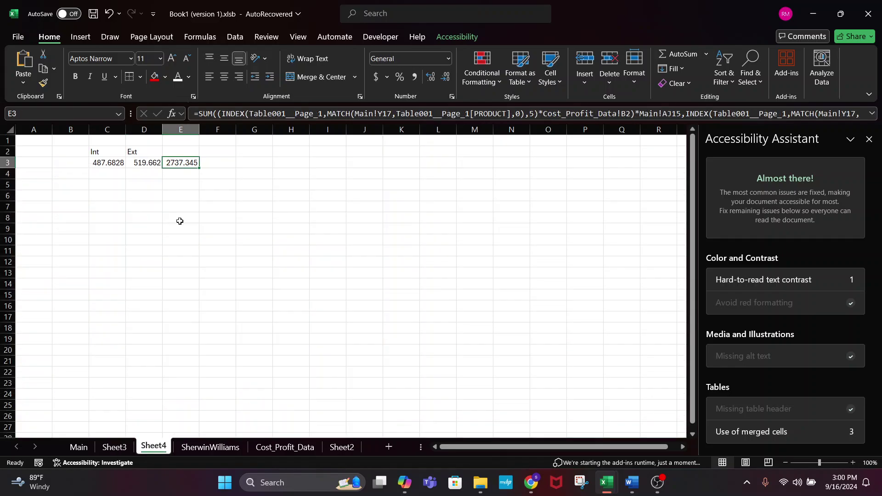
{"action": "left_click", "coordinate": [112, 150]}
{"action": "left_click", "coordinate": [144, 154]}
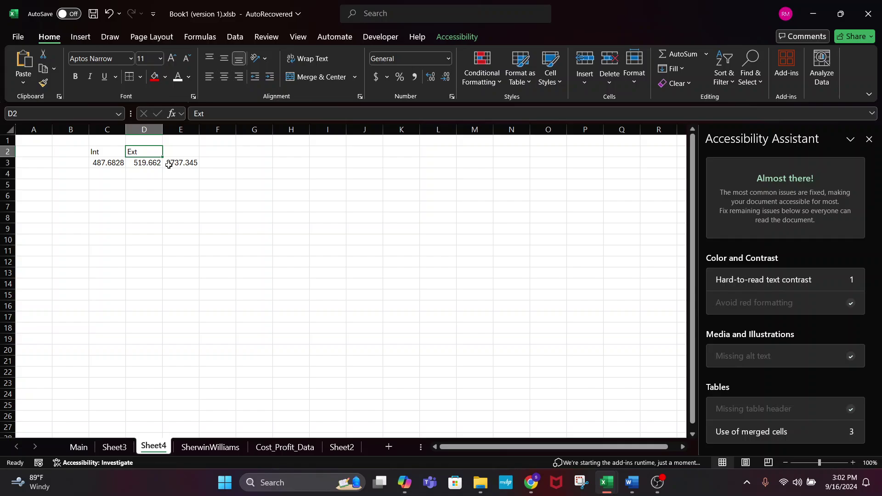
{"action": "left_click", "coordinate": [657, 482]}
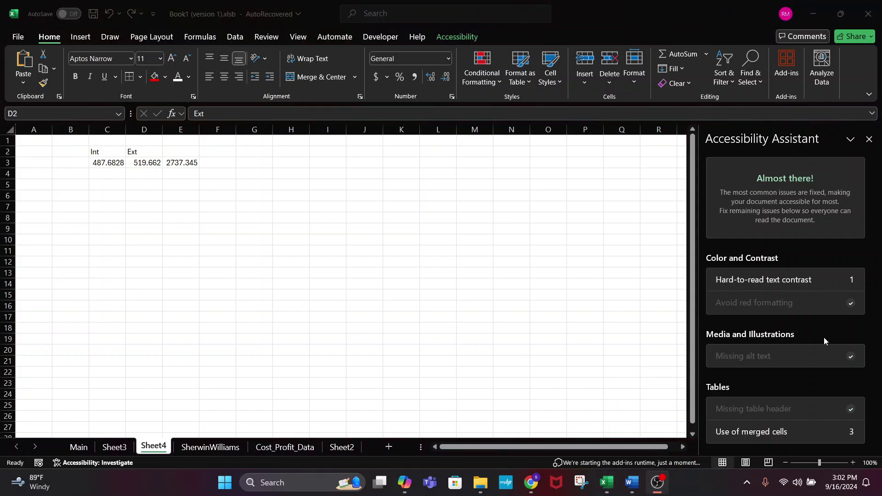